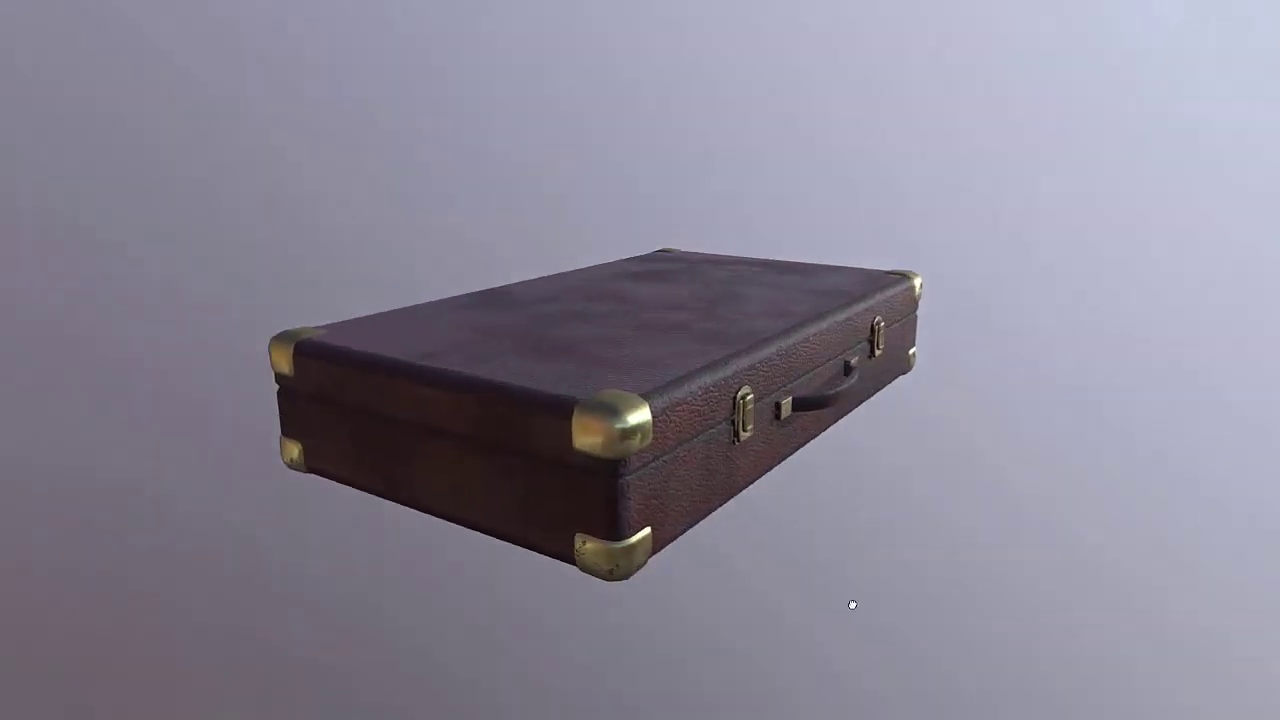
Examine the finished suitcase model, vintage suitcase reference images and product listings, including the measurements in the Etsy suitcase description.
mouse_move(852, 604)
left_mouse_down()
mouse_move(761, 607)
mouse_move(846, 606)
left_mouse_up()
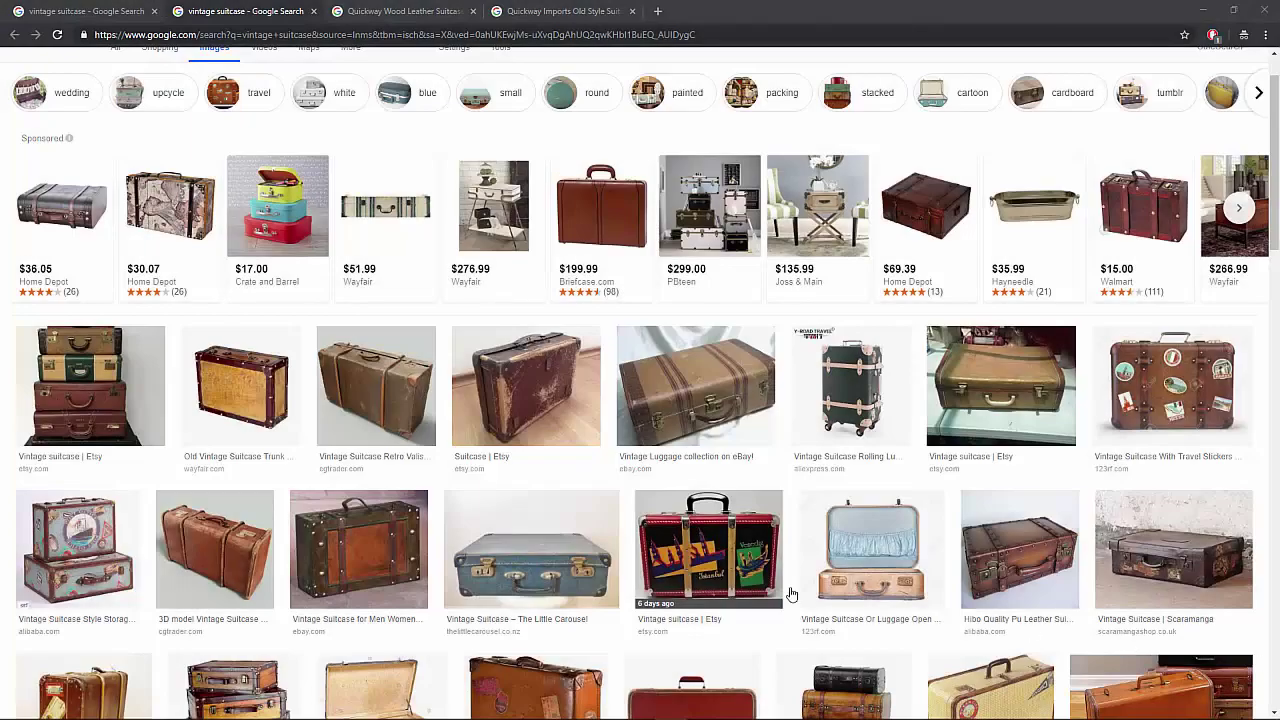
scroll(791, 594, "down", 5)
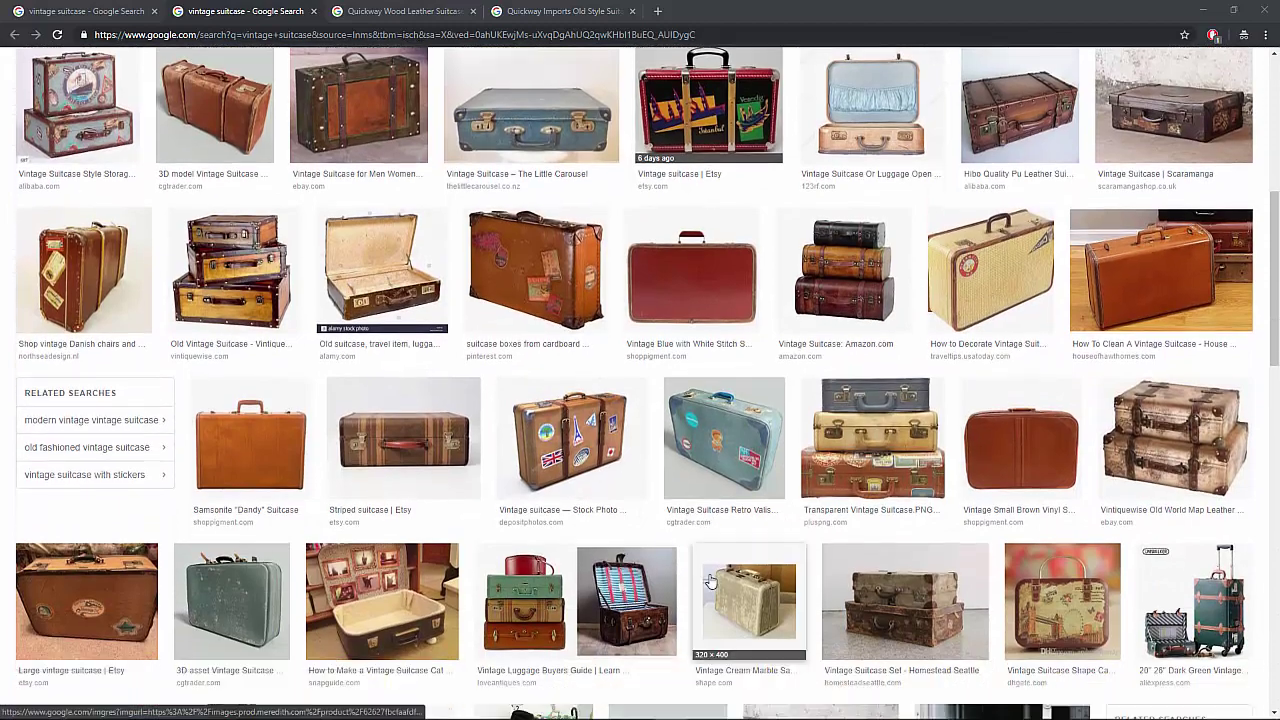
scroll(709, 581, "up", 5)
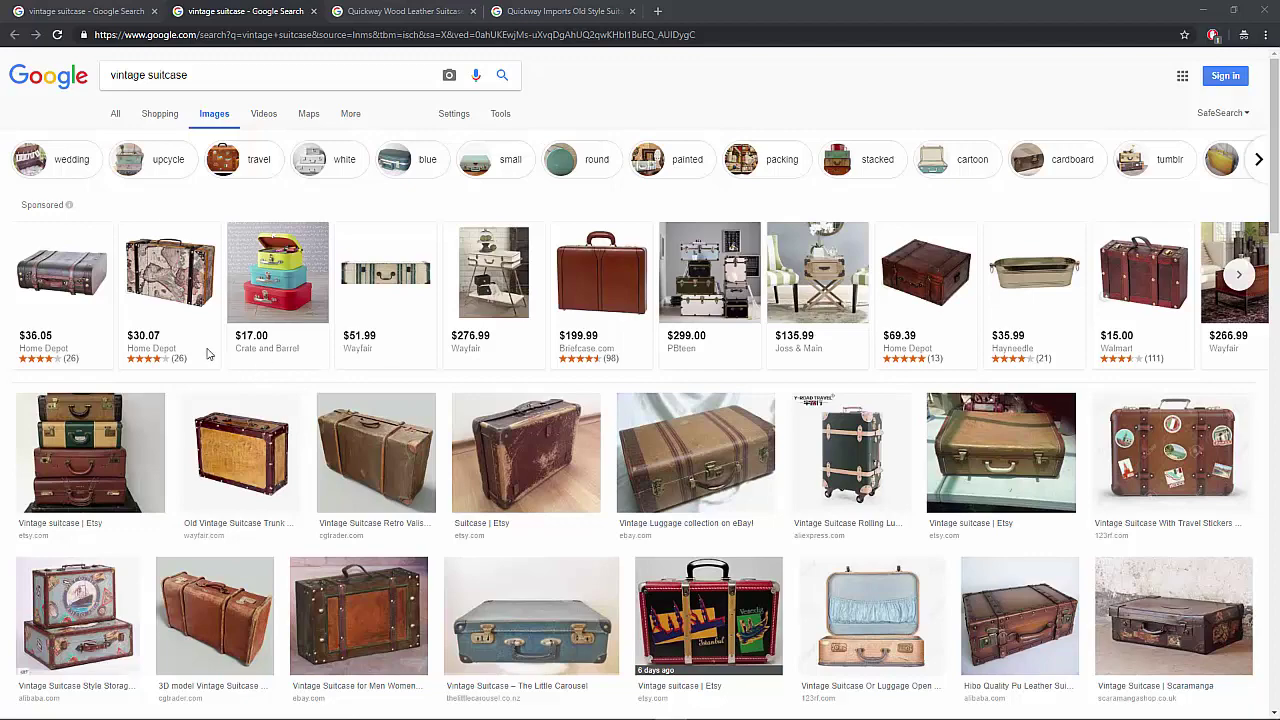
left_click(90, 12)
scroll(403, 419, "down", 3)
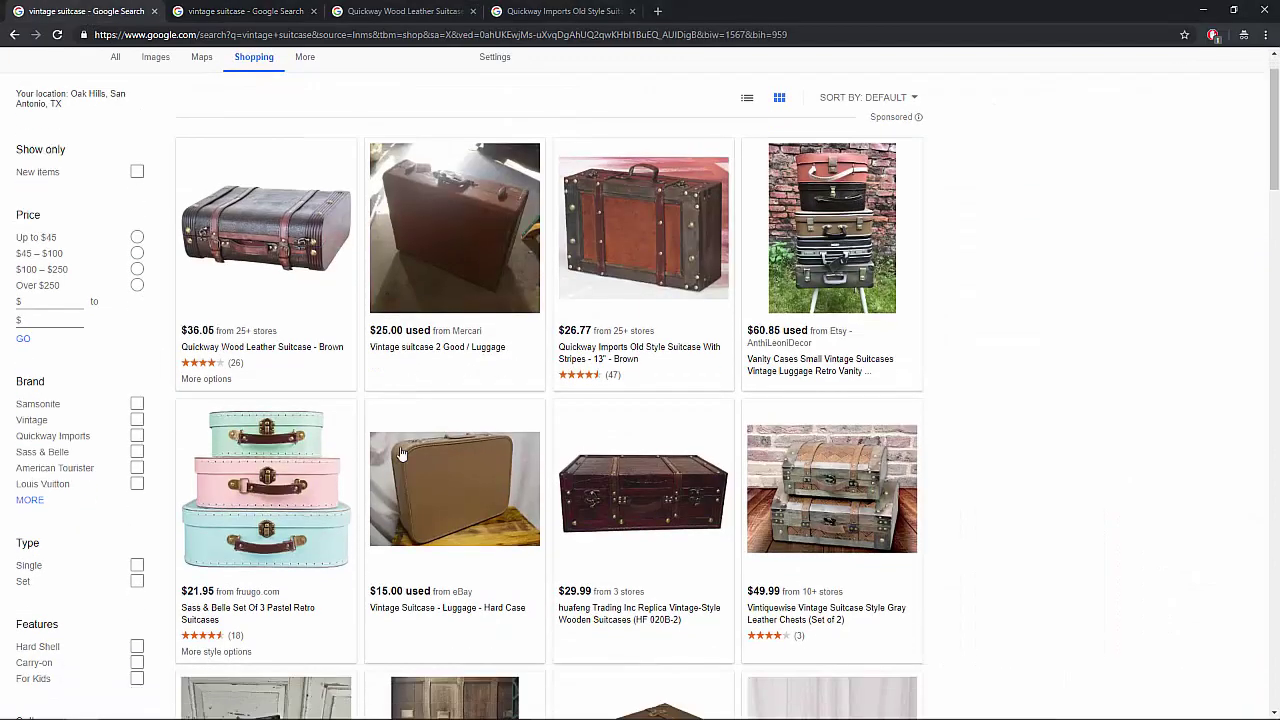
scroll(386, 507, "up", 3)
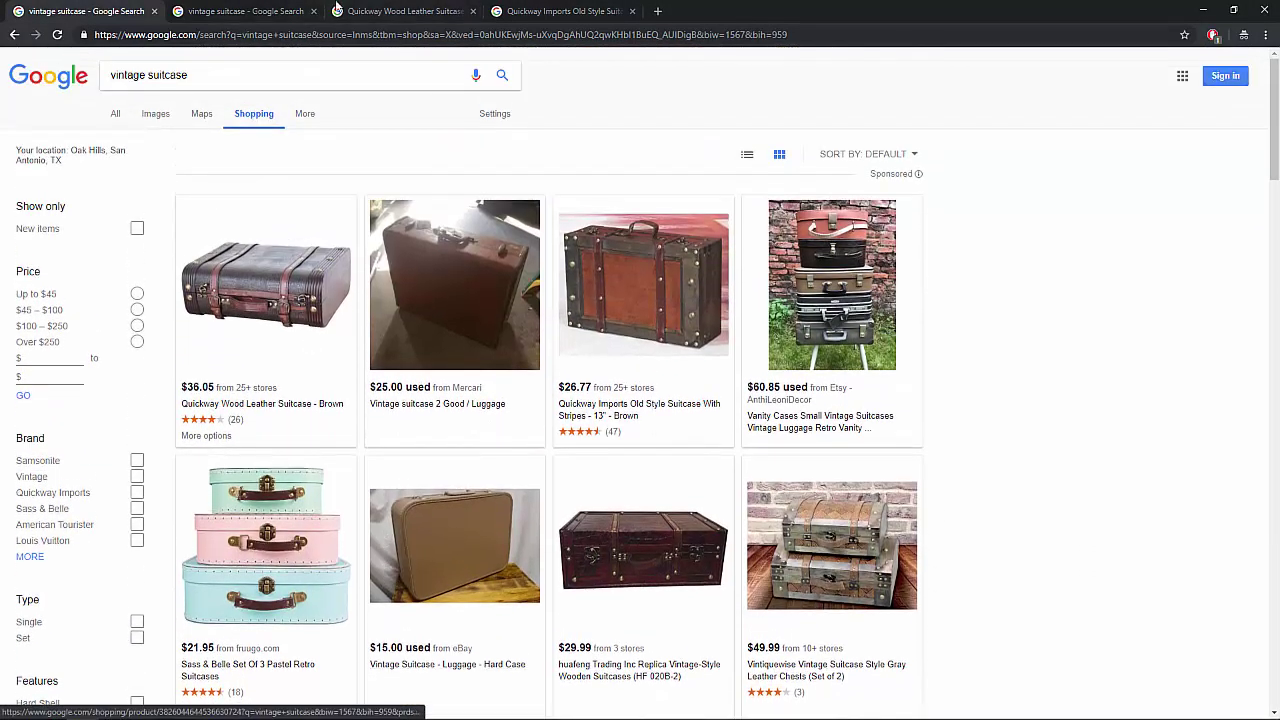
left_click(348, 10)
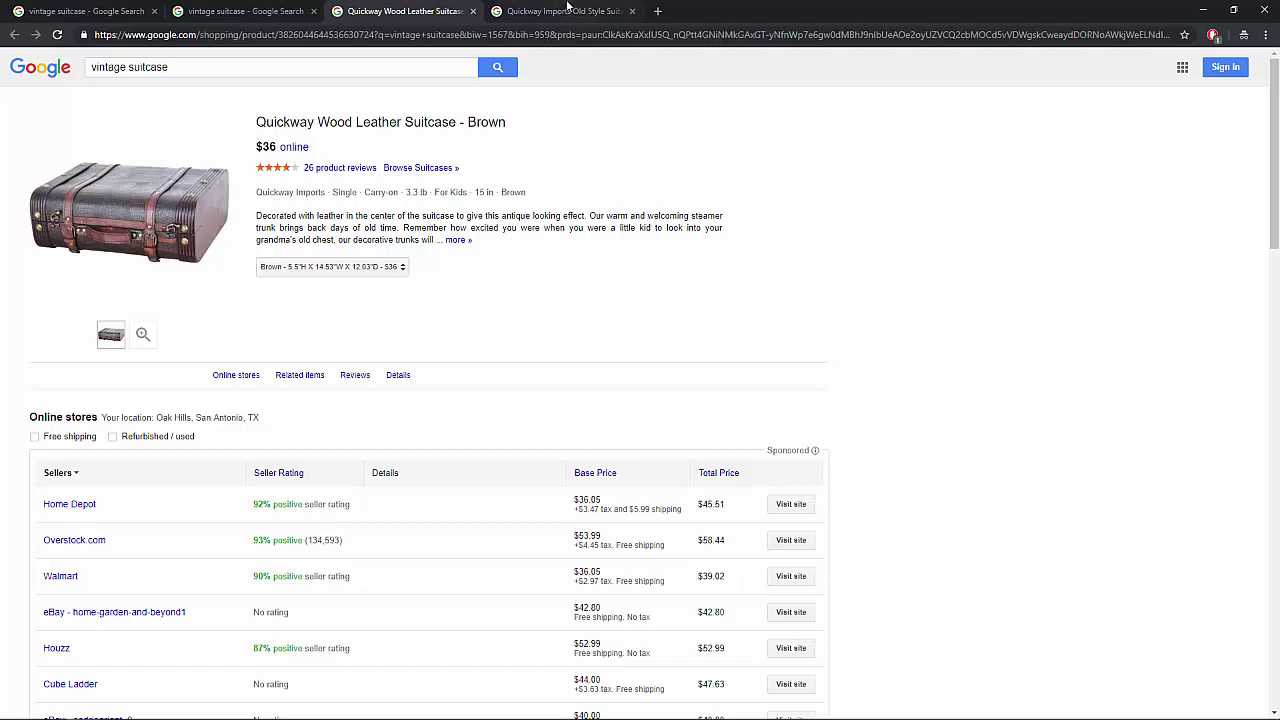
key("ctrl+Tab")
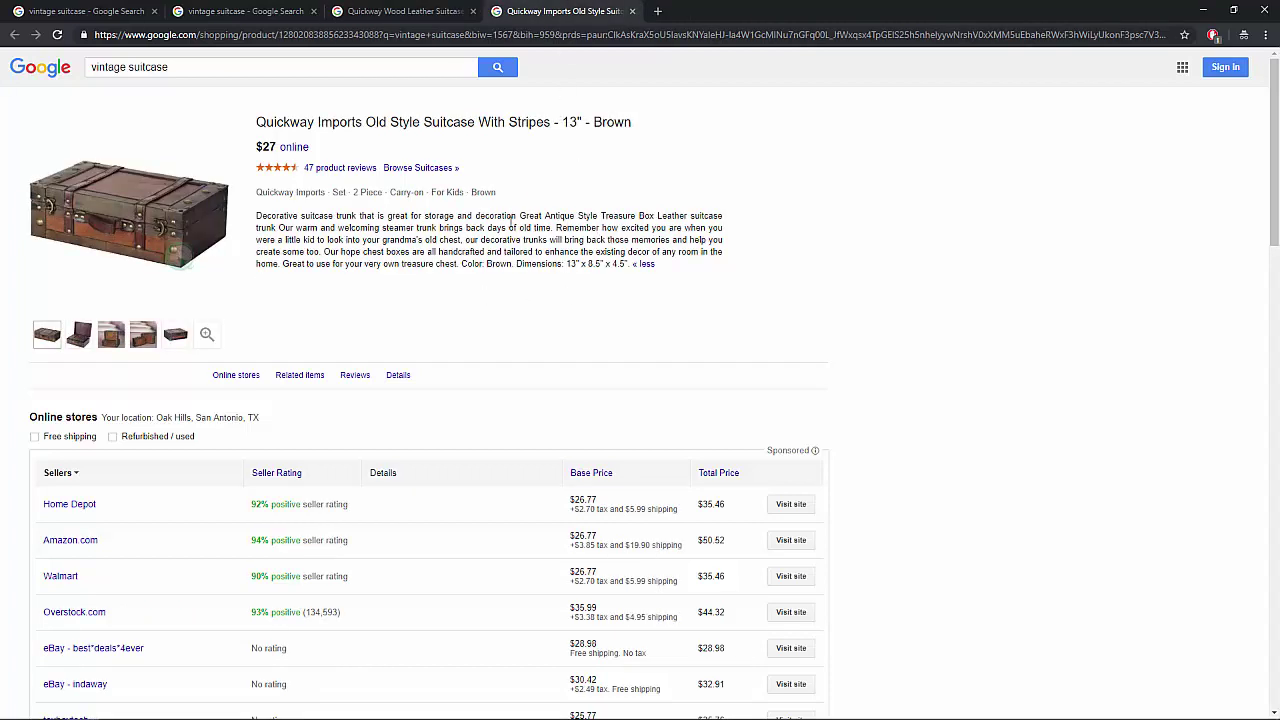
key("ctrl+shift+Tab")
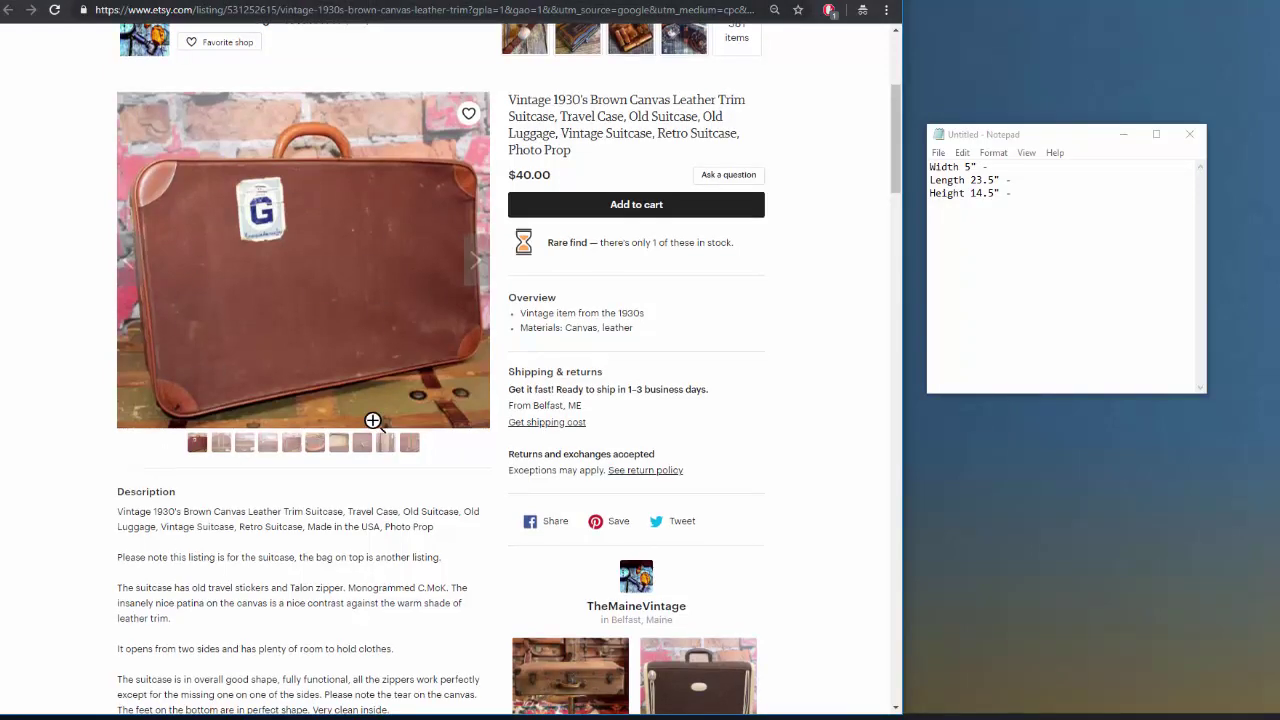
scroll(198, 587, "down", 3)
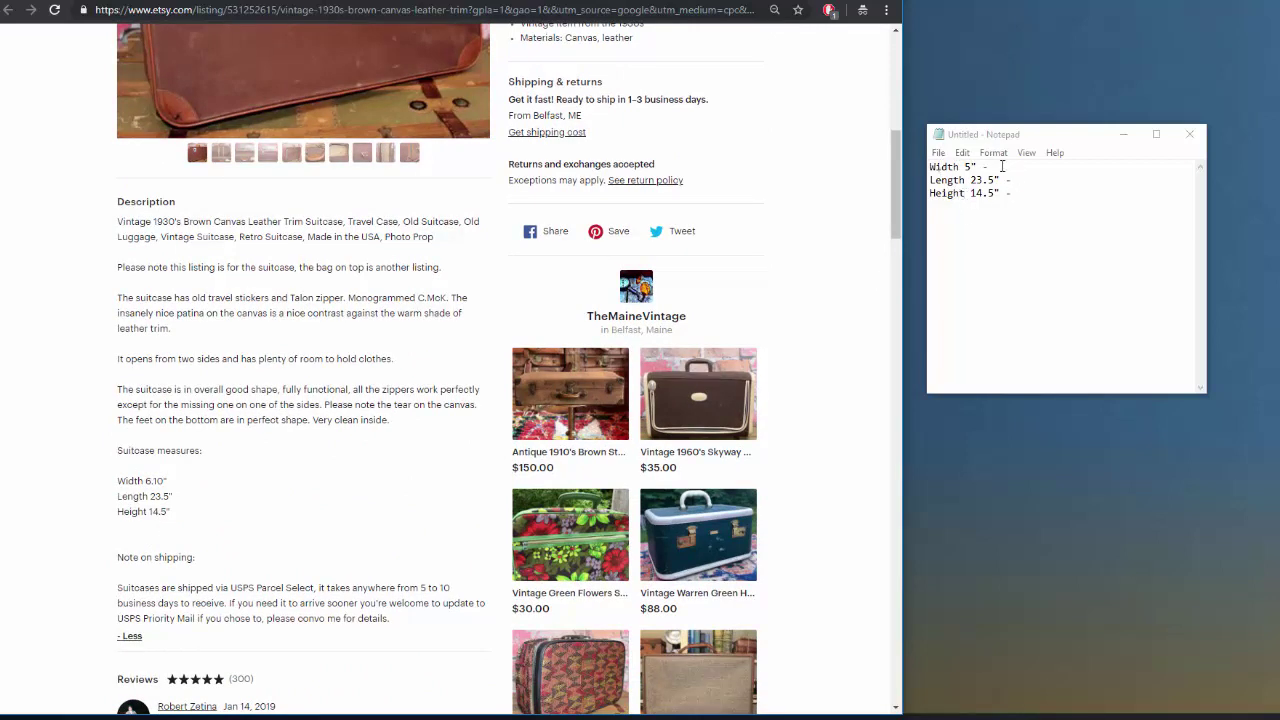
Copy the meter conversion of 5 inches, 0.127, from the online converter to the Width line of the notes.
left_click(692, 1)
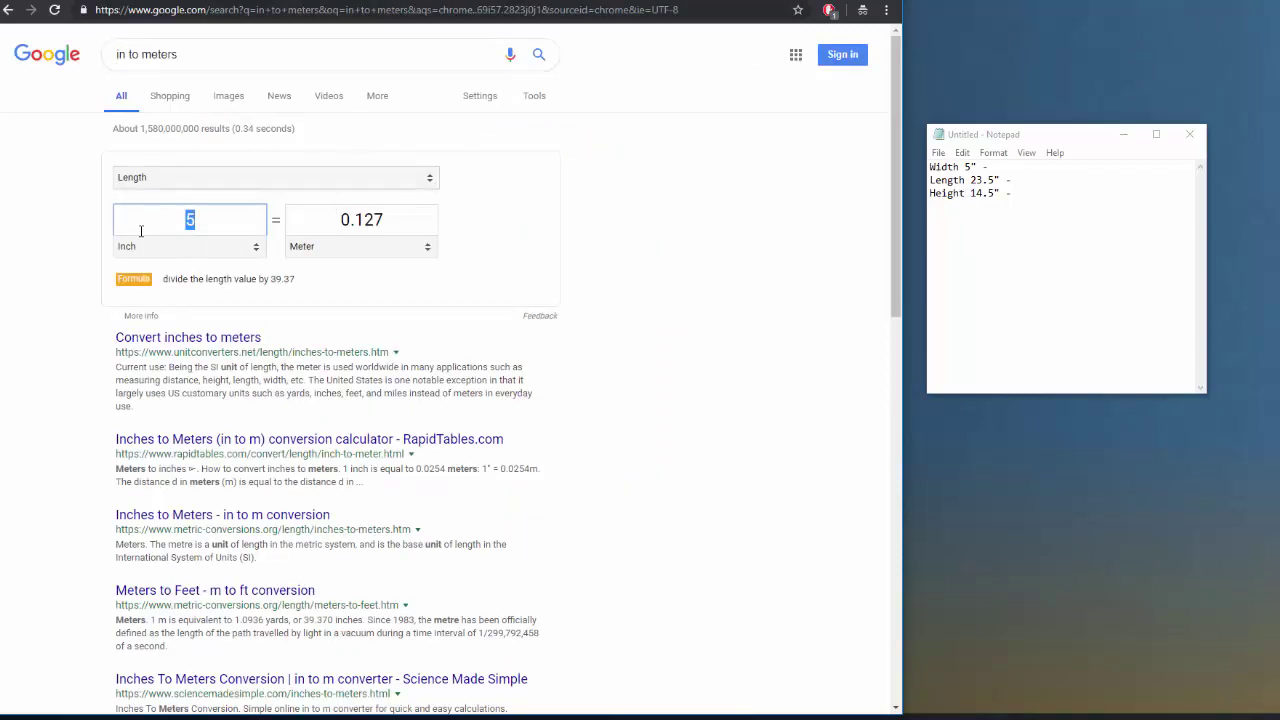
left_click(220, 228)
left_click_drag(338, 222, 440, 218)
key("ctrl+c")
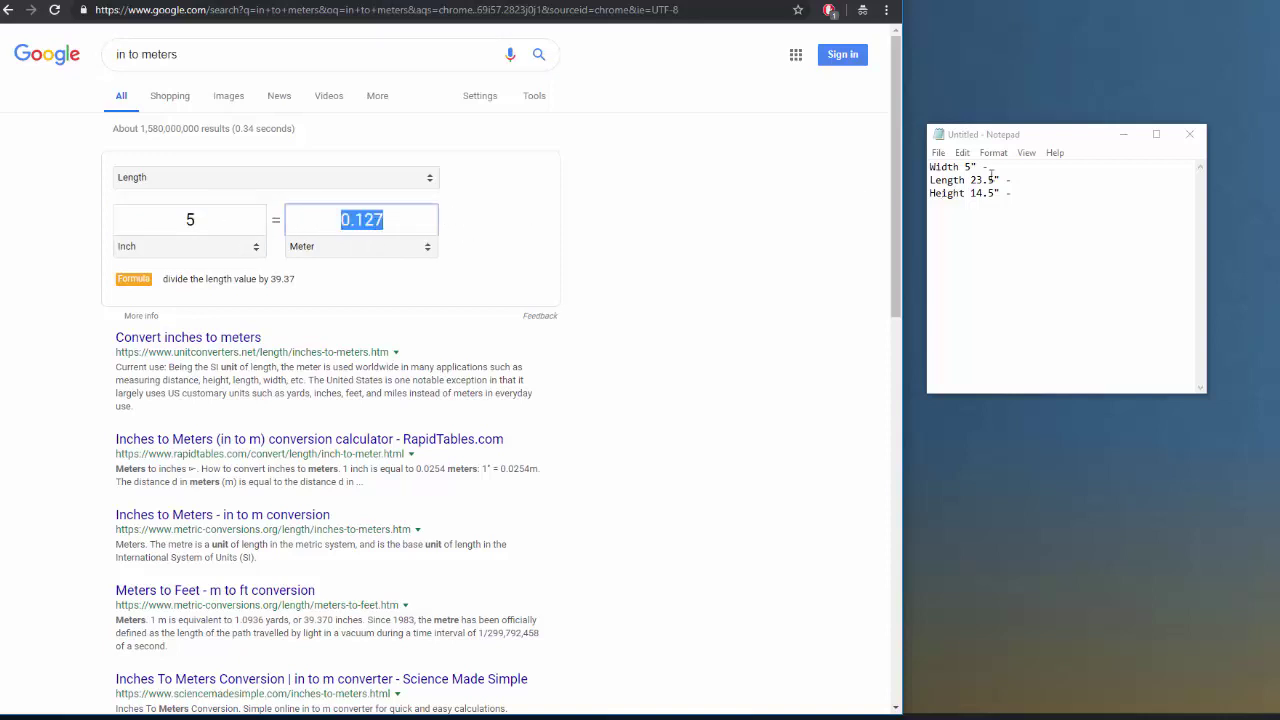
left_click(996, 167)
key("ctrl+v")
Convert 23.5 inches to meters and add the result, 0.5969, to the Length line of the notes.
left_click(226, 224)
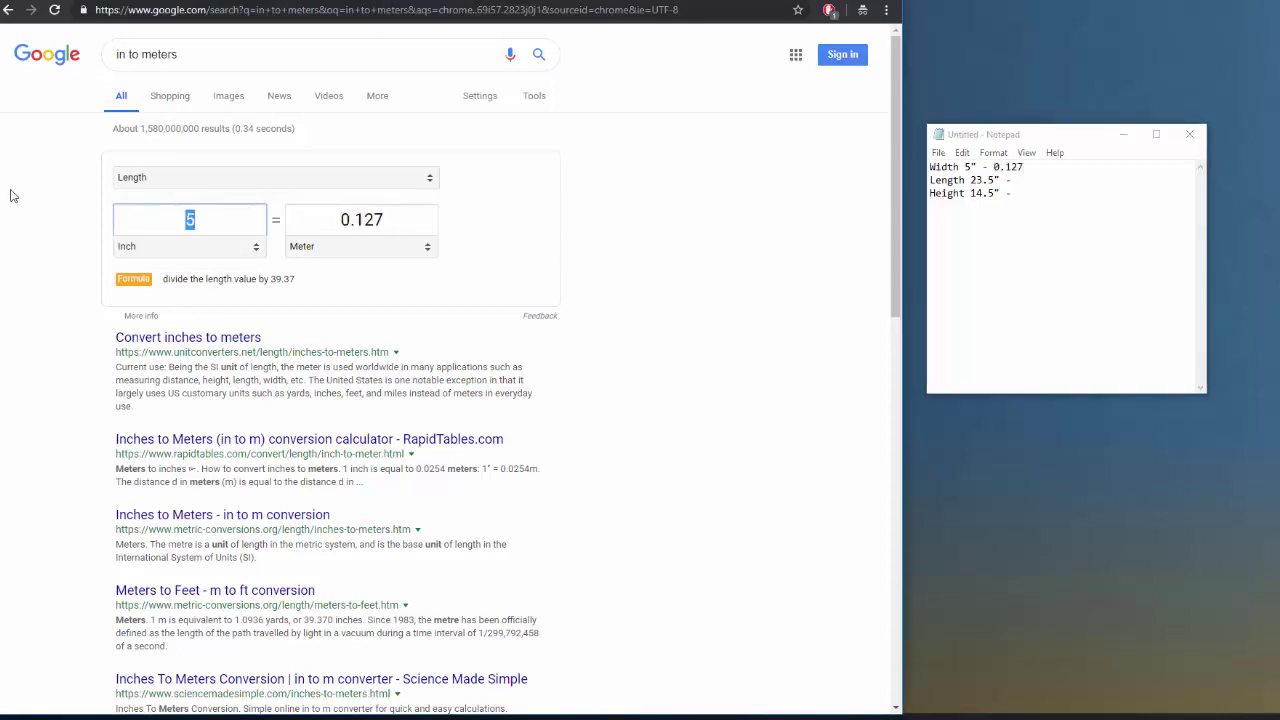
type("23.5")
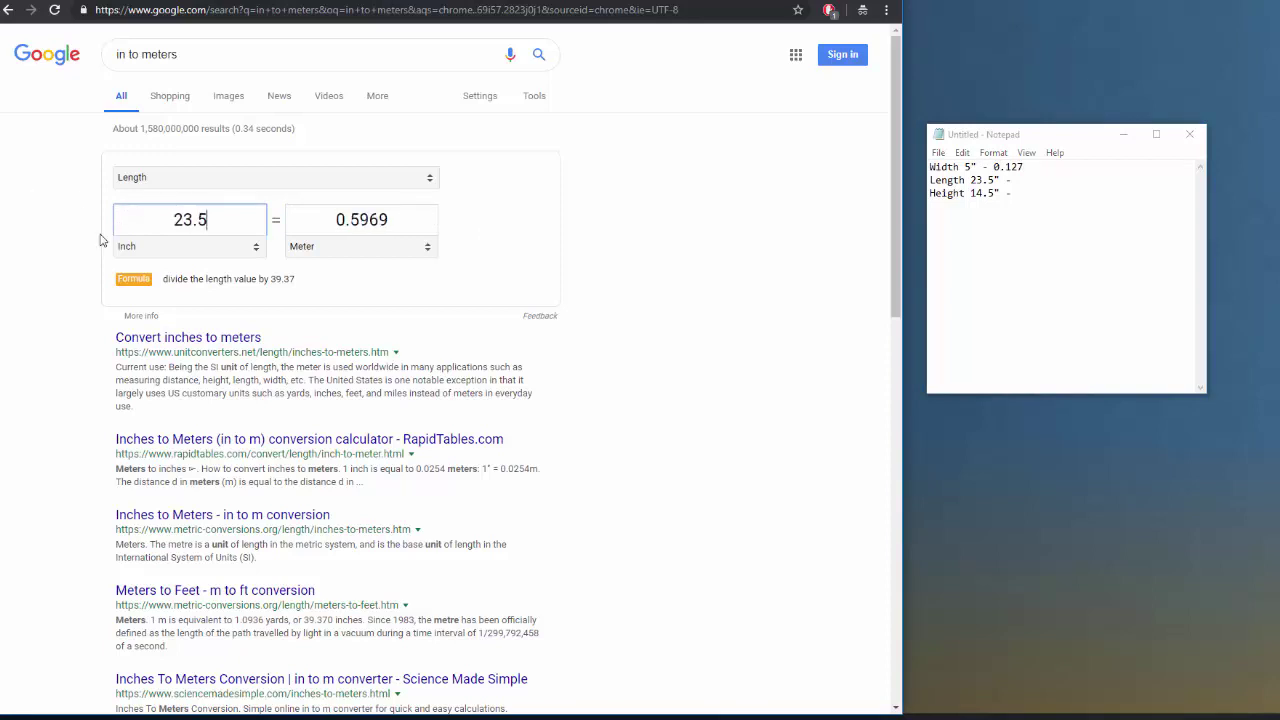
left_click(333, 221)
key("ctrl+c")
left_click(1018, 180)
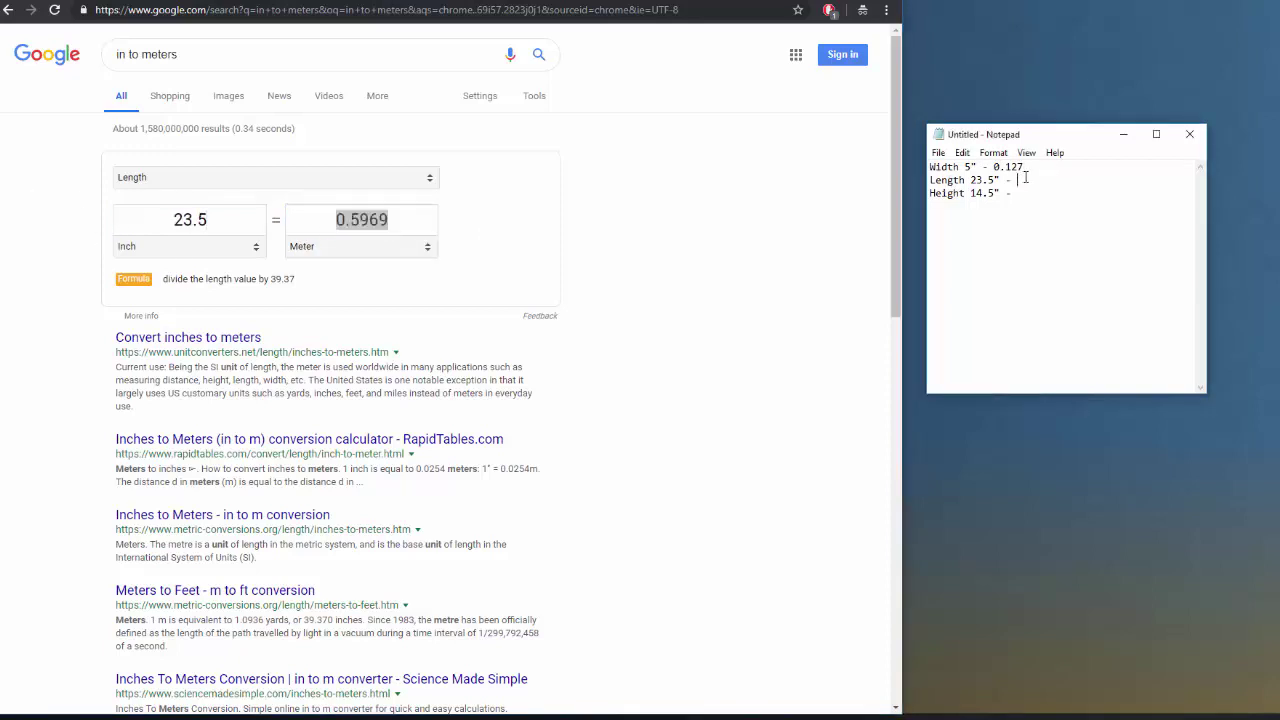
key("ctrl+v")
Convert 14.5 inches to meters and add the result, 0.3683, to the Height line of the notes.
left_click(251, 231)
type("14.5")
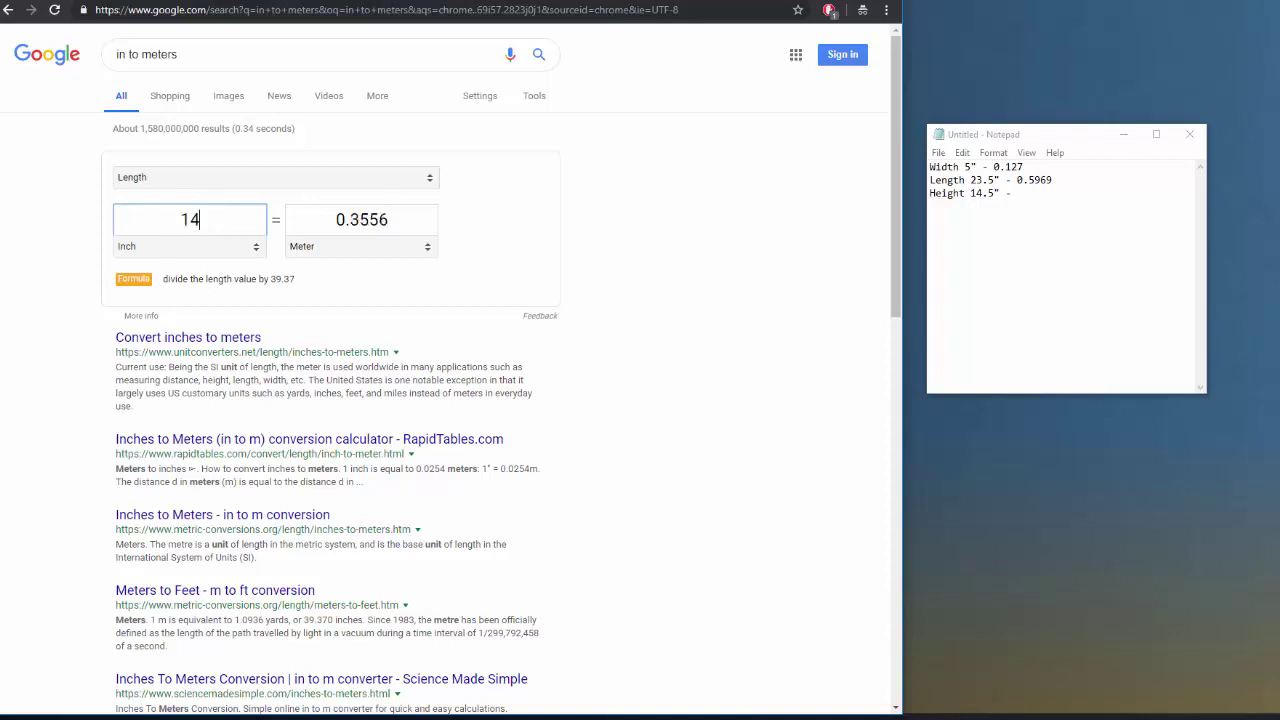
left_click(404, 221)
key("ctrl+c")
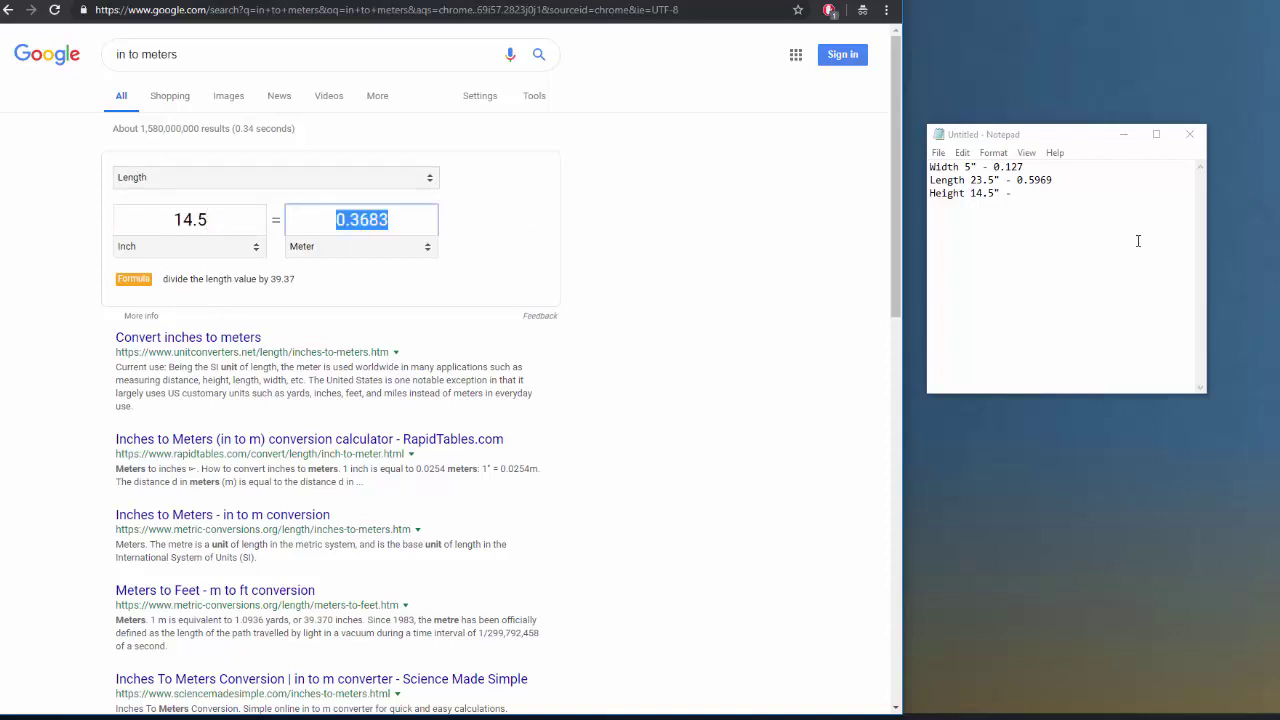
left_click(1137, 240)
key("ctrl+v")
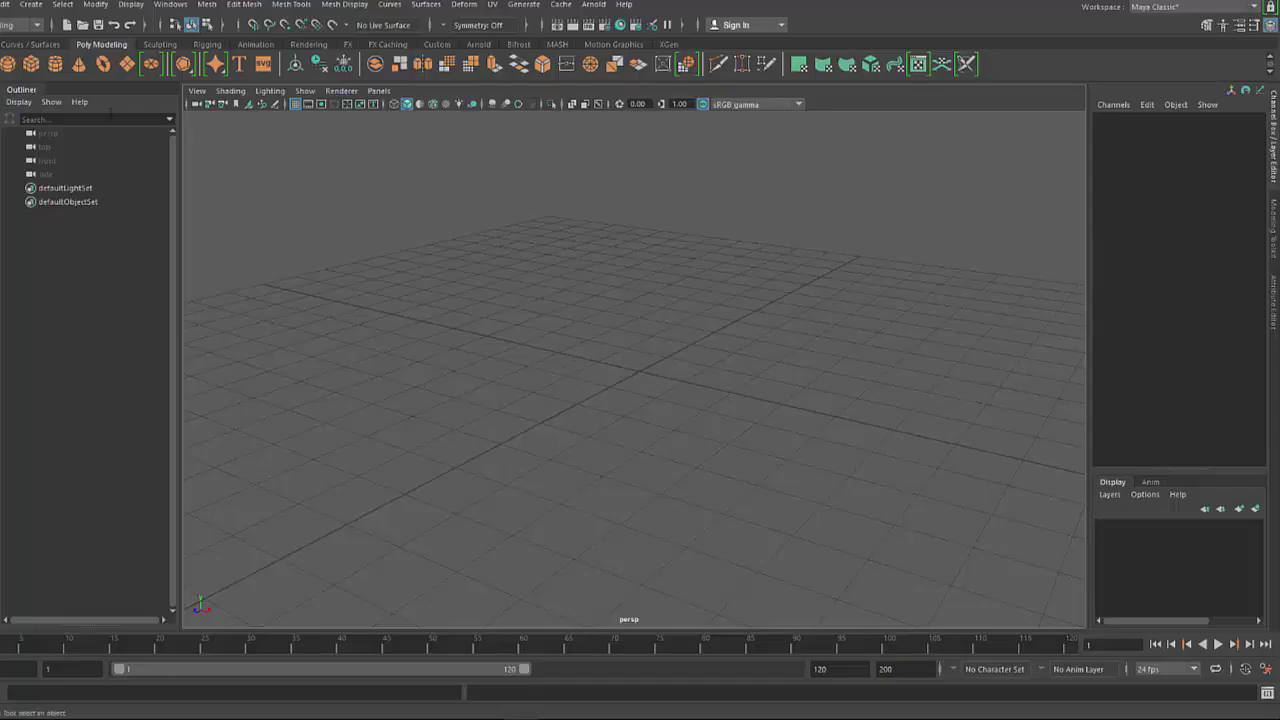
In Maya, create a polygon cube, frame it, and set its width to 0.127.
left_click(32, 65)
key("f")
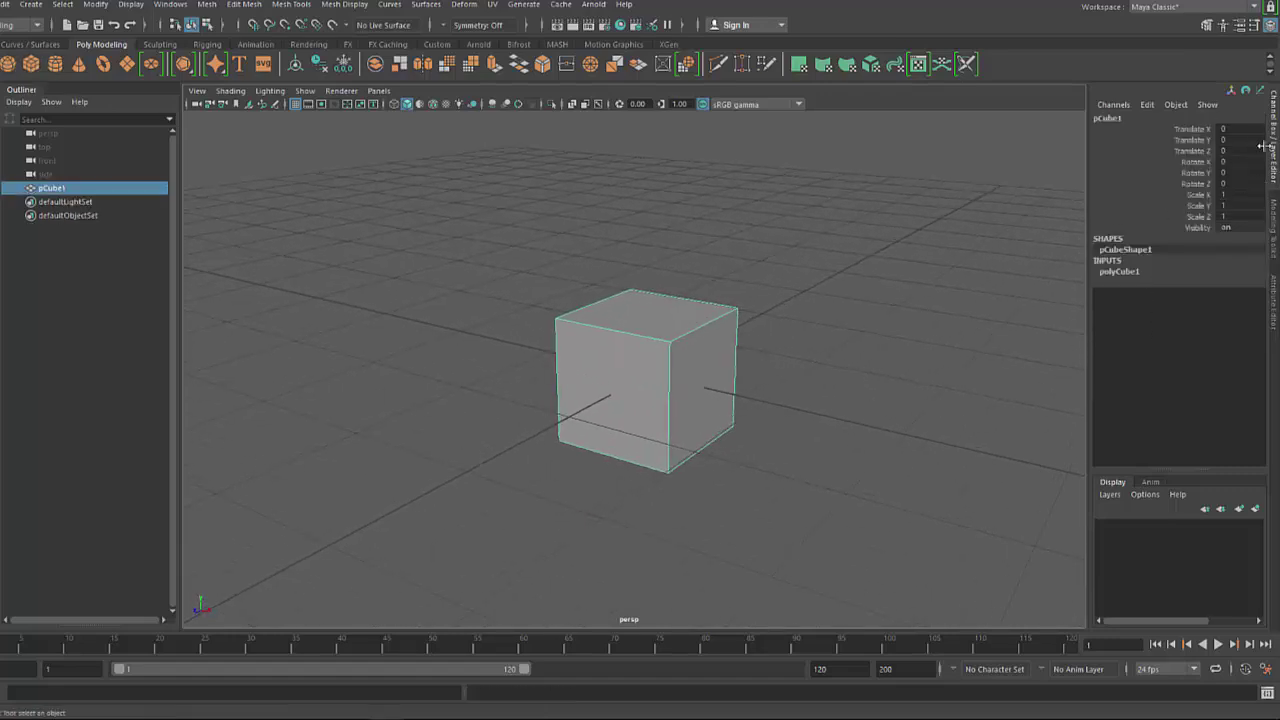
left_click(1138, 272)
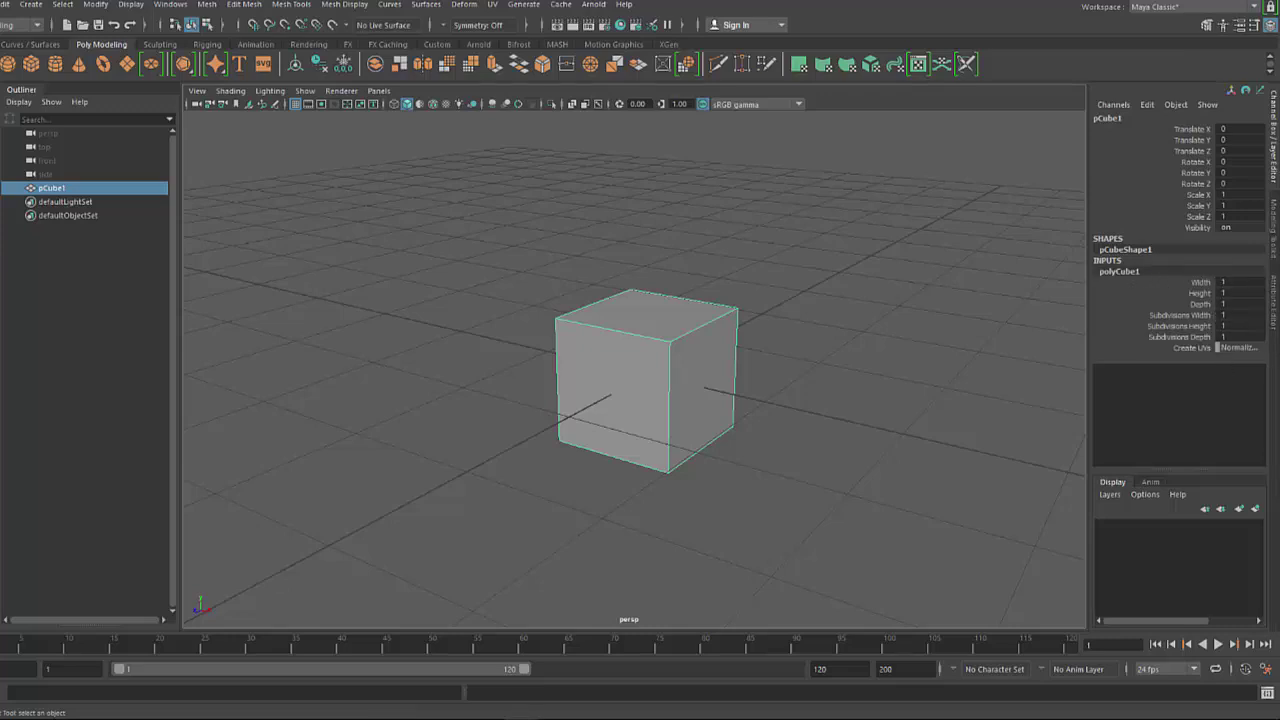
double_click(1234, 282)
type("0.127")
key("Return")
Set the cube's height to 0.597 and depth to 0.368, and check its dimensions against the notes.
double_click(1224, 294)
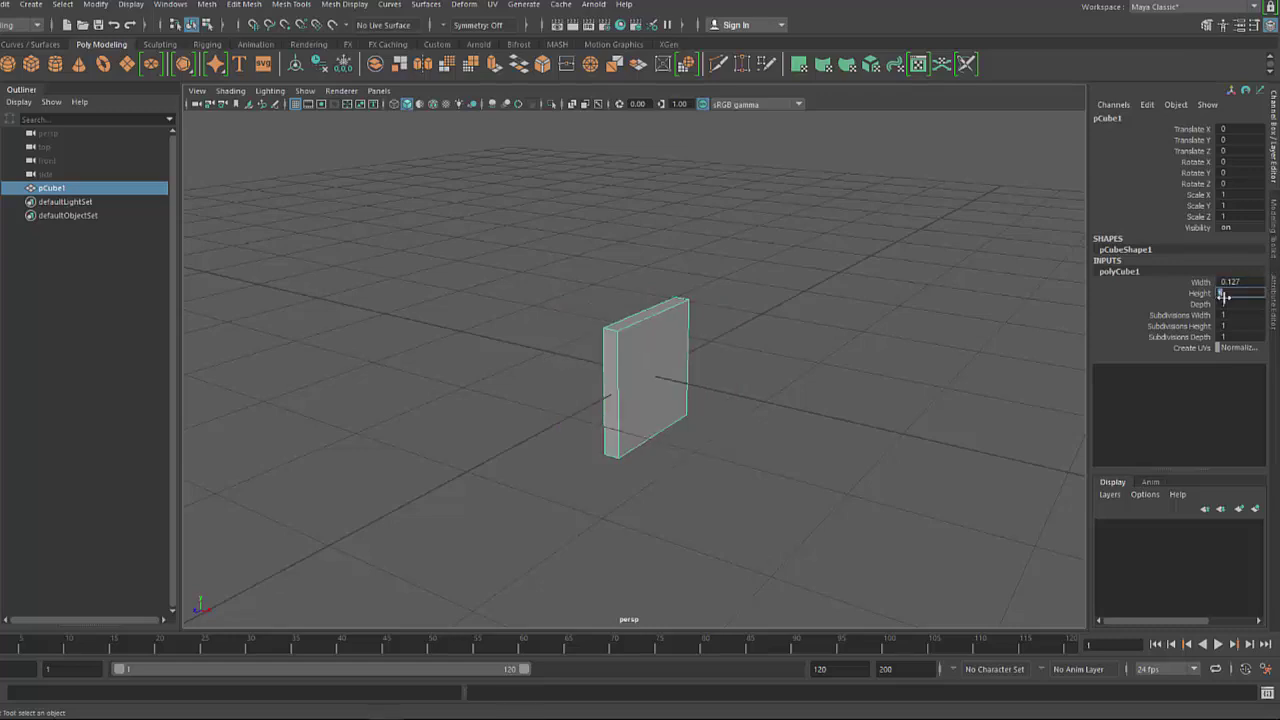
key("Return")
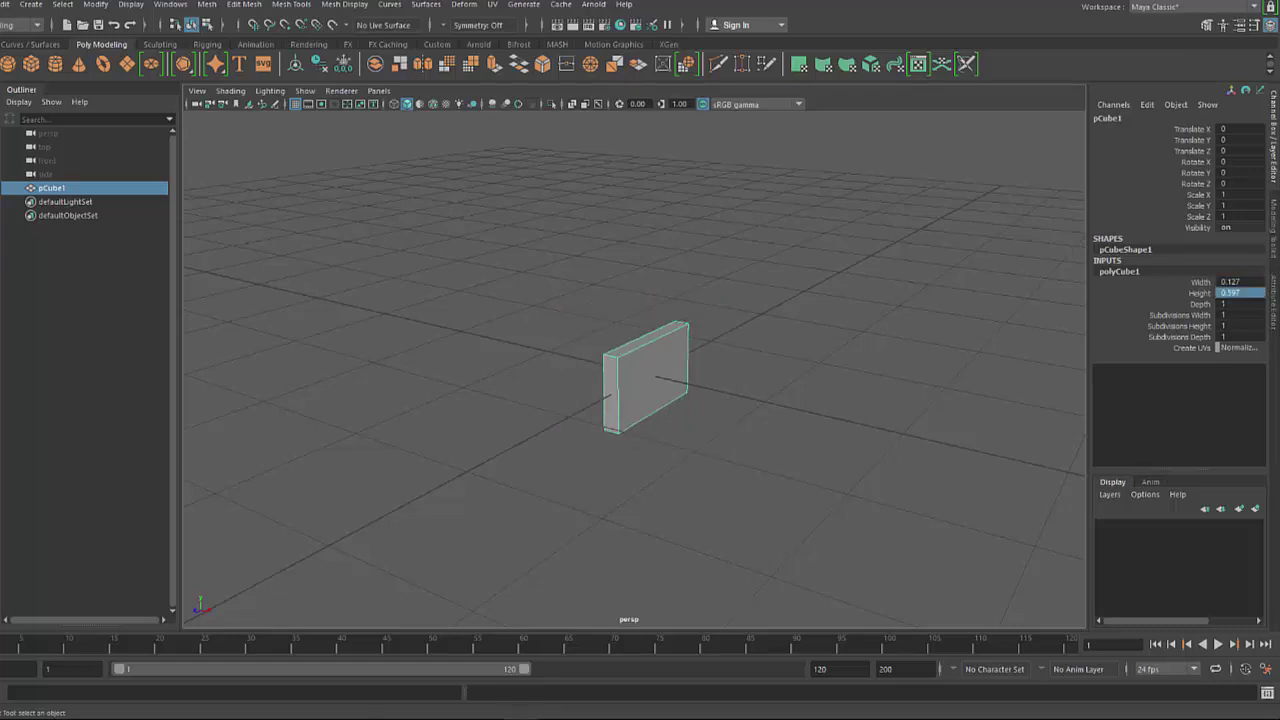
double_click(1238, 303)
key("Return")
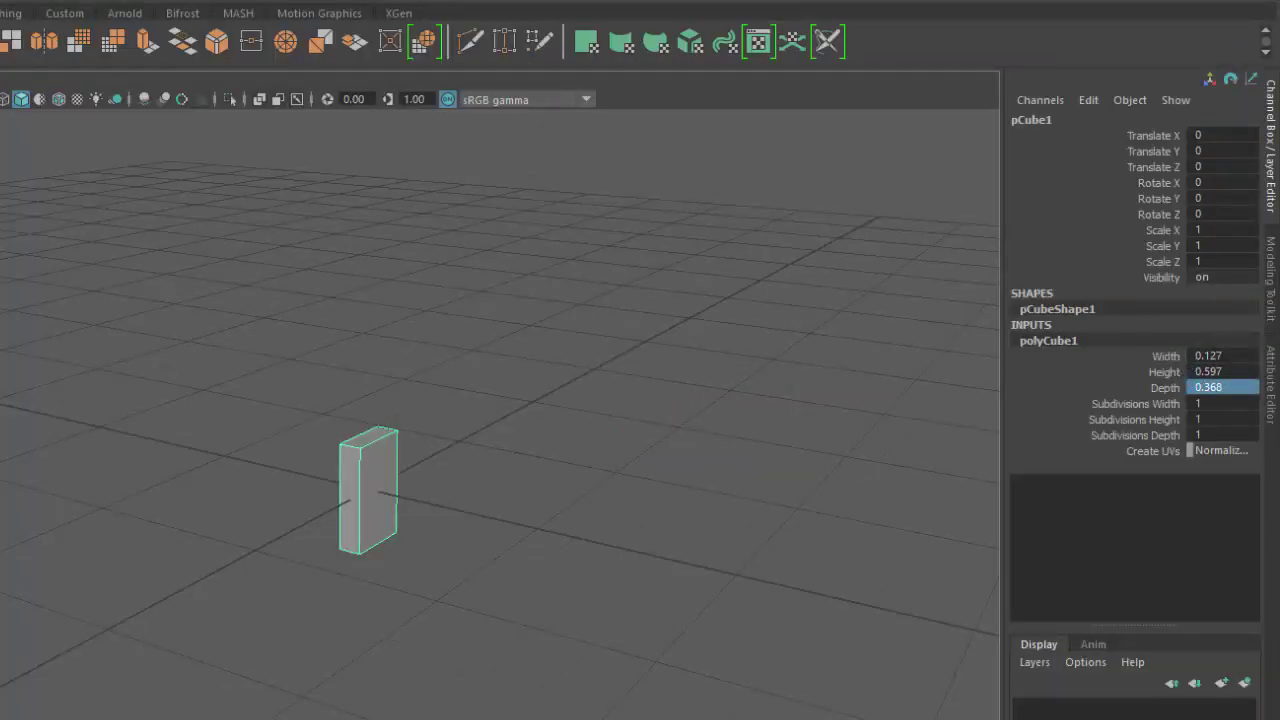
key("alt+Tab")
left_click_drag(829, 349, 792, 281)
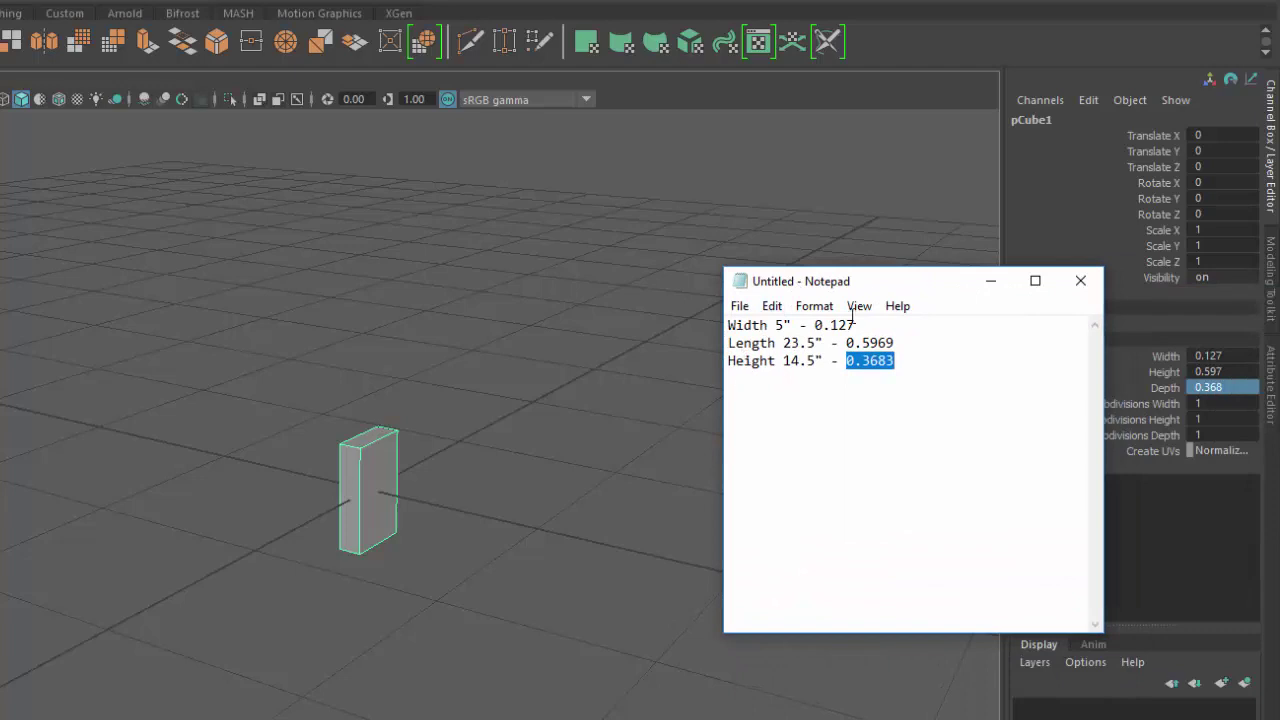
left_click(990, 281)
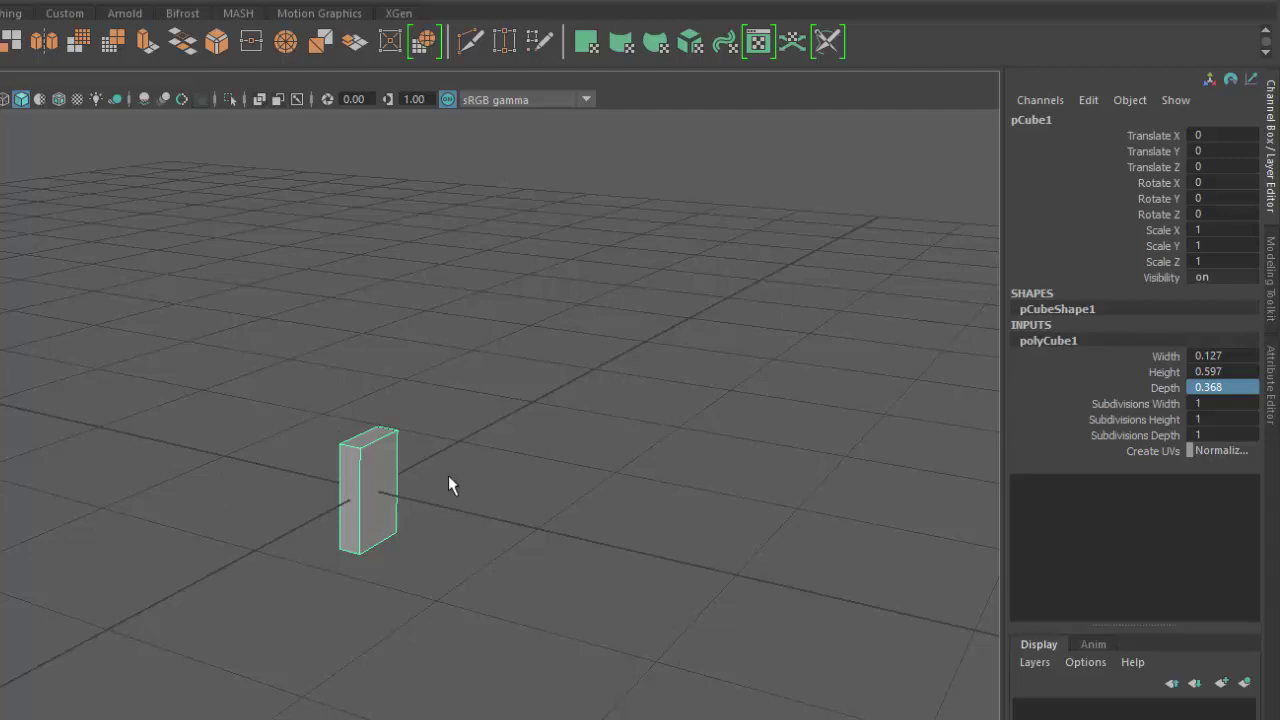
Lay the box flat by rotating it to exactly 90 degrees around Z.
right_click_drag(386, 418, 820, 530, "alt")
middle_click_drag(584, 445, 569, 487, "alt")
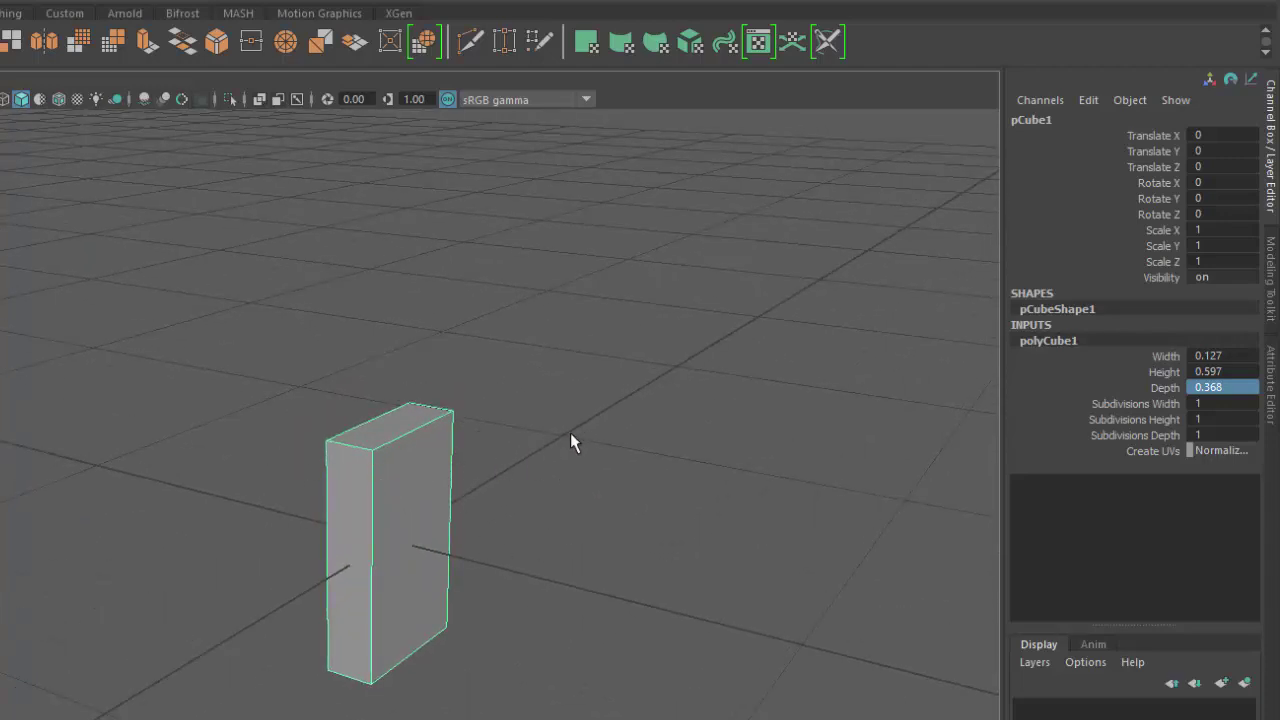
key("e")
left_click_drag(466, 486, 380, 420)
double_click(1221, 212)
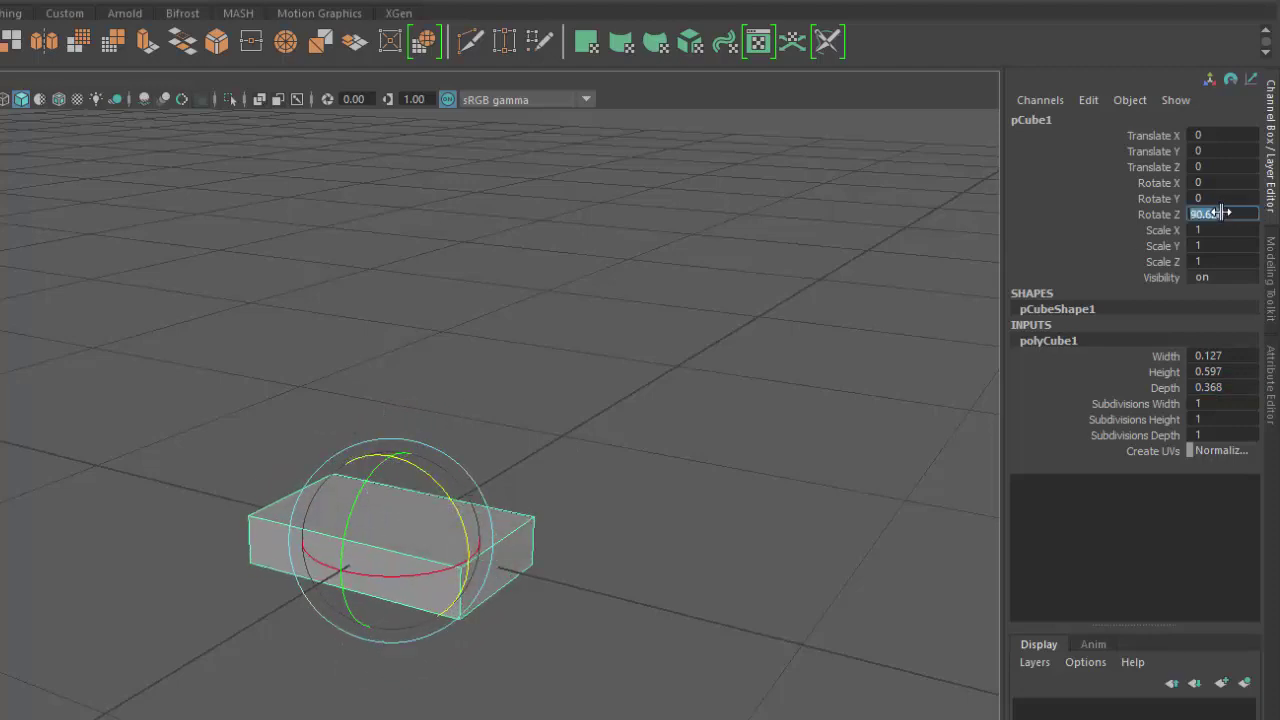
type("90")
key("Return")
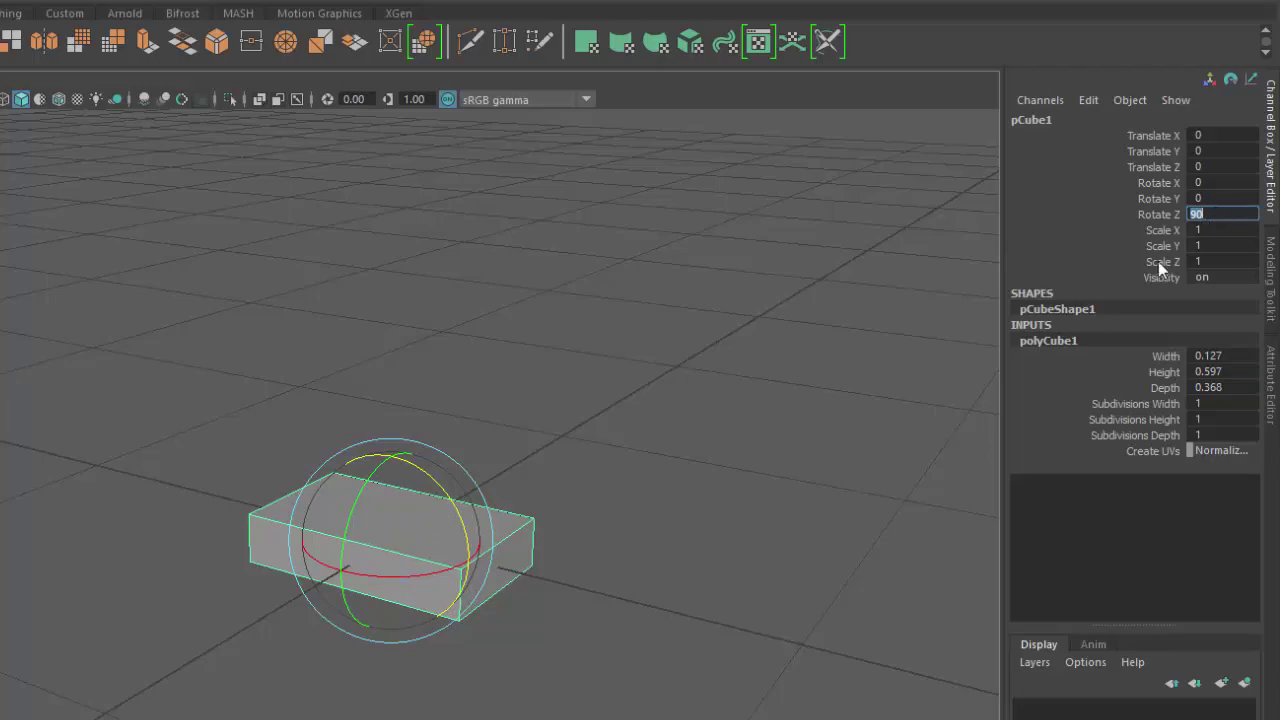
left_click_drag(634, 471, 663, 480, "alt")
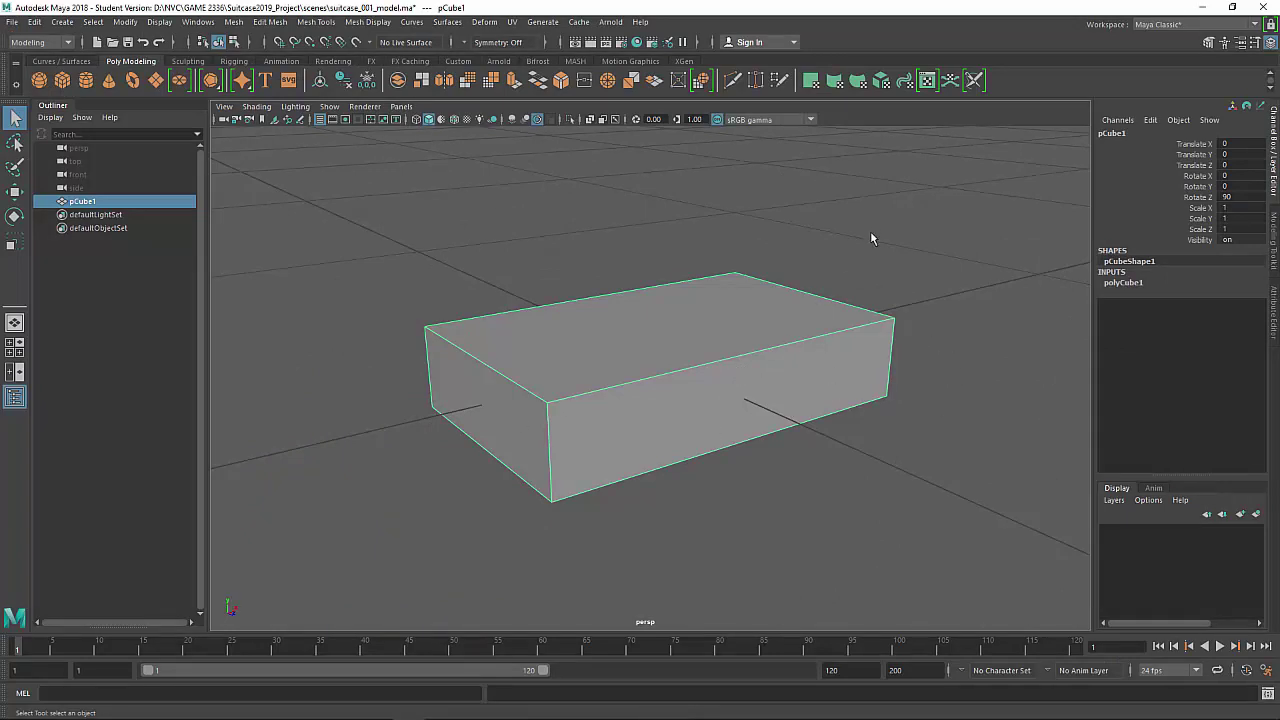
Insert a horizontal edge loop around the box at mid-height with the Multi-Cut tool.
right_click_drag(871, 238, 795, 236, "shift")
left_click(547, 403)
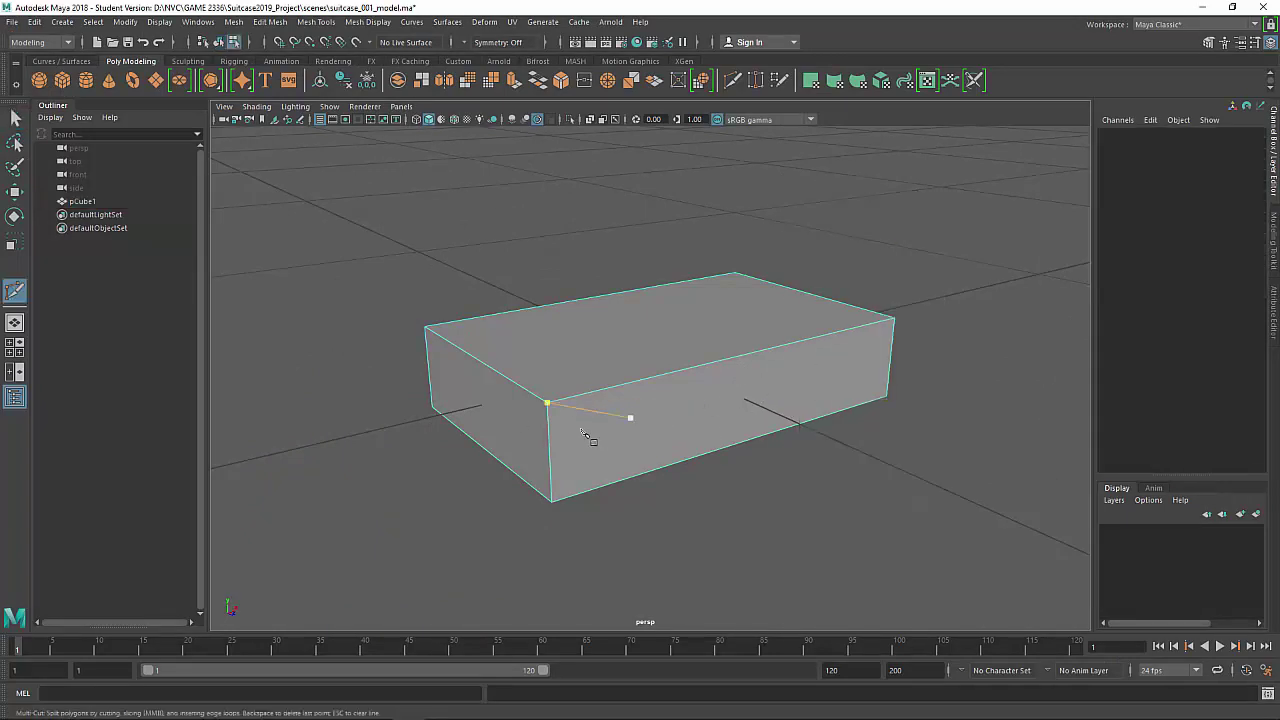
key("BackSpace")
key("ctrl")
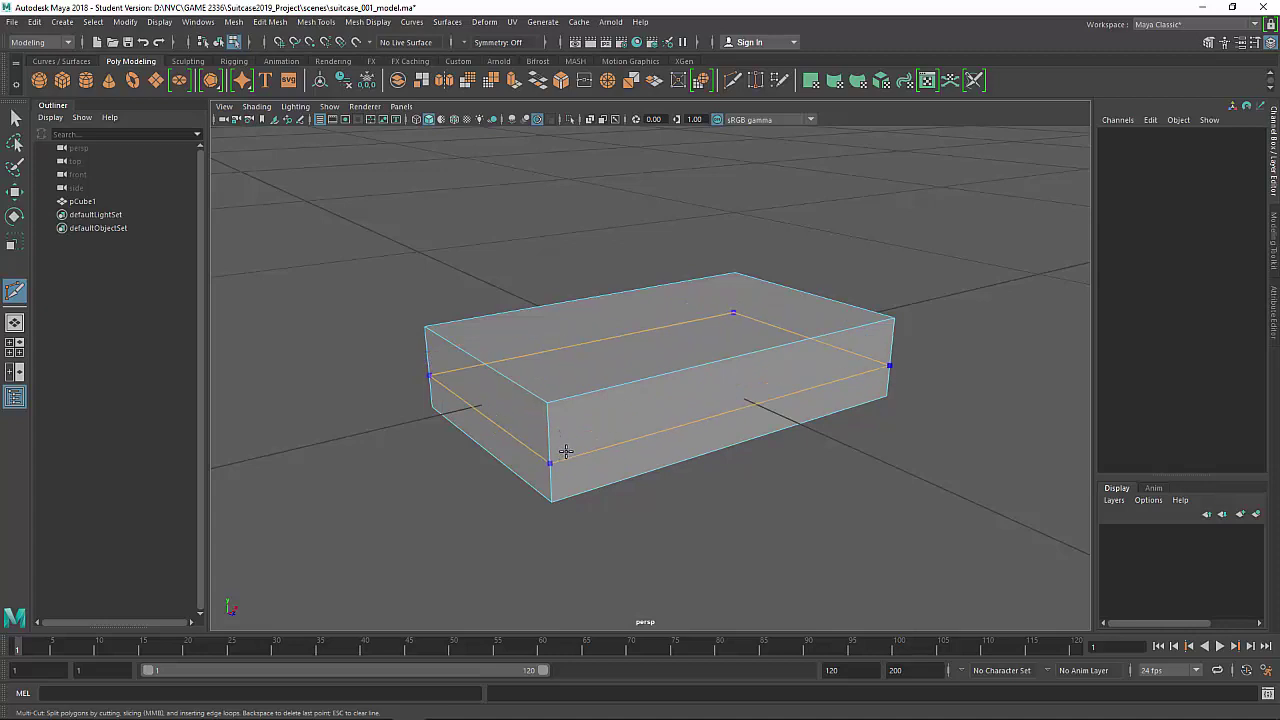
left_click(568, 445, "ctrl")
left_click_drag(582, 458, 779, 520, "alt")
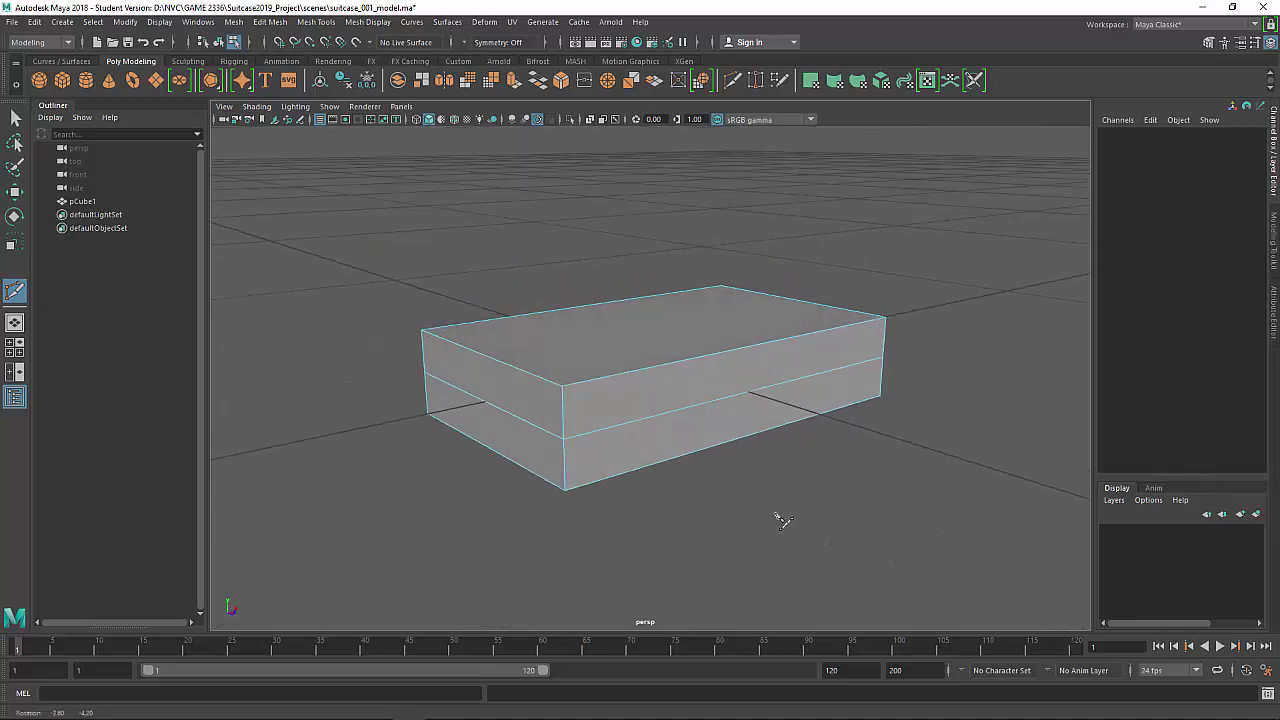
key("q")
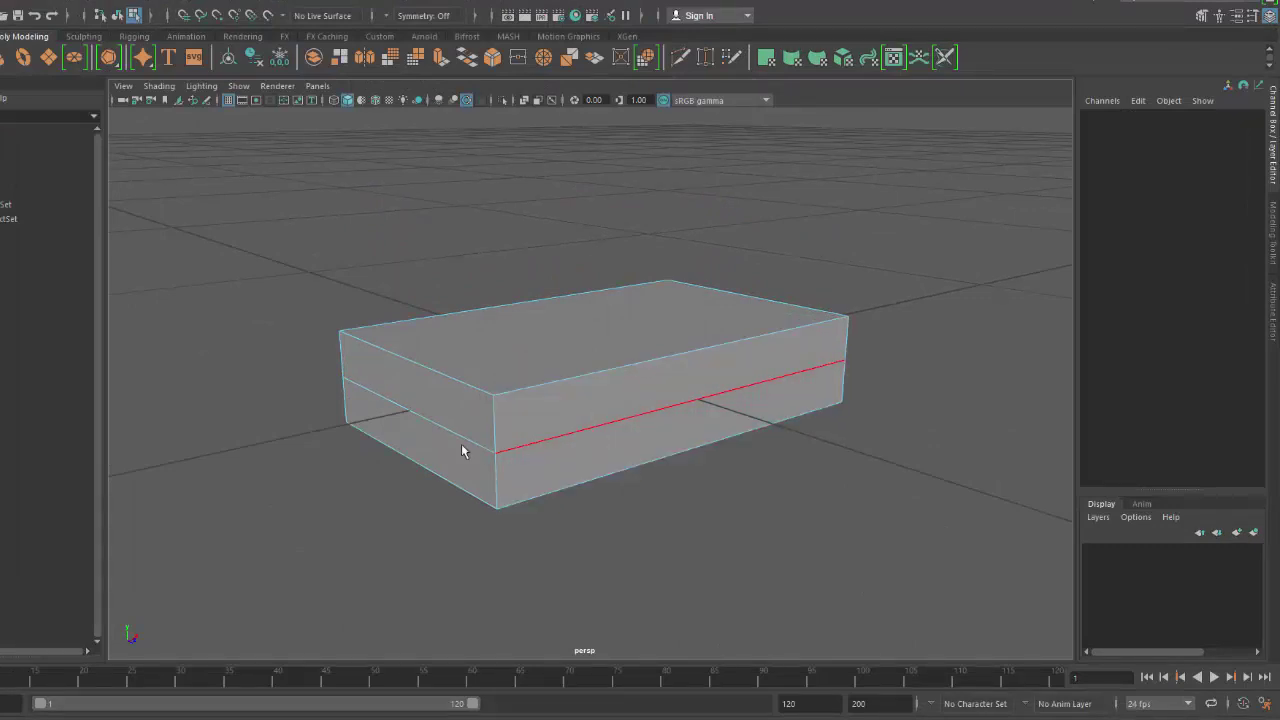
Bevel the horizontal mid-height edge loop around the box with a fraction of 0.1 and 2 segments.
right_click_drag(626, 434, 613, 280)
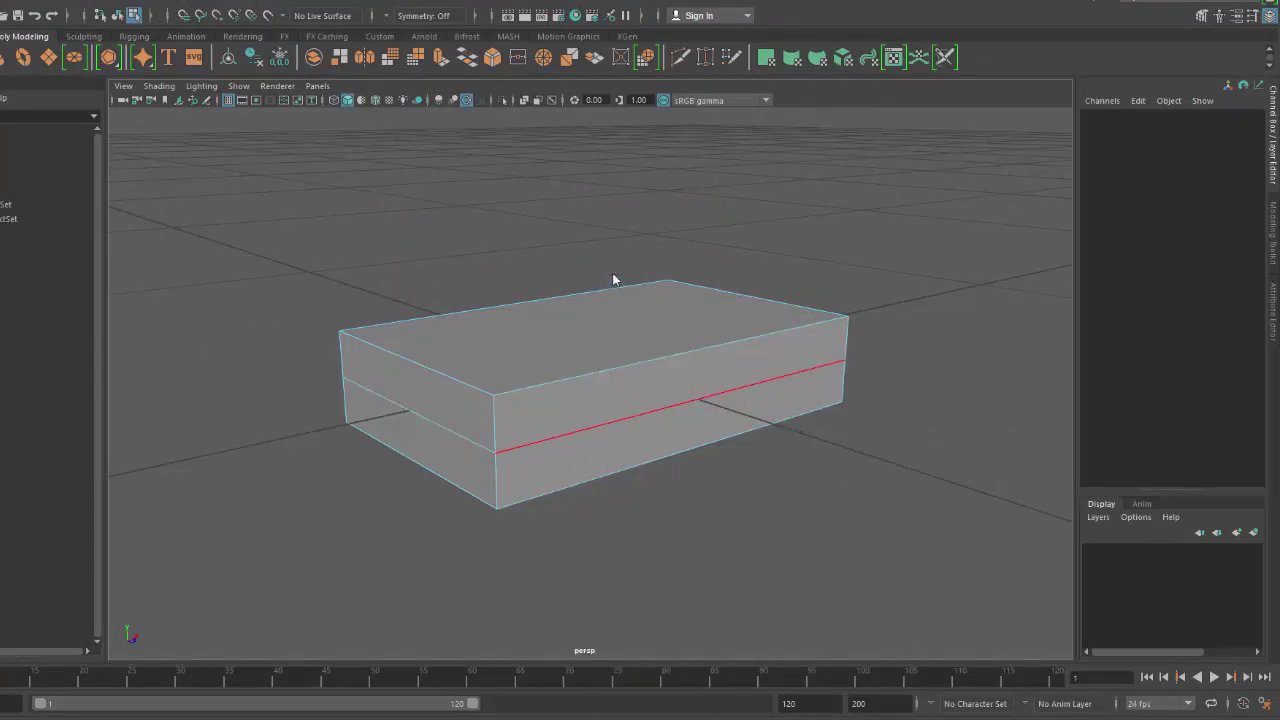
left_click(608, 434)
left_click_drag(610, 435, 873, 469, "alt")
right_click_drag(806, 455, 847, 470, "alt")
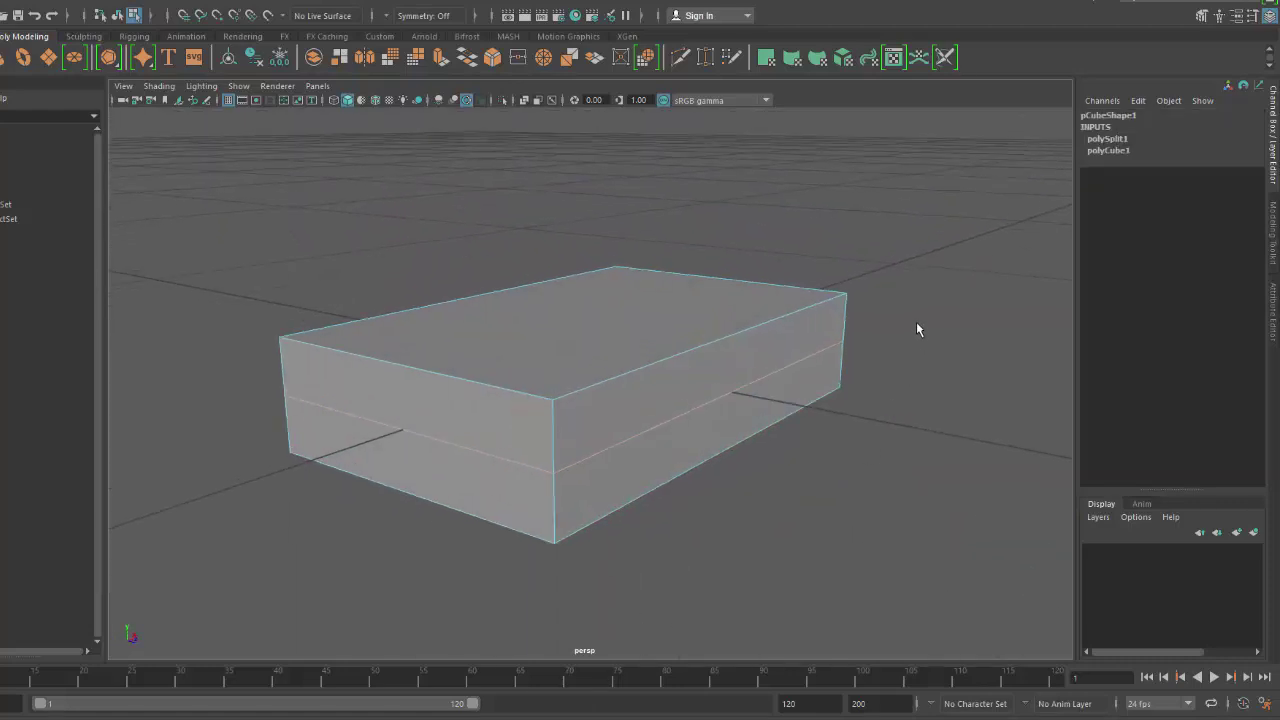
right_click(916, 322, "shift")
right_click_drag(916, 321, 956, 323, "shift")
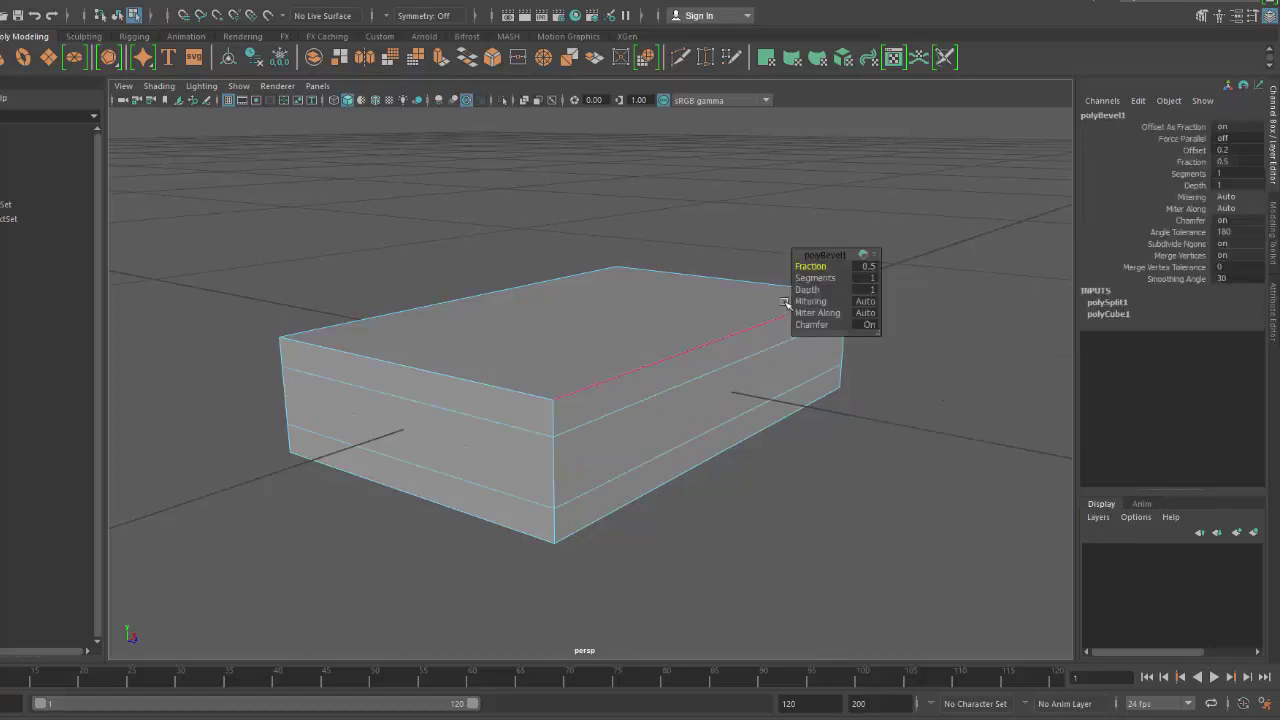
left_click_drag(805, 266, 818, 277)
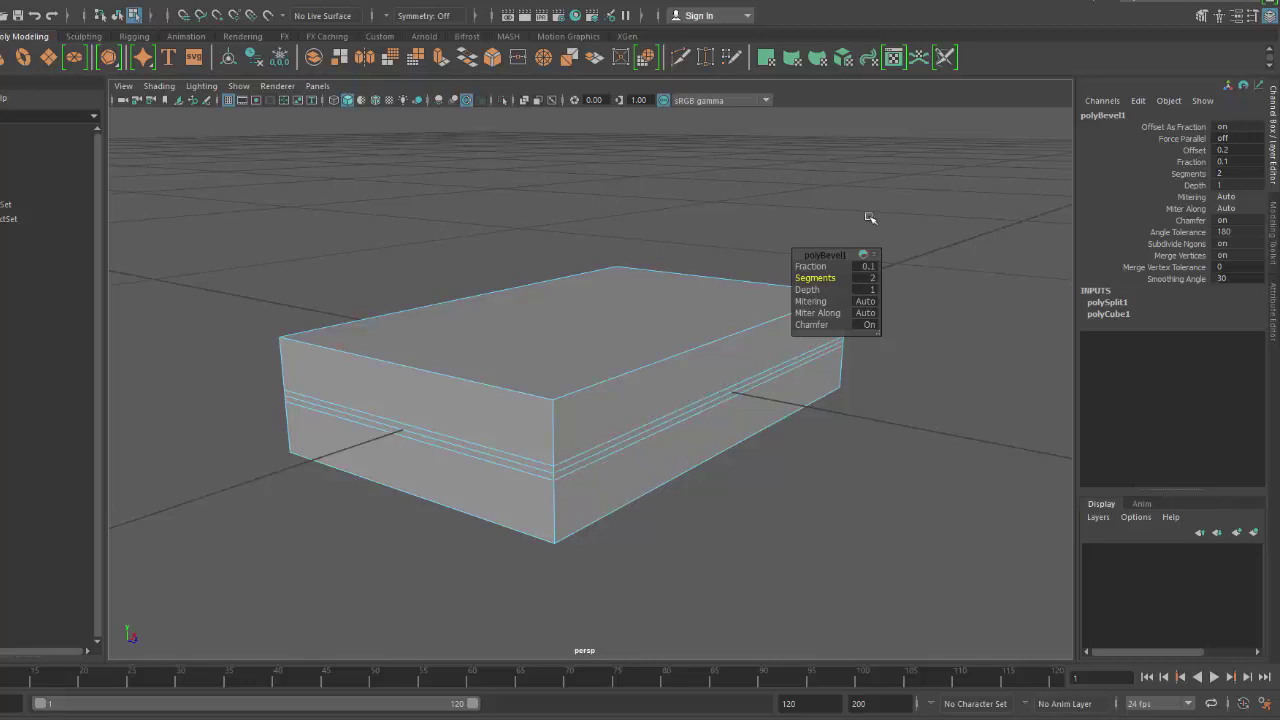
left_click_drag(812, 266, 811, 266)
mouse_move(578, 444)
left_mouse_down("alt")
mouse_move(457, 449)
mouse_move(594, 437)
mouse_move(483, 434)
mouse_move(574, 443)
mouse_move(573, 456)
left_mouse_up("alt")
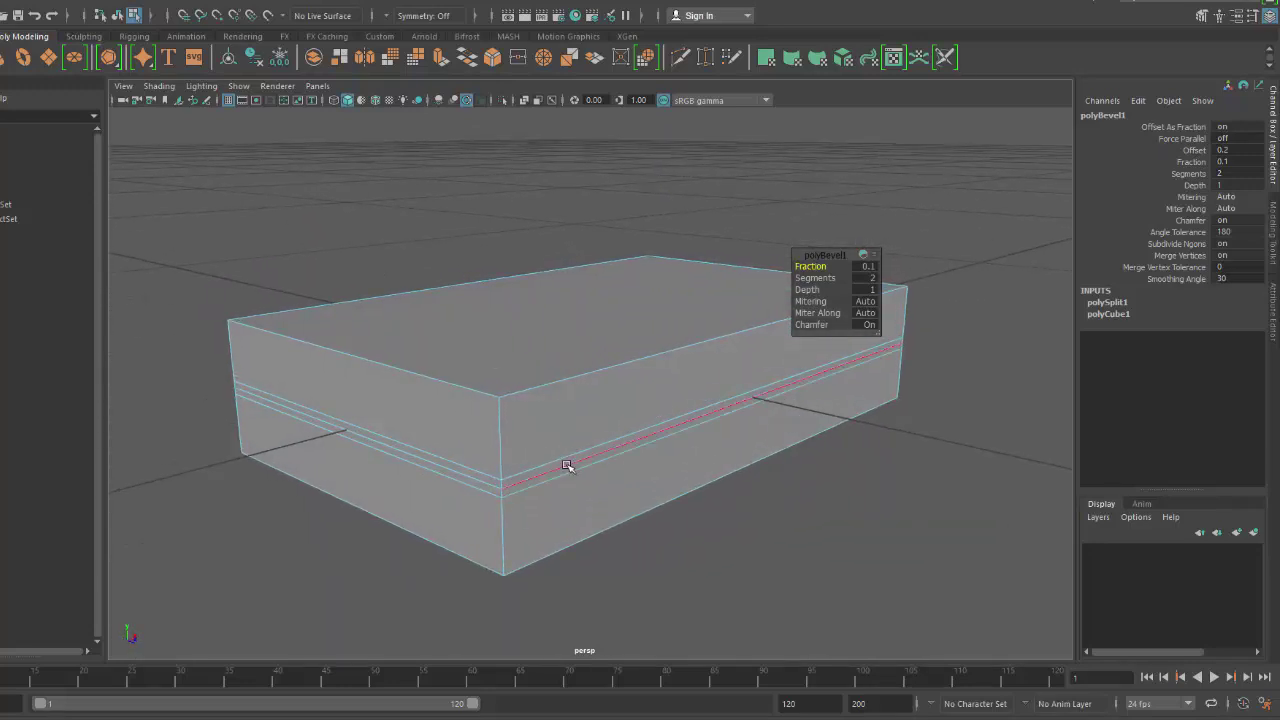
Scale the centre edge loop of the beveled band inward to form a shallow seam groove around the box.
left_click(566, 466)
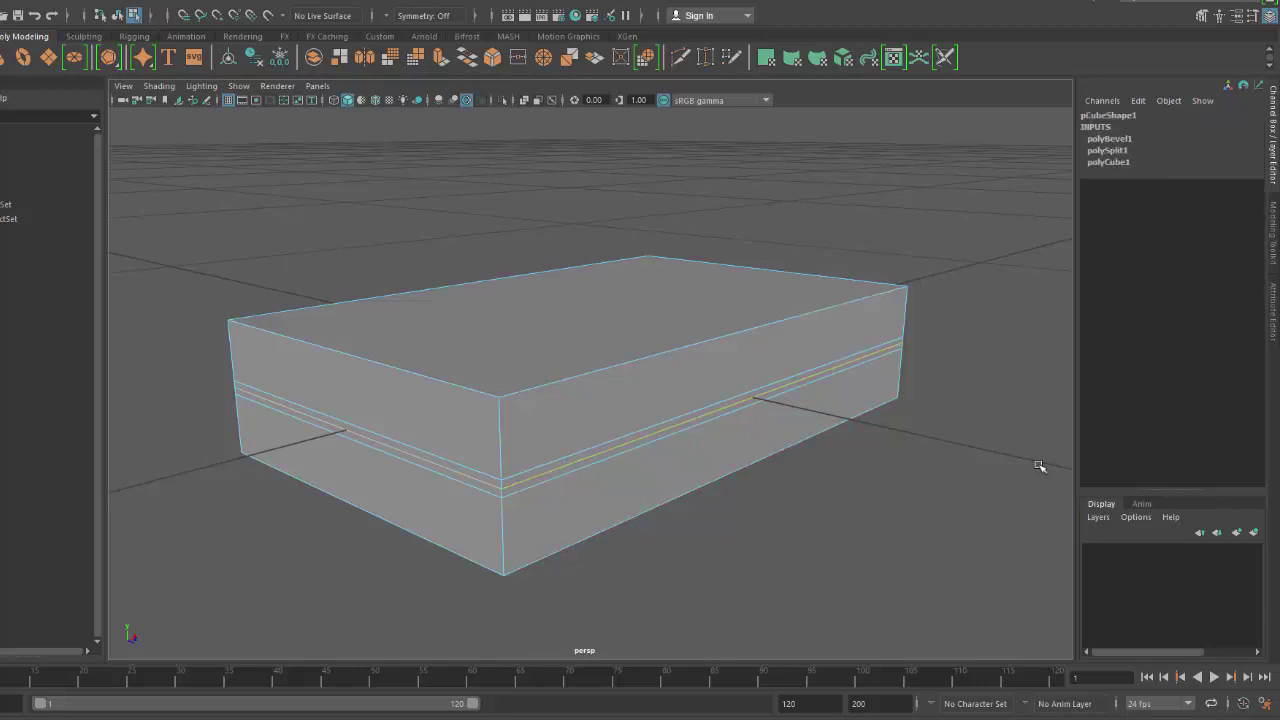
left_click_drag(1037, 466, 926, 475, "alt")
key("w")
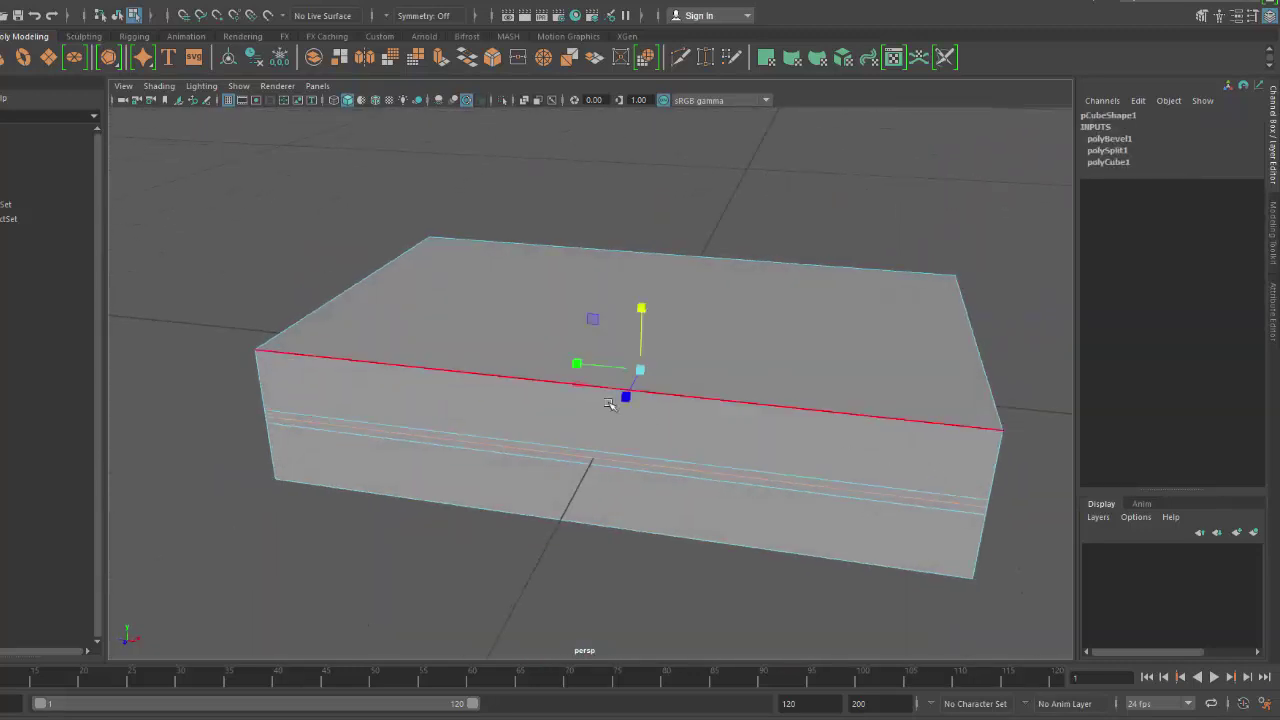
left_click_drag(600, 450, 574, 457, "alt")
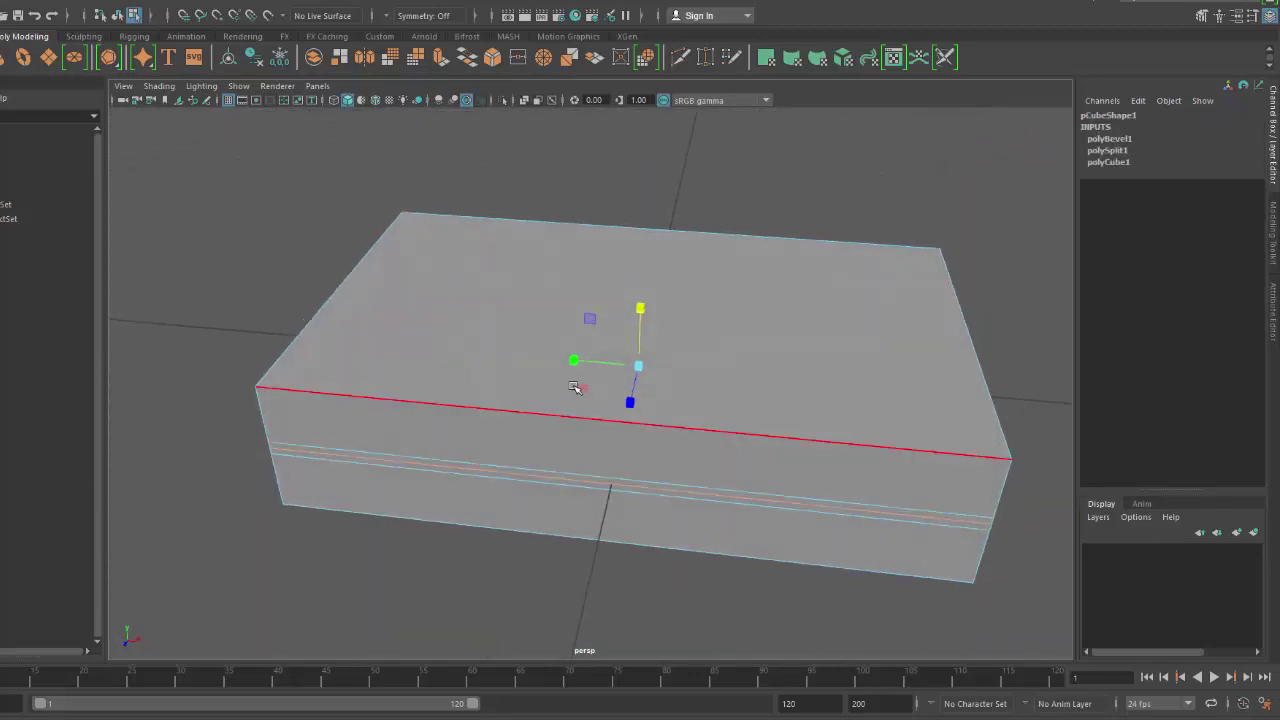
mouse_move(581, 388)
left_mouse_down()
mouse_move(526, 489)
mouse_move(489, 480)
mouse_move(560, 325)
mouse_move(576, 380)
left_mouse_up()
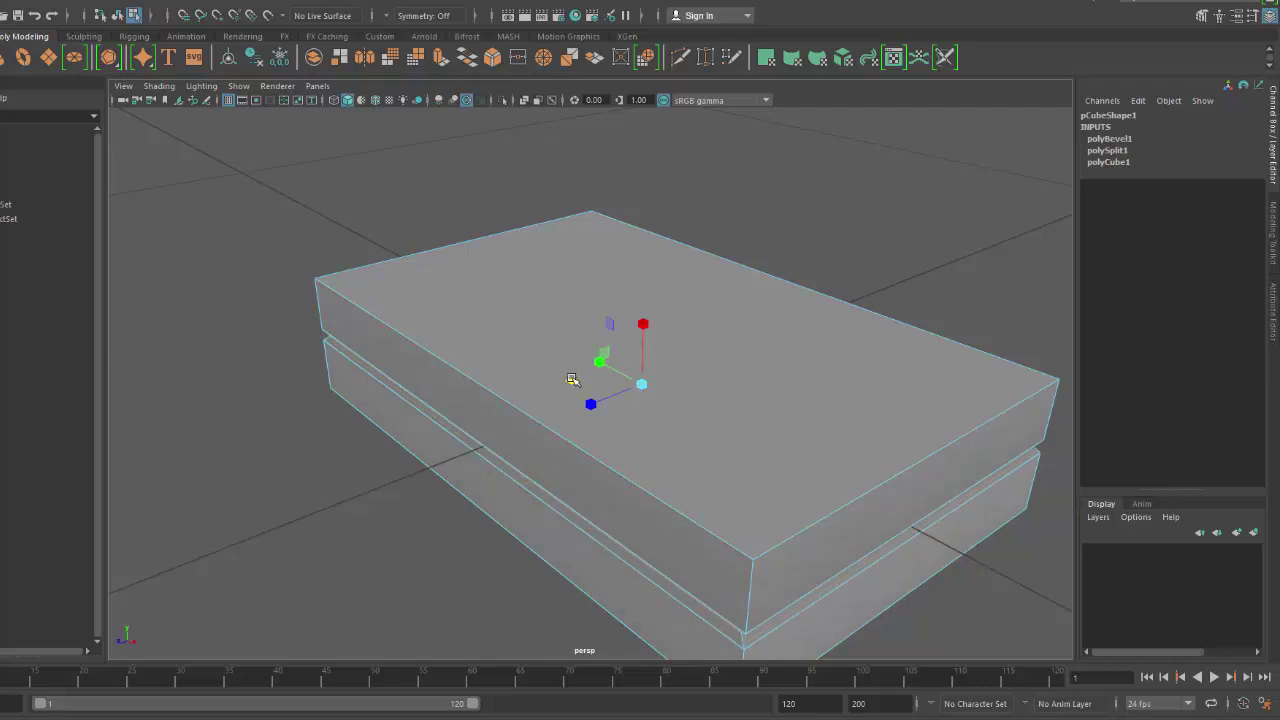
left_click_drag(506, 508, 501, 501, "alt")
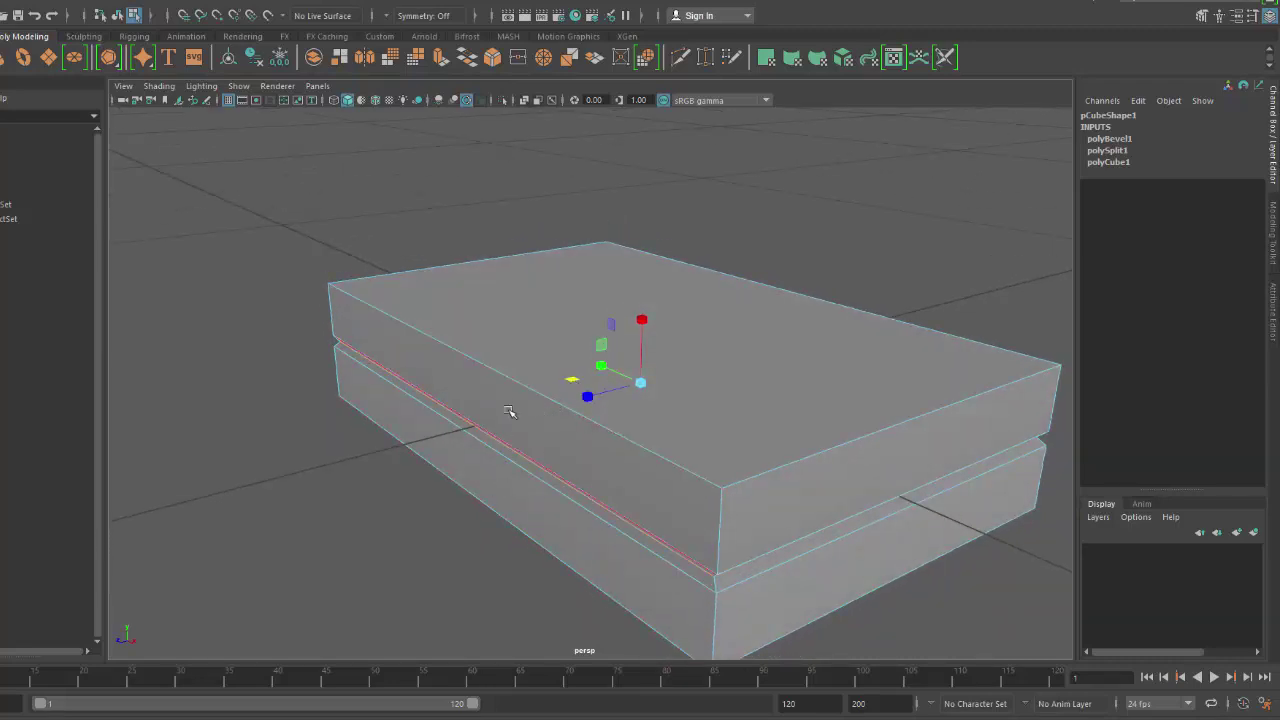
middle_click_drag(509, 412, 508, 413)
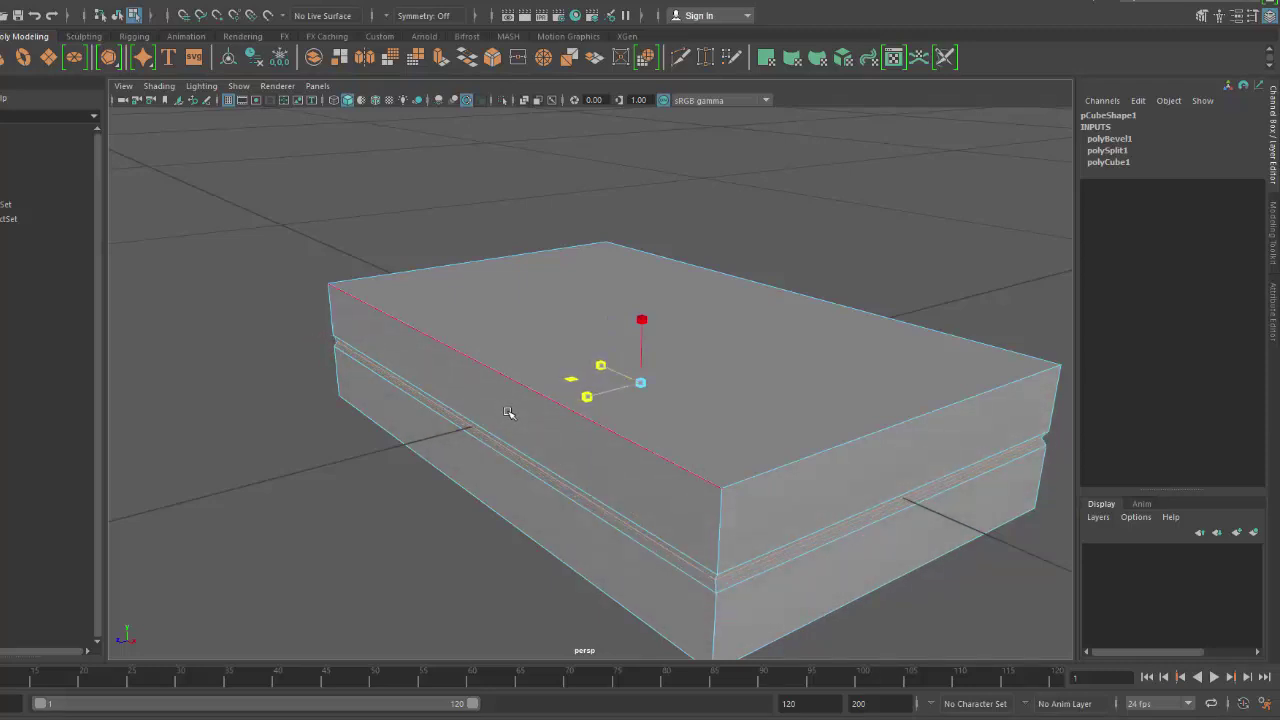
left_click_drag(508, 412, 519, 531, "alt")
left_click(519, 531)
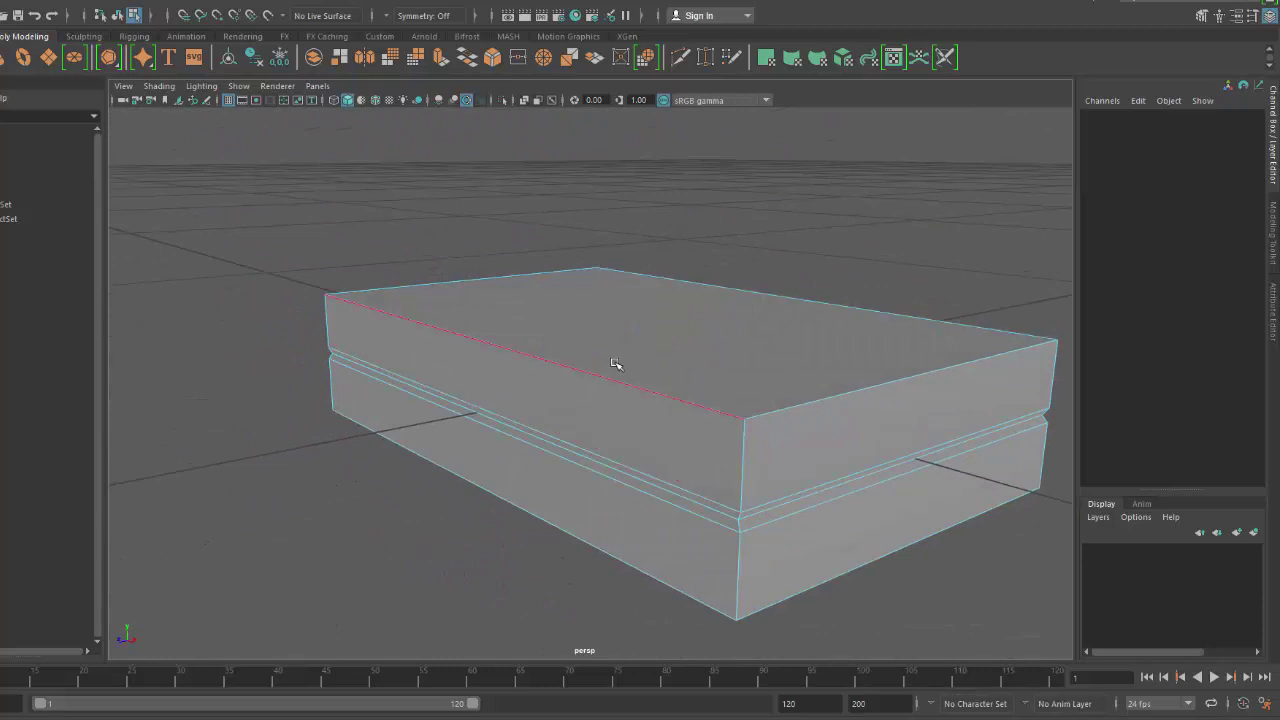
Select the innermost edge loop of the seam groove and harden it.
right_click_drag(580, 337, 795, 140)
left_click_drag(771, 237, 340, 298, "alt")
scroll(440, 418, "up", 2)
left_click(440, 418)
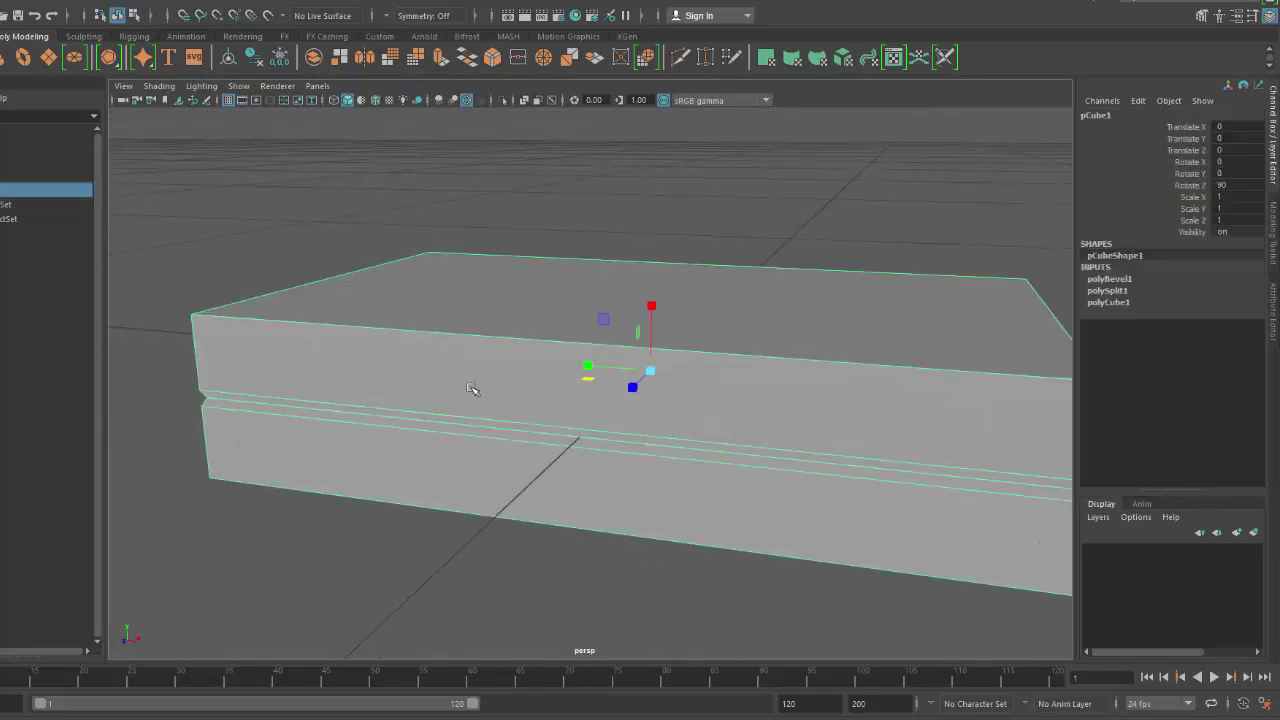
right_click_drag(472, 389, 474, 266)
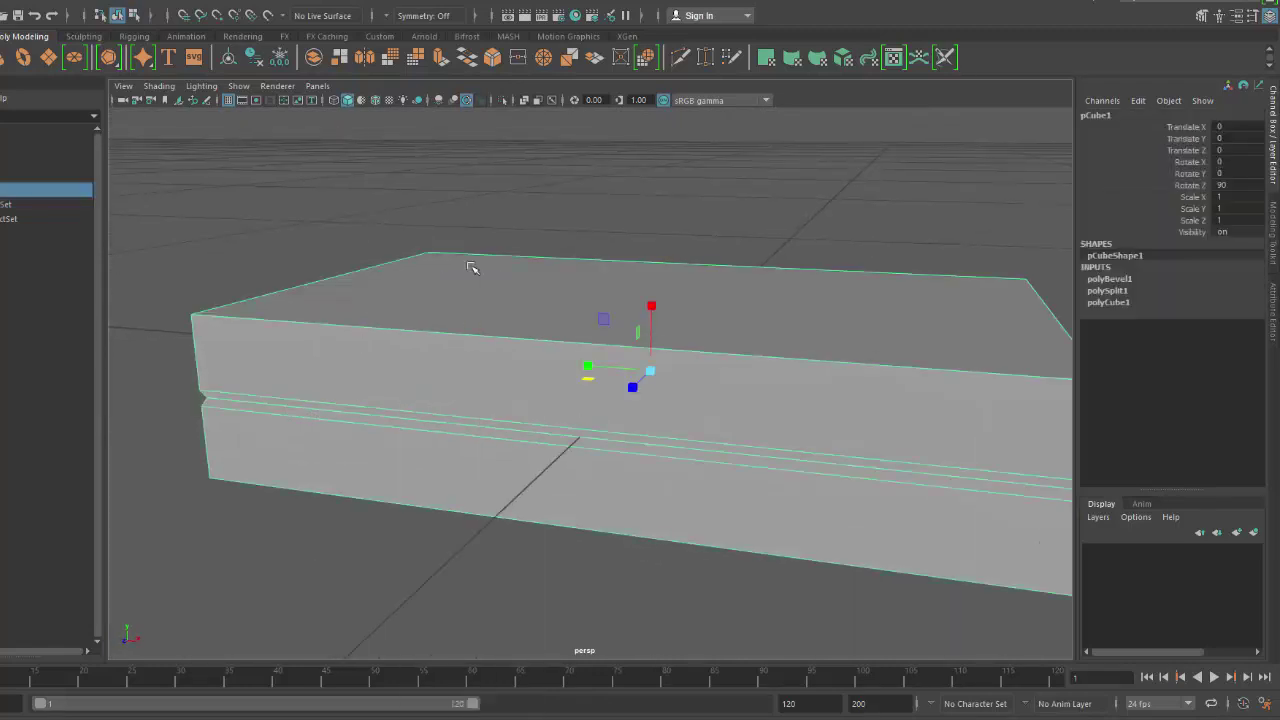
left_click(478, 426)
scroll(577, 509, "down", 3)
left_click_drag(577, 509, 700, 517, "alt")
right_click(700, 245, "shift")
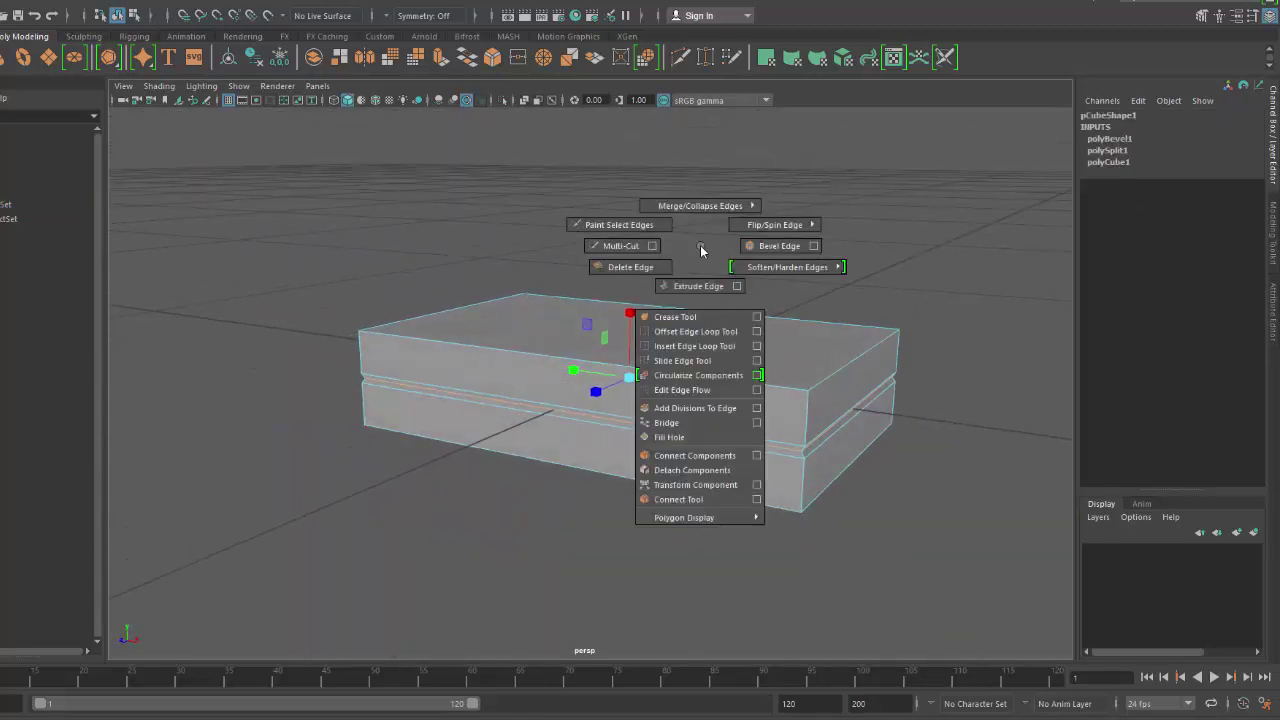
mouse_move(749, 265)
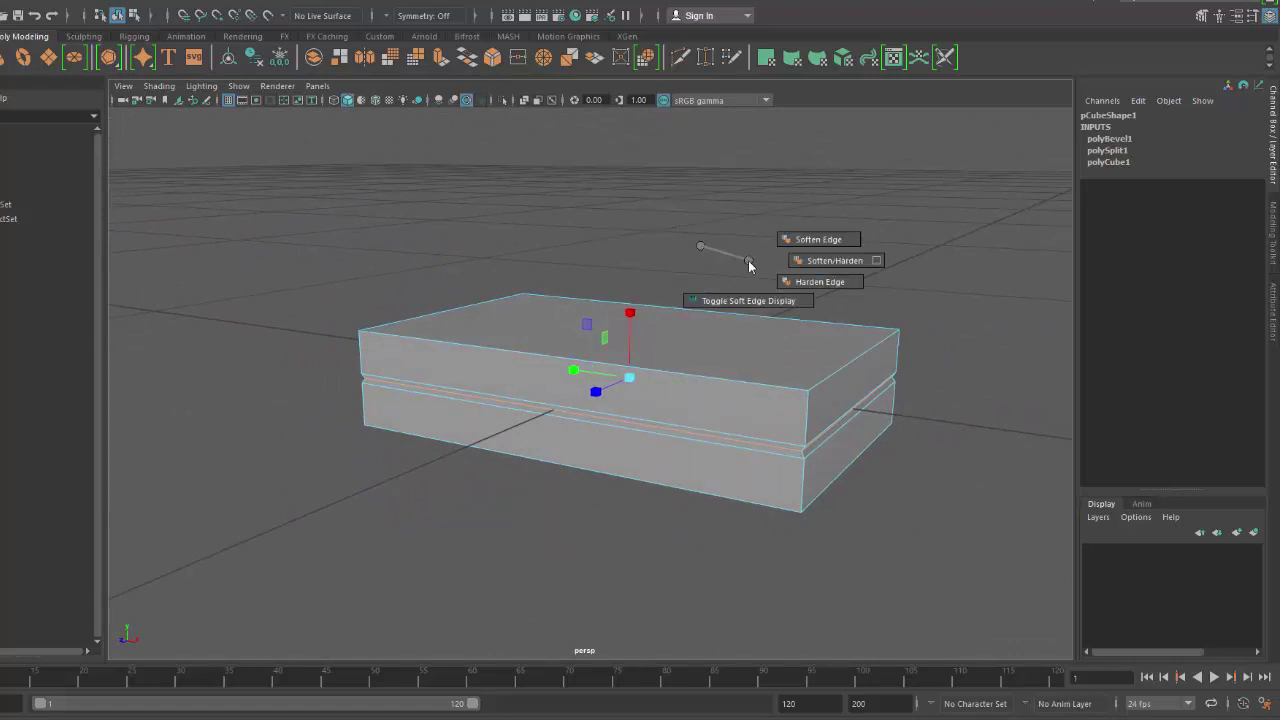
left_click(784, 282)
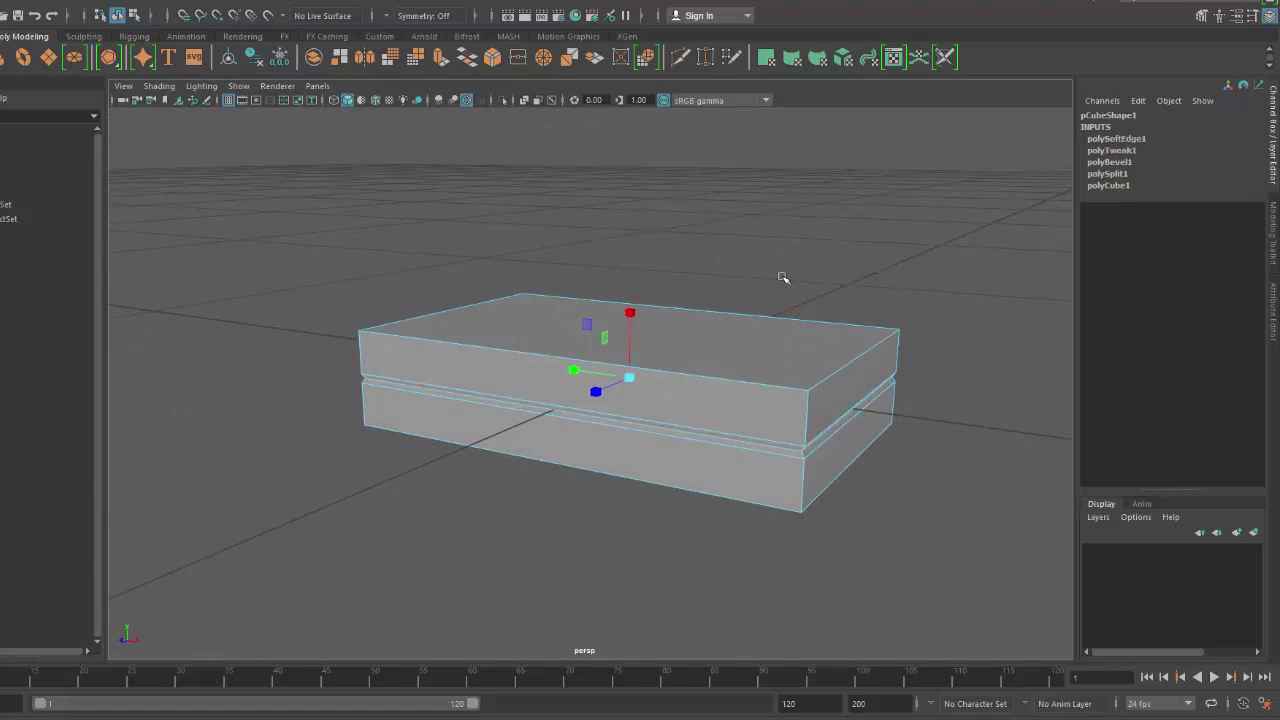
Select the box's top outline edges and start adding the vertical corner edges to the selection.
right_click_drag(647, 322, 909, 184)
left_click_drag(874, 303, 852, 326, "alt")
scroll(749, 306, "up", 3)
left_click(774, 349)
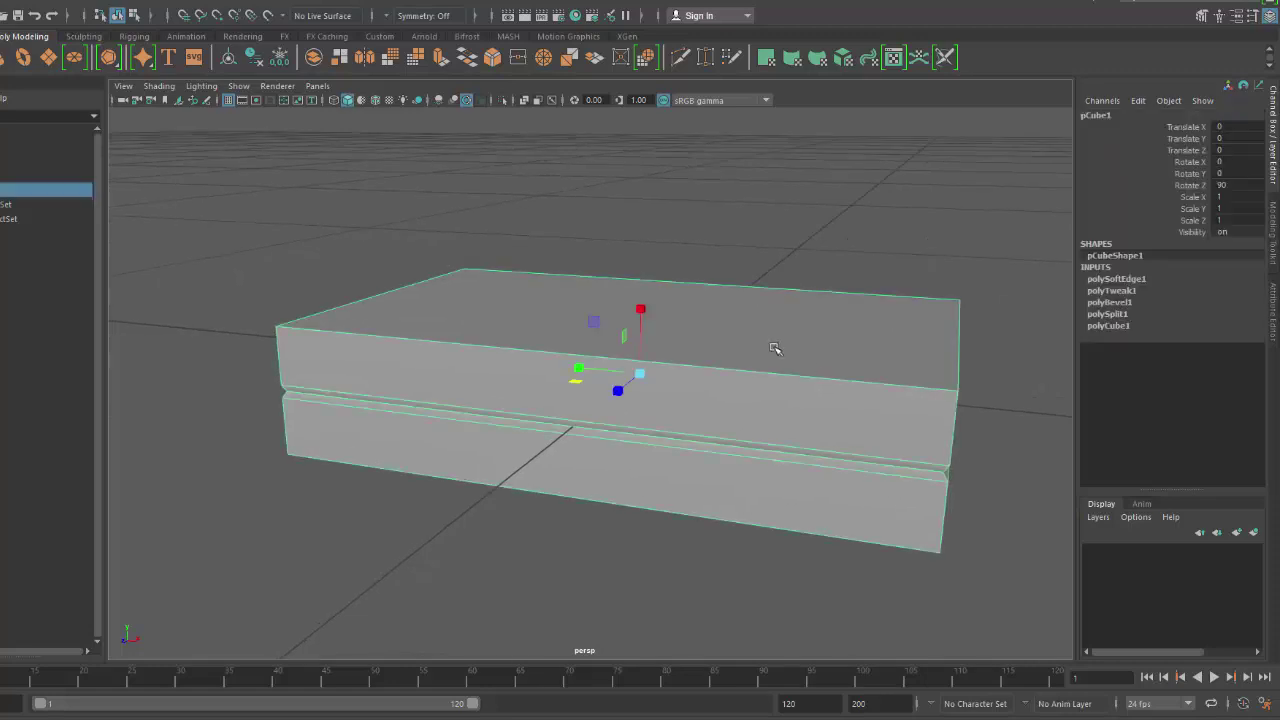
middle_click_drag(842, 395, 736, 380, "alt")
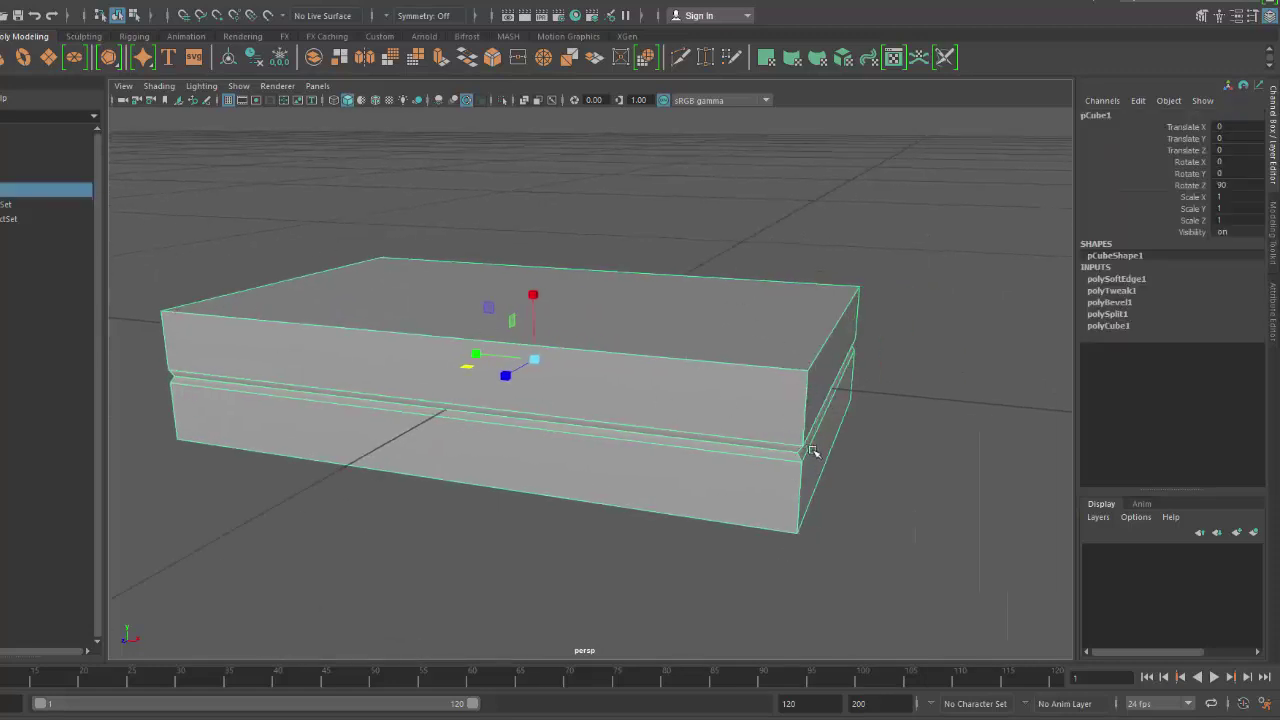
right_click_drag(769, 362, 766, 277)
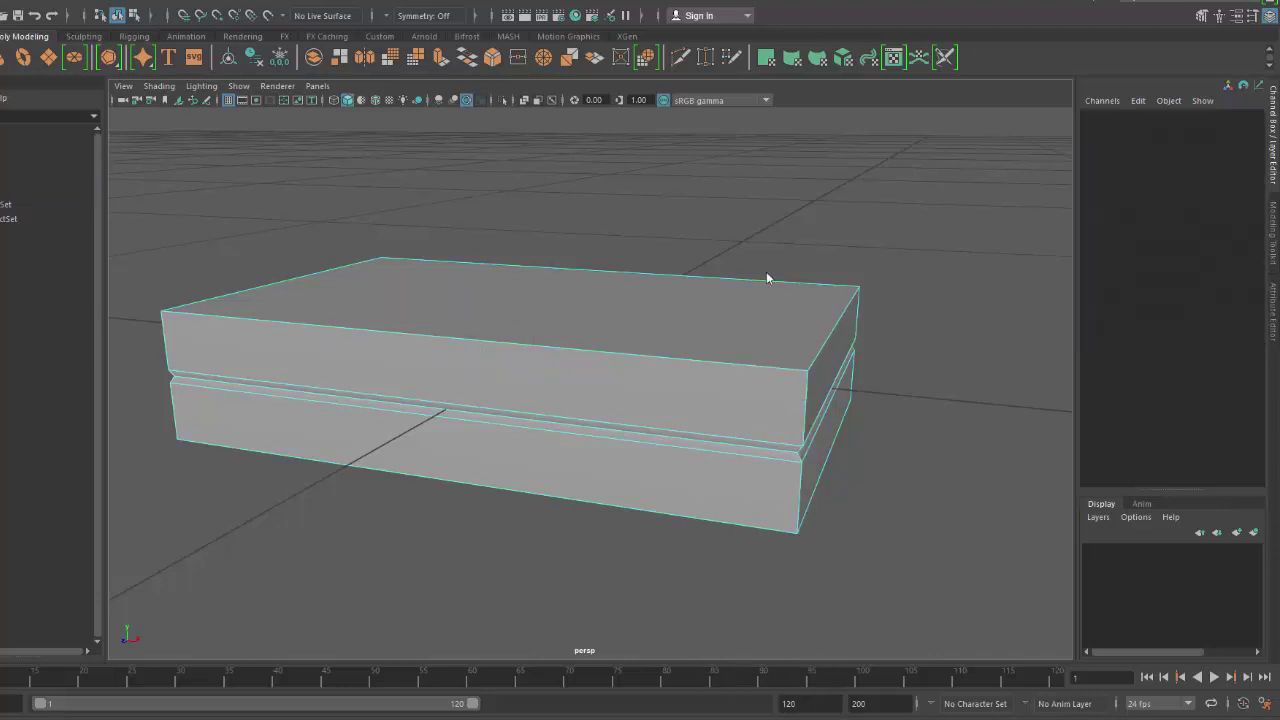
left_click(766, 368)
left_click(818, 351, "shift")
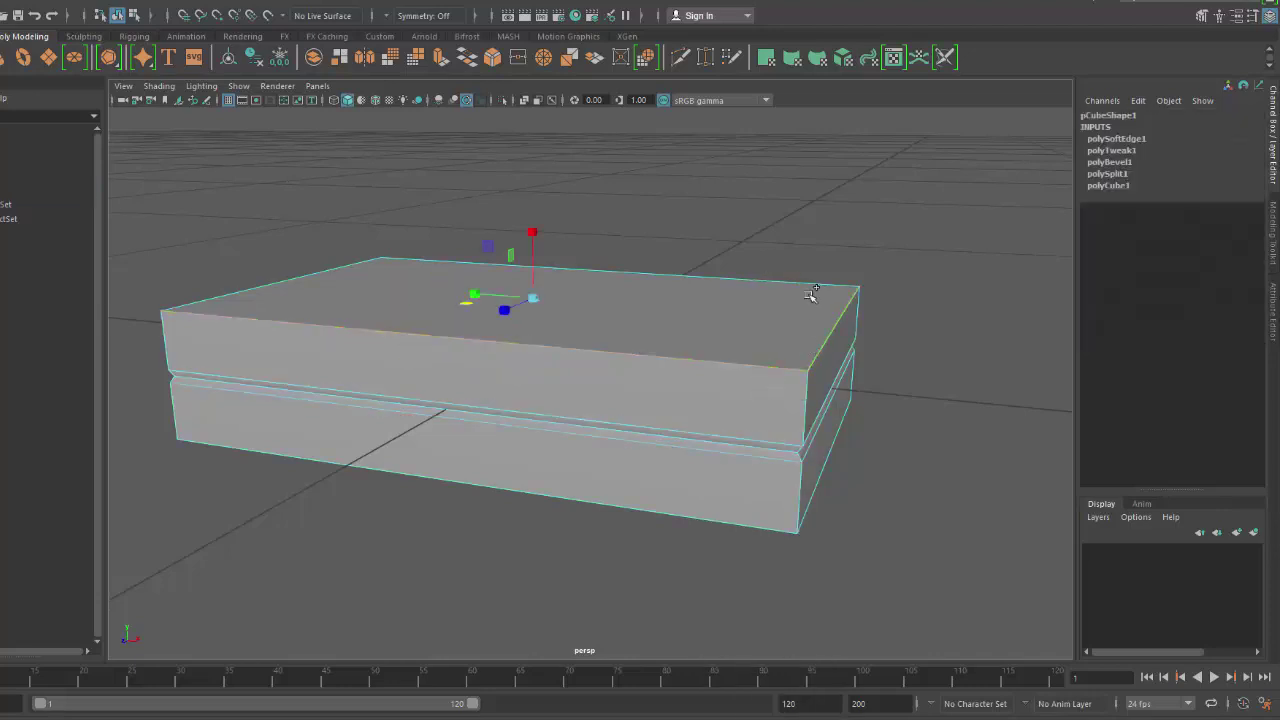
left_click(812, 284, "shift")
left_click(803, 400, "shift")
double_click(803, 400, "shift")
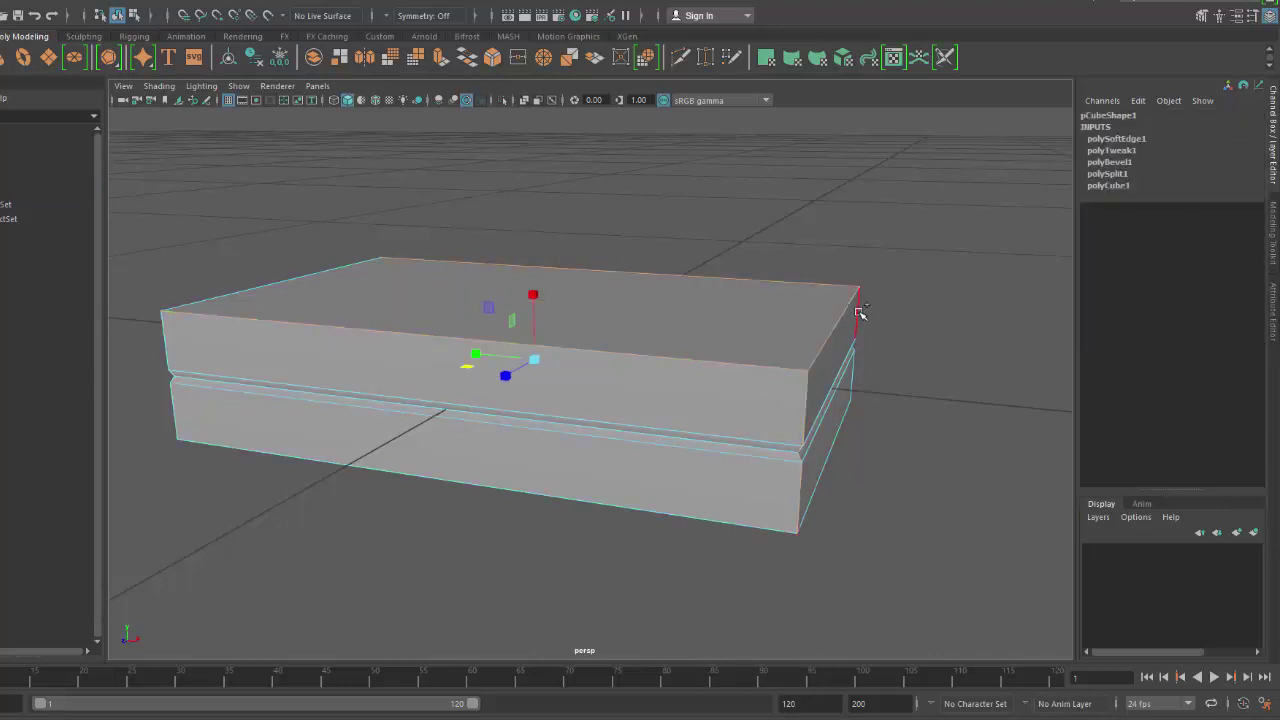
Add the remaining outer outline and corner edges, leaving out the groove edges, and check the selection in wireframe.
left_click_drag(386, 549, 628, 540, "alt")
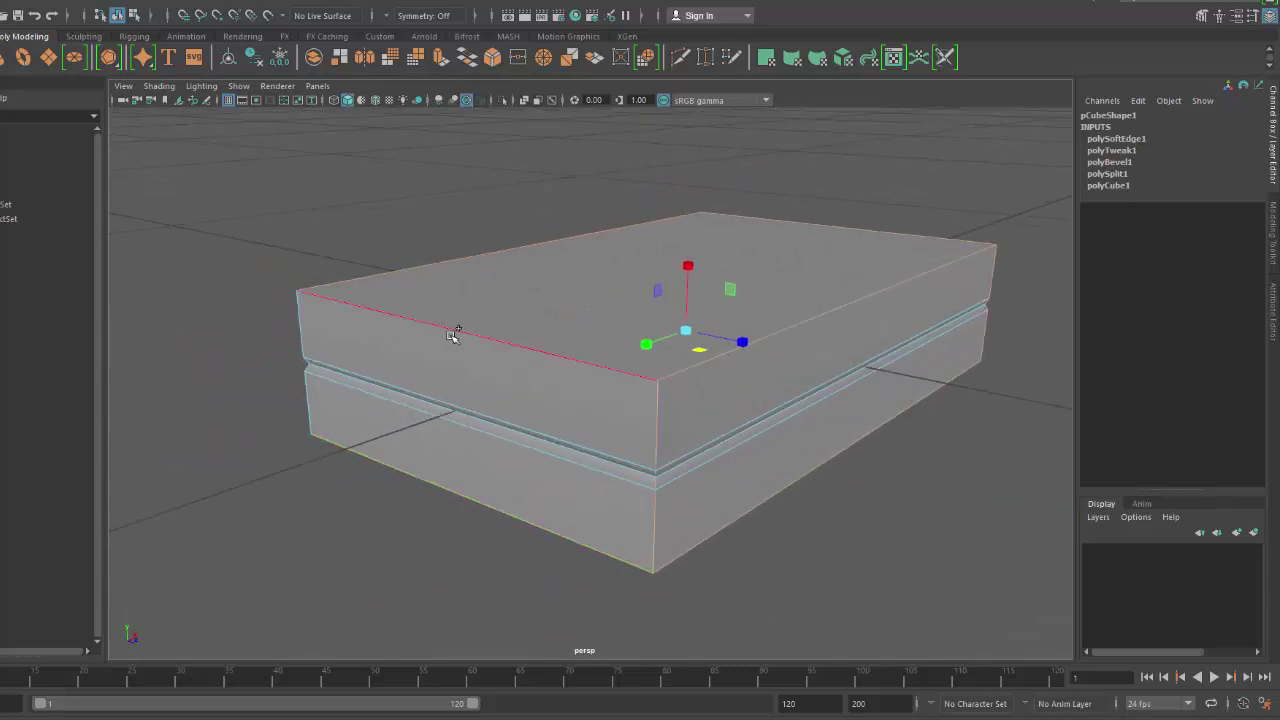
left_click_drag(330, 537, 513, 430, "alt")
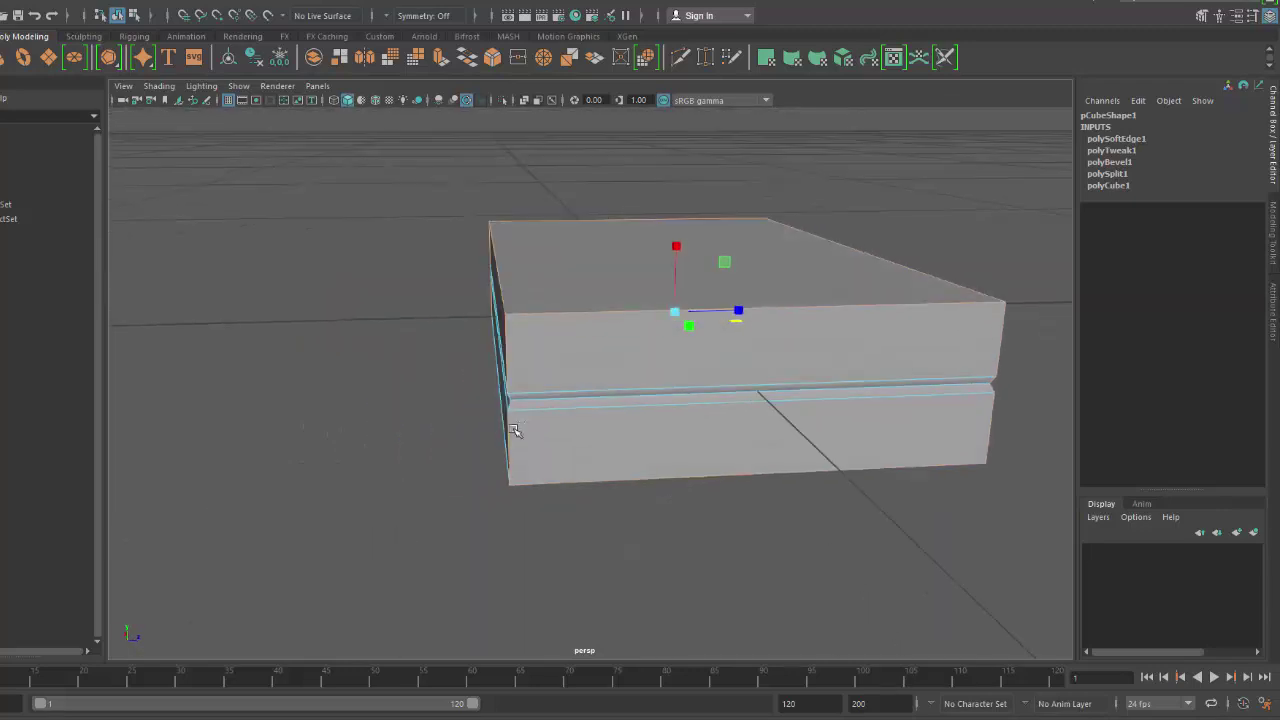
left_click_drag(513, 573, 660, 449, "alt")
left_click_drag(511, 540, 770, 540, "alt")
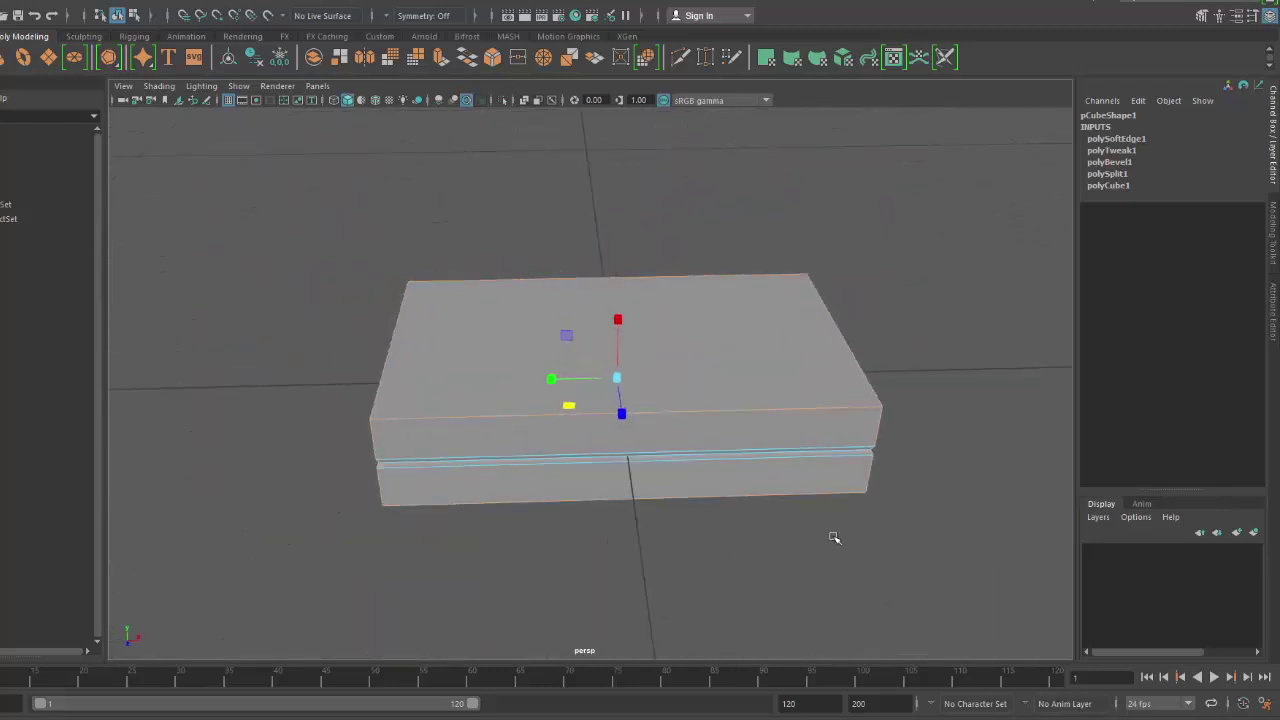
key("4")
left_click_drag(771, 477, 826, 548, "alt")
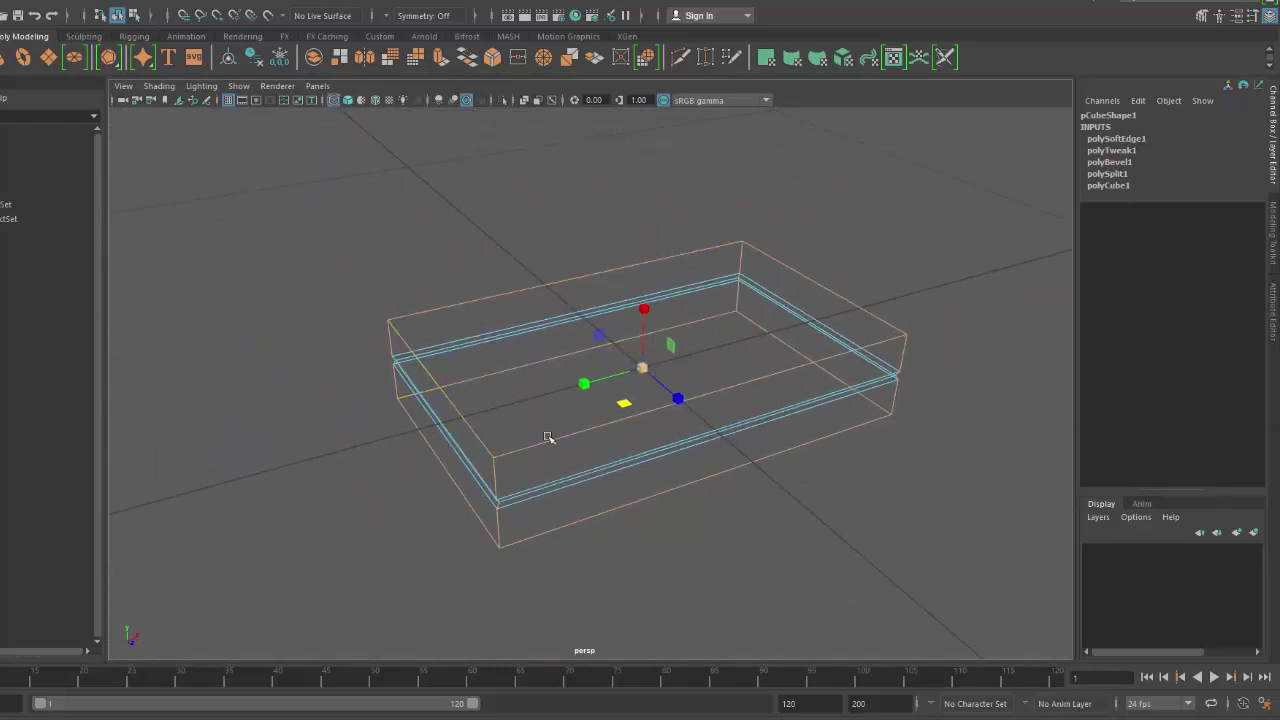
left_click_drag(889, 493, 785, 478, "alt")
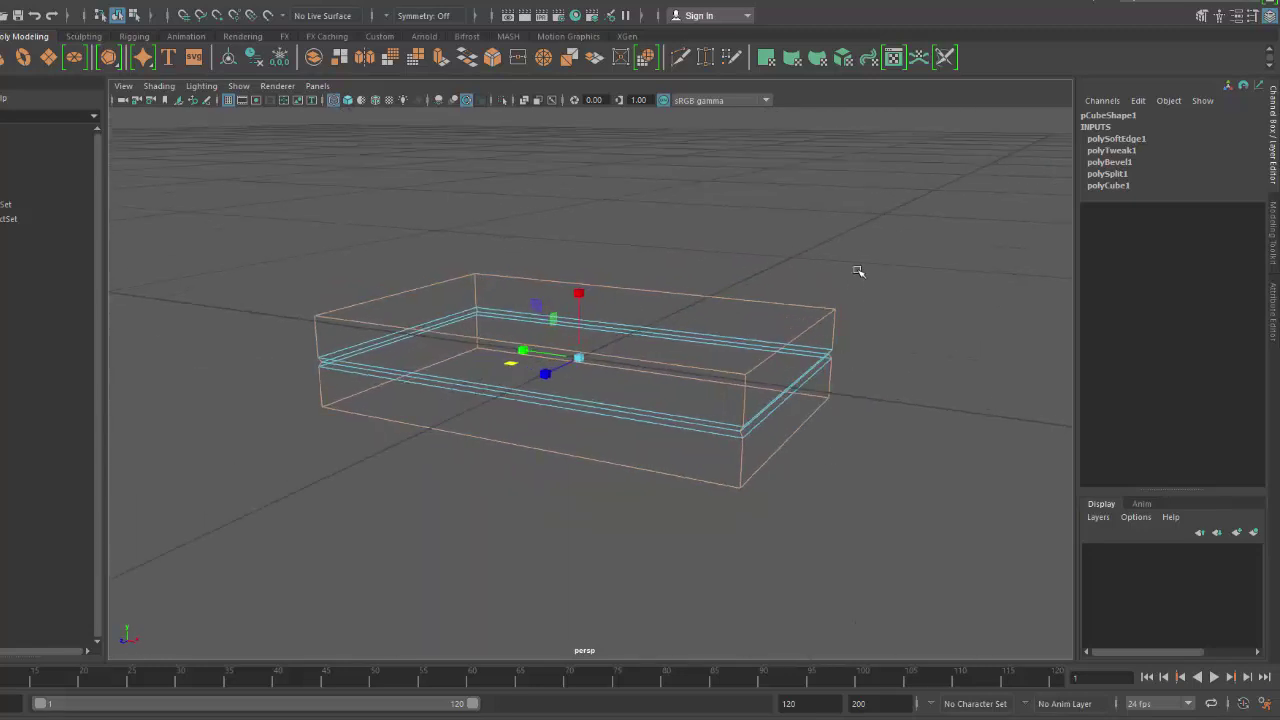
Bevel the selected outer edges with a fraction of 0.2 and 2 segments, and return to shaded display.
right_click_drag(858, 271, 903, 272, "shift")
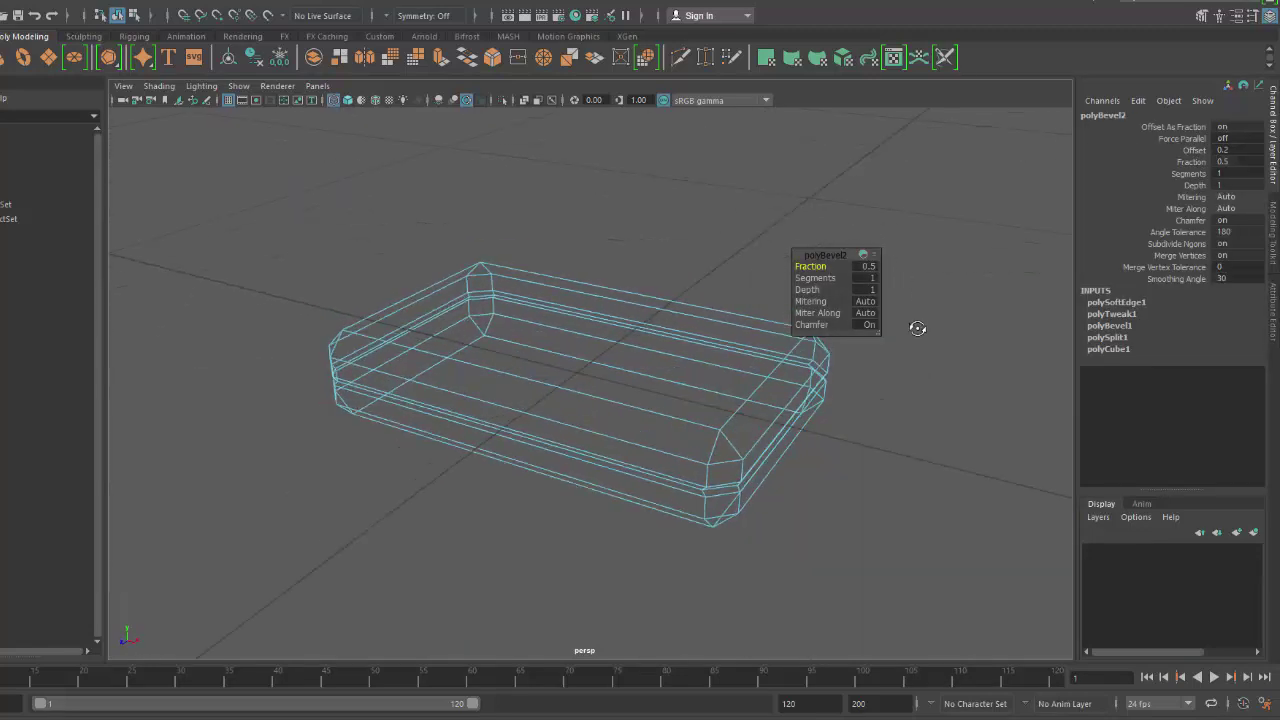
left_click_drag(917, 328, 929, 367, "alt")
left_click_drag(808, 262, 785, 266)
key("5")
left_click_drag(727, 436, 686, 405, "alt")
mouse_move(811, 266)
left_mouse_down()
mouse_move(790, 266)
mouse_move(830, 266)
mouse_move(785, 266)
mouse_move(819, 278)
left_mouse_up()
left_click_drag(760, 330, 589, 346, "alt")
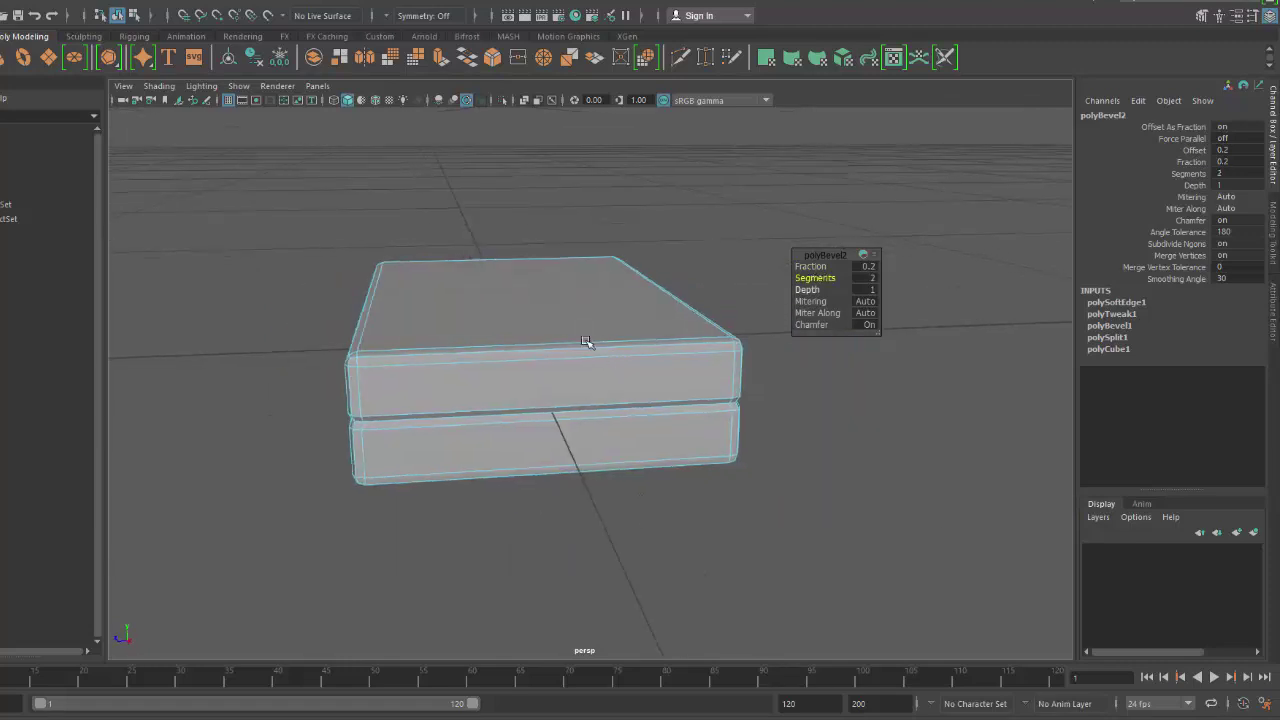
right_click_drag(589, 346, 631, 451, "alt")
left_click_drag(631, 451, 698, 470, "alt")
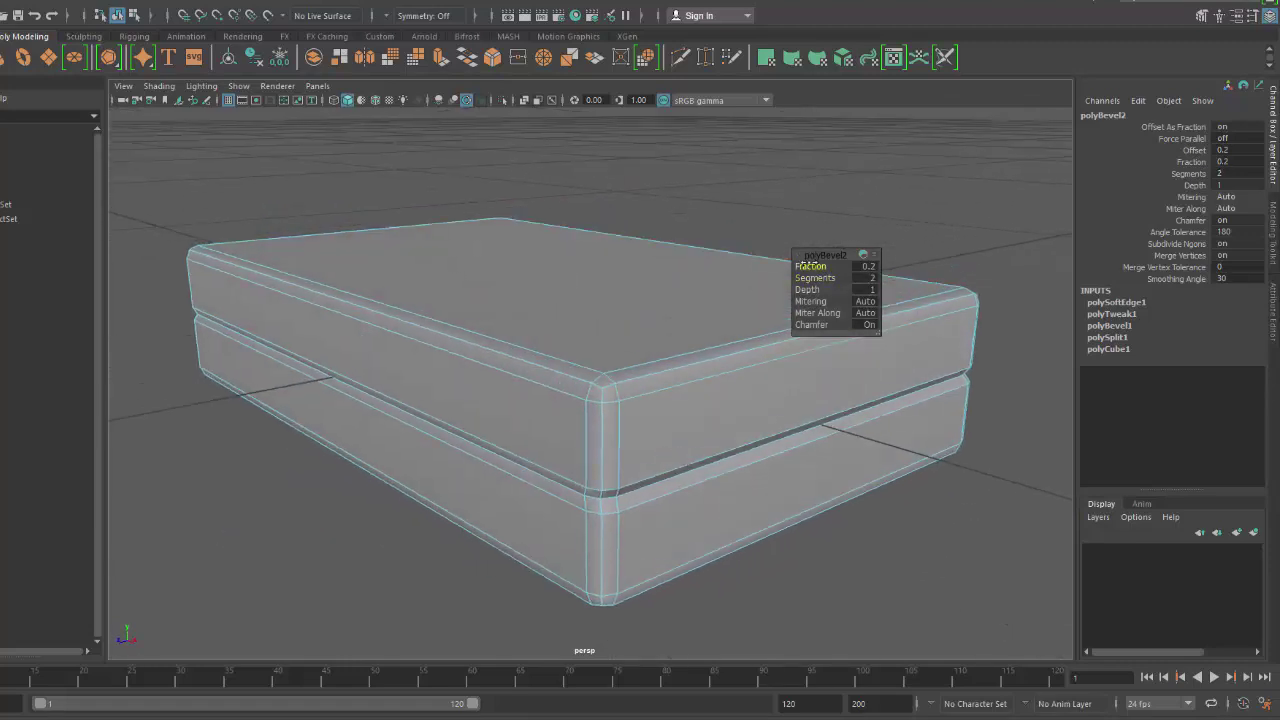
Fine-tune the fraction, segments and depth of the outer-edge bevel while checking the corners.
mouse_move(812, 266)
left_mouse_down()
mouse_move(800, 266)
mouse_move(812, 266)
left_mouse_up()
left_click_drag(415, 362, 477, 380, "alt")
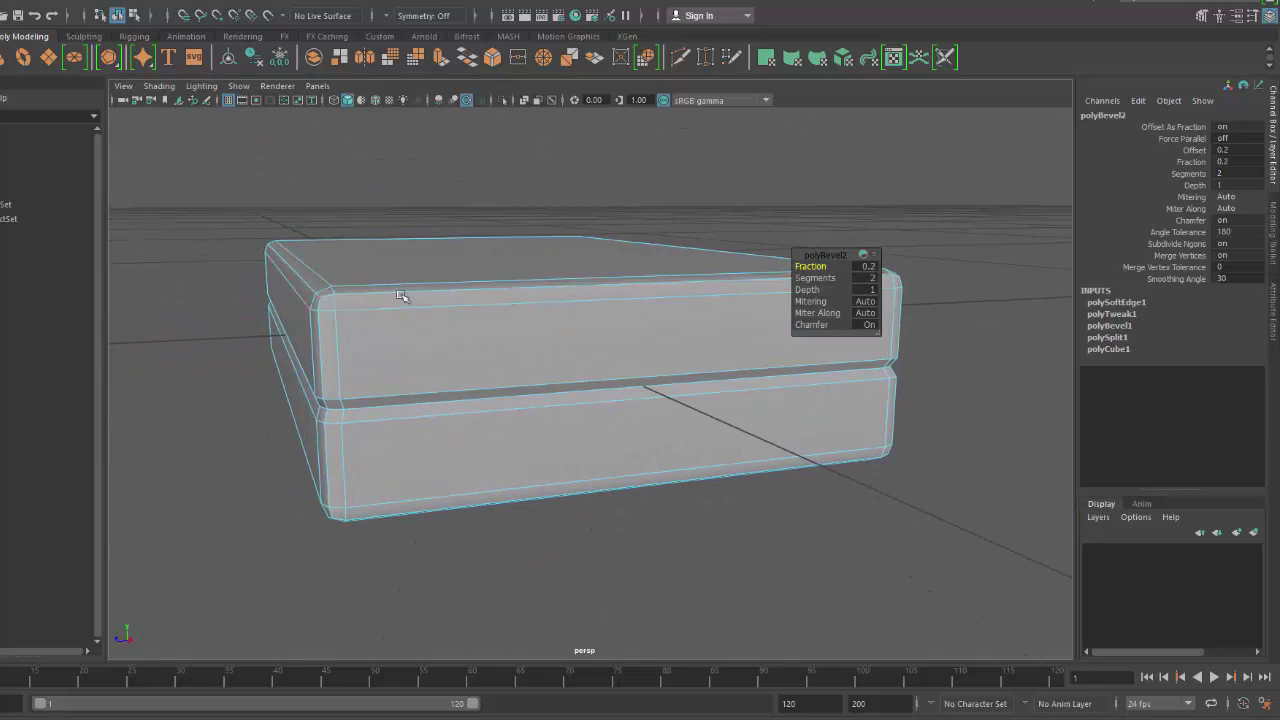
left_click_drag(449, 303, 477, 343, "alt")
right_click_drag(477, 343, 634, 380, "alt")
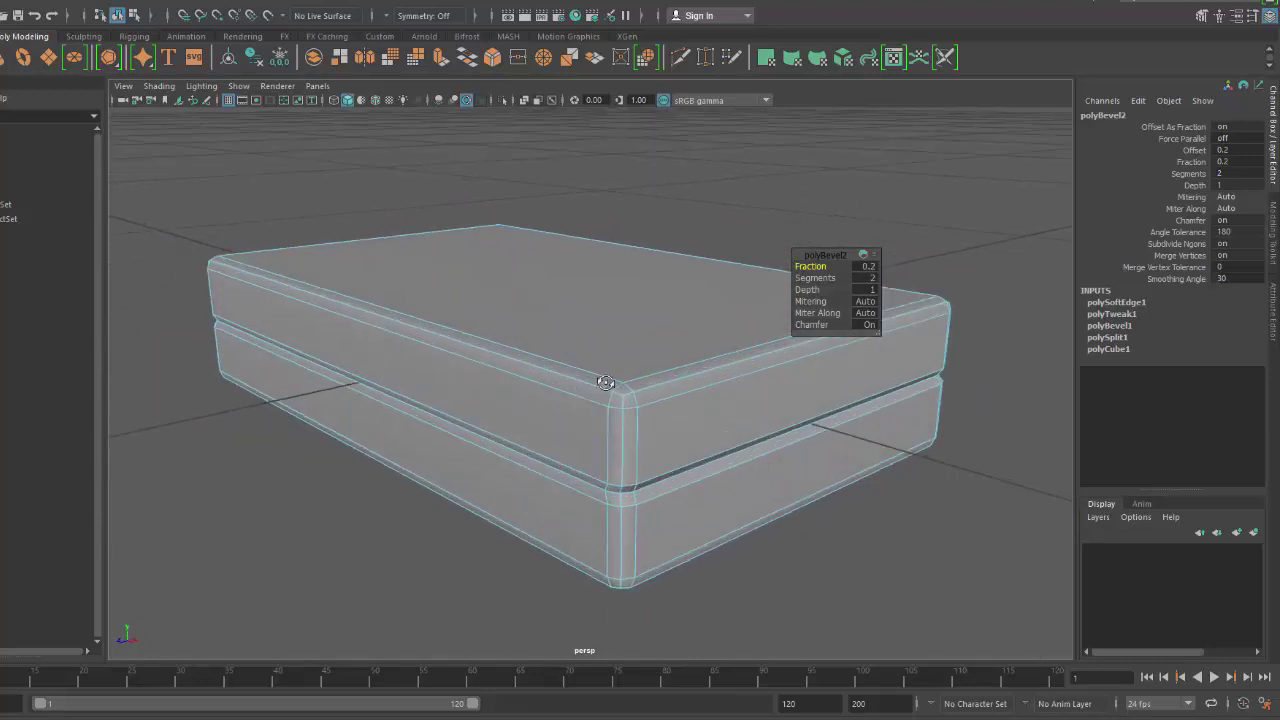
left_click_drag(634, 380, 620, 376, "alt")
left_click_drag(828, 266, 828, 277)
mouse_move(607, 398)
left_mouse_down("alt")
mouse_move(580, 383)
mouse_move(593, 389)
left_mouse_up("alt")
left_click_drag(816, 289, 614, 297)
Return to object mode, deselect the suitcase, and inspect its rounded corners and seam up close.
right_click_drag(600, 323, 857, 208)
left_click(927, 283)
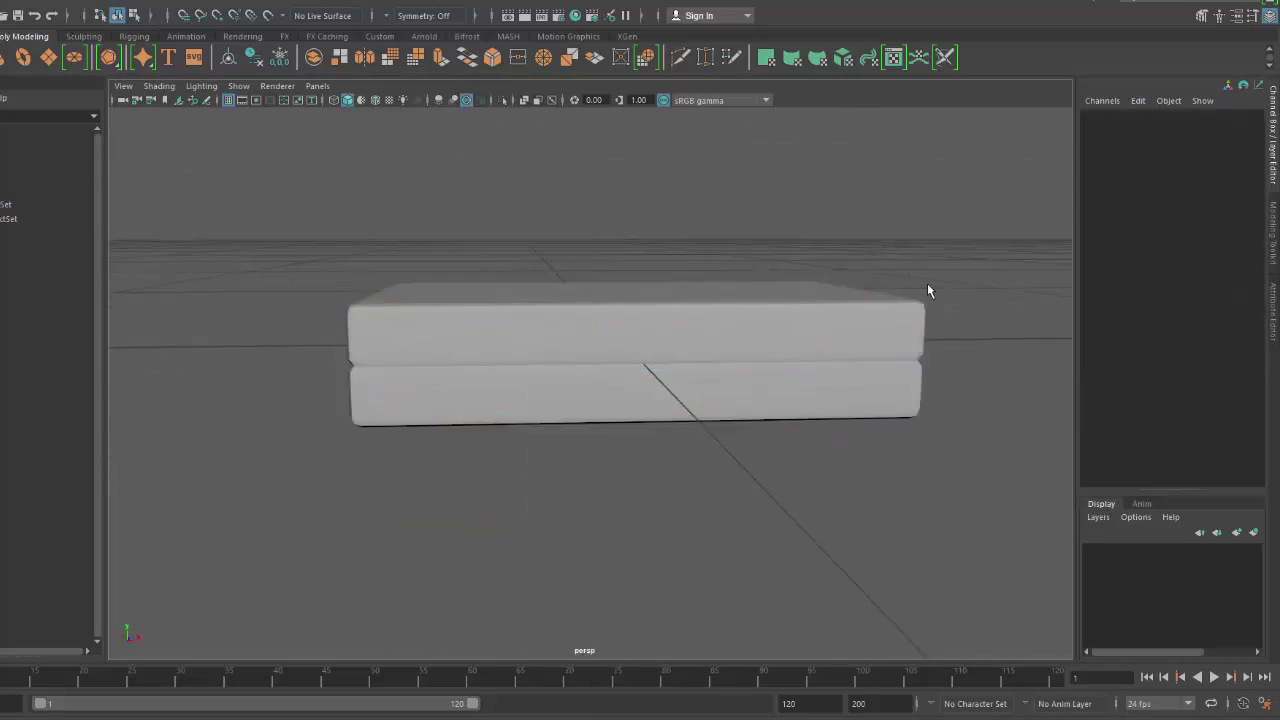
left_click_drag(927, 283, 734, 234, "alt")
right_click_drag(734, 234, 768, 500, "alt")
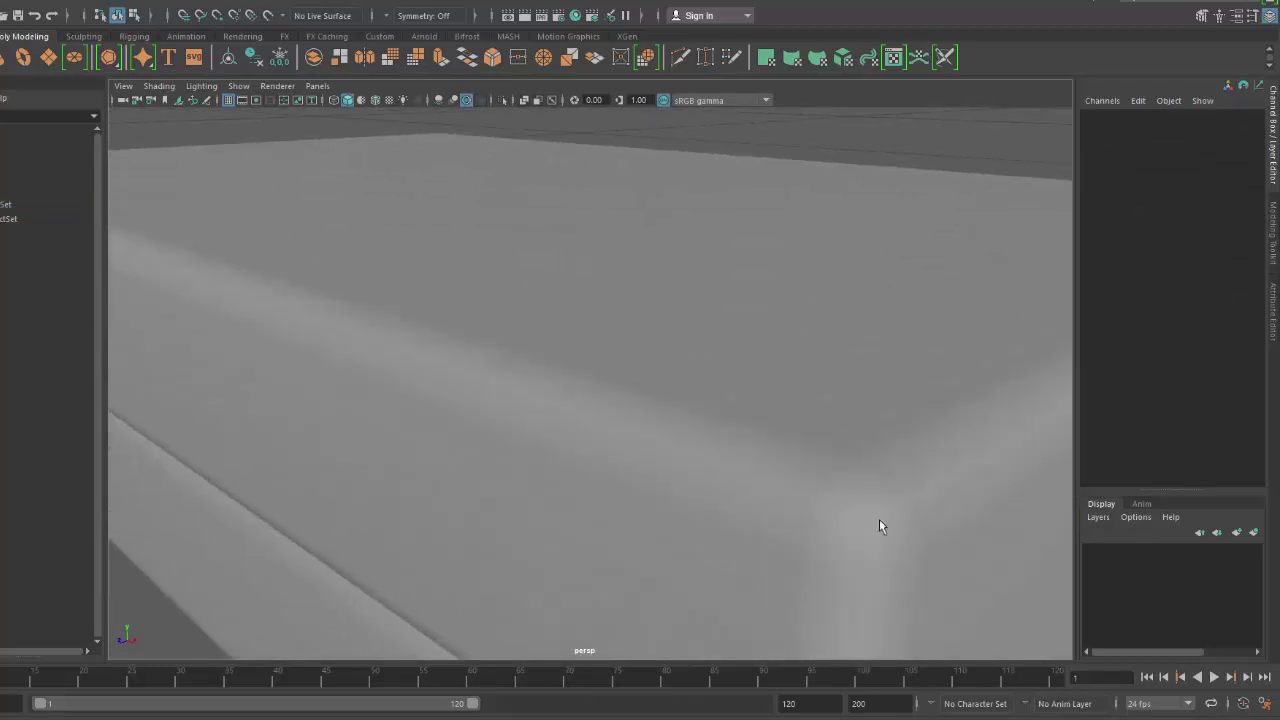
right_click_drag(899, 517, 797, 395, "alt")
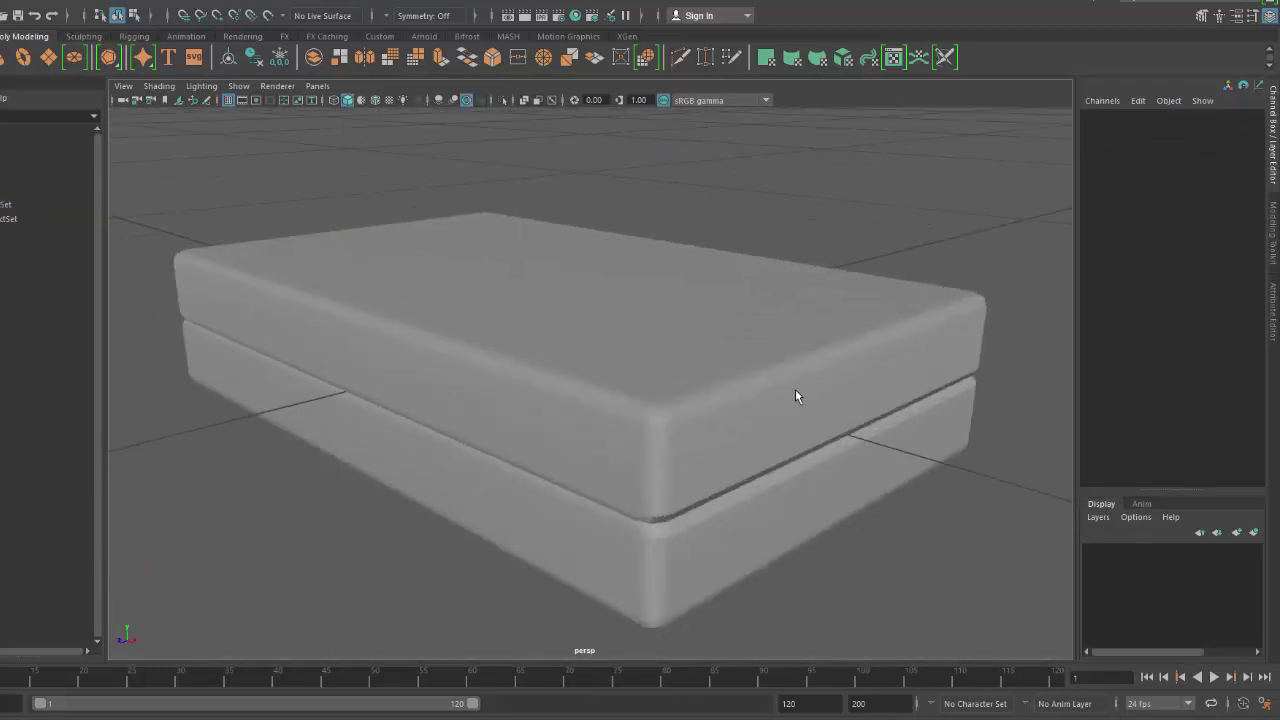
Select the whole suitcase and soften all of its edges.
left_click(766, 537)
left_click(776, 590)
left_click_drag(773, 522, 654, 480, "alt")
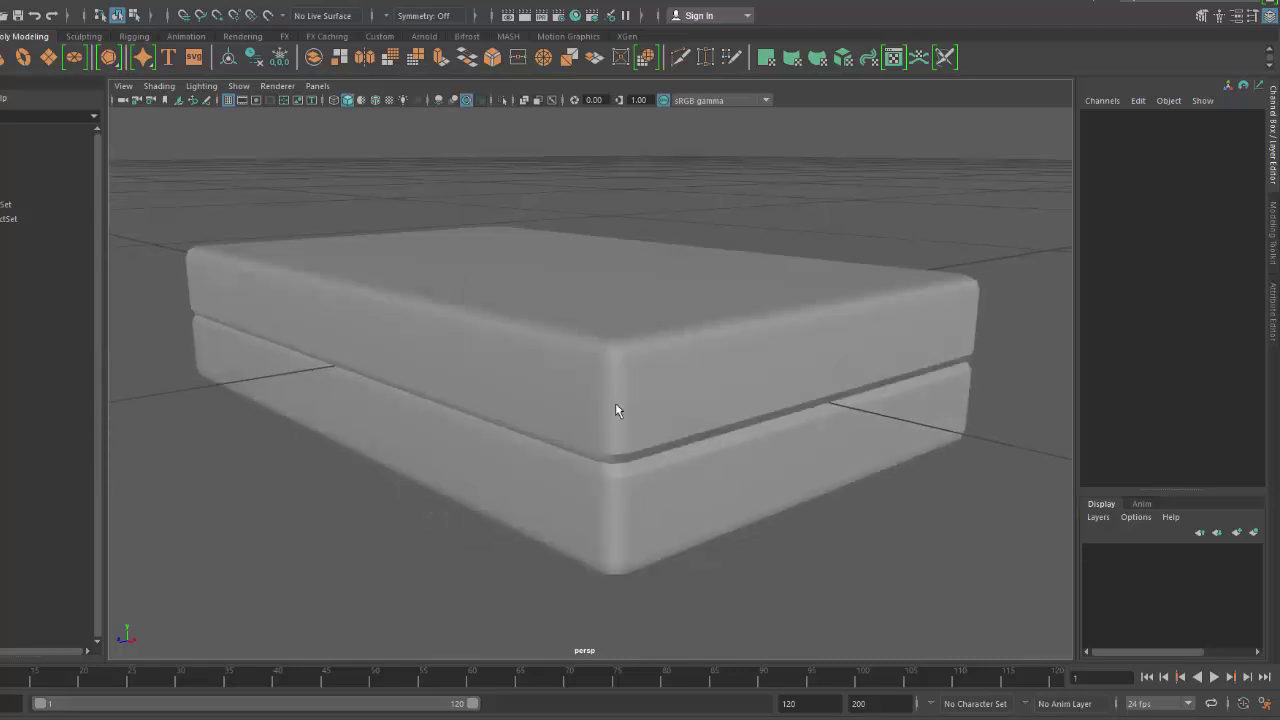
left_click(753, 343)
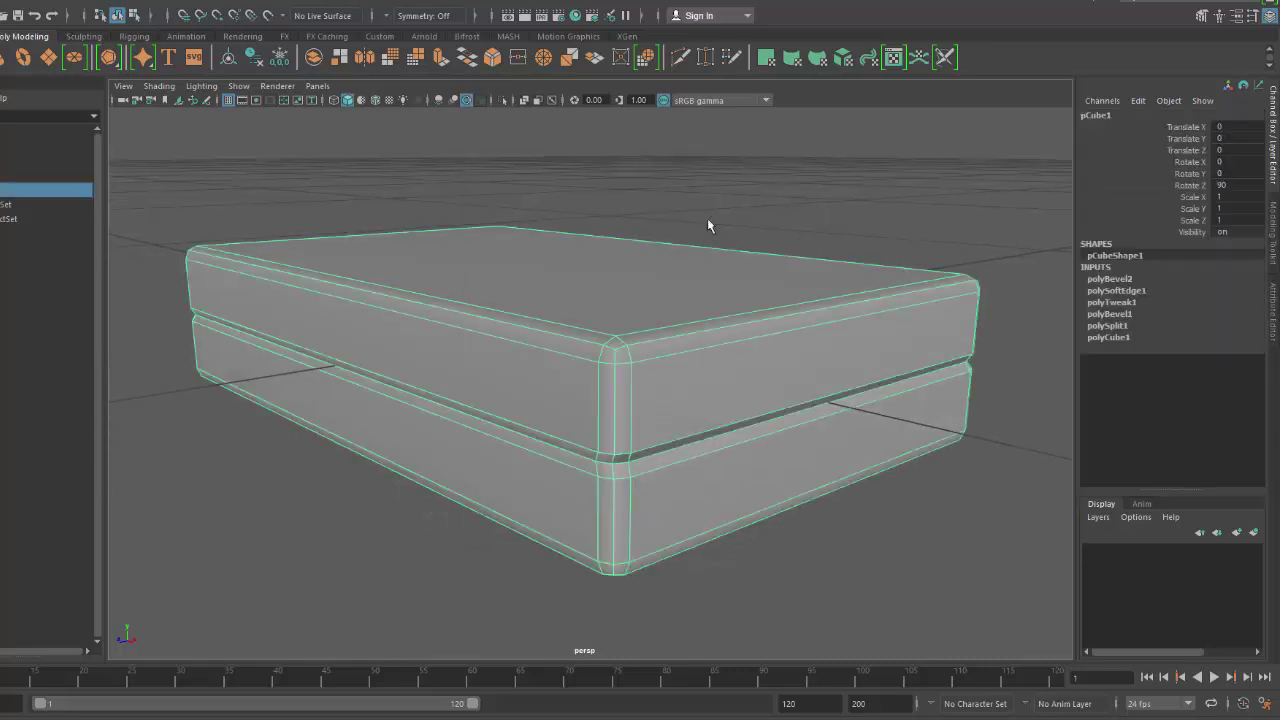
right_click_drag(713, 340, 763, 260)
right_click_drag(828, 142, 939, 144, "shift")
left_click(886, 194)
left_click_drag(886, 194, 857, 386, "alt")
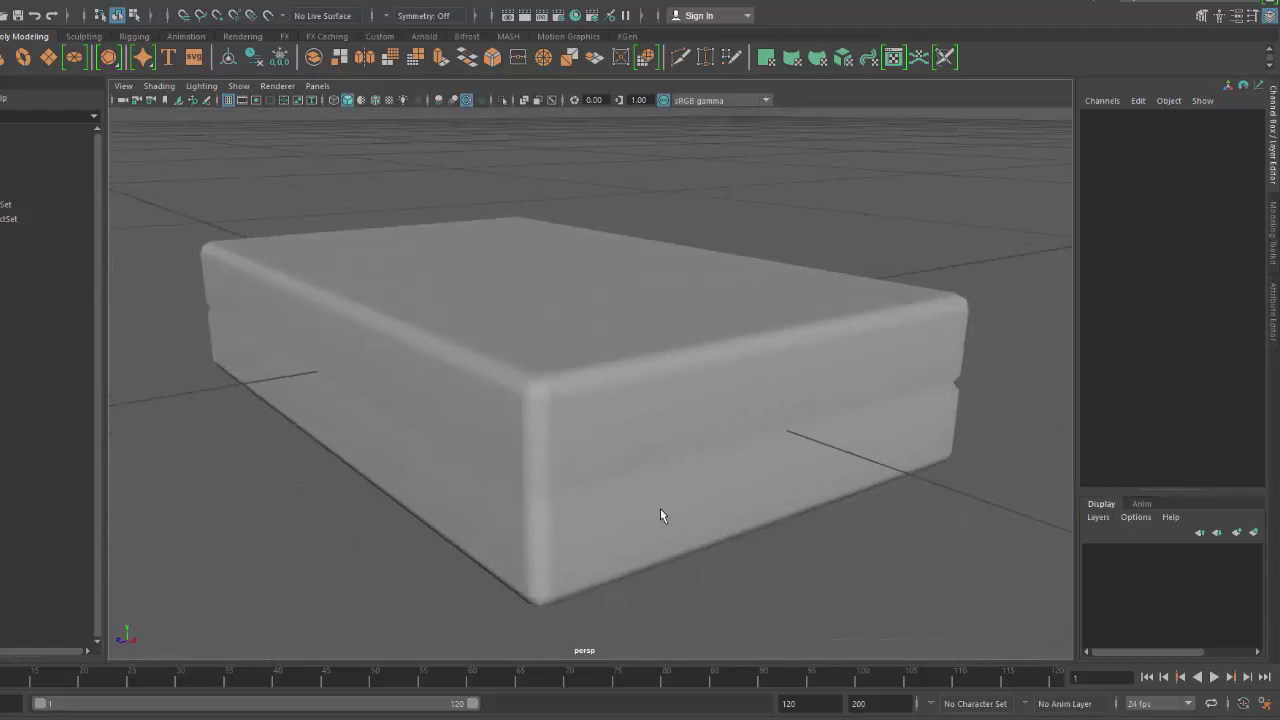
Select the inner edge loop of the seam groove, harden it, and return to object mode.
mouse_move(660, 509)
left_mouse_down("alt")
mouse_move(657, 480)
mouse_move(659, 491)
left_mouse_up("alt")
left_click(688, 430)
right_click(688, 430)
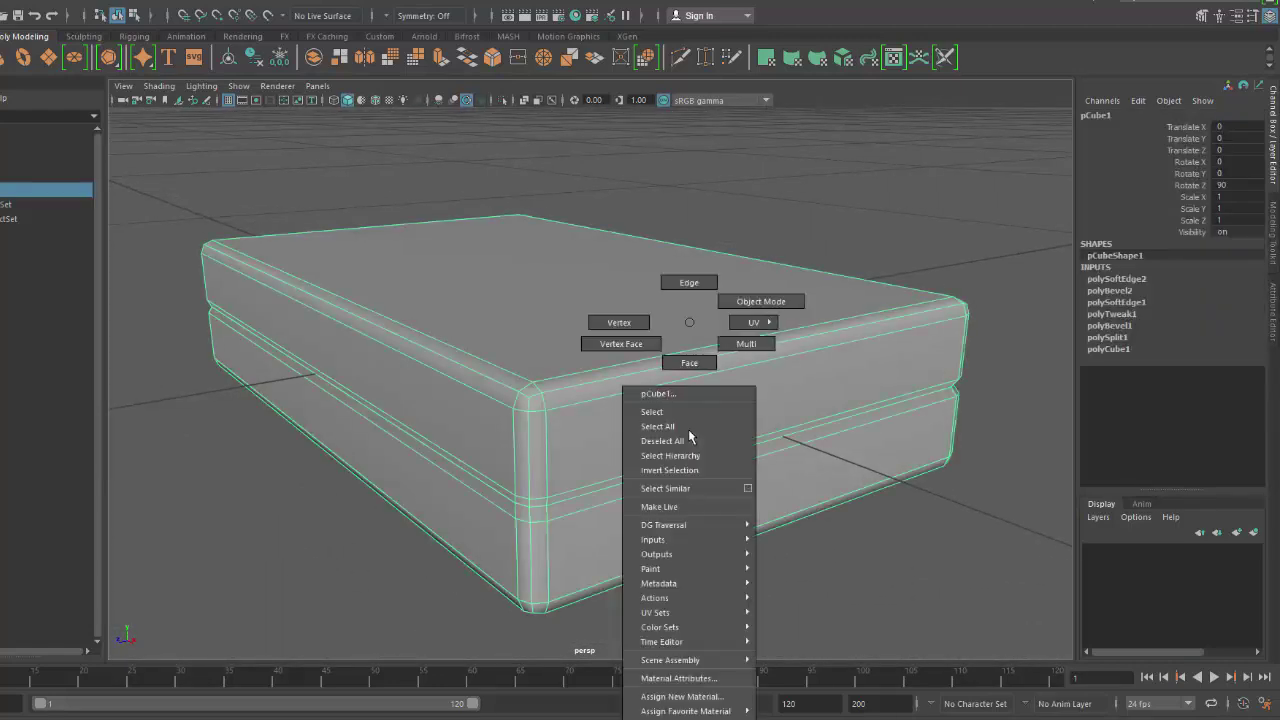
right_click_drag(688, 429, 689, 282)
left_click(683, 457)
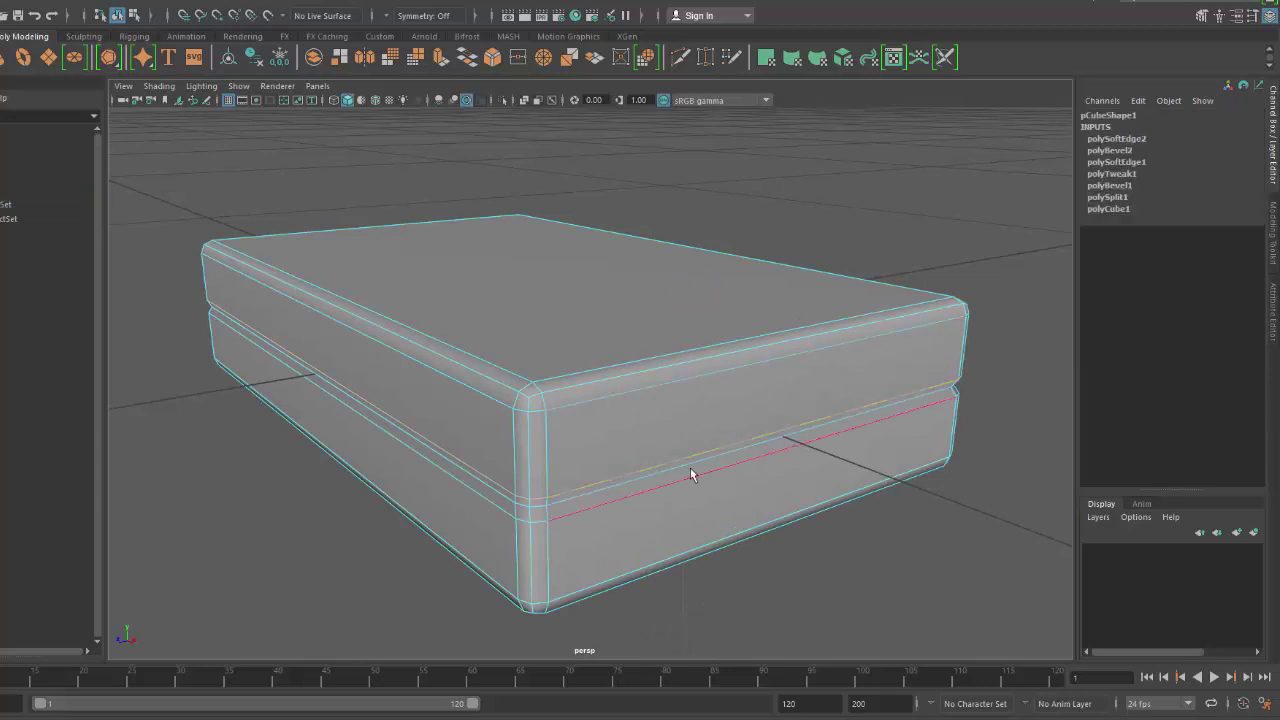
left_click_drag(690, 468, 695, 429, "alt")
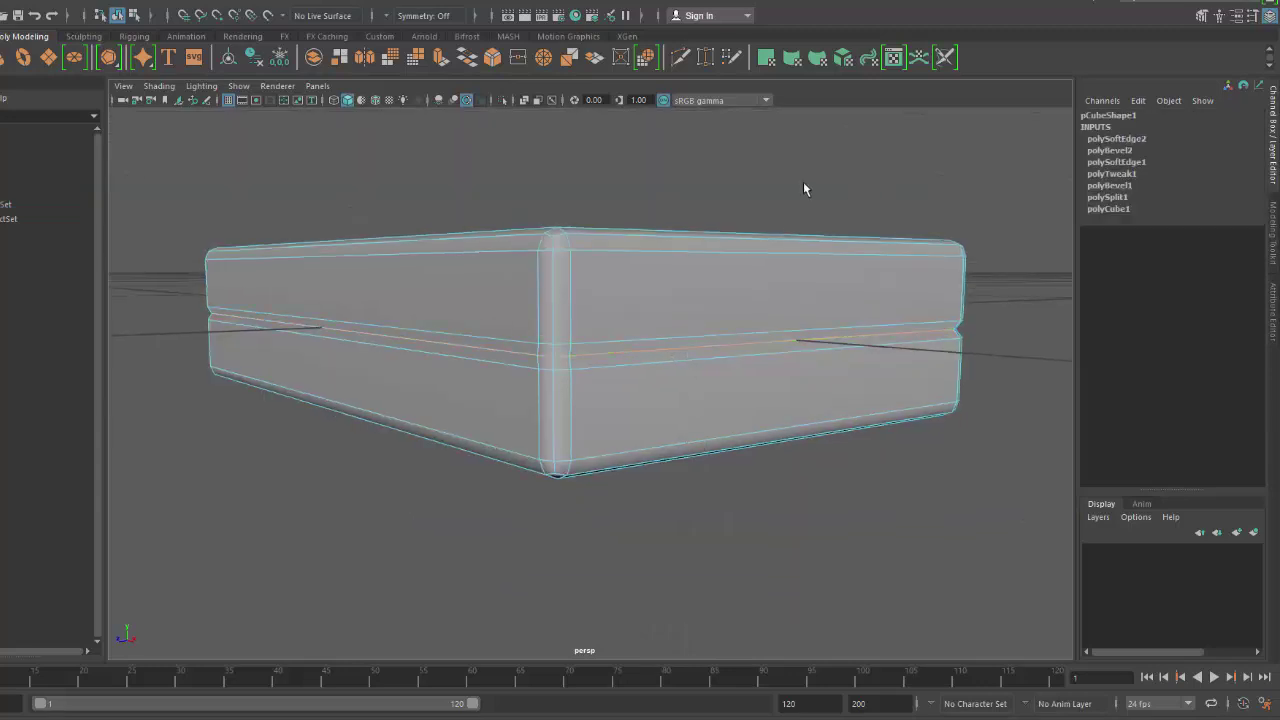
right_click_drag(803, 182, 916, 223, "shift")
left_click(916, 223)
right_click_drag(534, 326, 781, 146)
left_click(781, 146)
Duplicate the suitcase and move the copy along the Z axis until it sits clear behind the original.
left_click_drag(781, 146, 800, 398, "alt")
right_click_drag(800, 398, 625, 397, "alt")
mouse_move(625, 397)
left_mouse_down("alt")
mouse_move(903, 400)
mouse_move(464, 421)
mouse_move(780, 400)
mouse_move(612, 403)
left_mouse_up("alt")
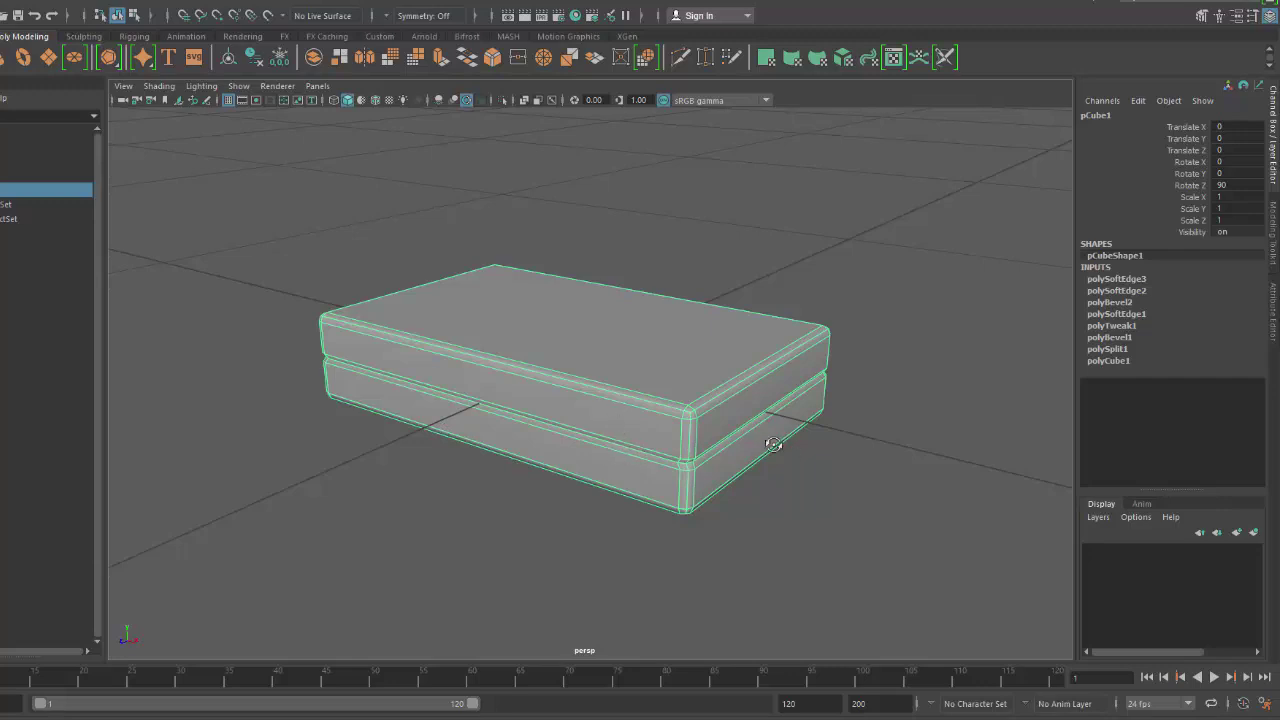
left_click_drag(773, 444, 588, 414, "alt")
left_click_drag(702, 385, 763, 397, "alt")
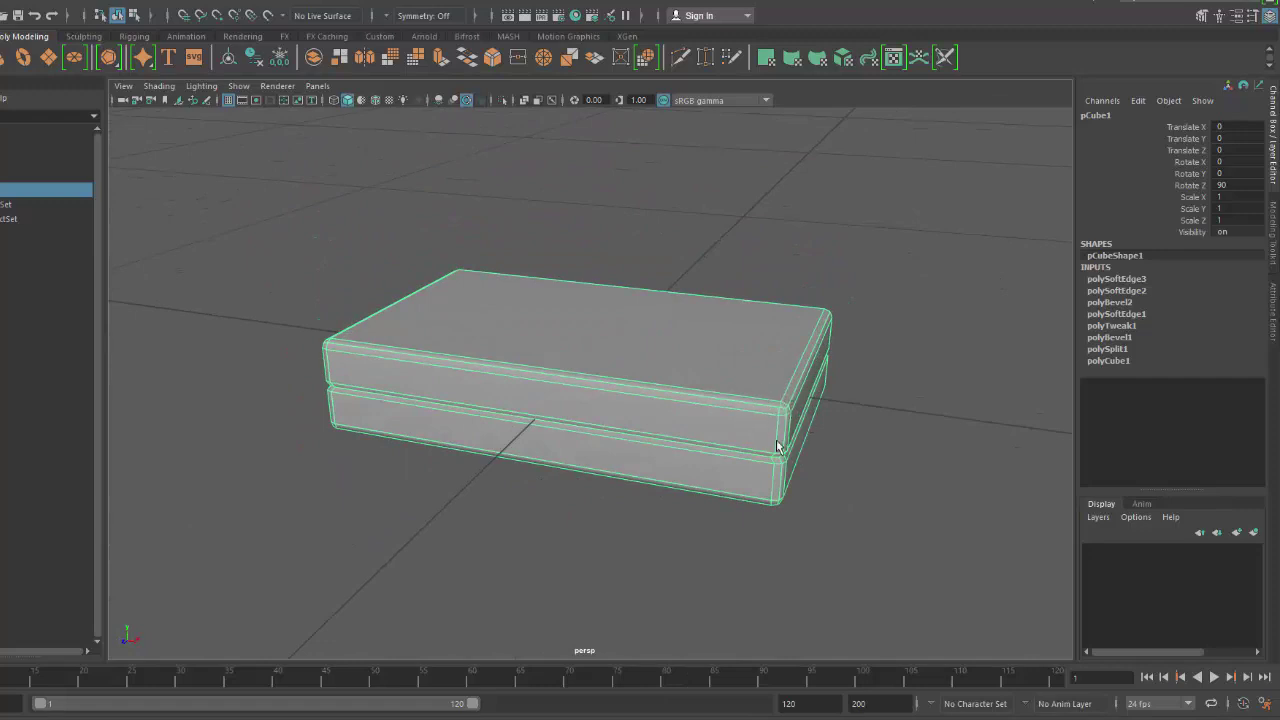
left_click_drag(778, 446, 751, 433, "alt")
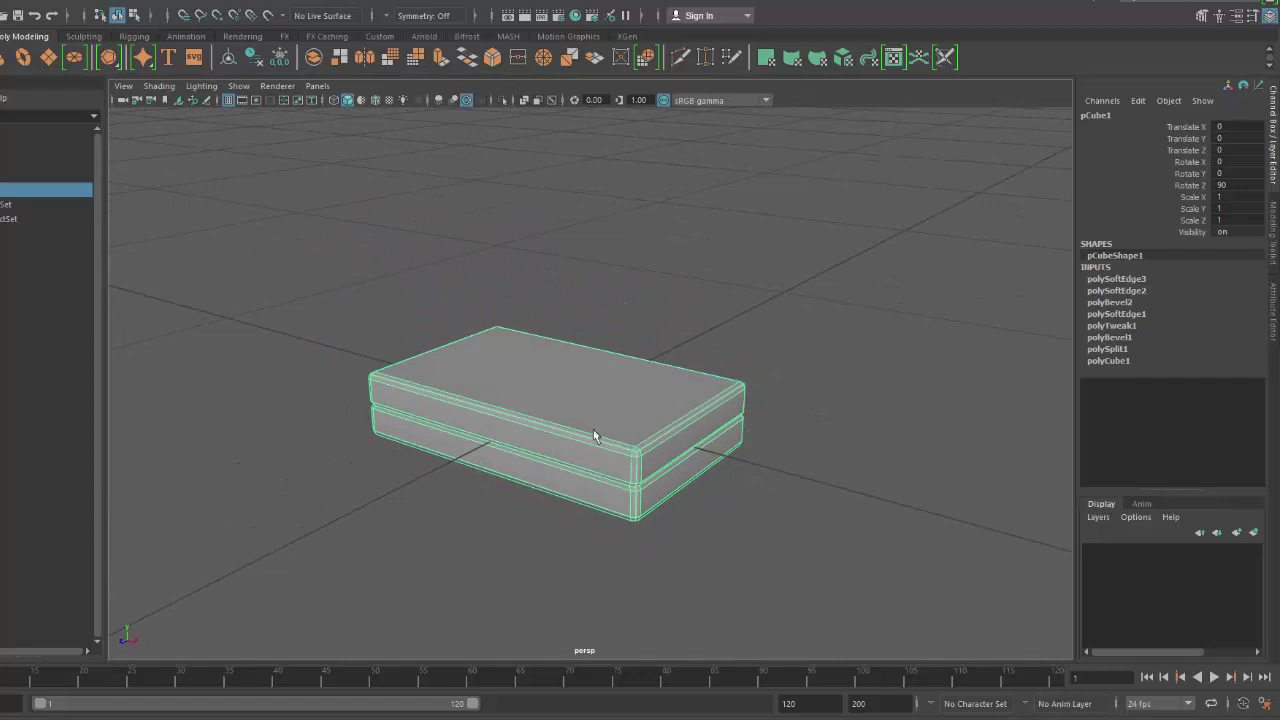
key("w")
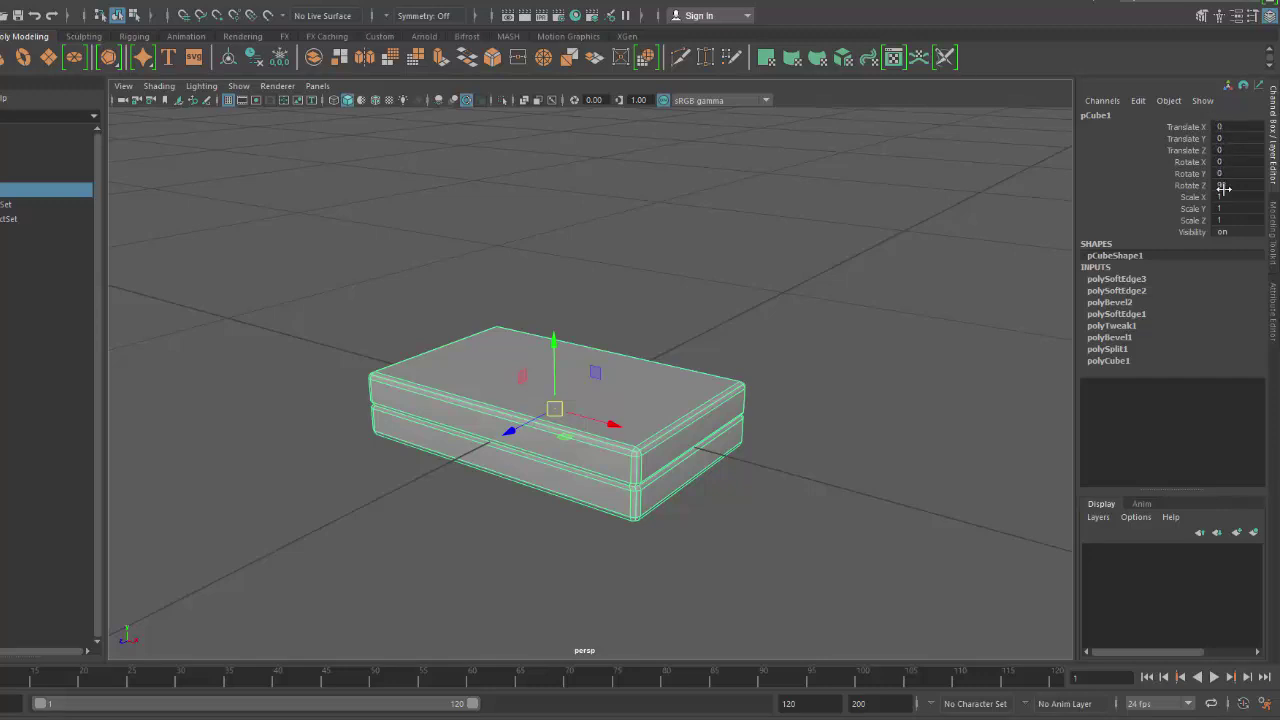
key("ctrl+d")
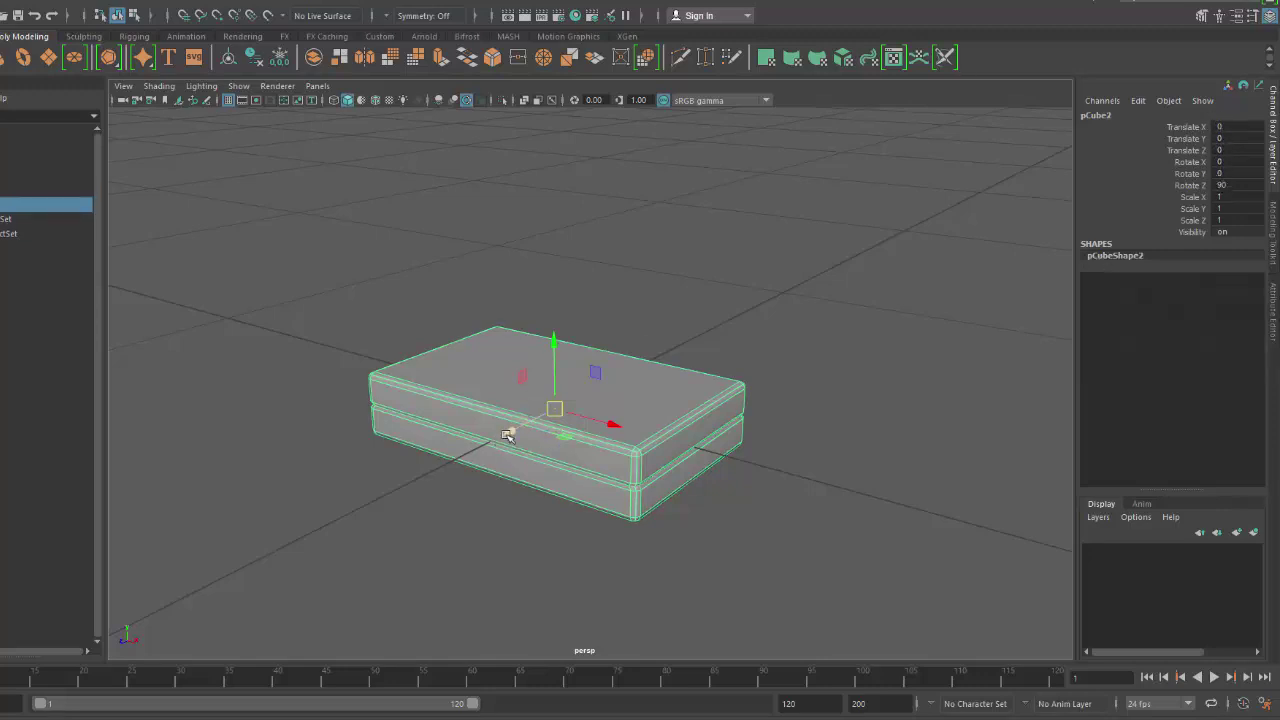
left_click_drag(509, 432, 749, 409)
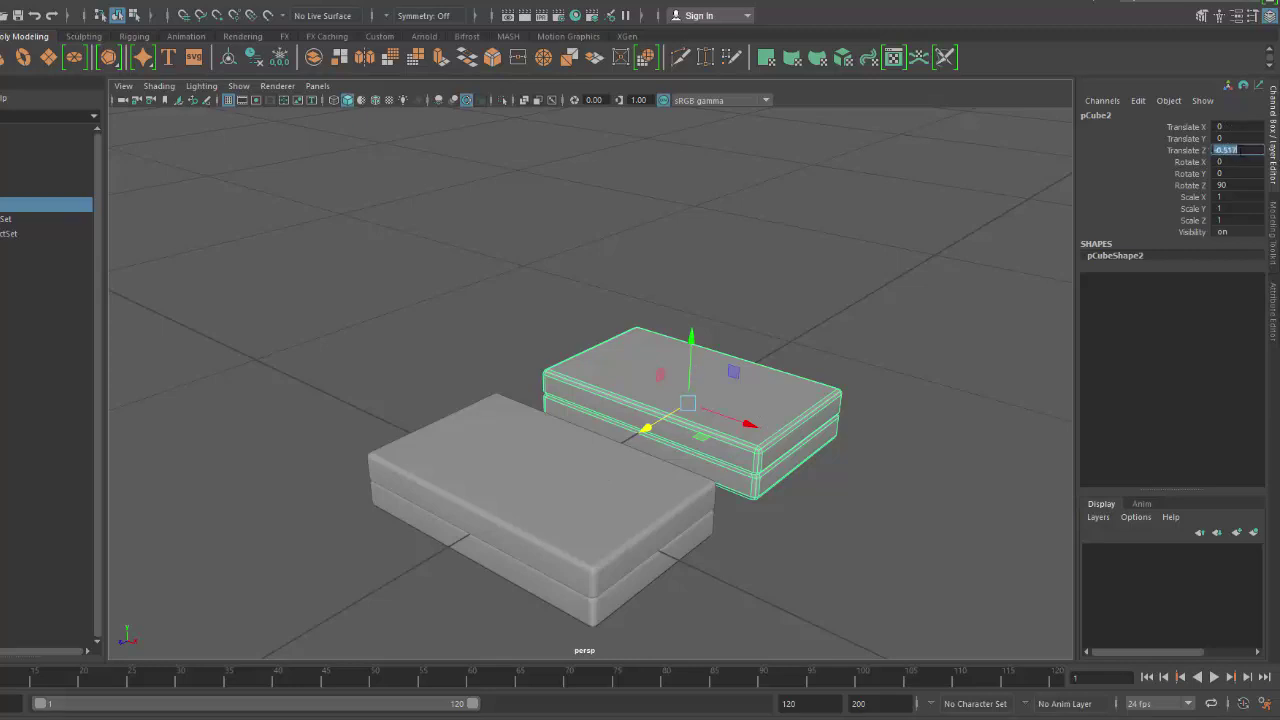
Reset the copy's Z translation to 0, move it back behind the original to about -0.524, and reselect it.
type("0")
key("Return")
left_click(1201, 152)
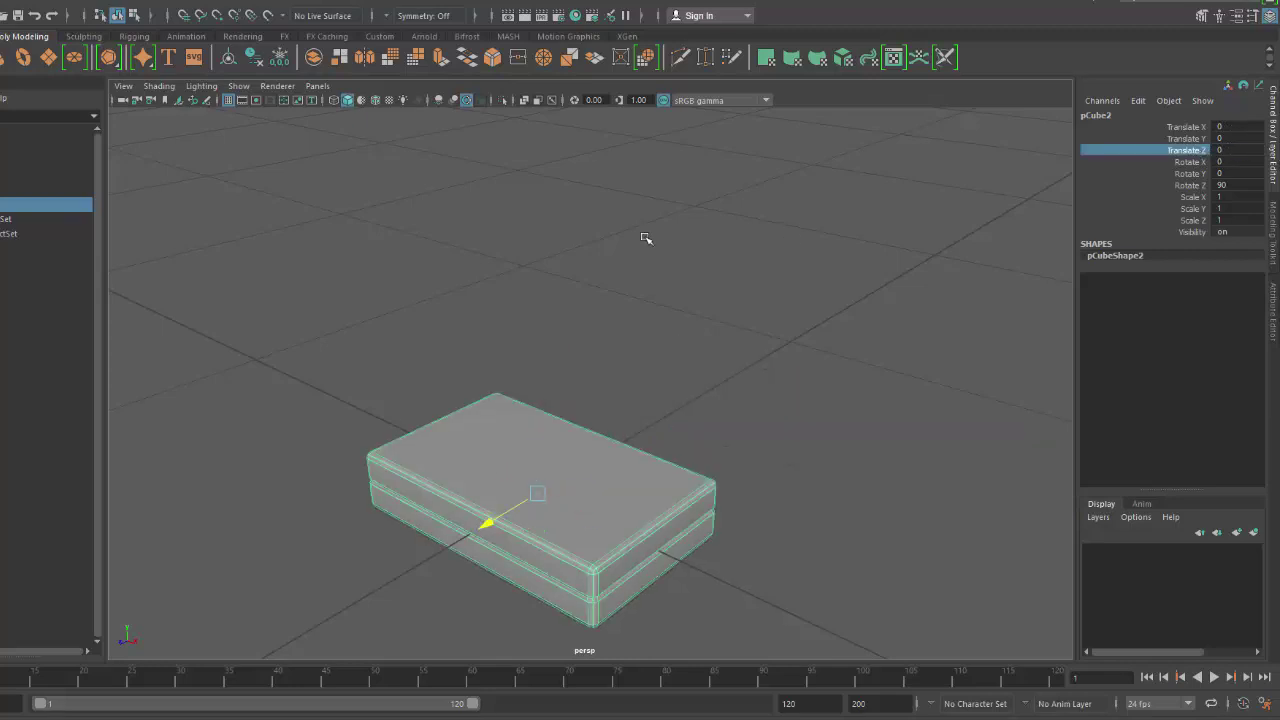
middle_click_drag(646, 237, 912, 220)
left_click(899, 313)
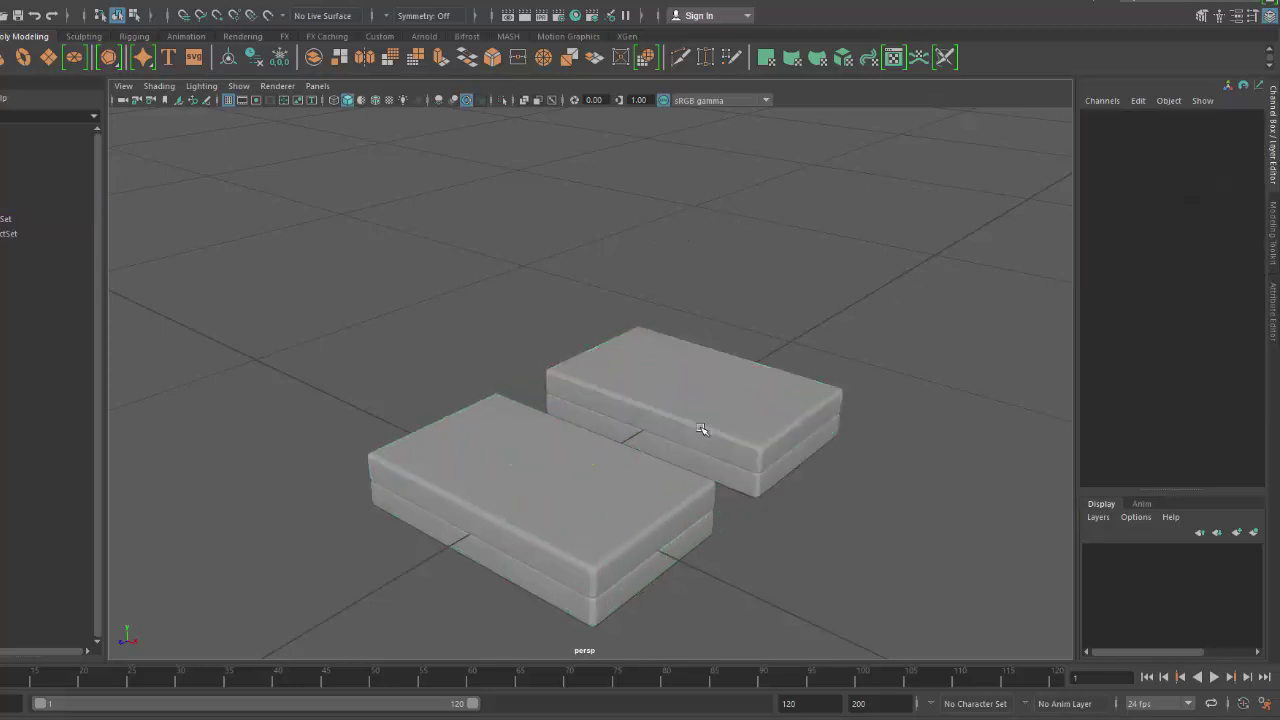
left_click(742, 414)
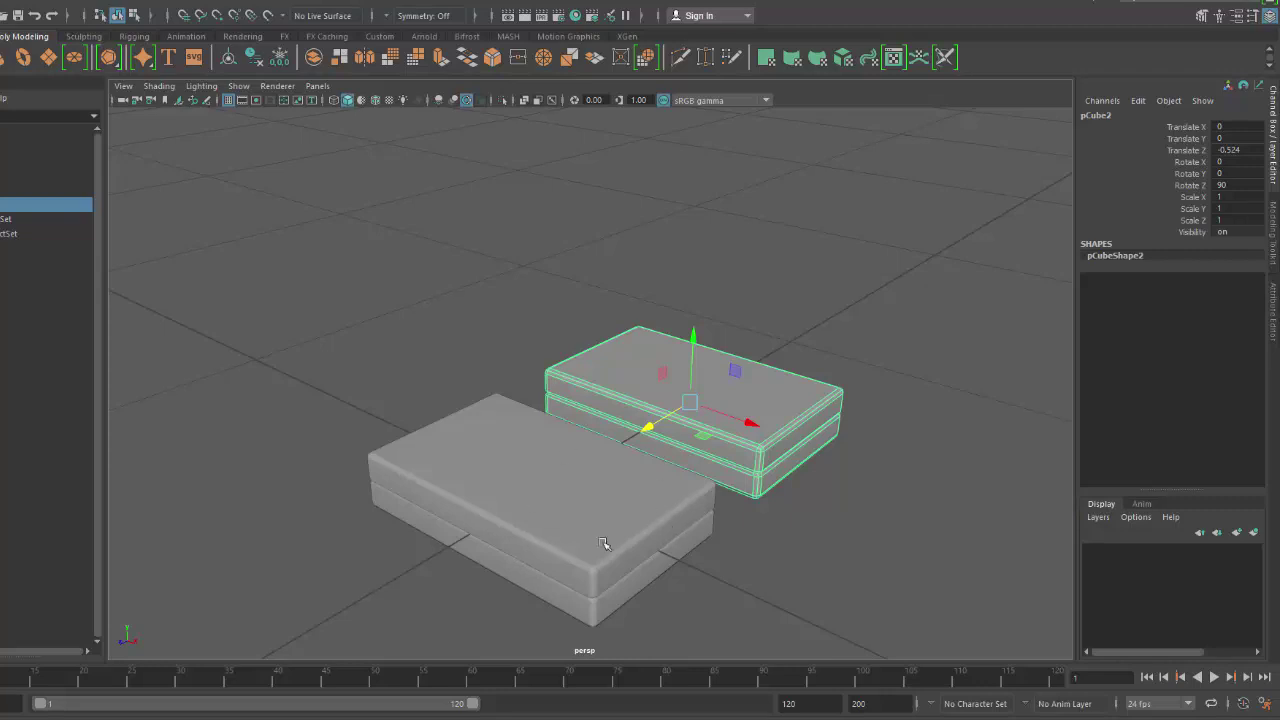
Isolate the duplicate suitcase in the viewport and frame it.
scroll(774, 468, "down", 2)
middle_click_drag(760, 465, 629, 431, "alt")
scroll(640, 470, "up", 3)
middle_click_drag(643, 500, 683, 460, "alt")
left_click_drag(683, 460, 578, 470, "alt")
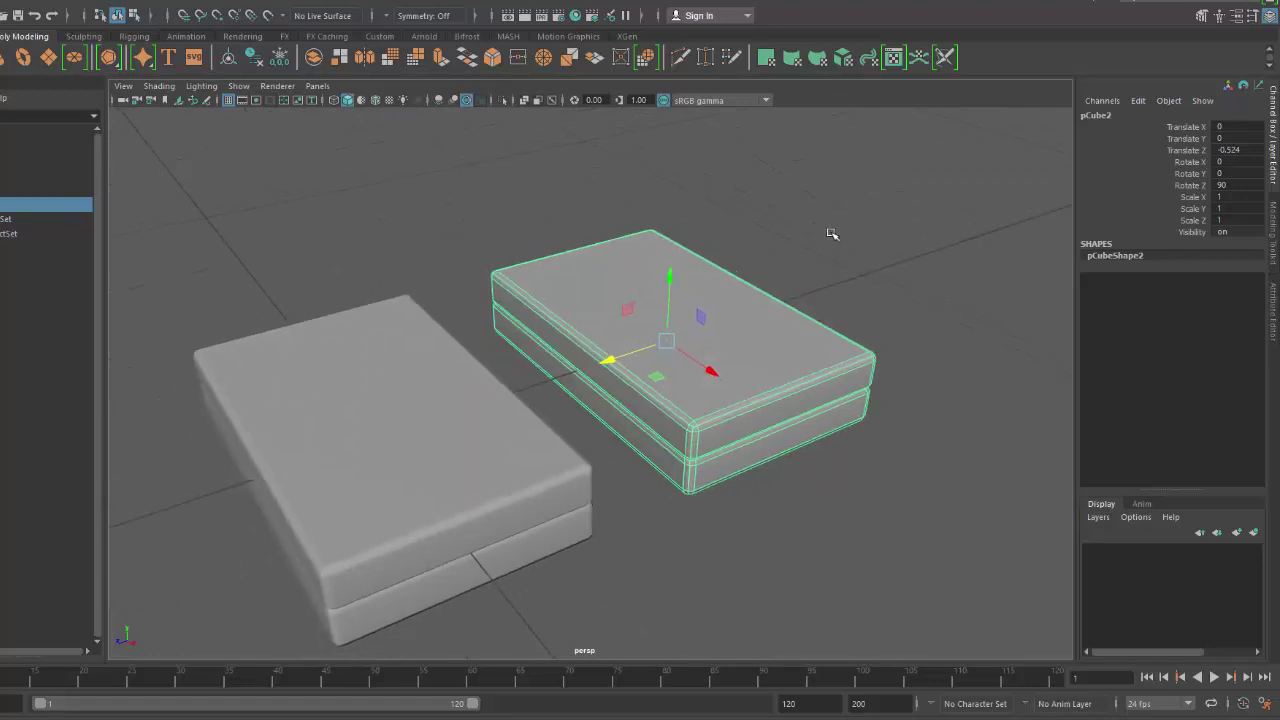
left_click(808, 258)
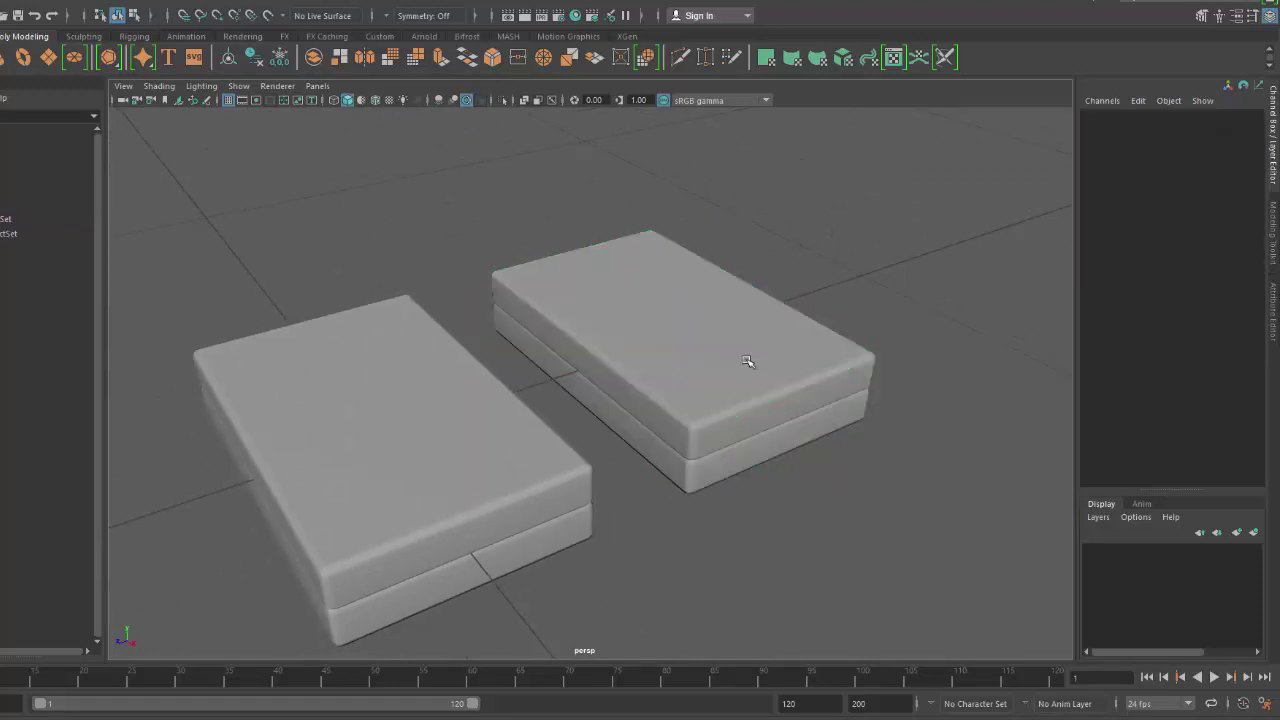
left_click(748, 360)
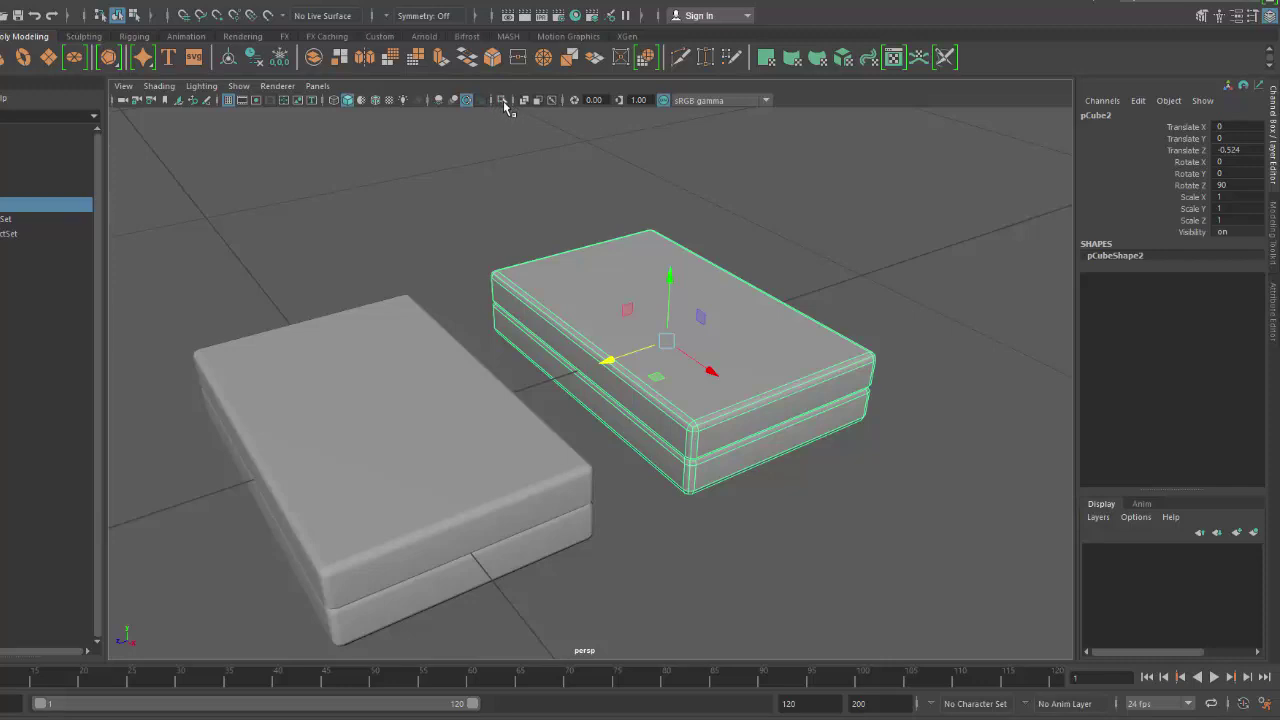
left_click(503, 101)
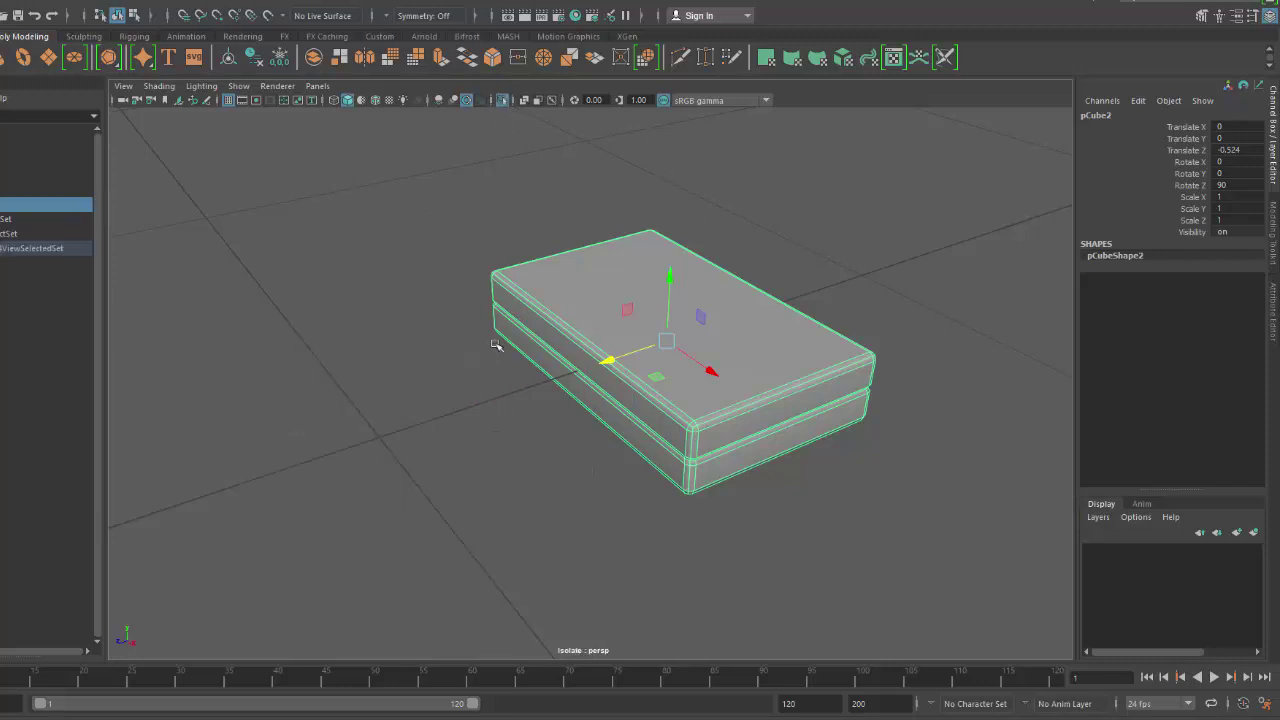
key("f")
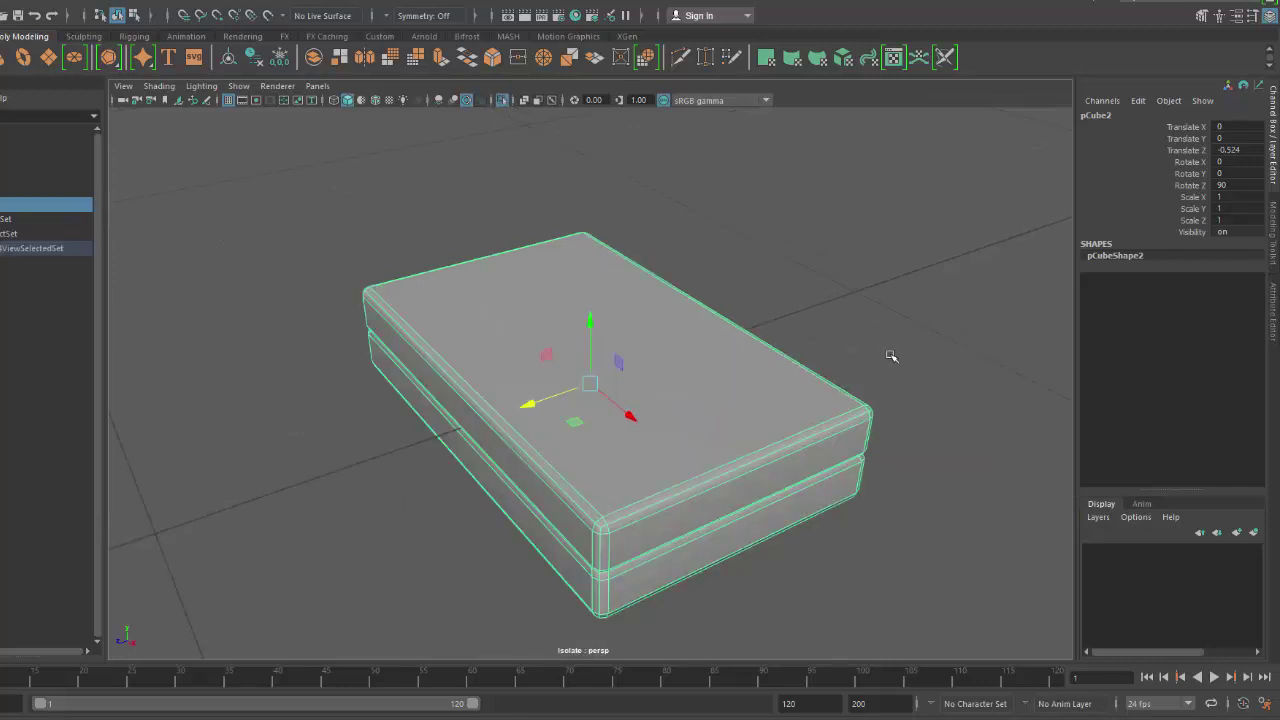
Try adding a lengthwise edge loop through the duplicate with the Insert Edge Loop tool, undo it, and return to object mode.
left_click_drag(891, 356, 890, 388, "alt")
scroll(800, 432, "up", 5)
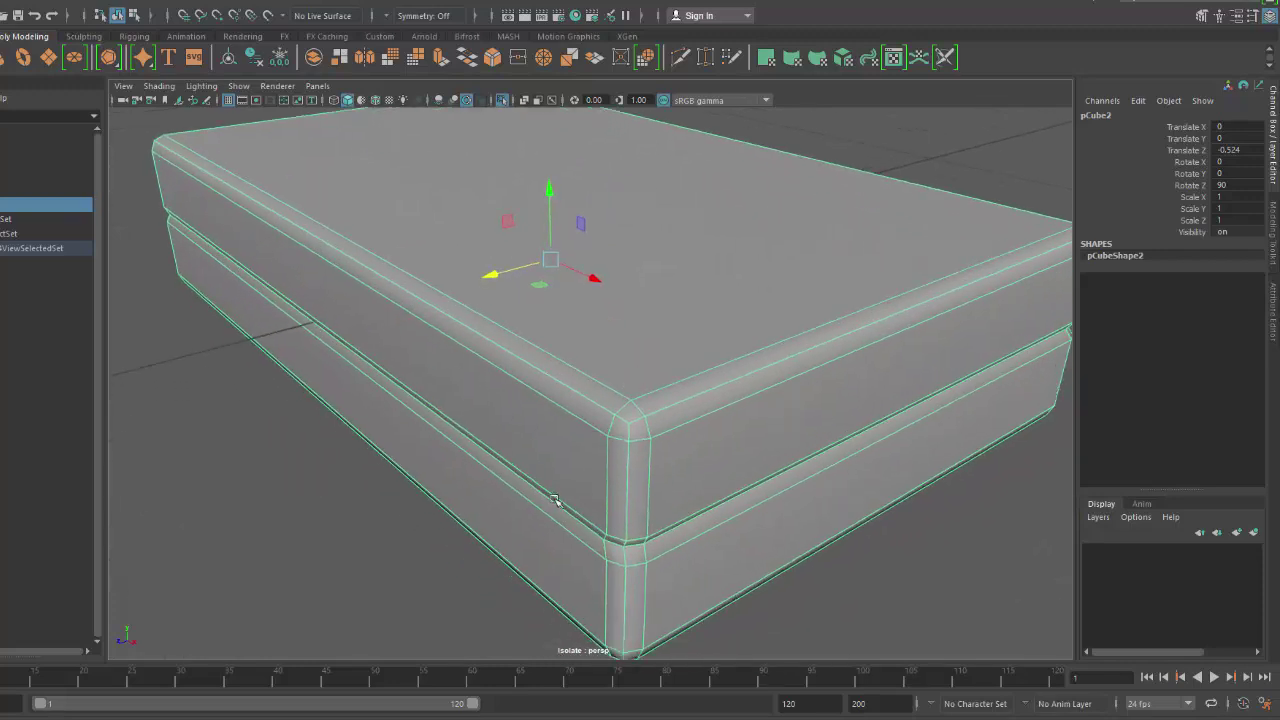
scroll(666, 463, "down", 6)
scroll(649, 425, "up", 2)
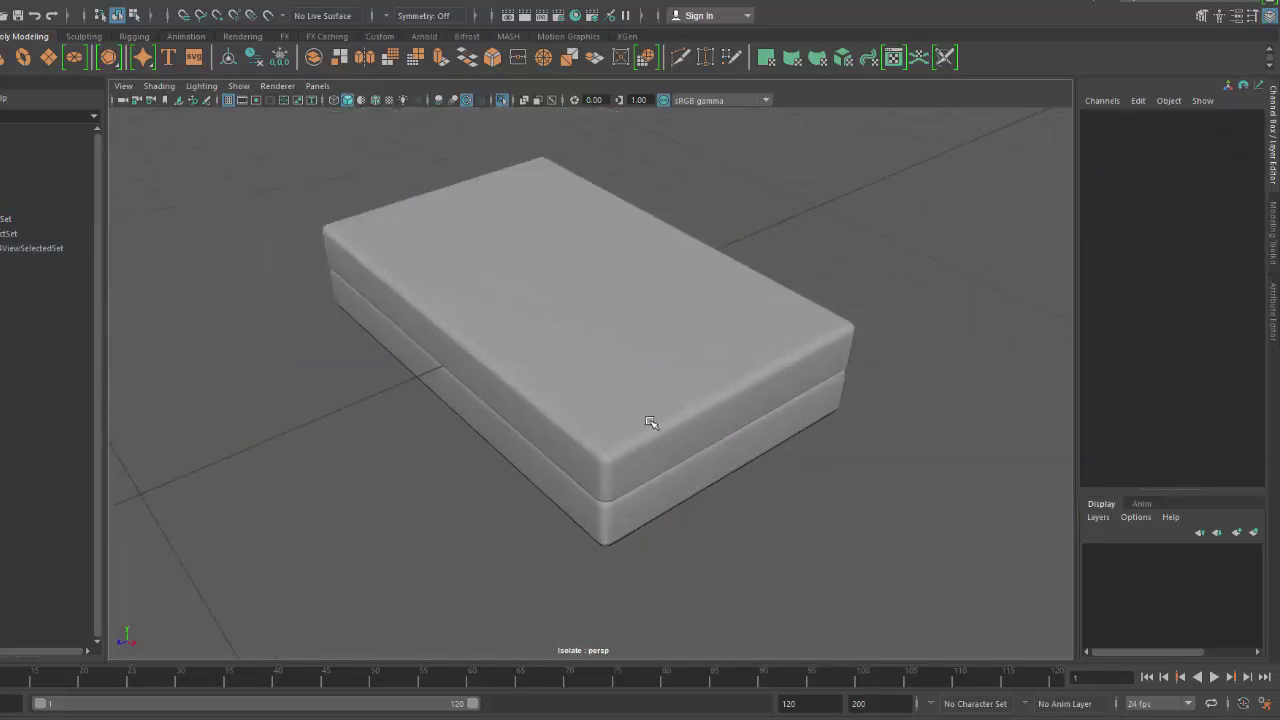
left_click_drag(645, 452, 624, 453, "alt")
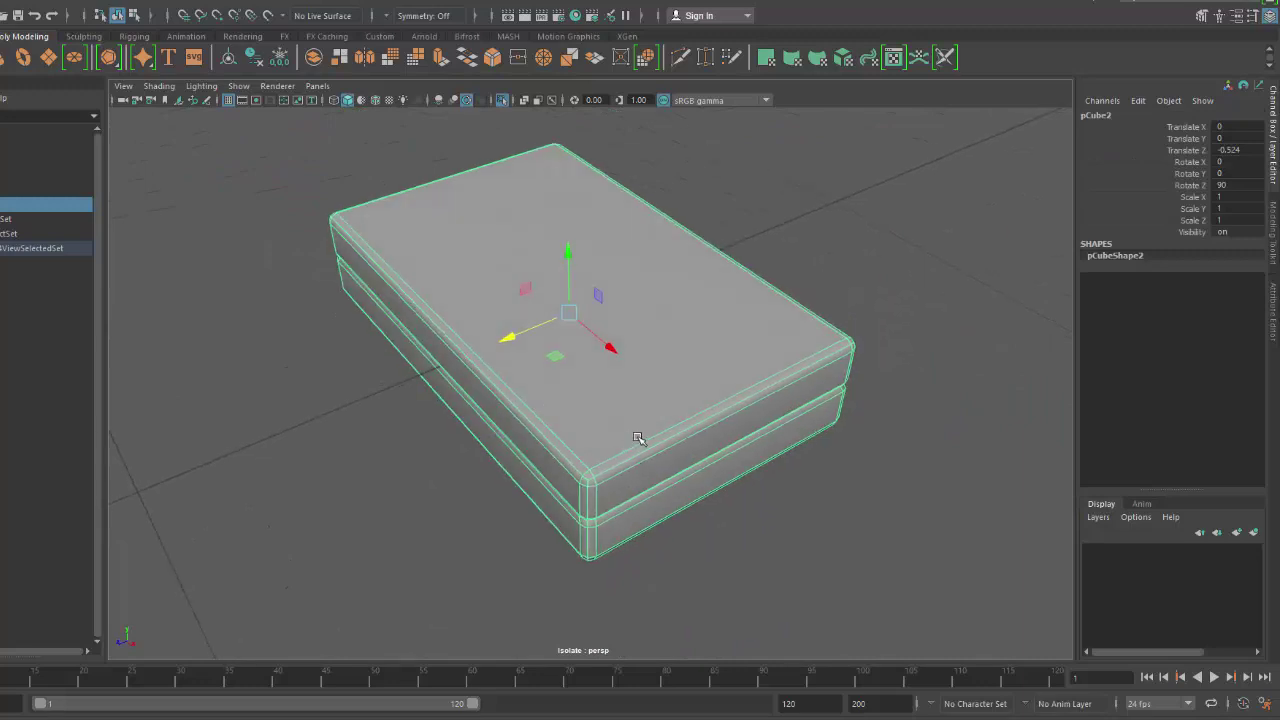
right_click_drag(650, 384, 557, 414, "shift")
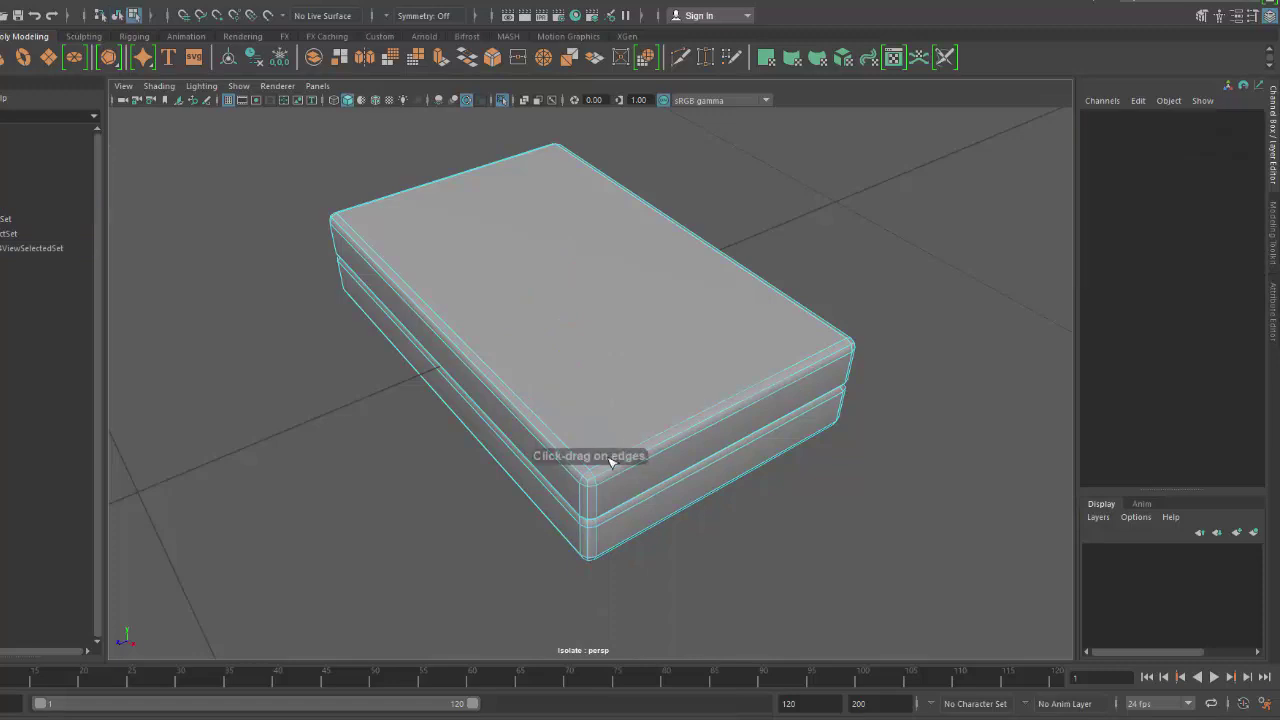
left_click_drag(605, 476, 730, 435)
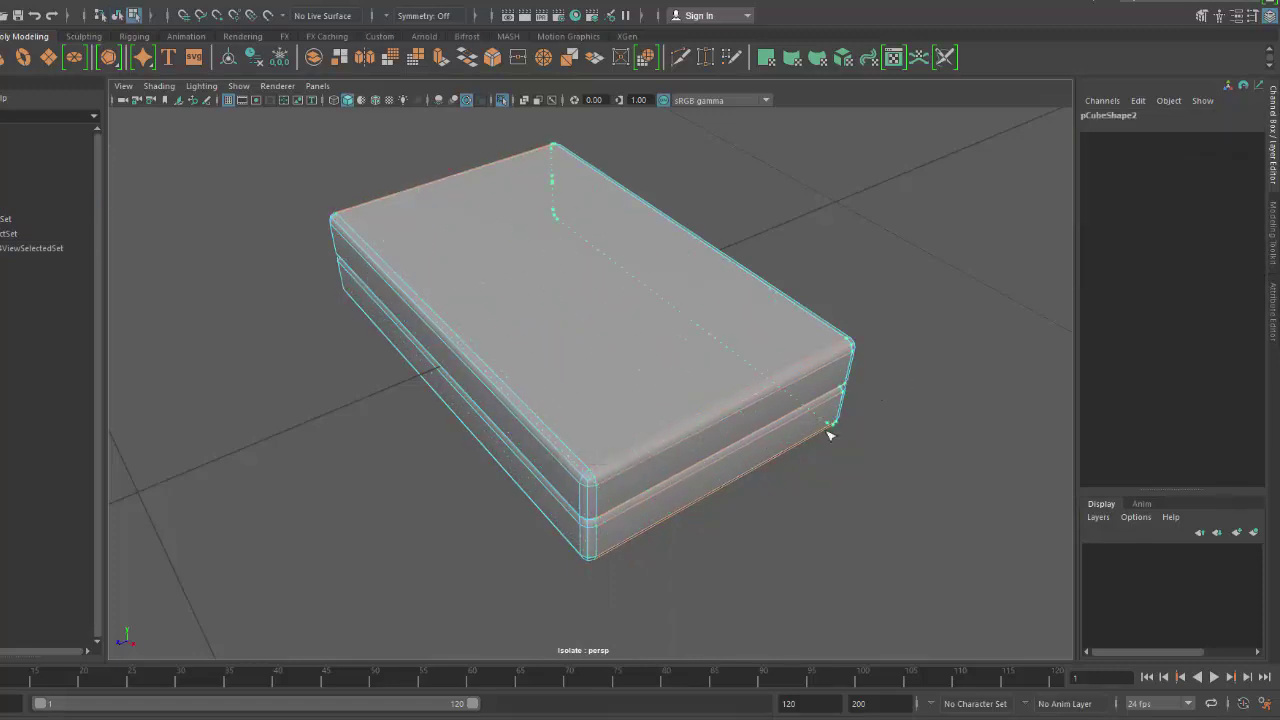
left_click_drag(613, 507, 737, 376)
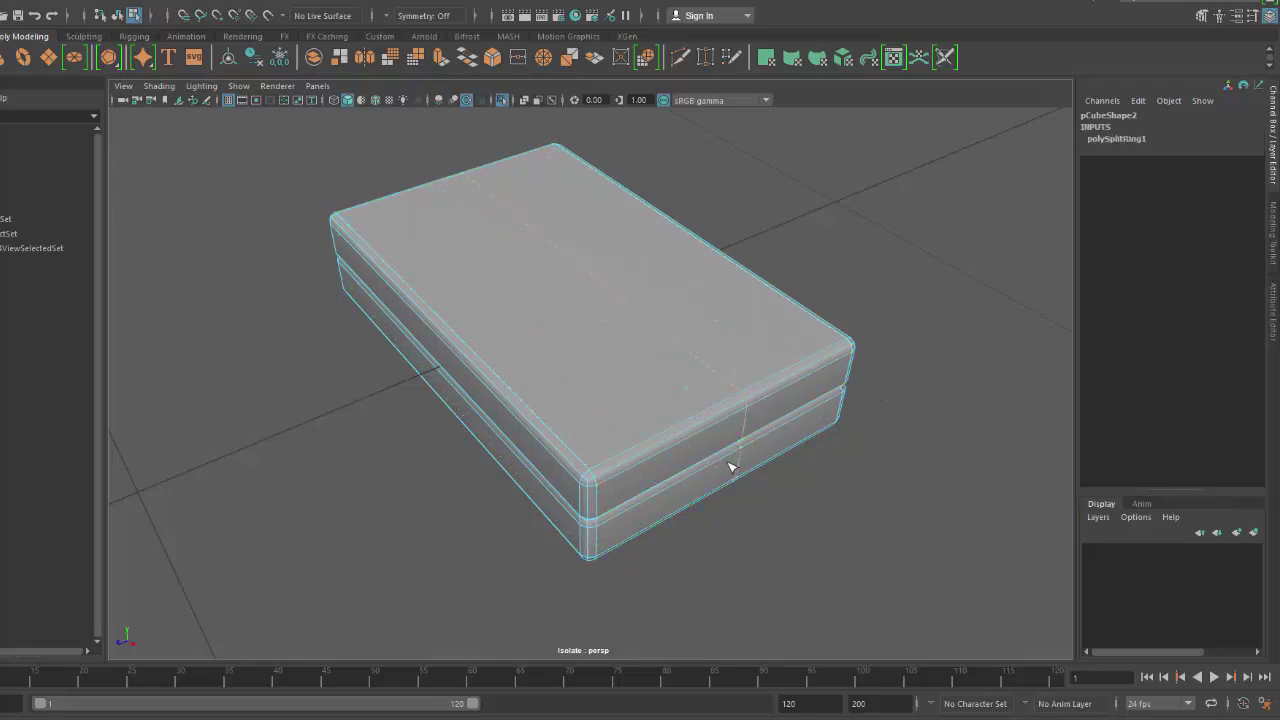
key("ctrl+z")
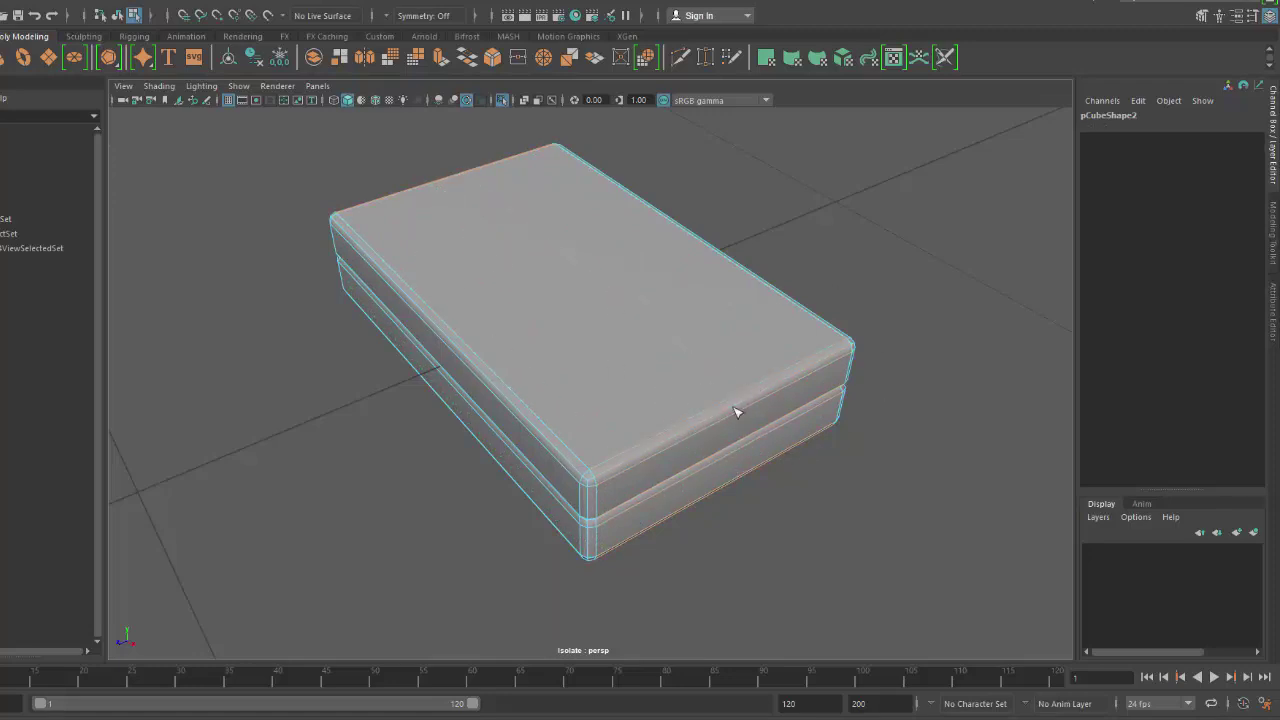
key("w")
right_click_drag(586, 340, 751, 229)
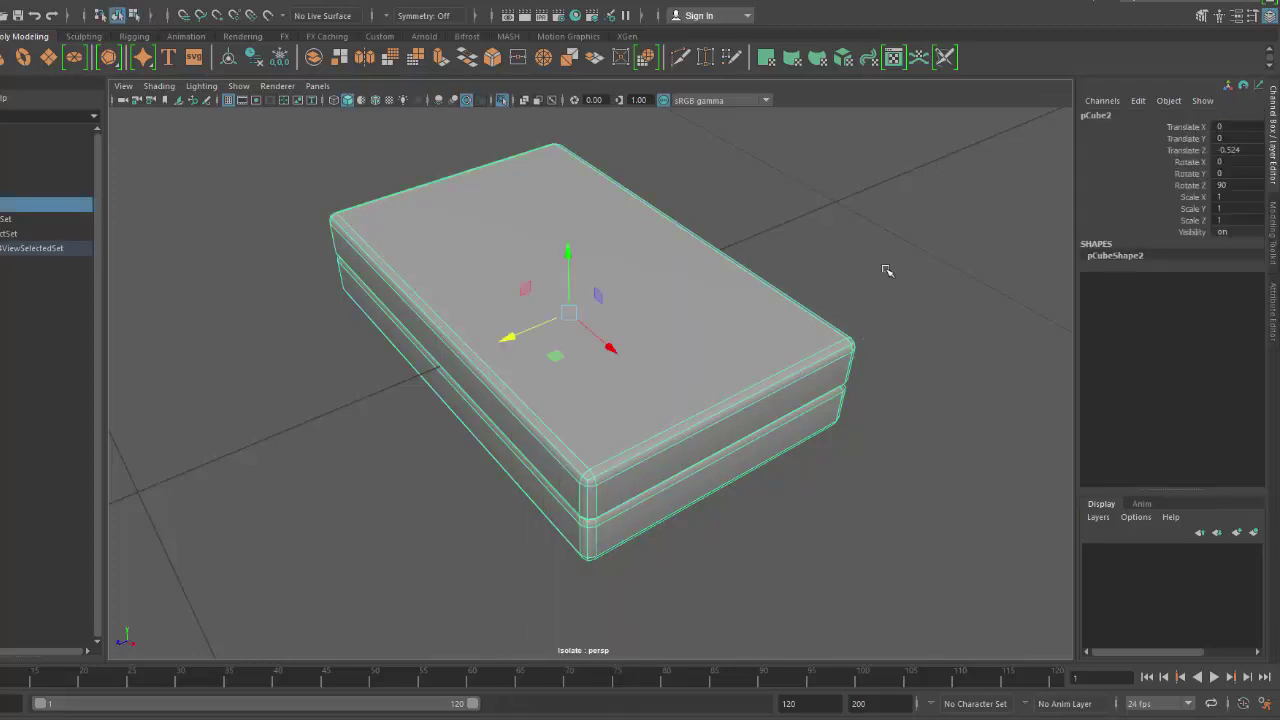
Use the Multi-Cut tool to insert edge loops just inside all four sides of the duplicate suitcase.
right_click_drag(862, 263, 786, 268, "shift")
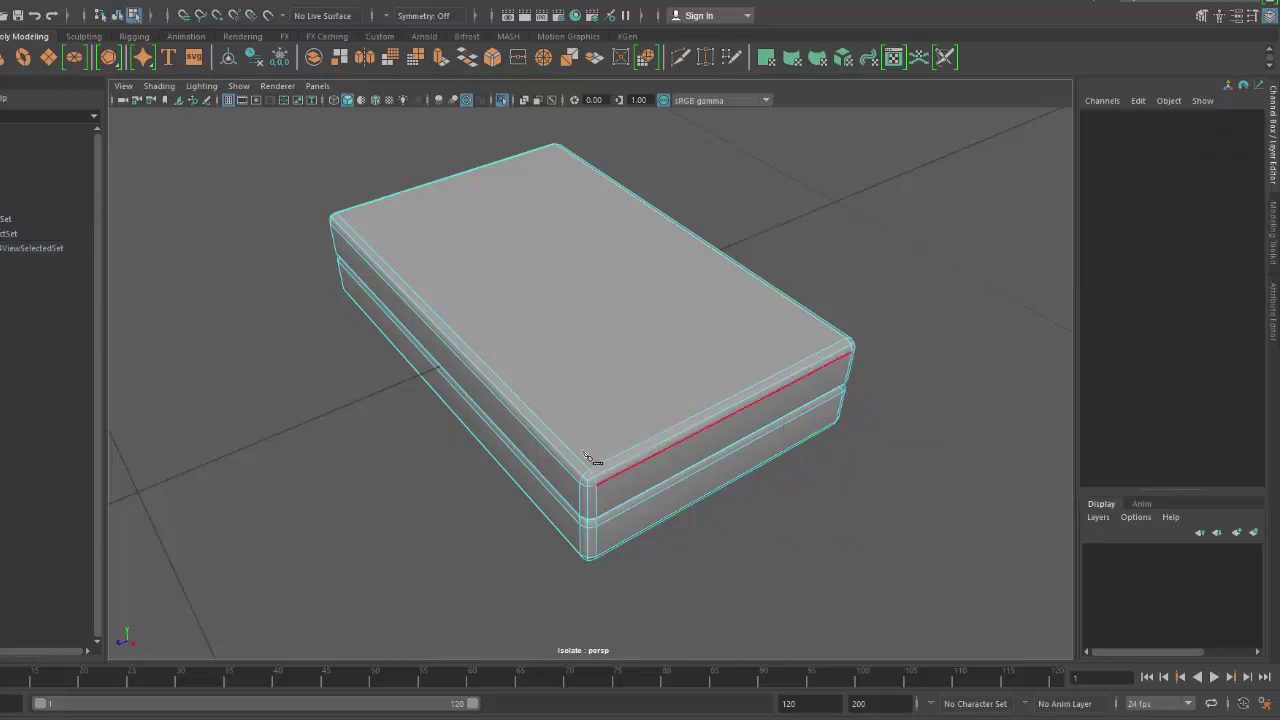
left_click(555, 145)
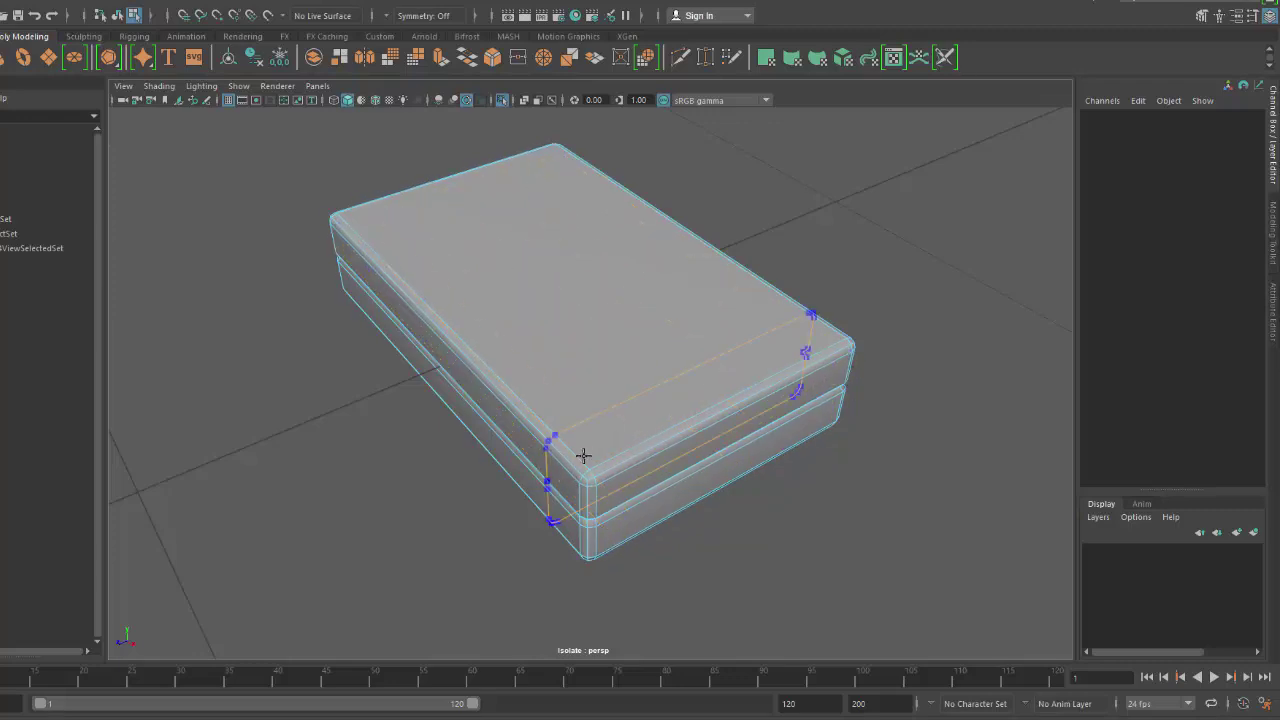
left_click_drag(737, 406, 738, 582, "alt")
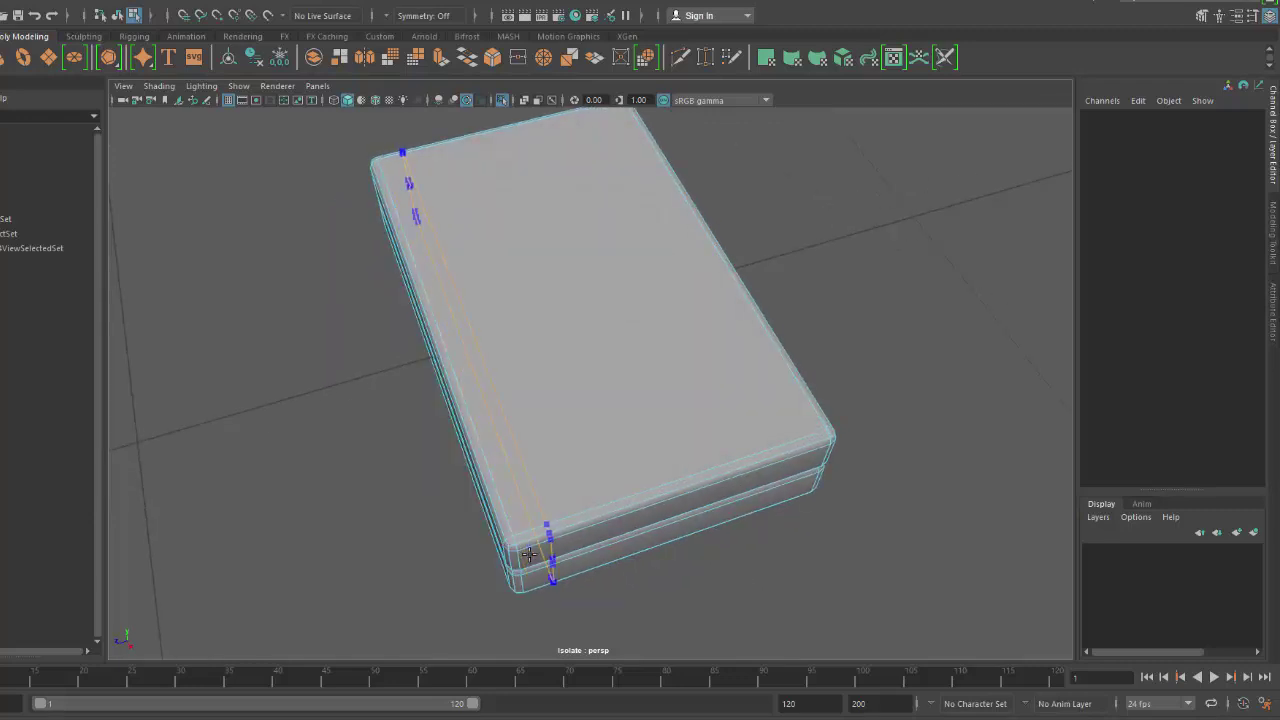
left_click_drag(549, 539, 643, 369, "alt")
right_click_drag(643, 369, 660, 446, "alt")
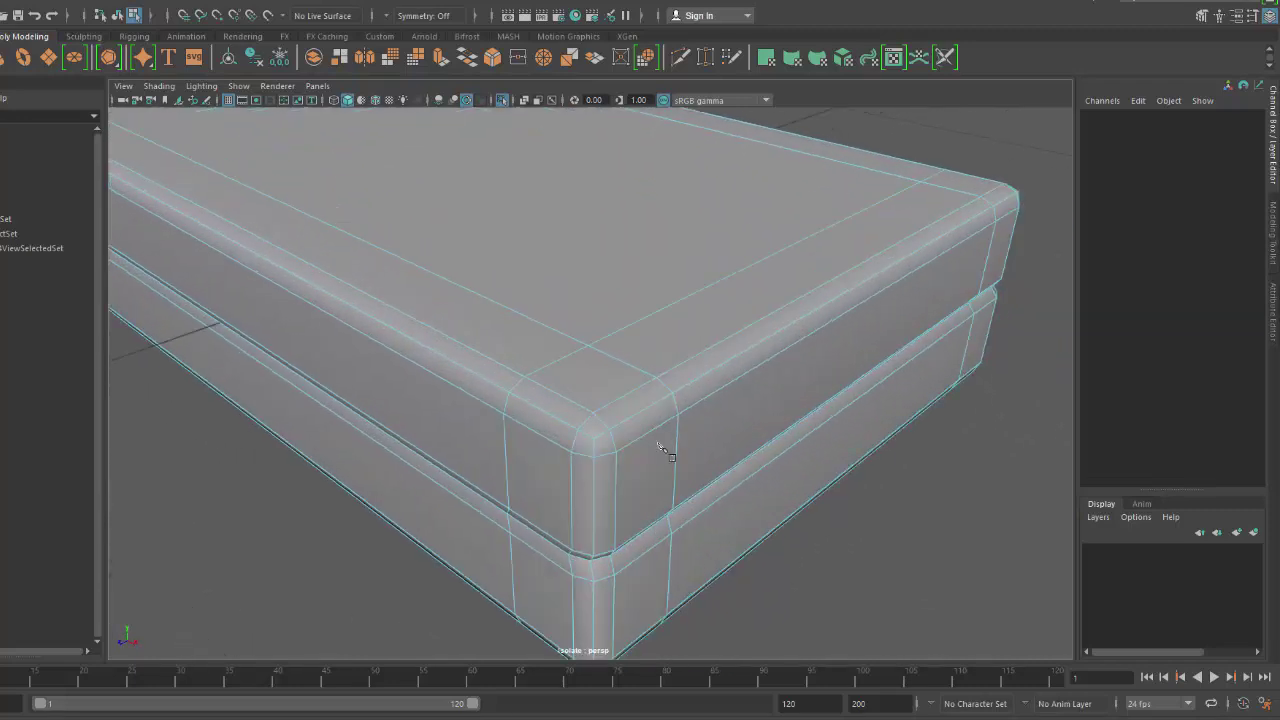
scroll(603, 460, "up", 5)
scroll(603, 460, "down", 5)
left_click_drag(603, 460, 643, 450, "alt")
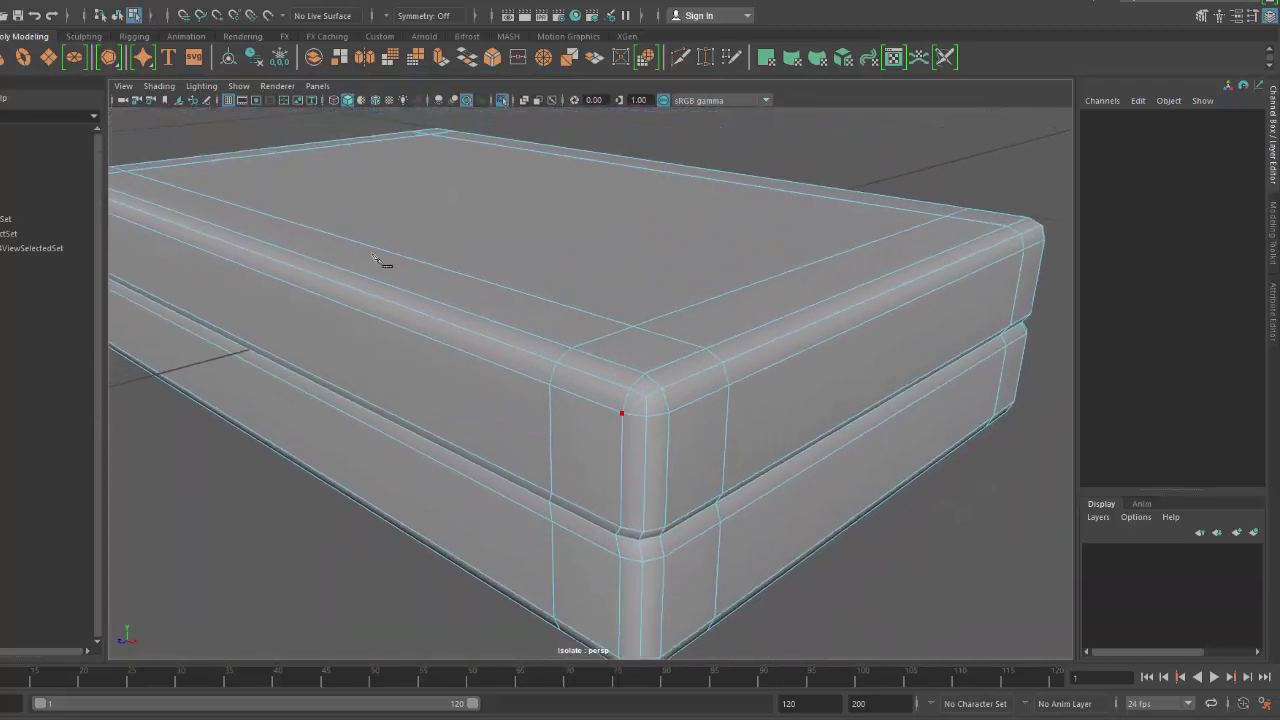
Insert a horizontal edge loop around the upper half of the duplicate, a little above the seam groove.
left_click(428, 134)
key("ctrl")
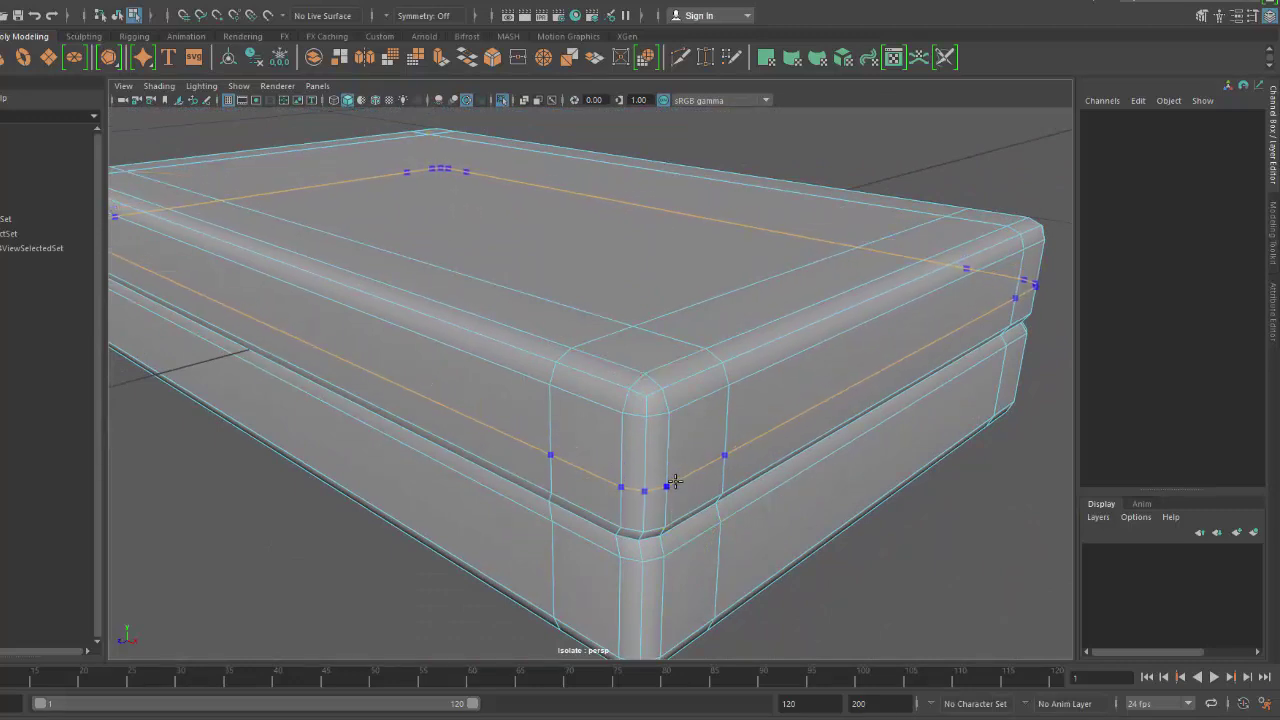
left_click(675, 478, "ctrl")
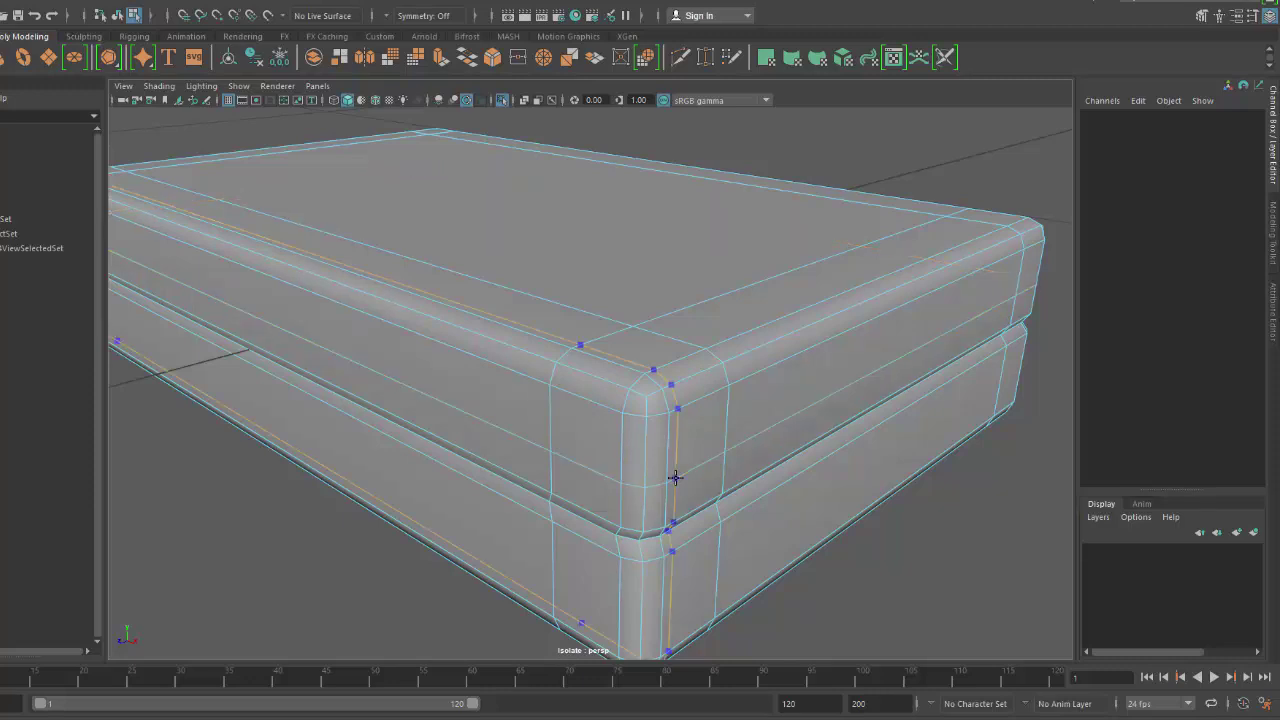
Slide the edge loop running parallel to the suitcase's short end closer to that end to narrow the corner patch.
left_click_drag(796, 604, 834, 549, "alt")
right_click_drag(834, 549, 794, 514, "alt")
middle_click_drag(794, 514, 790, 521, "alt")
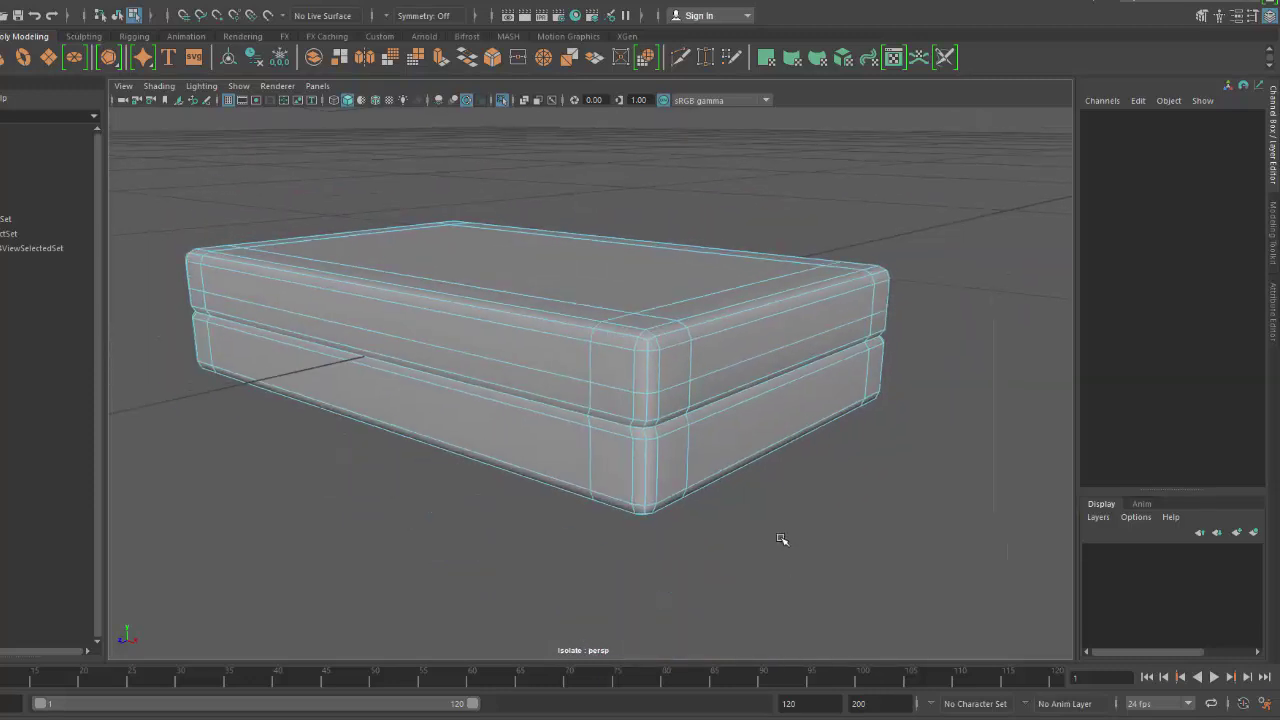
scroll(765, 460, "up", 5)
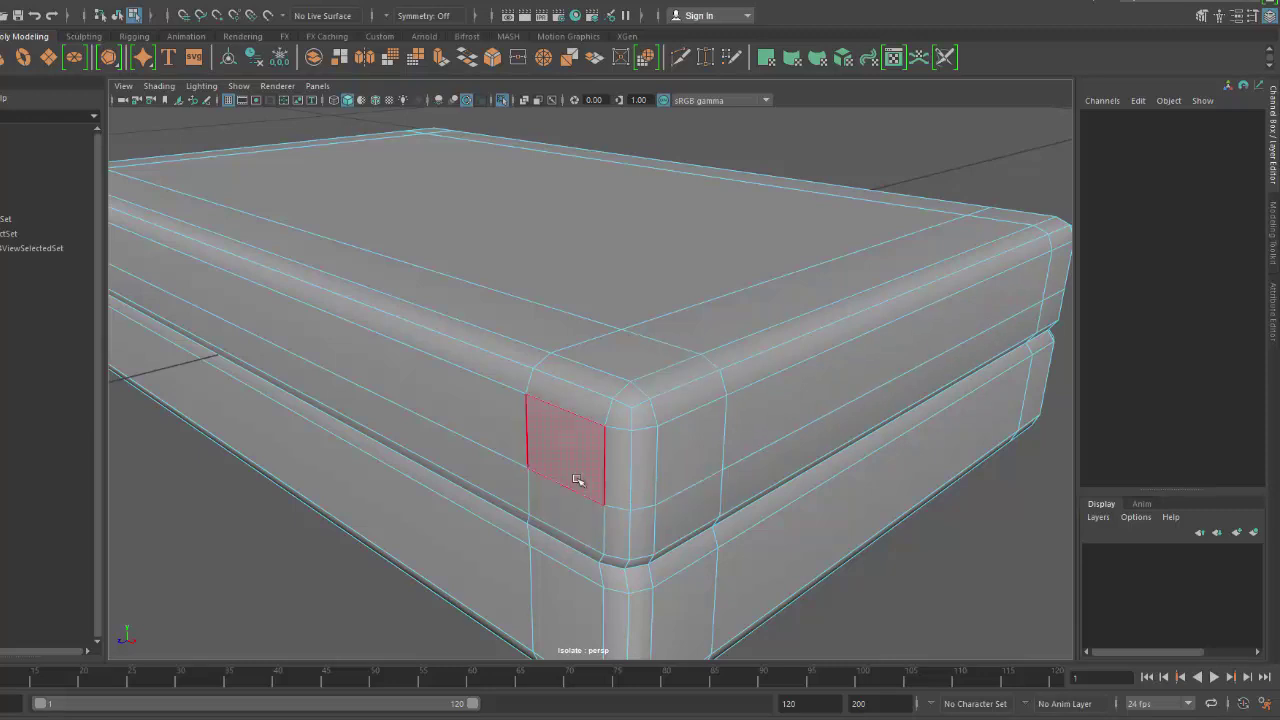
mouse_move(768, 404)
left_mouse_down("alt")
mouse_move(774, 434)
mouse_move(760, 414)
left_mouse_up("alt")
right_click_drag(760, 414, 691, 383, "alt")
left_click_drag(691, 383, 619, 402, "alt")
right_click_drag(619, 402, 643, 446, "alt")
left_click_drag(643, 446, 654, 429, "alt")
right_click_drag(648, 322, 643, 288)
left_click(645, 284)
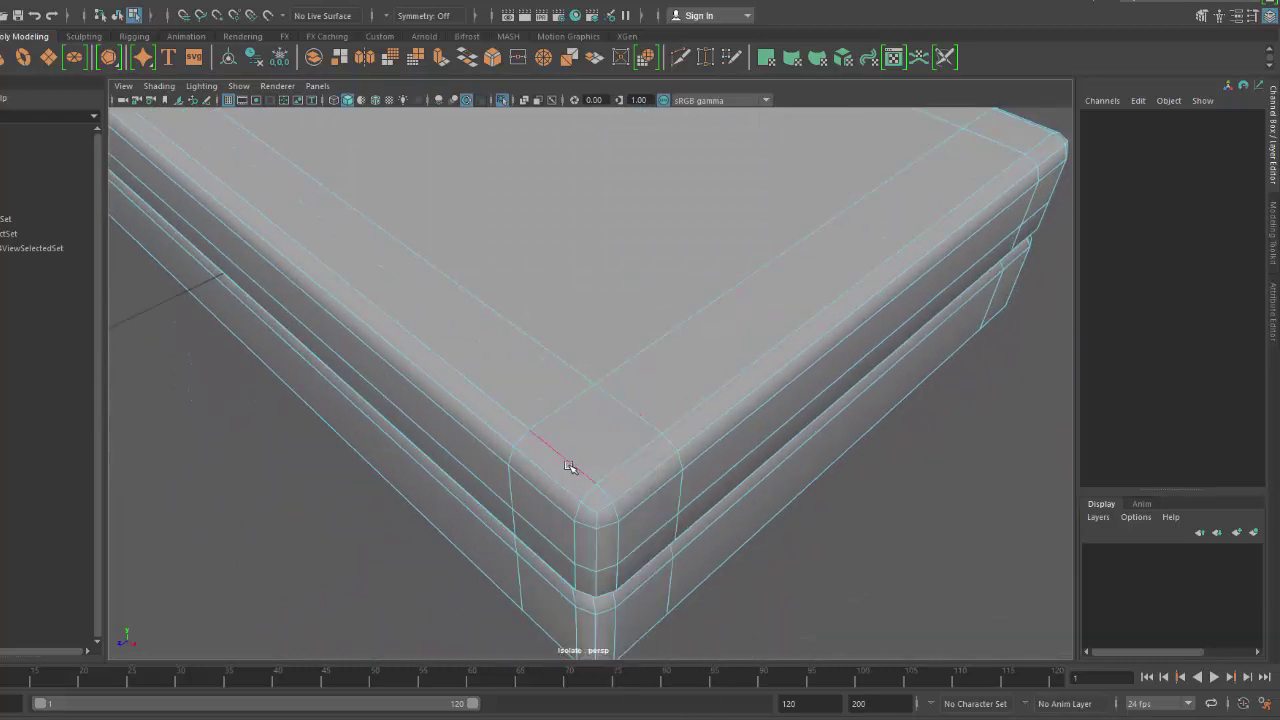
double_click(575, 404)
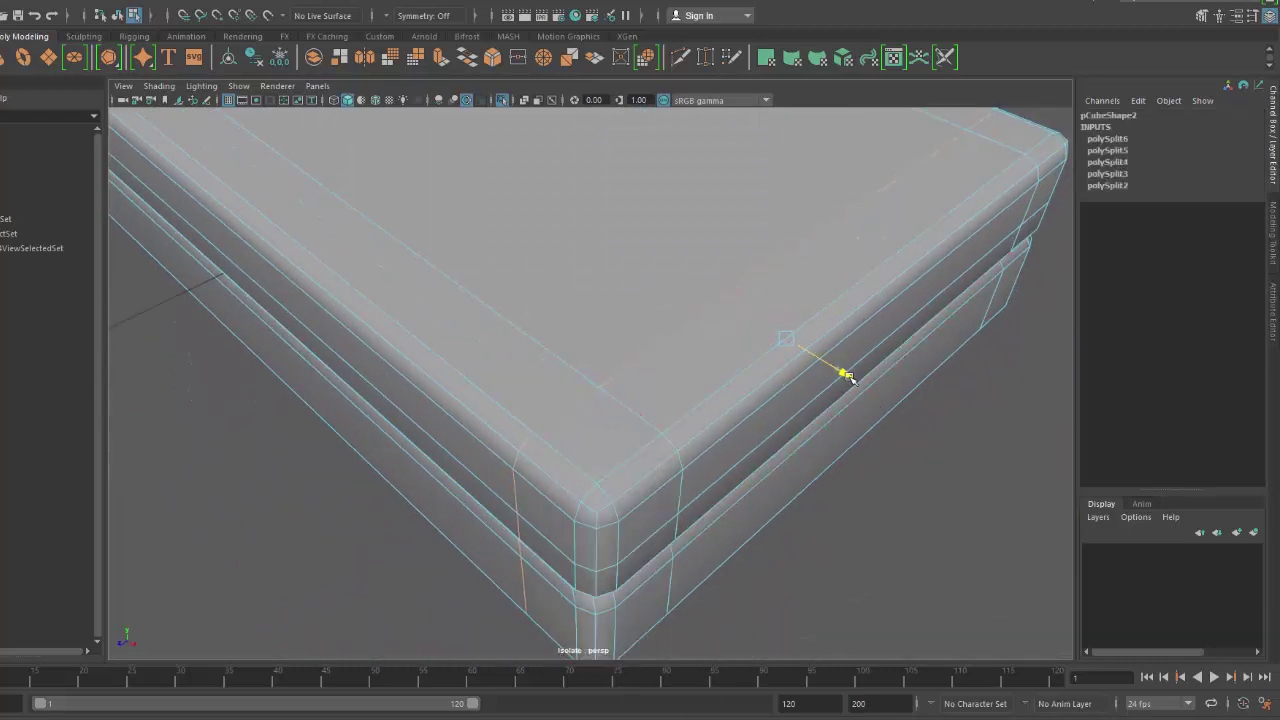
Adjust the height of the horizontal edge loop on the upper half of the duplicate.
left_click_drag(651, 528, 612, 412, "alt")
double_click(612, 413)
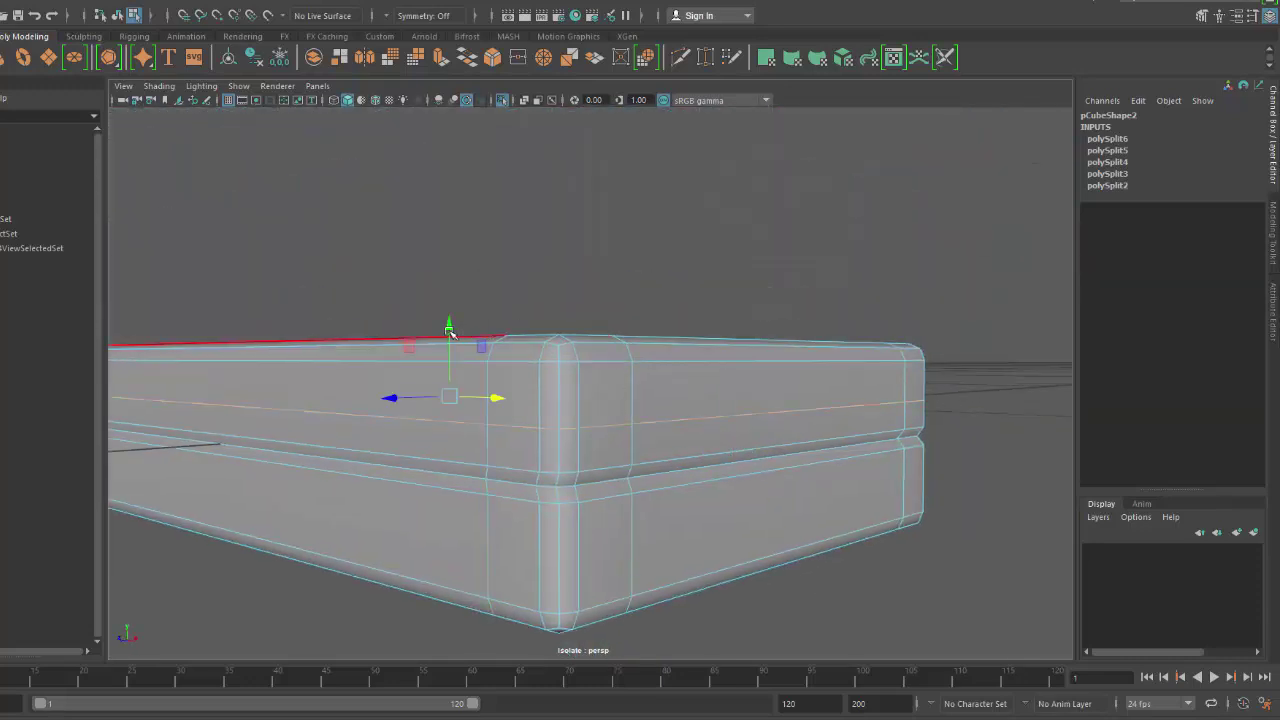
mouse_move(463, 320)
left_mouse_down("alt")
mouse_move(522, 360)
mouse_move(457, 304)
left_mouse_up("alt")
left_click_drag(457, 304, 492, 328, "alt")
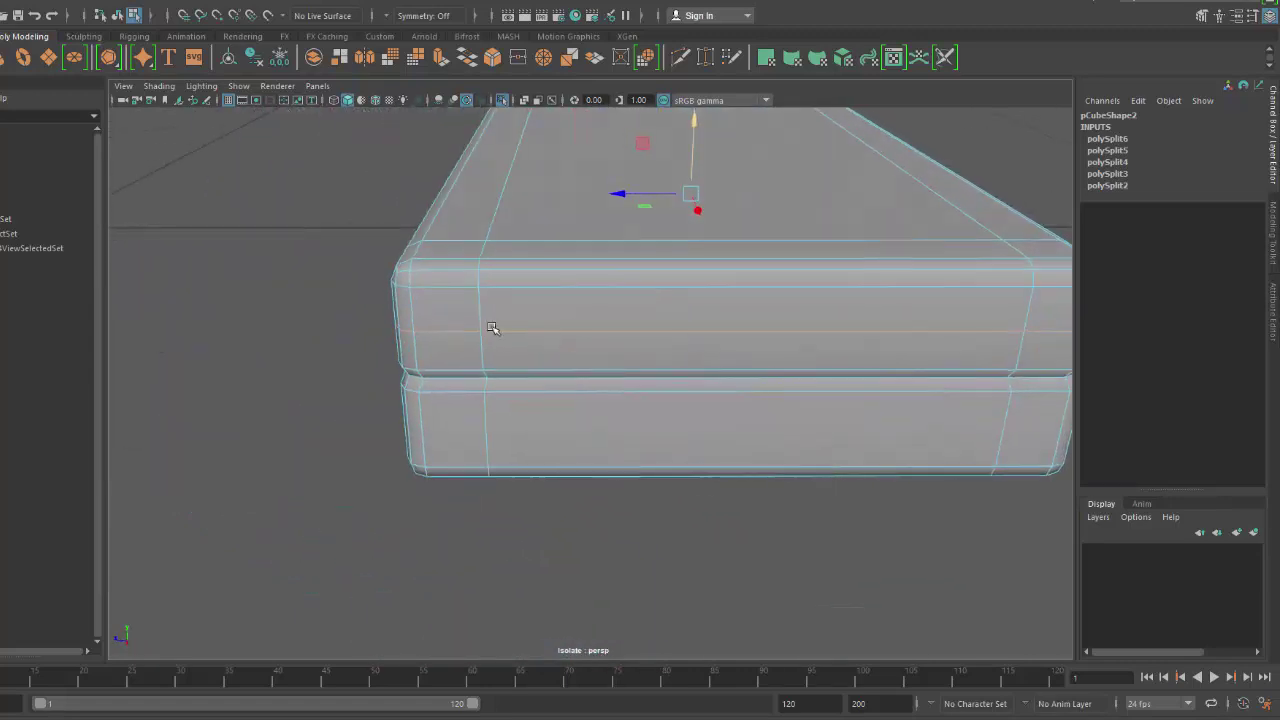
Reposition the edge loops running along the long sides to adjust the width of the corner patches.
double_click(476, 320)
left_click_drag(447, 229, 604, 306)
double_click(720, 254)
left_click_drag(786, 280, 797, 278)
left_click_drag(797, 278, 783, 391, "alt")
left_click(856, 431)
middle_click_drag(856, 431, 708, 482, "alt")
scroll(708, 482, "up", 5)
scroll(708, 483, "down", 5)
Extrude all faces of one upper corner patch outward with Local Translate Z 0.005 and Local Scale 0.6.
left_click_drag(669, 446, 649, 437, "alt")
right_click_drag(582, 322, 580, 357)
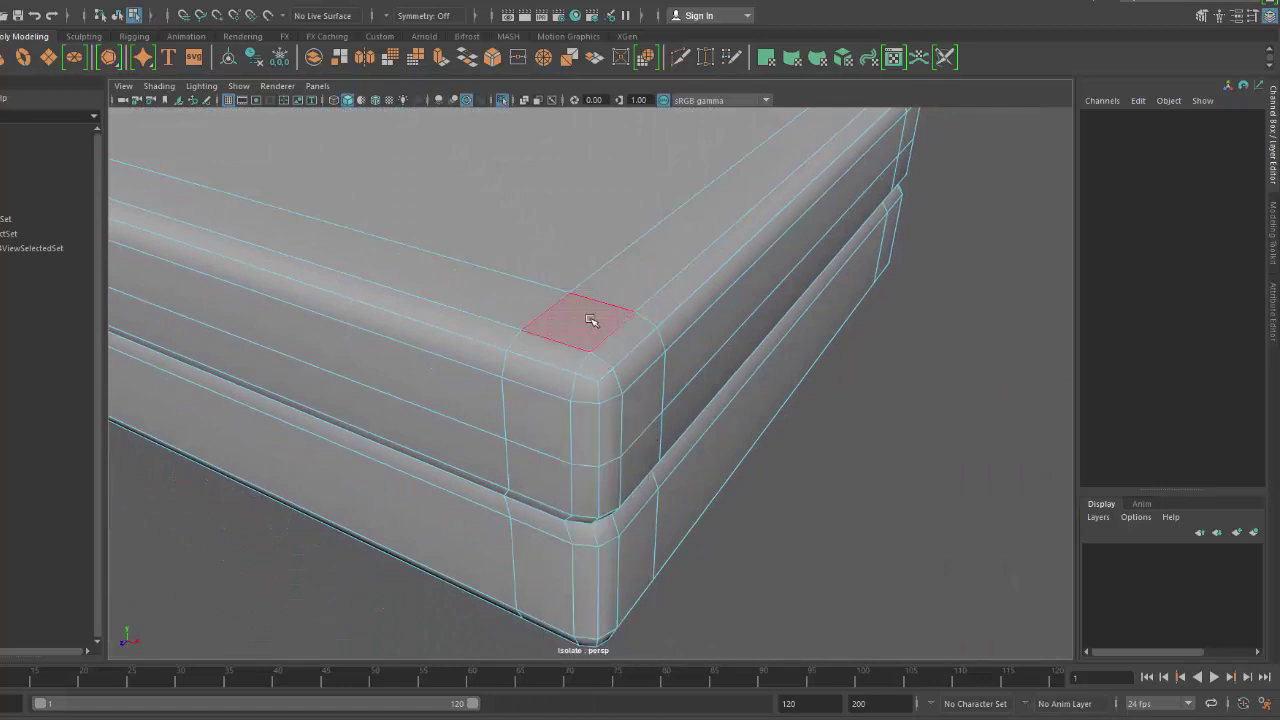
left_click(594, 320)
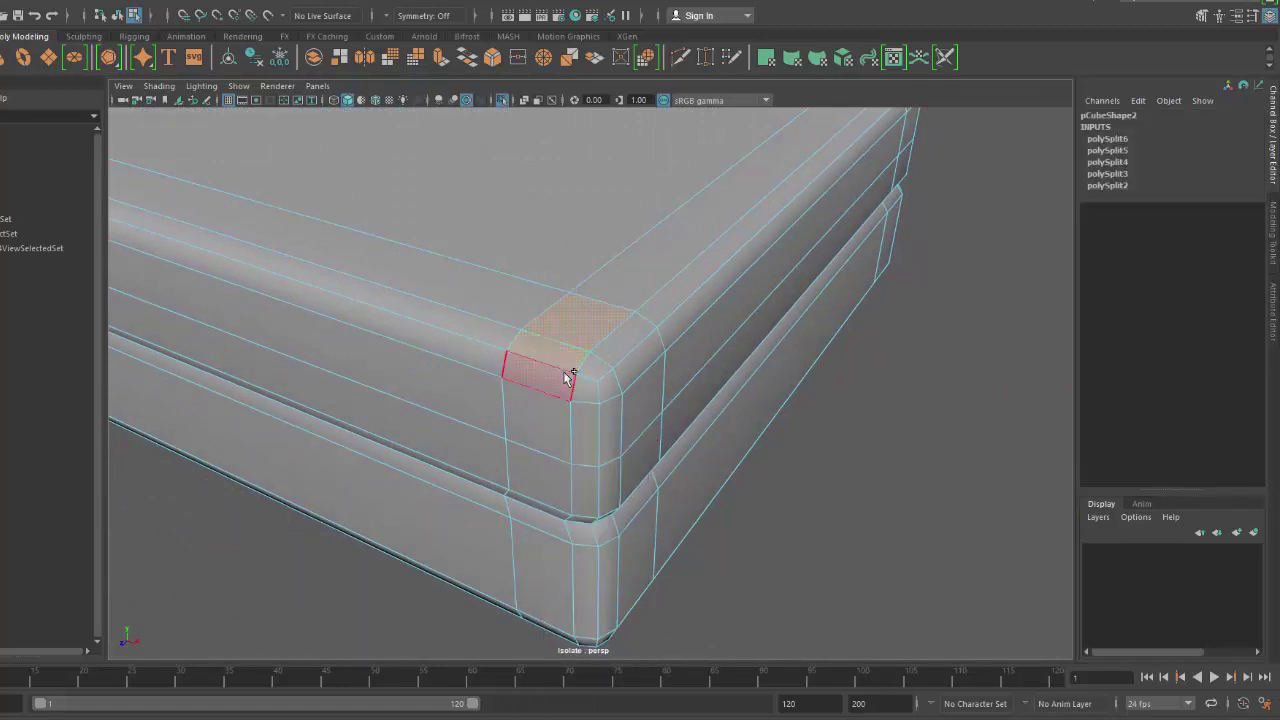
left_click(565, 378, "shift")
left_click(556, 422, "shift")
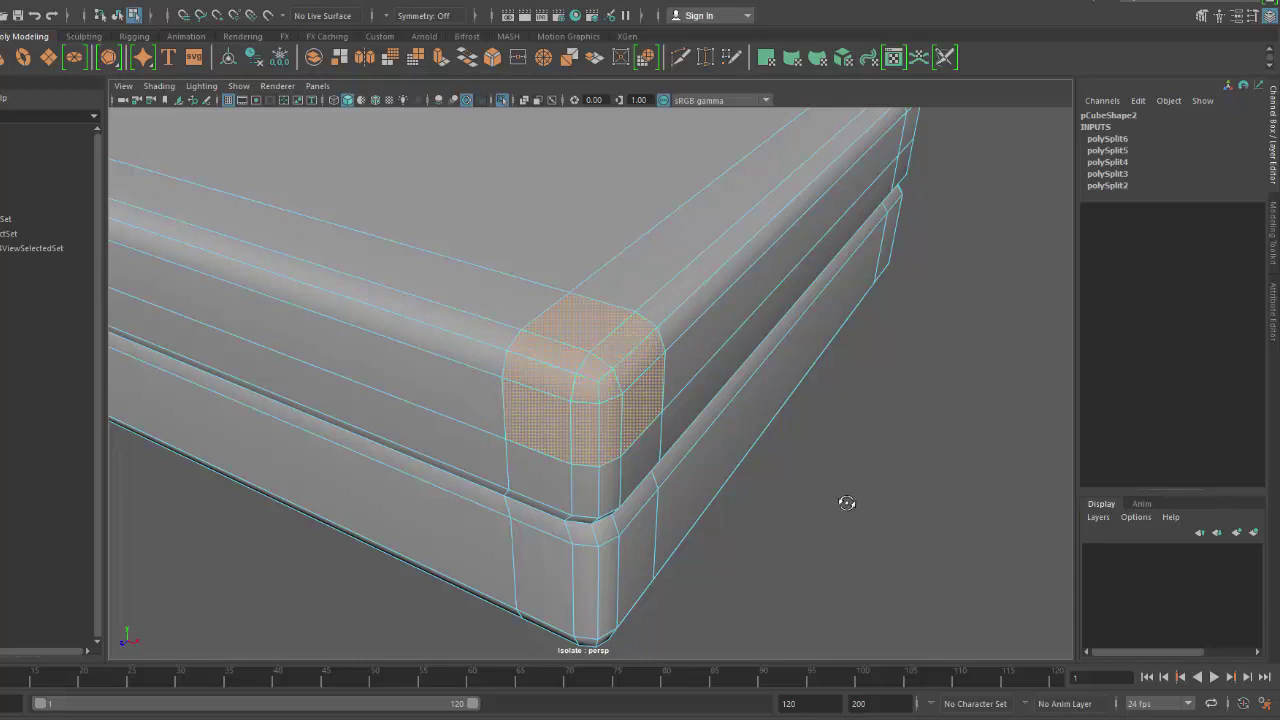
left_click_drag(846, 502, 914, 377, "alt")
right_click_drag(921, 368, 918, 410, "shift")
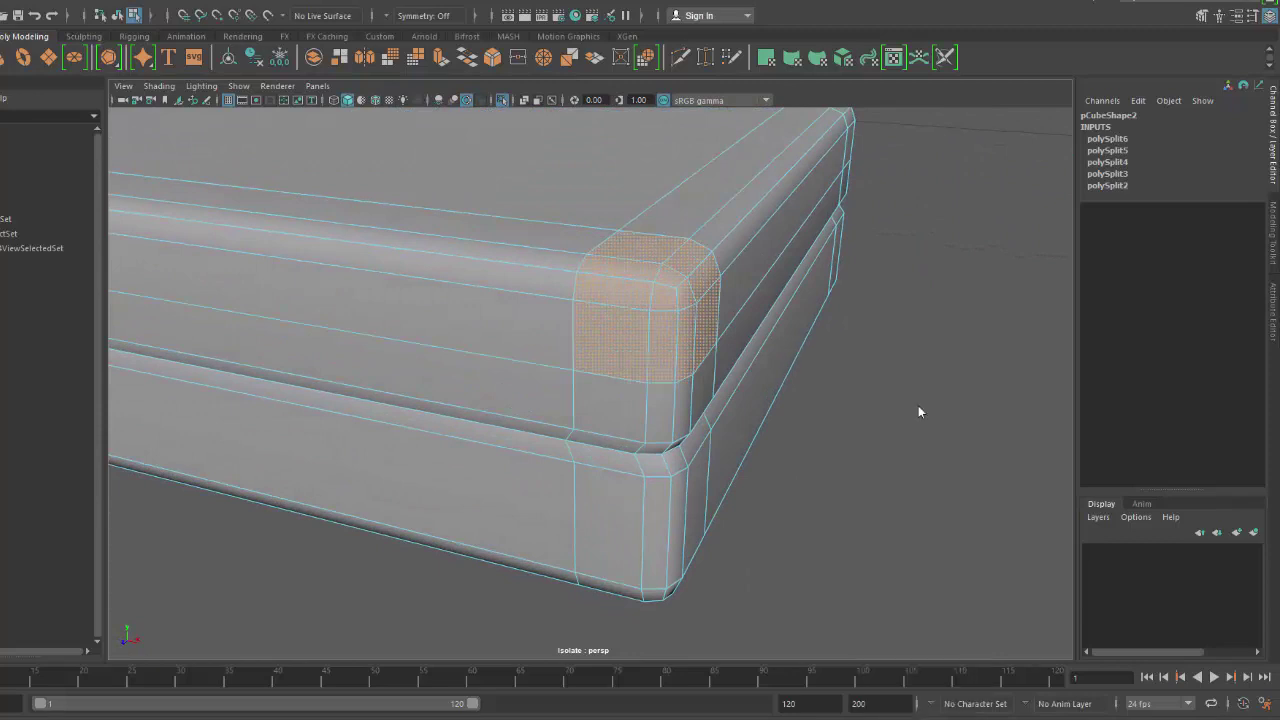
left_click_drag(876, 417, 875, 427, "alt")
left_click_drag(741, 455, 709, 436)
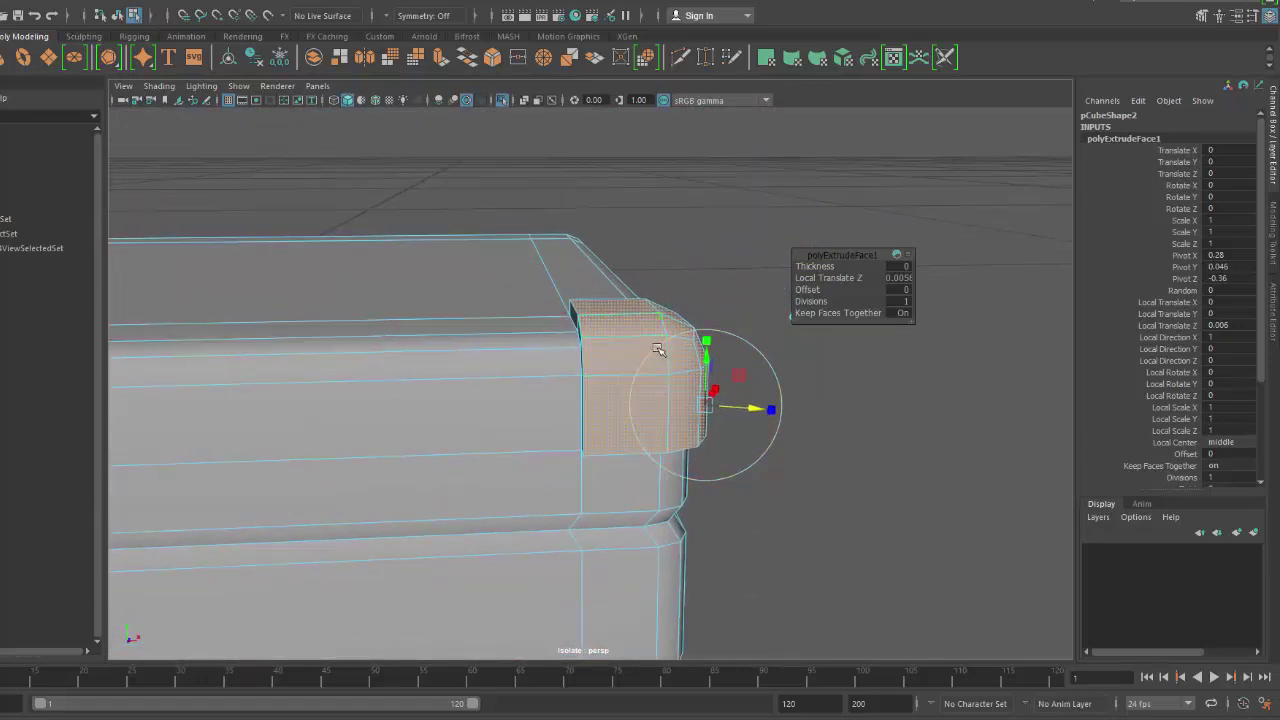
left_click(708, 342)
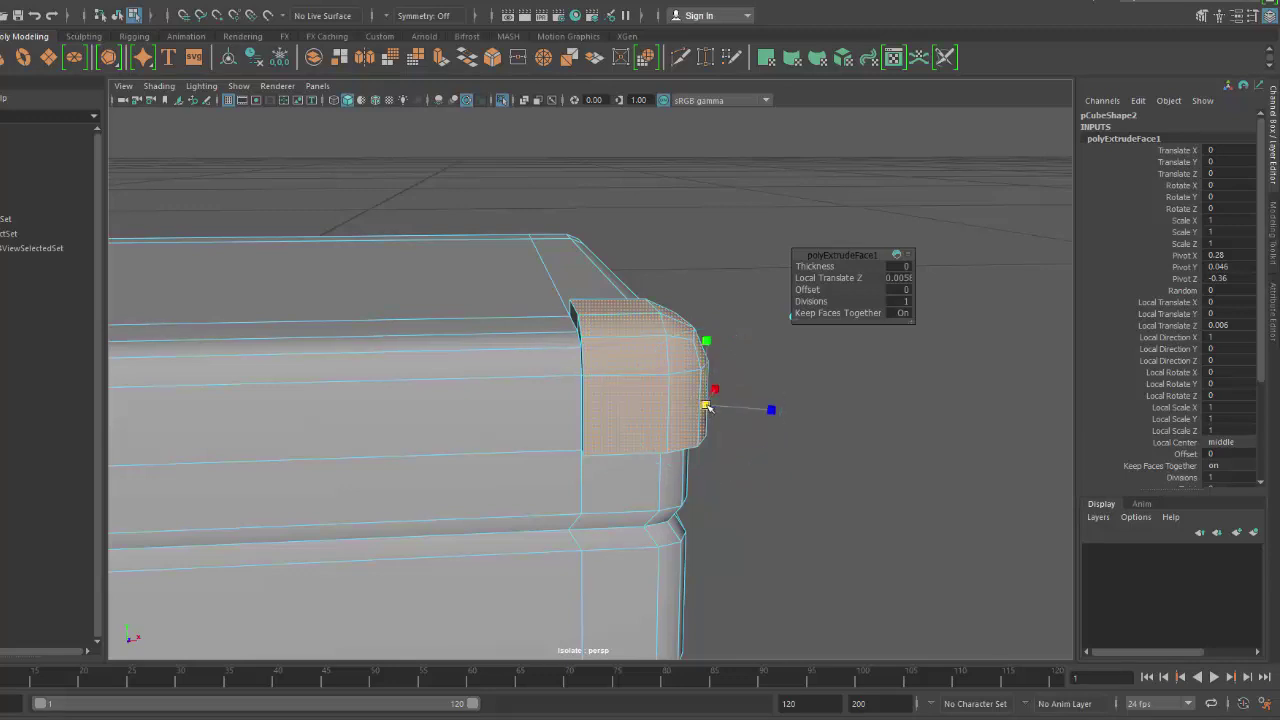
left_click_drag(703, 405, 801, 445)
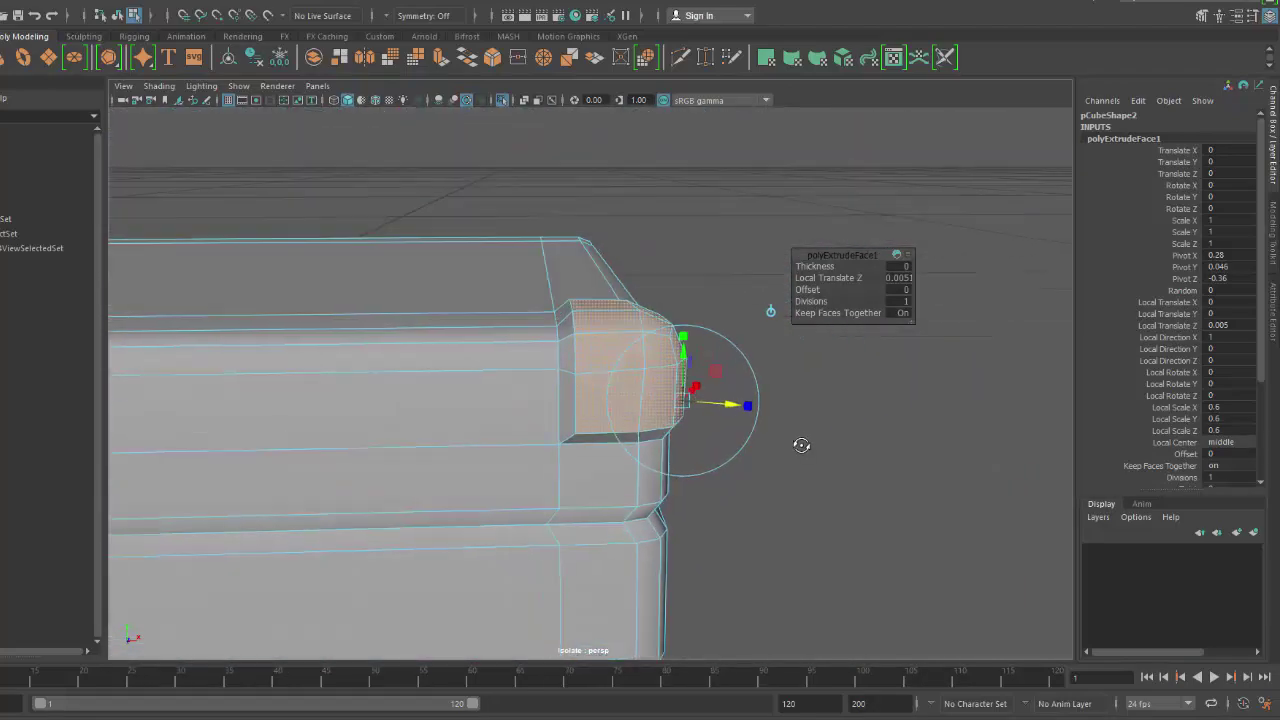
left_click(856, 494)
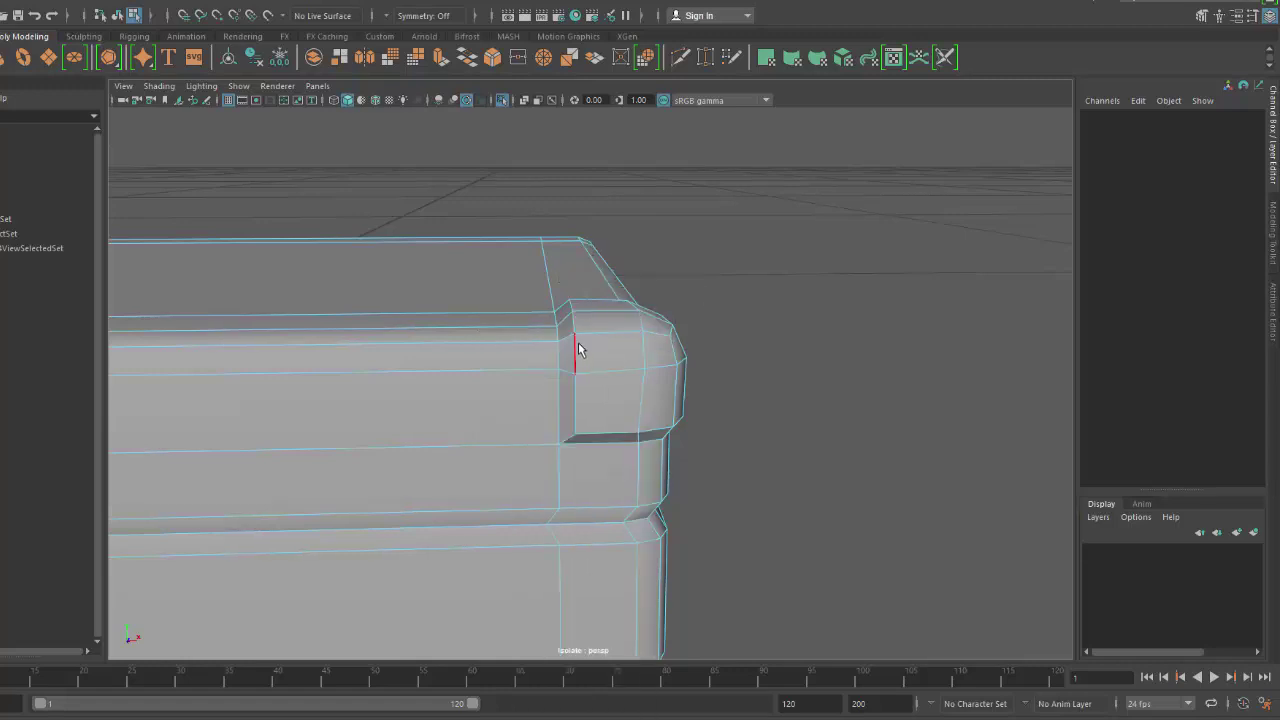
Bevel the rim edges of the extruded corner, adjust the bevel fraction, and return to object mode.
left_click(578, 350)
left_click_drag(590, 352, 258, 296, "alt")
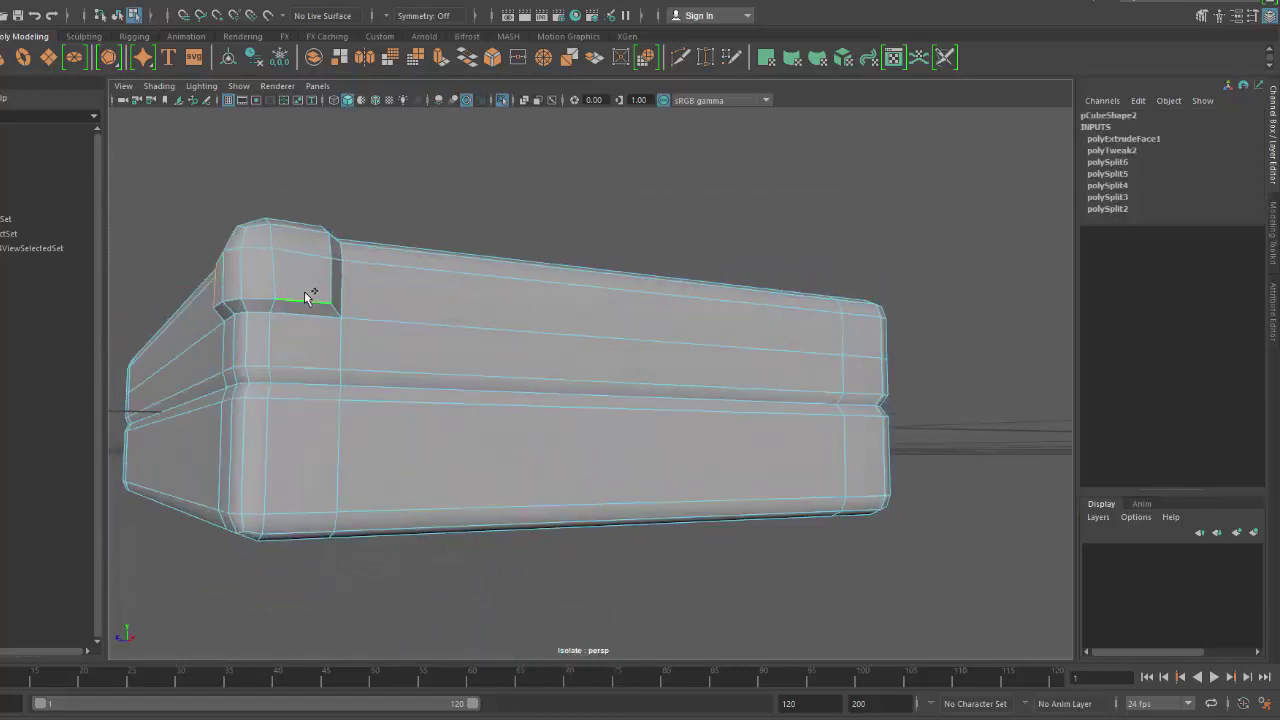
left_click_drag(352, 350, 577, 390, "alt")
right_click_drag(450, 286, 460, 289, "shift")
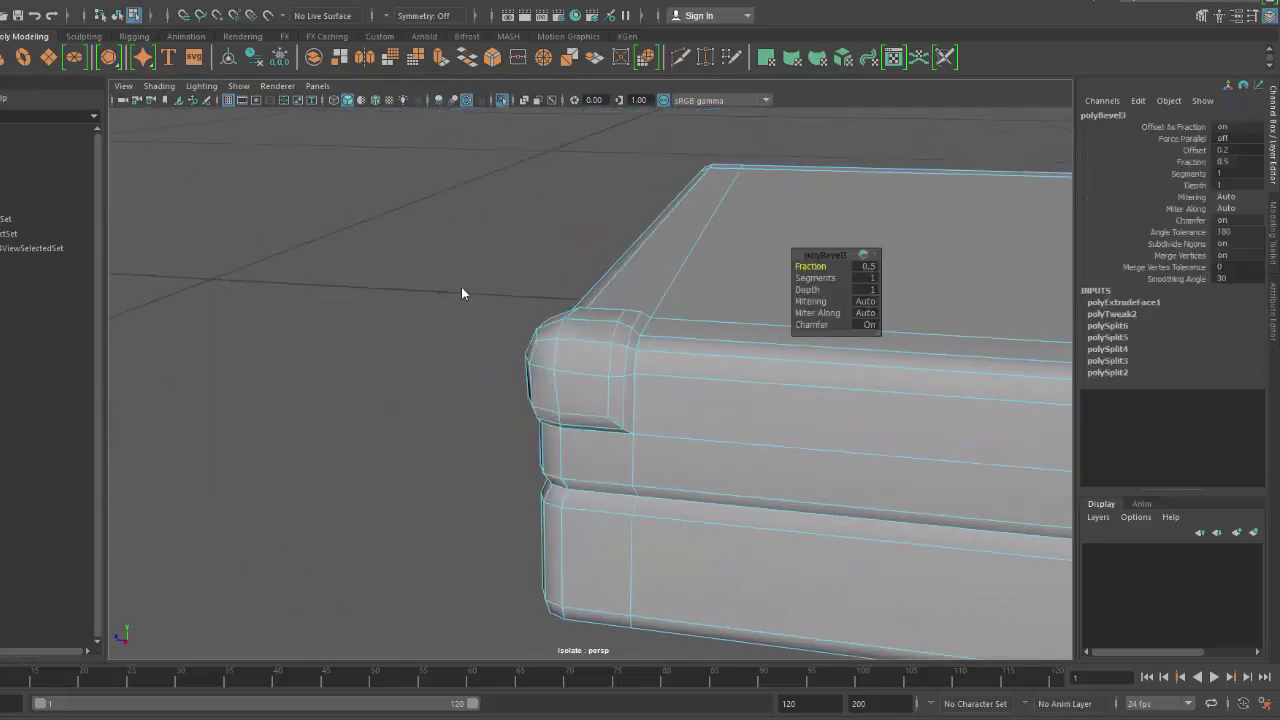
left_click_drag(460, 289, 556, 289, "alt")
left_click_drag(812, 266, 739, 449)
left_click(739, 449)
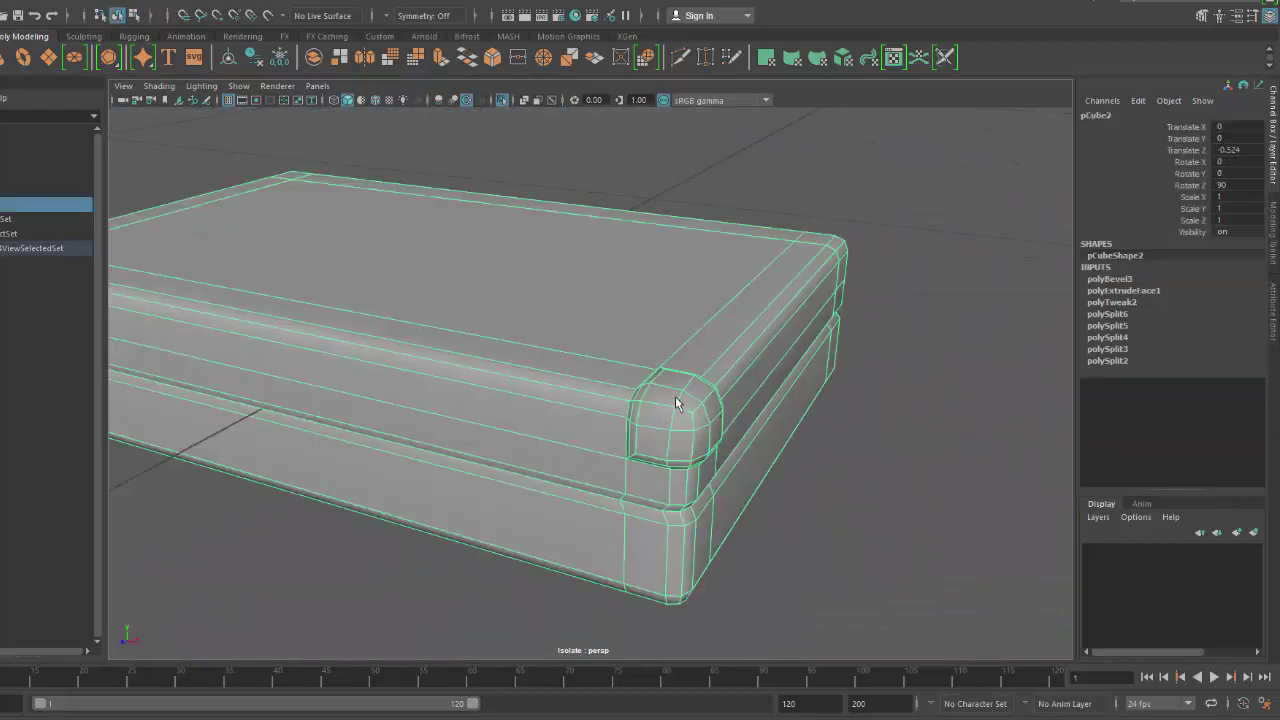
Delete every face of the duplicate except the bevelled corner cap, using wireframe display to invert the face selection, and restore shaded display.
key("w")
right_click_drag(684, 384, 686, 376)
left_click_drag(763, 451, 484, 368, "alt")
left_click_drag(436, 281, 543, 411)
left_click_drag(626, 241, 636, 490, "ctrl")
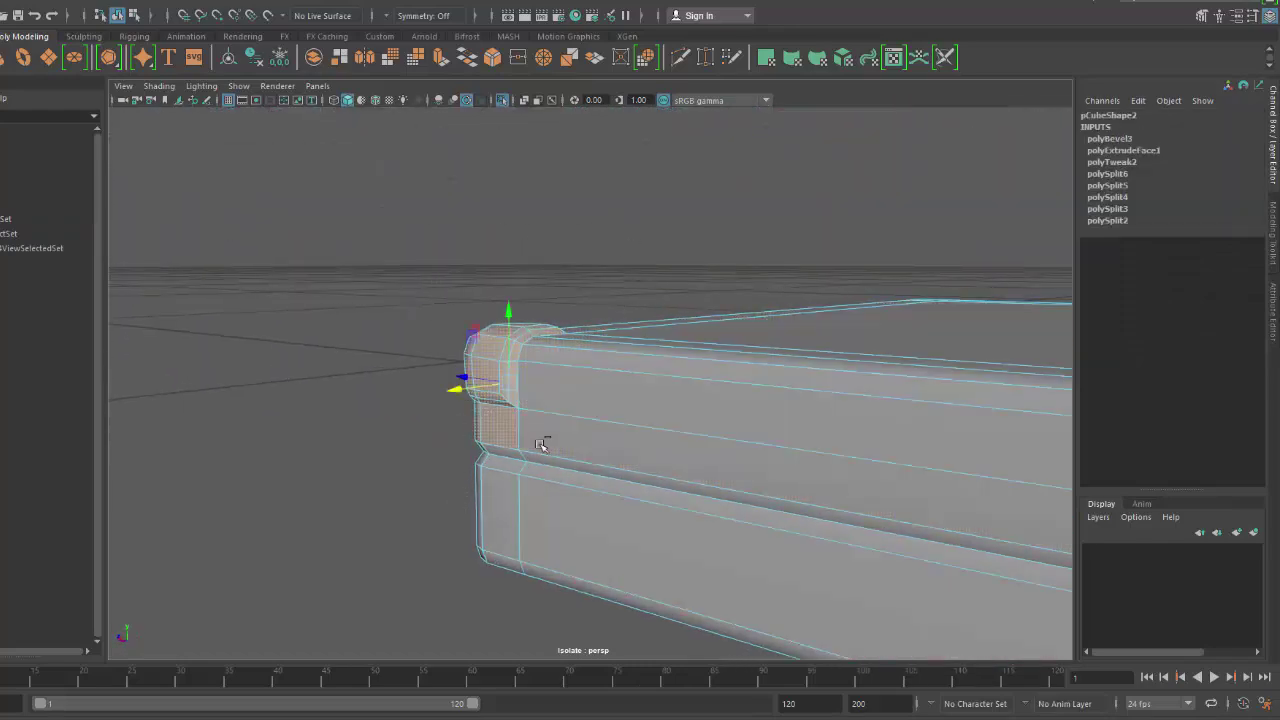
left_click_drag(563, 523, 680, 537, "alt")
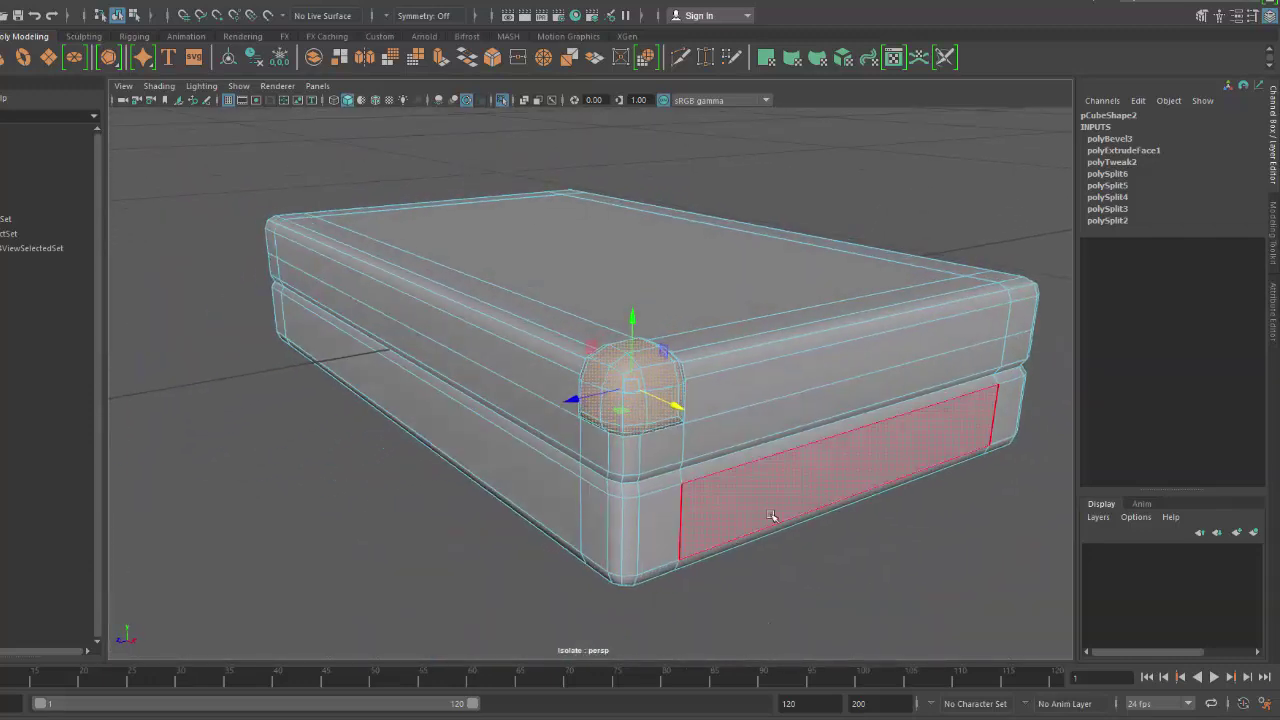
key("4")
scroll(860, 520, "down", 3)
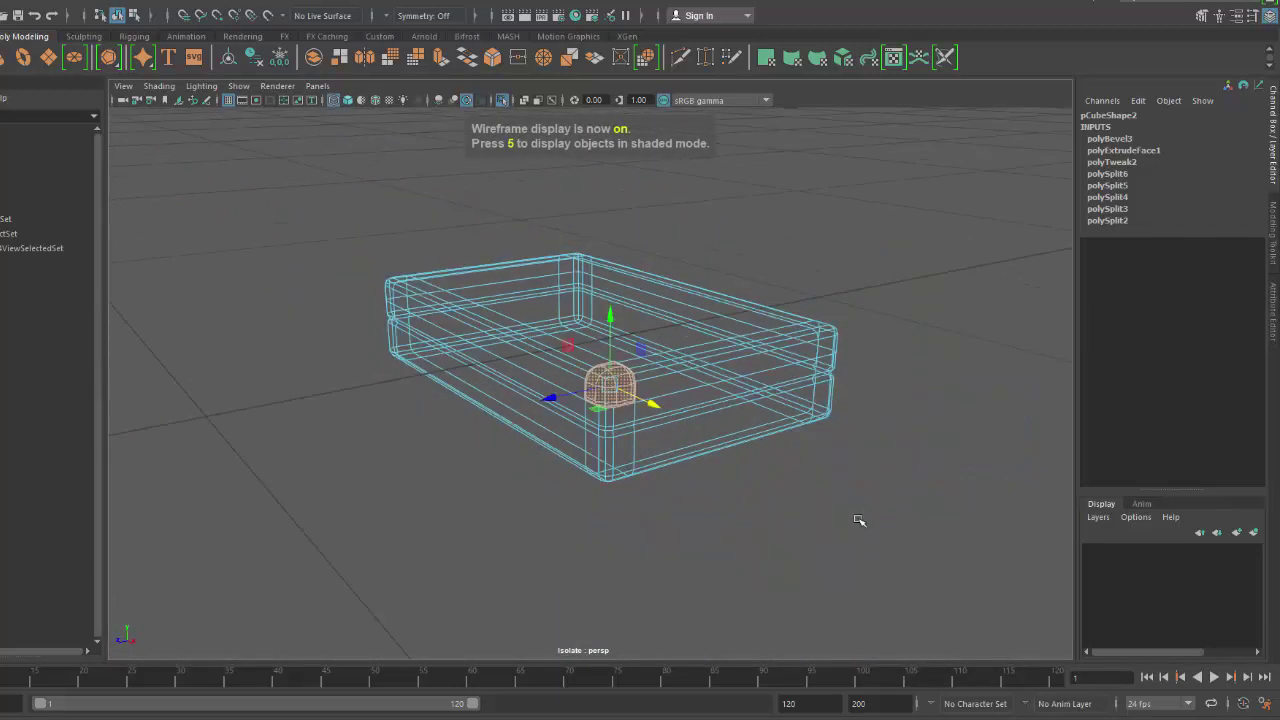
scroll(820, 490, "up", 2)
scroll(794, 471, "down", 2)
left_click_drag(264, 134, 1080, 610)
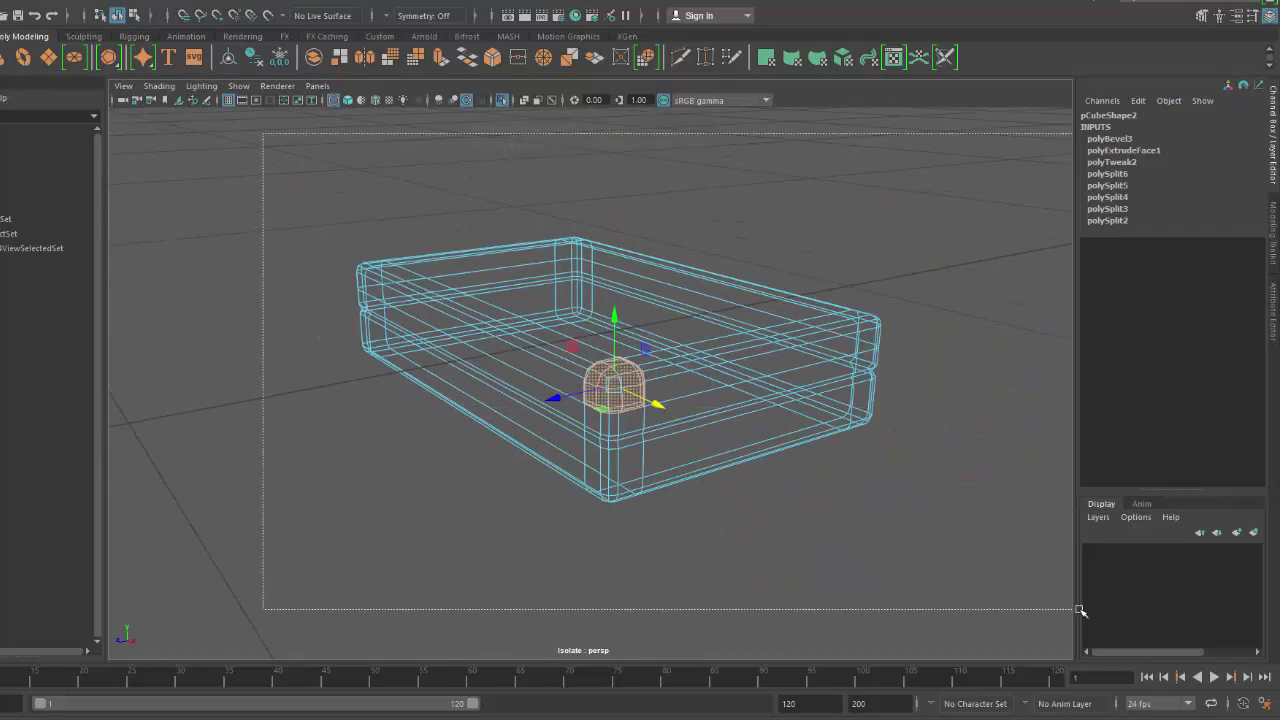
scroll(880, 510, "up", 3)
left_click_drag(869, 529, 1058, 513, "alt")
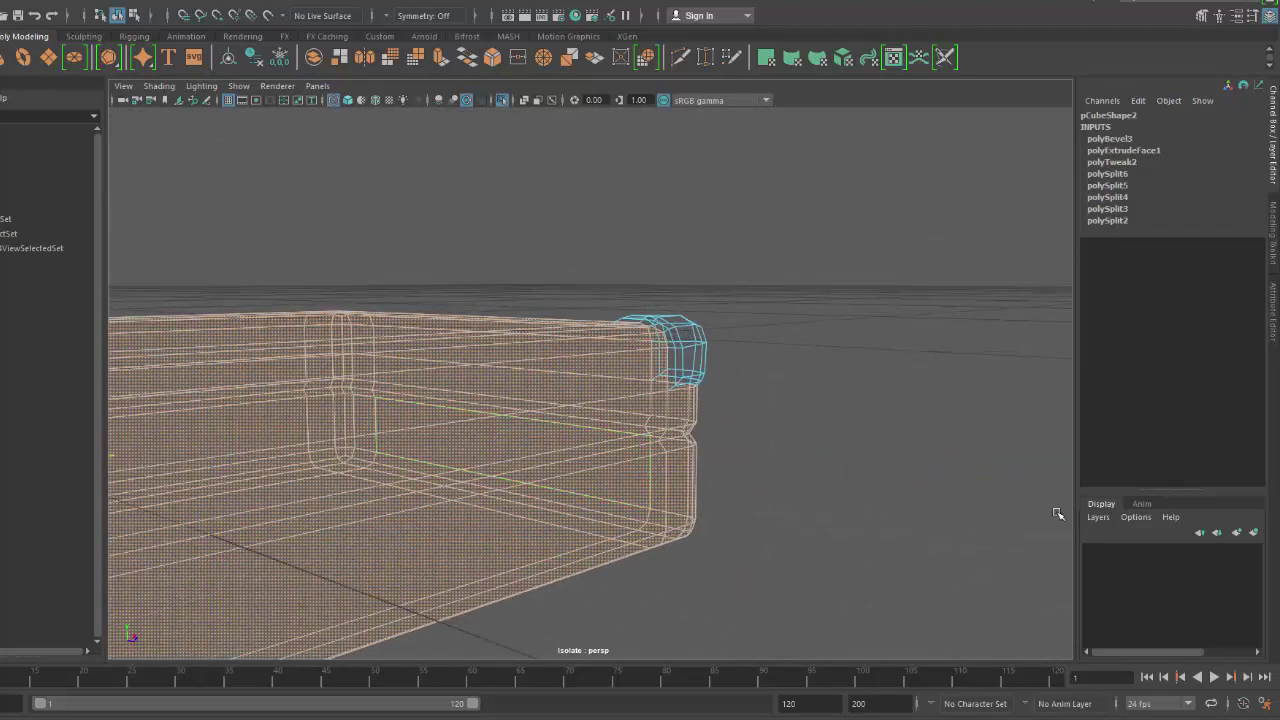
key("Delete")
key("5")
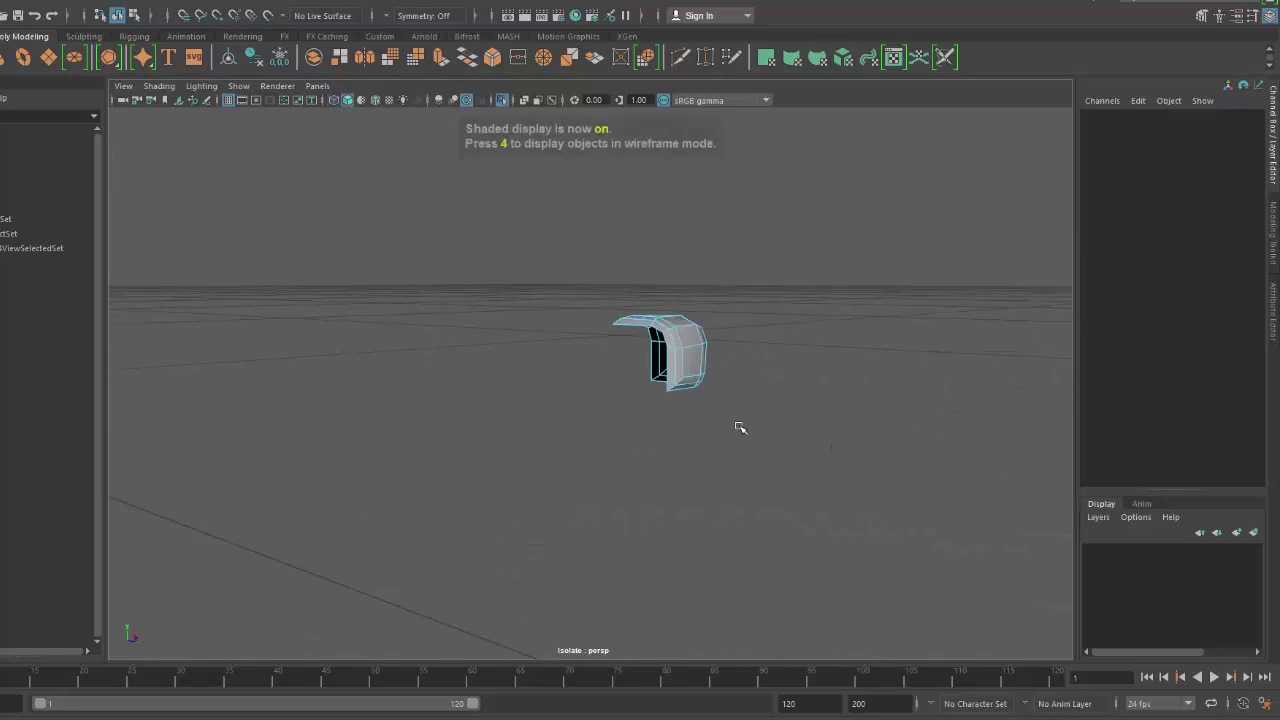
Return the corner cap to object mode, turn off isolation, and set its Translate Z to 0.
scroll(737, 426, "down", 5)
left_click_drag(666, 446, 581, 447, "alt")
right_click_drag(600, 383, 909, 214)
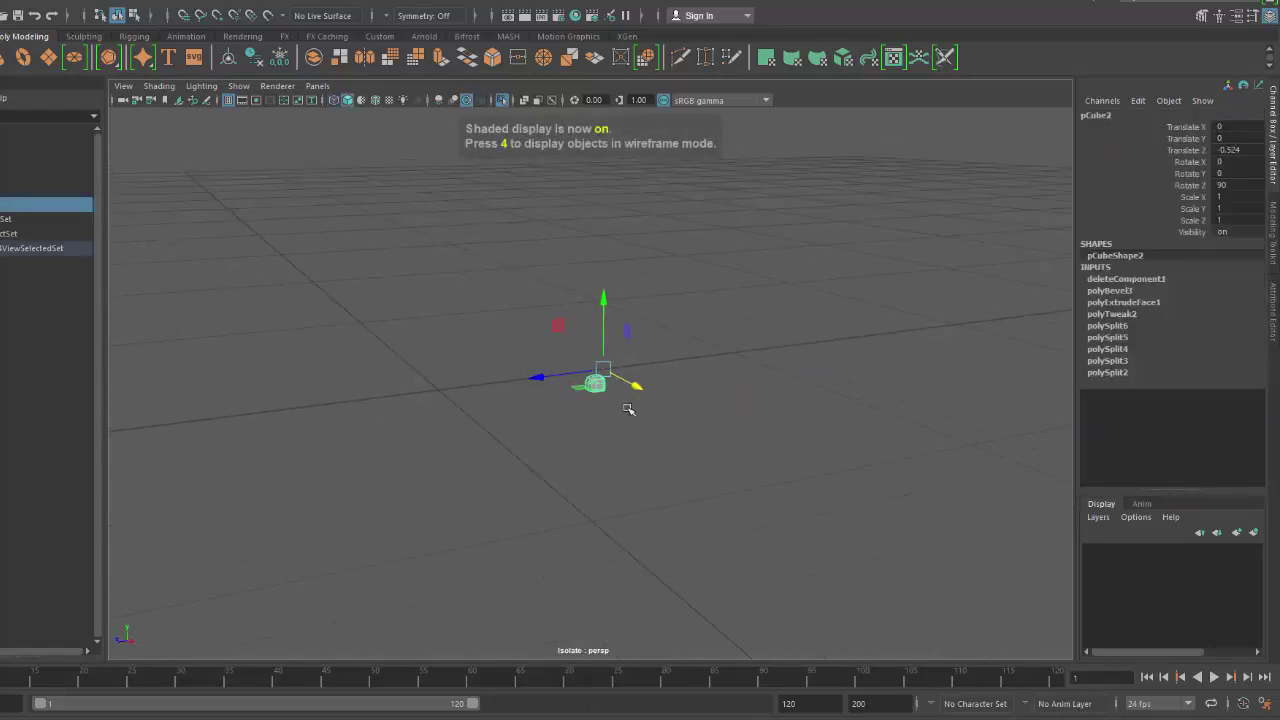
left_click(503, 101)
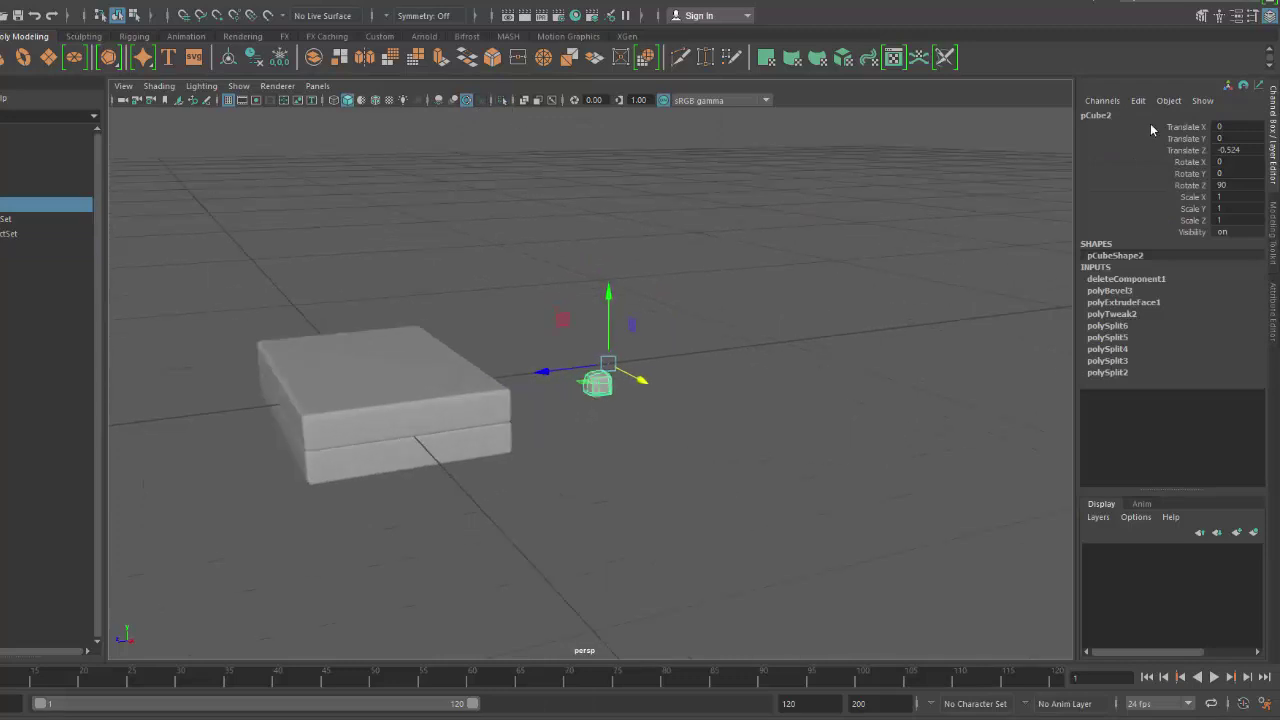
double_click(1236, 149)
type("0")
key("Return")
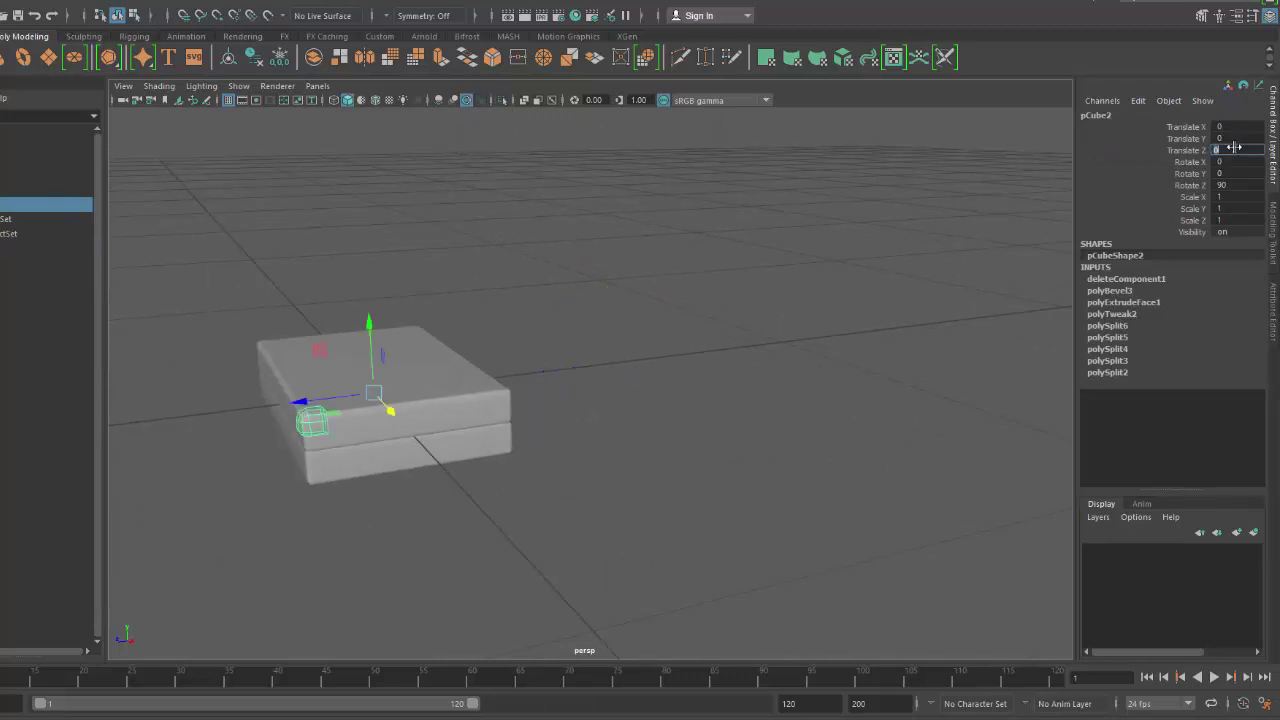
Examine the corner cap's fit on the original suitcase from all sides, including the underside.
left_click_drag(640, 345, 610, 410, "alt")
right_click_drag(610, 410, 554, 514, "alt")
middle_click_drag(554, 514, 831, 311, "alt")
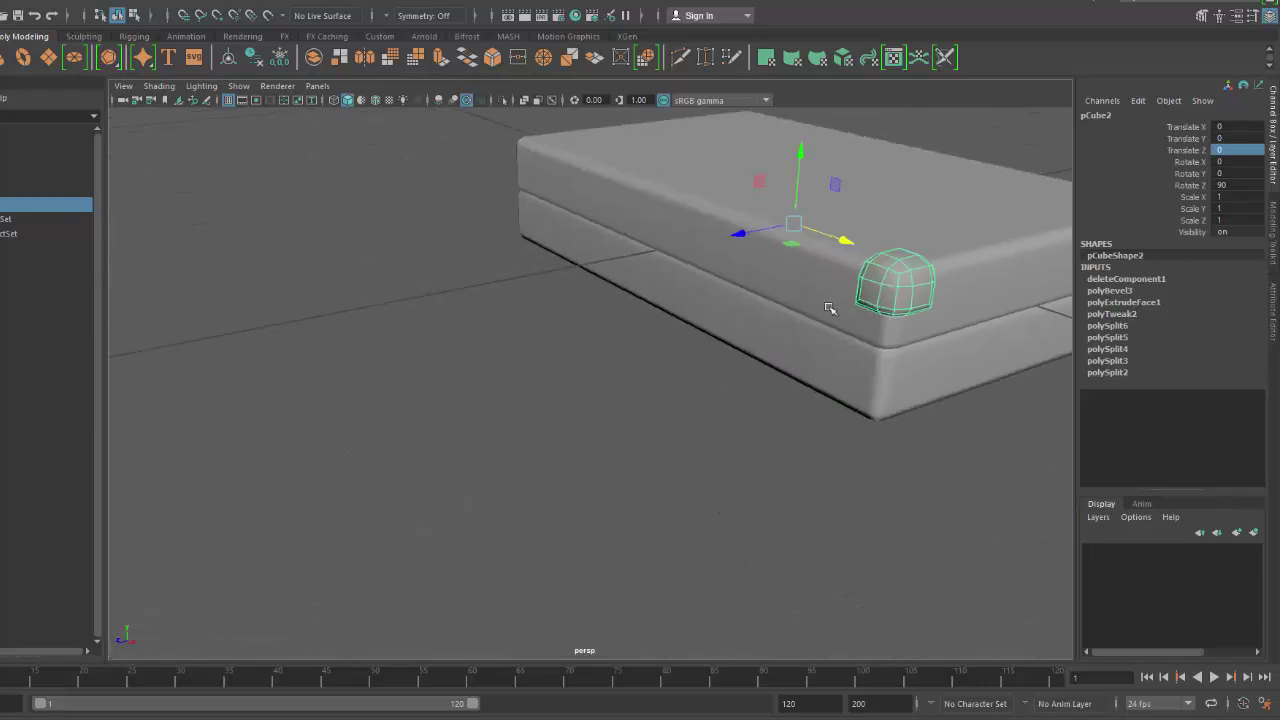
left_click_drag(831, 311, 920, 306, "alt")
middle_click_drag(920, 306, 894, 329, "alt")
left_click_drag(894, 329, 894, 385, "alt")
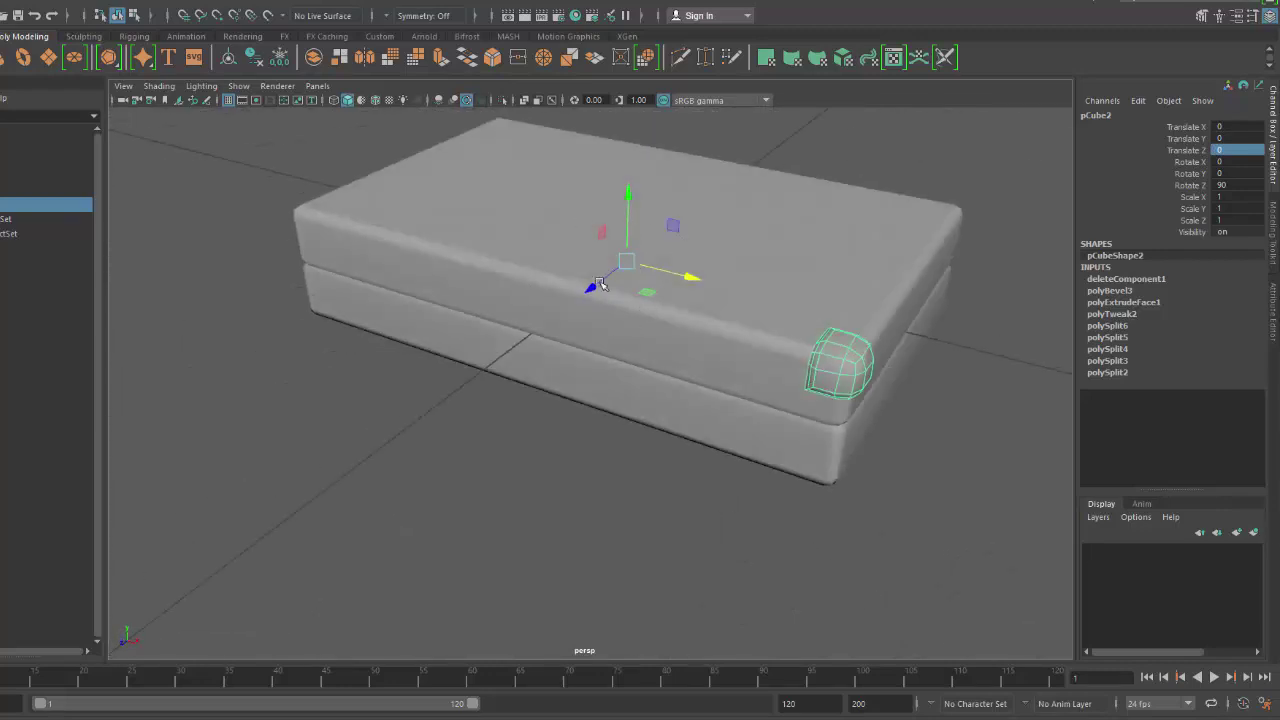
left_click_drag(600, 285, 631, 303, "alt")
left_click(606, 405)
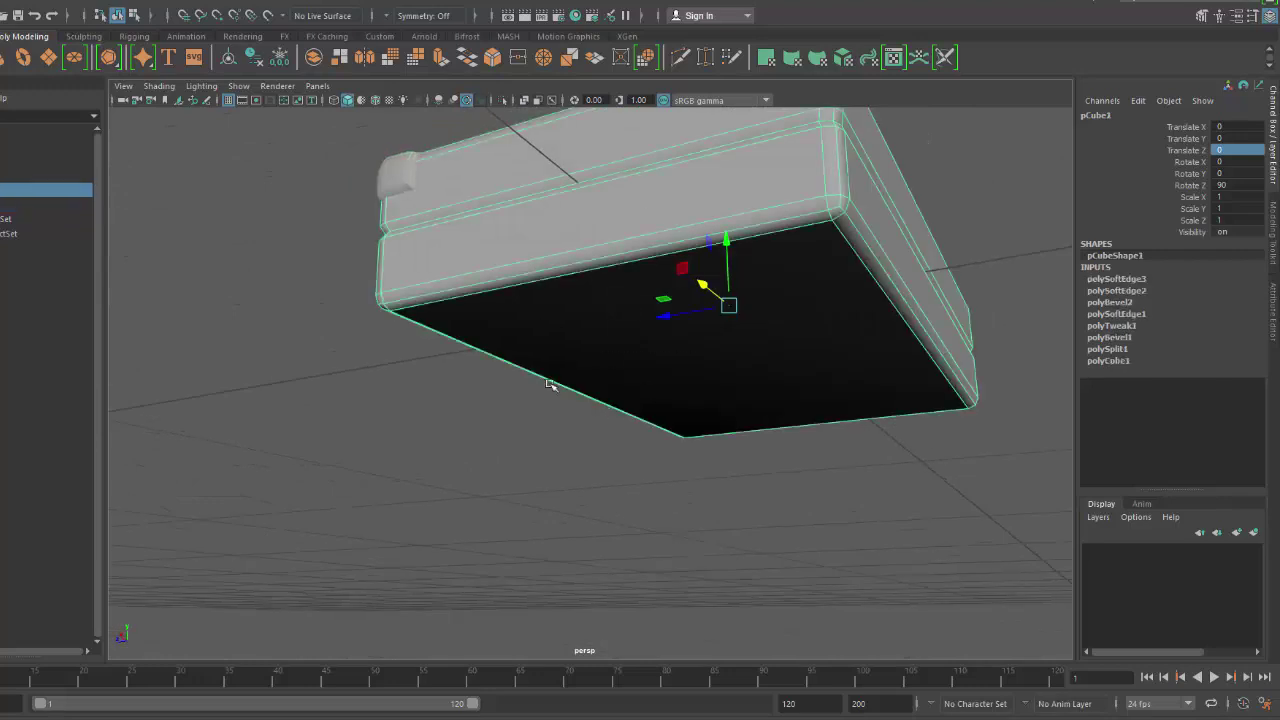
left_click(352, 456)
left_click_drag(352, 456, 630, 346, "alt")
left_click(716, 296)
left_click_drag(716, 296, 758, 374, "alt")
middle_click_drag(758, 374, 616, 336, "alt")
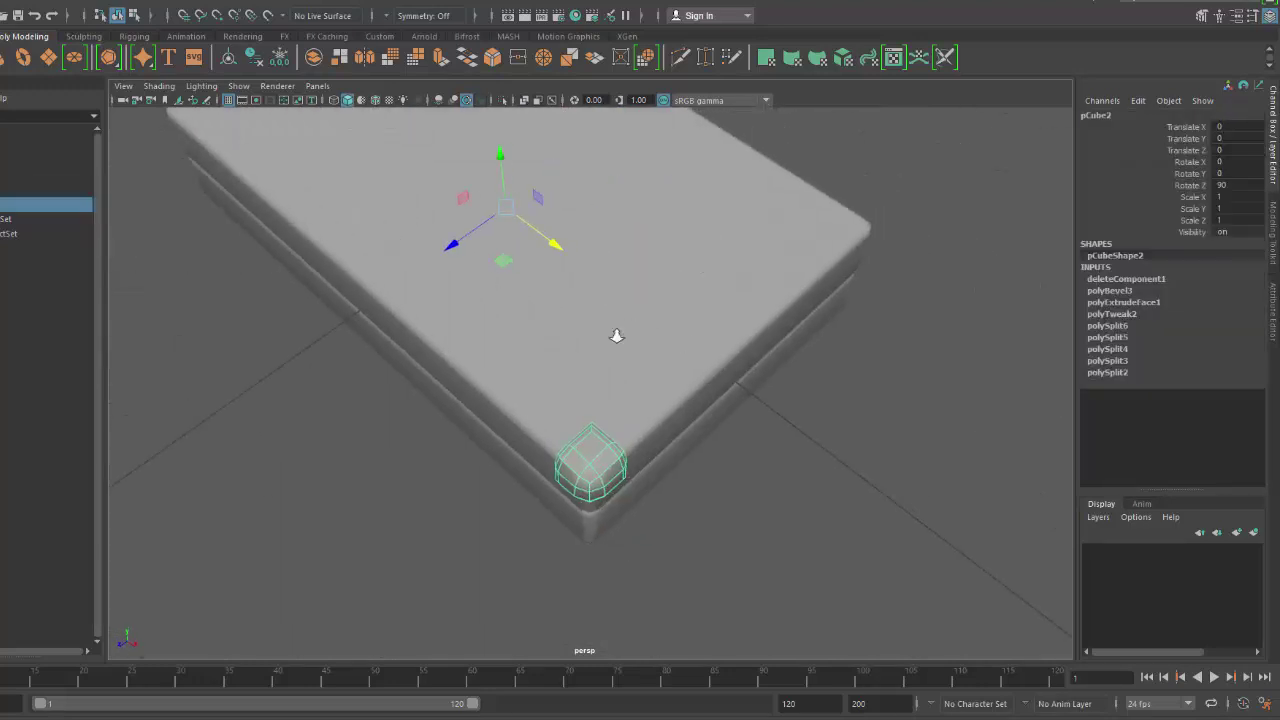
right_click_drag(617, 336, 652, 368, "alt")
mouse_move(652, 368)
left_mouse_down("alt")
mouse_move(628, 340)
mouse_move(653, 392)
left_mouse_up("alt")
left_click_drag(781, 377, 873, 414, "alt")
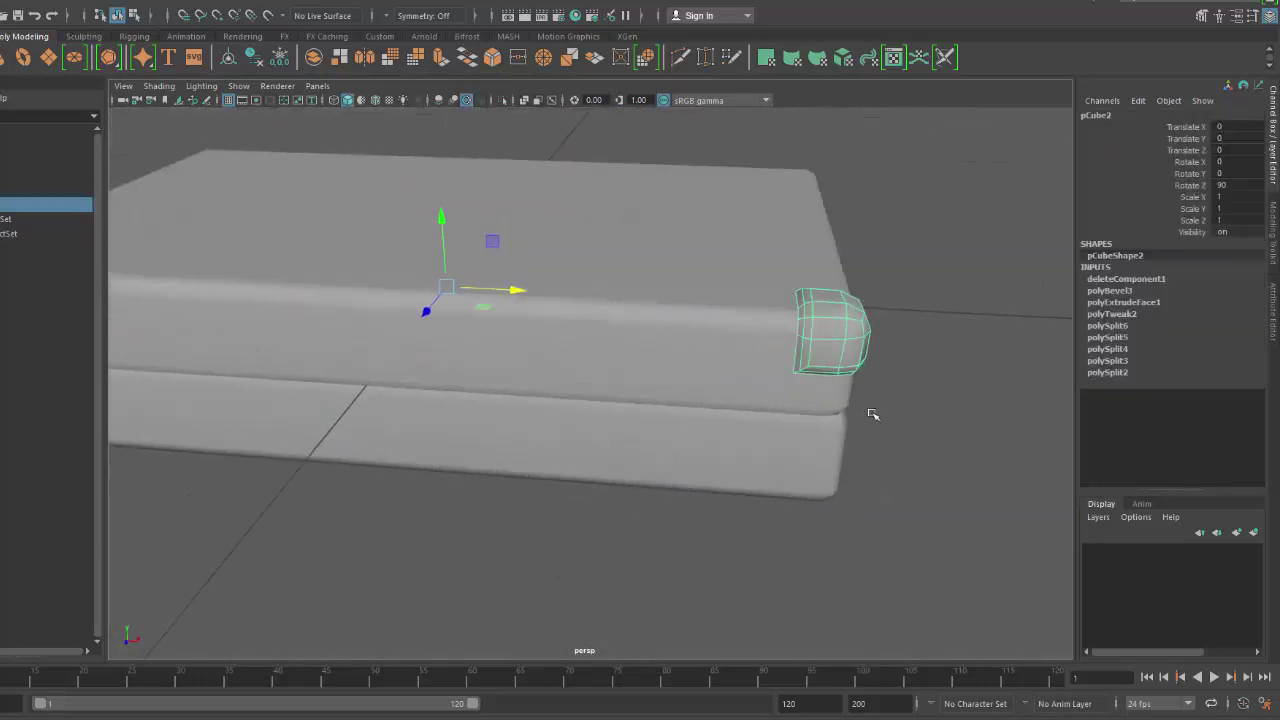
right_click_drag(873, 414, 664, 354, "alt")
left_click_drag(577, 364, 650, 391, "alt")
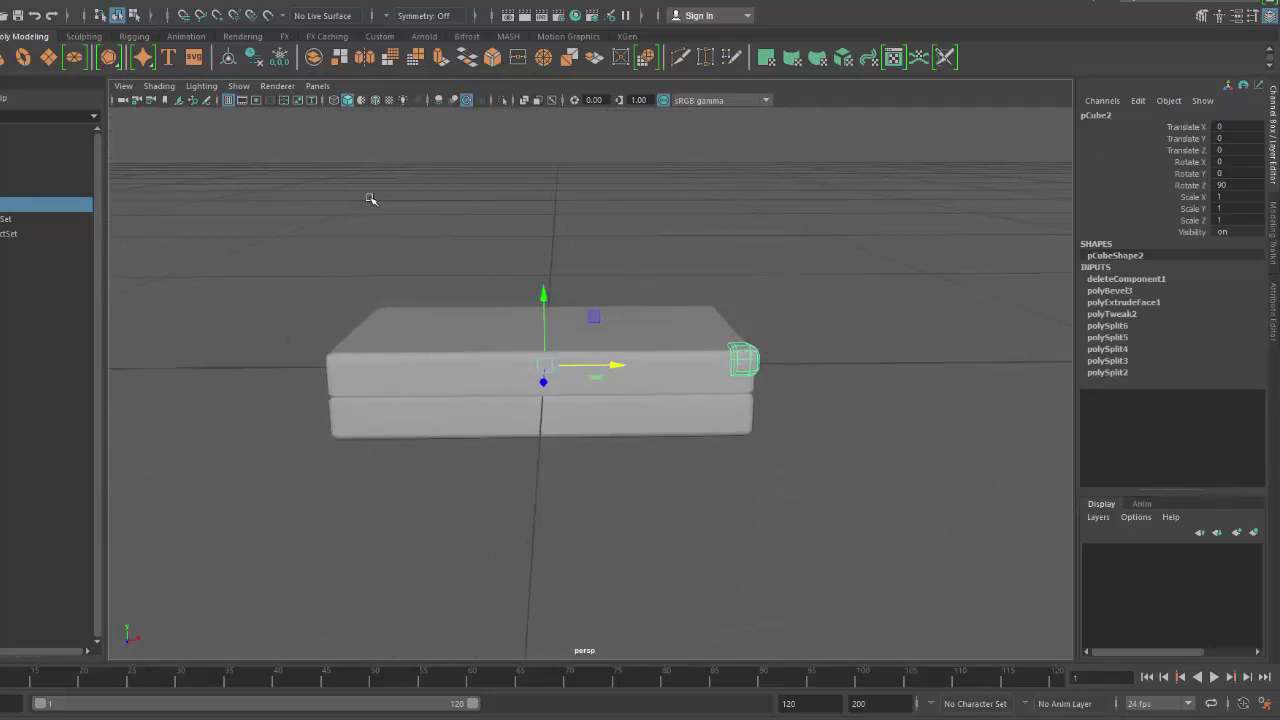
left_click_drag(724, 443, 297, 206, "alt")
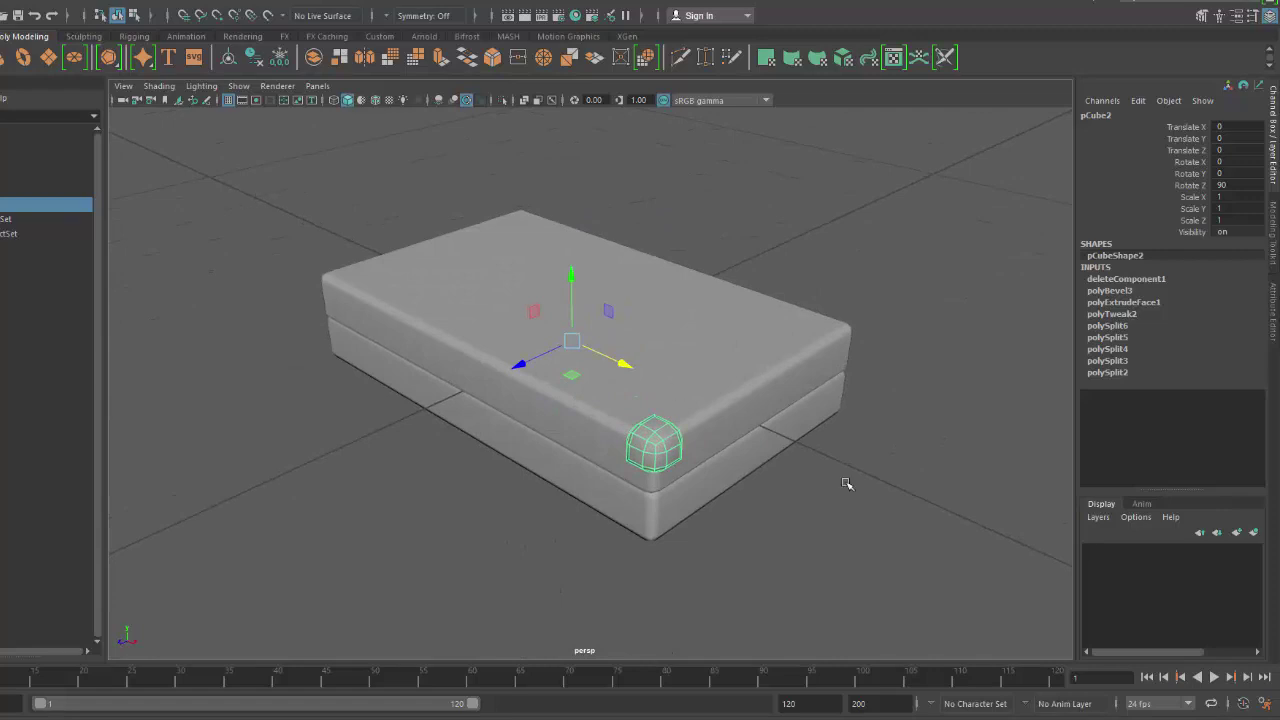
right_click_drag(753, 494, 820, 520, "alt")
middle_click_drag(820, 520, 746, 486, "alt")
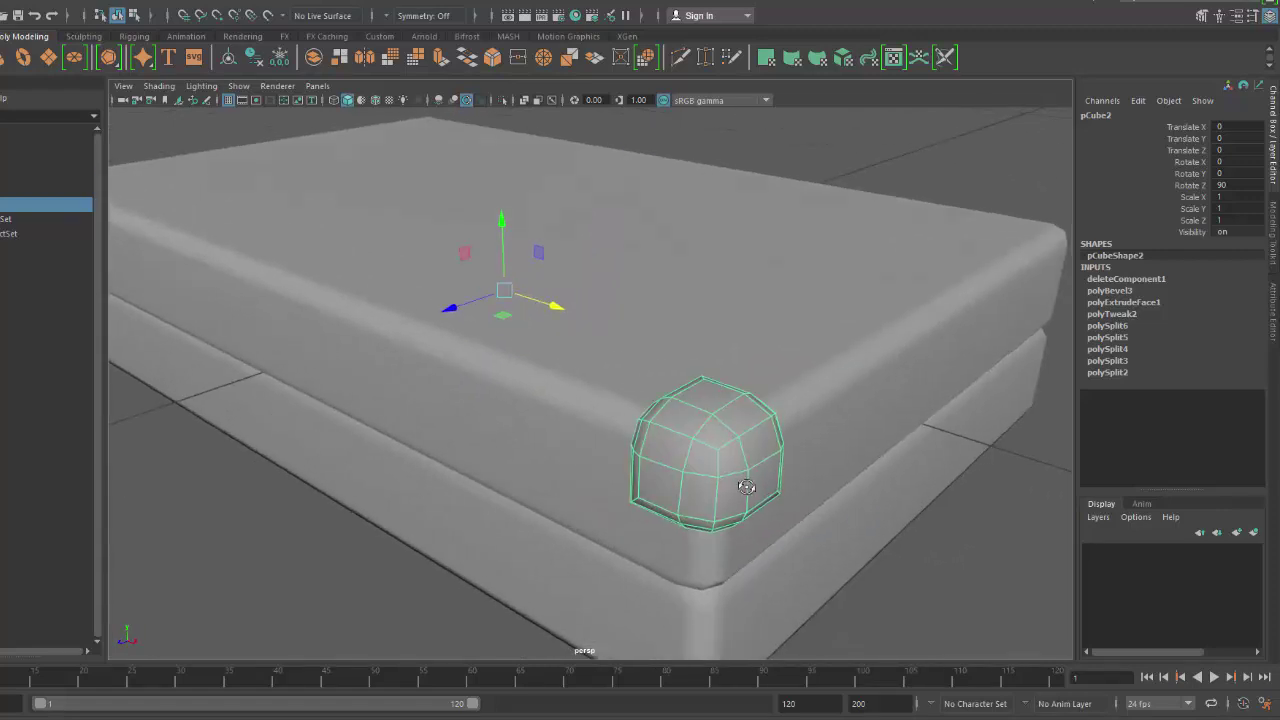
left_click_drag(746, 486, 805, 492, "alt")
left_click(983, 529)
left_click(571, 294)
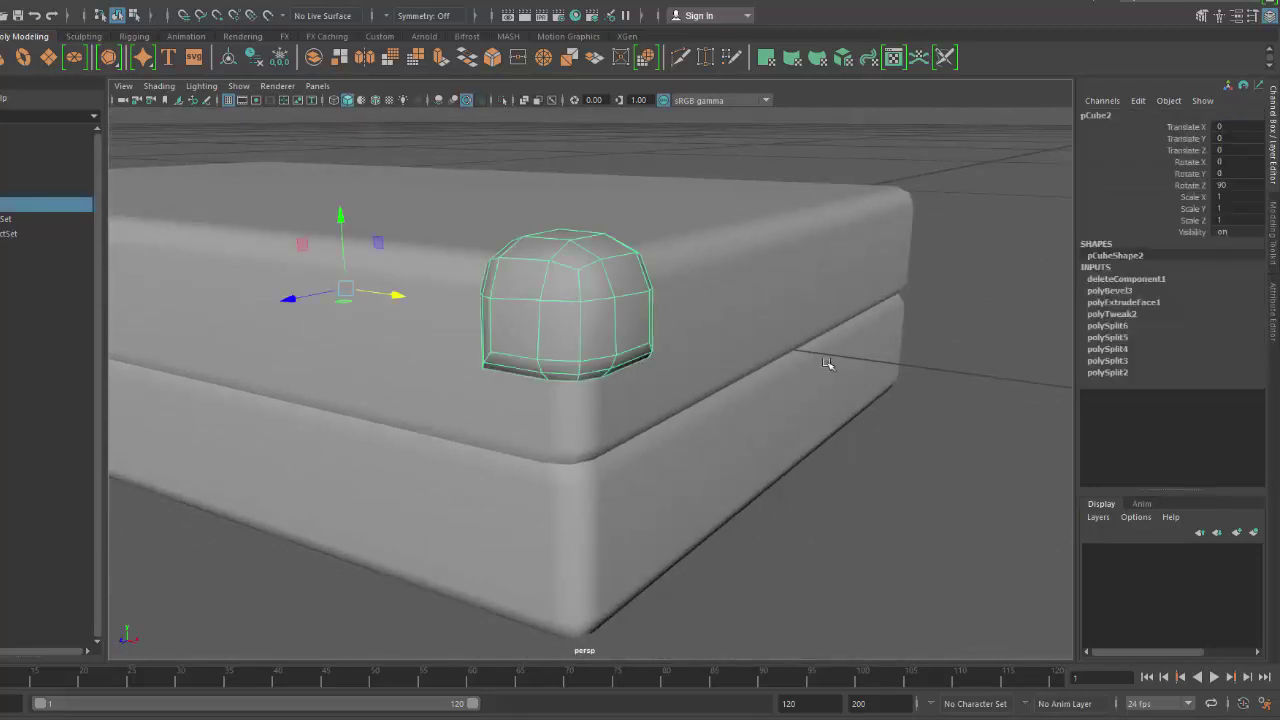
Soften the edges of the corner cap and check its shading on the suitcase.
right_click(943, 362, "shift")
right_click_drag(945, 363, 1062, 369, "shift")
left_click(736, 432)
left_click_drag(709, 445, 645, 397, "alt")
left_click(947, 480)
scroll(909, 511, "down", 5)
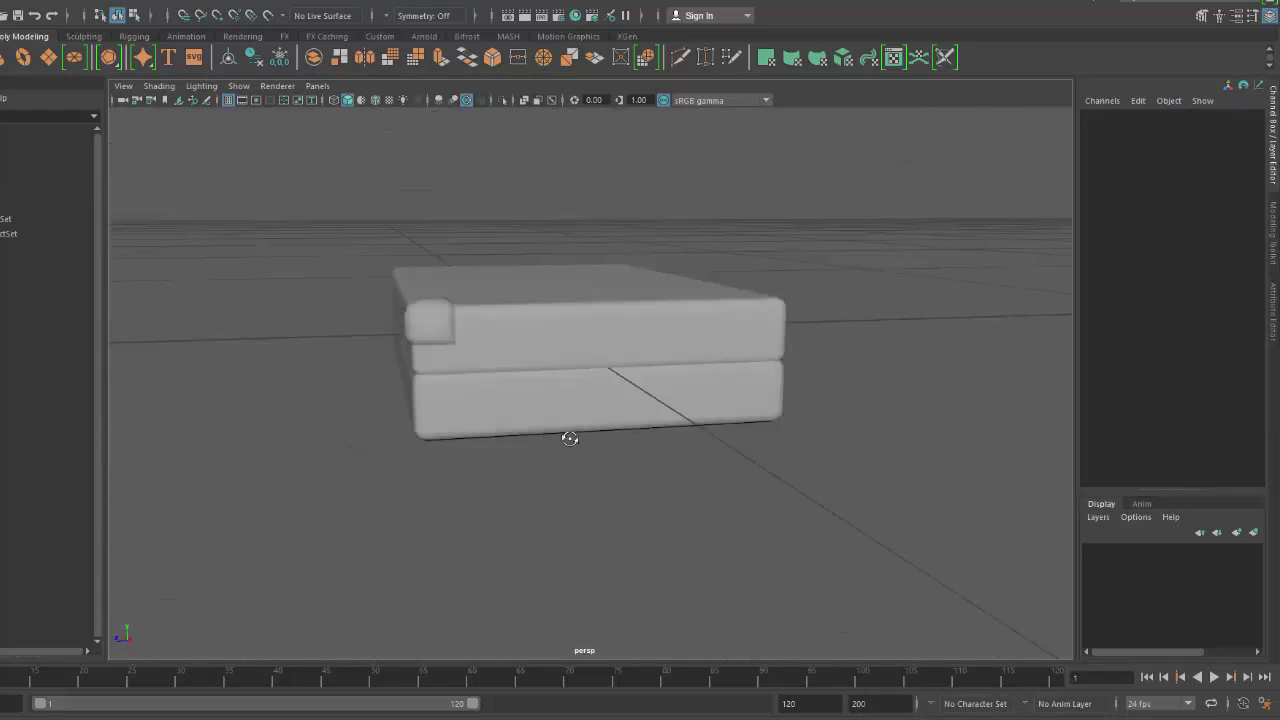
scroll(645, 397, "up", 3)
left_click(645, 397)
scroll(714, 434, "up", 4)
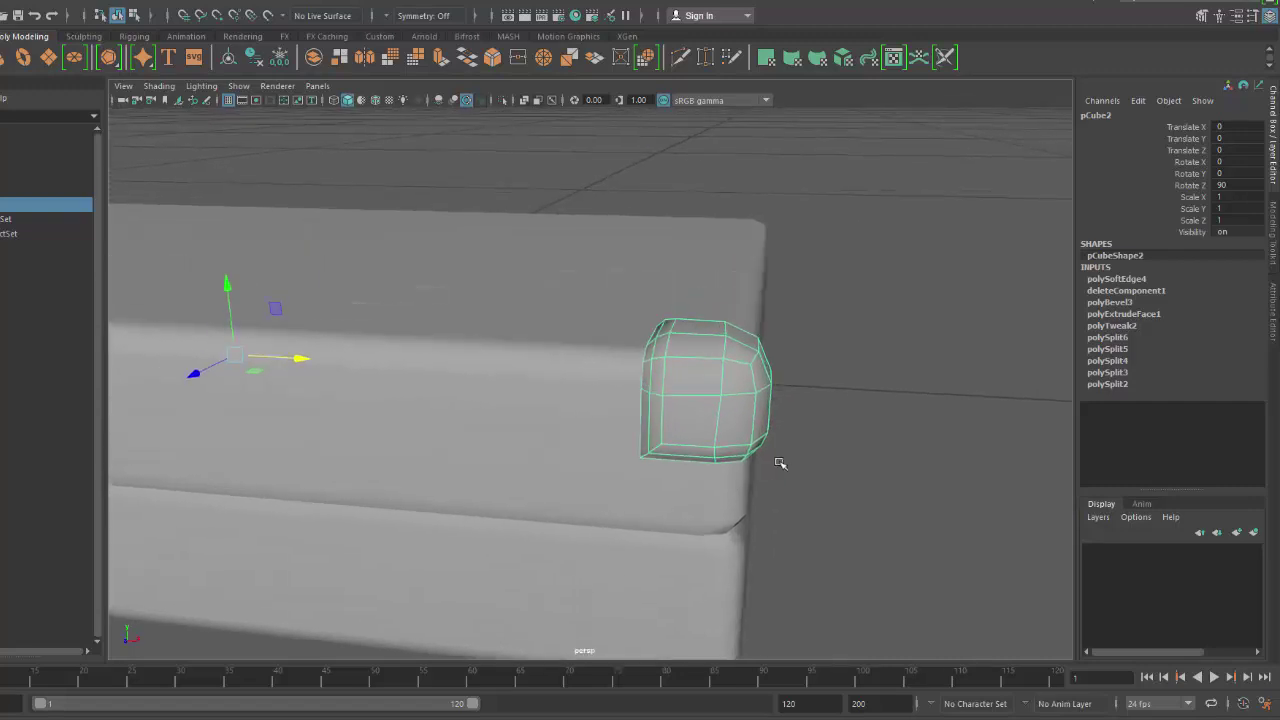
Bevel the short edges at the sharp rim corners of the corner cap and adjust the bevel fraction.
right_click_drag(680, 398, 609, 323)
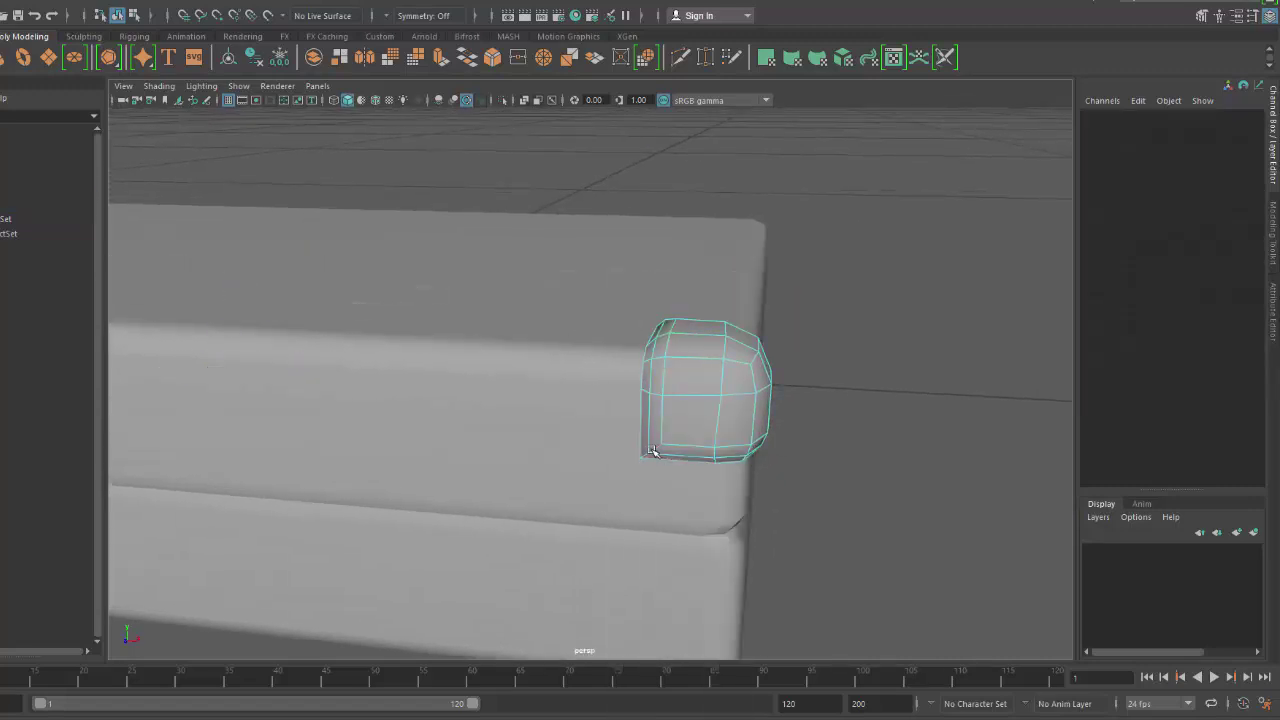
left_click(651, 455)
left_click_drag(655, 459, 738, 486, "alt")
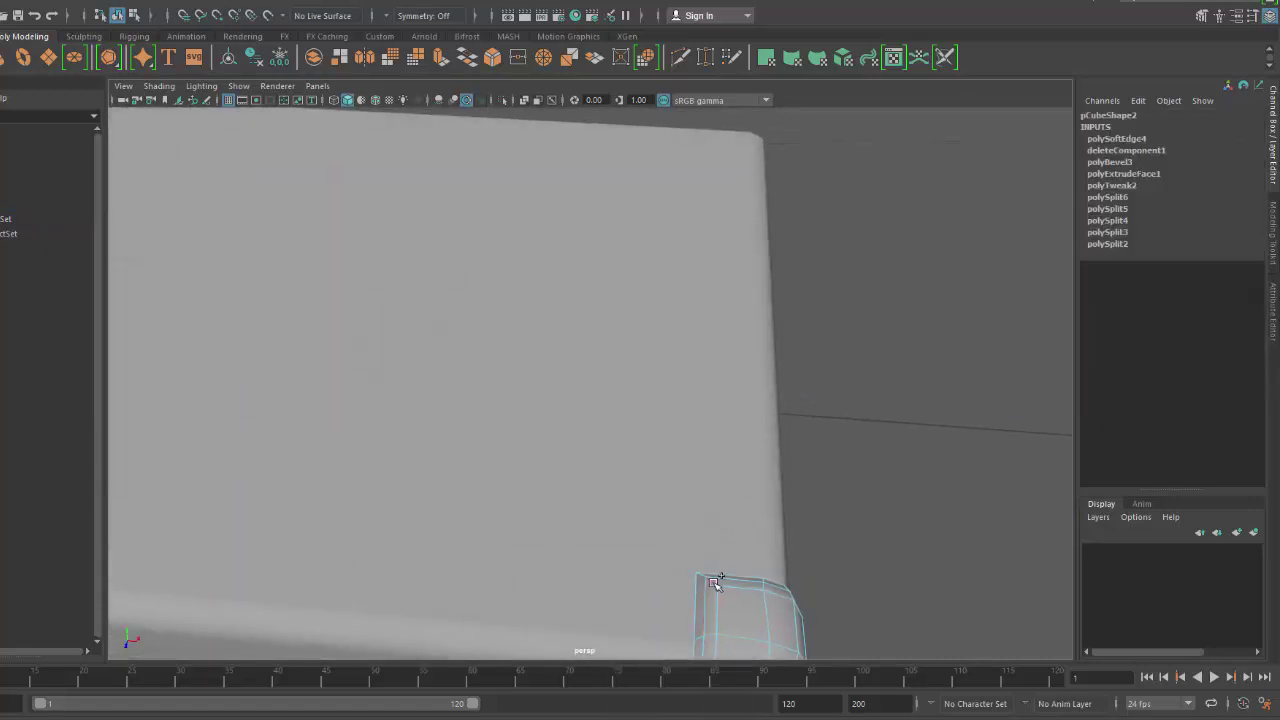
left_click(713, 581, "shift")
left_click_drag(662, 561, 526, 500, "alt")
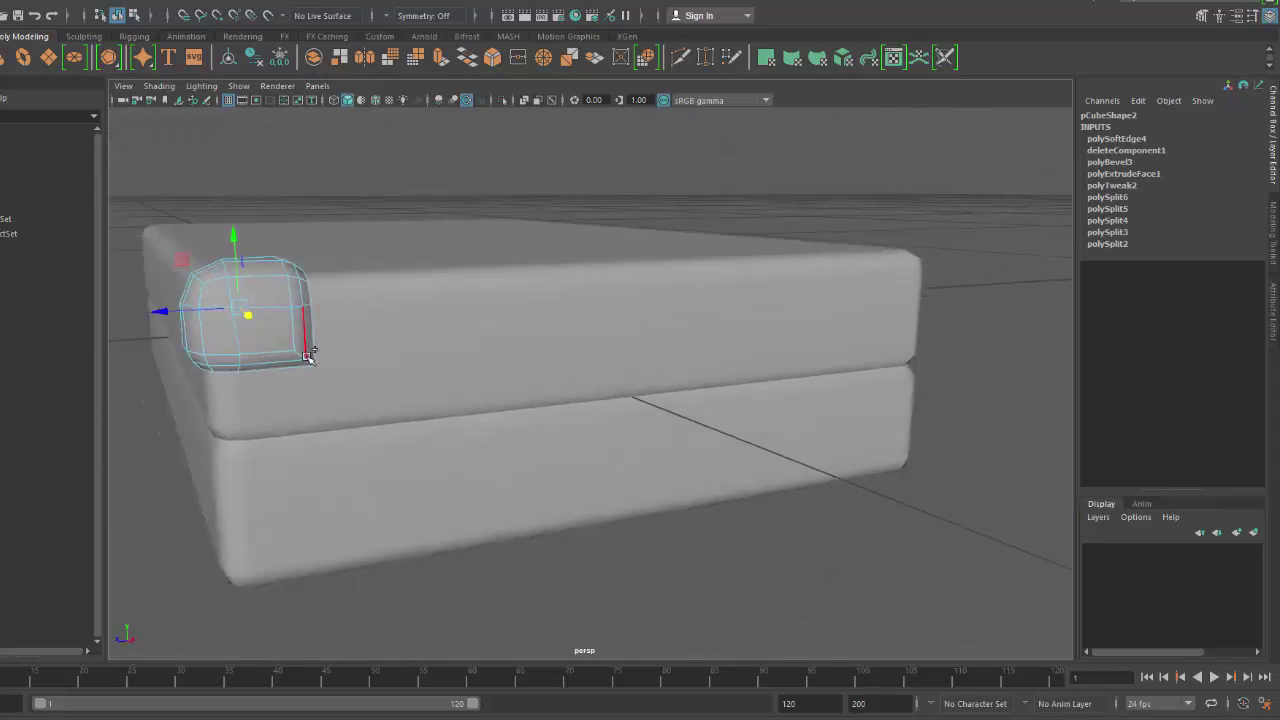
left_click_drag(354, 394, 480, 390, "alt")
right_click_drag(348, 152, 428, 154, "shift")
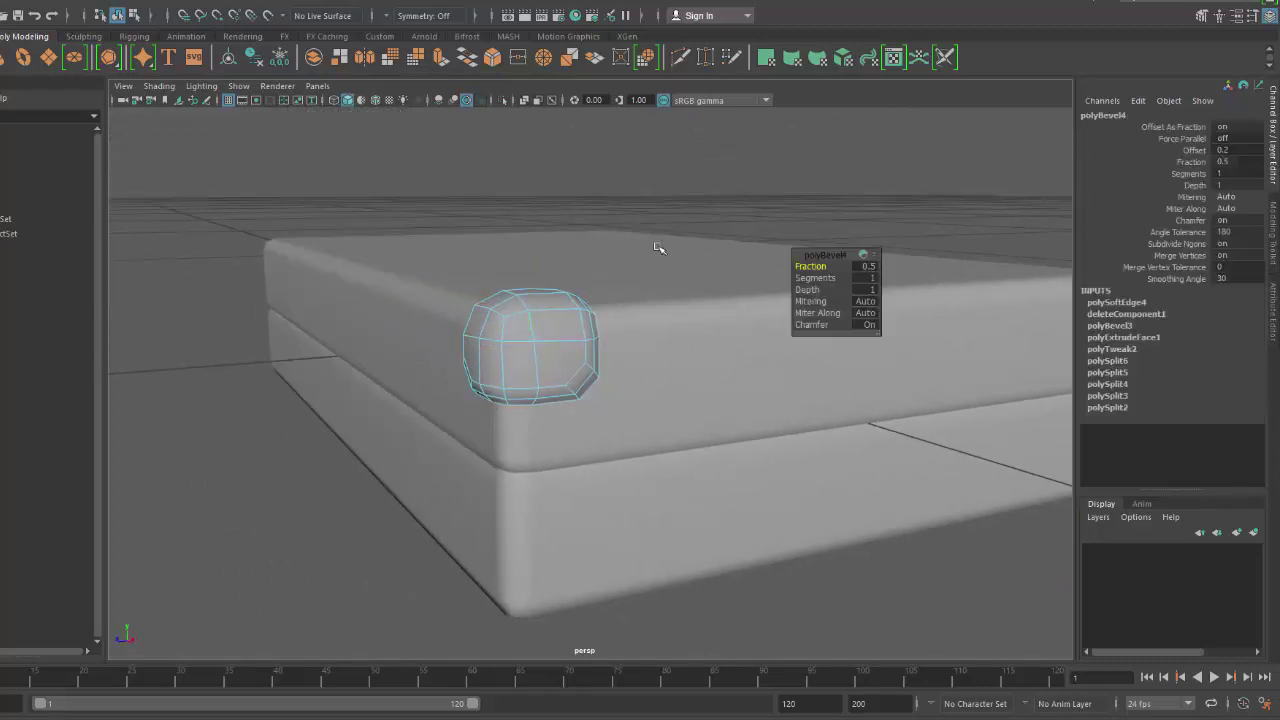
left_click_drag(810, 263, 802, 265)
left_click_drag(678, 263, 666, 300, "alt")
Return the bevelled corner cap to object mode and soften its edges again.
right_click_drag(597, 326, 782, 151)
left_click(782, 151)
left_click_drag(755, 405, 830, 382, "alt")
left_click(830, 382)
right_click_drag(830, 382, 900, 440, "shift")
left_click(994, 389)
left_click_drag(994, 389, 870, 386, "alt")
left_click(741, 123)
left_click_drag(741, 123, 521, 257, "alt")
right_click_drag(521, 257, 517, 189)
left_click_drag(517, 189, 606, 311, "alt")
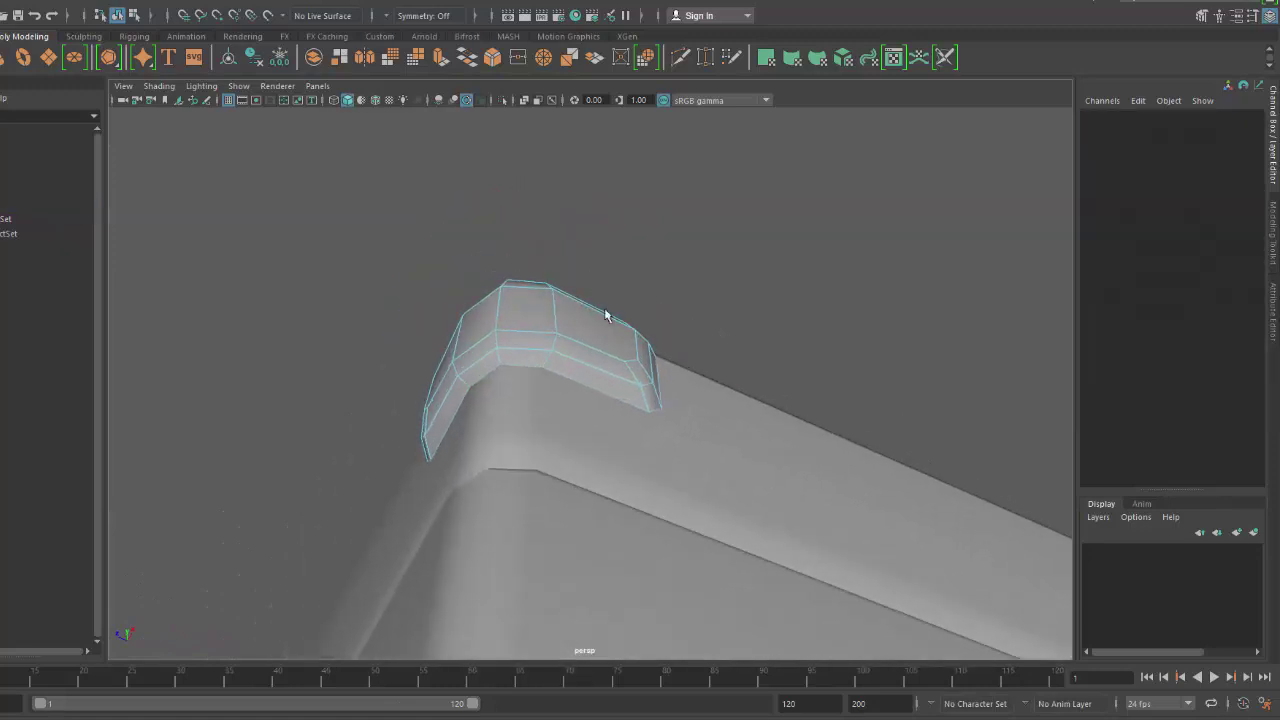
left_click(617, 385)
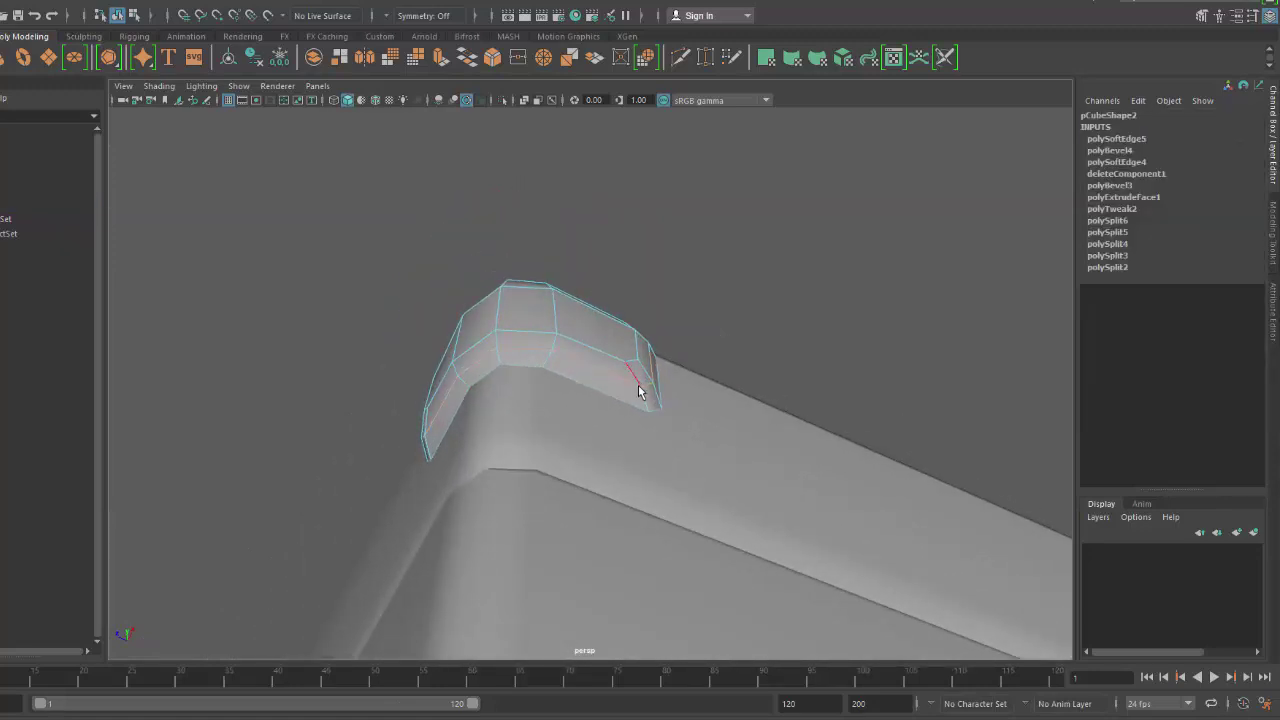
right_click(698, 272, "shift")
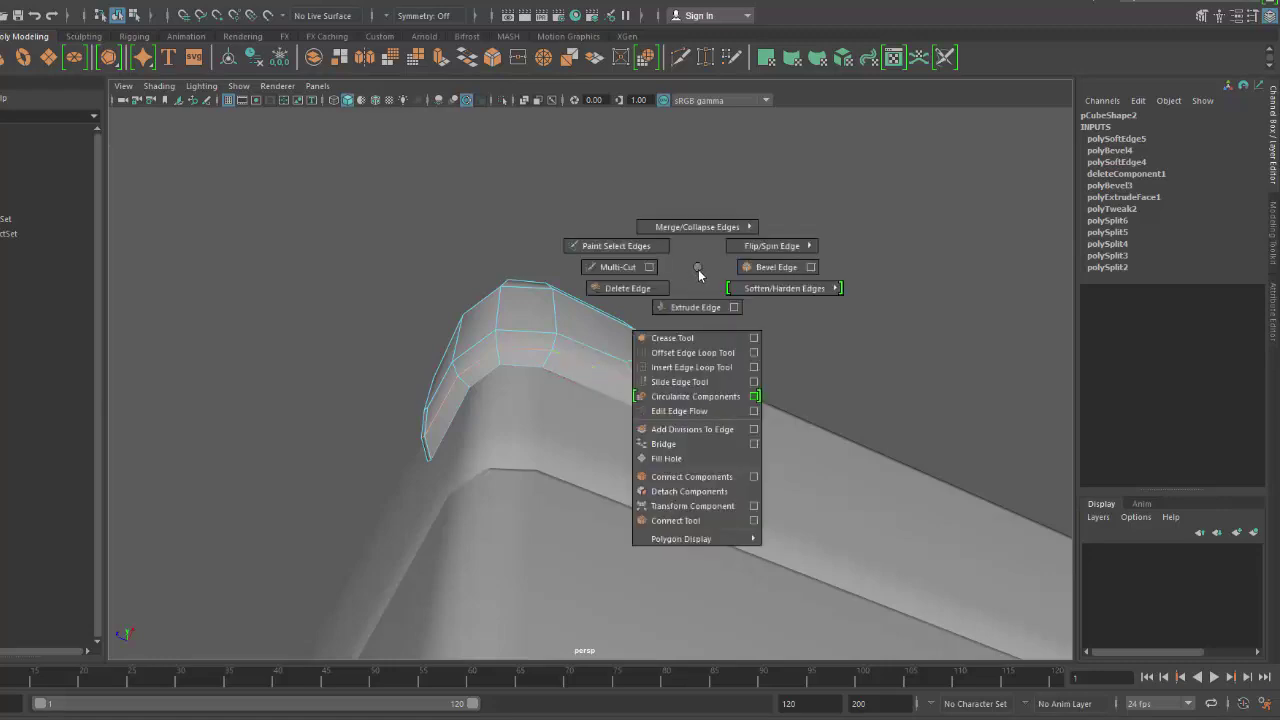
right_click_drag(698, 269, 691, 382, "shift")
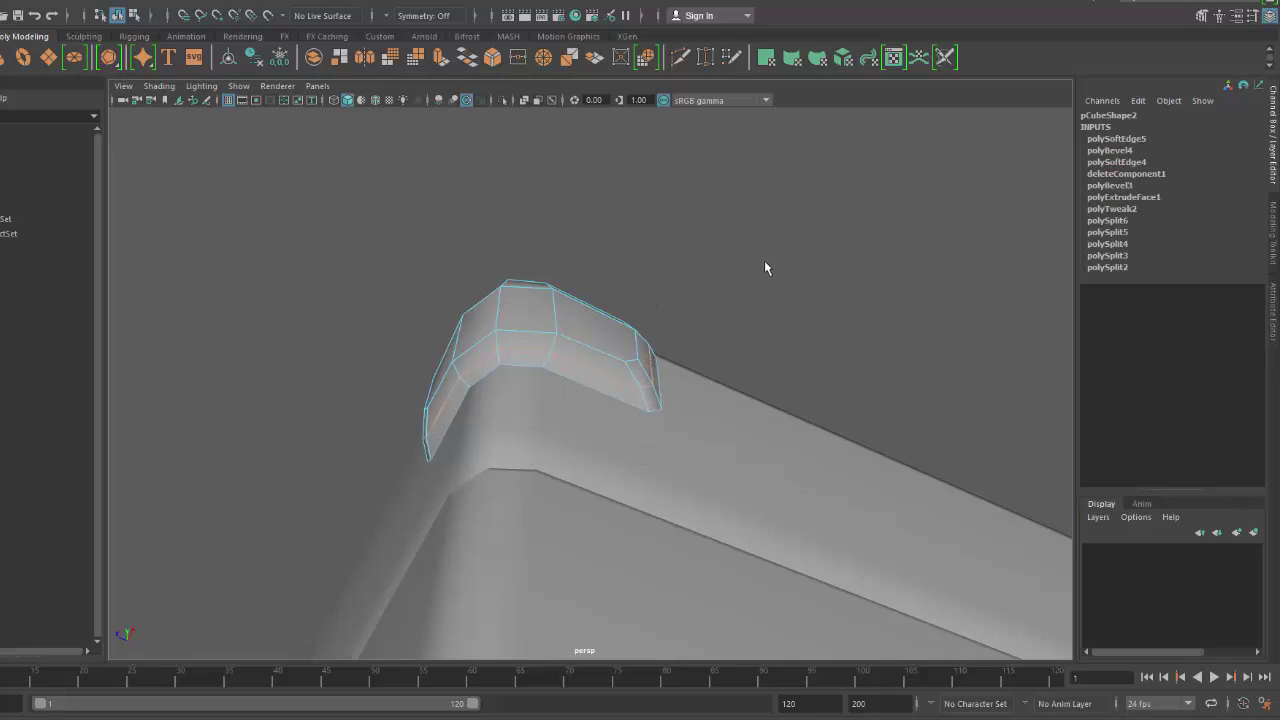
left_click_drag(771, 237, 663, 334, "alt")
left_click(443, 340)
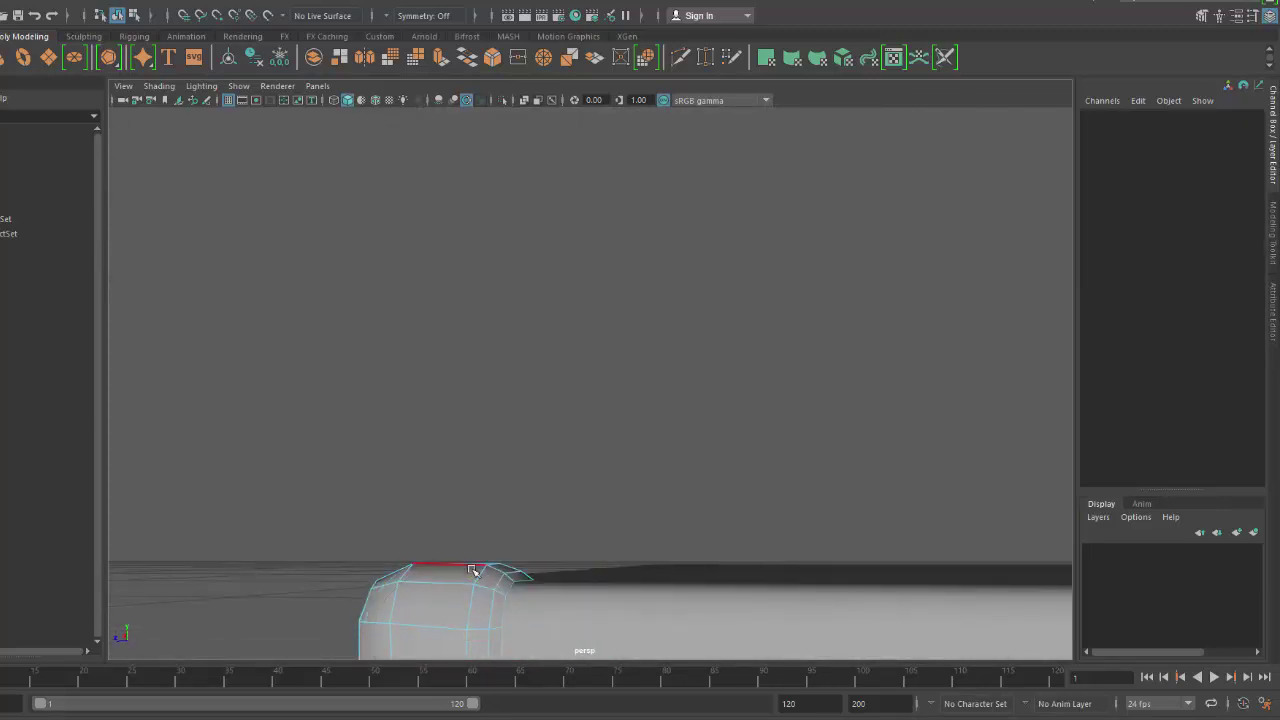
Switch back to object mode and select the whole corner cap.
right_click_drag(472, 568, 617, 377)
left_click(749, 286)
left_click_drag(617, 377, 690, 440, "alt")
right_click_drag(690, 440, 720, 450, "alt")
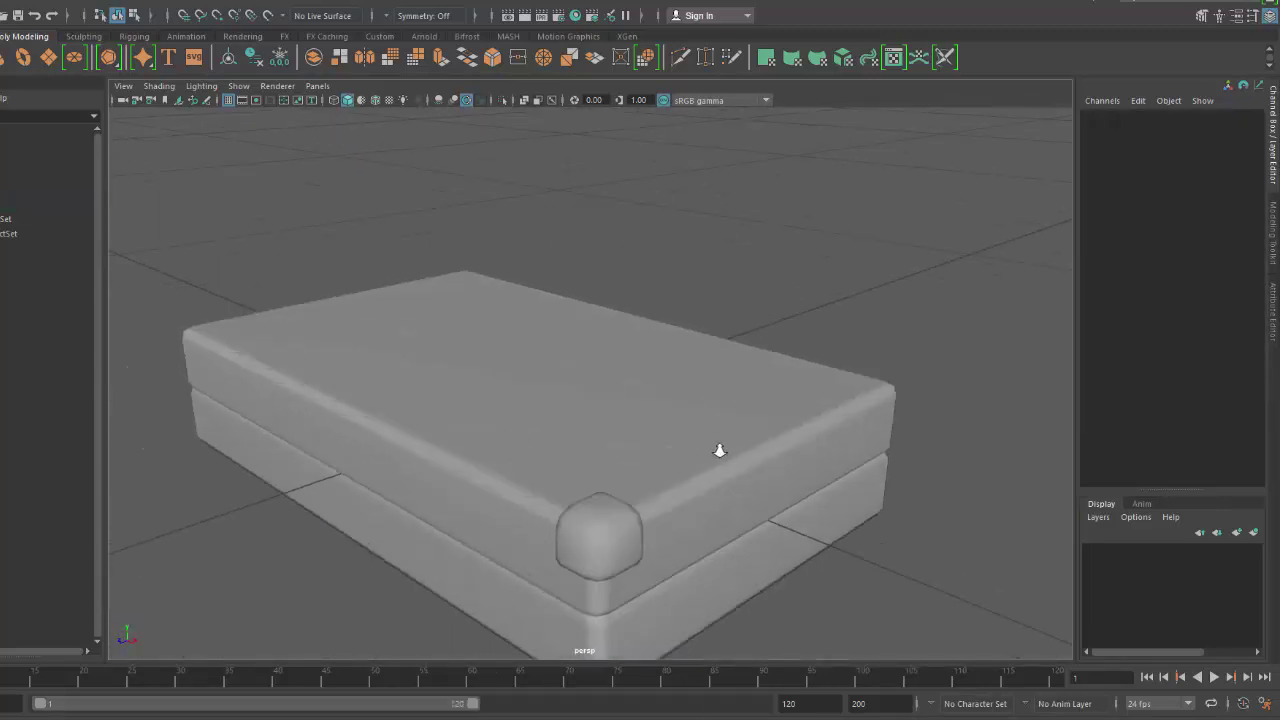
middle_click_drag(720, 450, 740, 362, "alt")
right_click_drag(700, 360, 680, 420, "alt")
left_click(680, 420)
key("q")
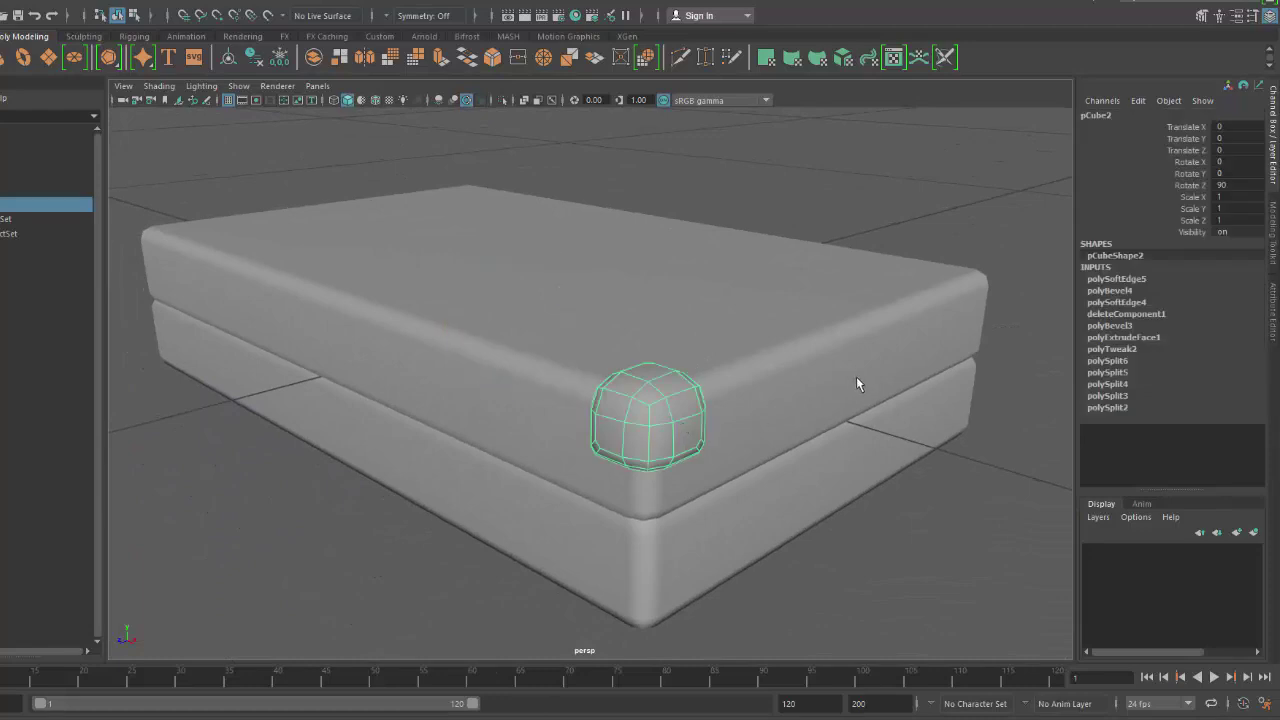
Check the corner cap's pivot at the suitcase's centre and delete the cap's construction history.
right_click_drag(775, 458, 729, 444, "alt")
left_click_drag(729, 444, 771, 451, "alt")
middle_click_drag(720, 427, 888, 456, "alt")
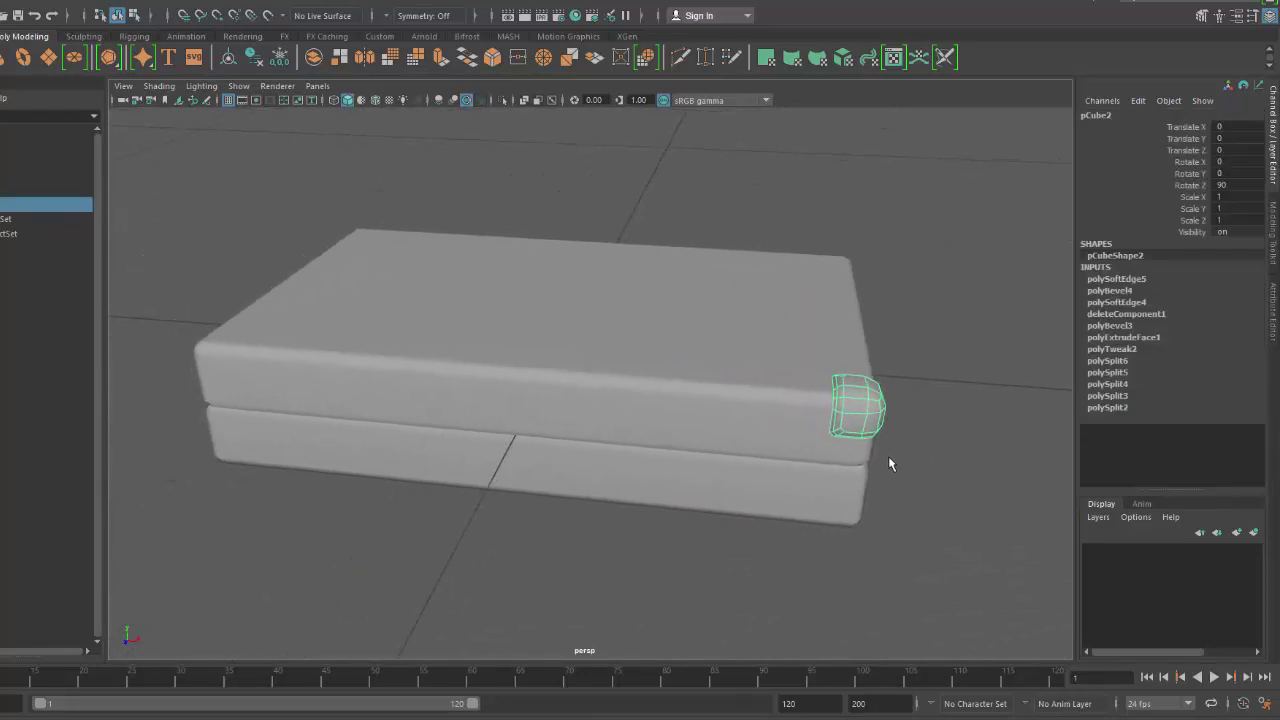
left_click_drag(890, 464, 874, 440, "alt")
key("w")
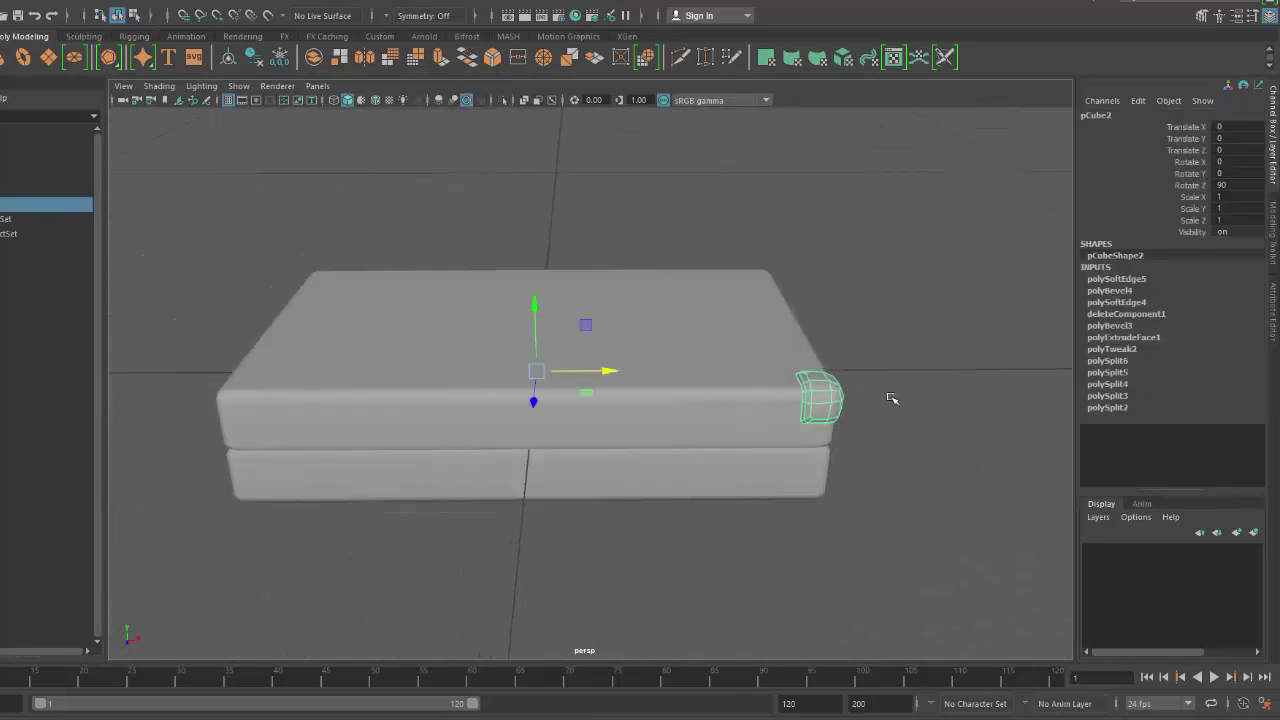
middle_click_drag(889, 396, 898, 441, "alt")
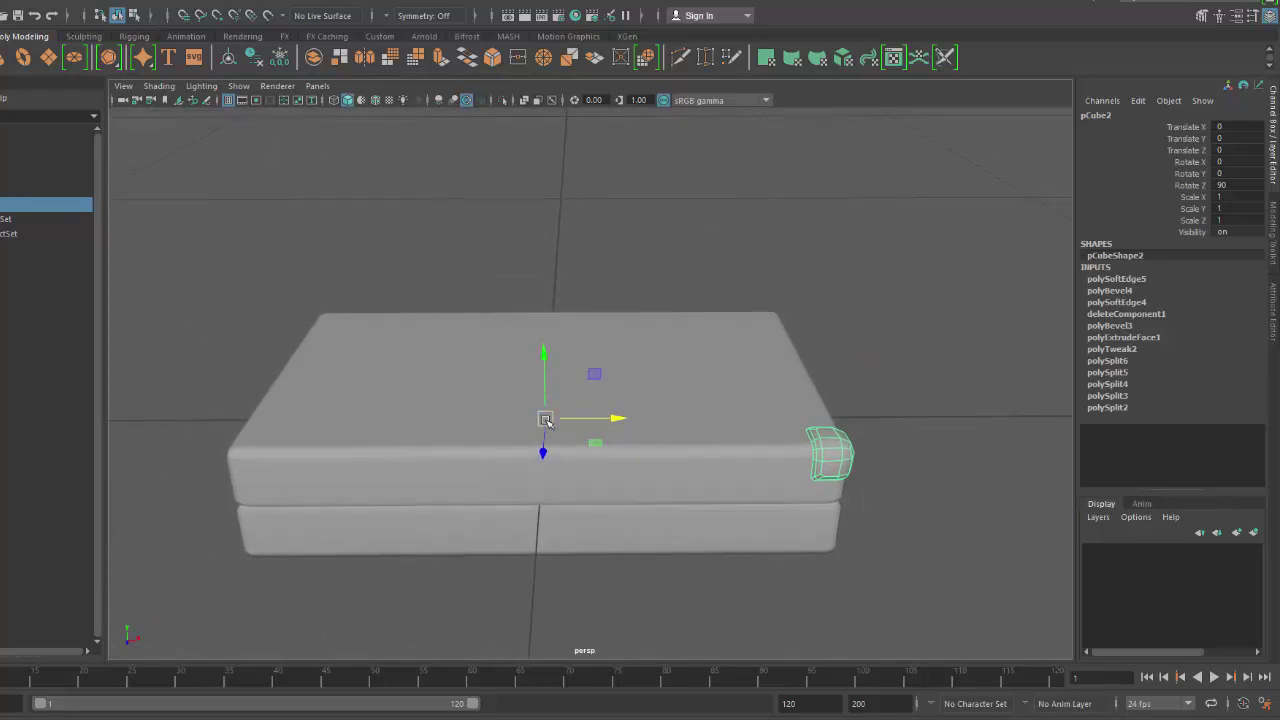
left_click_drag(820, 455, 895, 419, "alt")
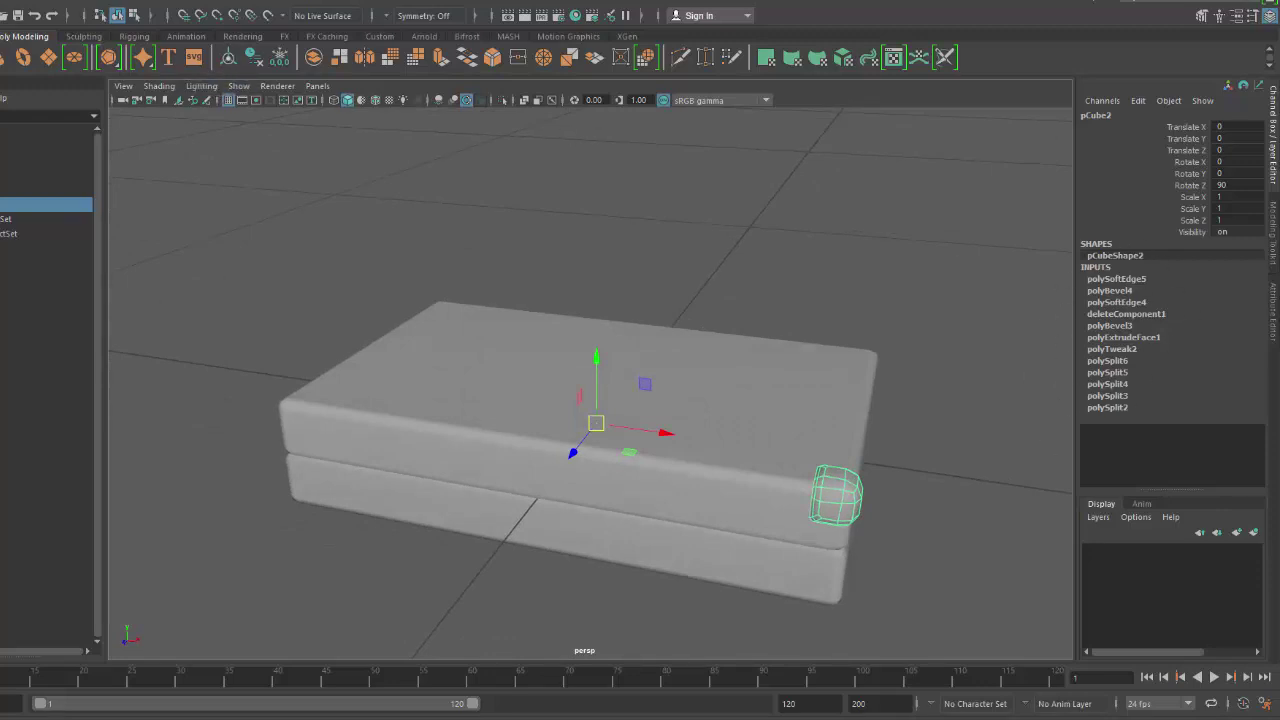
left_click(2, 2)
mouse_move(54, 170)
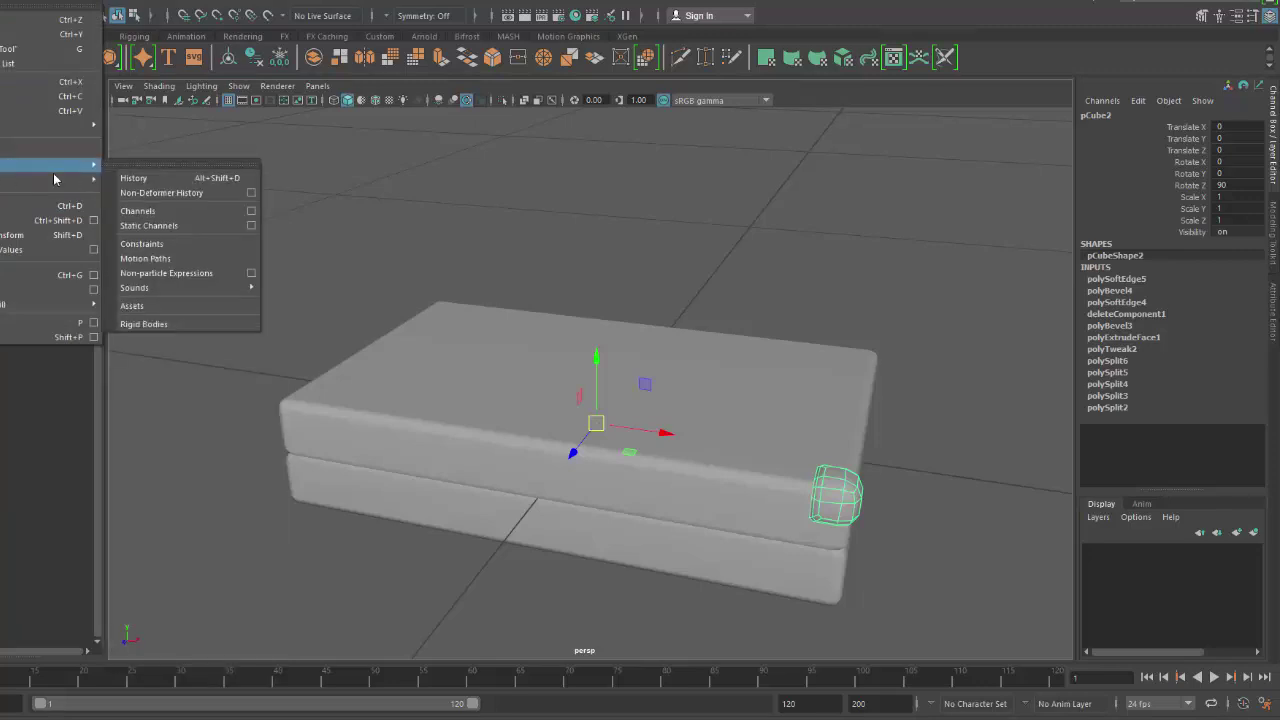
left_click(169, 180)
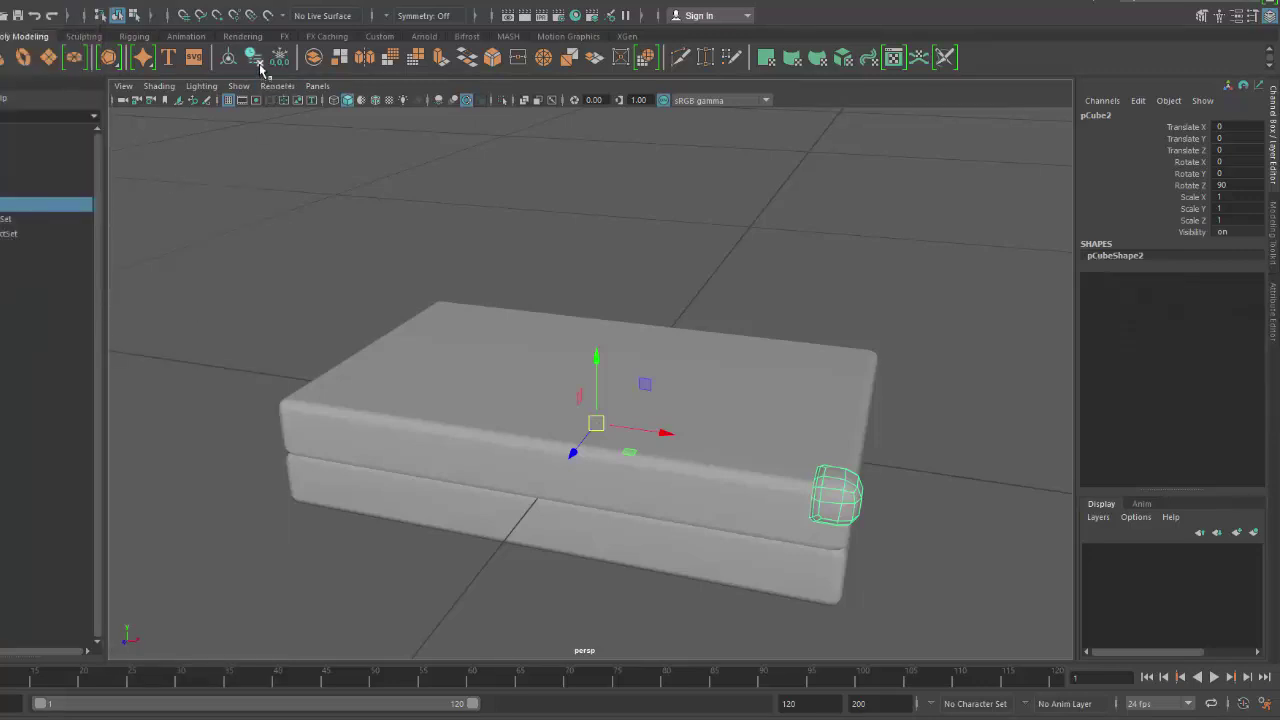
Mirror the corner cap across the world X axis onto the other end of the suitcase's long side.
left_click(449, 169)
left_click(848, 490)
right_click_drag(836, 249, 867, 411, "shift")
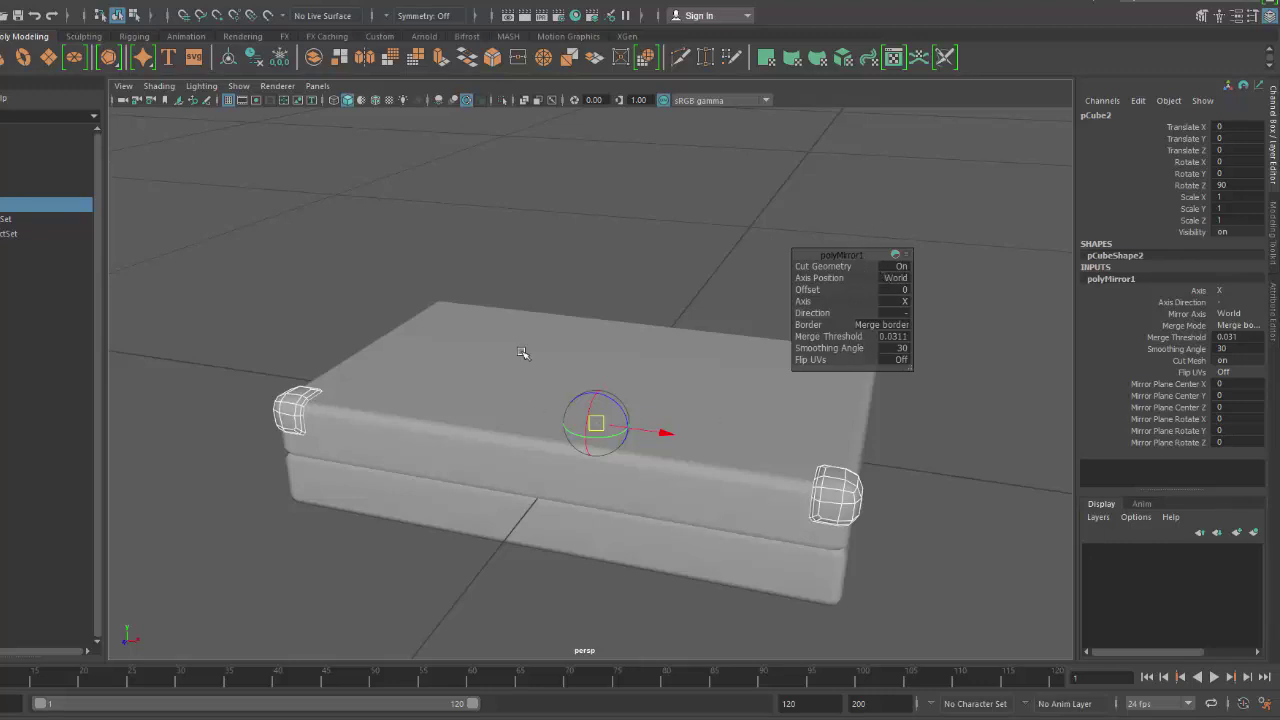
left_click_drag(520, 352, 543, 370, "alt")
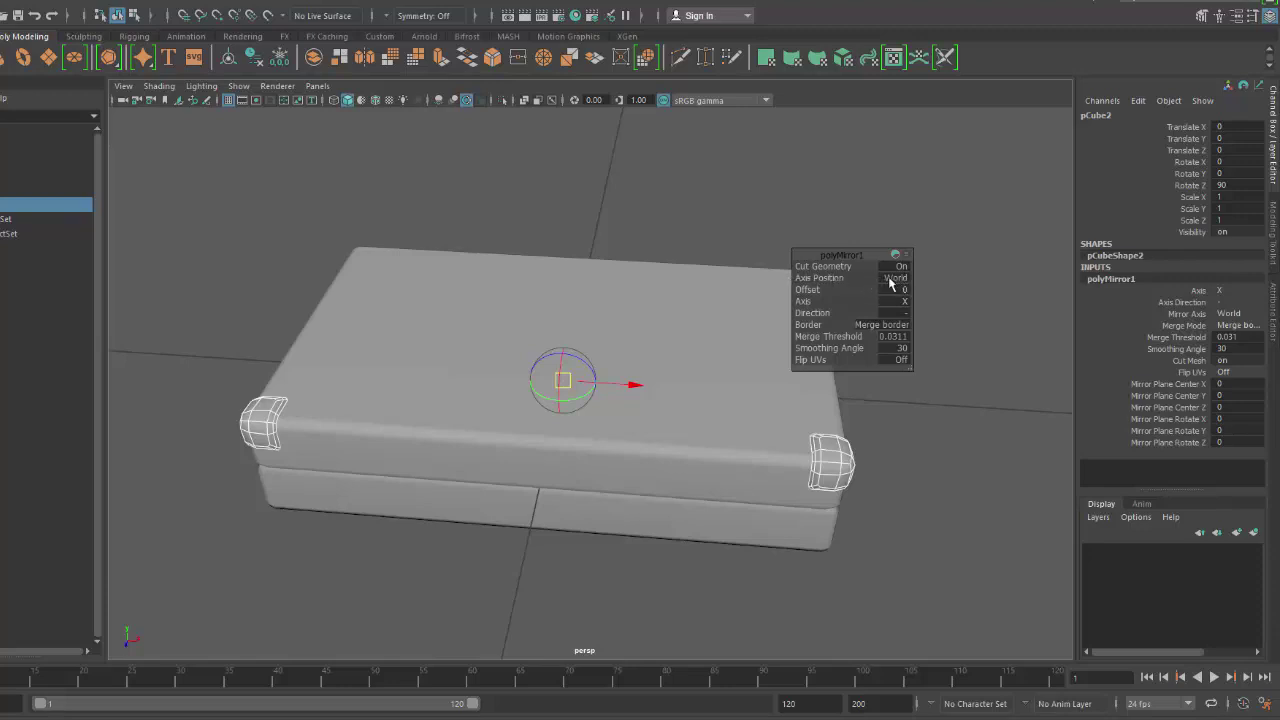
key("4")
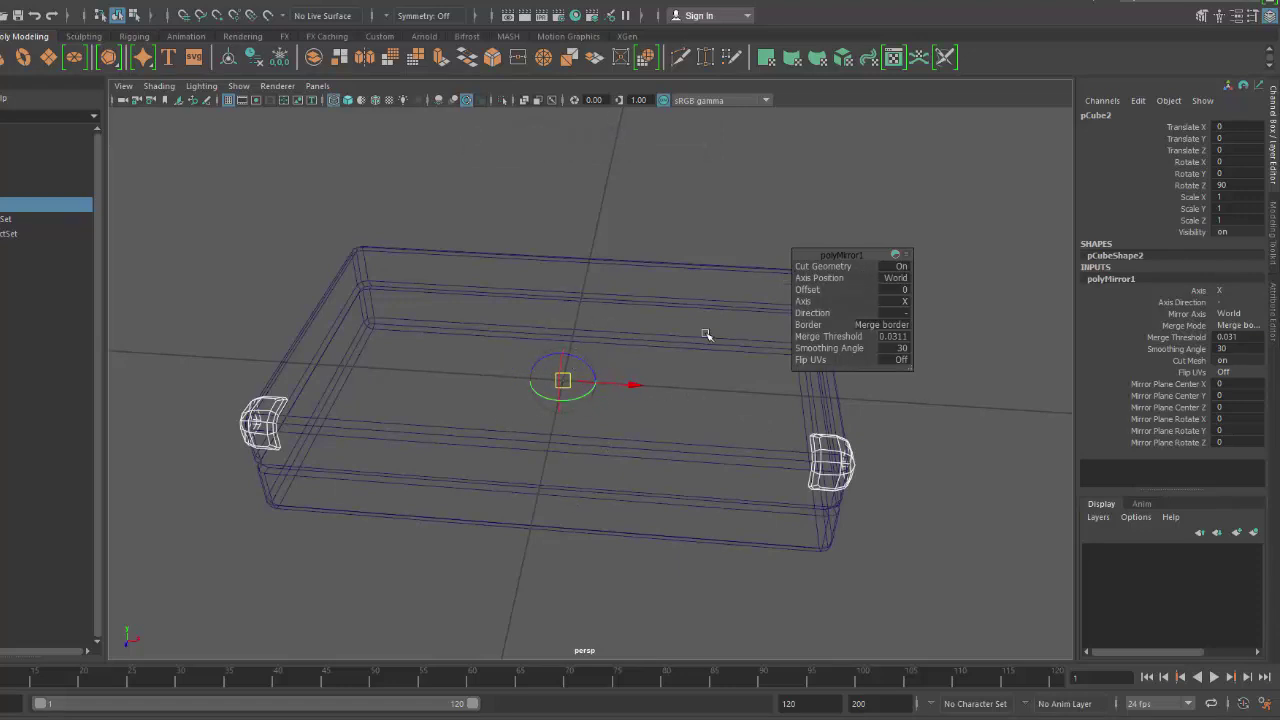
key("5")
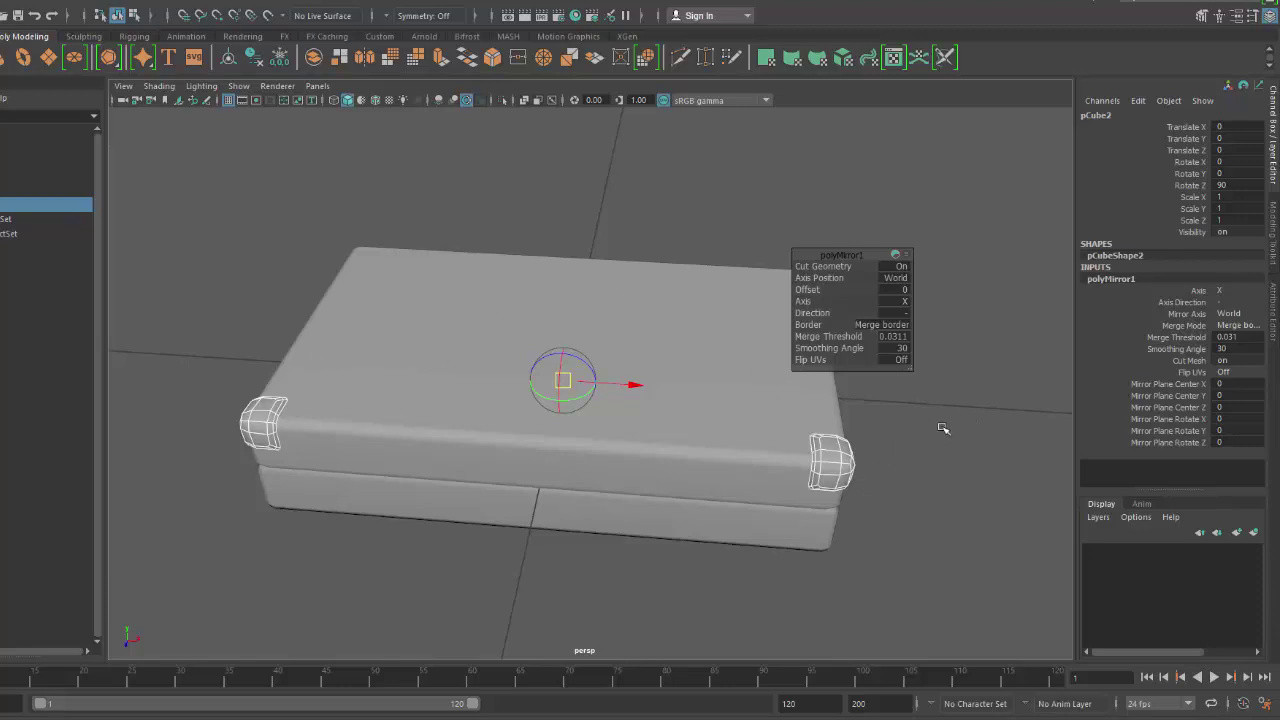
key("q")
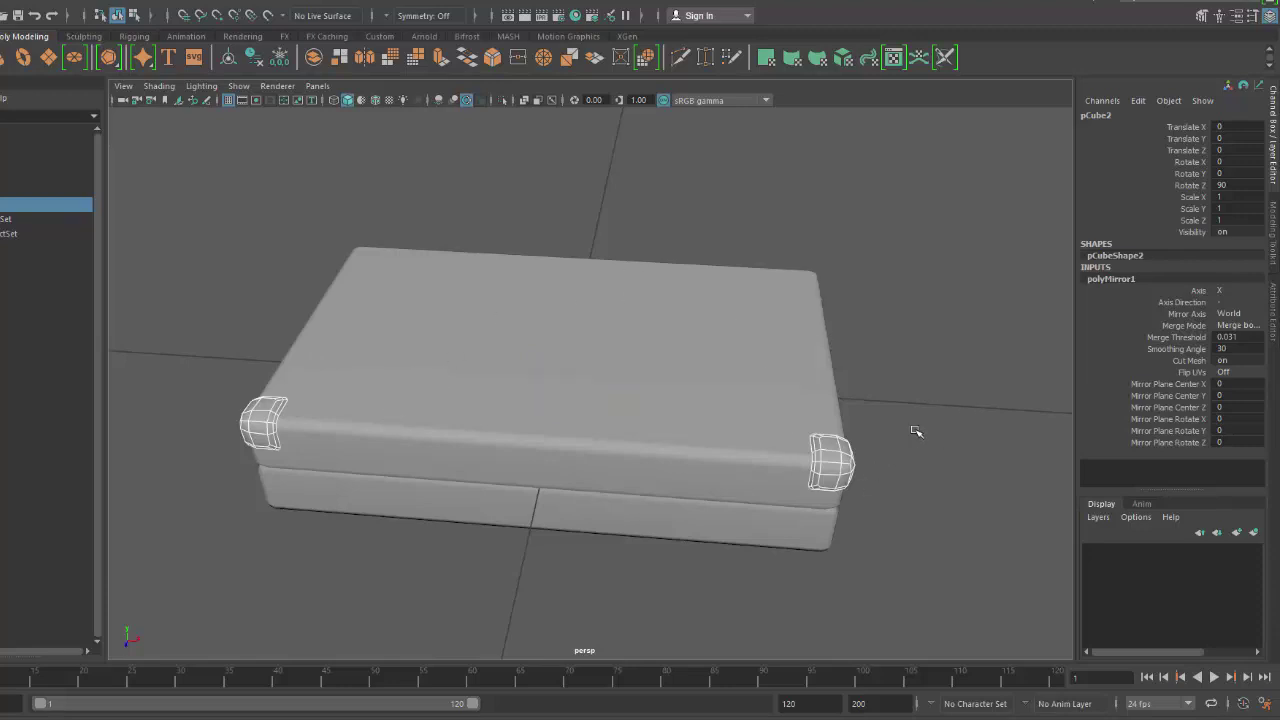
left_click_drag(922, 454, 852, 456, "alt")
left_click(1007, 458)
left_click(821, 515)
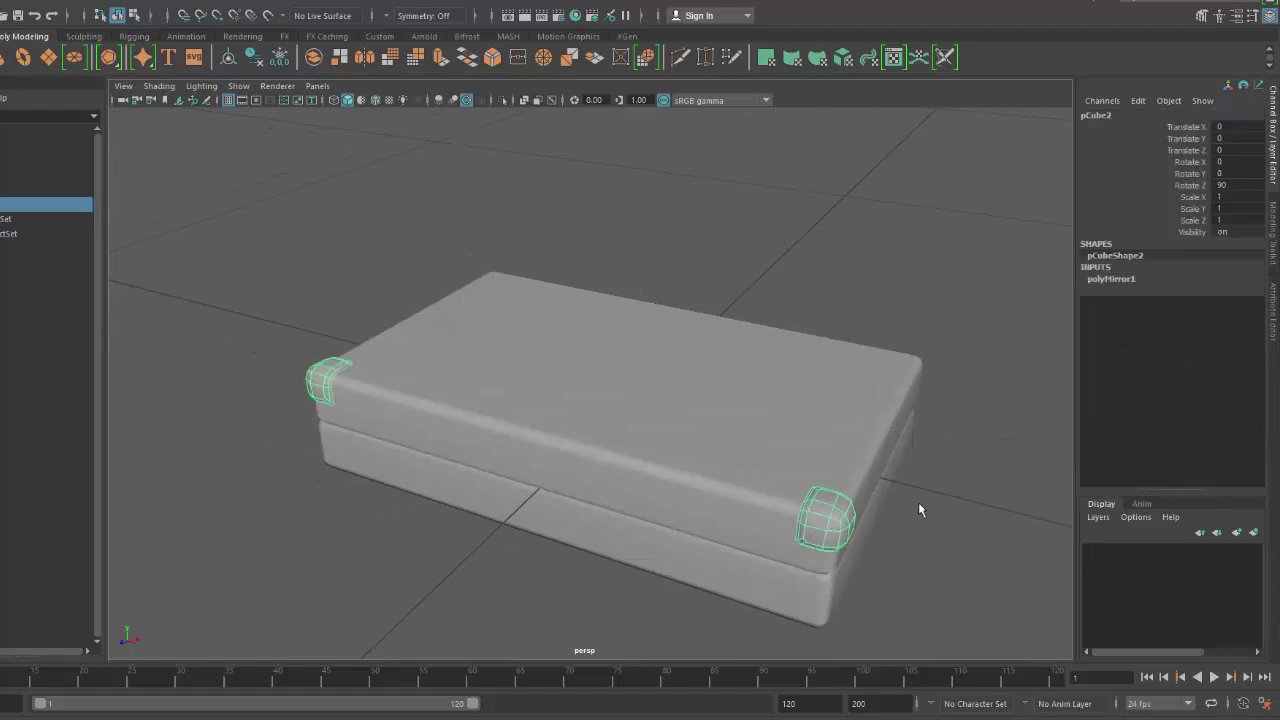
Mirror the two upper corner guards across the world Y axis onto the lower half of the suitcase.
left_click_drag(918, 505, 760, 458, "alt")
middle_click_drag(760, 458, 766, 464, "alt")
left_click_drag(765, 463, 703, 443, "alt")
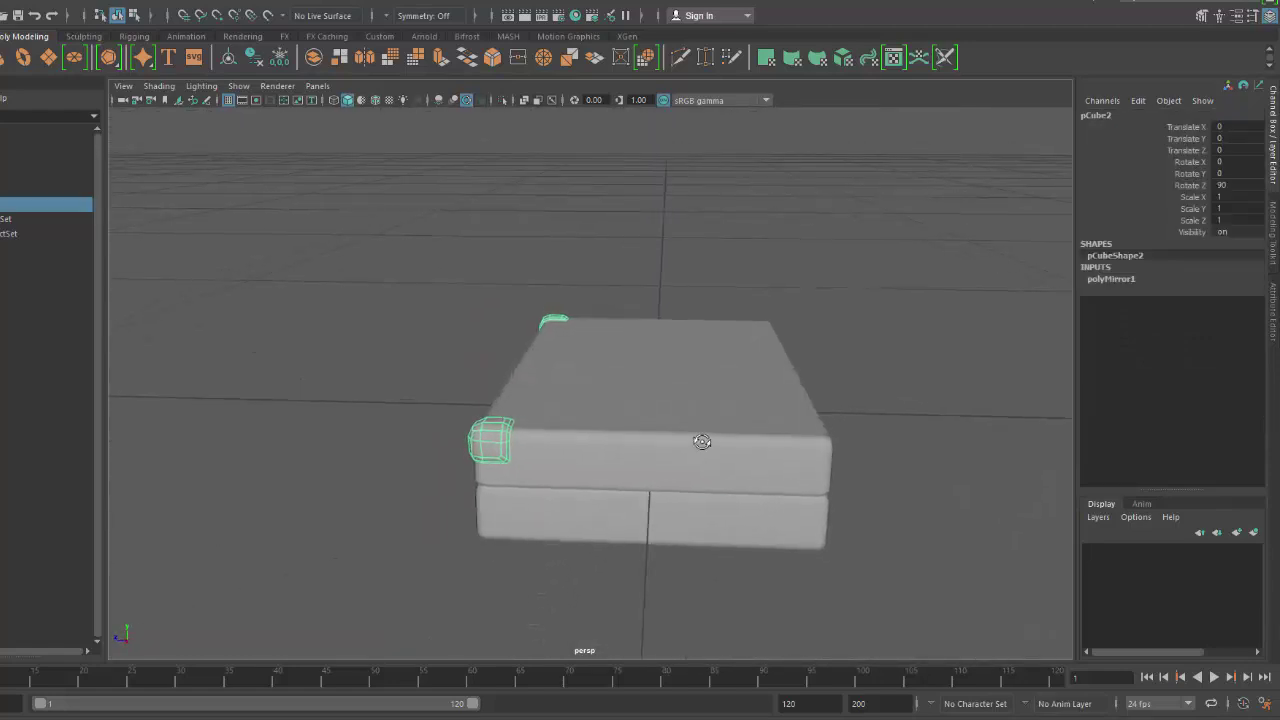
key("t")
right_click_drag(681, 225, 704, 388, "shift")
left_click_drag(798, 464, 815, 300, "alt")
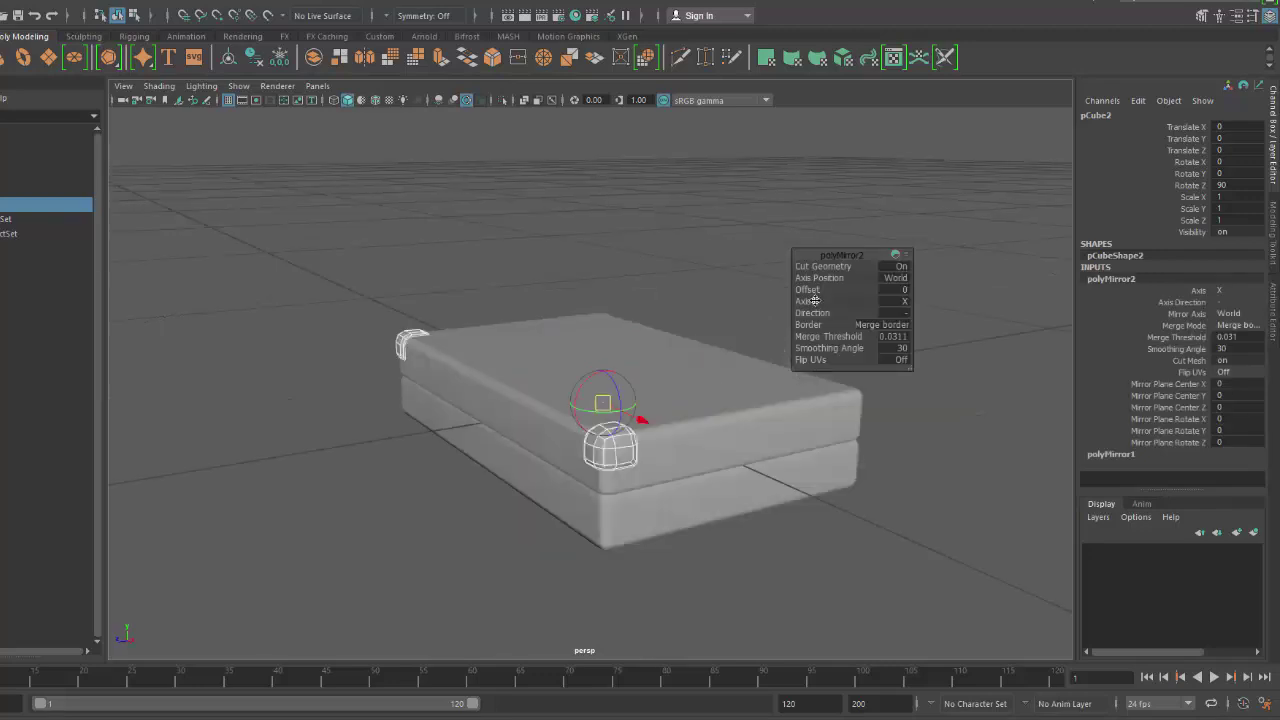
left_click(898, 306)
left_click(906, 324)
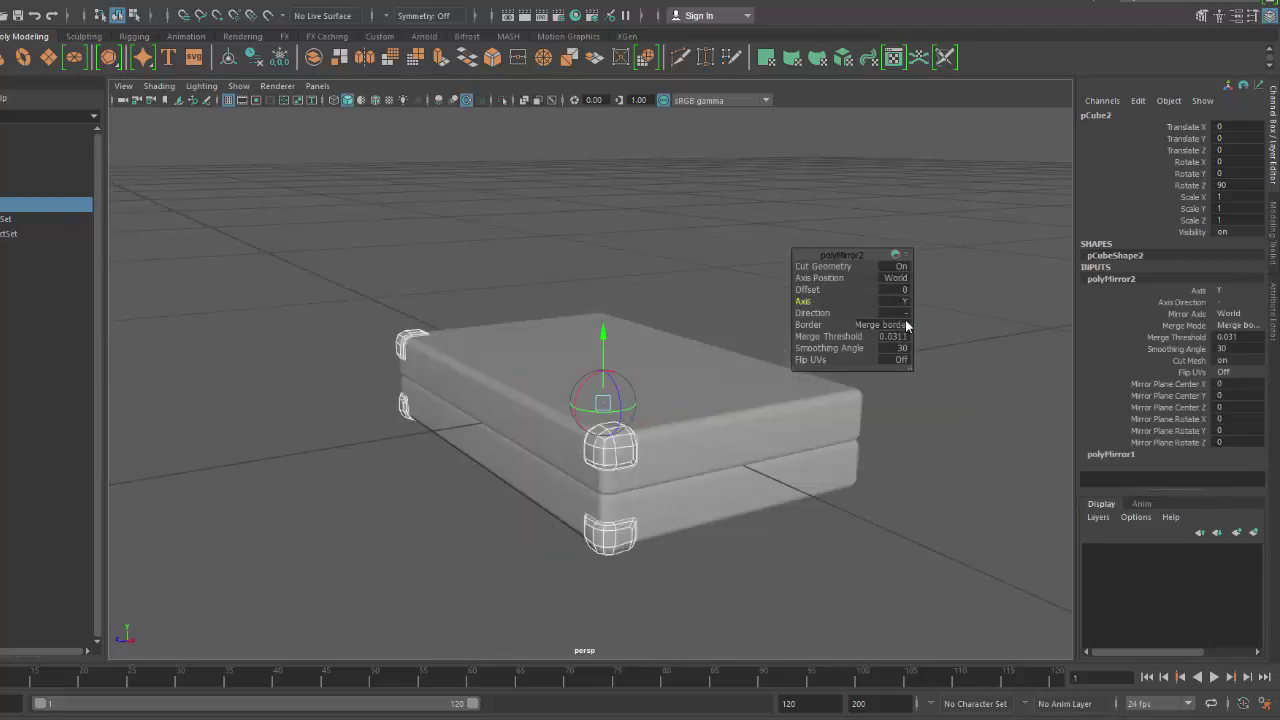
left_click(903, 313)
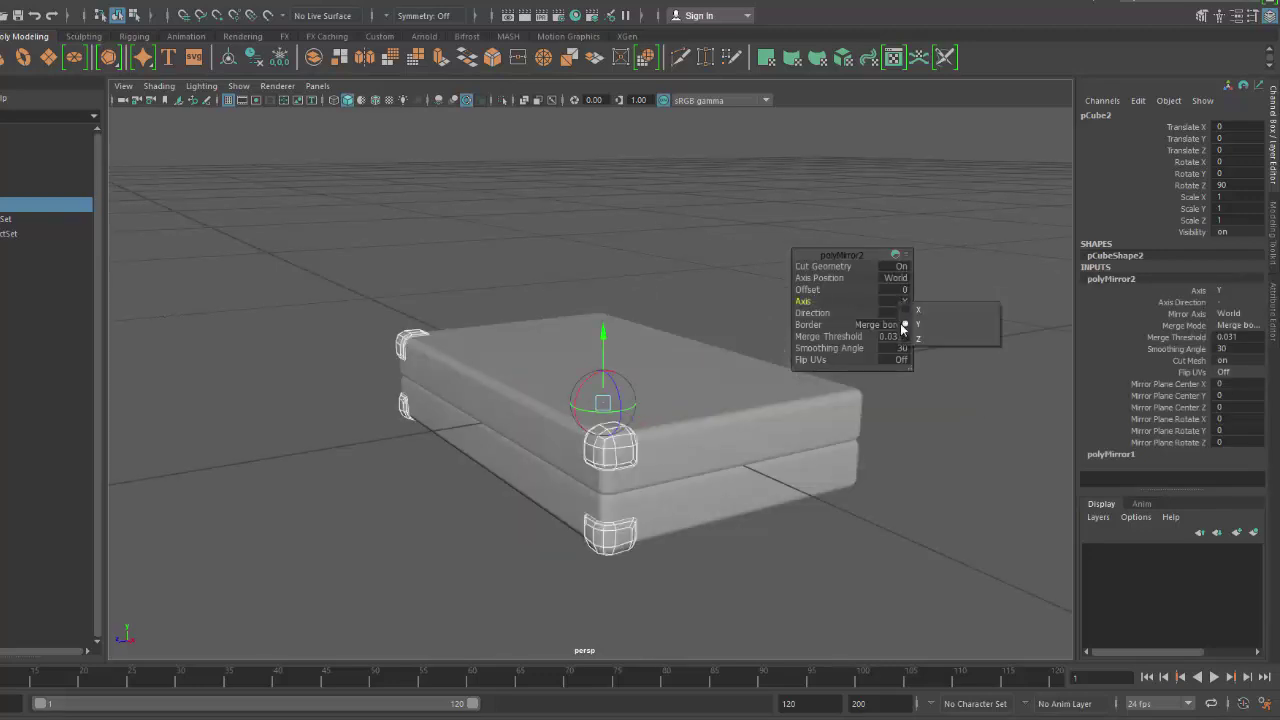
left_click(905, 325)
left_click_drag(692, 410, 660, 378, "alt")
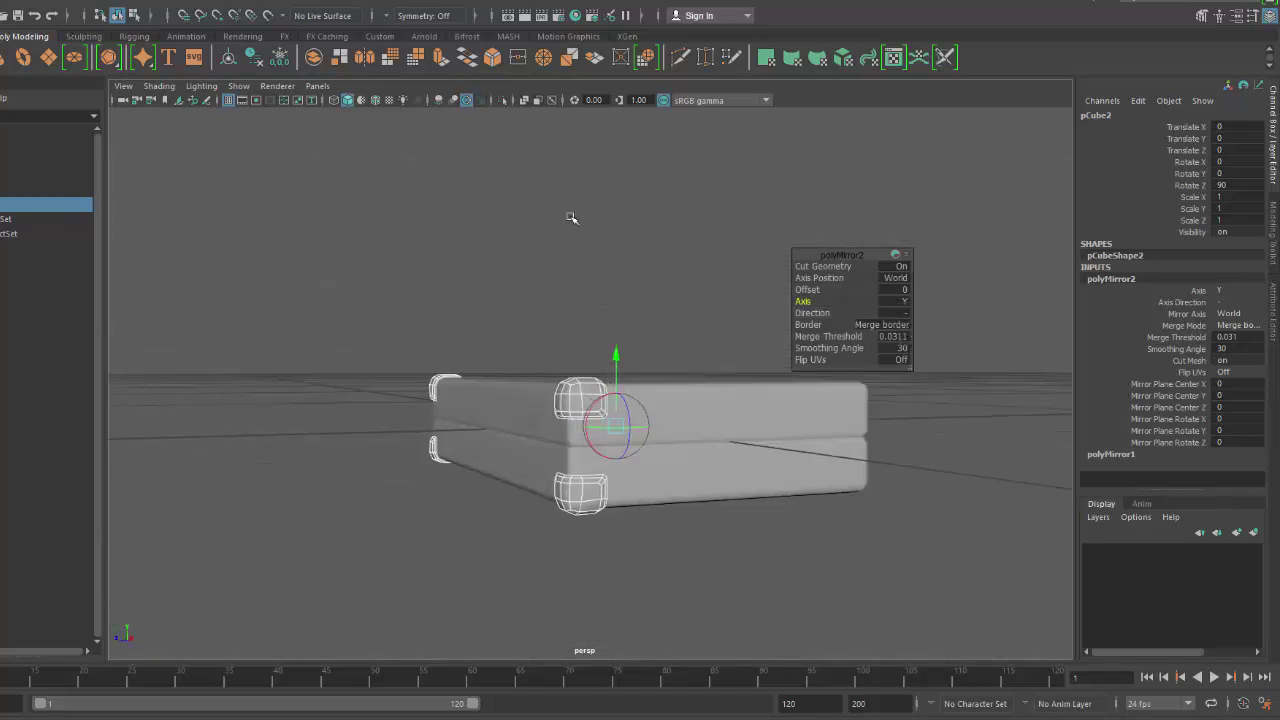
left_click_drag(570, 218, 553, 295, "alt")
left_click(551, 299)
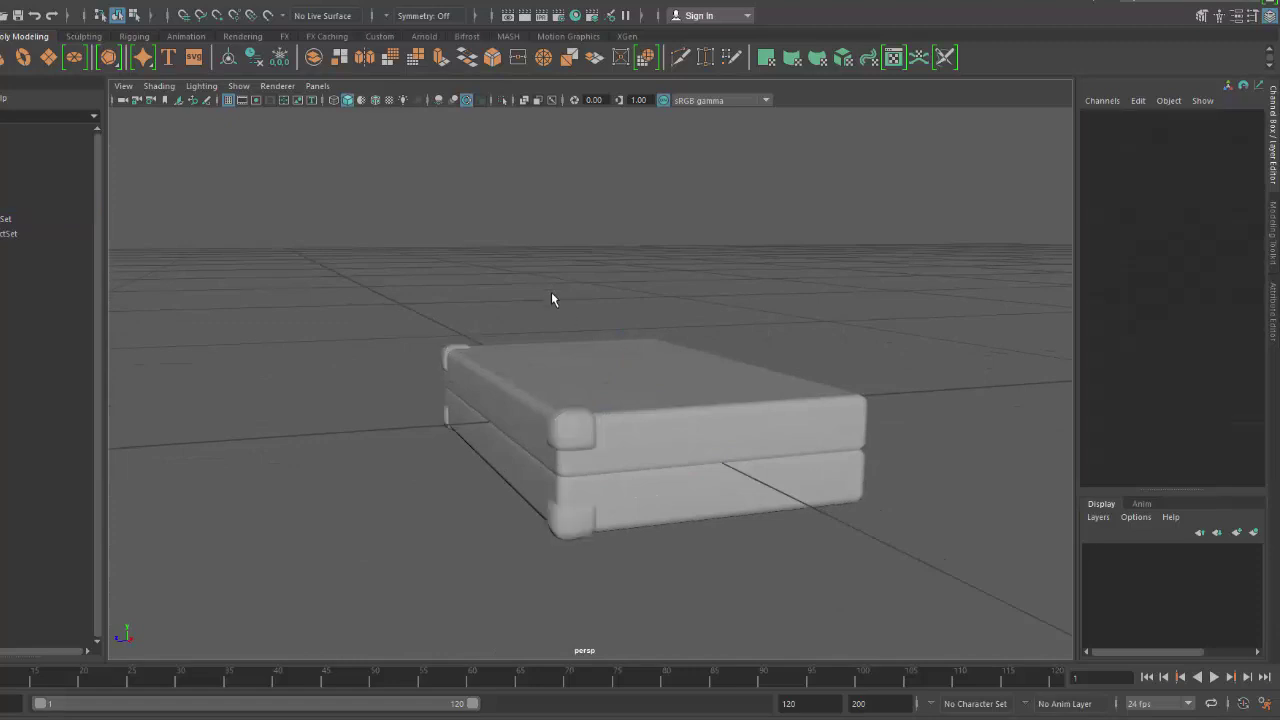
Mirror the four corner guards across the world Z axis to cover the remaining suitcase corners.
left_click(575, 427)
left_click_drag(837, 445, 866, 442, "alt")
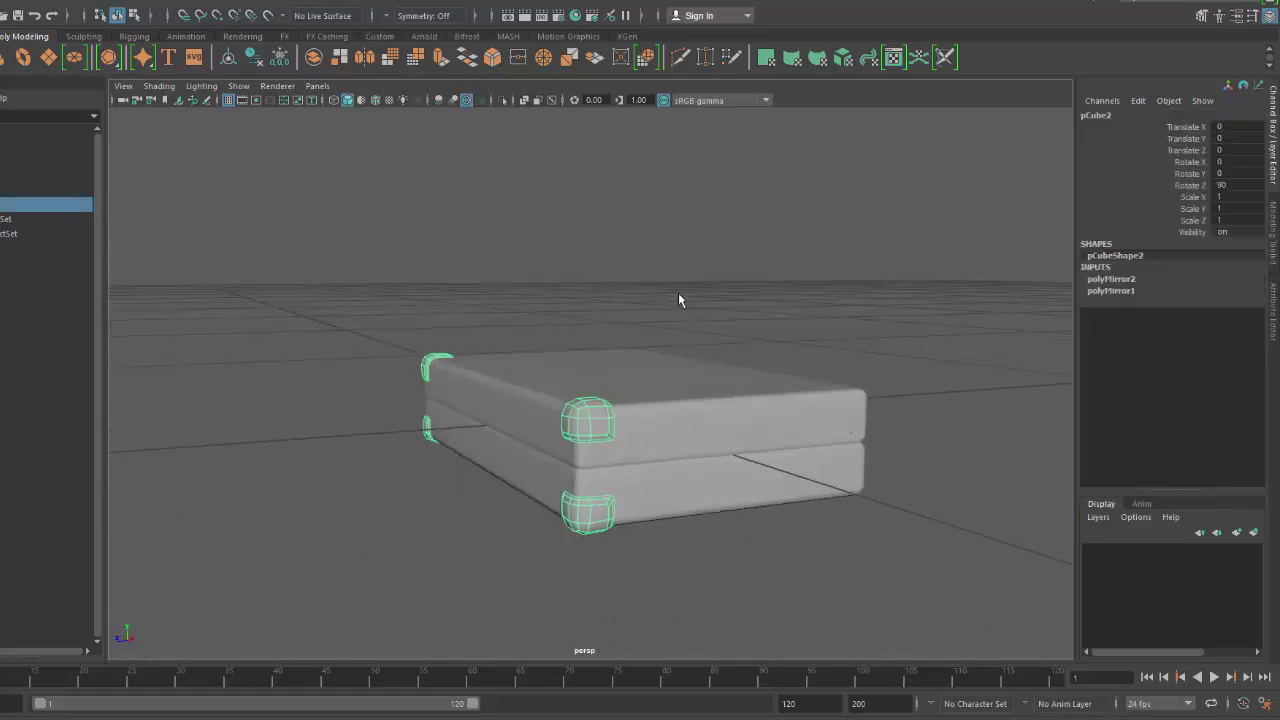
right_click_drag(684, 294, 701, 456, "shift")
left_click_drag(790, 431, 836, 443, "alt")
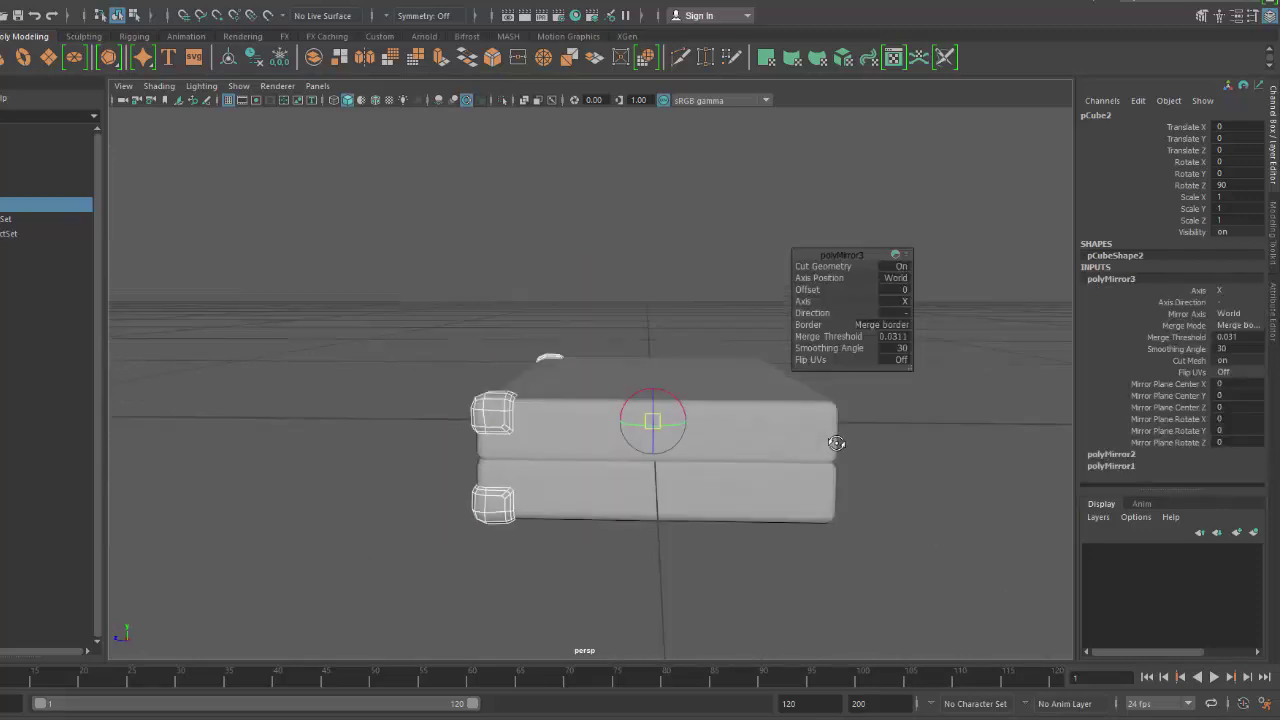
left_click(892, 303)
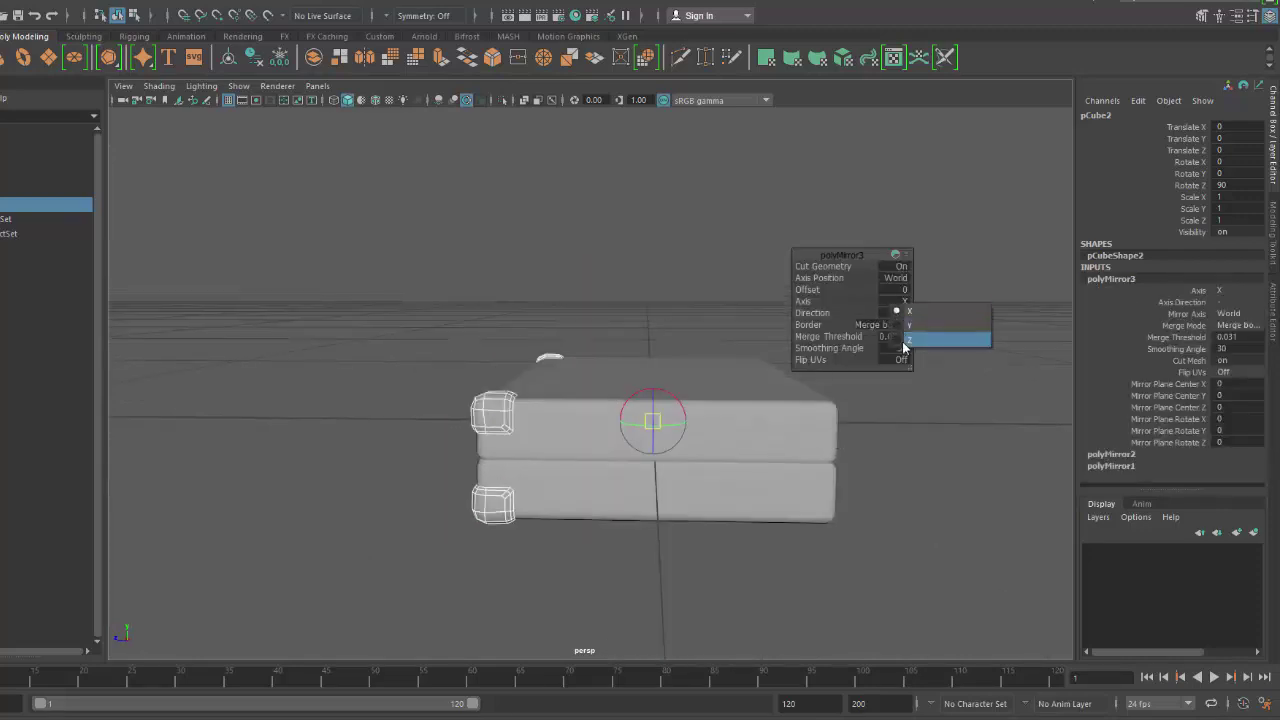
left_click(940, 343)
left_click_drag(922, 499, 1031, 527, "alt")
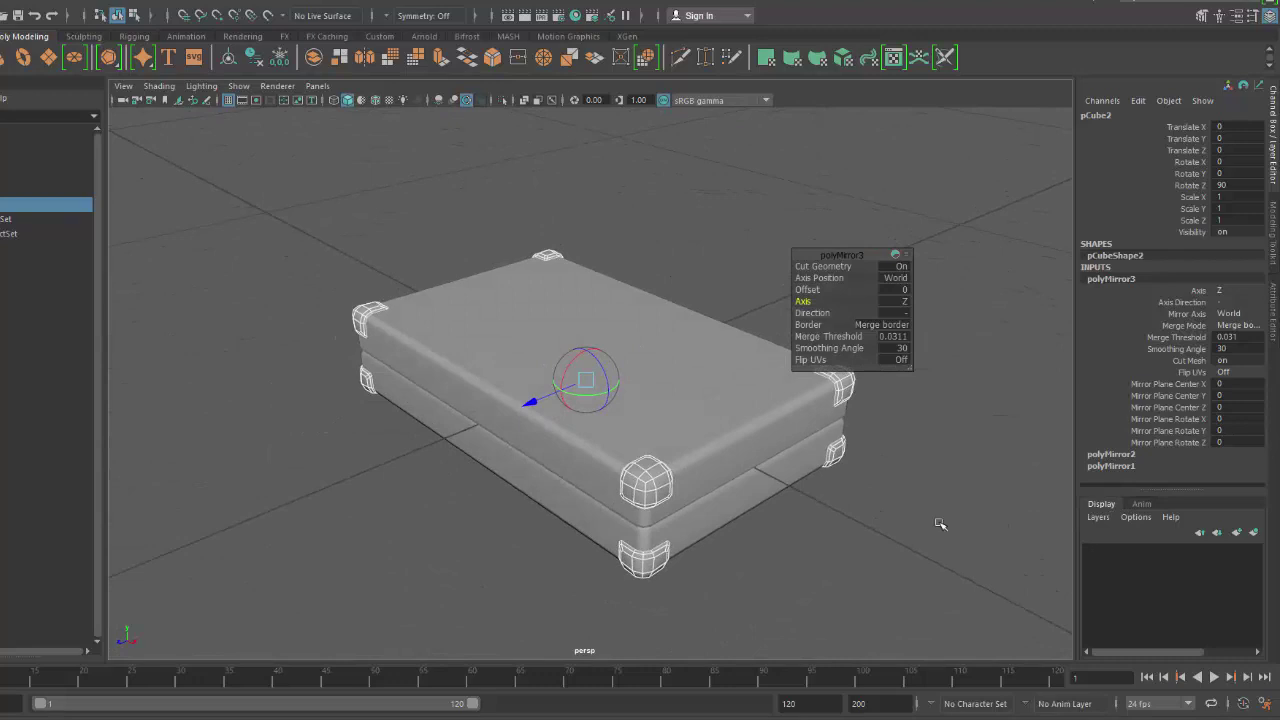
Delete the construction history of the eight mirrored corner guards.
key("q")
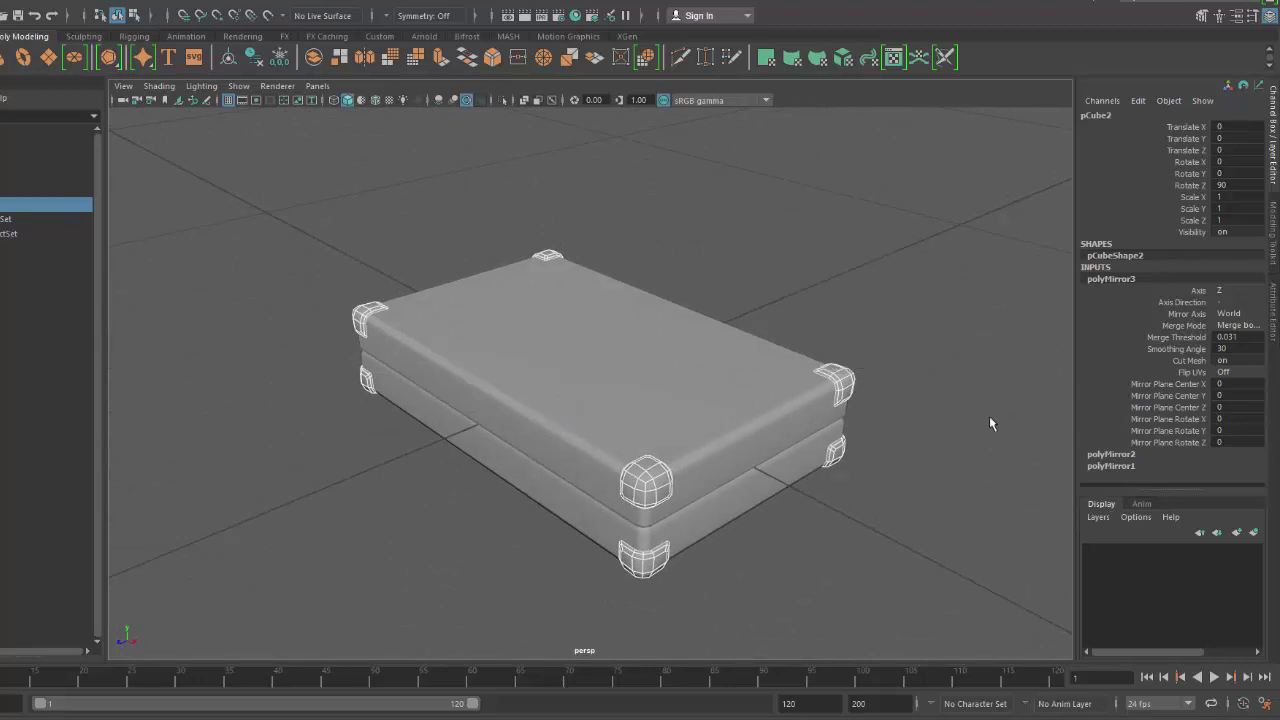
left_click(869, 403)
left_click_drag(869, 403, 840, 437, "alt")
left_click(653, 449)
left_click_drag(653, 449, 735, 440, "alt")
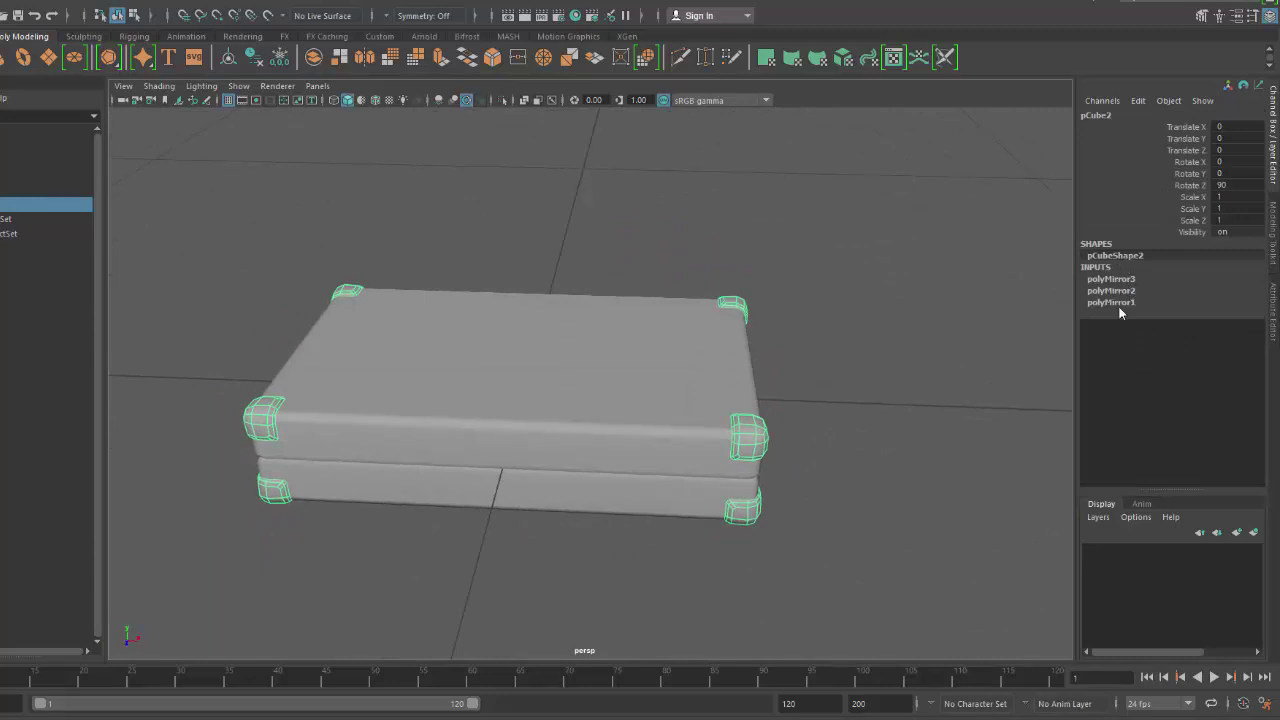
left_click(254, 57)
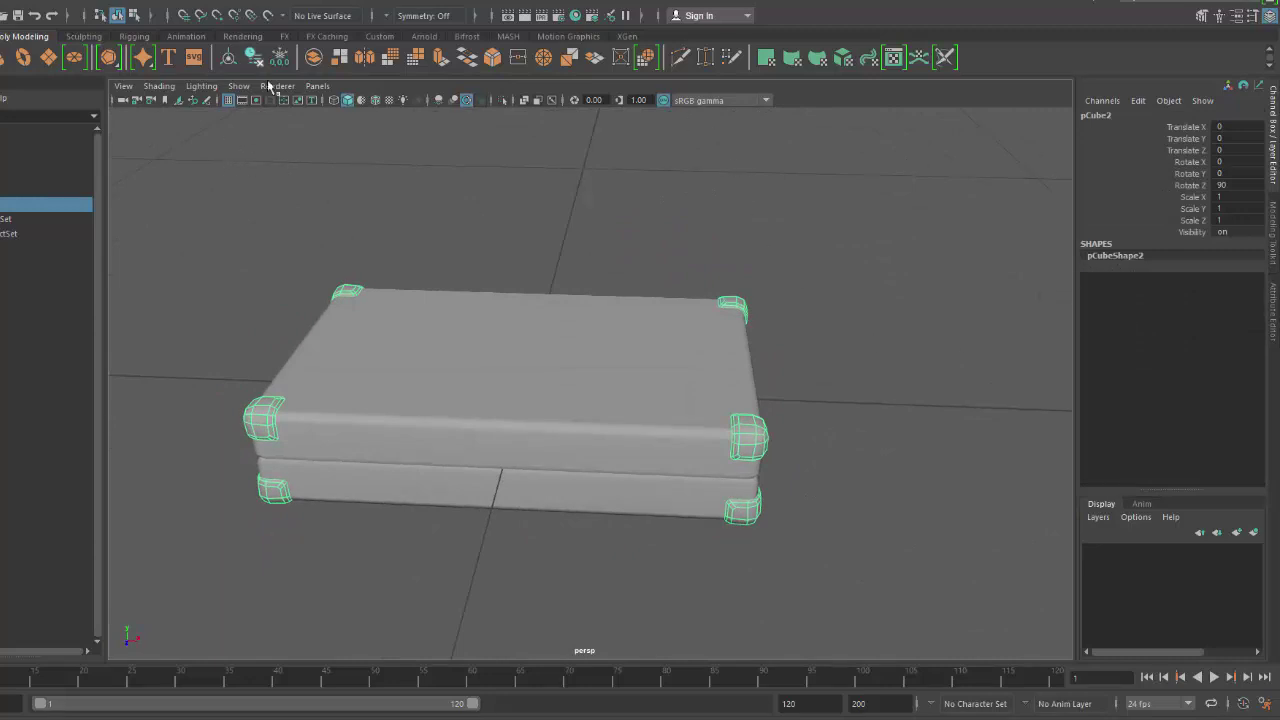
left_click_drag(680, 450, 668, 359, "alt")
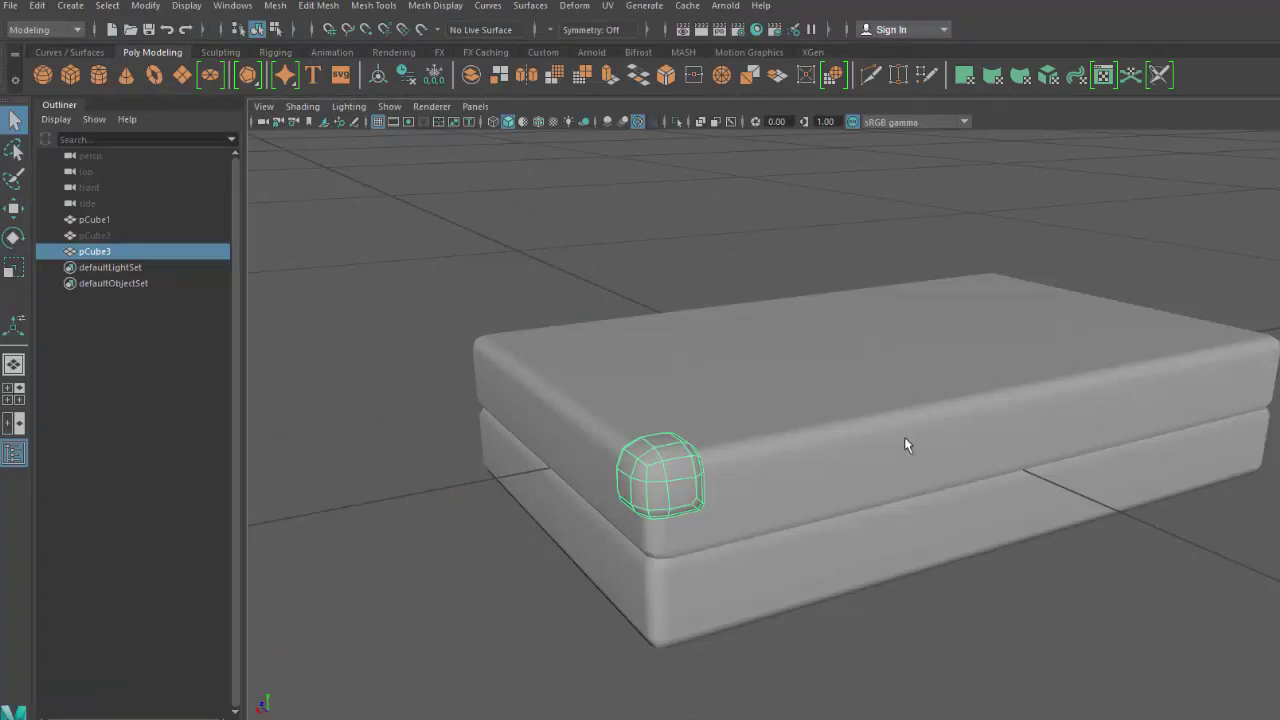
Mirror the single corner guard across the world X axis in the negative direction.
right_click_drag(853, 237, 875, 400, "shift")
key("g")
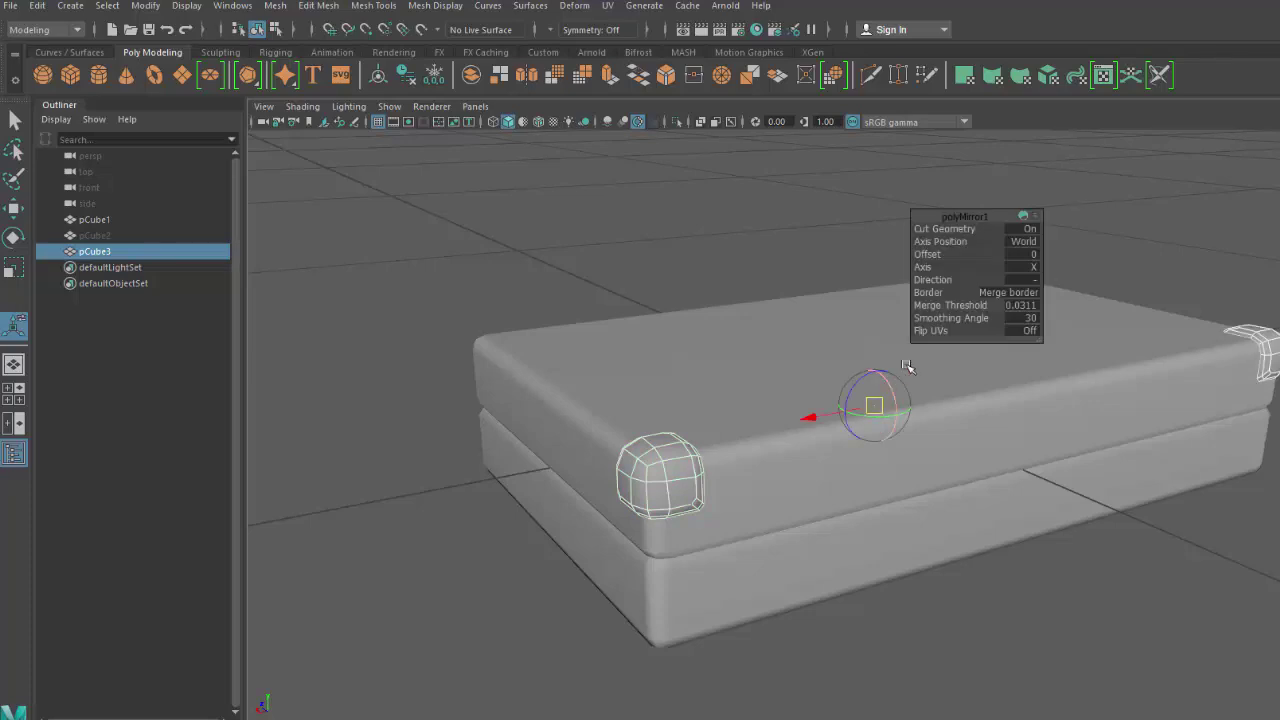
left_click_drag(1066, 423, 951, 441, "alt")
Try the positive direction for the corner guard's X-axis mirror and restore the negative direction.
left_click(1025, 280)
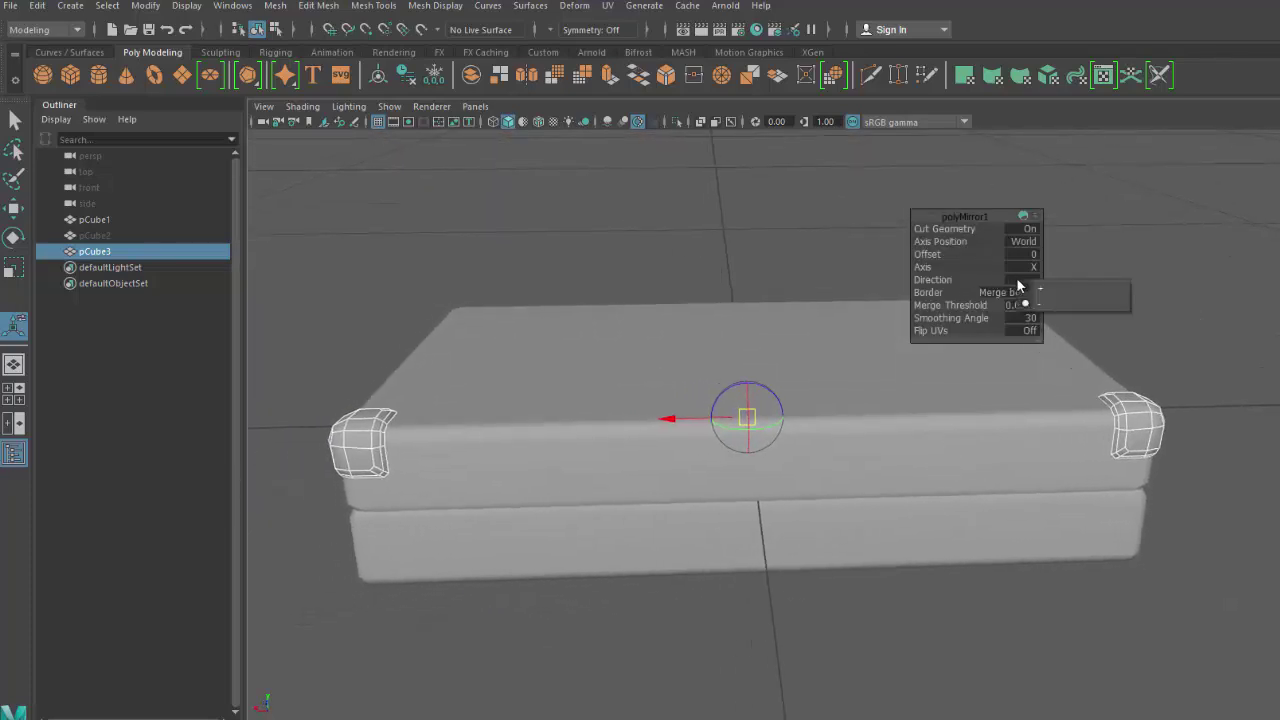
left_click(1024, 292)
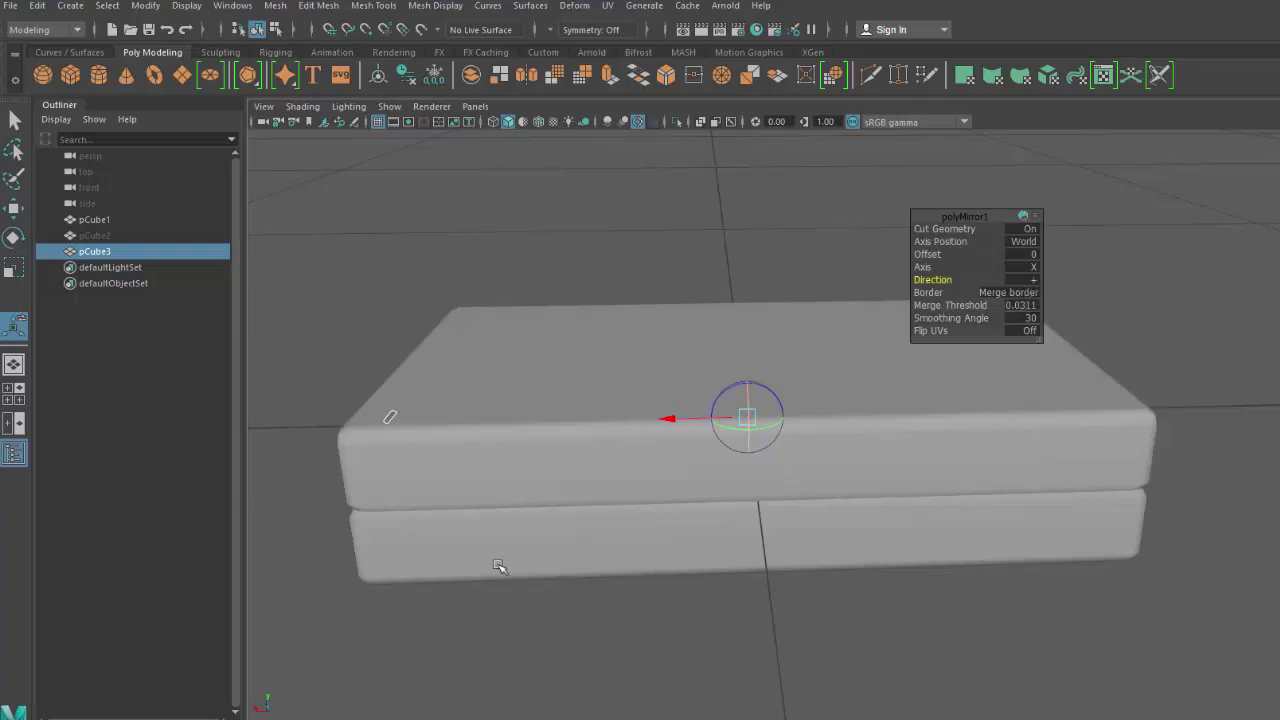
left_click_drag(358, 418, 534, 529, "alt")
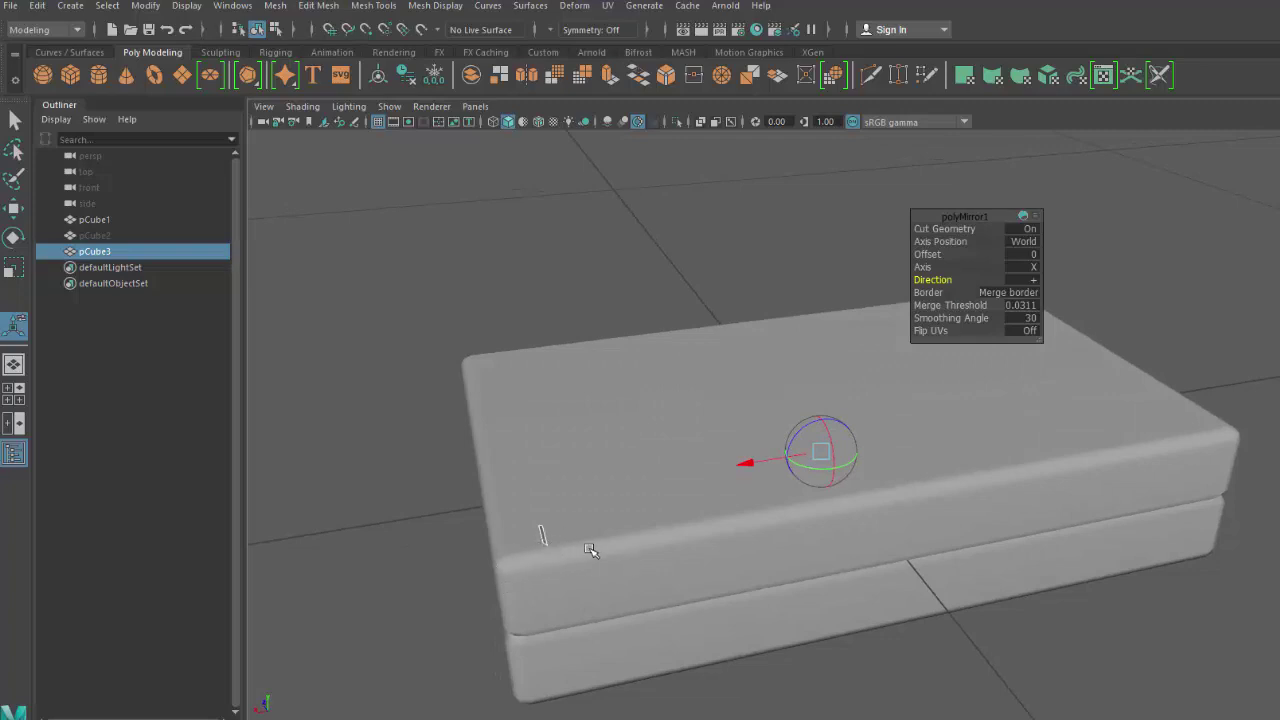
left_click(1027, 283)
left_click(1066, 316)
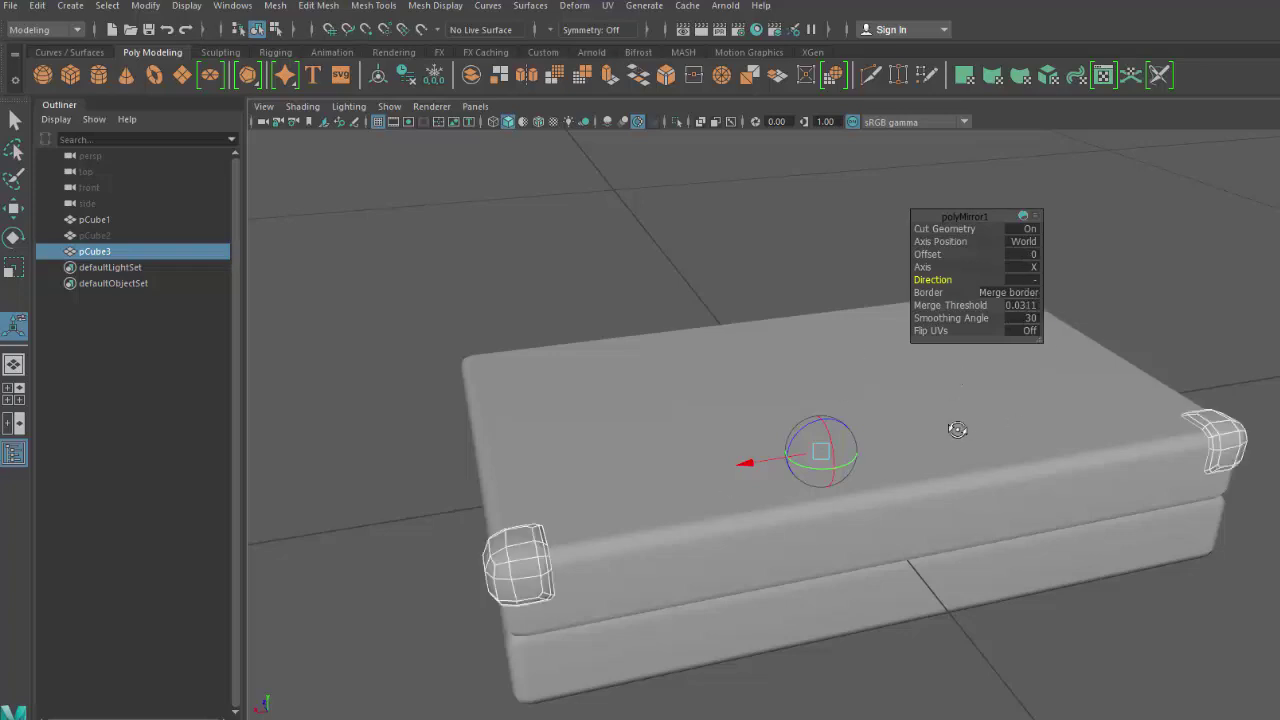
left_click_drag(957, 429, 982, 429, "alt")
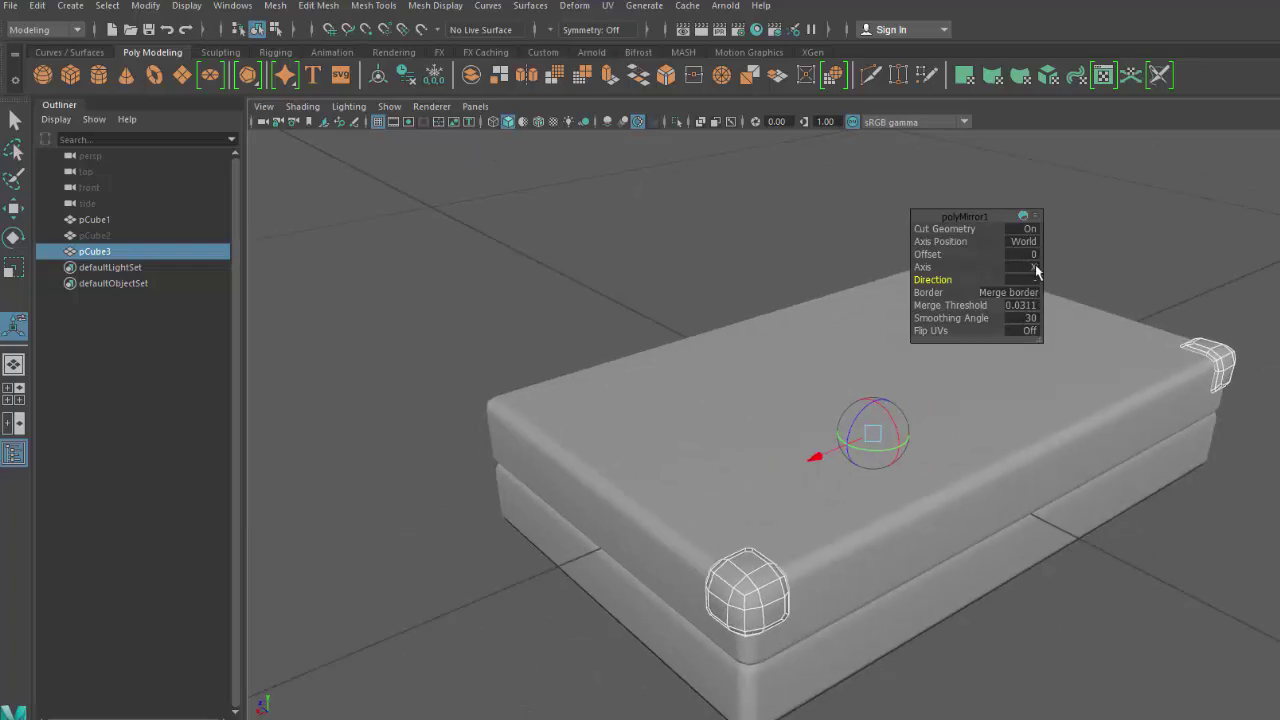
Change the corner guard's mirror axis to world Y, trying the positive direction before restoring the negative one.
left_click(1036, 270)
left_click(1045, 289)
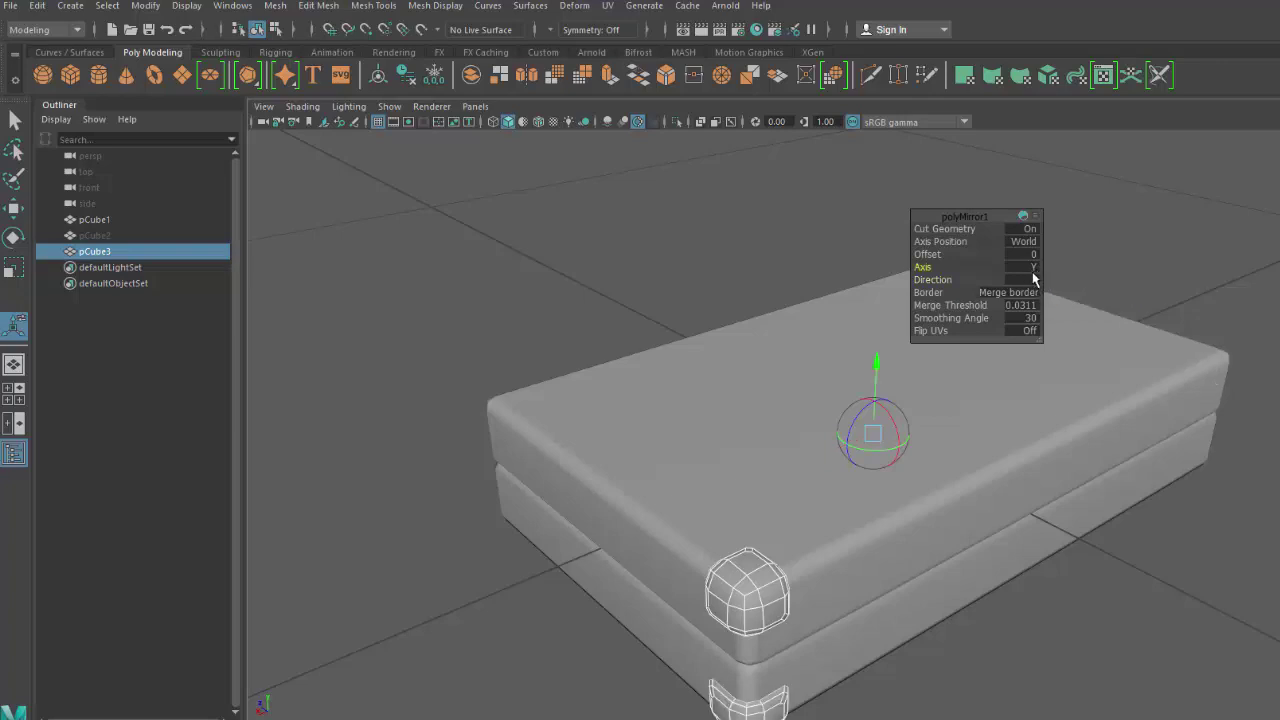
left_click(1021, 282)
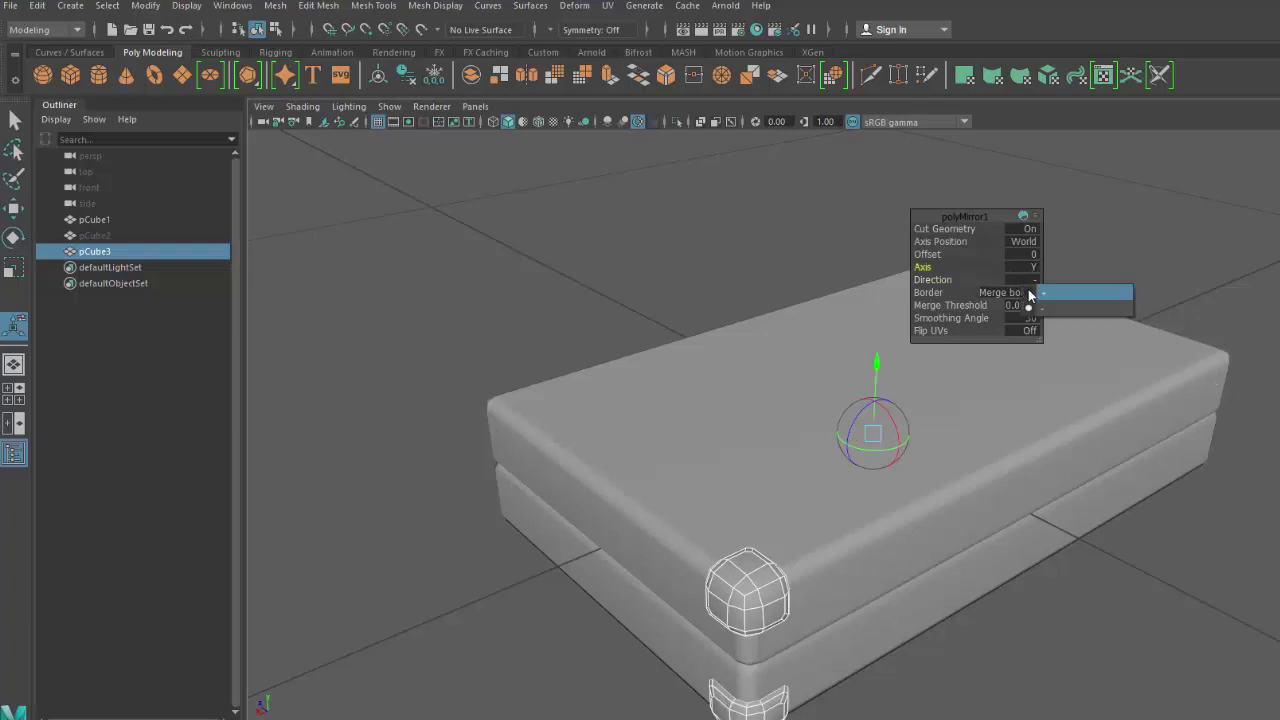
left_click(1029, 292)
left_click(1027, 284)
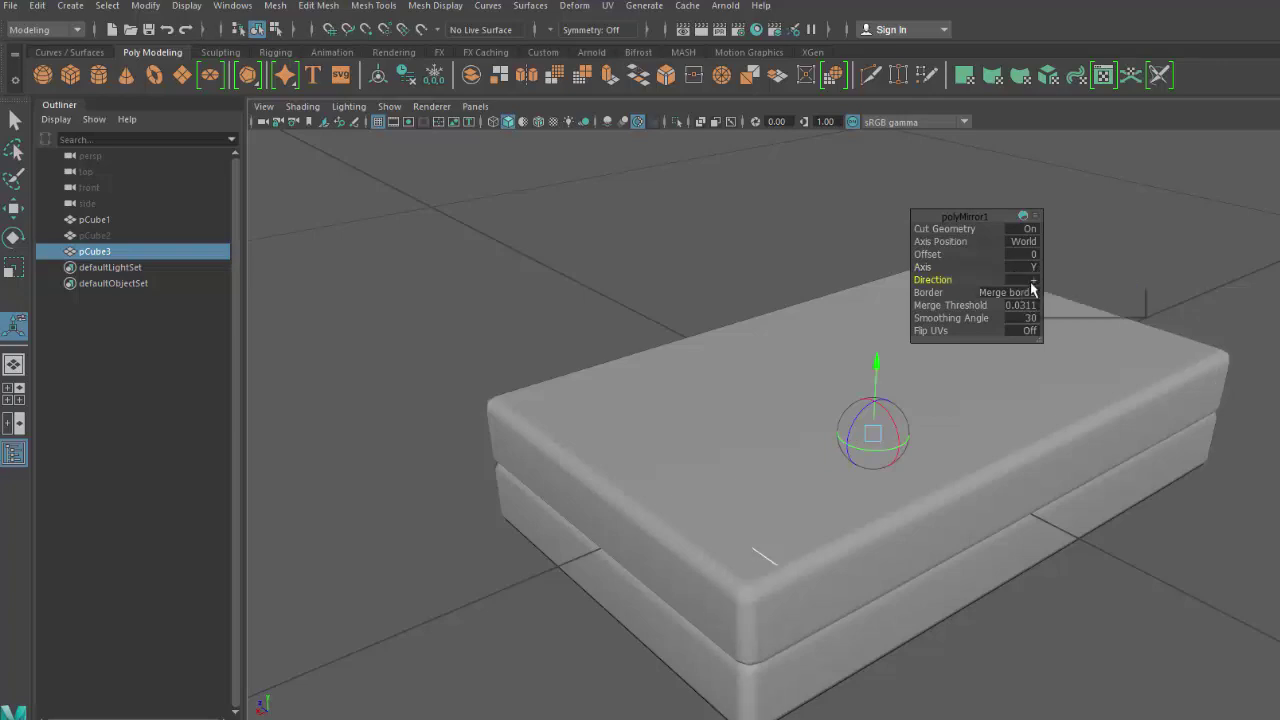
left_click(1037, 301)
left_click_drag(997, 483, 943, 458, "alt")
left_click(1042, 611)
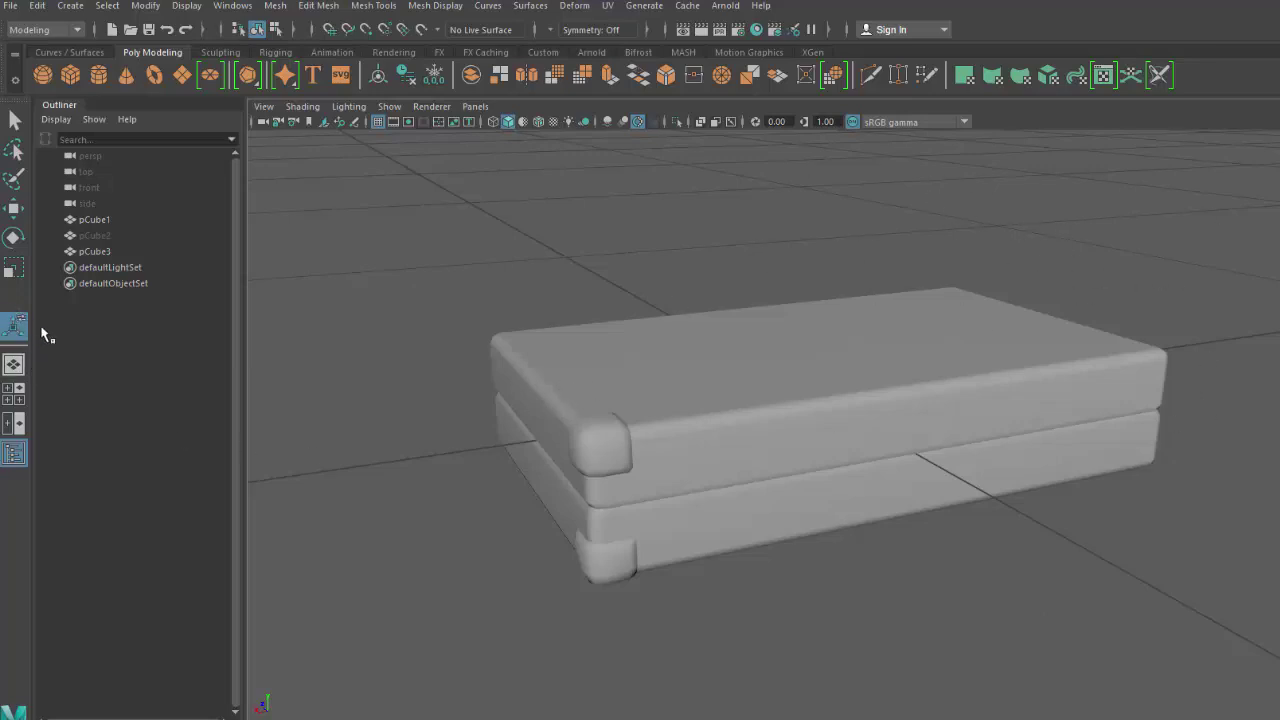
Restart Mirror on the upper and lower corner guard pair and mirror it across the world X axis in the negative direction.
left_click(606, 448)
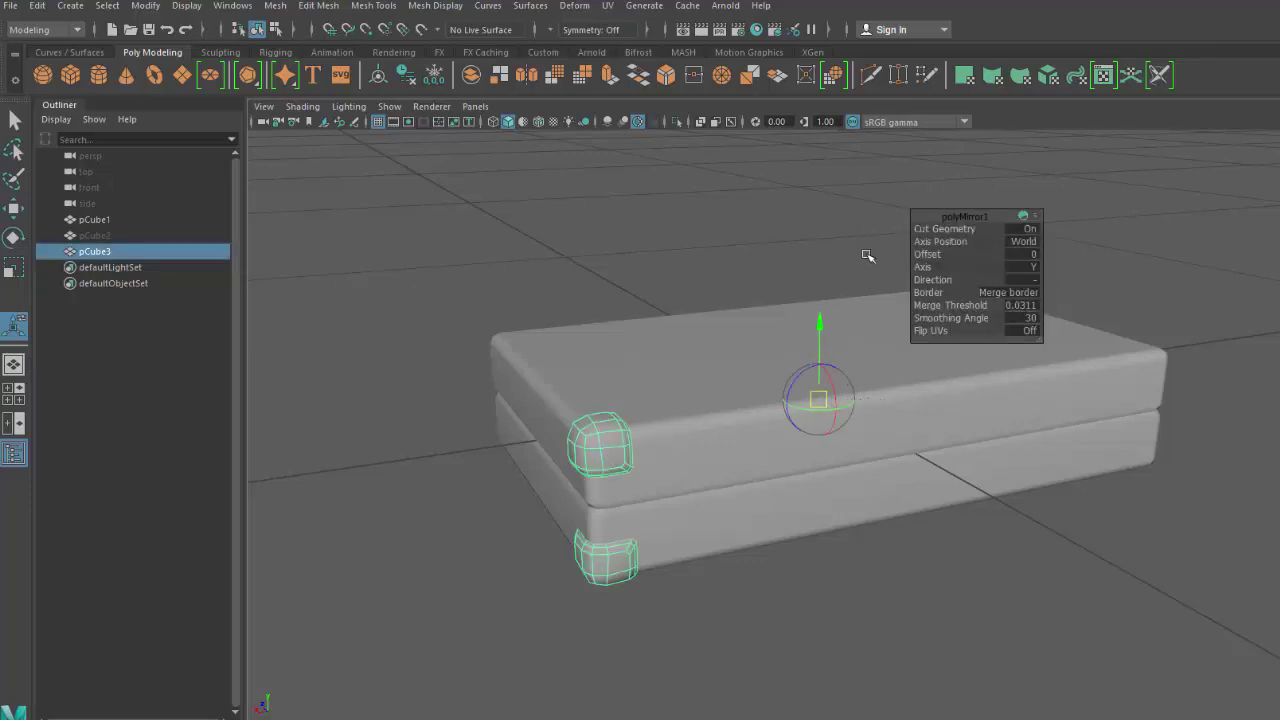
key("q")
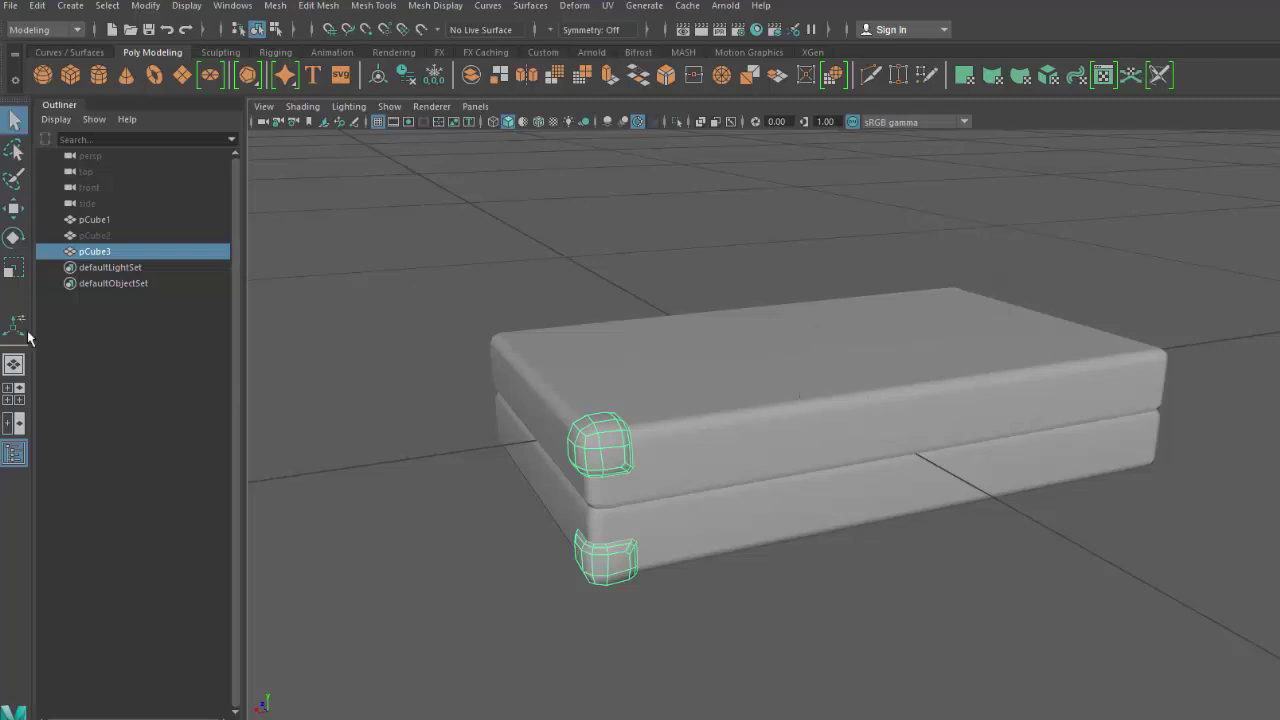
left_click(882, 638)
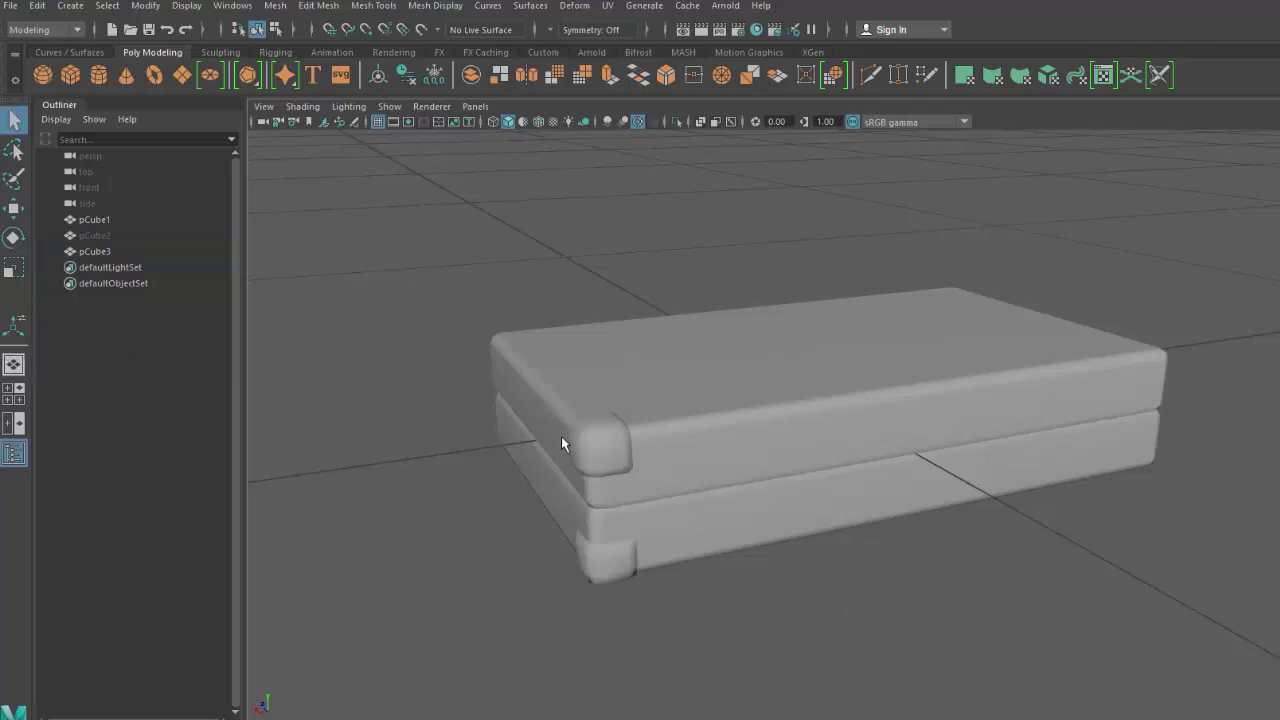
left_click(583, 448)
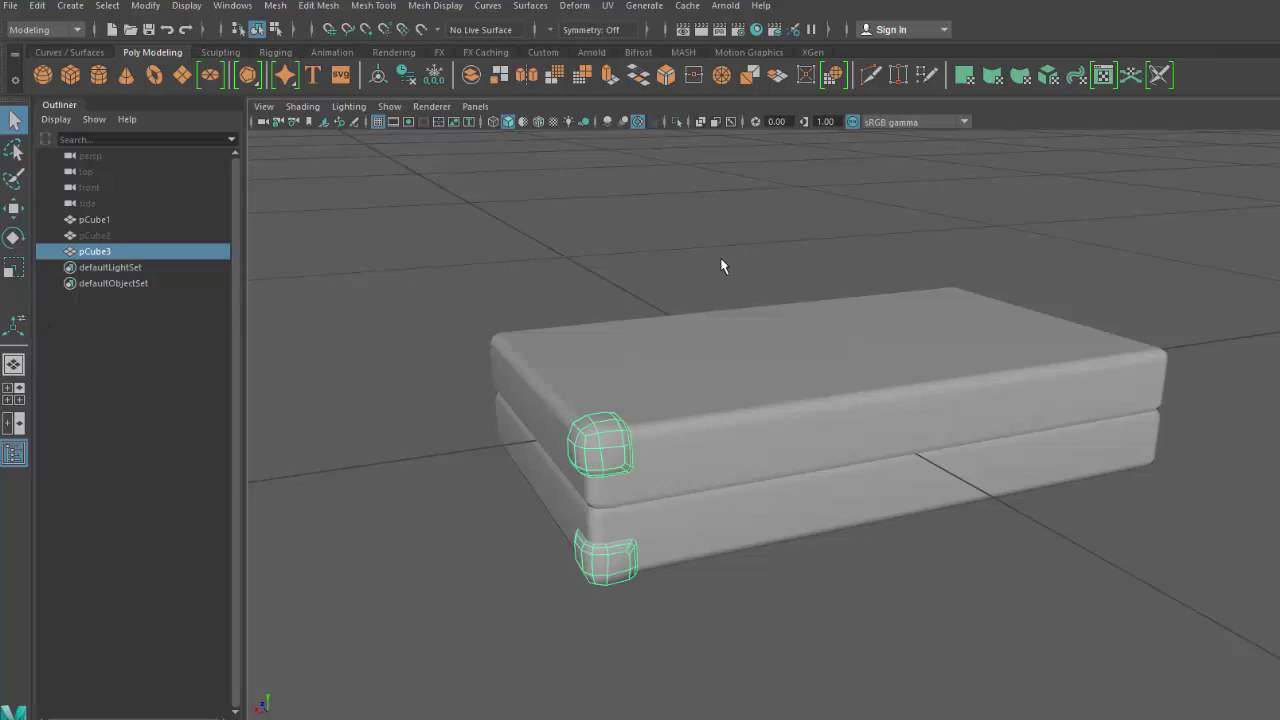
right_click_drag(722, 266, 707, 436, "shift")
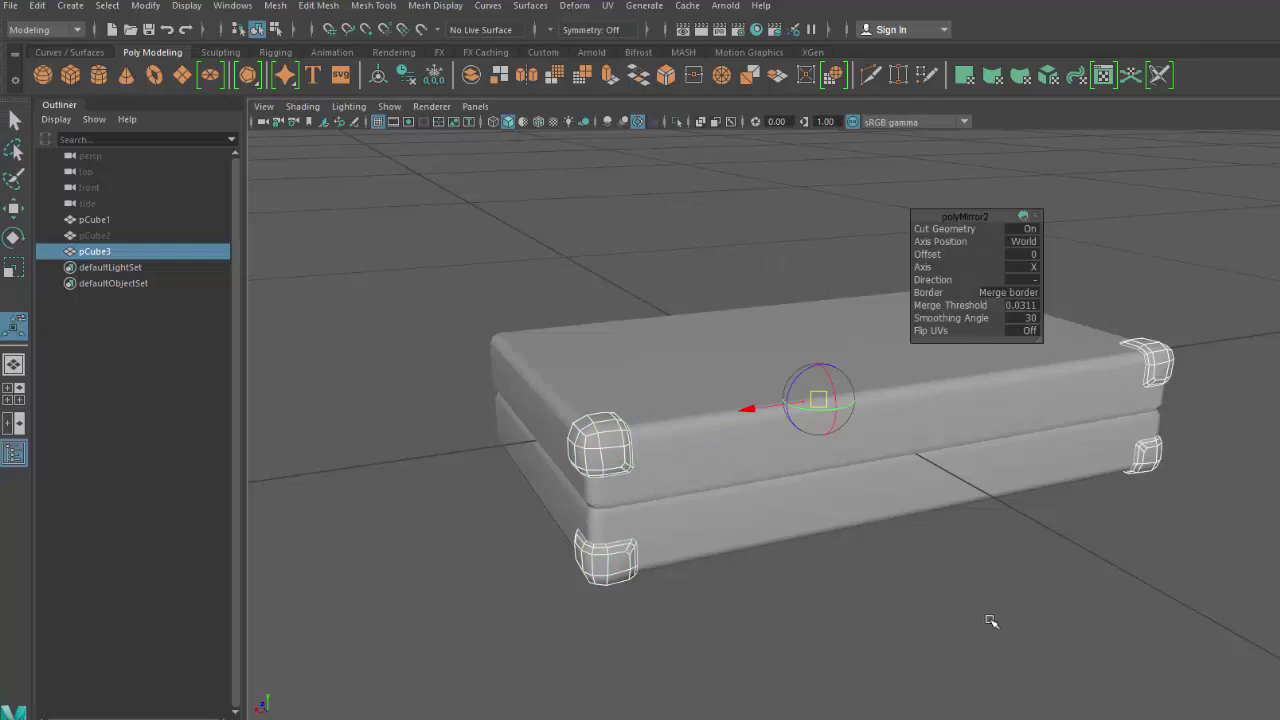
key("q")
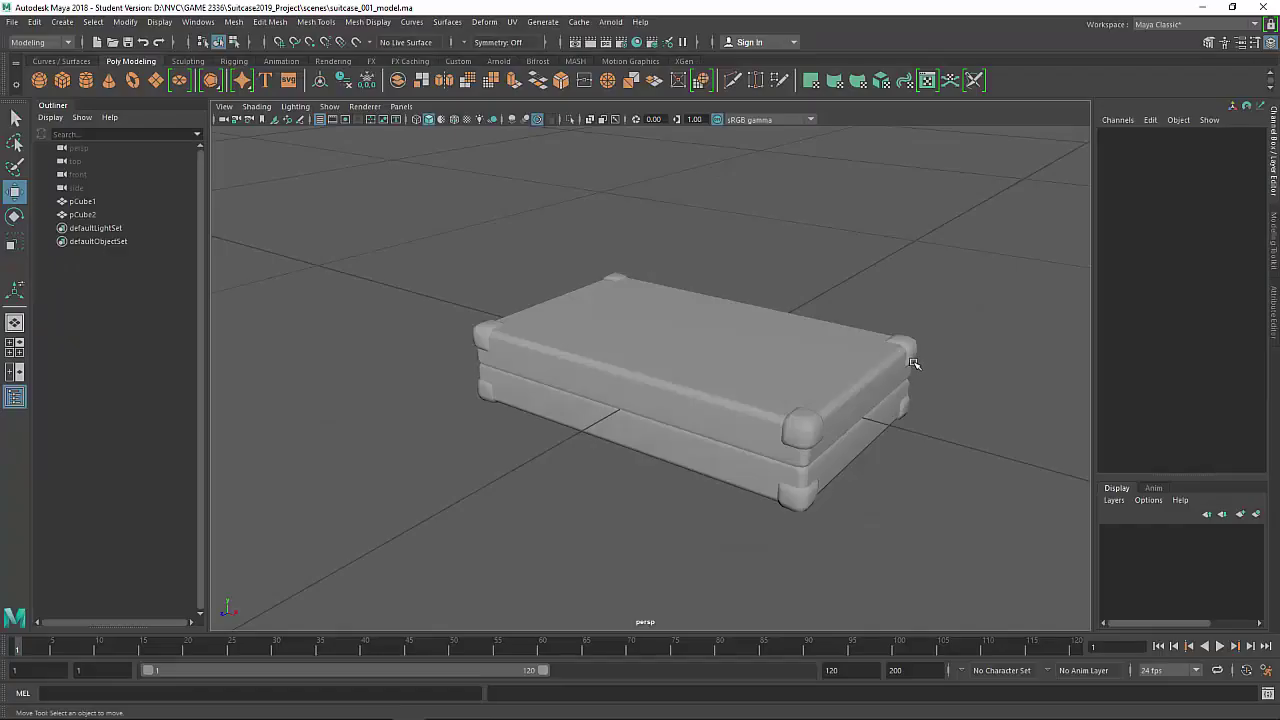
Create a polygon cube and scale it uniformly to about 0.097.
left_click(618, 404)
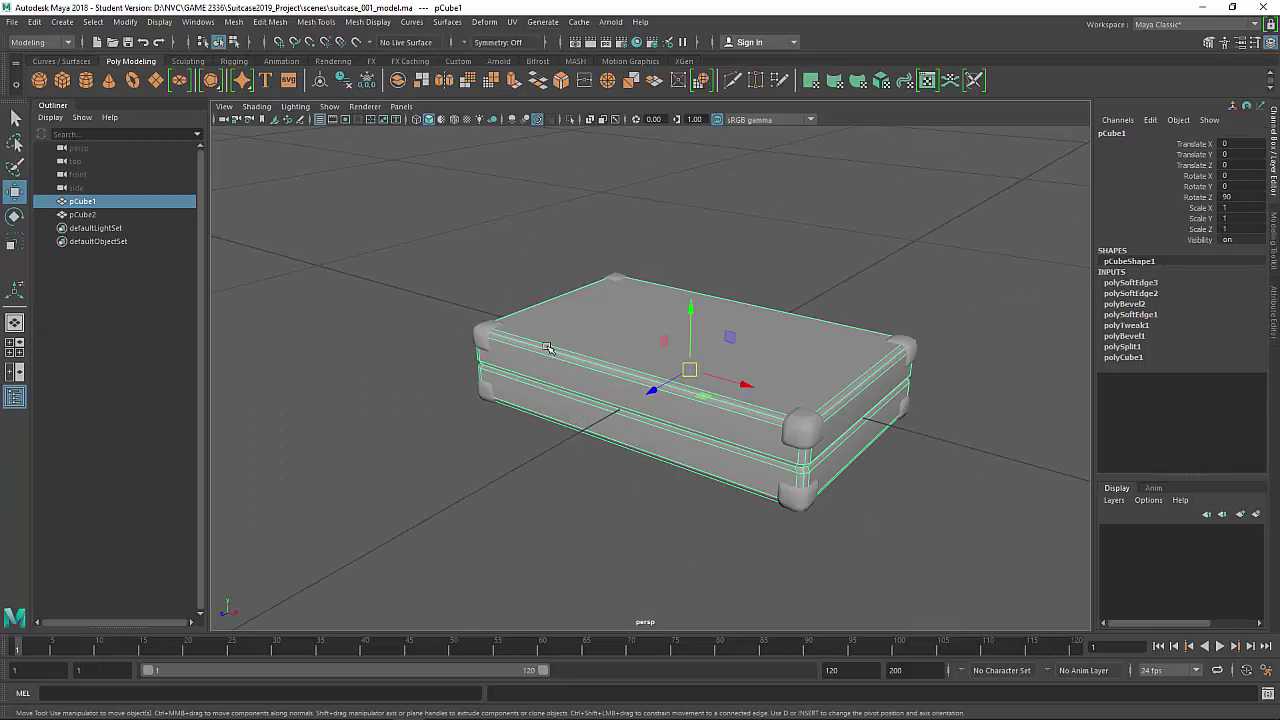
left_click(38, 80)
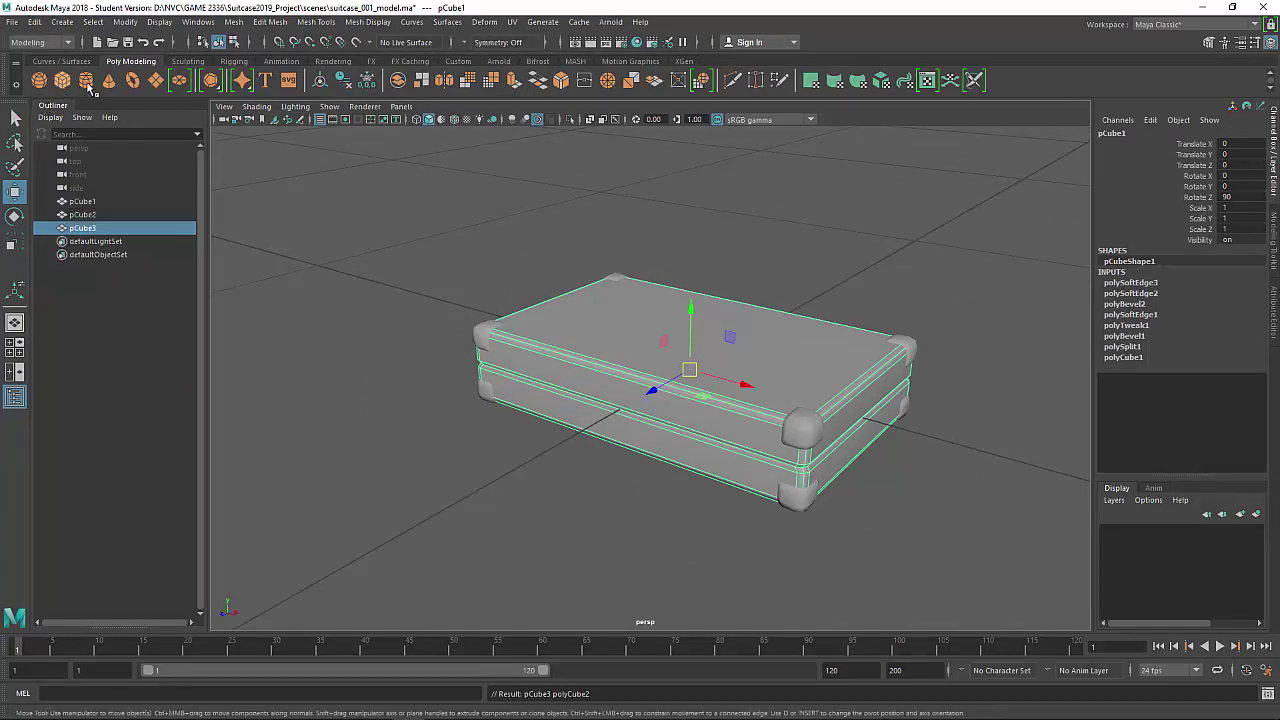
scroll(680, 435, "down", 5)
key("r")
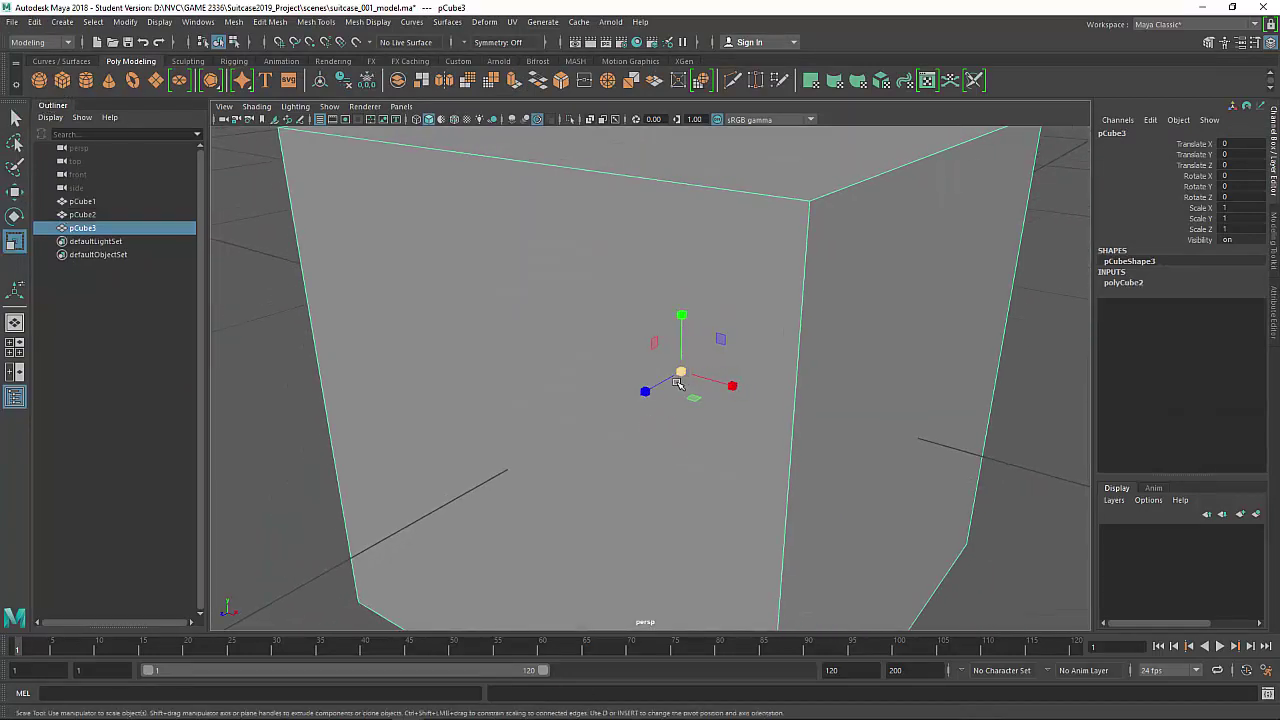
left_click_drag(681, 372, 322, 400)
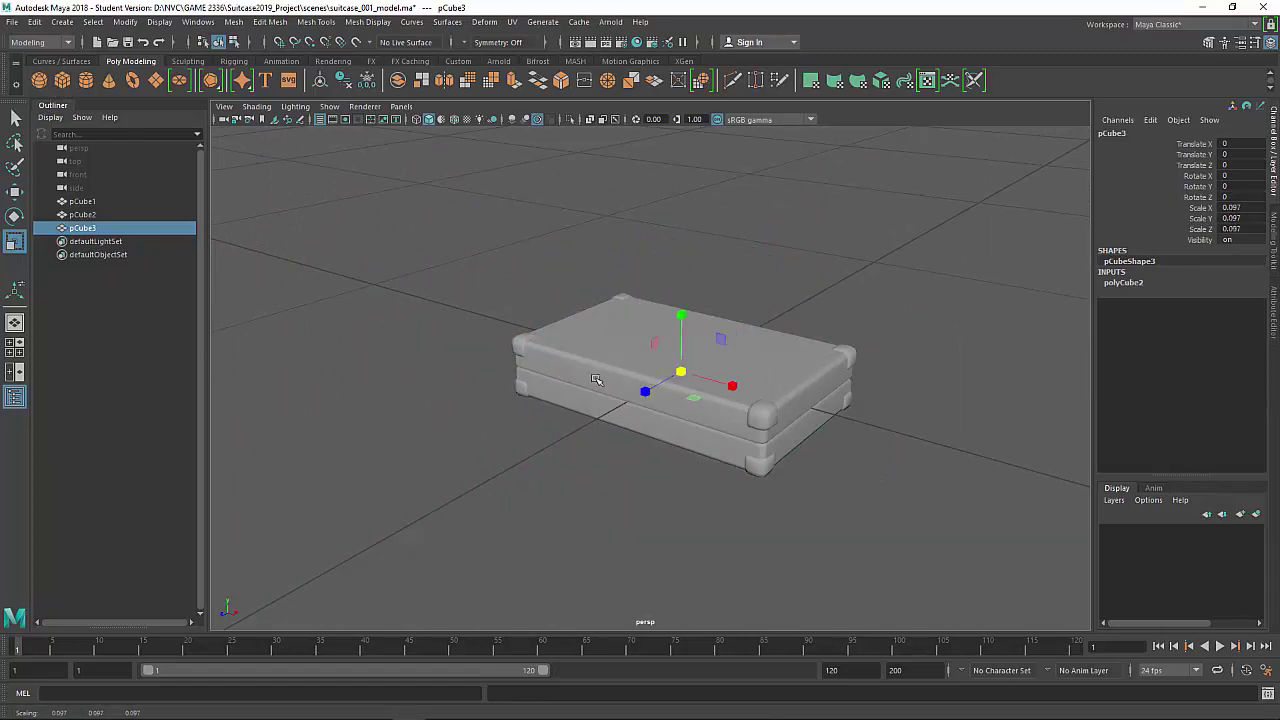
Move the small cube along Z to about 0.273, in front of the suitcase's long side.
key("w")
left_click_drag(646, 392, 527, 393)
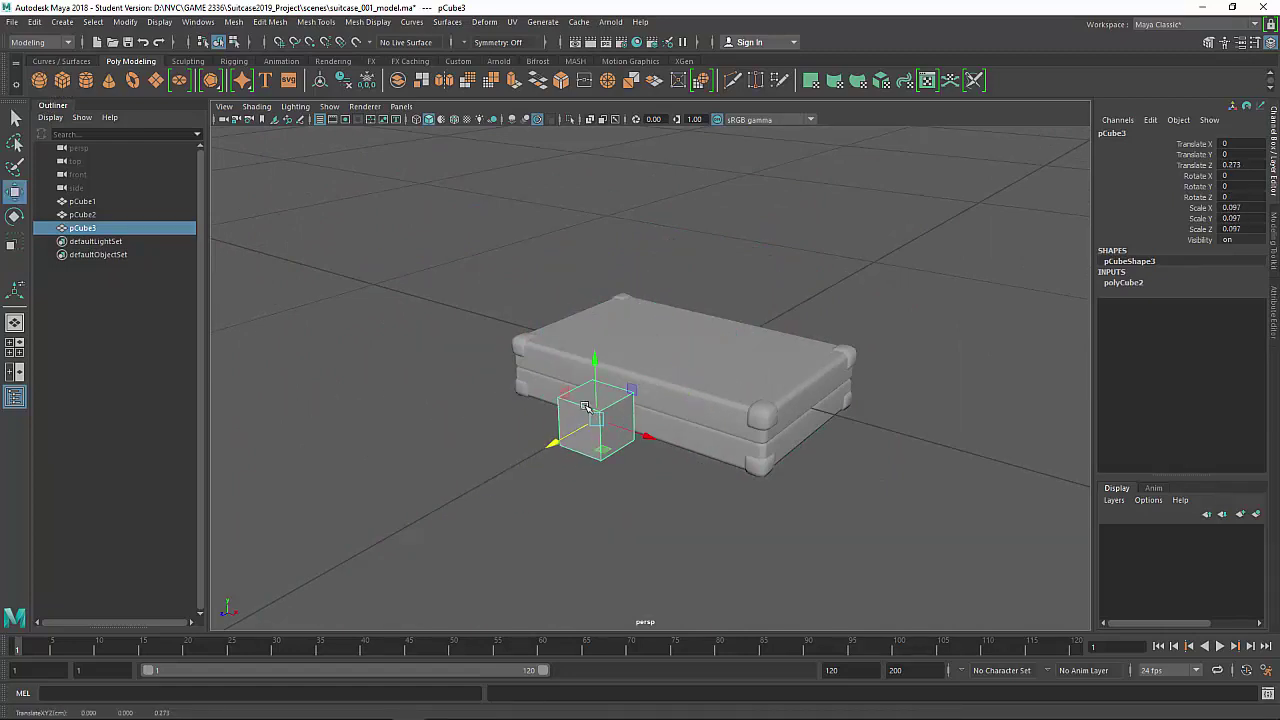
scroll(585, 407, "up", 4)
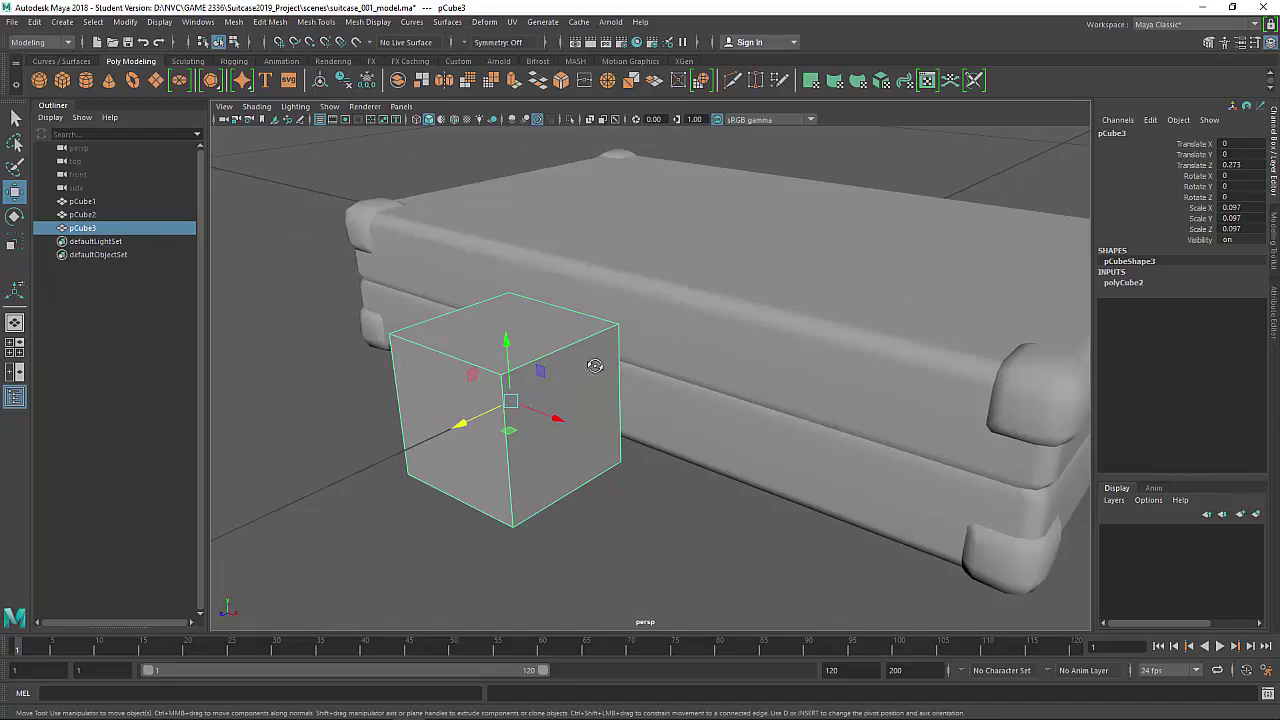
left_click_drag(591, 363, 705, 368, "alt")
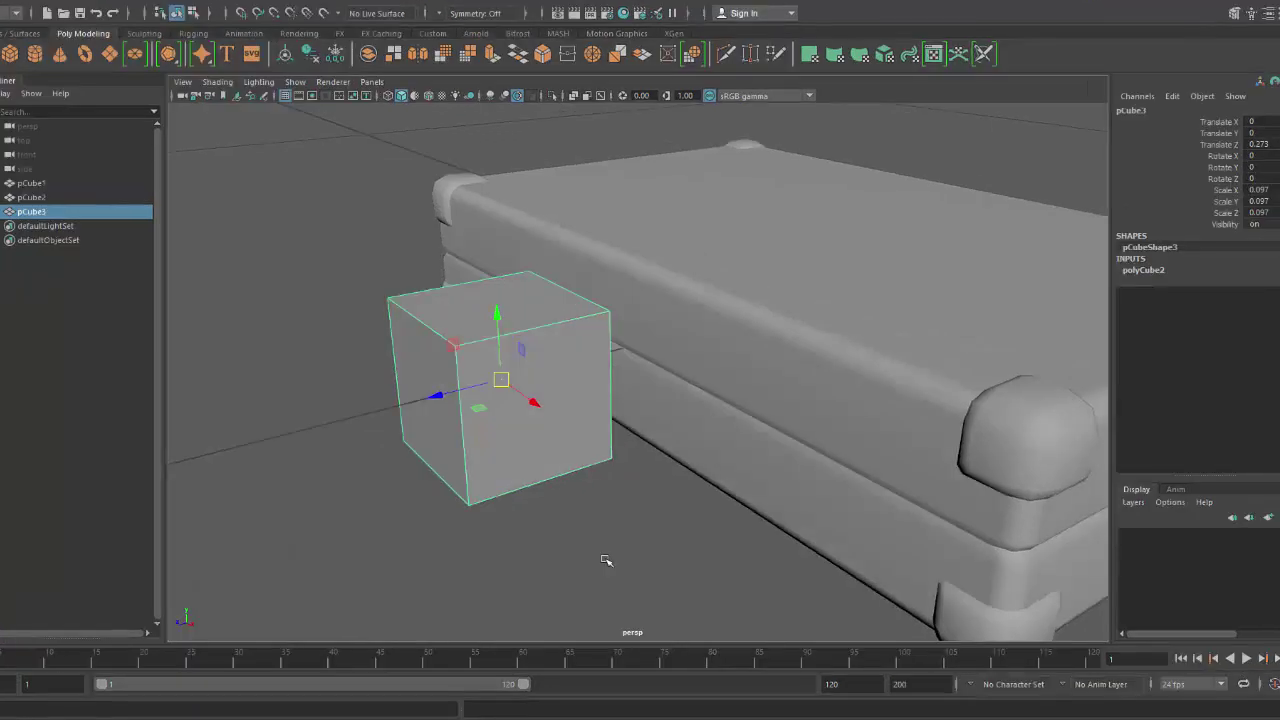
Try moving the cube's pivot freely off its centre, undo that, and shift the pivot along Z without snapping.
key("e")
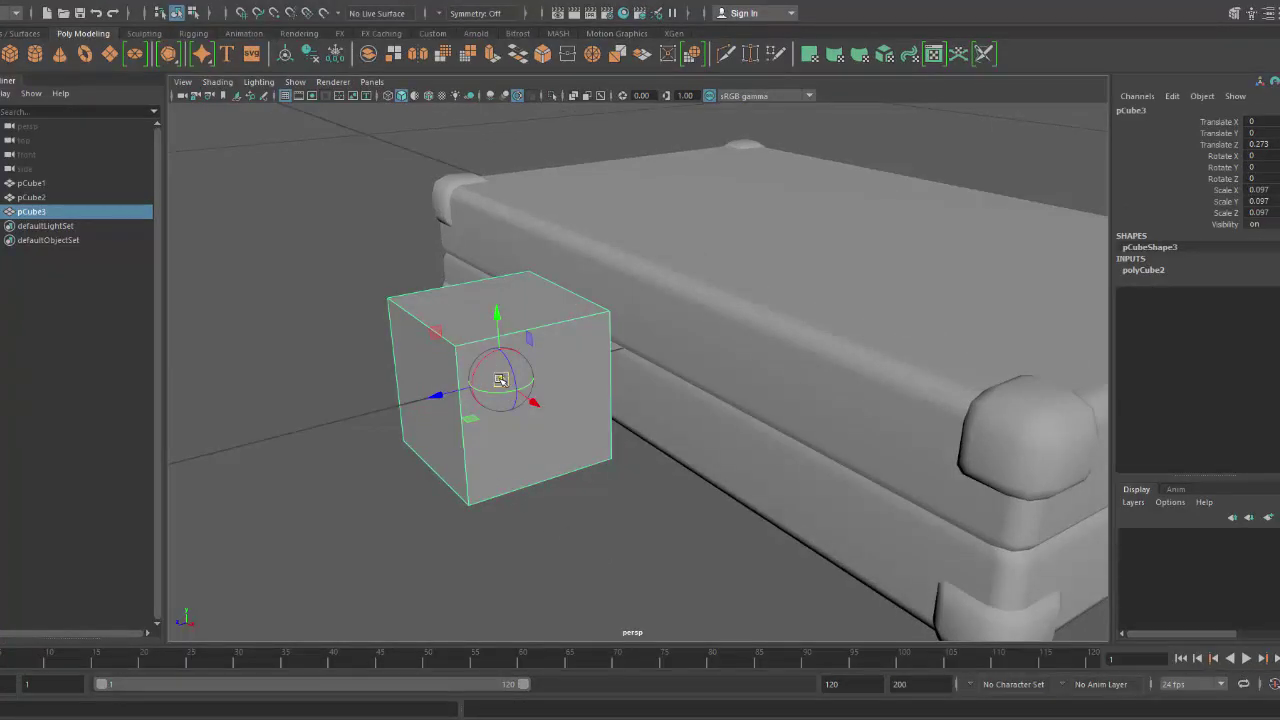
left_click_drag(500, 380, 462, 341)
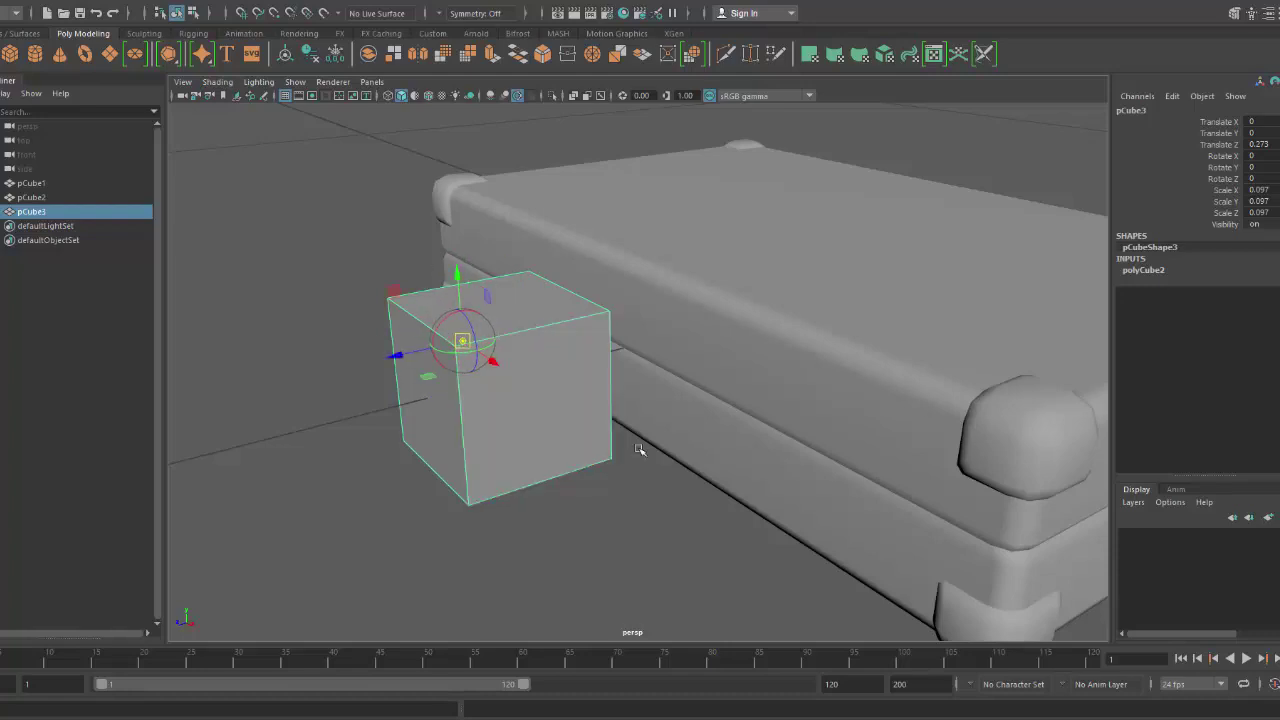
key("ctrl+z")
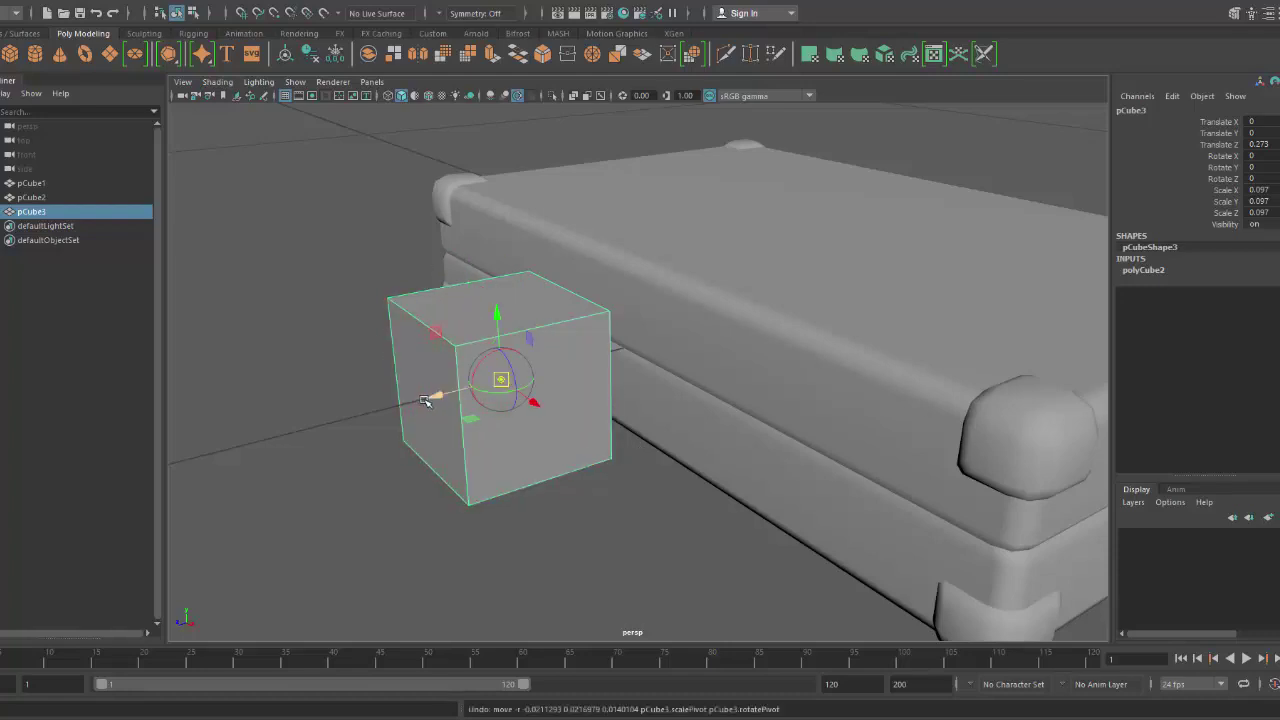
mouse_move(432, 398)
left_mouse_down()
mouse_move(457, 397)
mouse_move(427, 415)
left_mouse_up()
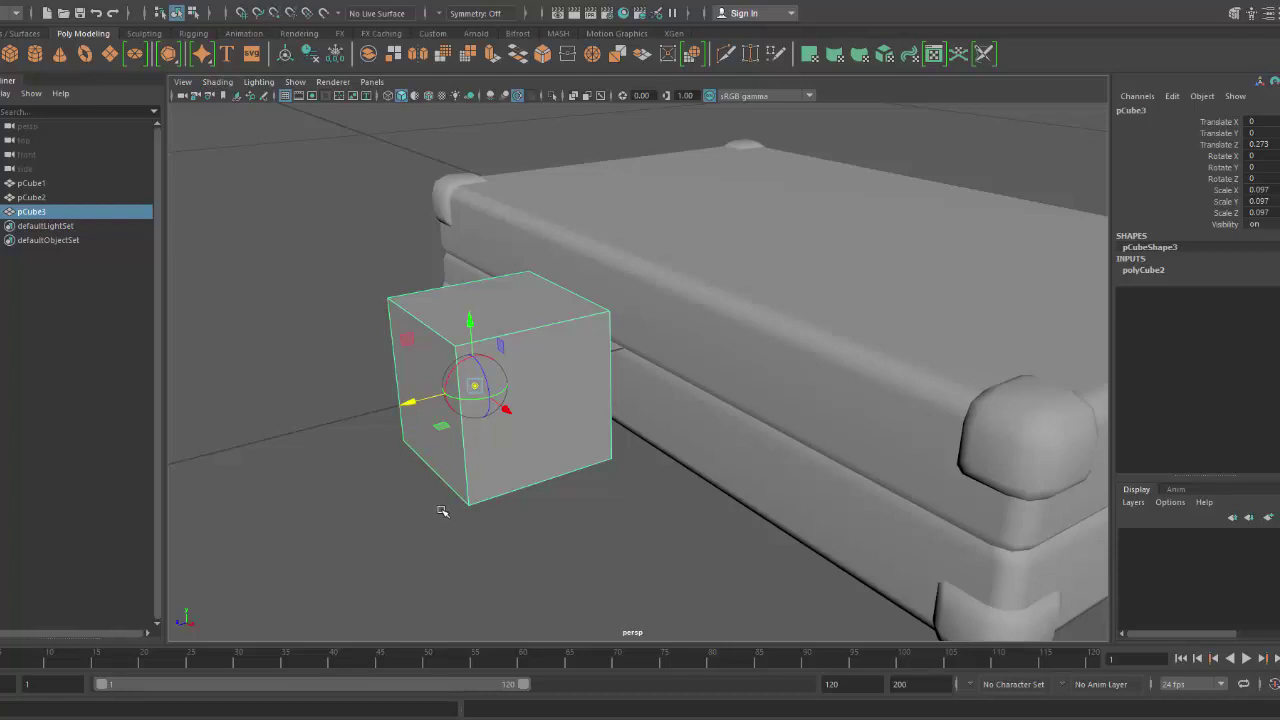
Snap the cube's pivot along Z to a vertex on the face nearest the suitcase and finish editing the pivot.
key("v")
left_click_drag(408, 404, 601, 316)
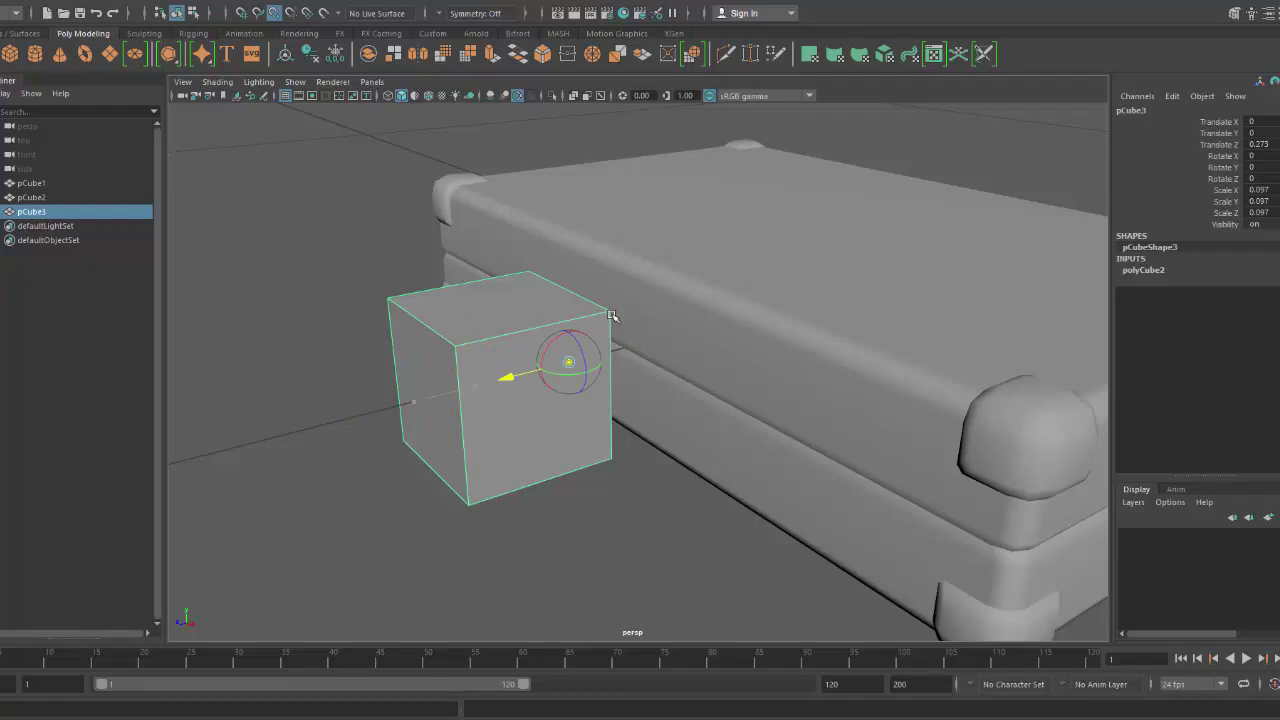
left_click_drag(601, 312, 601, 312)
left_click_drag(694, 411, 627, 406, "alt")
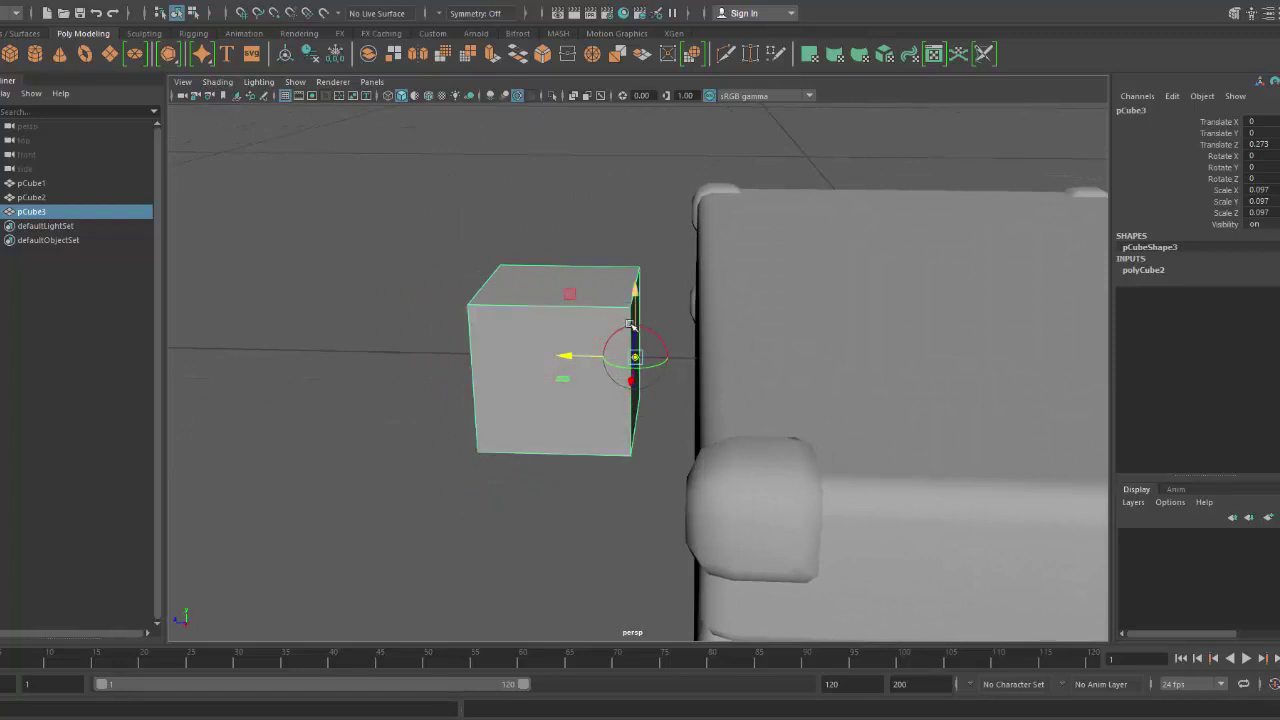
key("d")
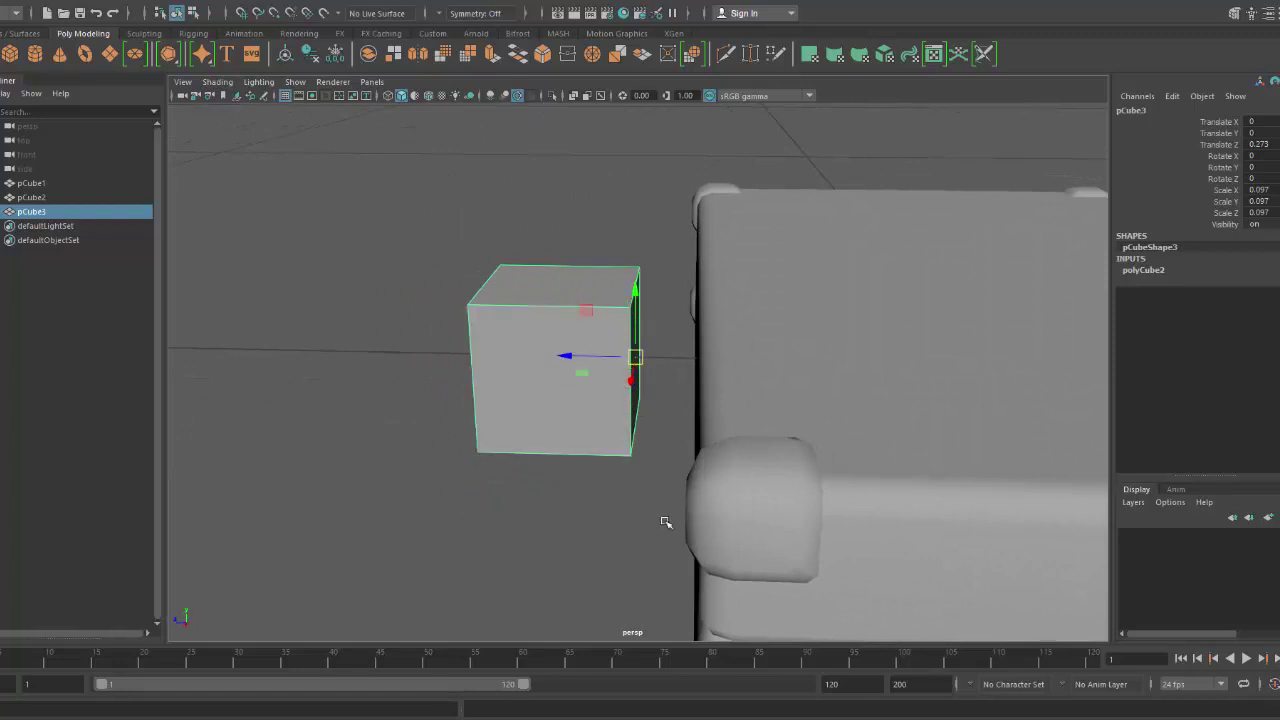
Move the cube along Z to about 0.313, farther away from the suitcase.
left_click_drag(563, 490, 462, 397, "alt")
mouse_move(650, 474)
left_mouse_down("alt")
mouse_move(694, 466)
mouse_move(655, 462)
left_mouse_up("alt")
left_click(518, 377)
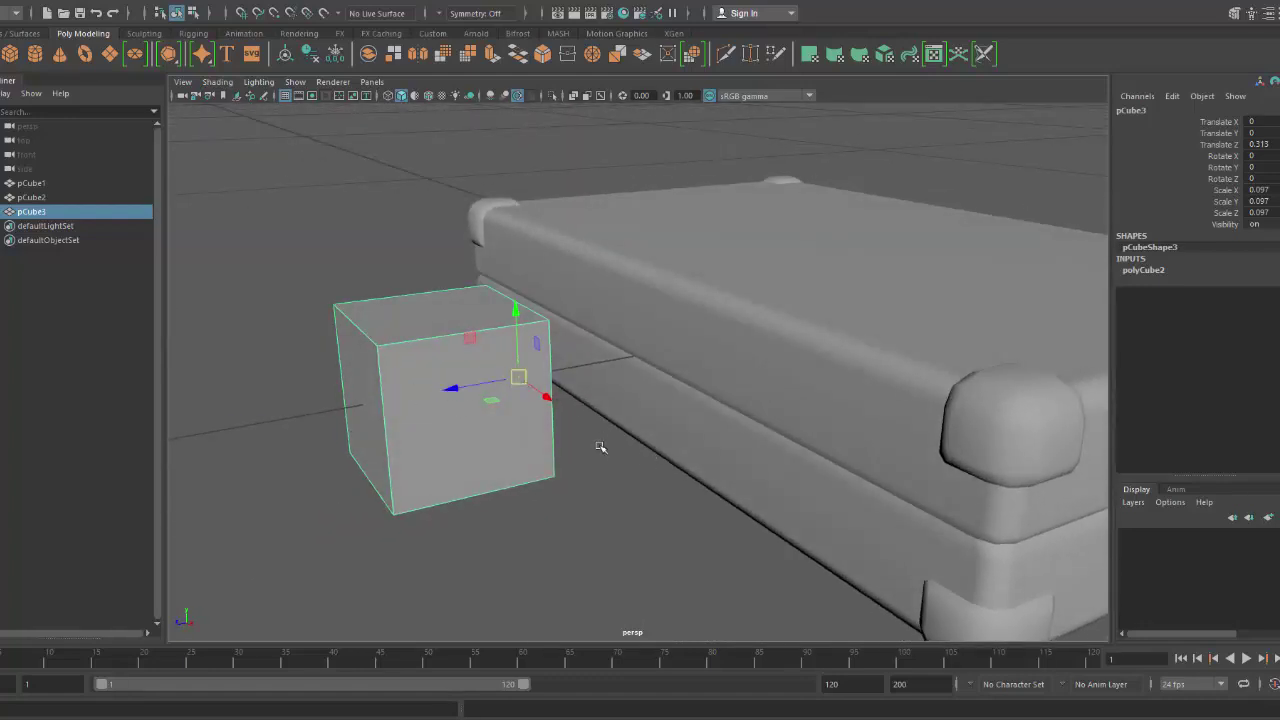
Vertex-snap the small cube along Z onto the suitcase's long side, at about 0.233.
mouse_move(560, 428)
left_mouse_down("alt")
mouse_move(534, 426)
mouse_move(550, 451)
left_mouse_up("alt")
mouse_move(840, 451)
right_mouse_down("alt")
mouse_move(886, 451)
mouse_move(815, 450)
right_mouse_up("alt")
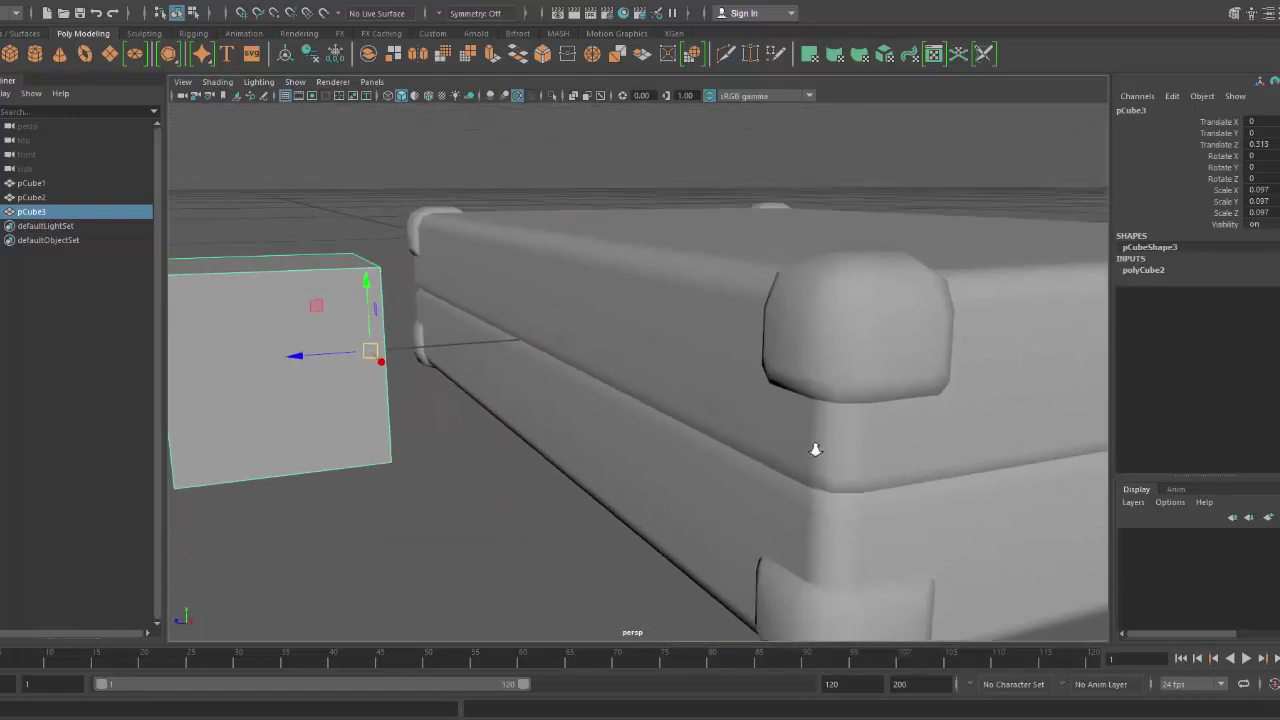
left_click_drag(816, 449, 804, 453, "alt")
left_click(818, 449)
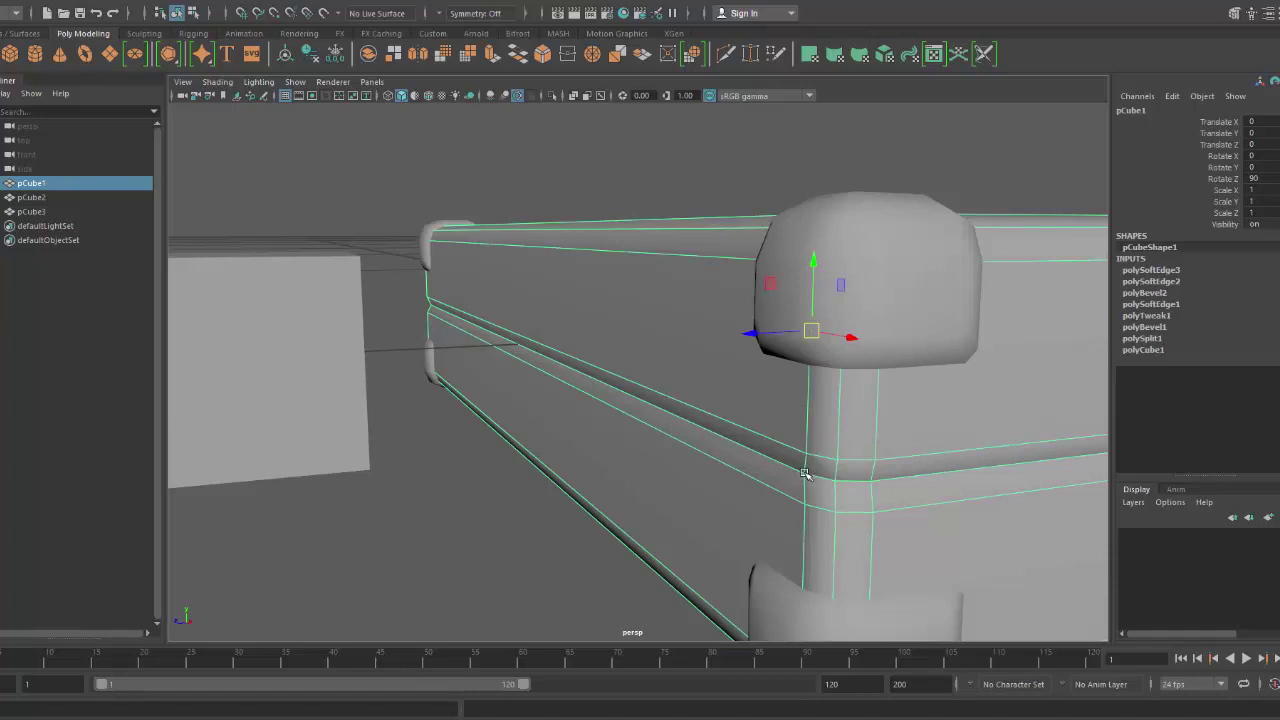
left_click(355, 420)
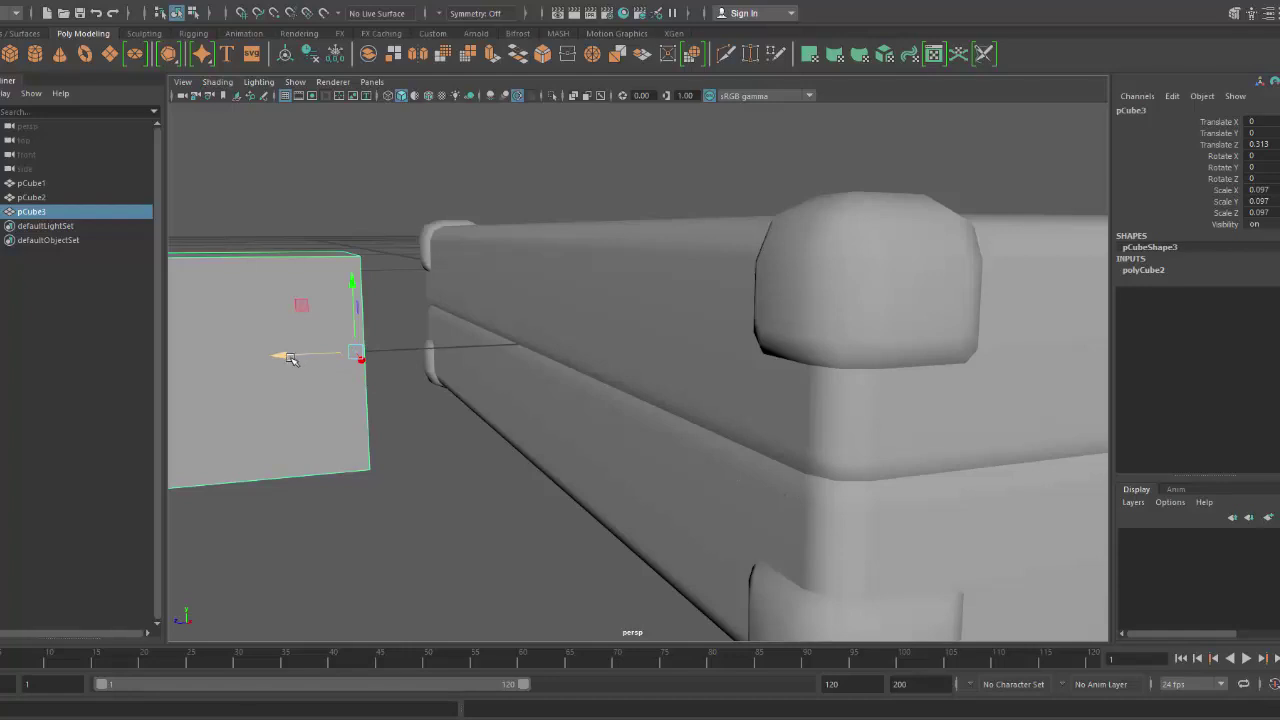
key("v")
left_click_drag(281, 357, 810, 478)
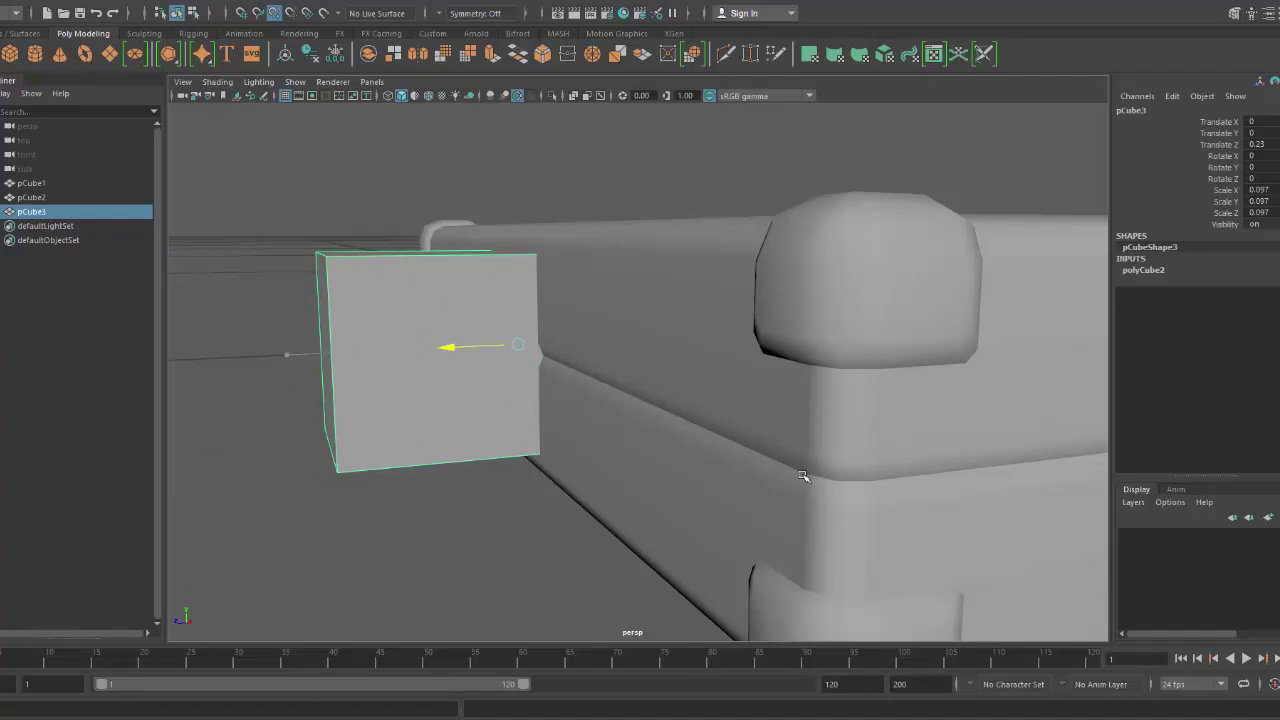
left_click_drag(804, 477, 808, 492)
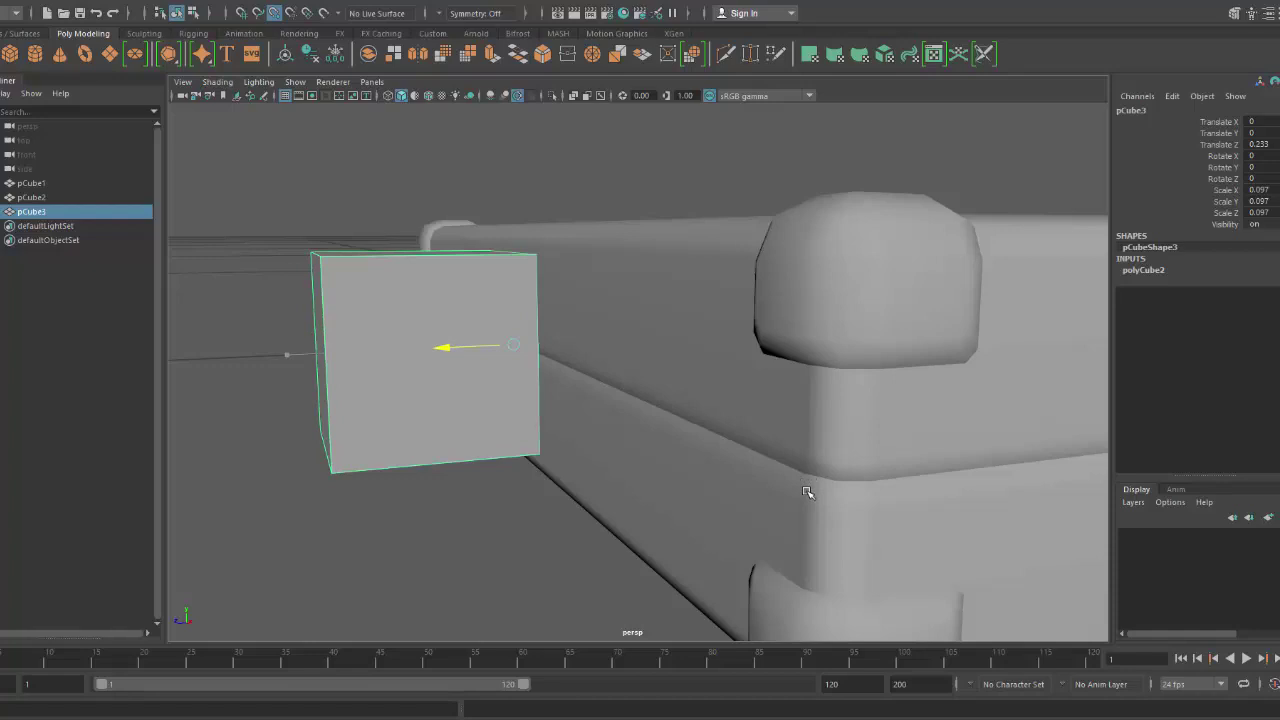
Re-snap the cube along Z to the suitcase's seam at about 0.23, and undo the accidental nudge.
mouse_move(520, 351)
right_mouse_down("alt")
mouse_move(582, 395)
mouse_move(463, 349)
mouse_move(534, 366)
right_mouse_up("alt")
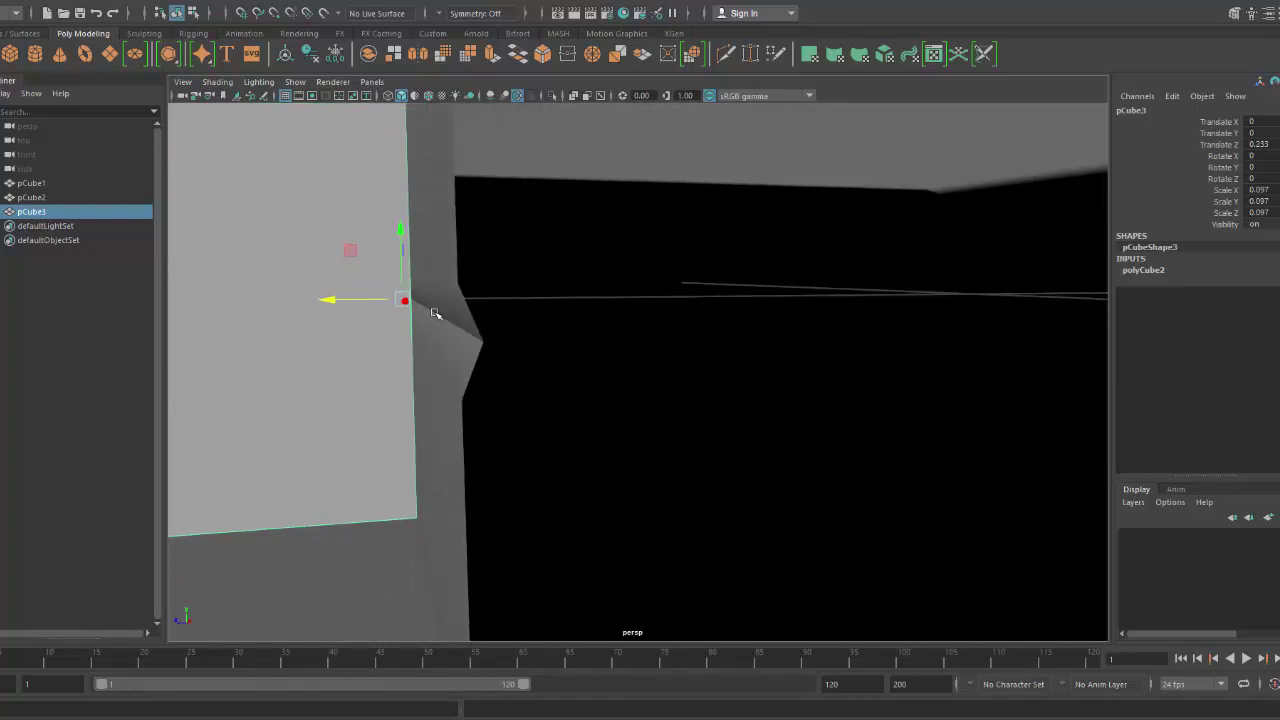
left_click(408, 305)
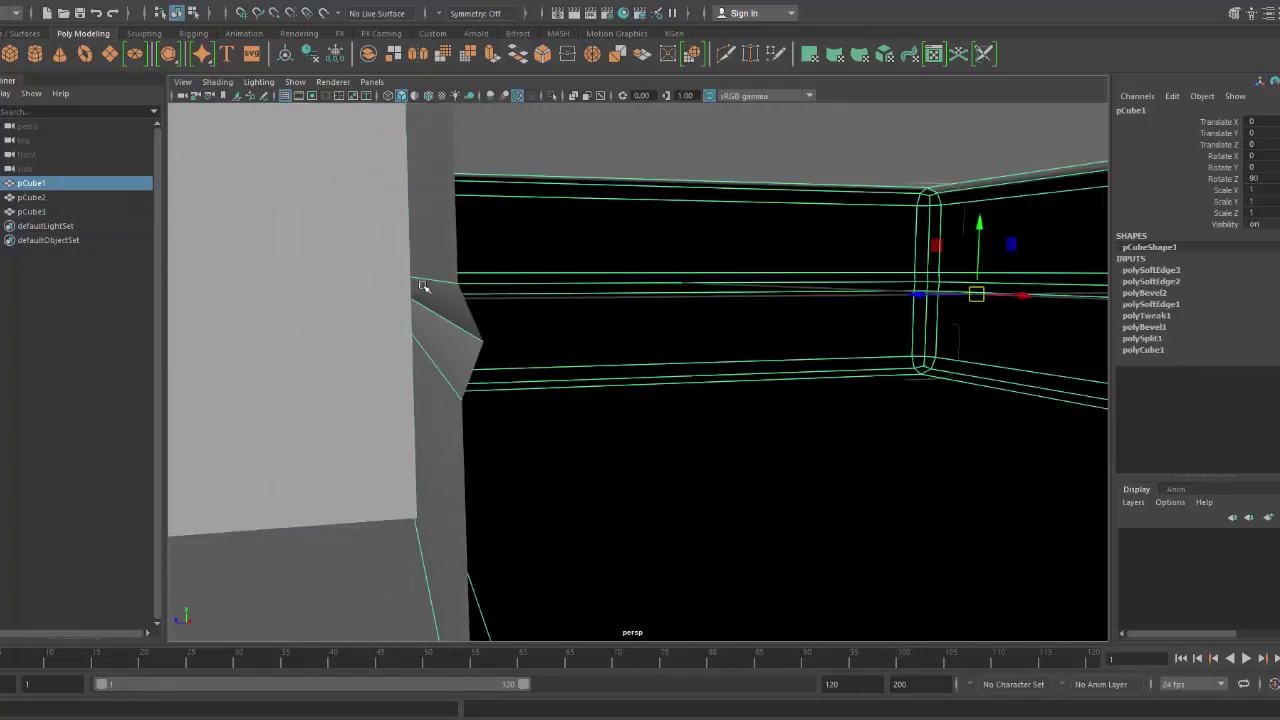
right_click_drag(423, 349, 514, 377, "alt")
left_click(500, 372)
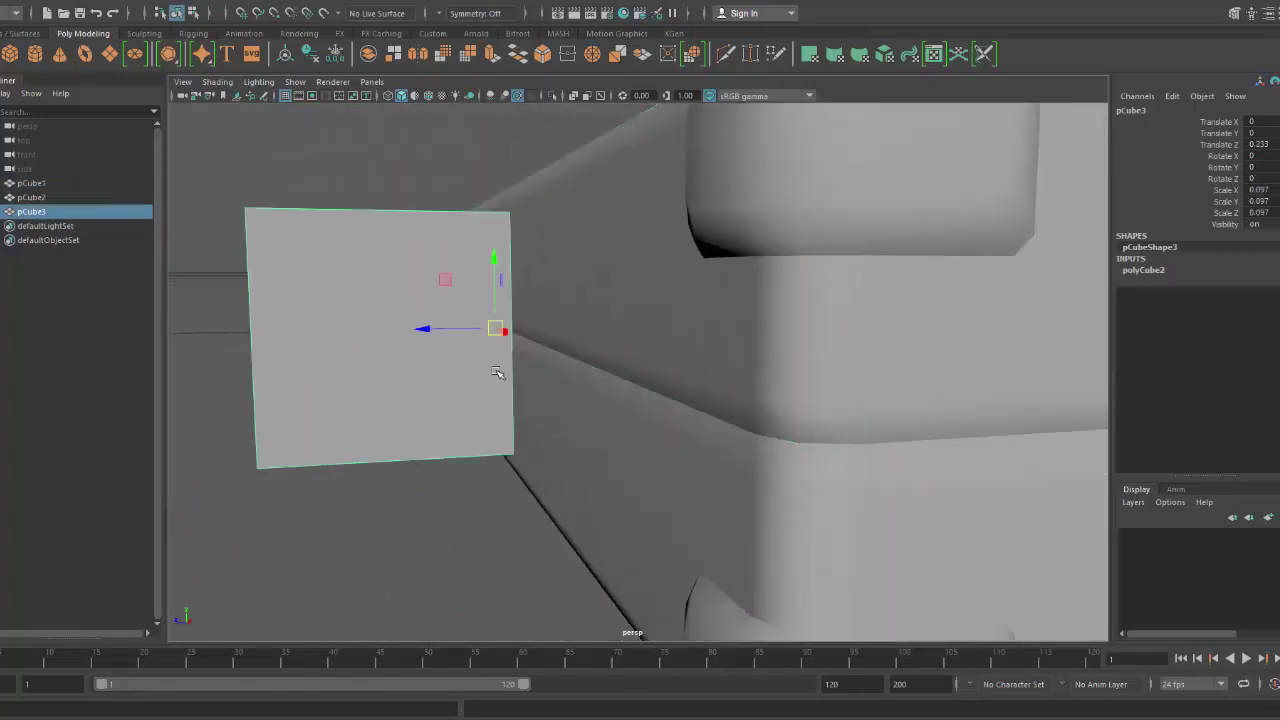
key("v")
middle_click_drag(746, 434, 752, 436)
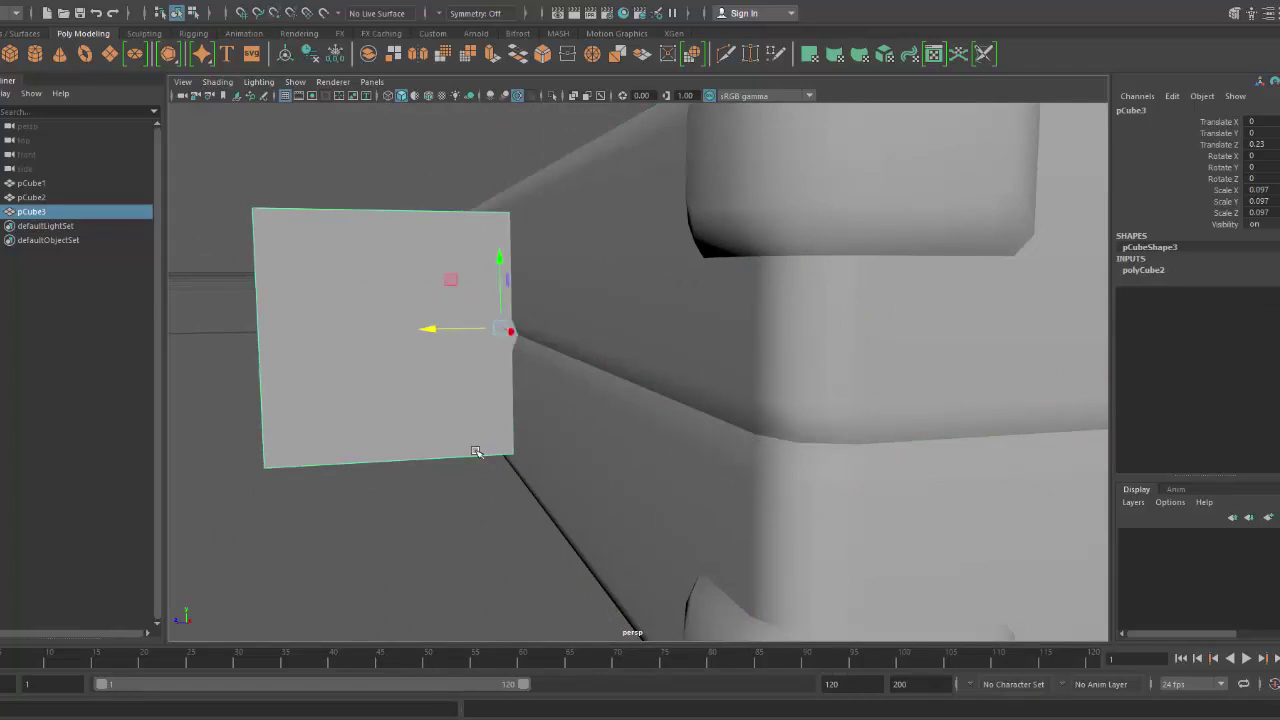
left_click_drag(484, 466, 641, 347, "alt")
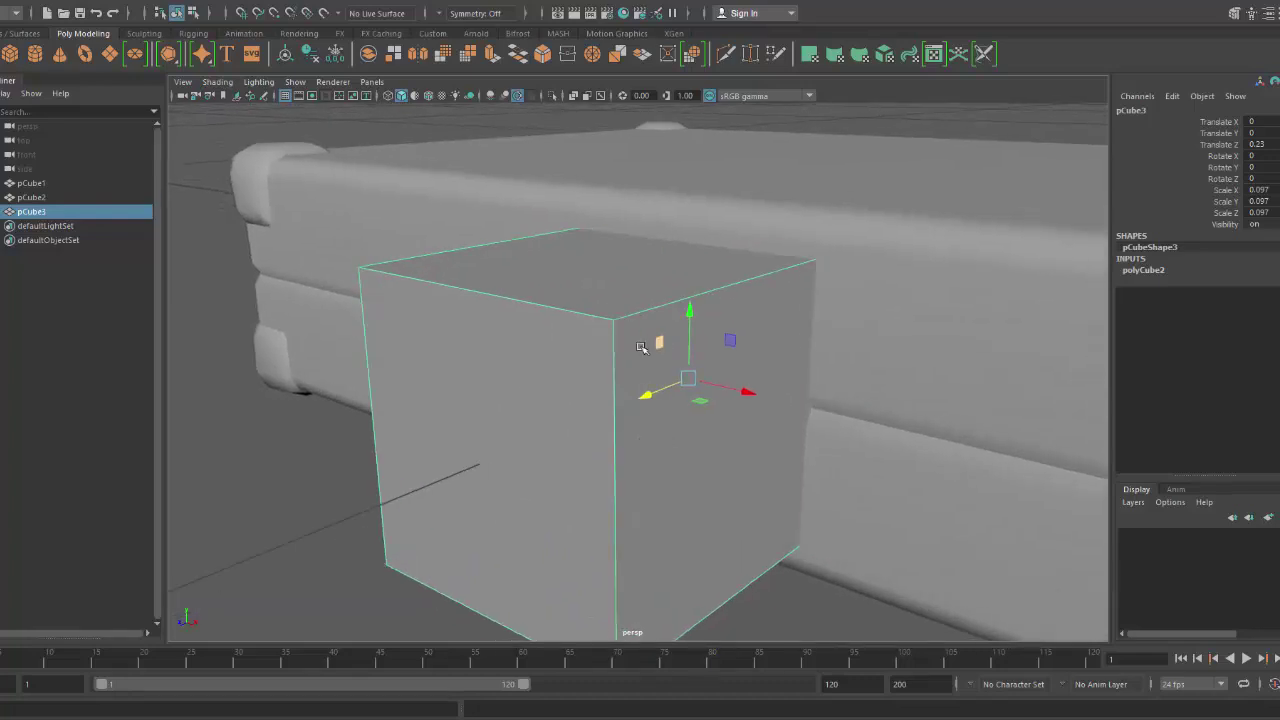
left_click(688, 379)
key("ctrl+z")
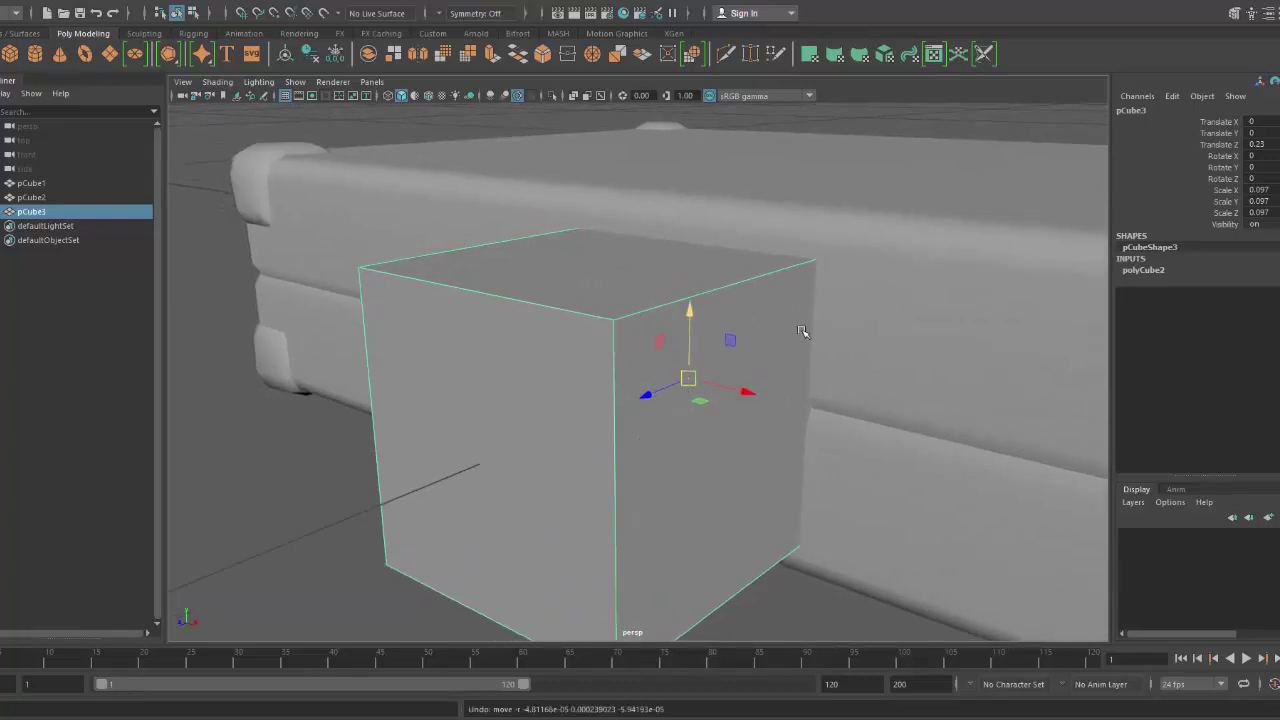
Scale the cube down uniformly to about 0.016 on all axes.
key("r")
left_click_drag(688, 380, 403, 380)
right_click_drag(513, 415, 687, 433, "alt")
key("f")
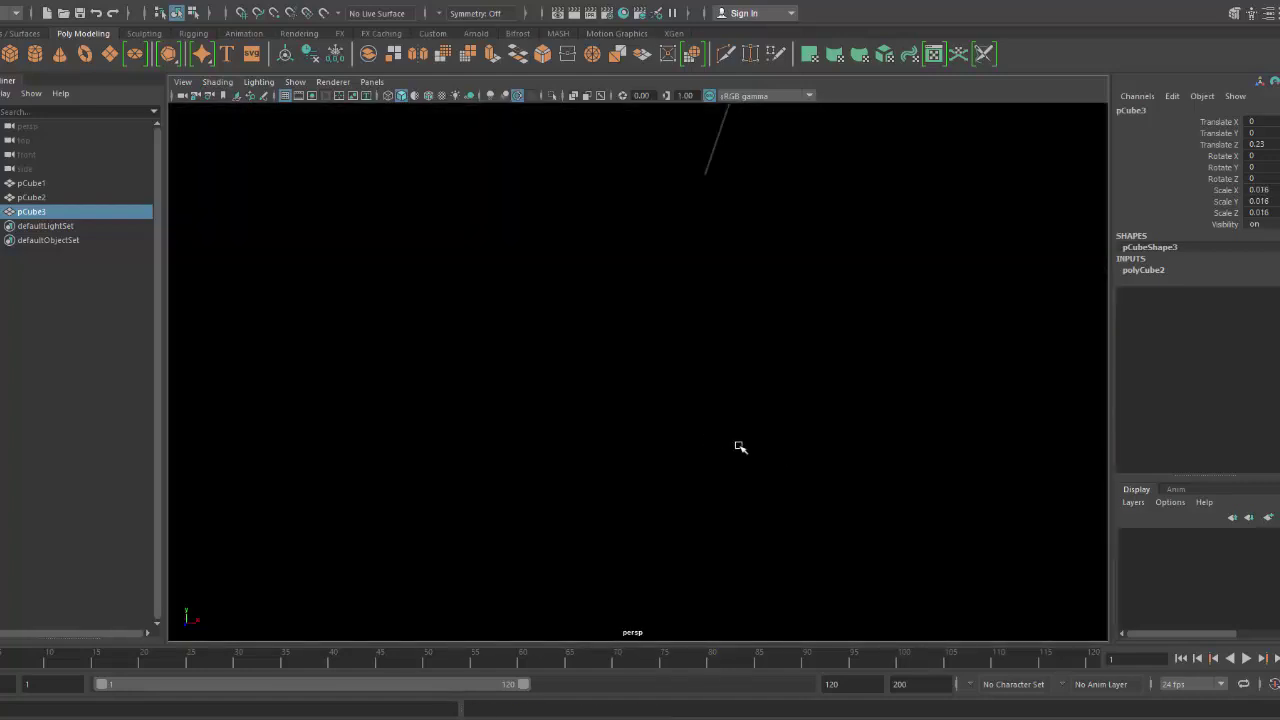
key("f")
left_click_drag(729, 428, 803, 397, "alt")
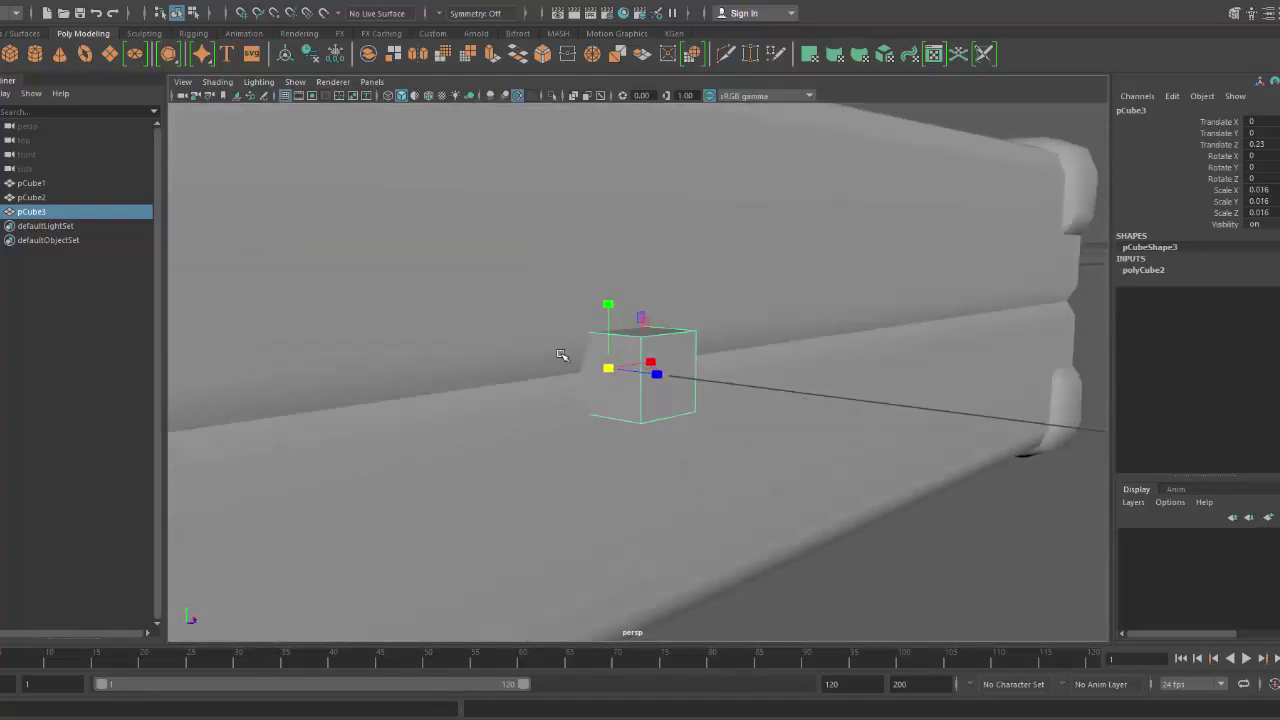
Scale the cube into a thin plate, about 0.029 in X, 0.019 in Y and 0.005 in Z.
left_click_drag(642, 335, 705, 352, "alt")
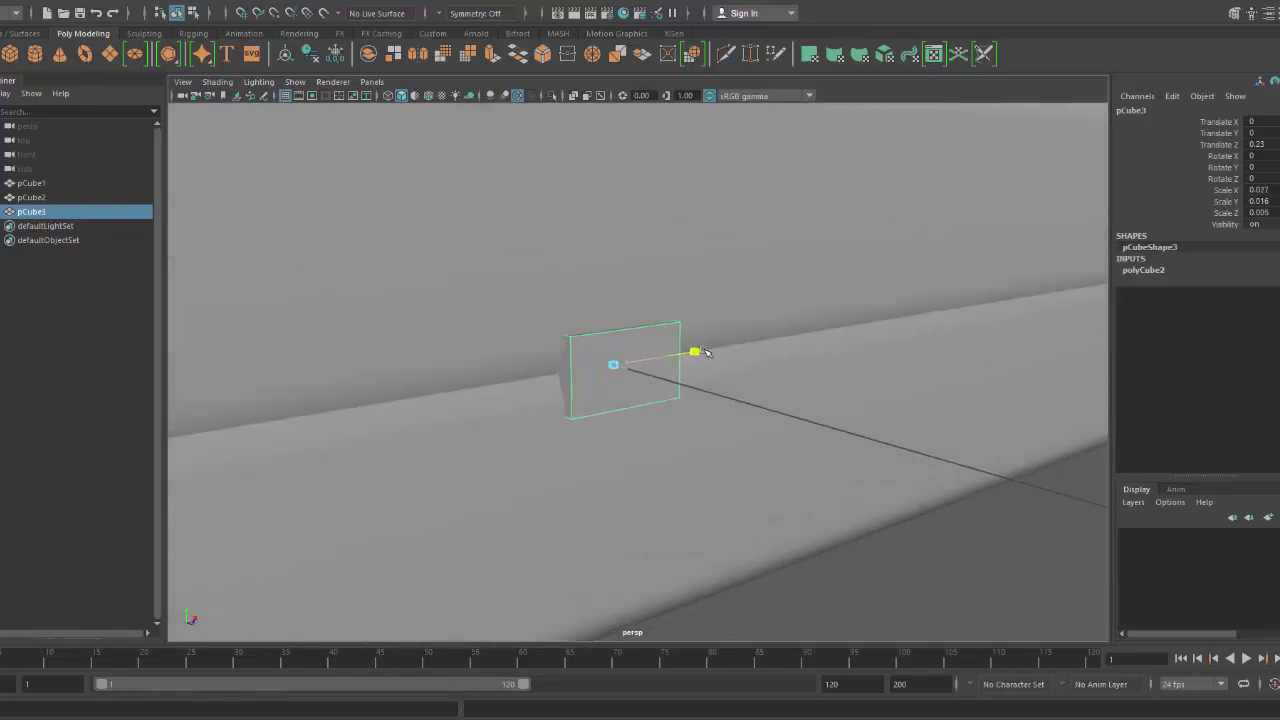
left_click_drag(614, 302, 614, 277)
left_click_drag(650, 340, 707, 391, "alt")
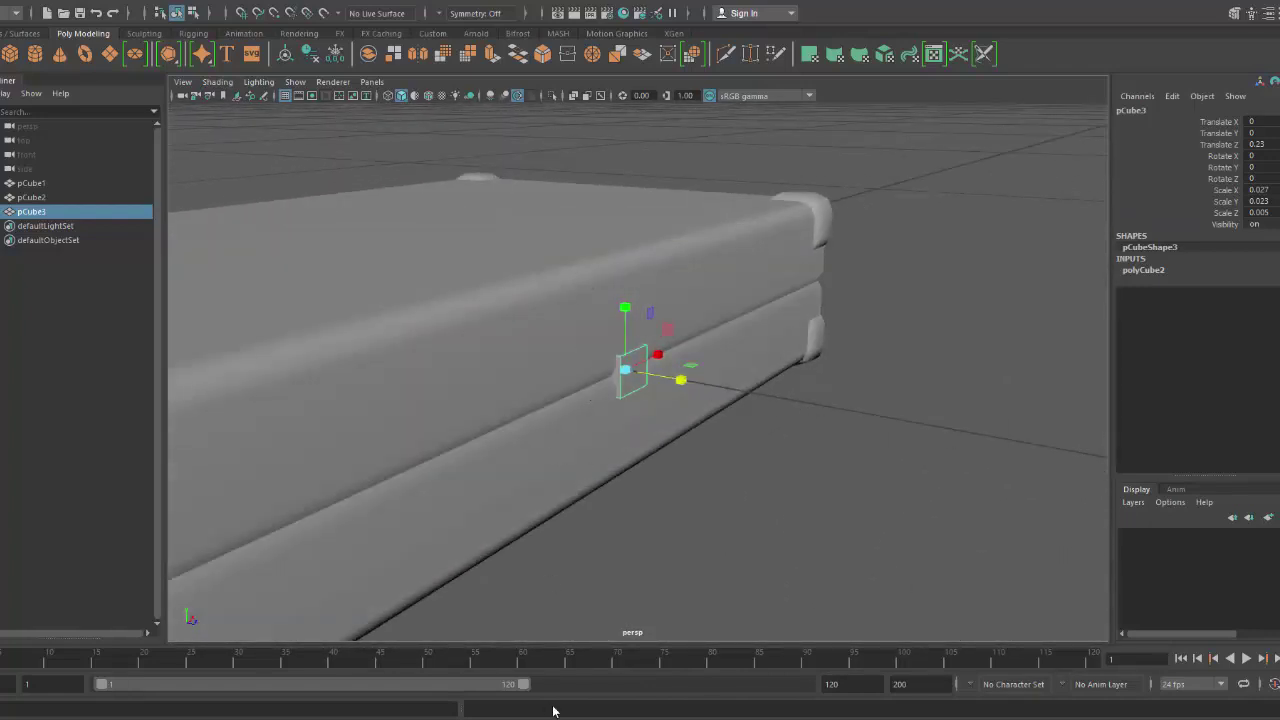
left_click_drag(624, 438, 554, 405, "alt")
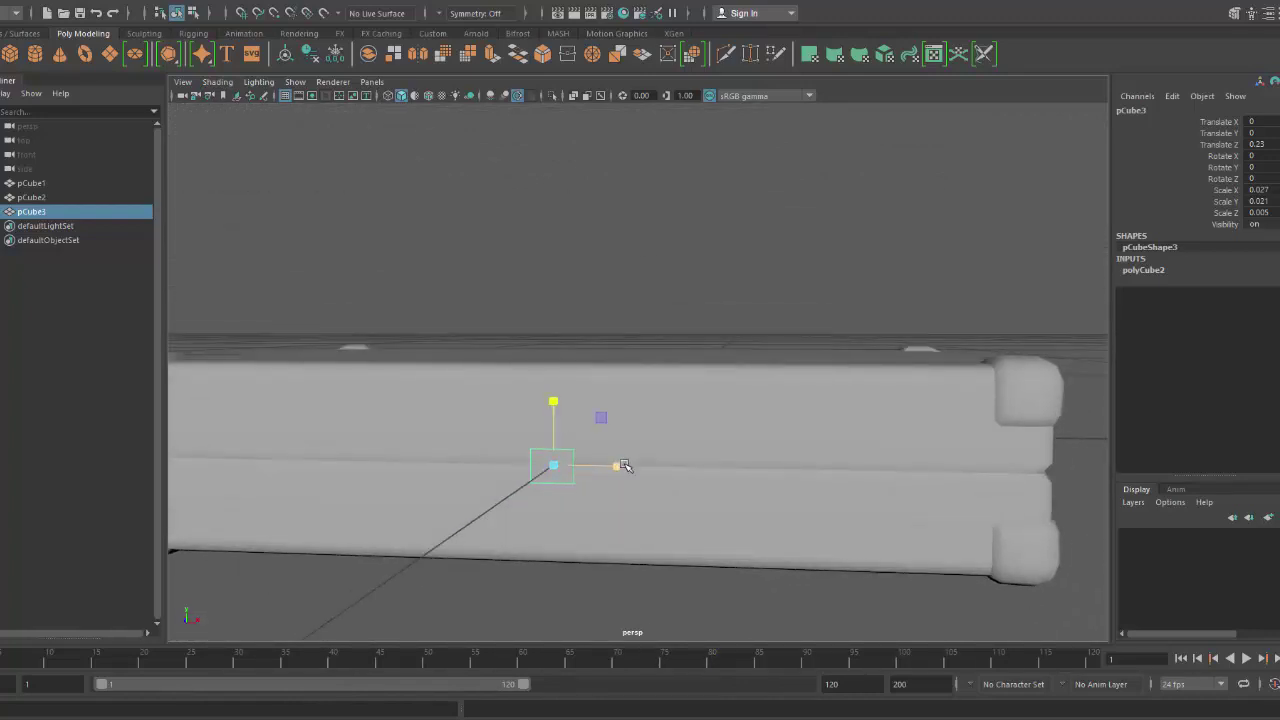
left_click_drag(614, 466, 650, 449)
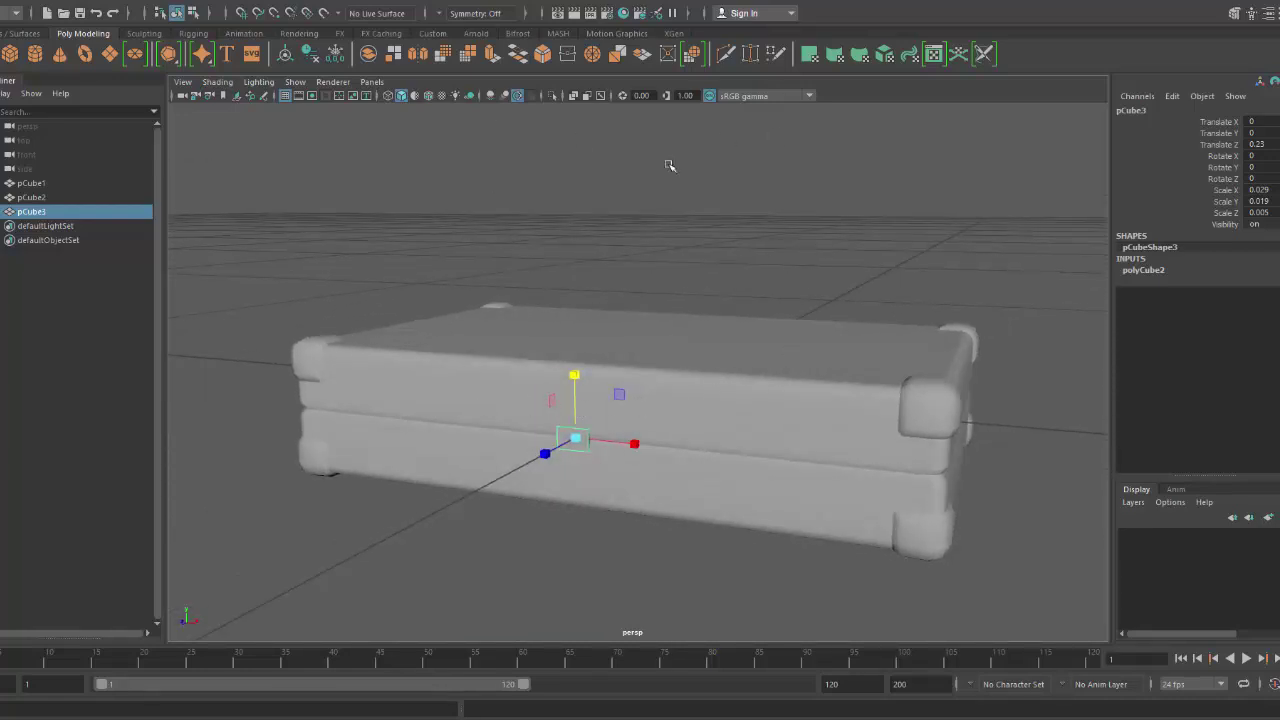
mouse_move(508, 482)
right_mouse_down("alt")
mouse_move(568, 503)
mouse_move(520, 488)
right_mouse_up("alt")
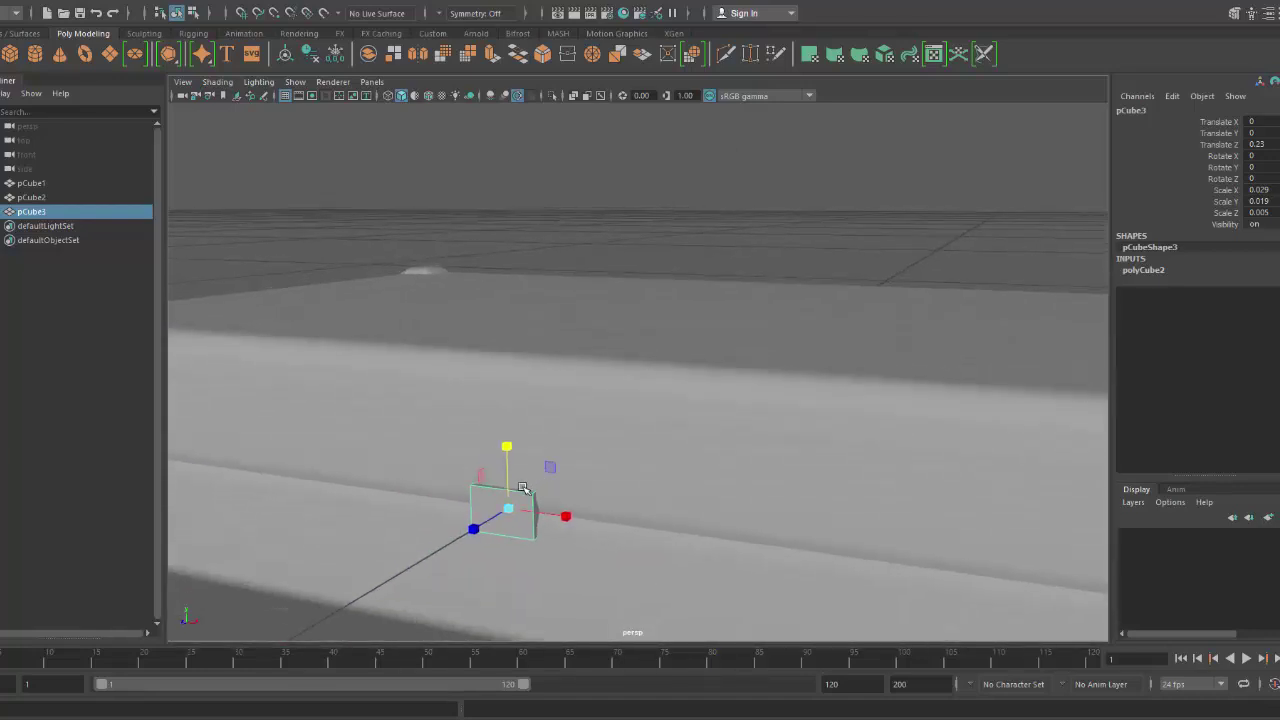
Try moving the plate along X on the suitcase's long side, and undo the move.
mouse_move(654, 516)
left_mouse_down("alt")
mouse_move(743, 509)
mouse_move(686, 531)
mouse_move(580, 515)
mouse_move(671, 517)
mouse_move(651, 511)
mouse_move(657, 521)
left_mouse_up("alt")
key("w")
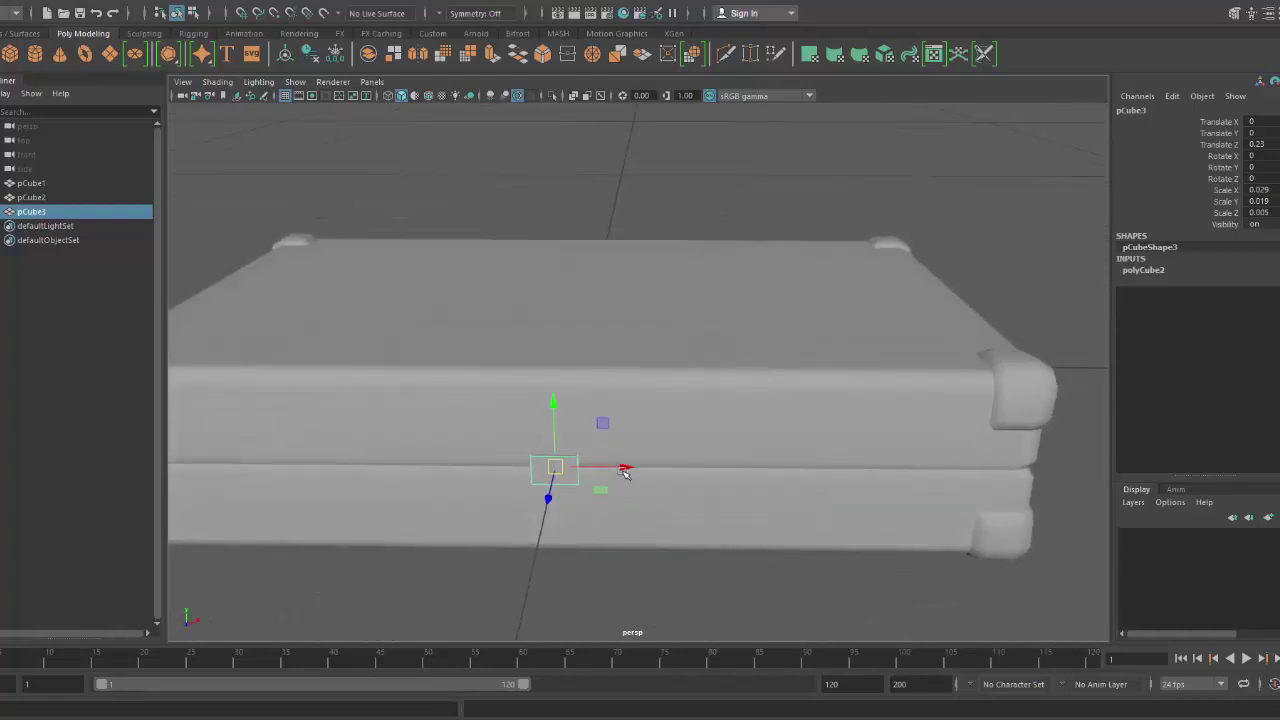
mouse_move(623, 469)
left_mouse_down()
mouse_move(612, 469)
mouse_move(641, 467)
left_mouse_up()
key("ctrl+z")
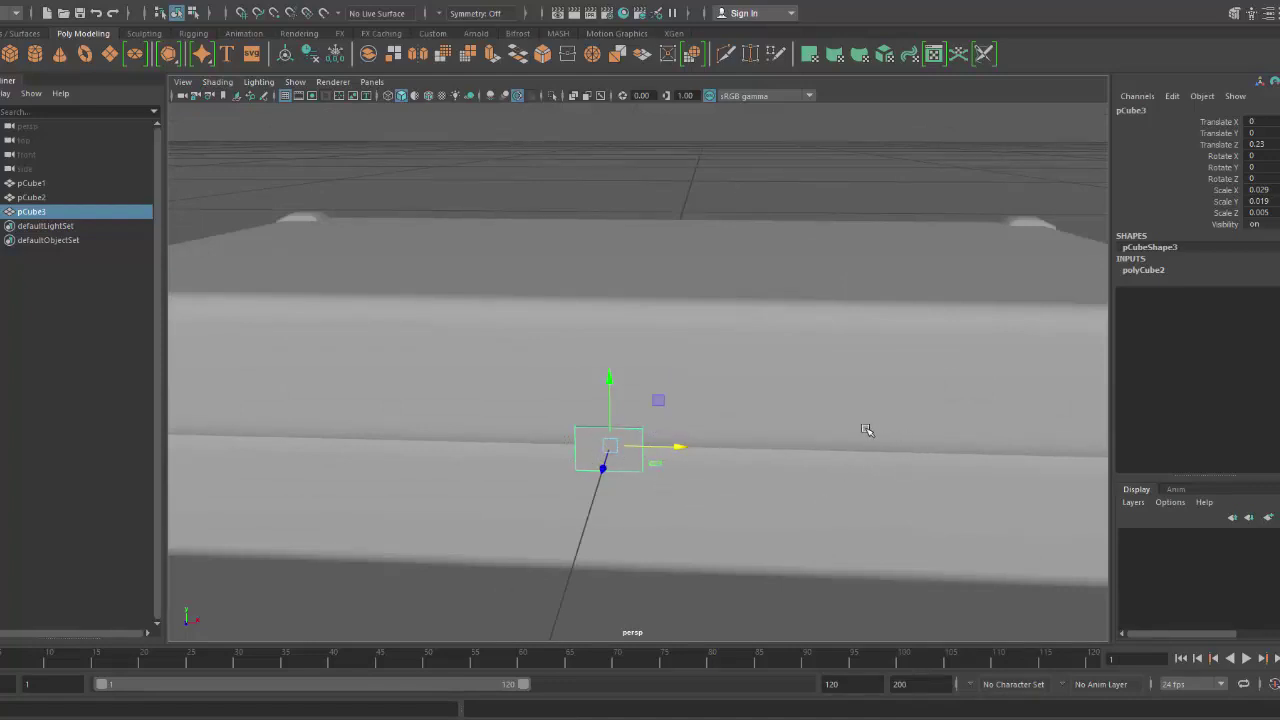
Duplicate the plate and move the copy along the seam to about 0.142 in X.
left_click_drag(651, 469, 680, 474, "alt")
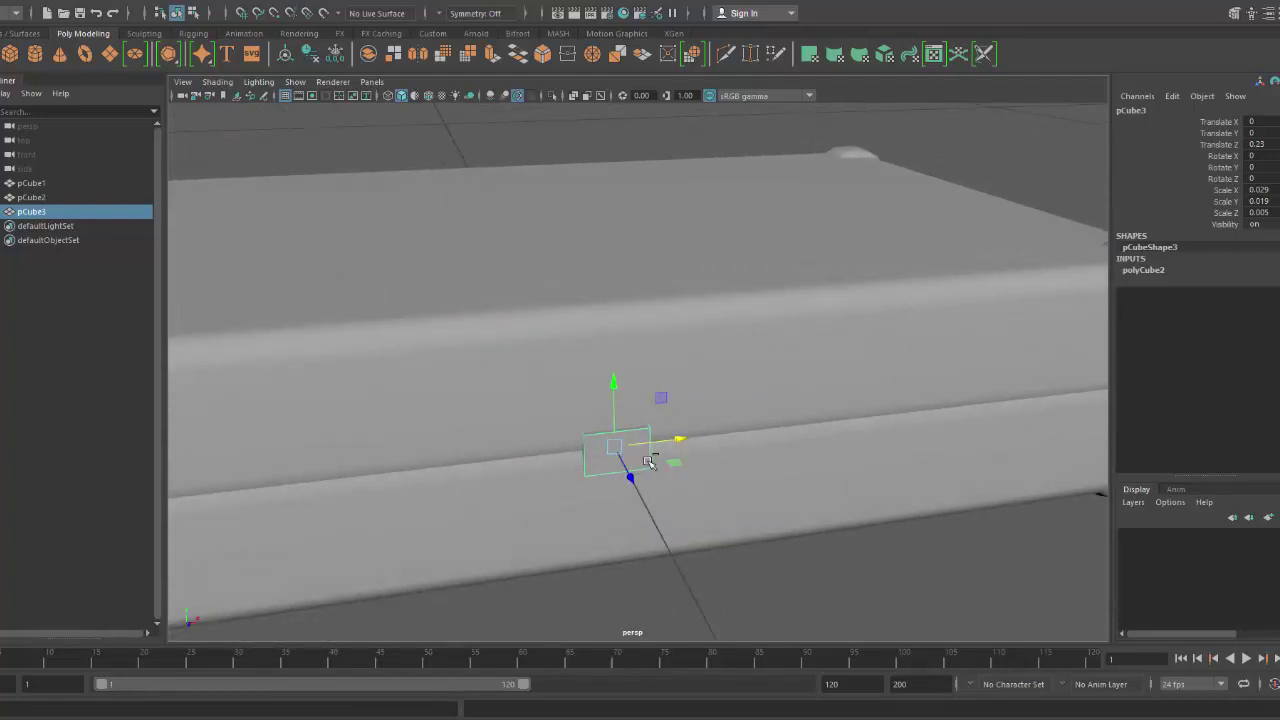
key("ctrl+d")
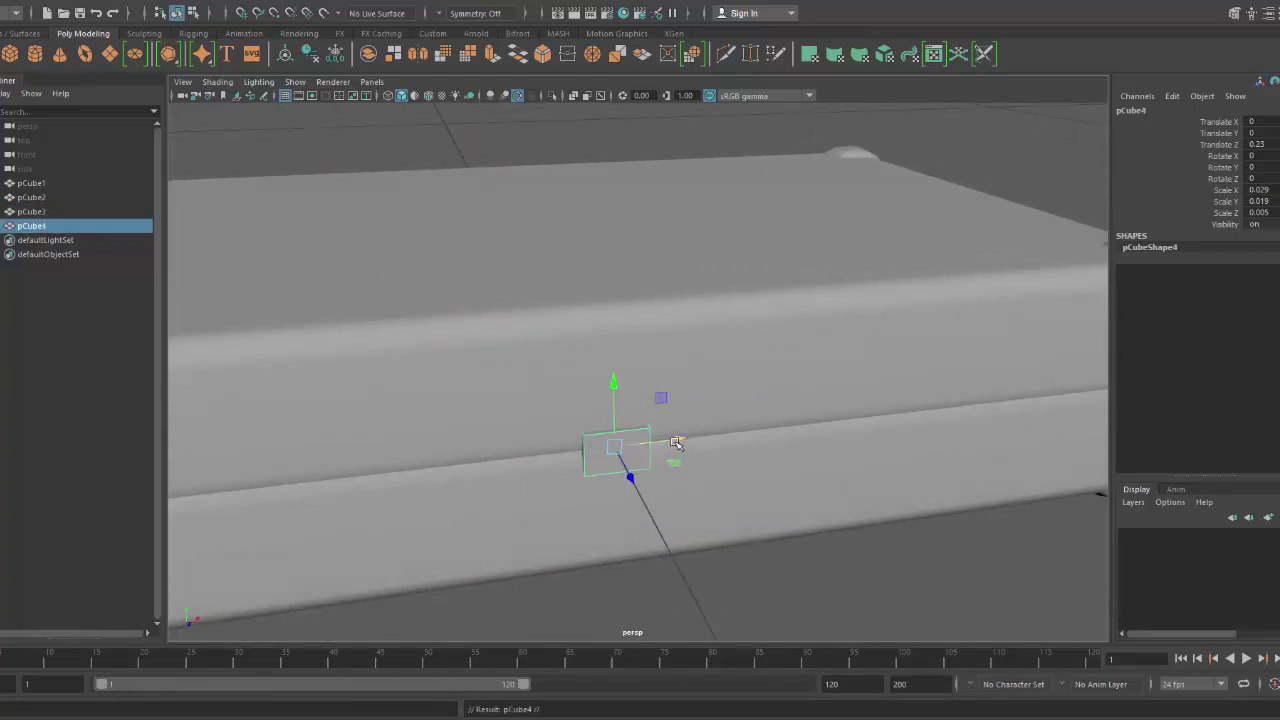
left_click_drag(676, 443, 840, 475)
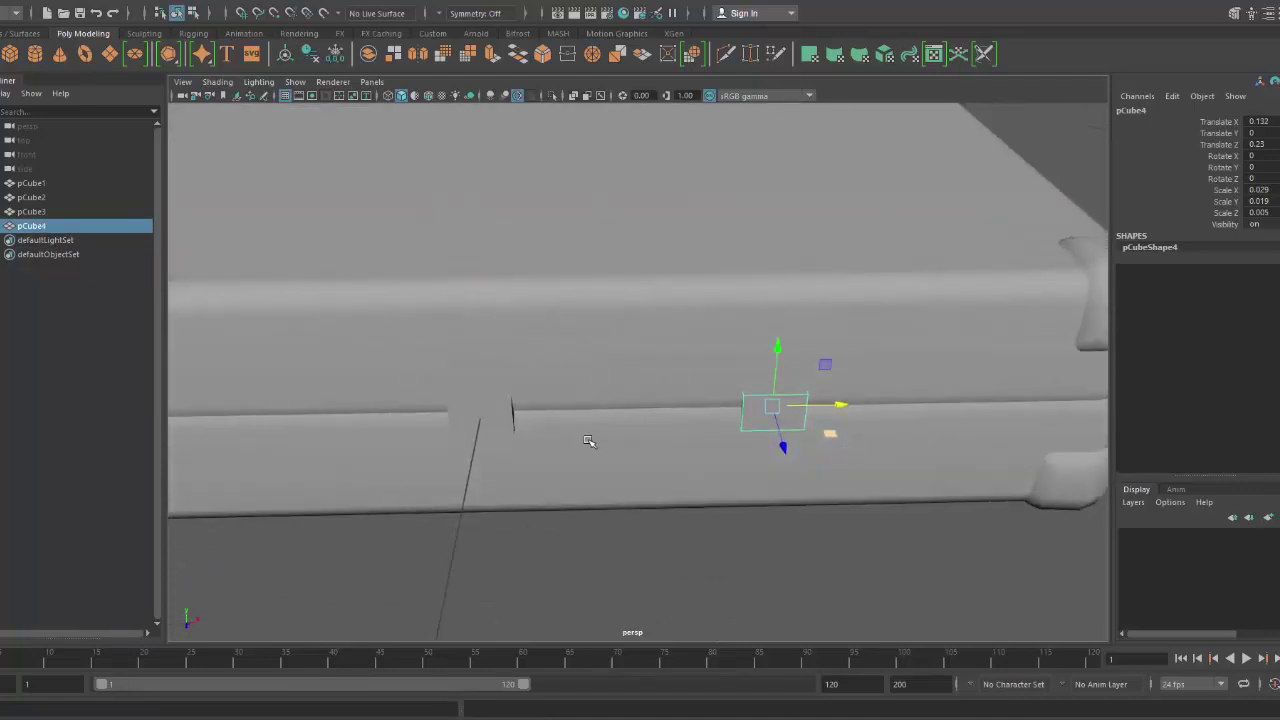
left_click(489, 416, "shift")
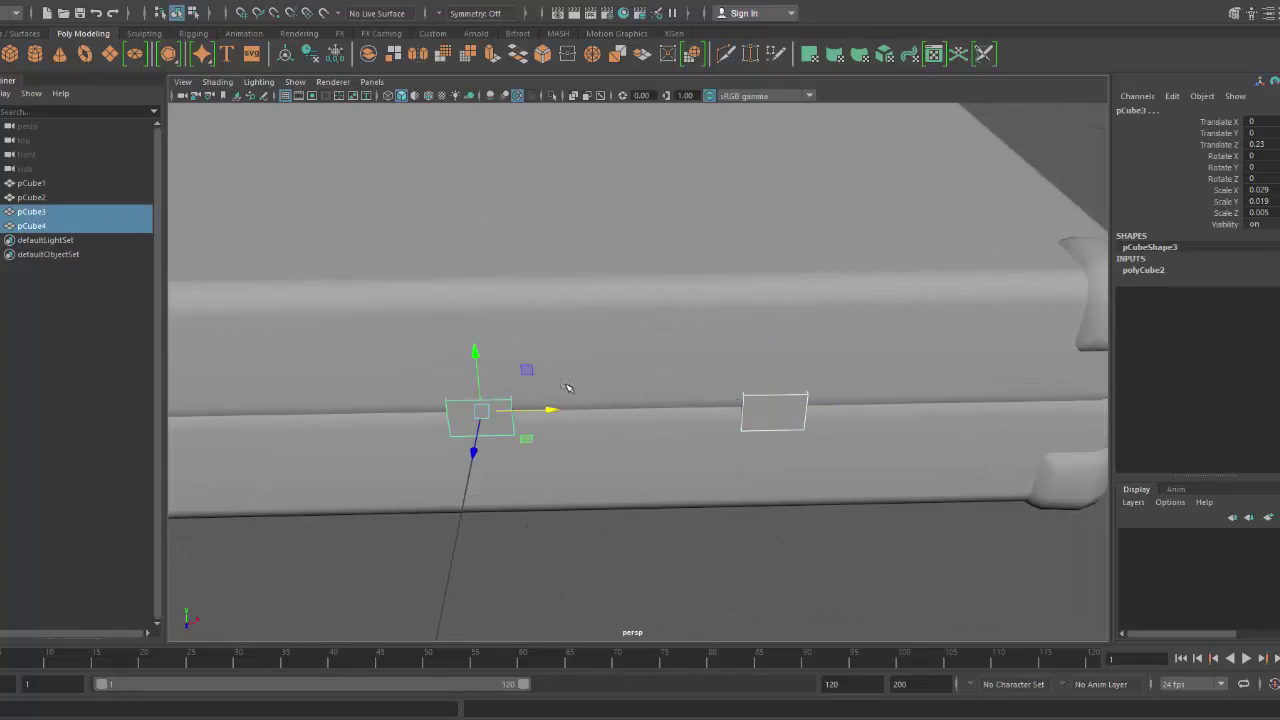
right_click_drag(866, 431, 711, 391, "alt")
left_click_drag(711, 391, 765, 377, "alt")
left_click(686, 384)
scroll(760, 470, "up", 3)
left_click_drag(760, 470, 746, 451, "alt")
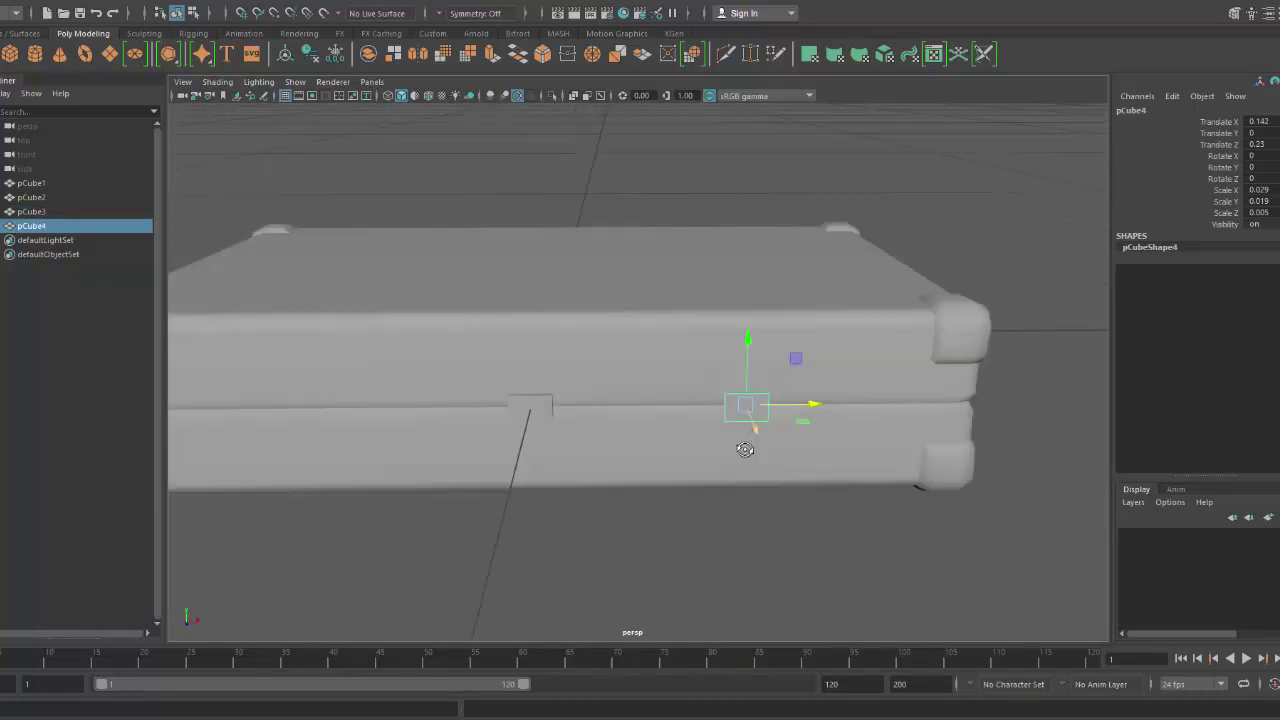
Select both plates on the seam and combine them into one mesh.
right_click_drag(648, 460, 697, 474, "alt")
left_click_drag(697, 474, 731, 491, "alt")
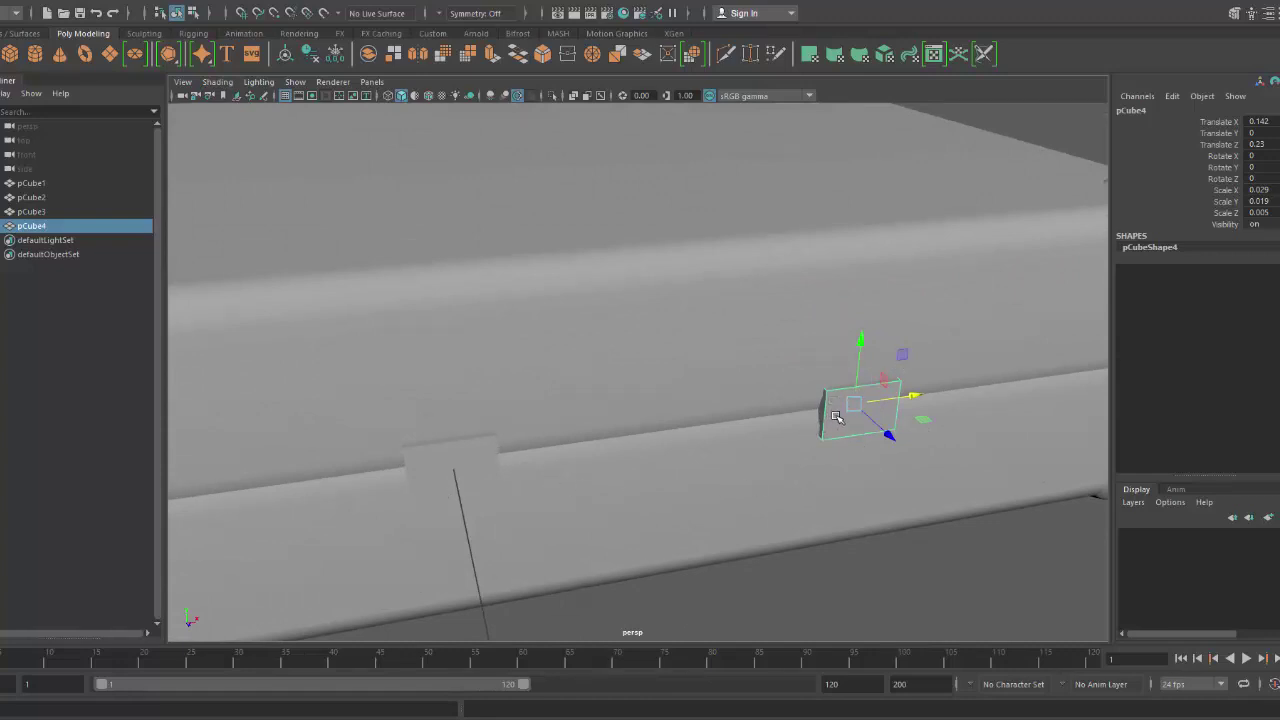
left_click(471, 461)
left_click(853, 394)
left_click(447, 461, "shift")
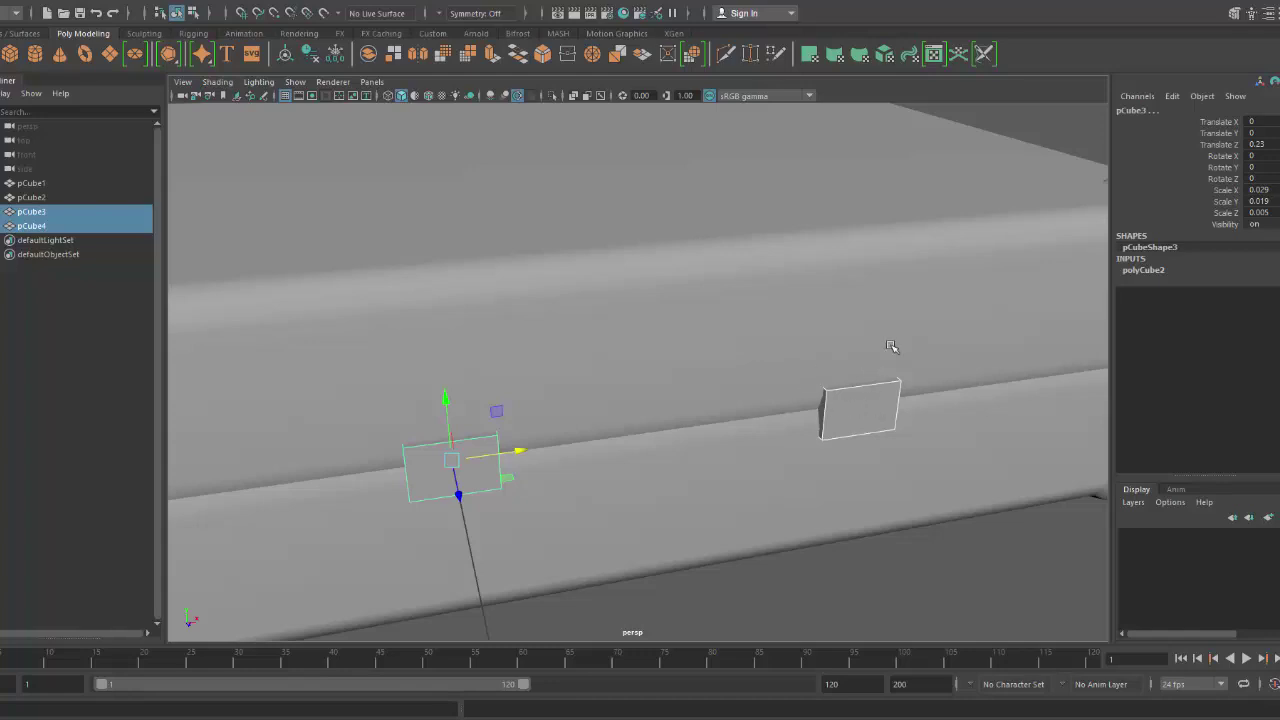
left_click(886, 632)
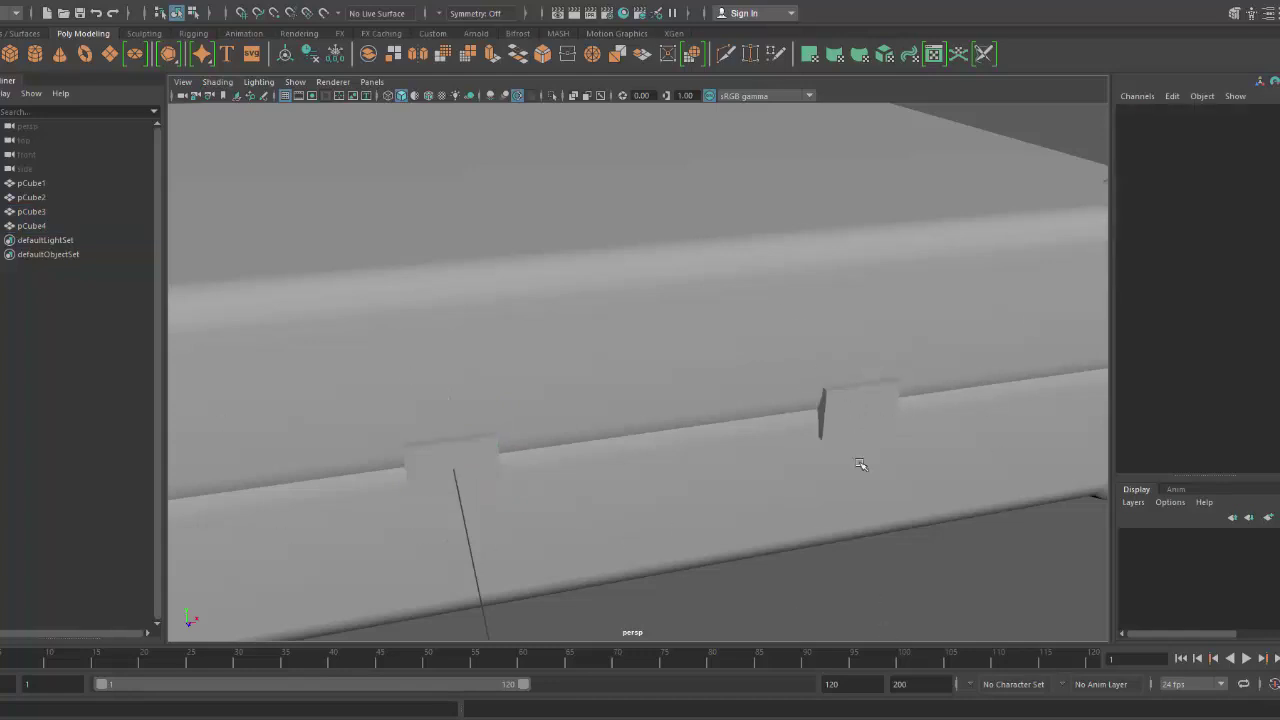
left_click(864, 403)
left_click(453, 466, "shift")
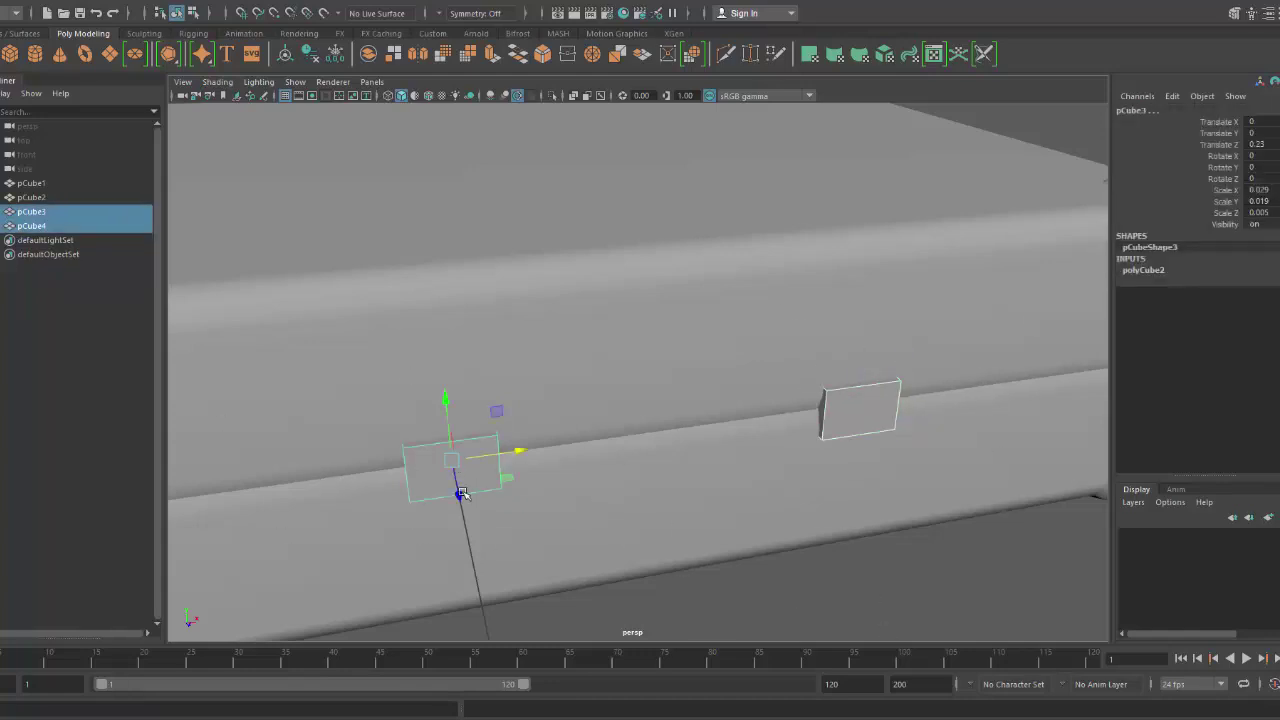
right_click_drag(896, 432, 867, 633, "shift")
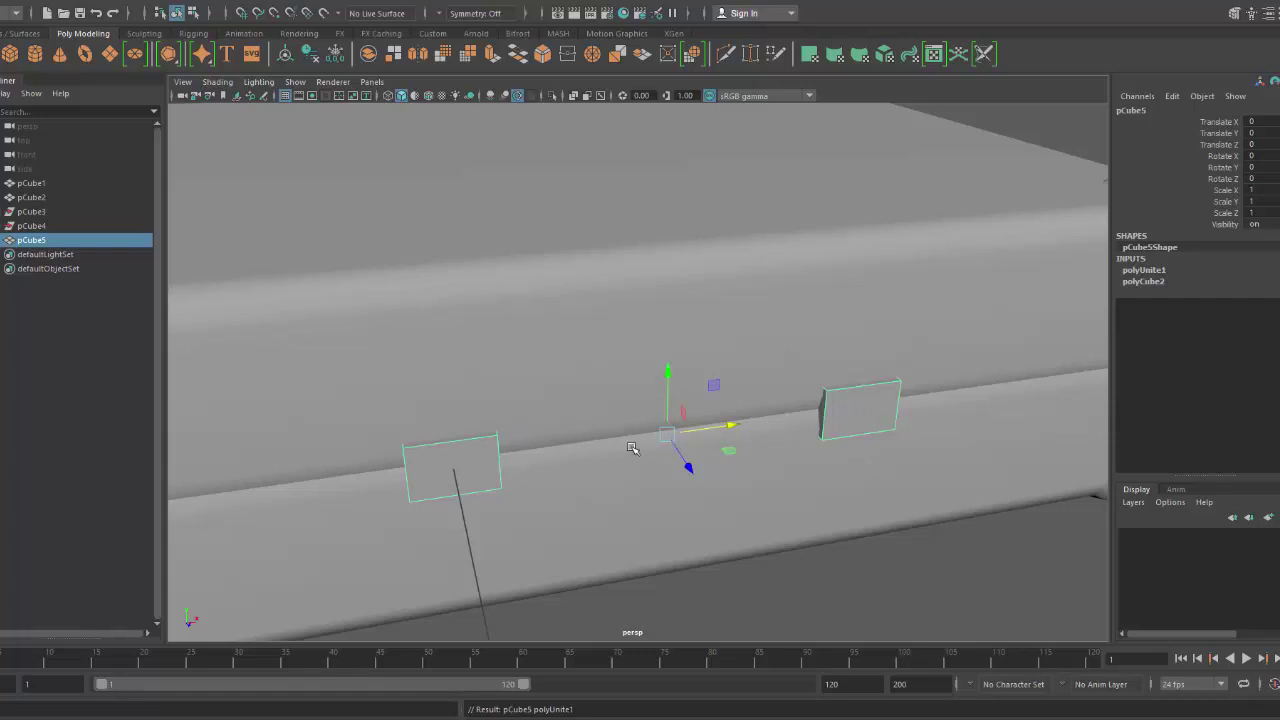
Delete the construction history of the combined plates, clearing the leftover pCube3 and pCube4 nodes.
left_click(40, 208)
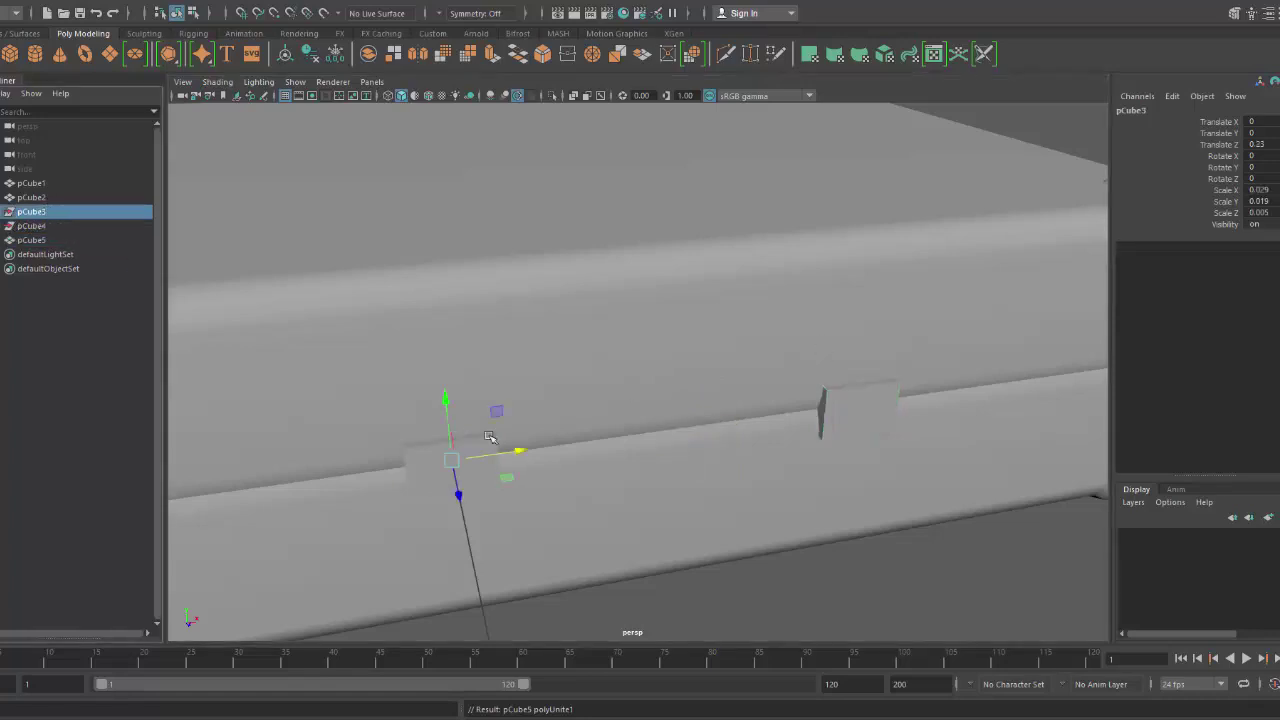
left_click(50, 241)
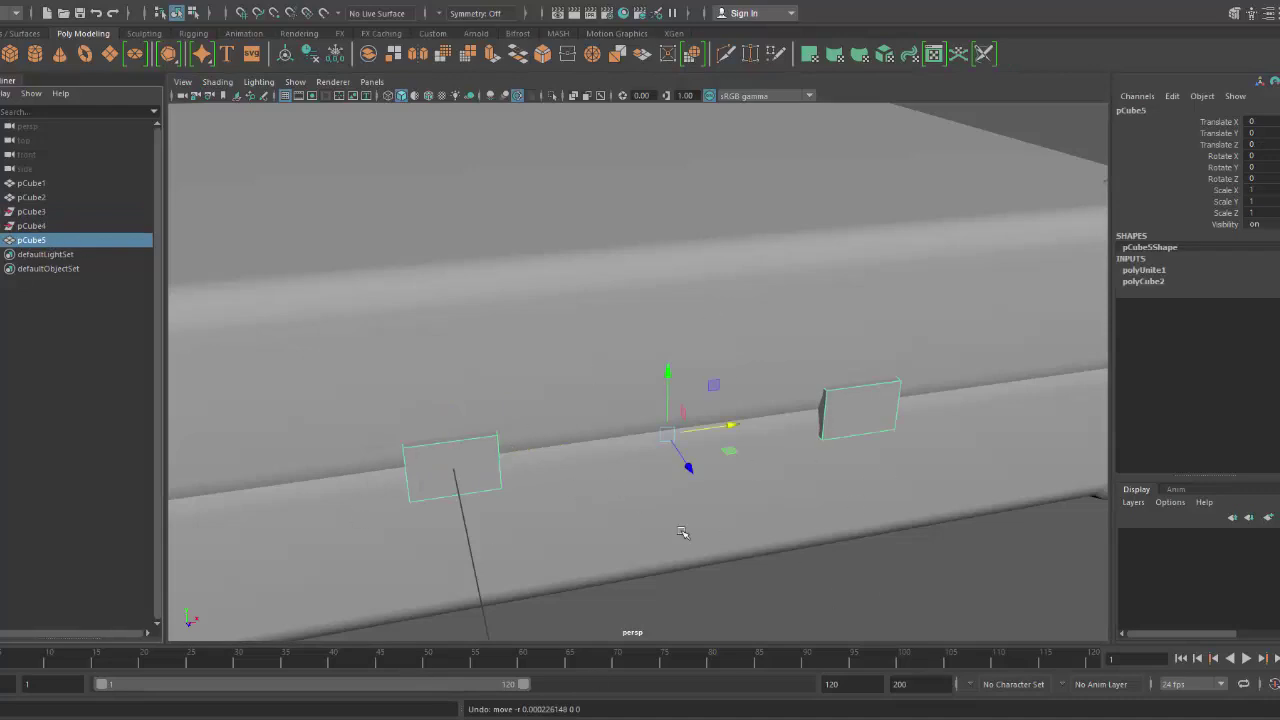
left_click(310, 54)
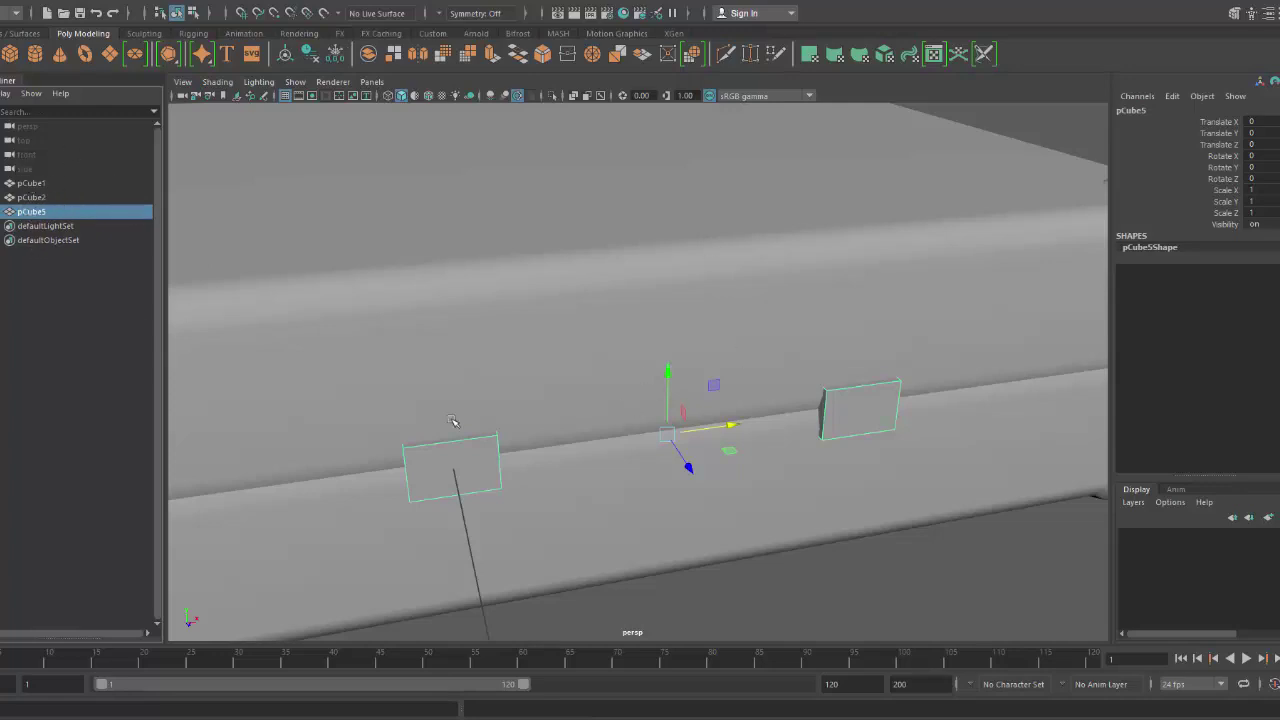
left_click_drag(840, 553, 826, 555, "alt")
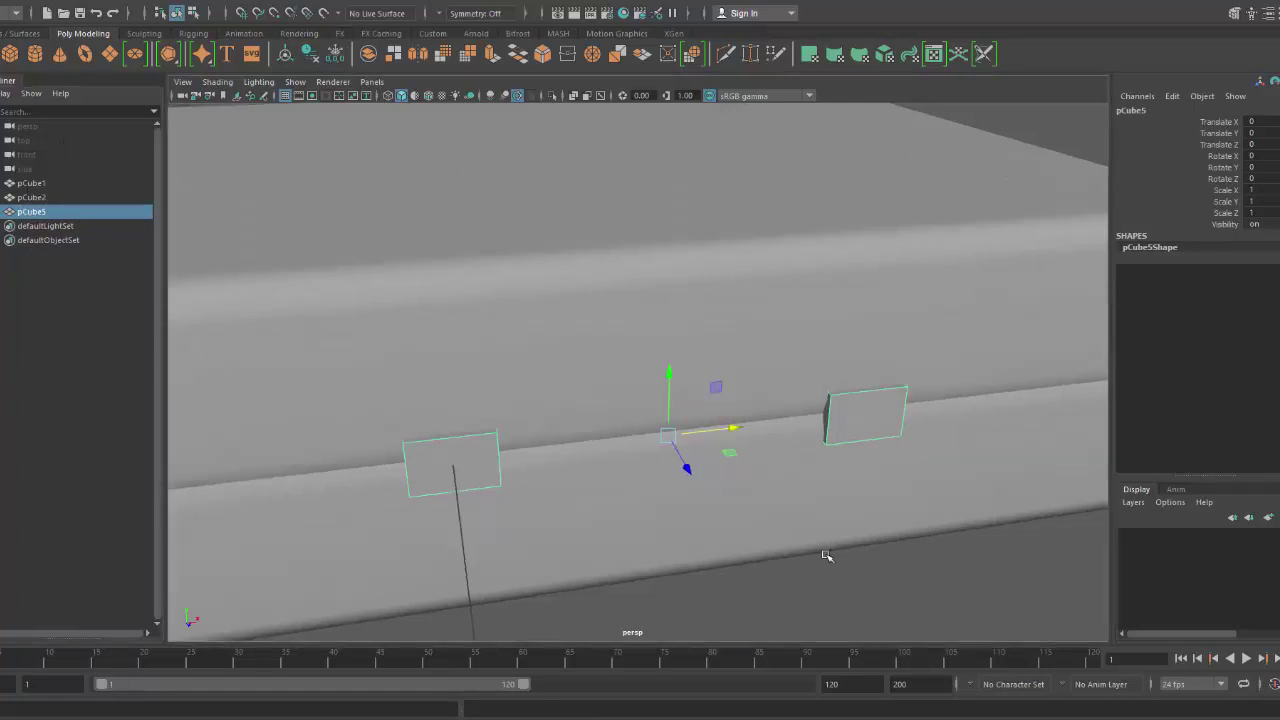
scroll(797, 466, "up", 3)
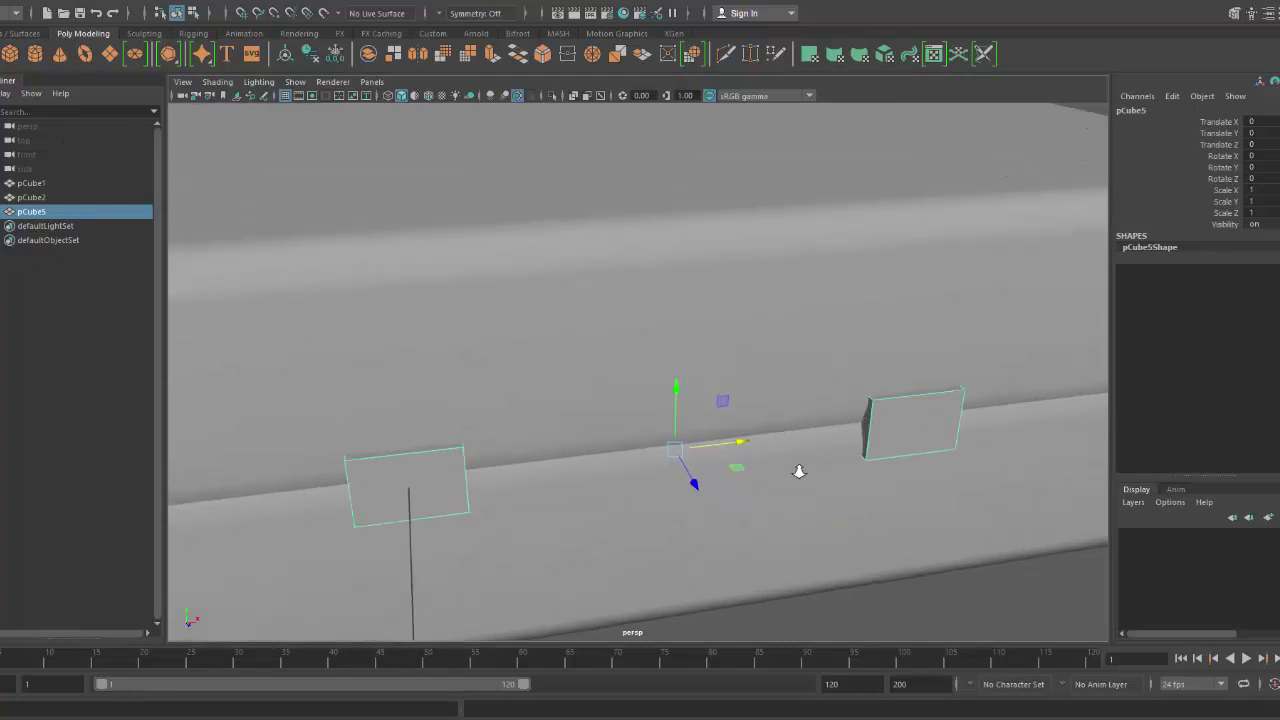
Delete the two inner end faces of the plates, where they face each other along the seam.
middle_click_drag(797, 471, 806, 464, "alt")
right_click_drag(1101, 312, 1101, 351)
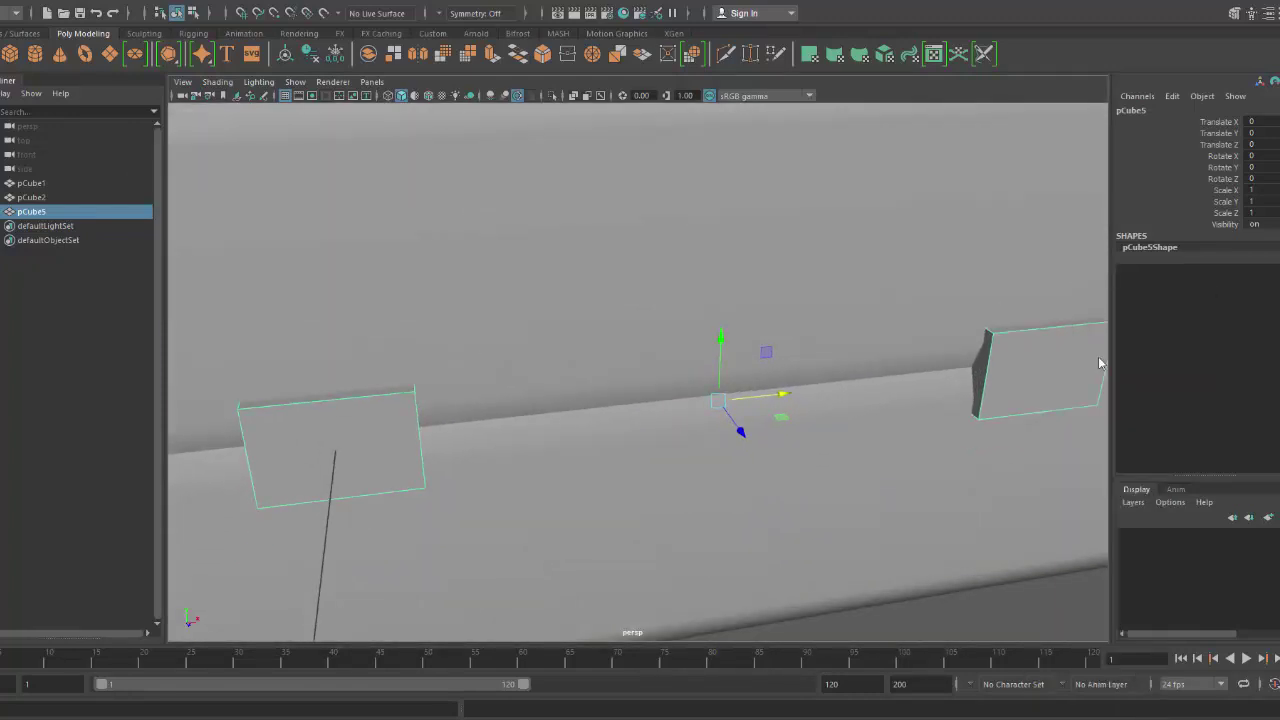
left_click(976, 385)
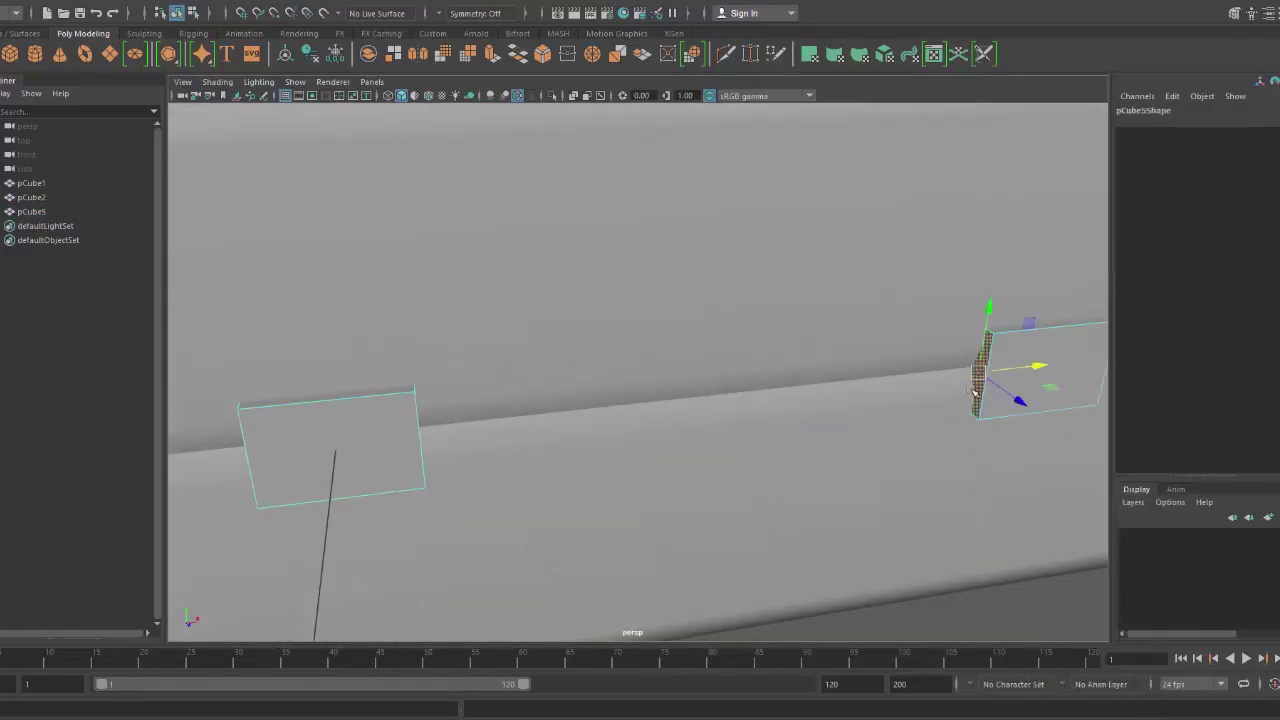
right_click_drag(1011, 312, 1011, 351)
left_click(987, 348)
key("Delete")
left_click_drag(466, 439, 412, 438, "alt")
left_click(480, 370)
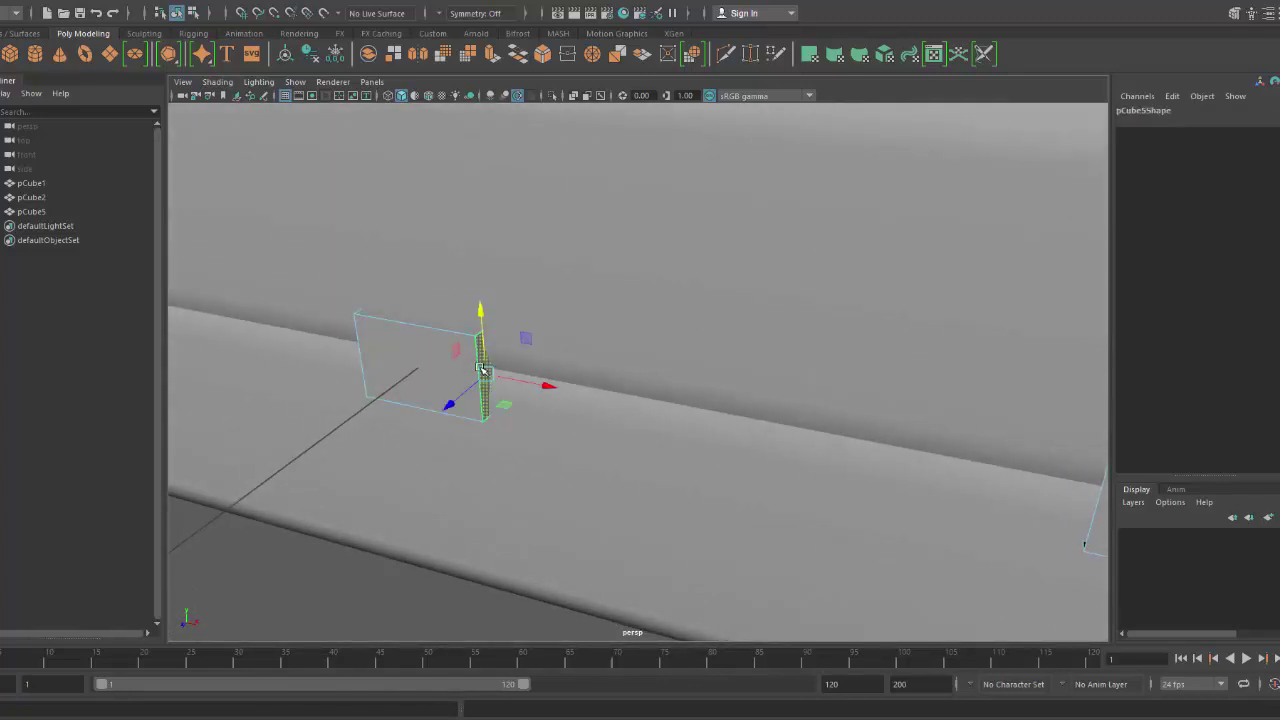
key("Delete")
Select the open border edges at the facing ends of both plates.
left_click_drag(579, 448, 925, 440, "alt")
key("4")
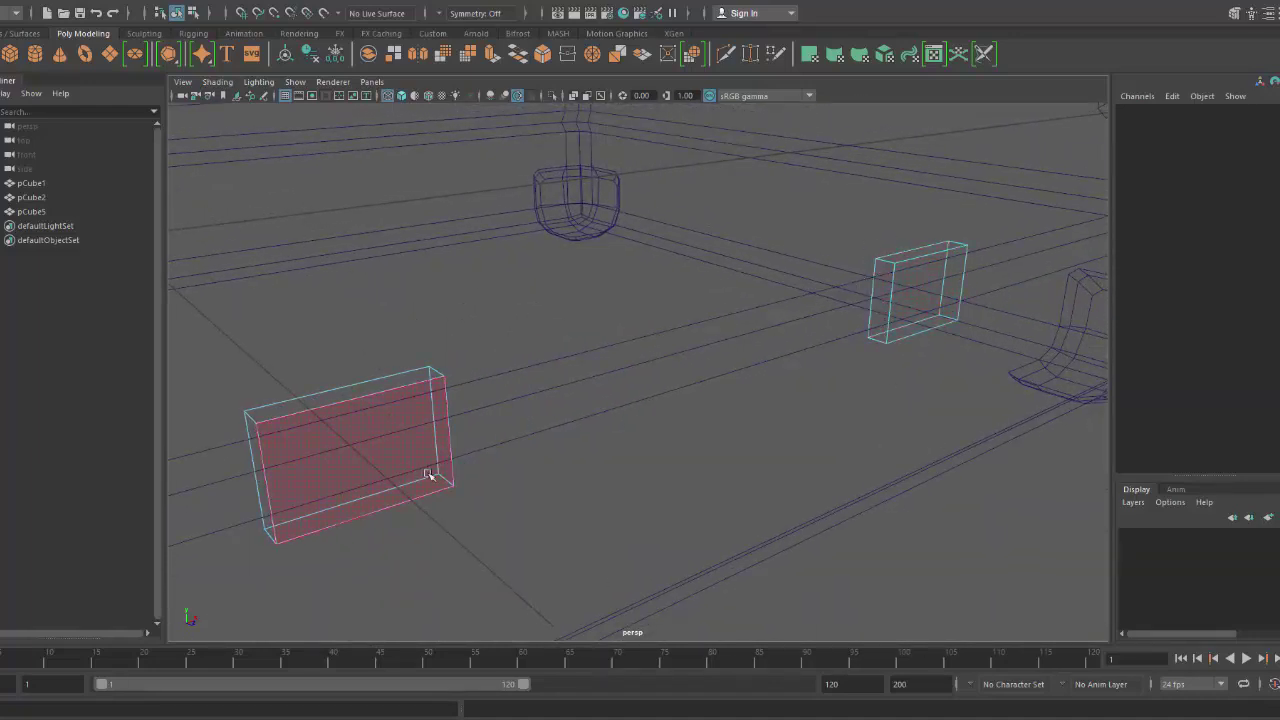
right_click(891, 316)
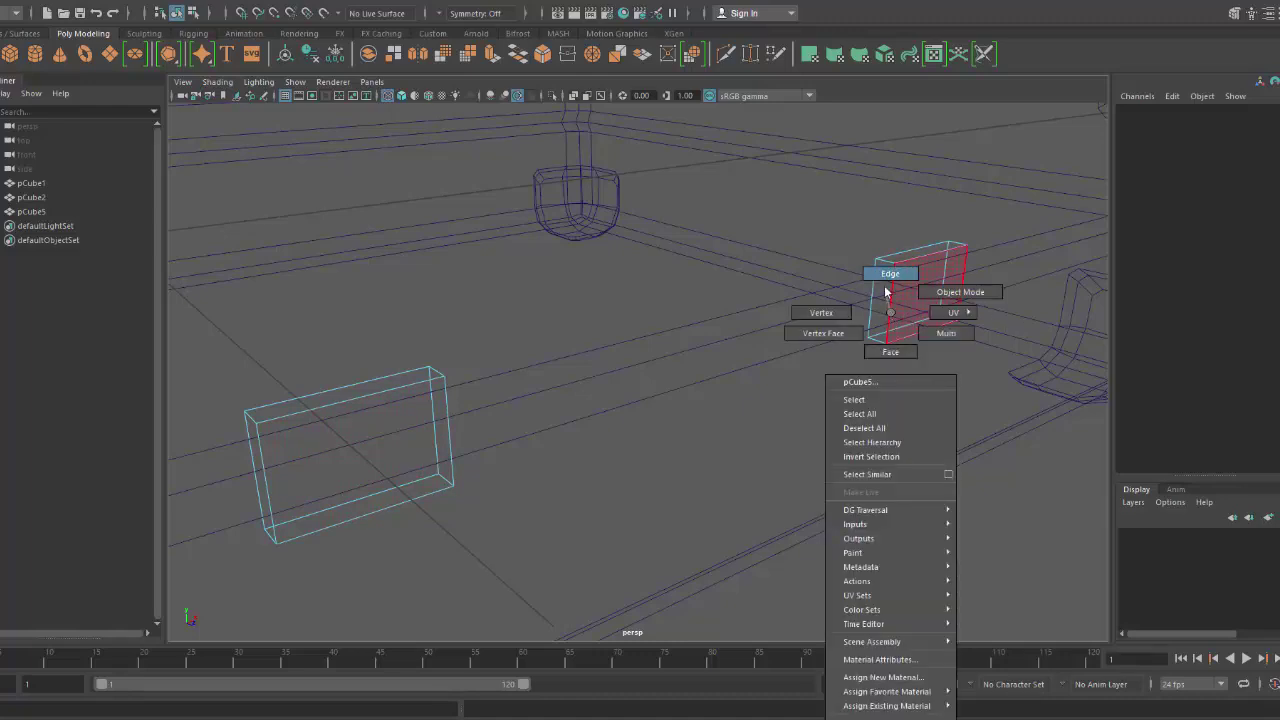
left_click(885, 288)
left_click(891, 290)
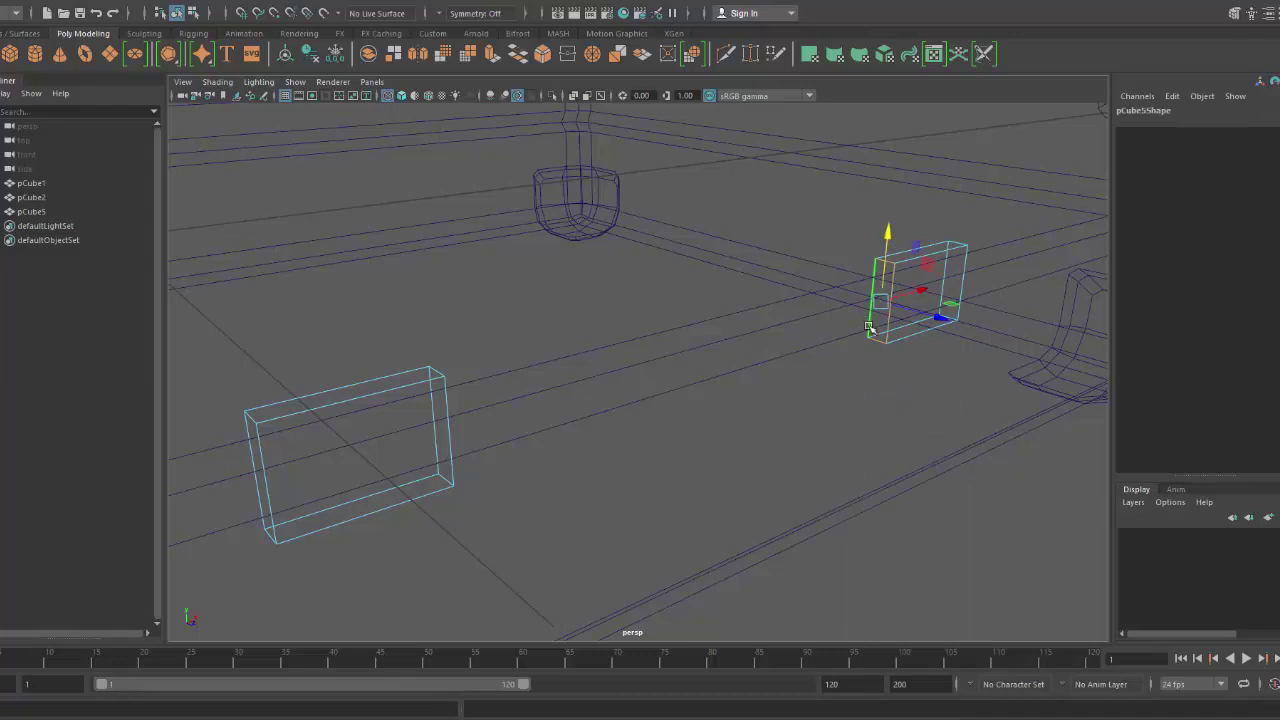
key("5")
left_click_drag(868, 326, 540, 380, "alt")
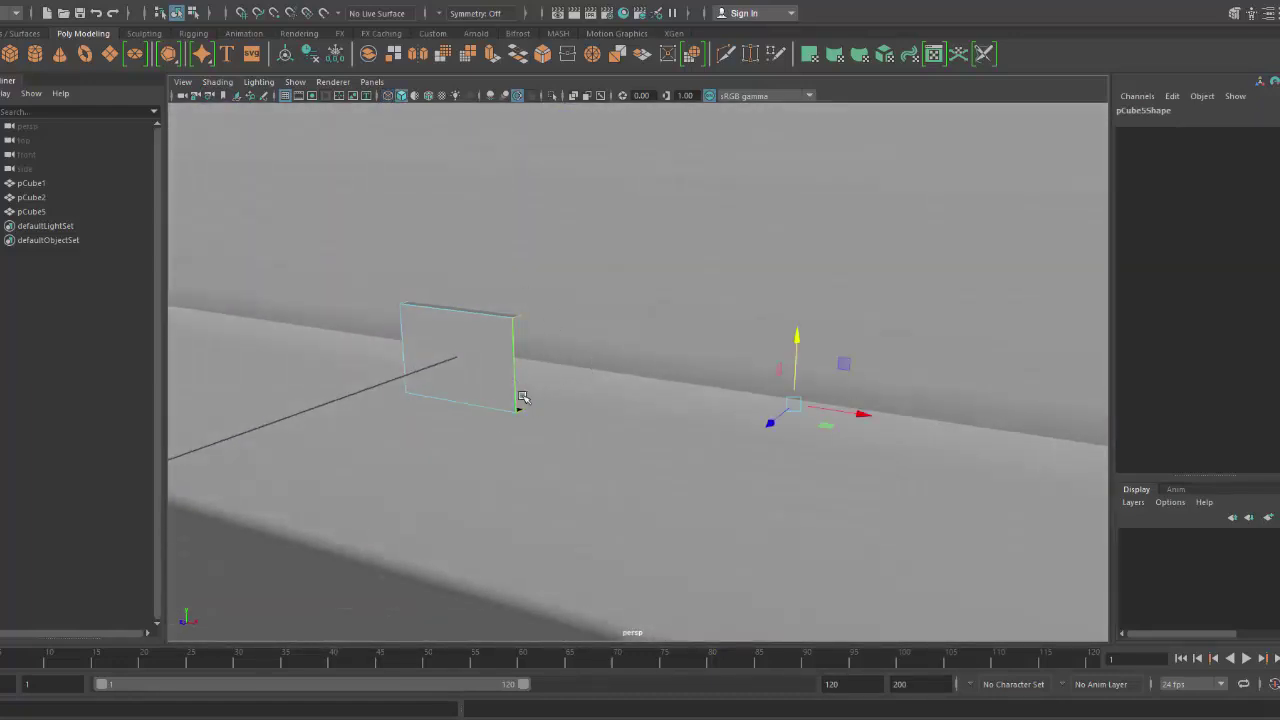
left_click_drag(795, 462, 858, 477, "alt")
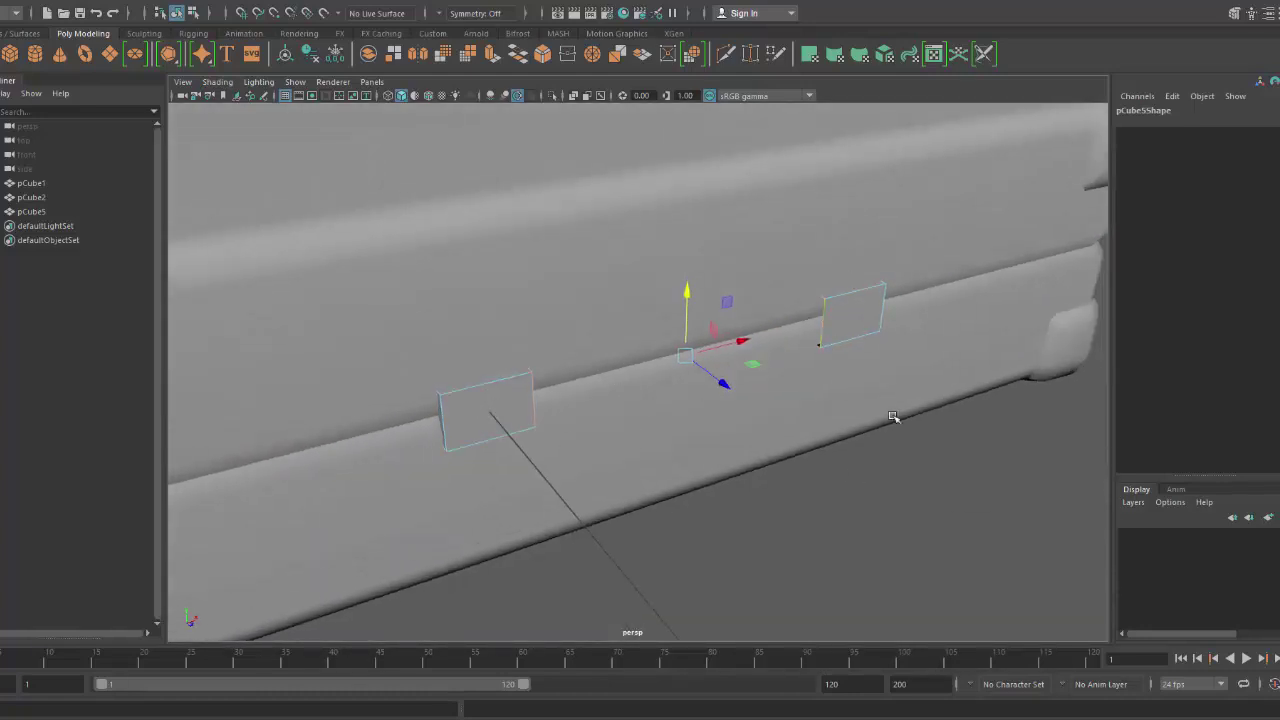
Open the Bridge options for the selected border edges and reset the settings to their defaults.
right_click_drag(929, 466, 981, 634, "shift")
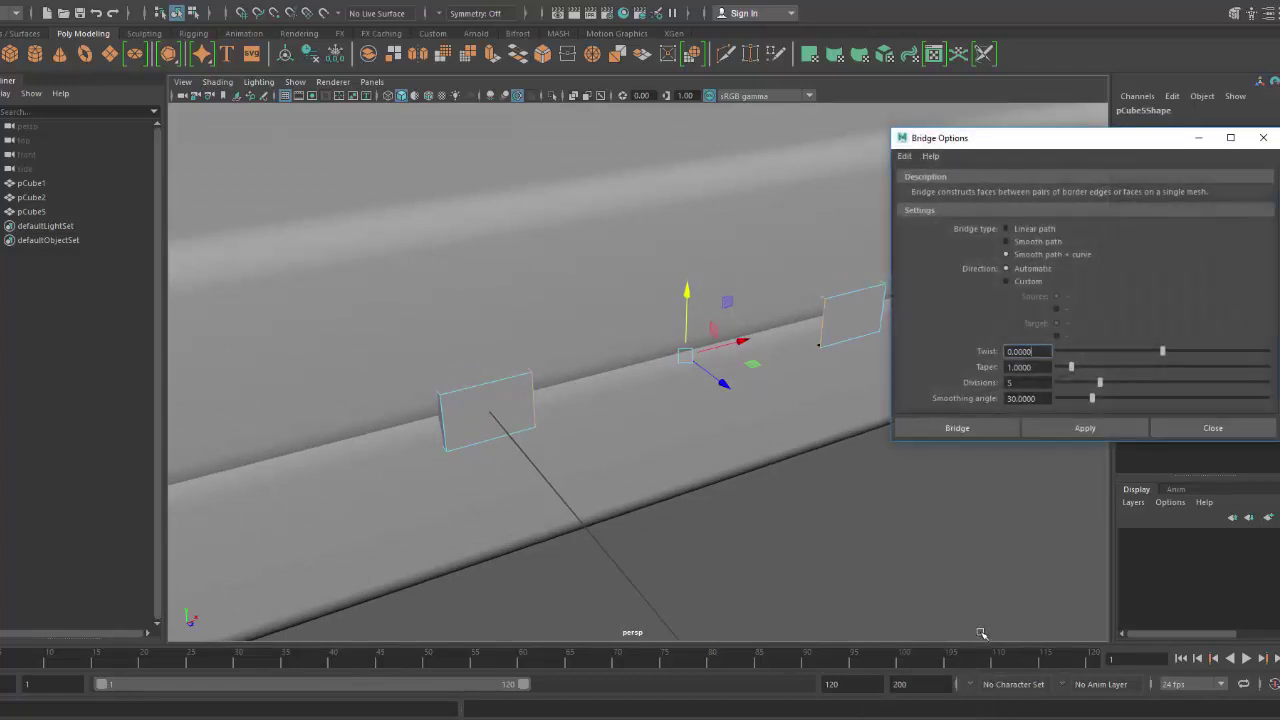
left_click(905, 158)
left_click(911, 185)
Try bridging the two plates with a linear path and 0 divisions, and undo the bridge.
scroll(728, 330, "up", 3)
middle_click_drag(728, 330, 686, 312, "alt")
left_click_drag(685, 313, 692, 314, "alt")
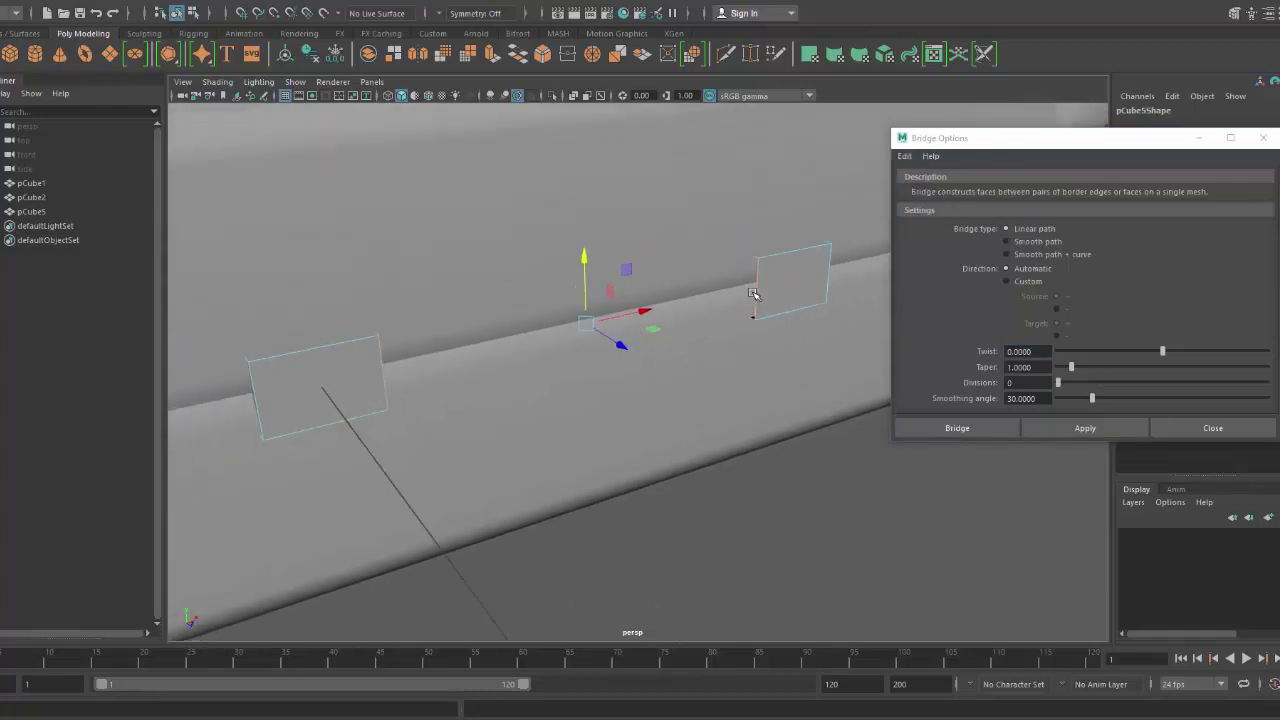
left_click(326, 376, "shift")
left_click(1106, 428)
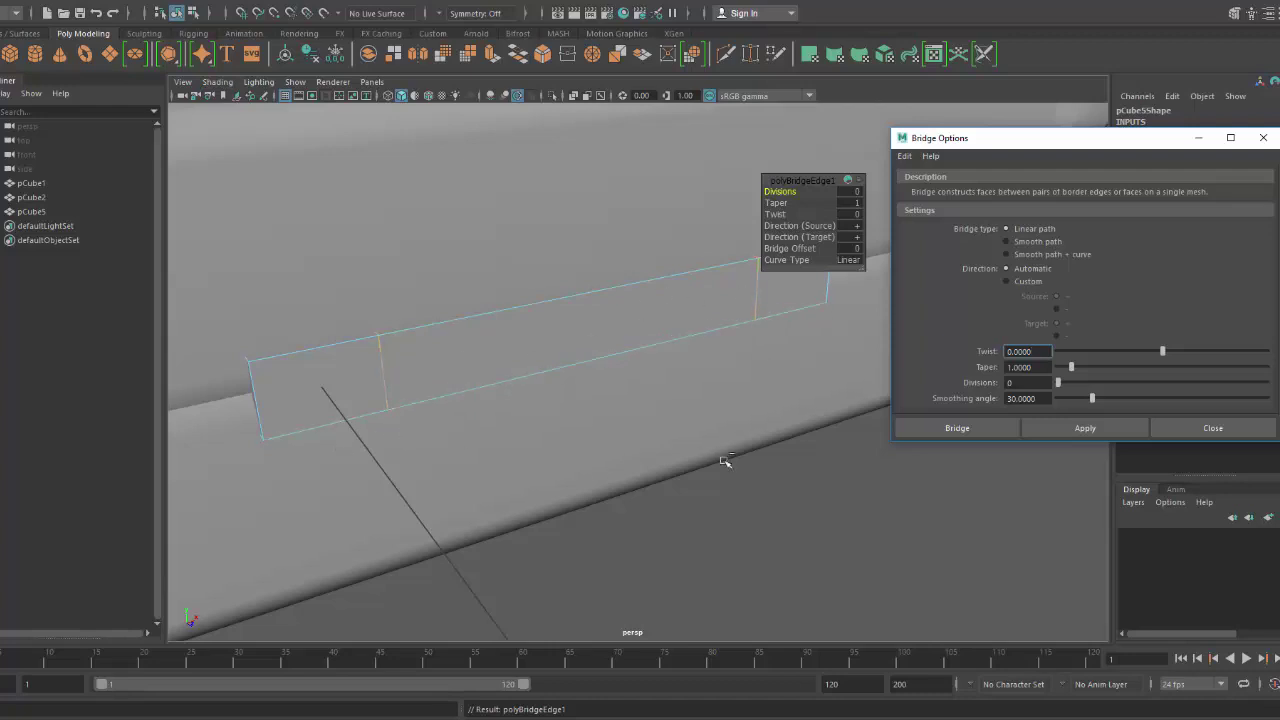
key("ctrl+z")
key("ctrl+z")
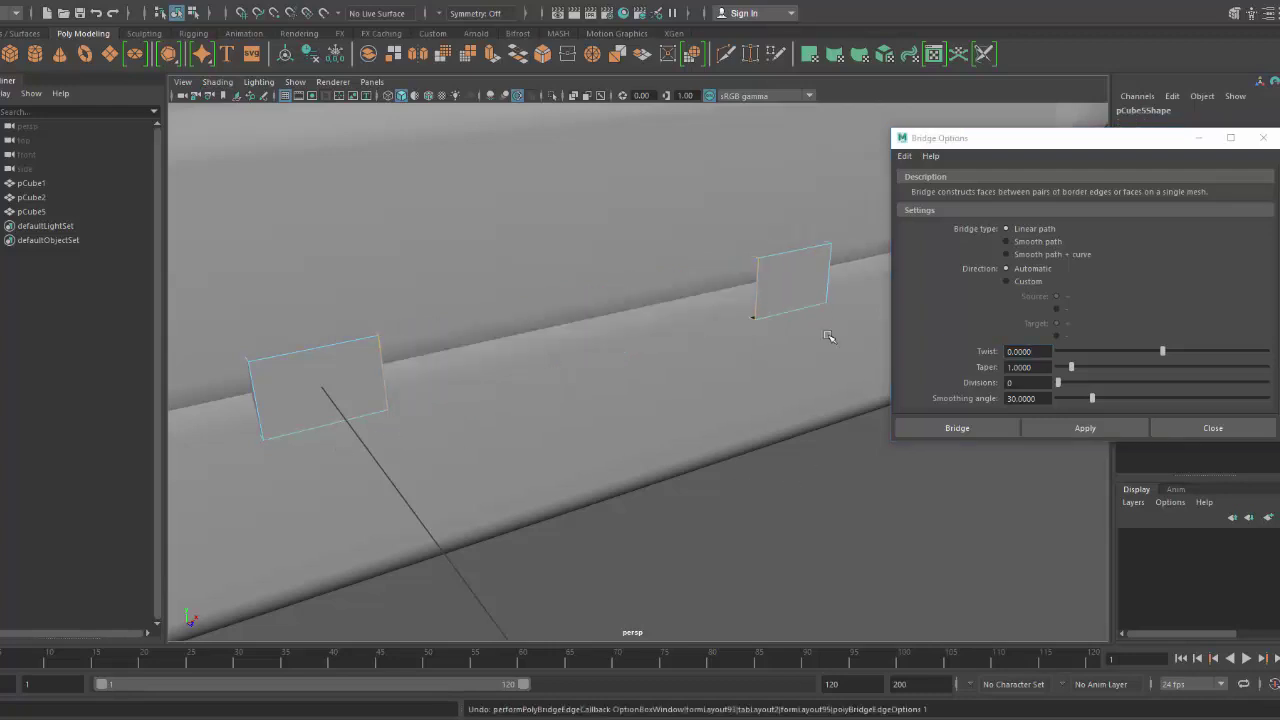
Try bridging the plates with the Smooth path type and 4 divisions, and undo the bridge.
left_click(1045, 251)
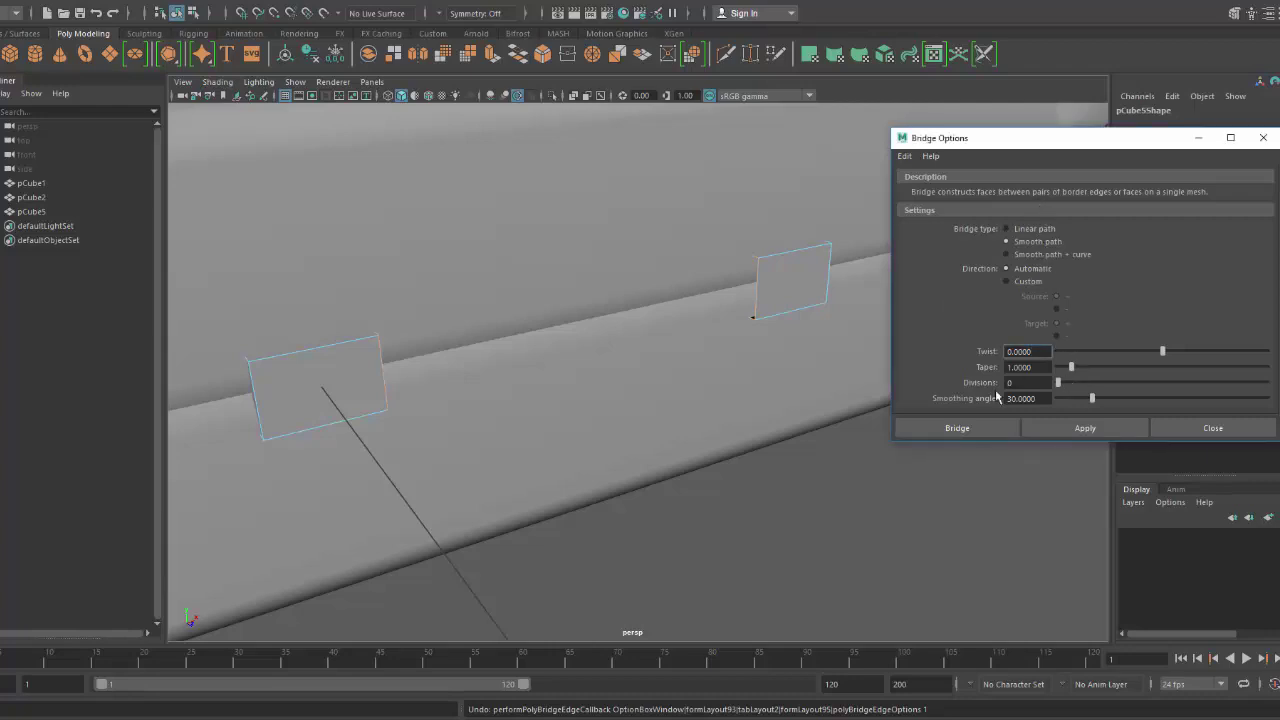
left_click_drag(1057, 384, 1091, 384)
left_click(1084, 427)
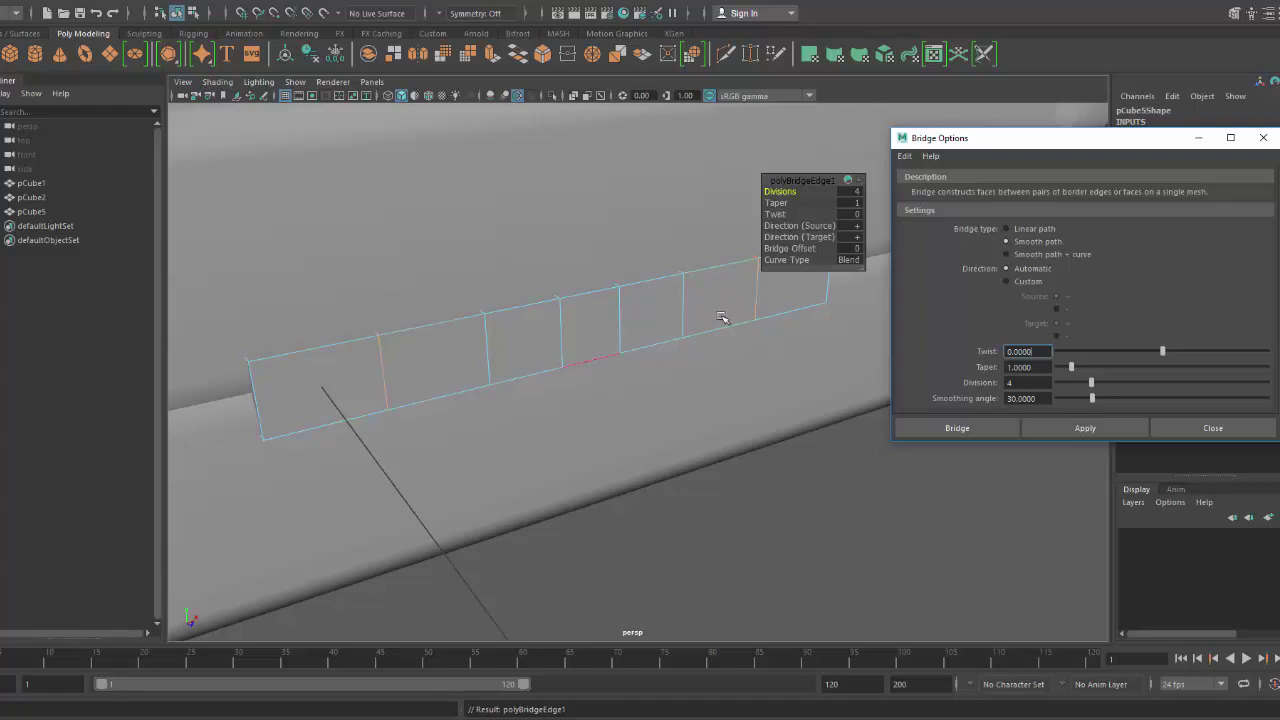
left_click_drag(768, 396, 465, 295, "alt")
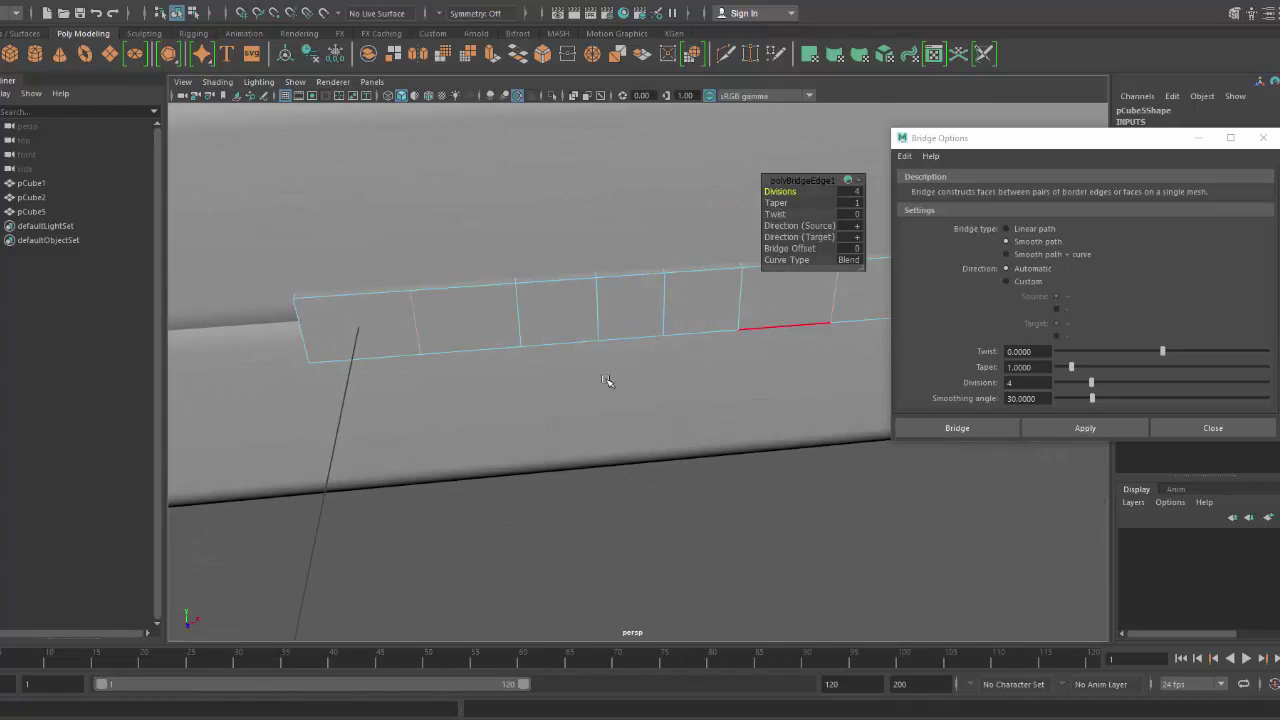
left_click_drag(606, 374, 504, 335, "alt")
key("ctrl+z")
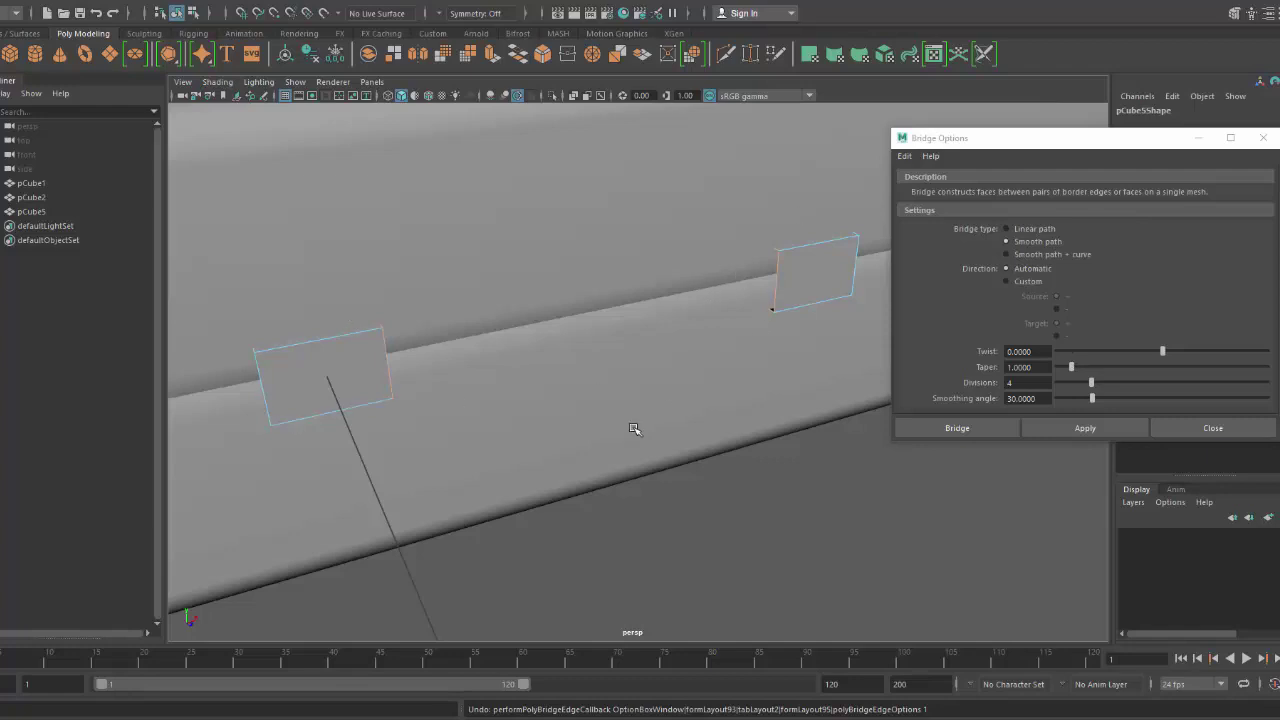
Bridge the open plate ends with the Smooth path + curve type and set the bridge divisions to 8.
left_click(1013, 256)
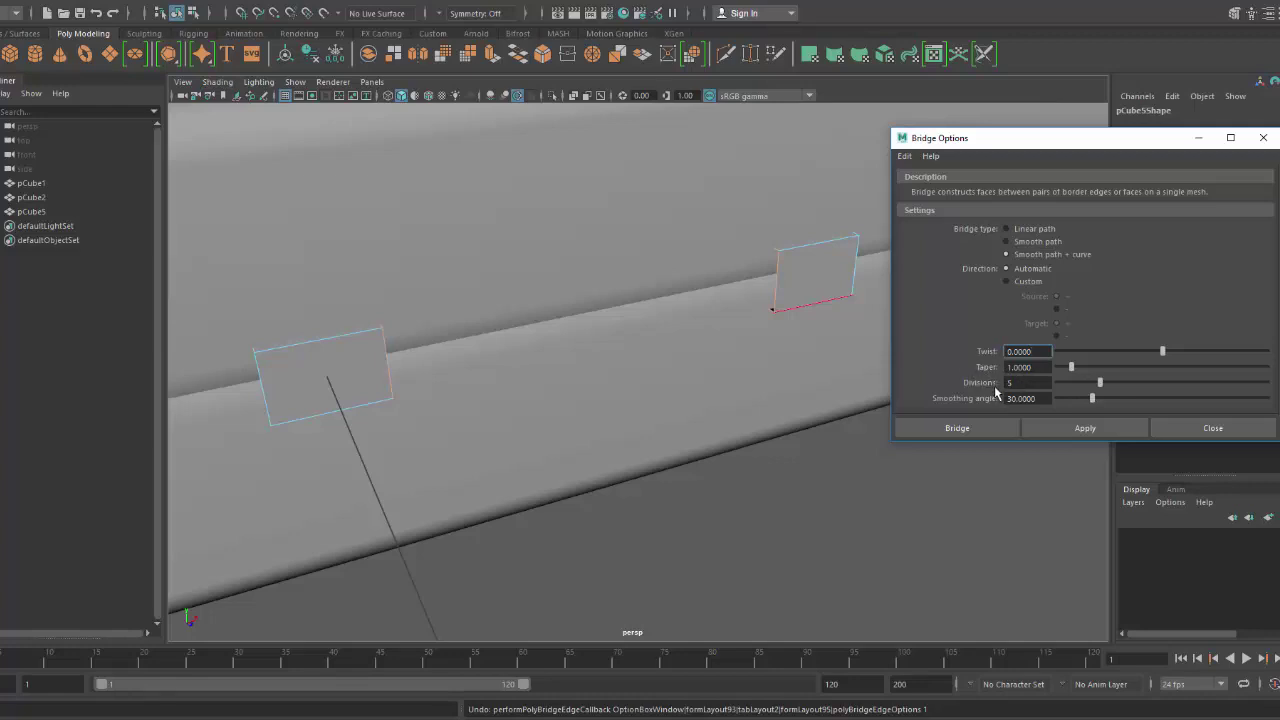
left_click(958, 429)
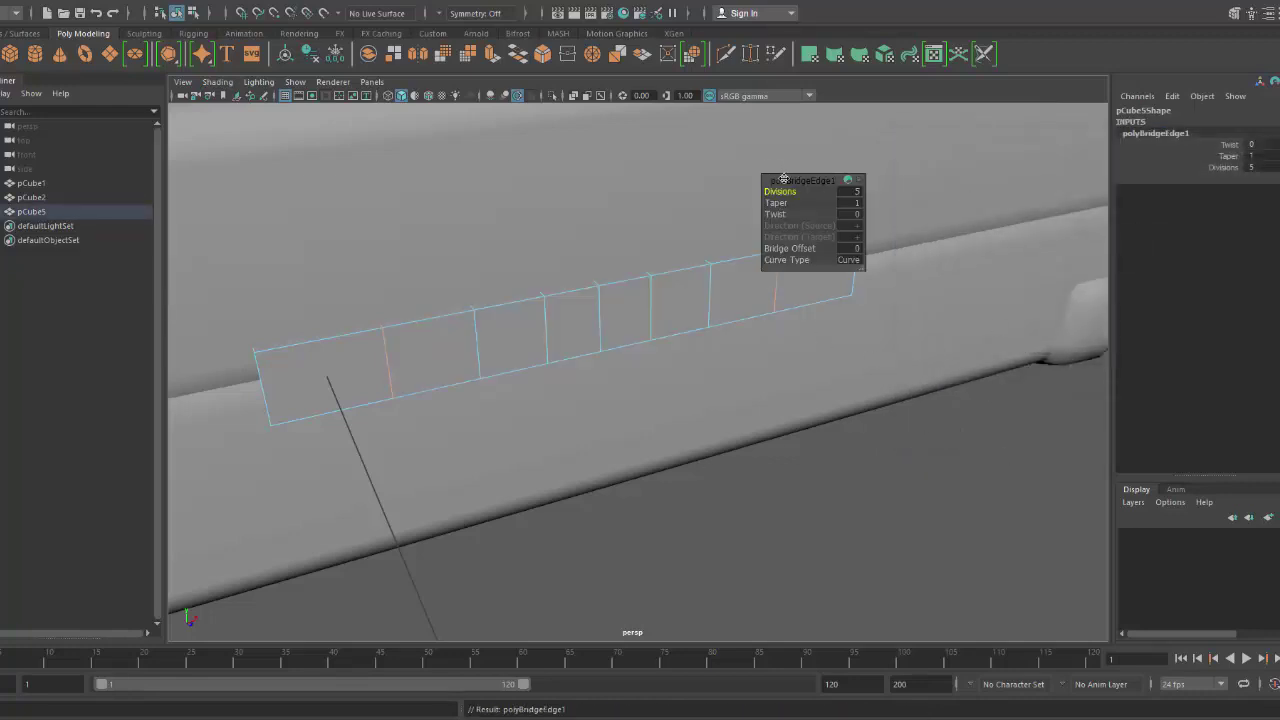
left_click_drag(783, 178, 954, 191)
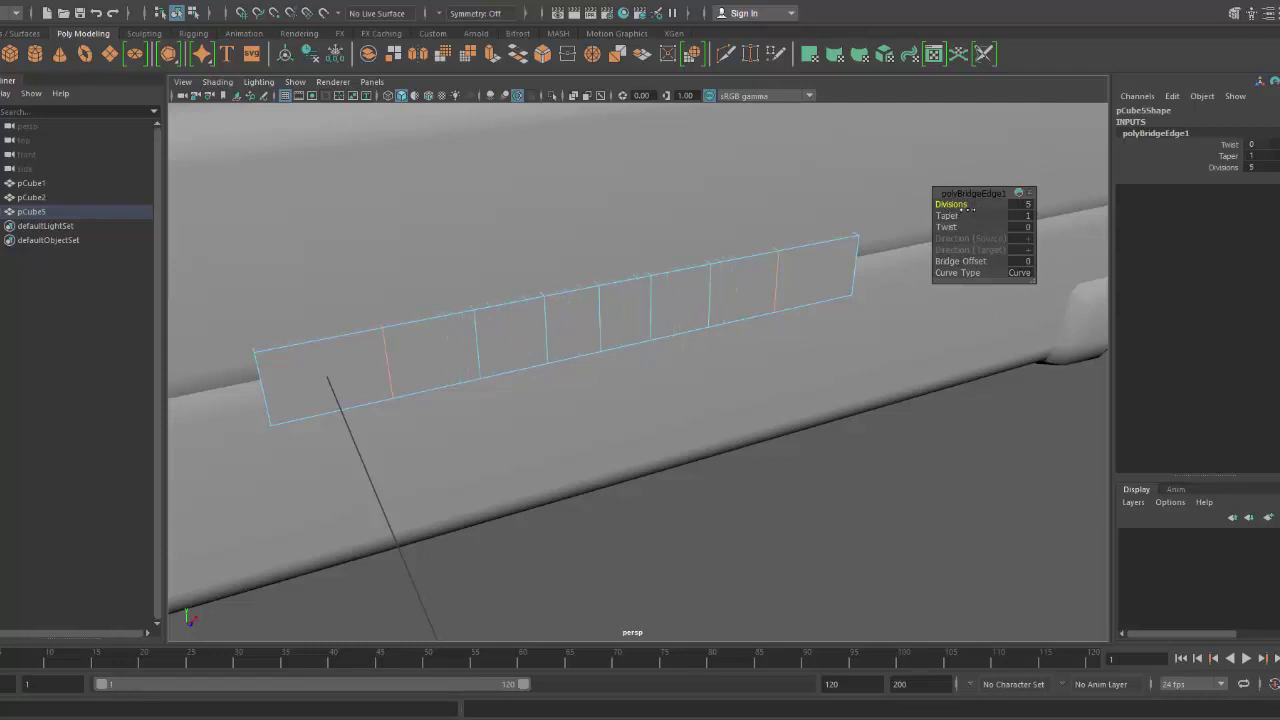
left_click_drag(968, 207, 968, 205)
mouse_move(737, 338)
left_mouse_down("alt")
mouse_move(746, 403)
mouse_move(769, 343)
mouse_move(769, 359)
mouse_move(745, 362)
left_mouse_up("alt")
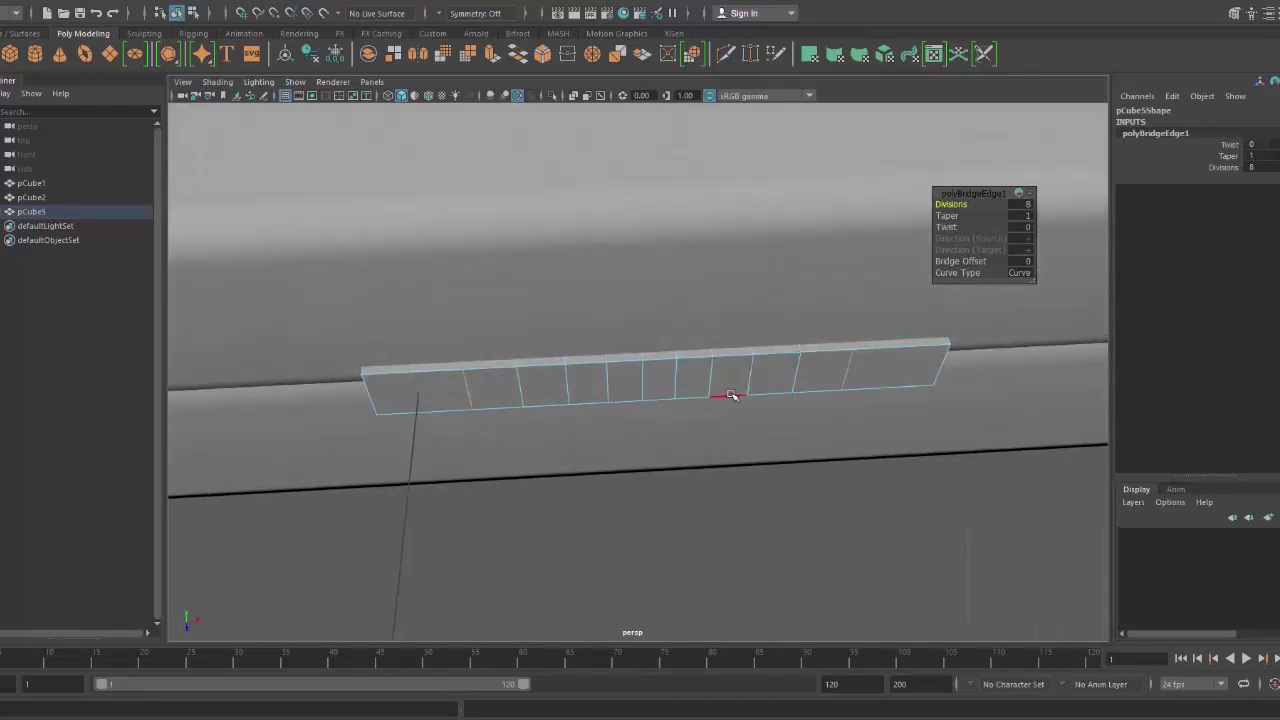
Select the bridge's curve1 in wireframe display and switch it to control vertex editing.
key("4")
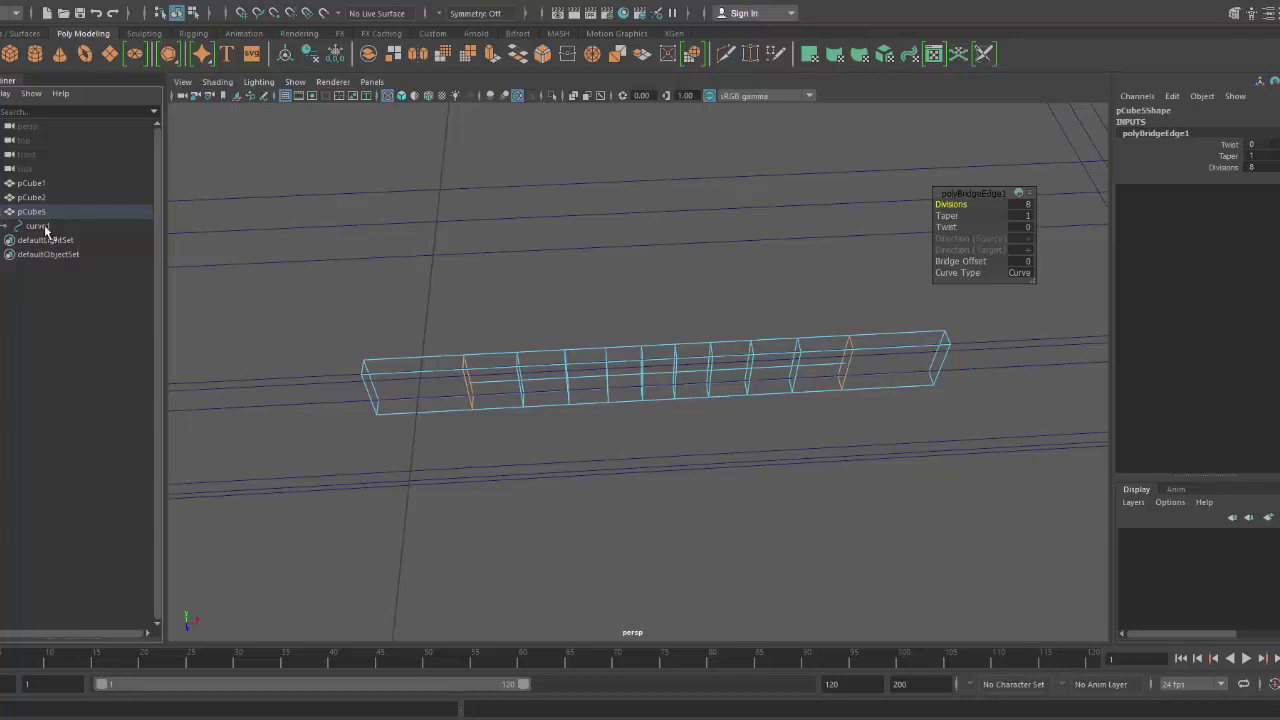
left_click(37, 227)
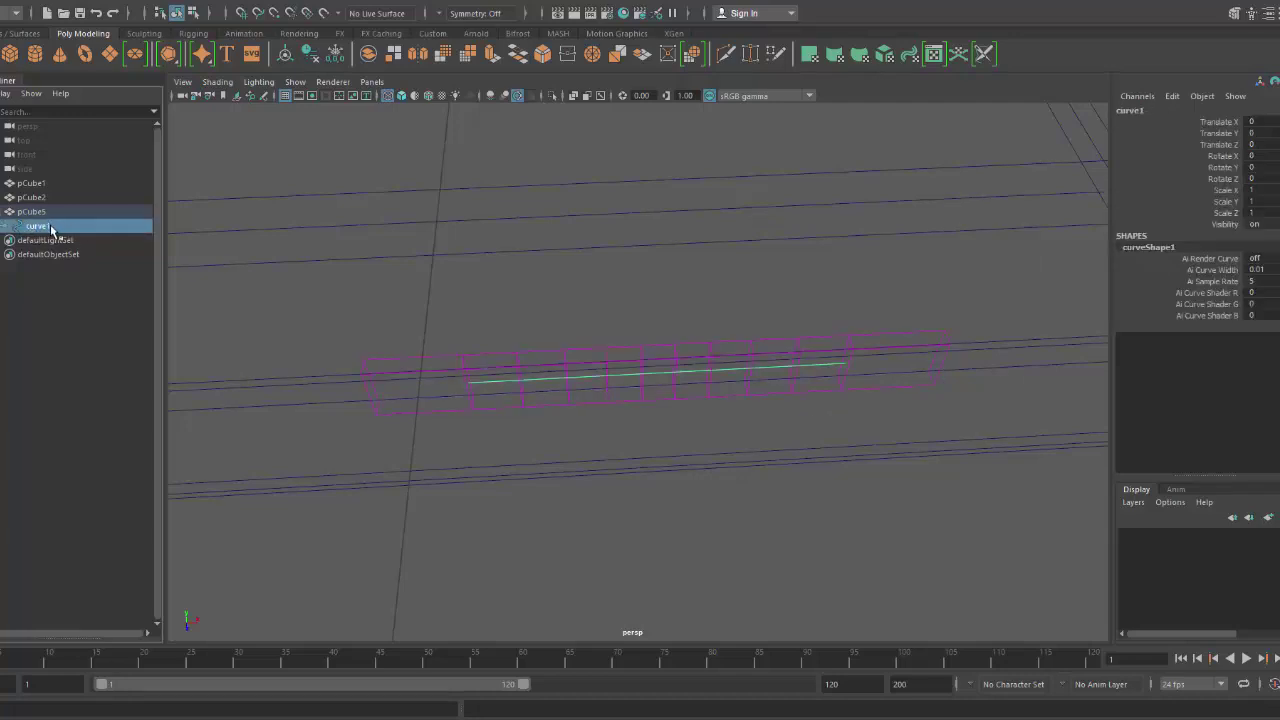
key("4")
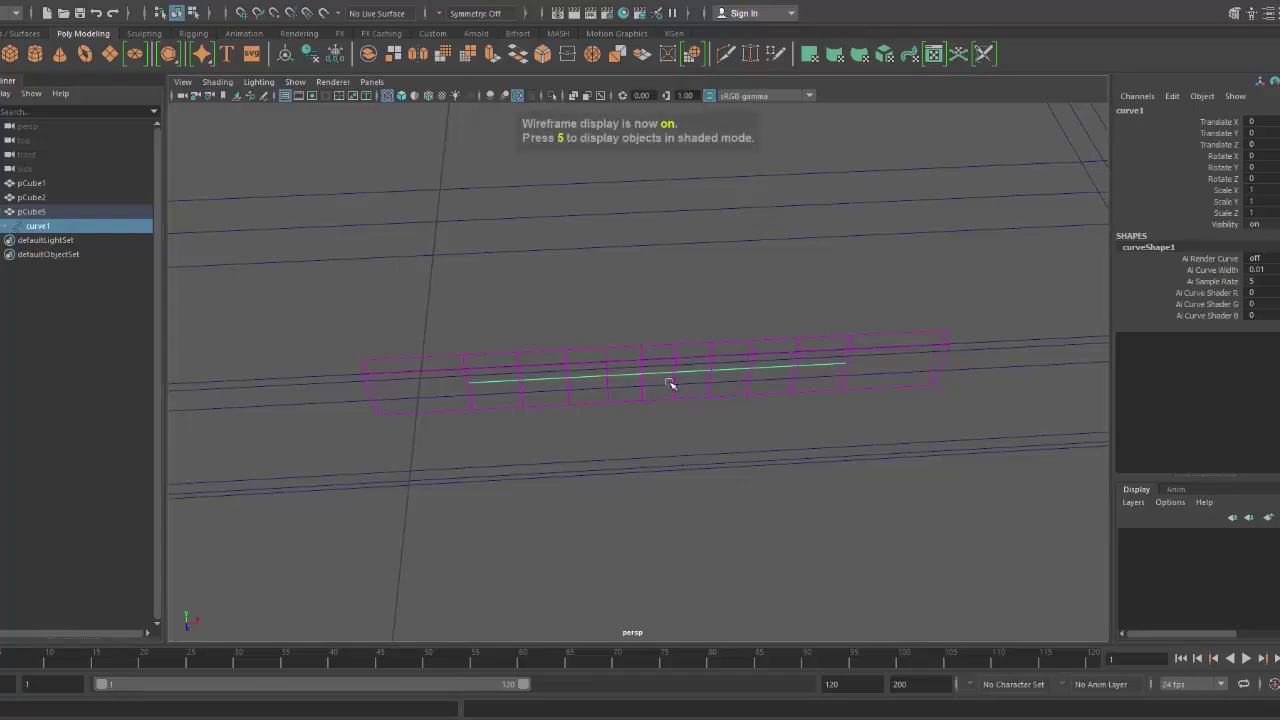
left_click(663, 358)
left_click(657, 380)
left_click(690, 532)
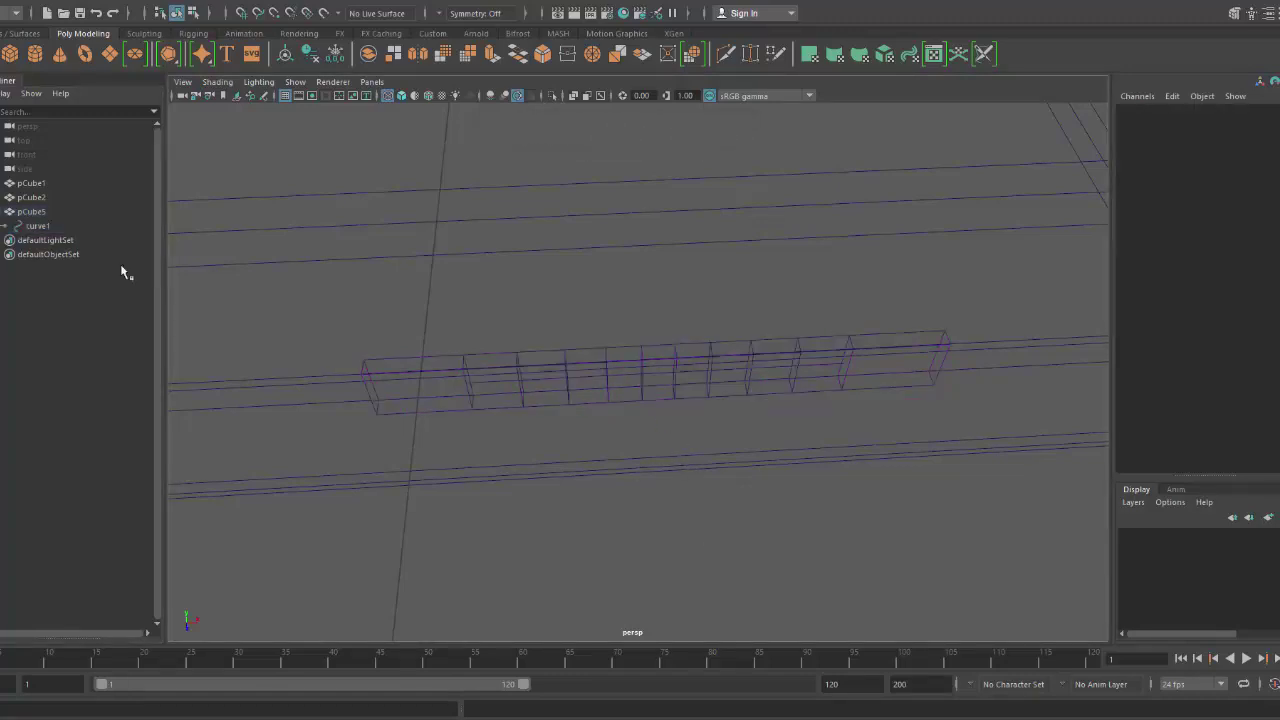
left_click(96, 230)
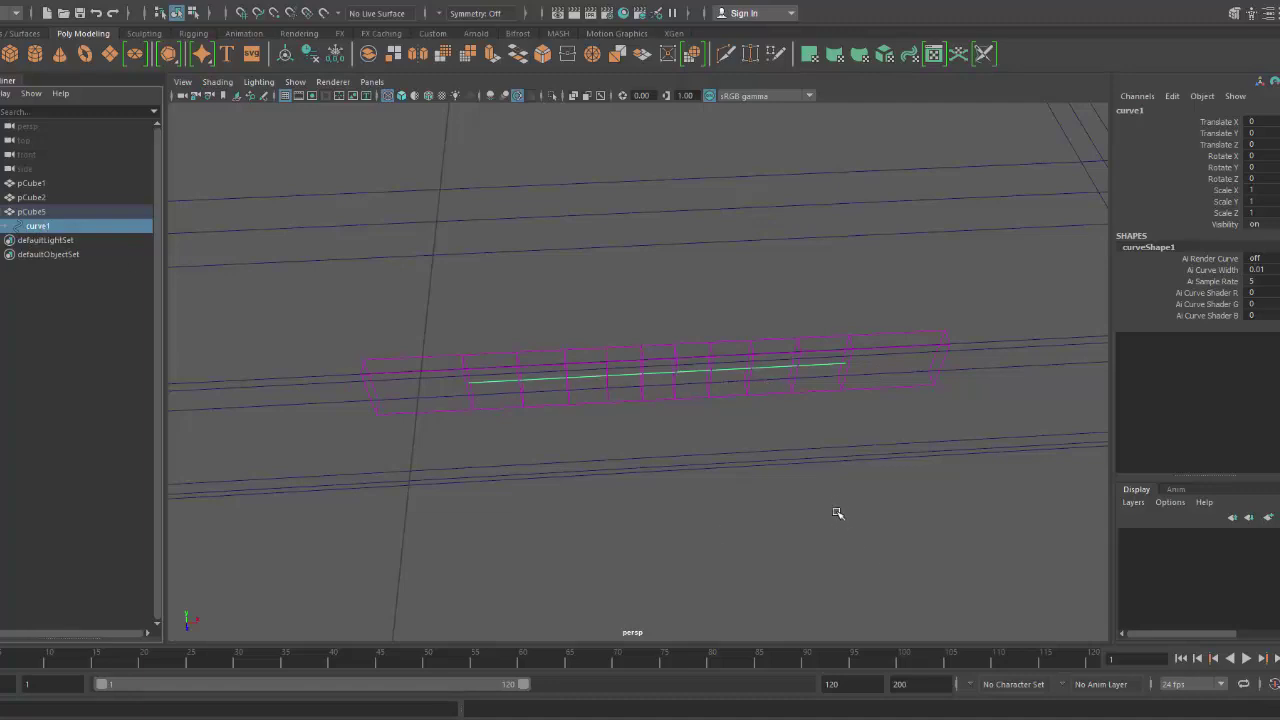
right_click_drag(850, 355, 766, 353)
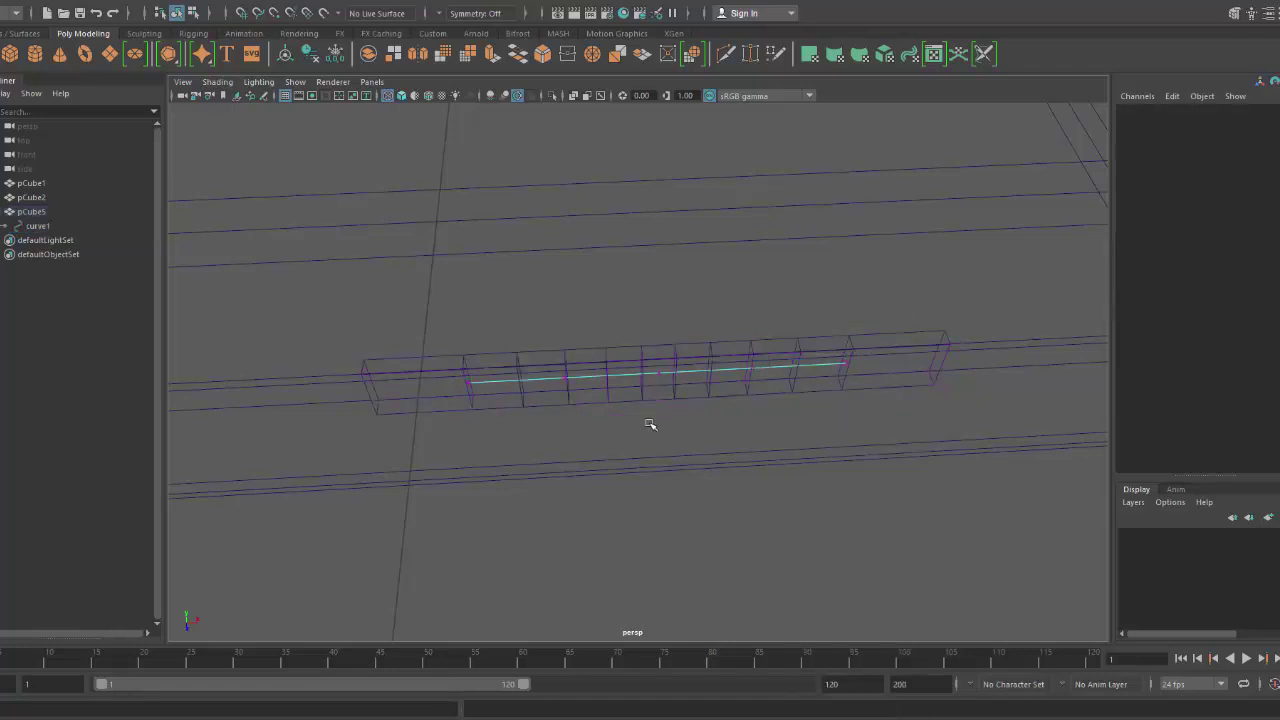
Try moving the curve's middle control vertex outward along Z, and undo the move.
mouse_move(651, 426)
left_mouse_down("alt")
mouse_move(634, 443)
mouse_move(642, 460)
mouse_move(641, 435)
left_mouse_up("alt")
left_click(665, 390)
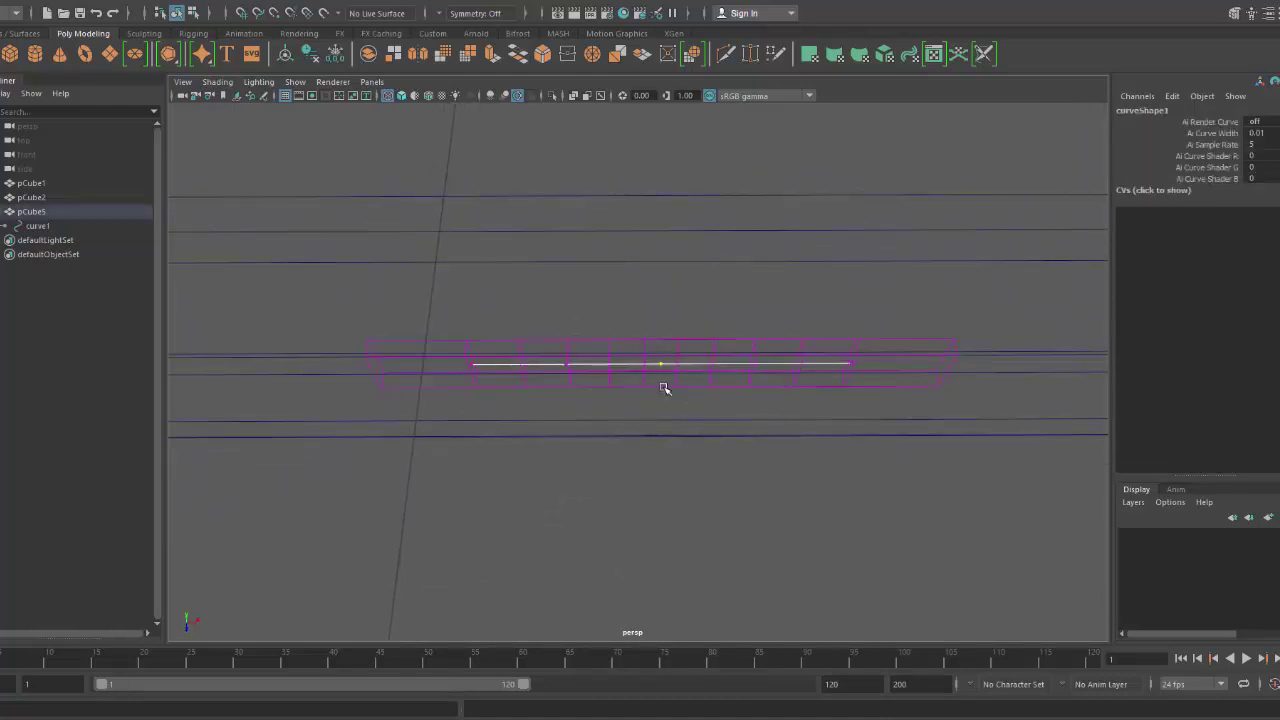
key("w")
left_click_drag(660, 418, 704, 342)
key("ctrl+z")
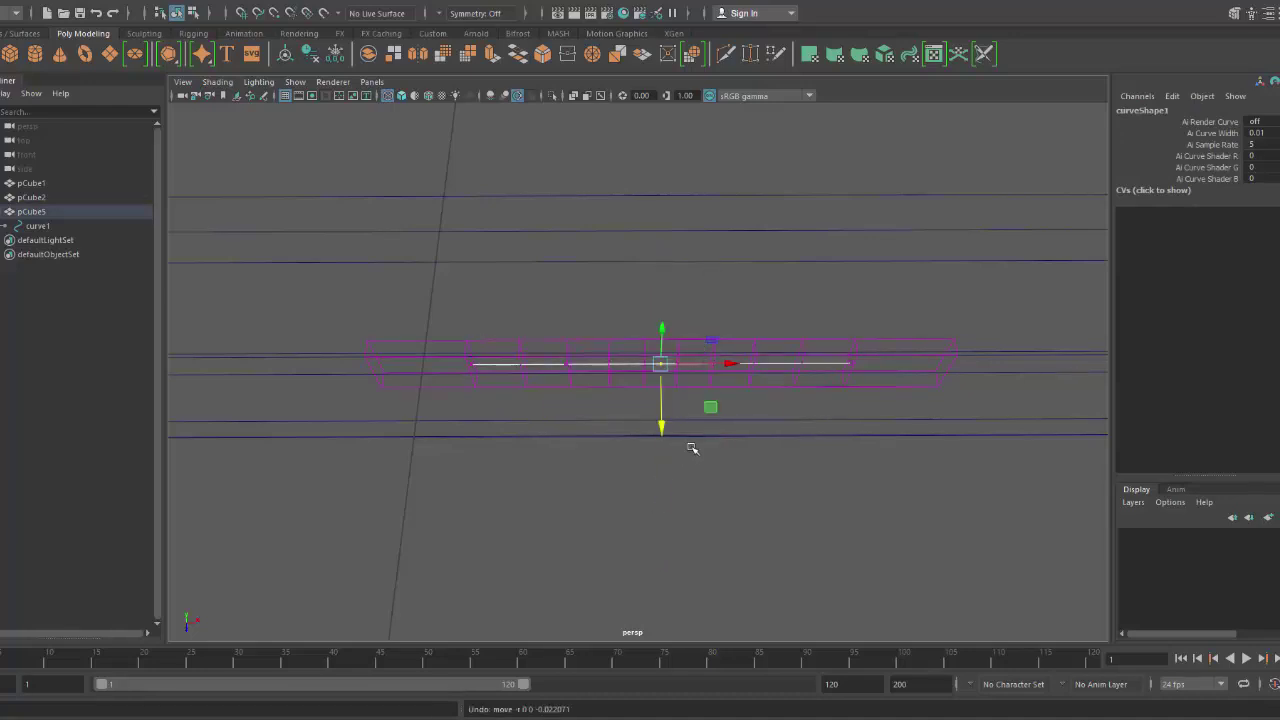
Select the curve's three inner control vertices and move them outward along Z to bow the bridge into a handle, with shaded display on.
left_click_drag(688, 445, 626, 412, "alt")
left_click_drag(552, 306, 795, 418)
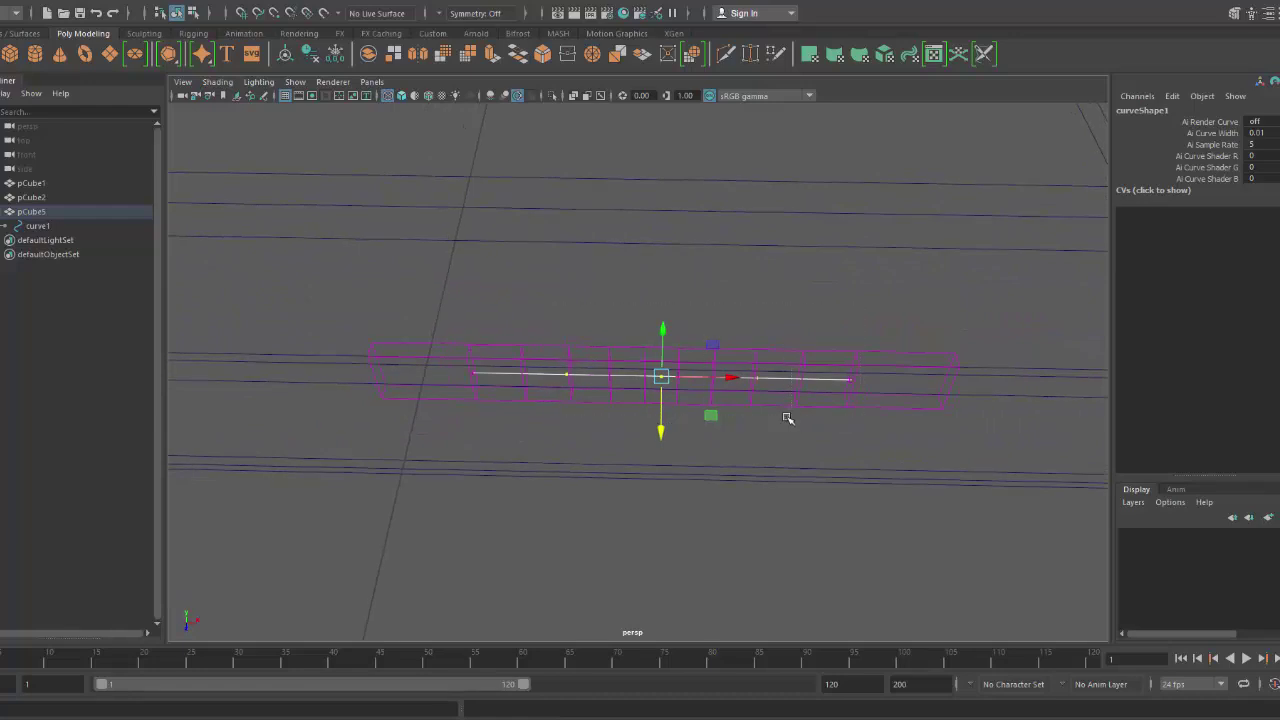
left_click_drag(689, 441, 673, 425, "alt")
middle_click_drag(660, 429, 650, 500)
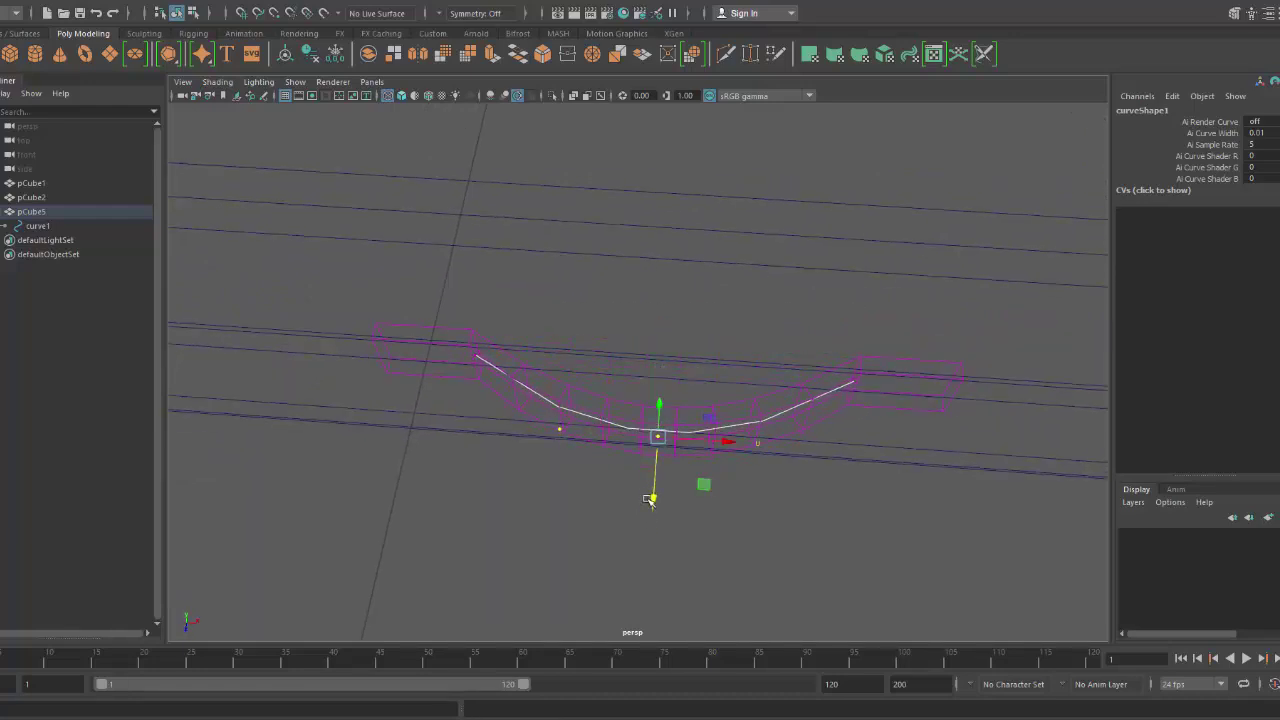
key("5")
mouse_move(650, 500)
left_mouse_down("alt")
mouse_move(700, 491)
mouse_move(700, 470)
mouse_move(717, 483)
left_mouse_up("alt")
Scale the three inner control vertices apart along X to widen the handle's curve.
left_click_drag(733, 437, 626, 428)
right_click_drag(626, 428, 679, 474, "alt")
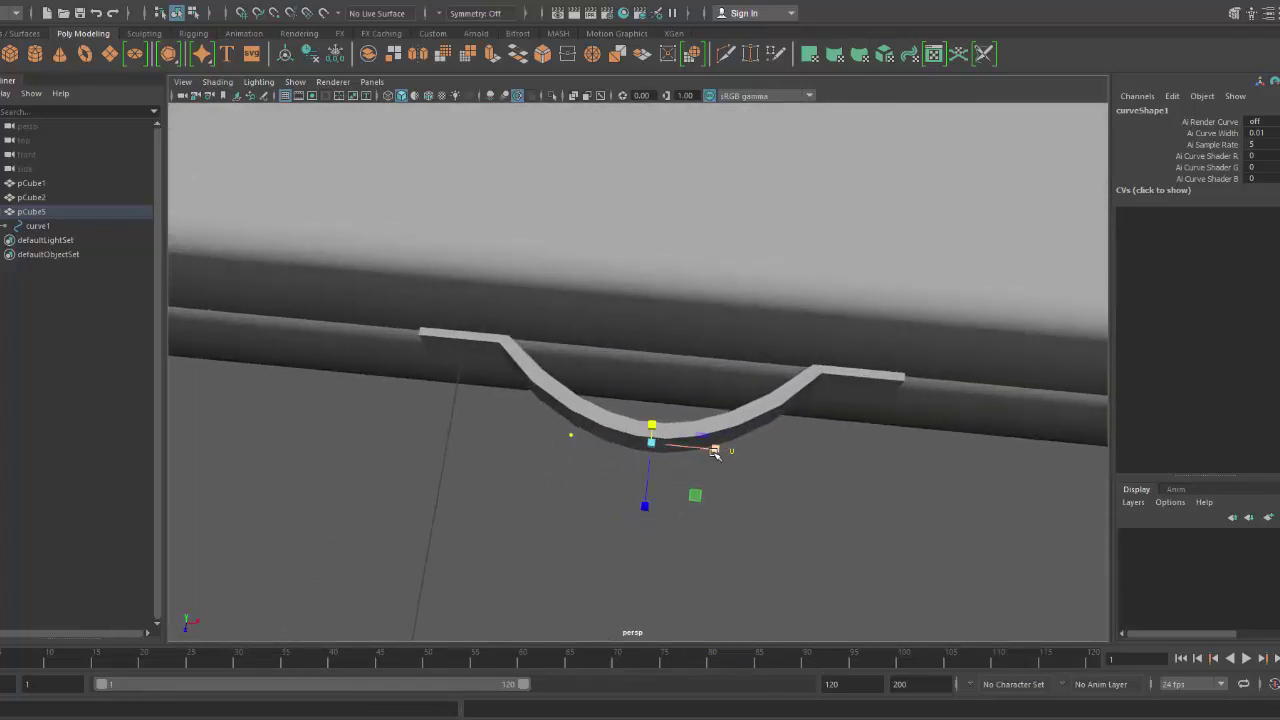
left_click_drag(713, 452, 543, 388)
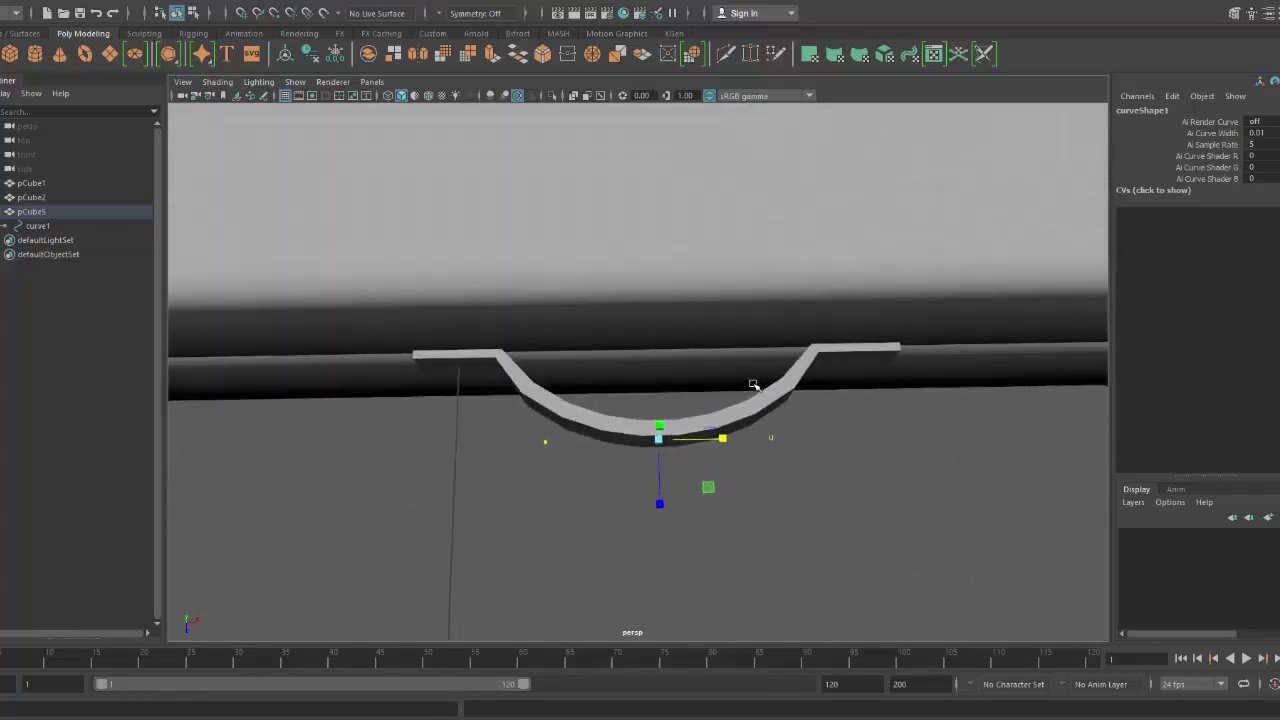
left_click_drag(753, 385, 694, 337, "alt")
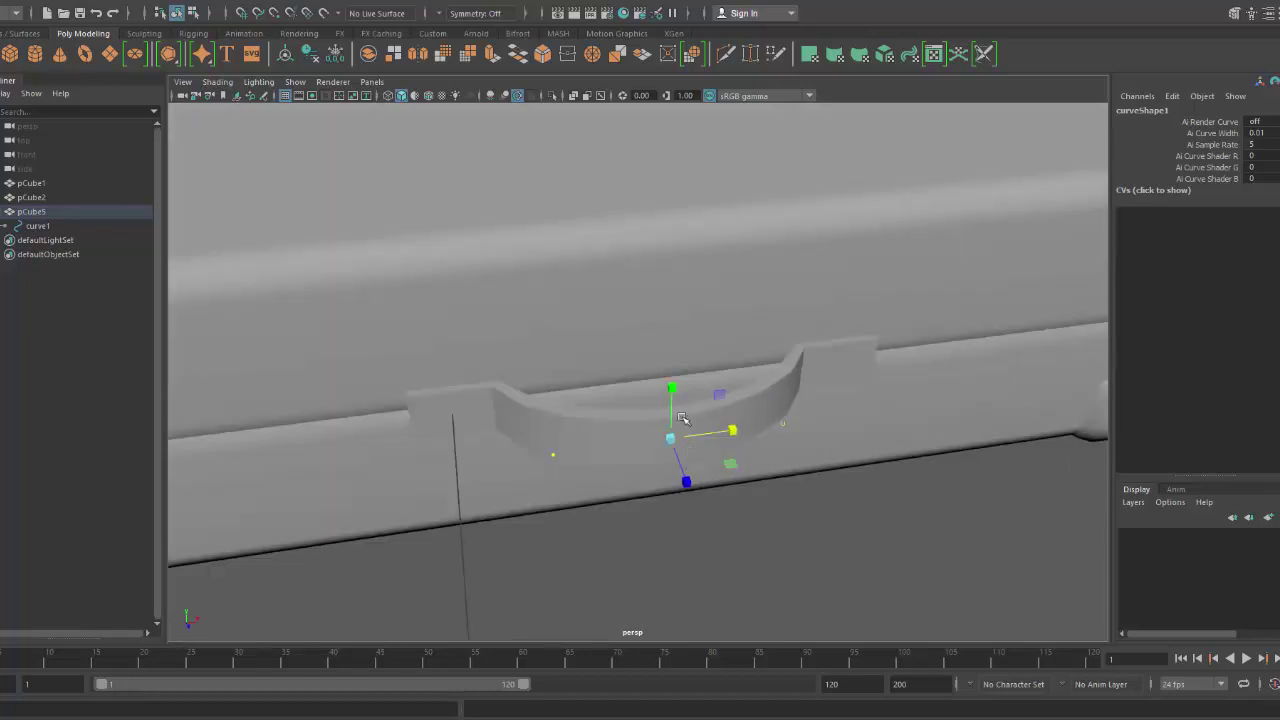
Select the handle mesh and try its bridge's divisions at 54, returning them to 8.
left_click(789, 512)
left_click(797, 383)
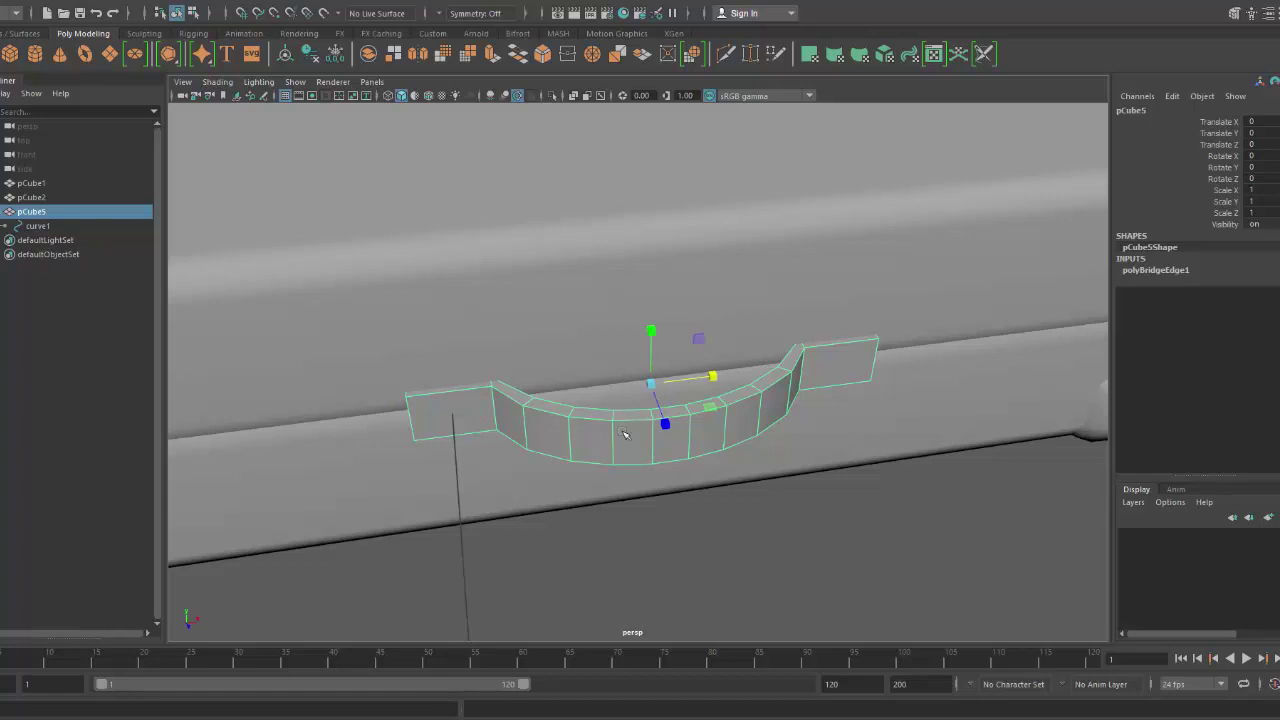
left_click(1160, 270)
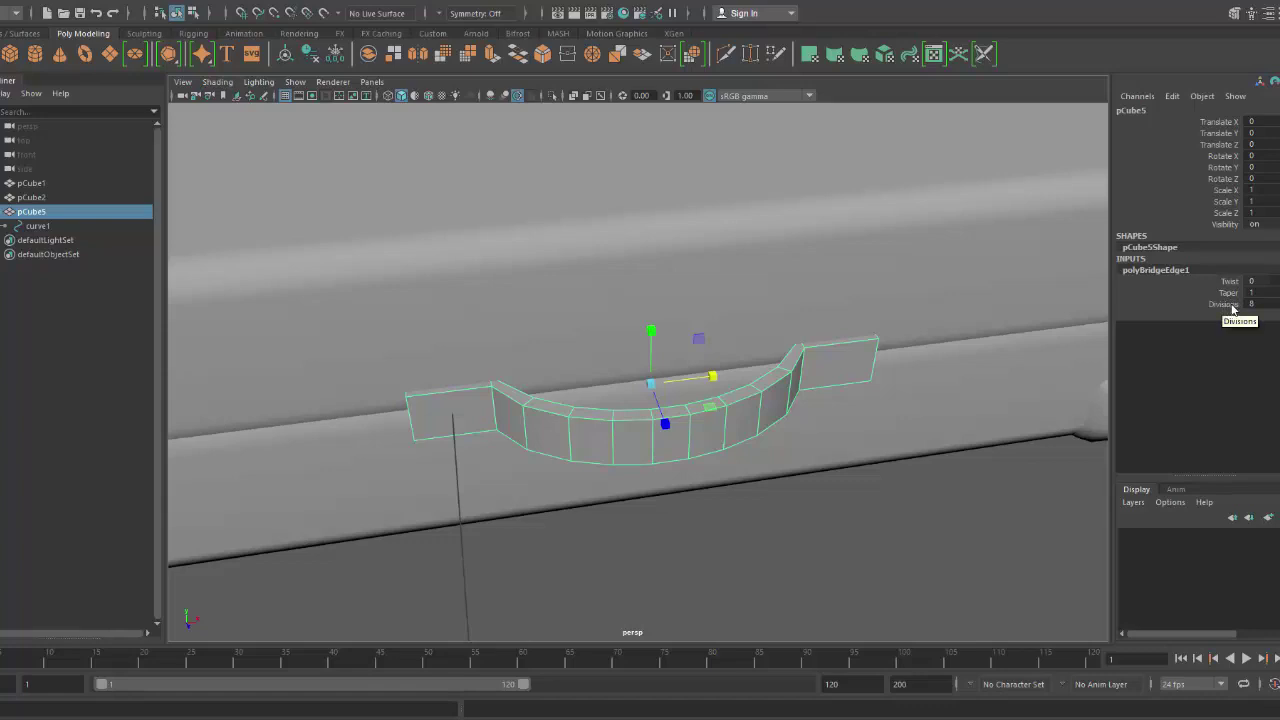
left_click_drag(1243, 304, 1278, 304)
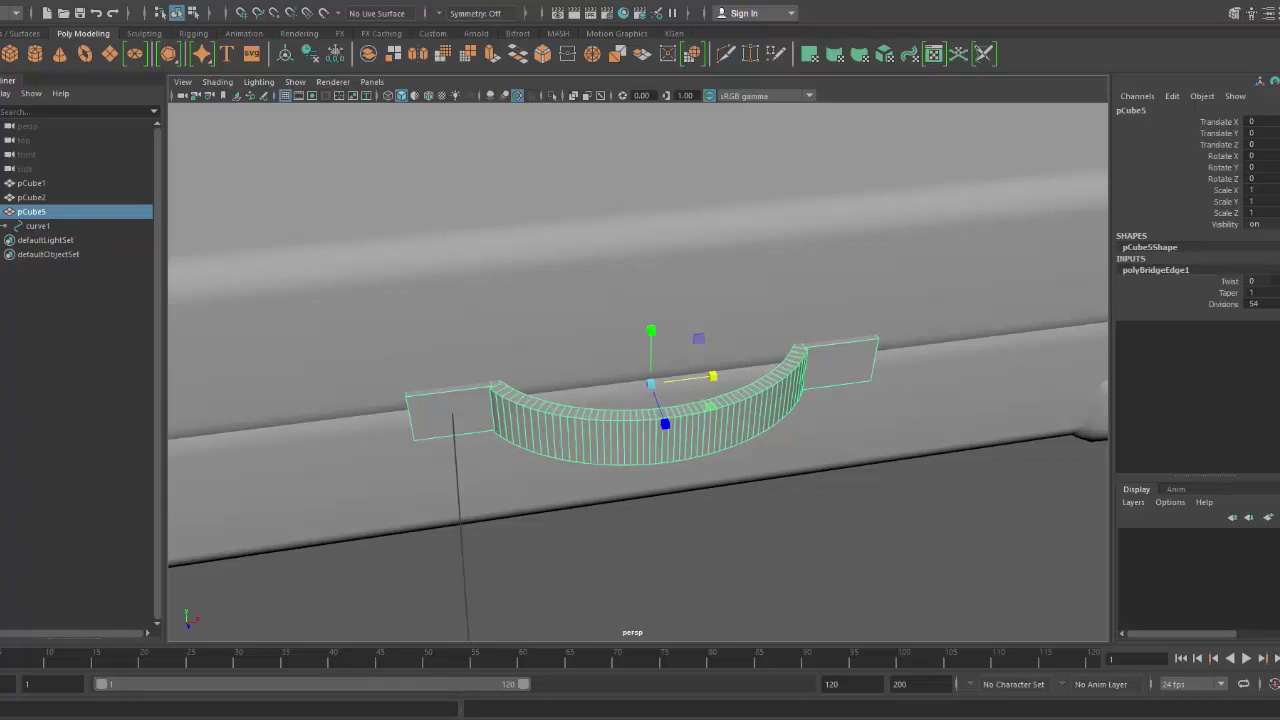
left_click(1244, 305)
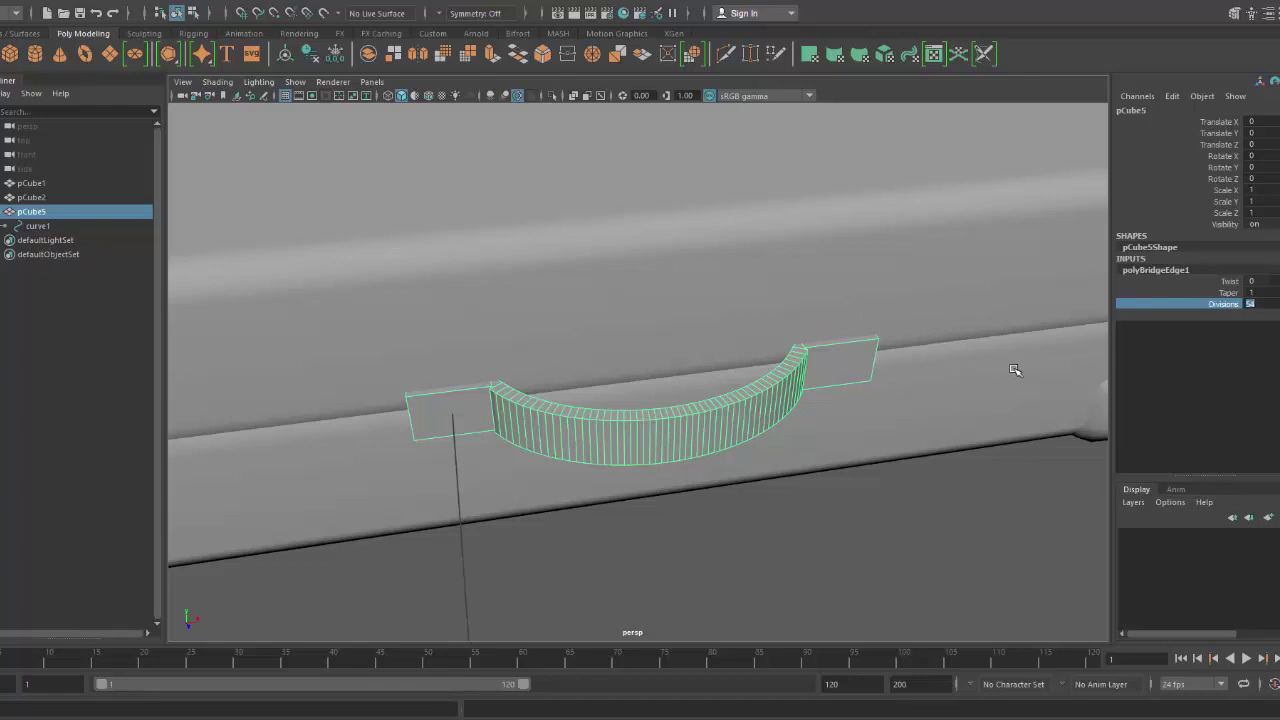
middle_click_drag(1015, 370, 687, 312)
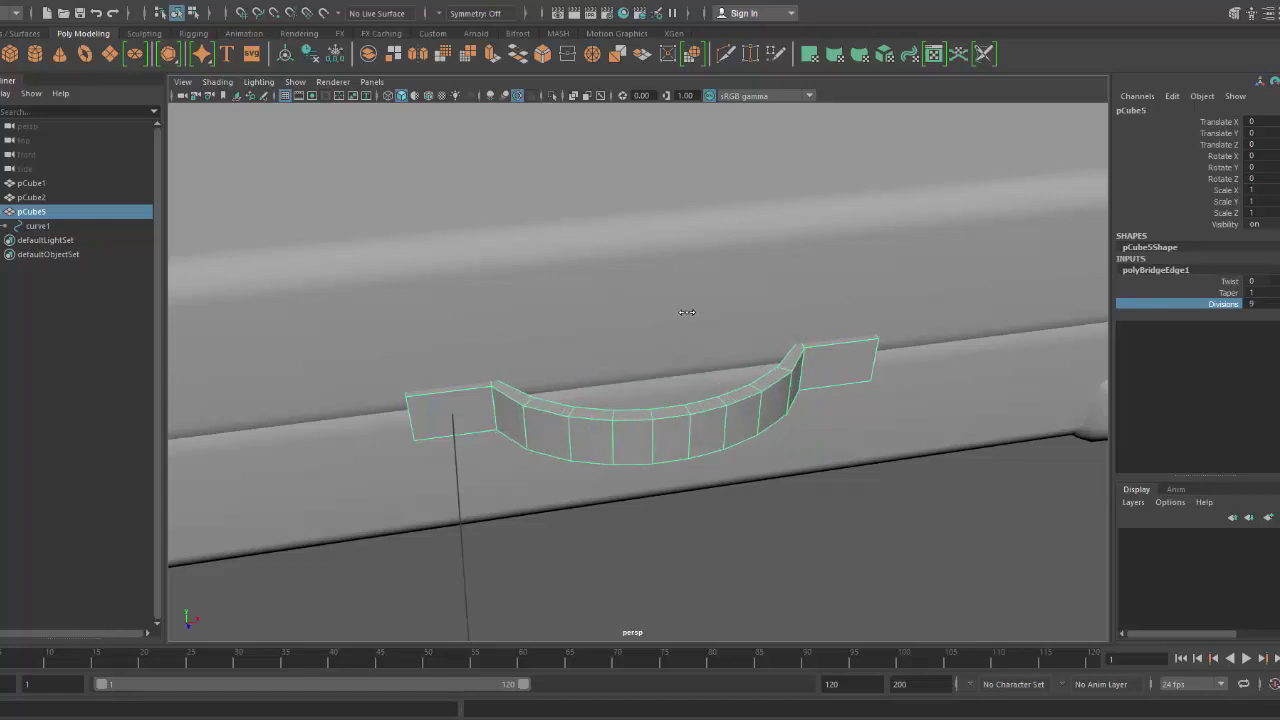
Select the handle's curve1 in wireframe display and show its control vertices for editing.
left_click_drag(684, 311, 694, 354, "alt")
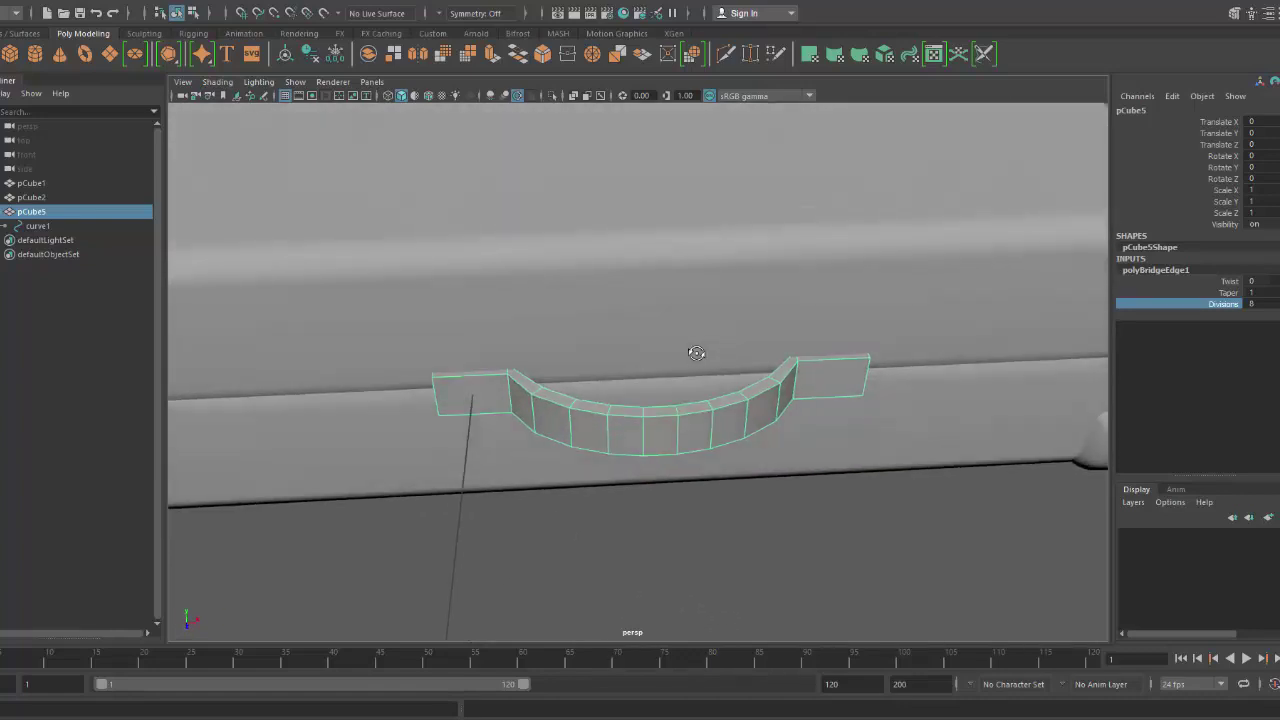
scroll(696, 355, "up", 3)
mouse_move(700, 357)
middle_mouse_down()
mouse_move(741, 346)
mouse_move(697, 353)
middle_mouse_up()
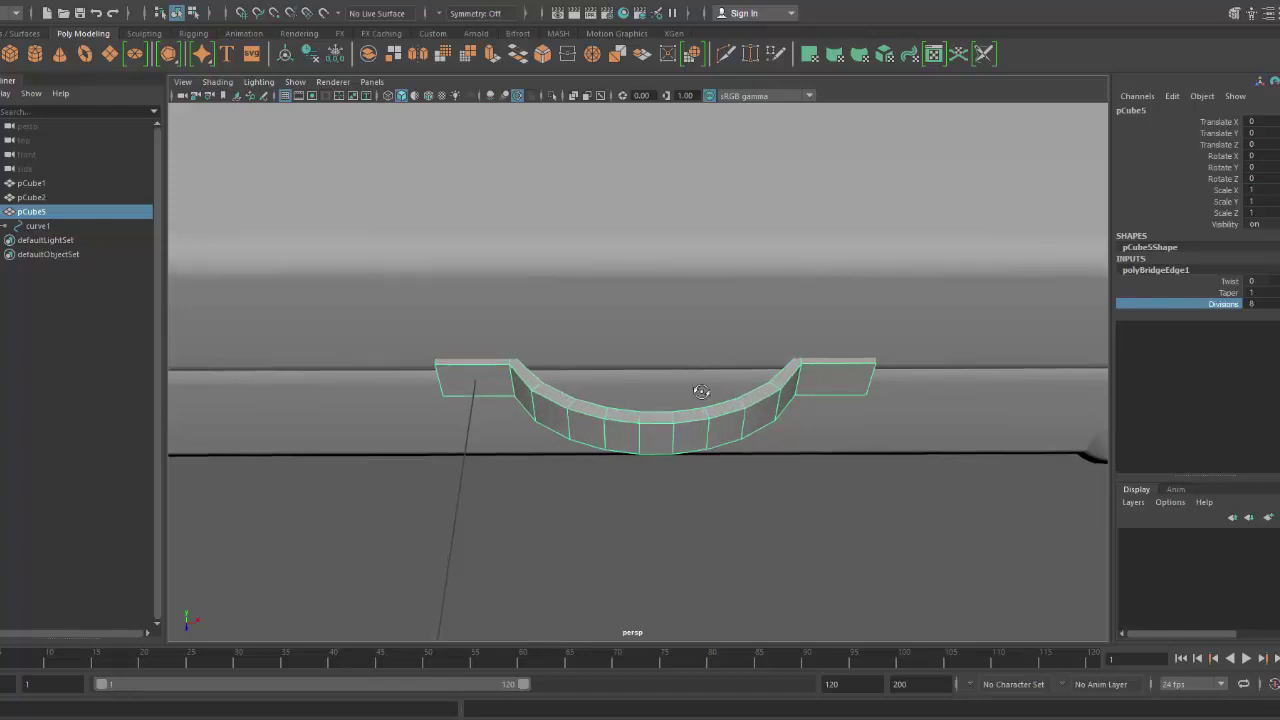
left_click_drag(697, 391, 731, 377, "alt")
left_click(692, 444)
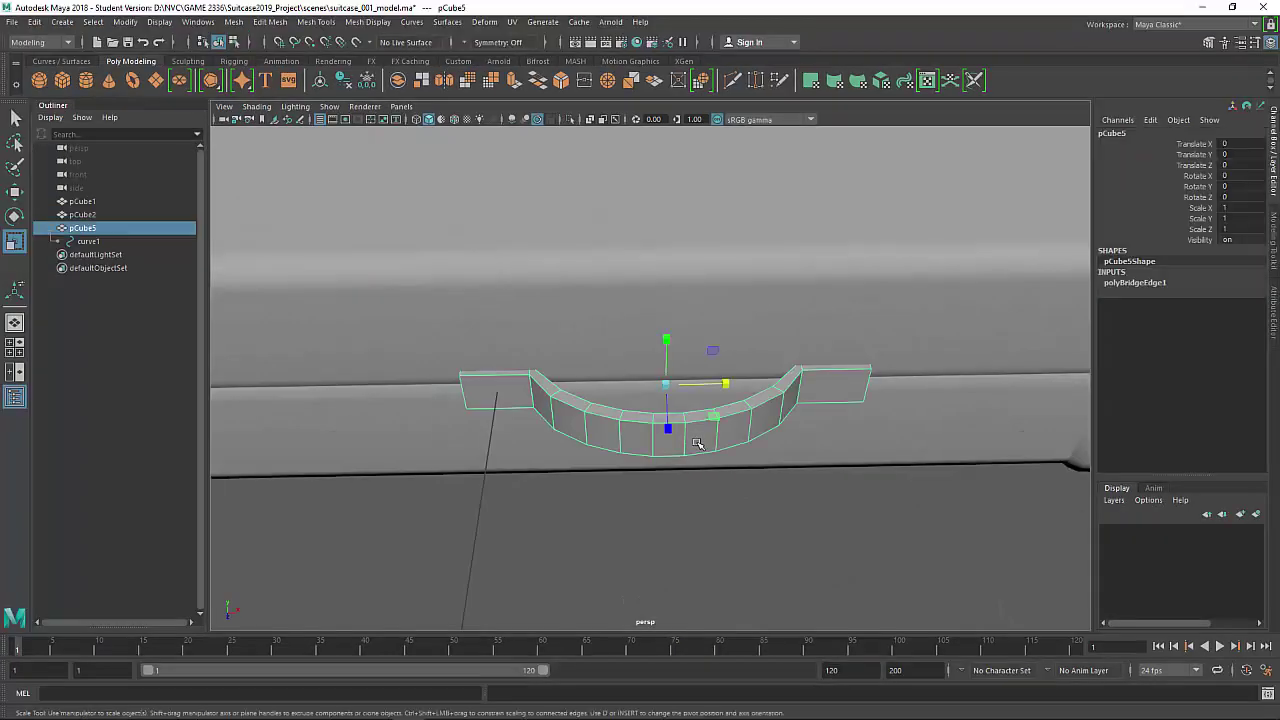
left_click_drag(692, 444, 674, 478, "alt")
scroll(665, 476, "up", 4)
right_click_drag(675, 476, 671, 475, "alt")
left_click_drag(671, 475, 656, 469, "alt")
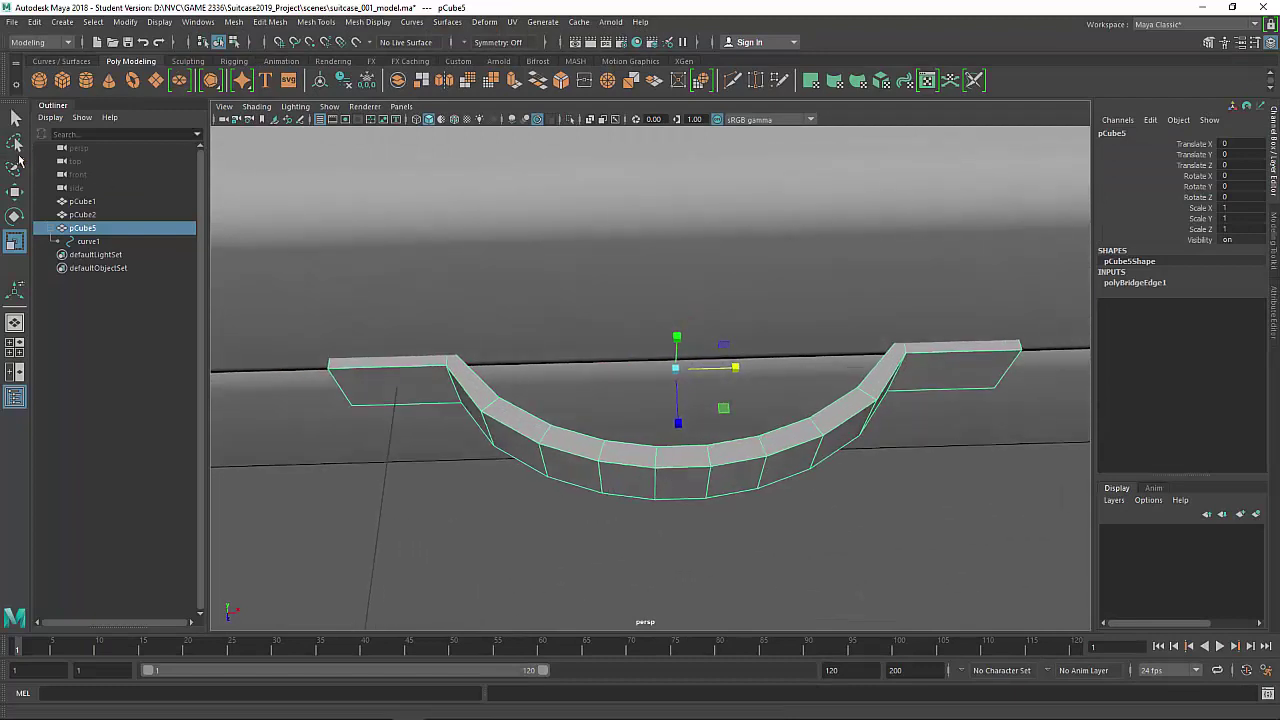
left_click(80, 241)
key("4")
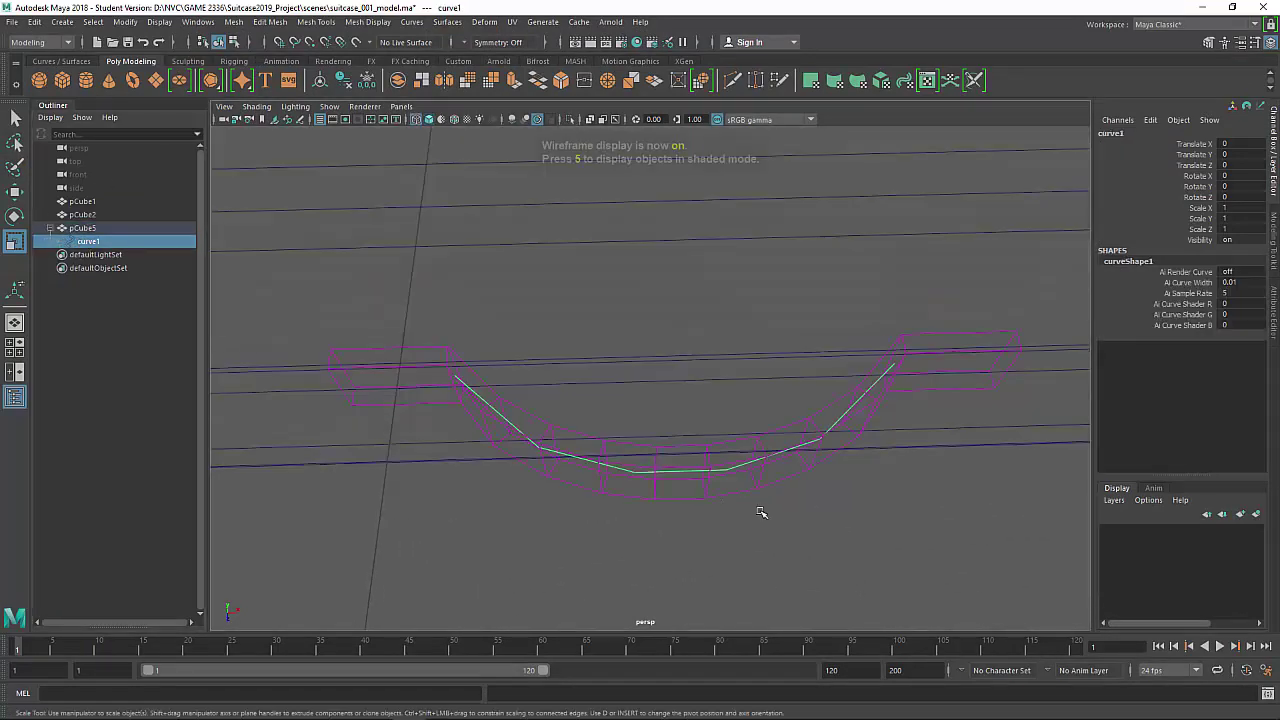
right_click_drag(876, 524, 796, 346)
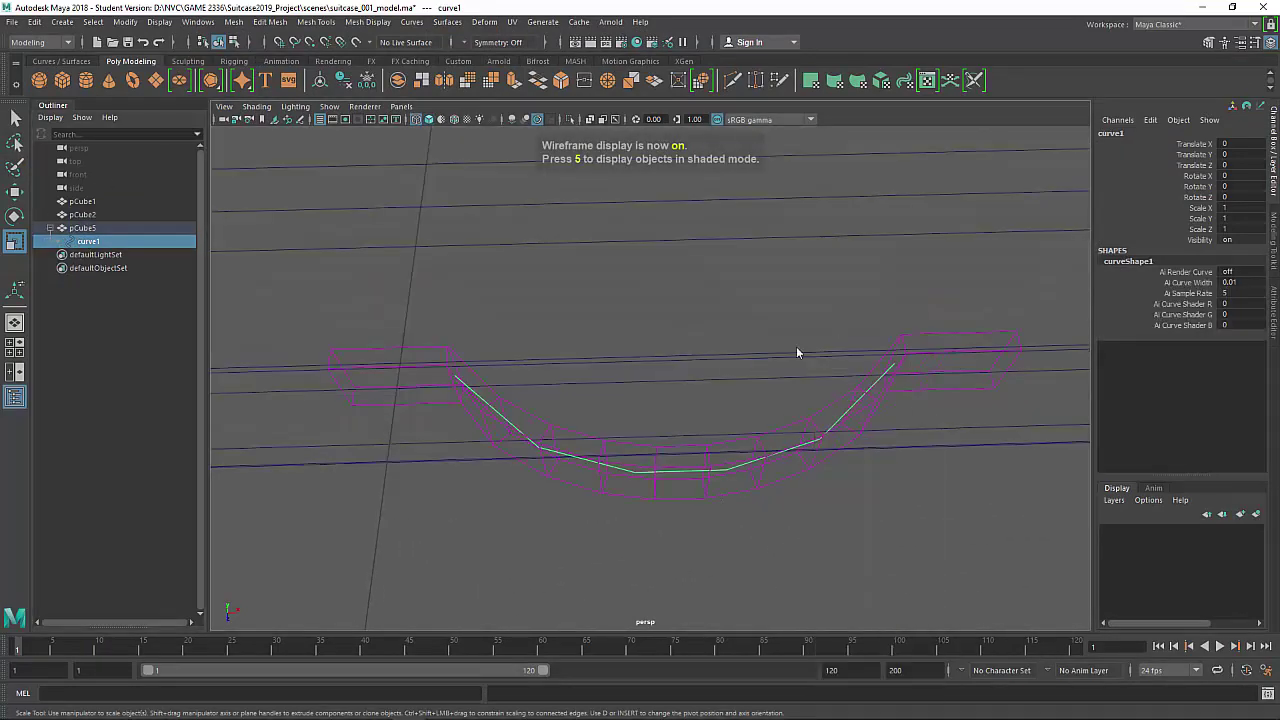
left_click_drag(722, 538, 684, 532, "alt")
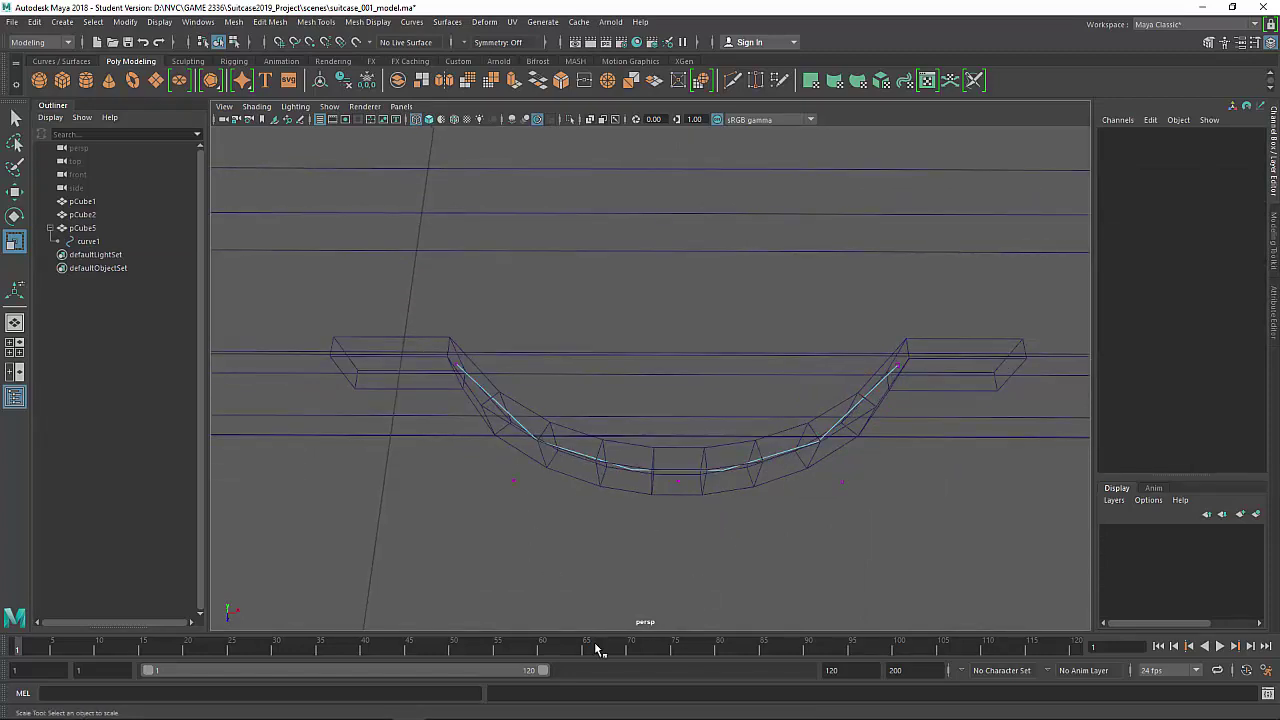
right_click(630, 646)
left_click(548, 566)
Select the curve's three inner control vertices and move them along Z to readjust how far the handle bows outward.
scroll(590, 470, "down", 6)
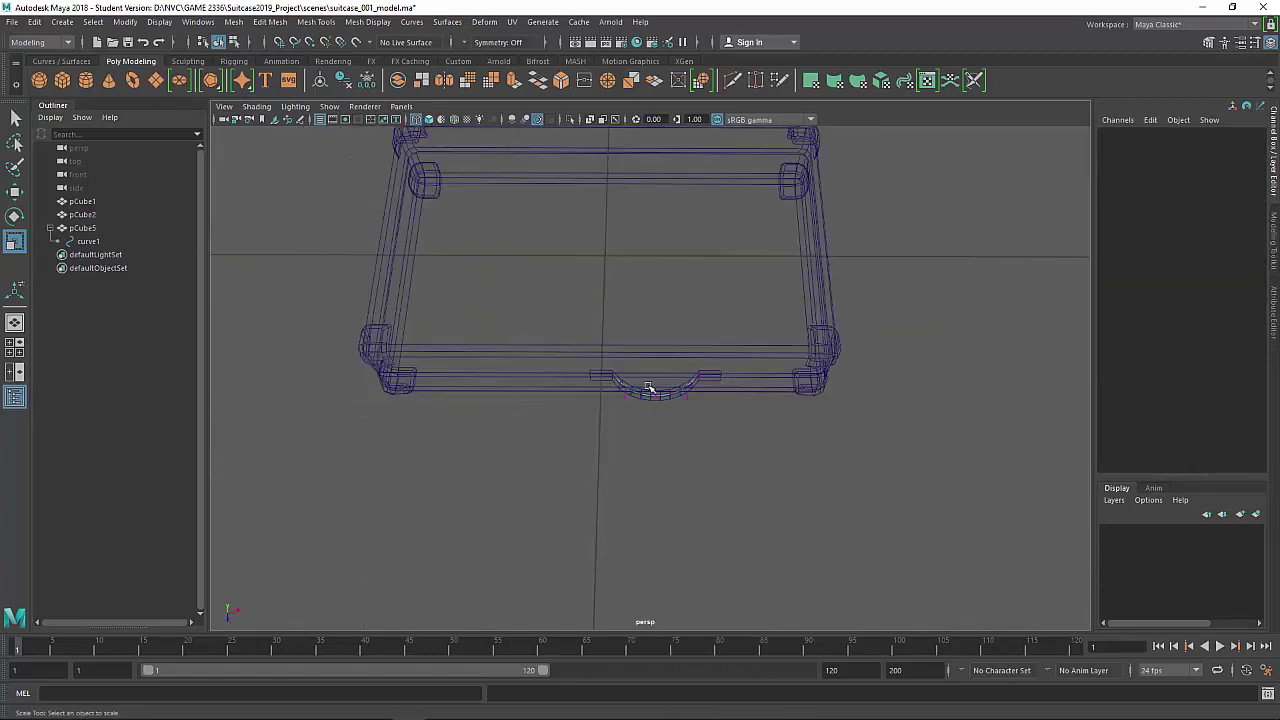
scroll(697, 380, "up", 8)
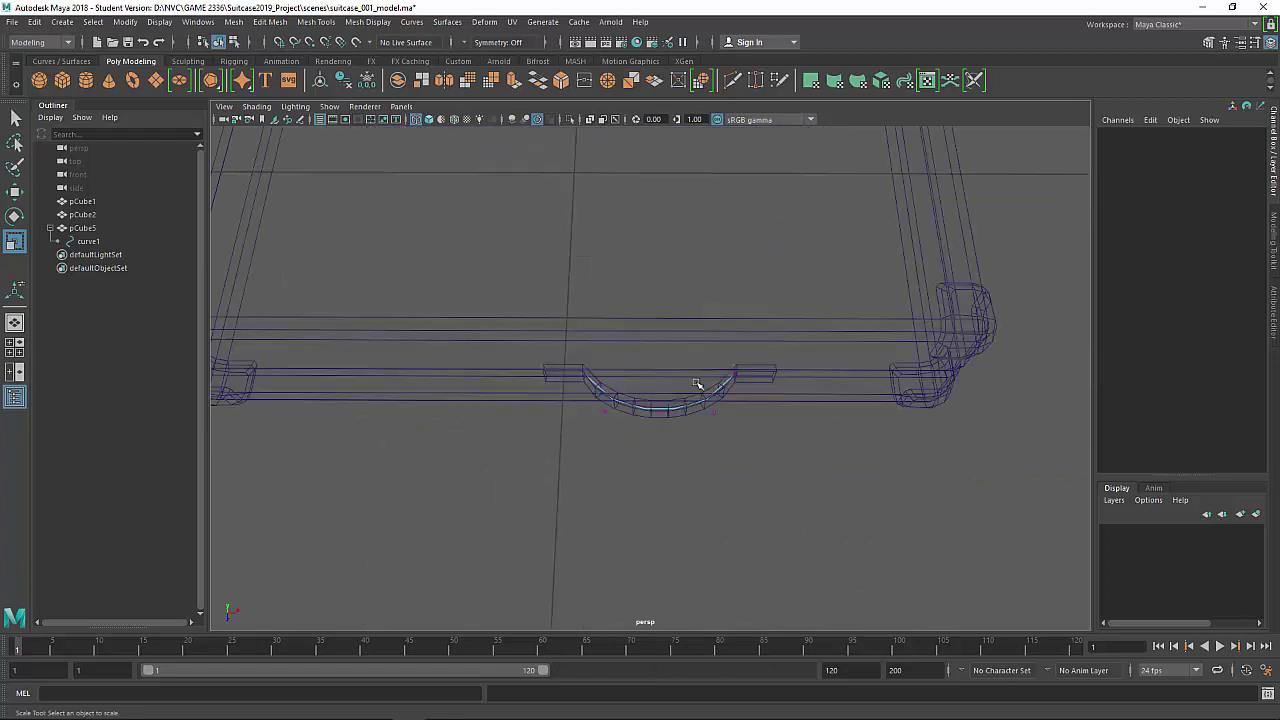
scroll(573, 434, "down", 3)
left_click_drag(557, 423, 777, 480)
mouse_move(666, 500)
left_mouse_down("alt")
mouse_move(679, 486)
mouse_move(666, 486)
mouse_move(666, 360)
mouse_move(703, 337)
mouse_move(794, 306)
mouse_move(671, 363)
mouse_move(766, 417)
mouse_move(720, 423)
mouse_move(660, 380)
mouse_move(700, 368)
mouse_move(757, 425)
mouse_move(790, 423)
mouse_move(769, 428)
mouse_move(777, 406)
mouse_move(734, 409)
mouse_move(751, 417)
mouse_move(745, 307)
left_mouse_up("alt")
key("w")
key("5")
key("5")
key("4")
middle_click_drag(745, 333, 677, 385)
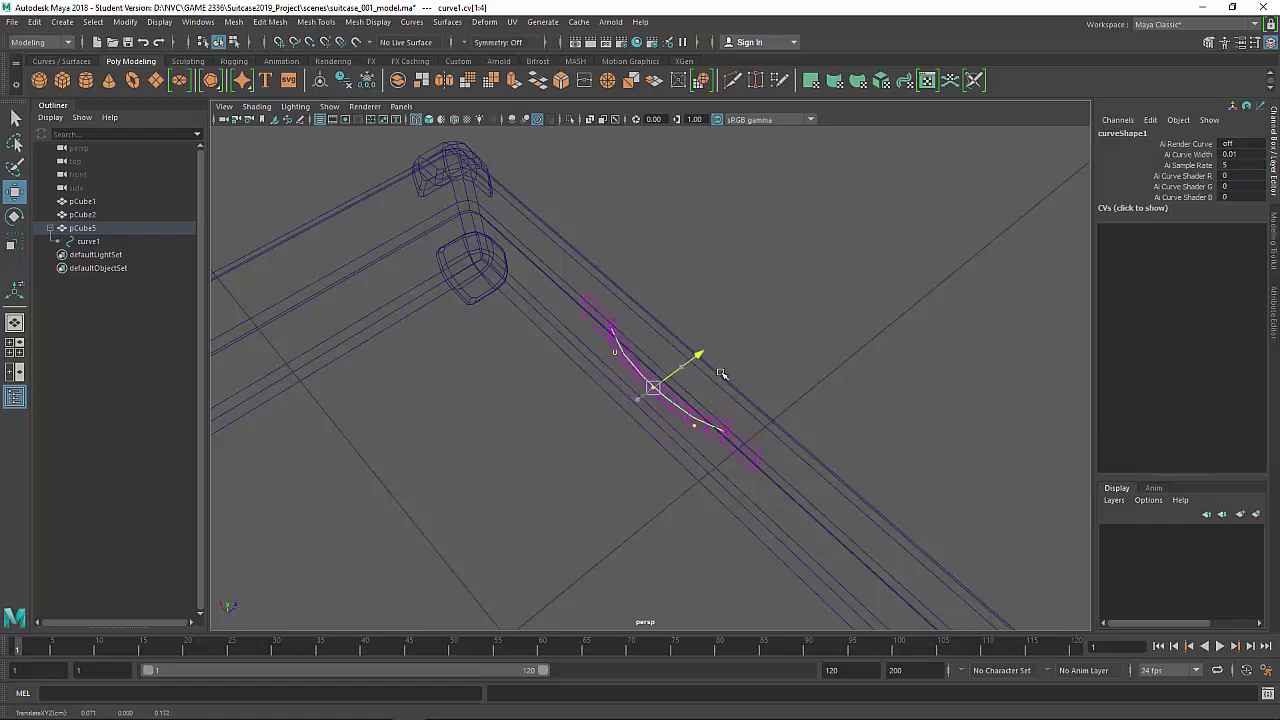
middle_click_drag(731, 368, 687, 401)
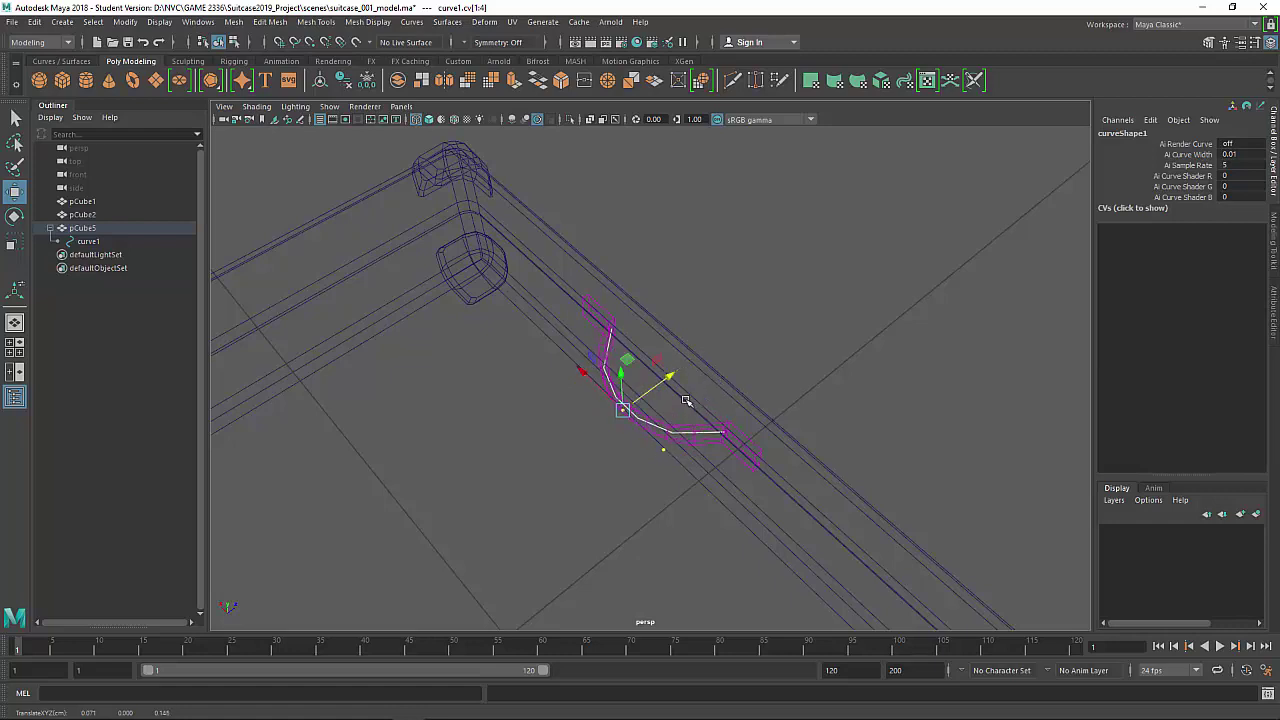
left_click_drag(733, 421, 612, 355, "alt")
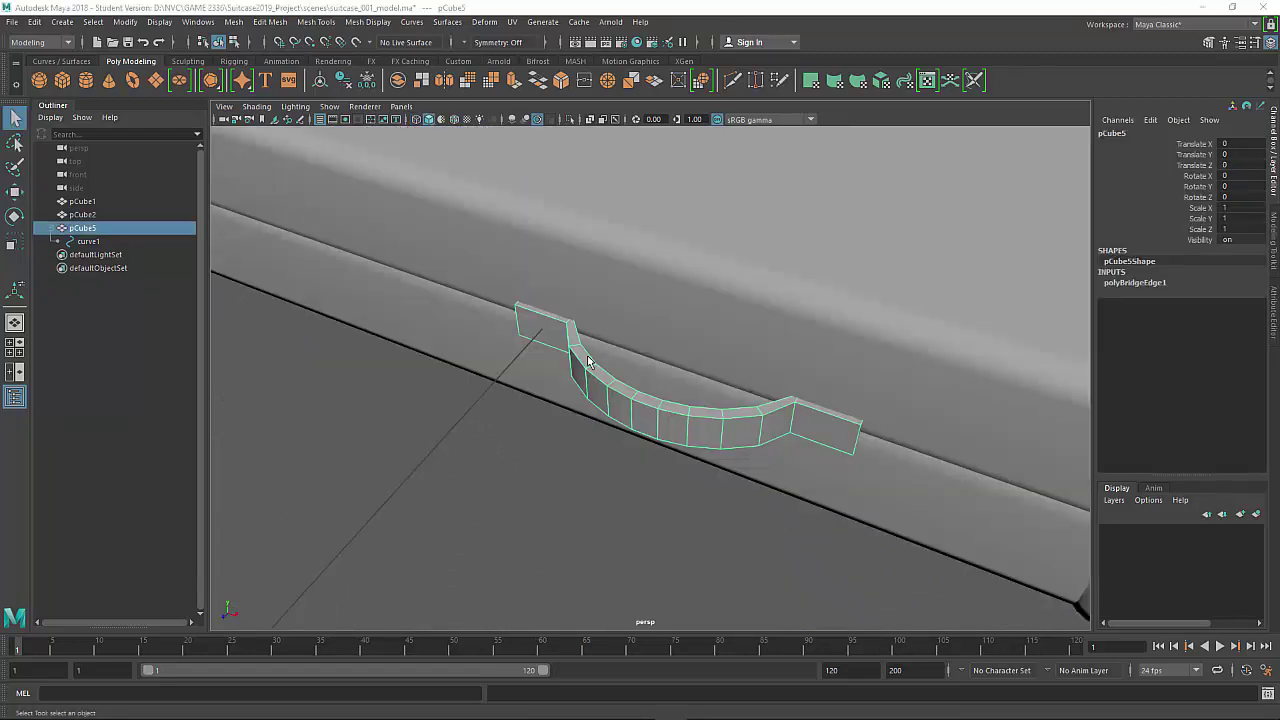
Try moving the handle mesh outward along Z with its curve still linked, and undo the move.
mouse_move(680, 377)
left_mouse_down("alt")
mouse_move(771, 408)
mouse_move(675, 404)
mouse_move(688, 374)
mouse_move(669, 374)
left_mouse_up("alt")
left_click(604, 501)
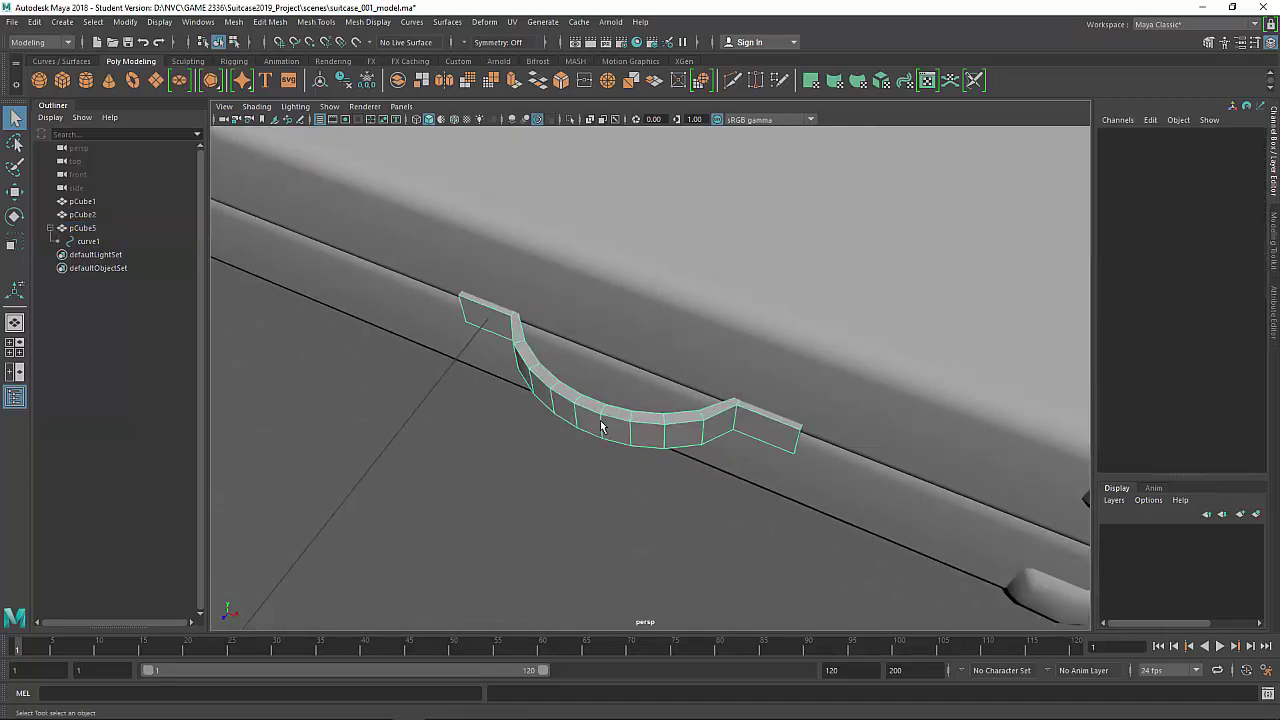
left_click(603, 426)
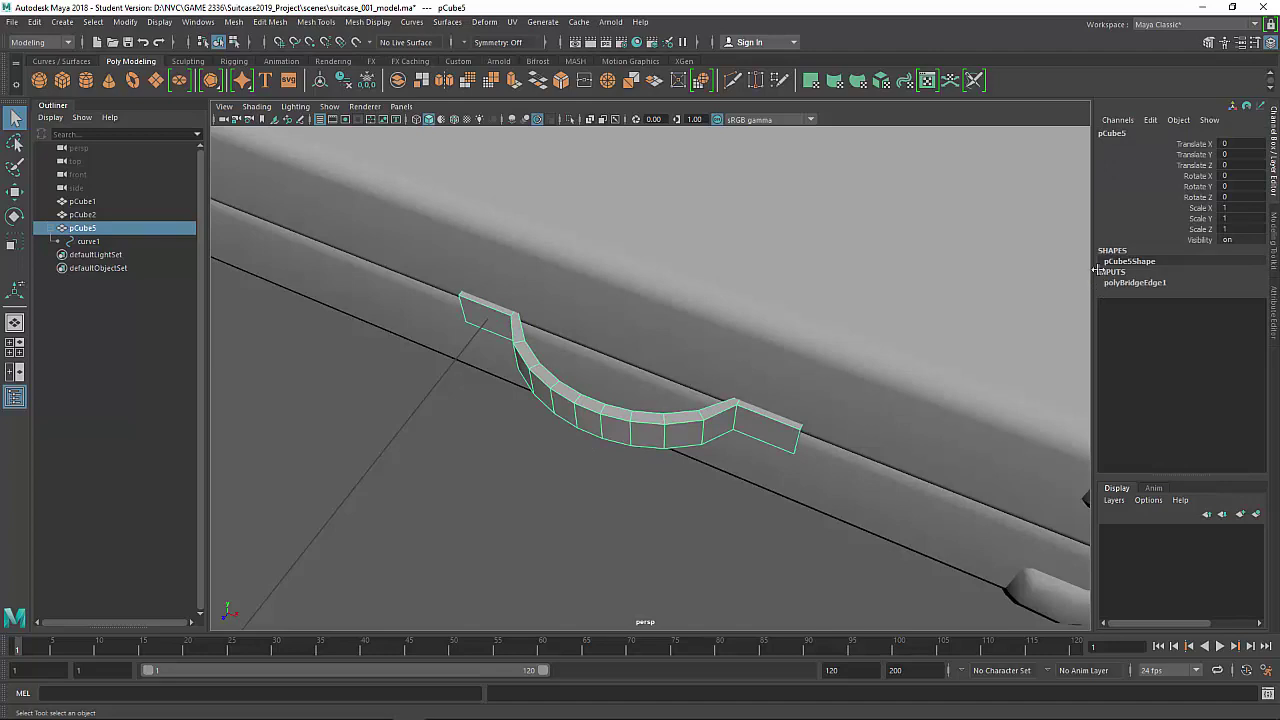
left_click(601, 465)
left_click(600, 425)
key("w")
scroll(600, 438, "down", 5)
left_click_drag(599, 436, 591, 533)
key("ctrl+z")
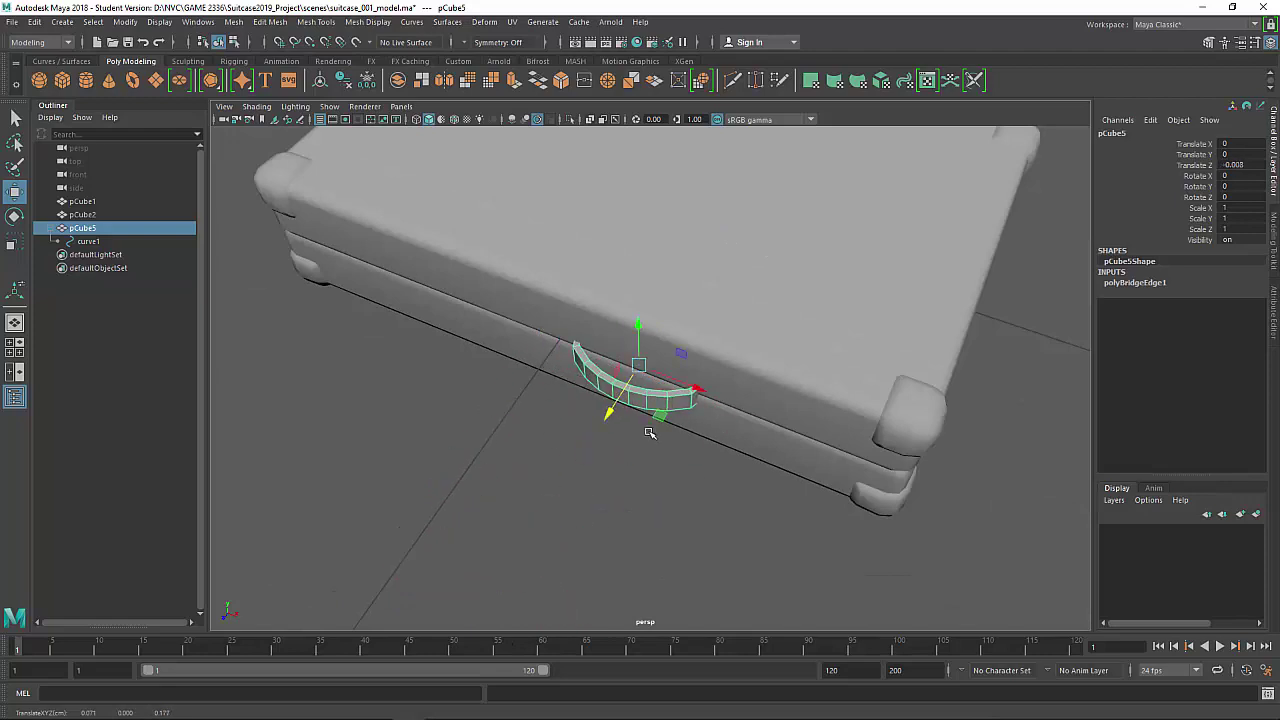
Try deleting curve1 while the bridge's construction history is still live, and undo the deletion.
scroll(355, 386, "up", 5)
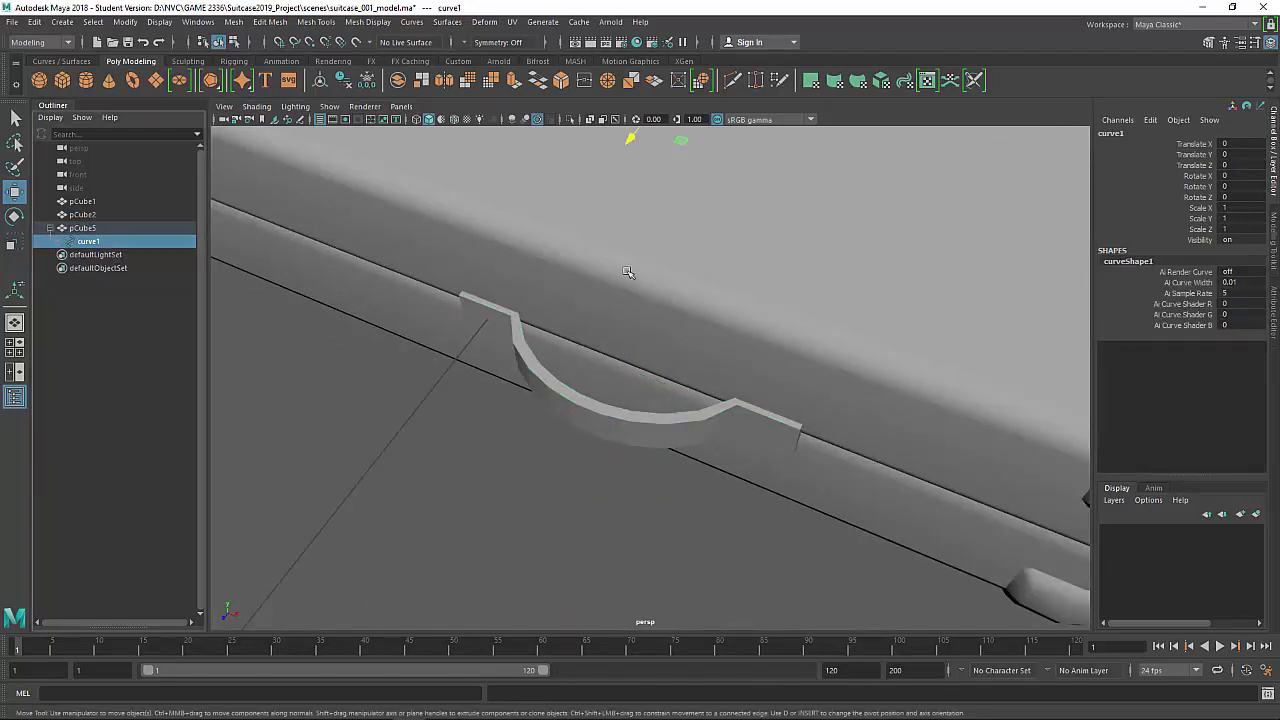
key("4")
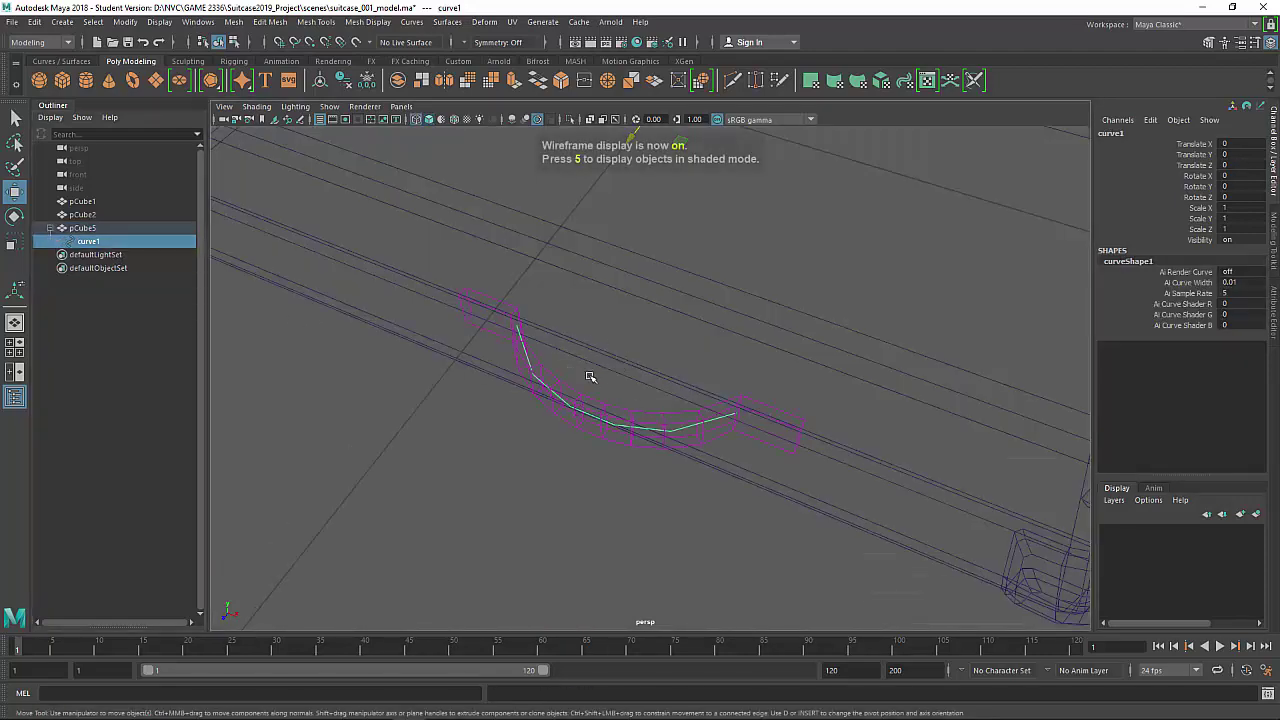
key("Delete")
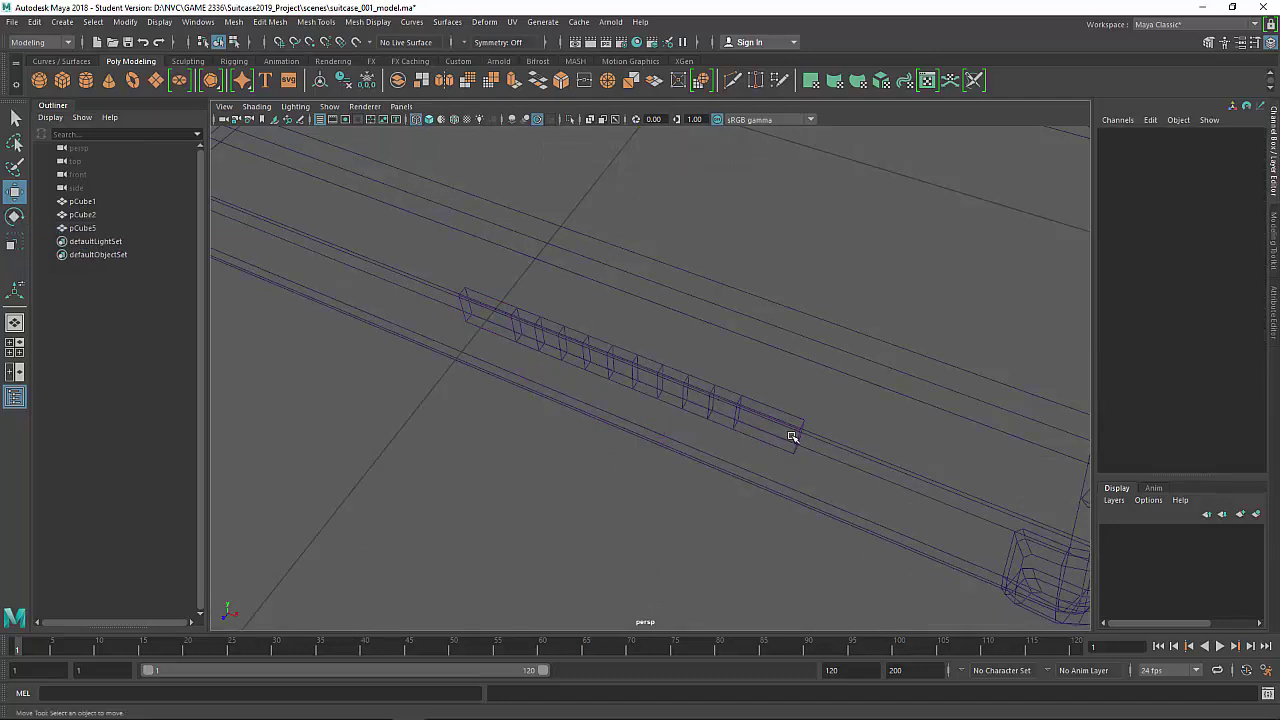
key("ctrl+z")
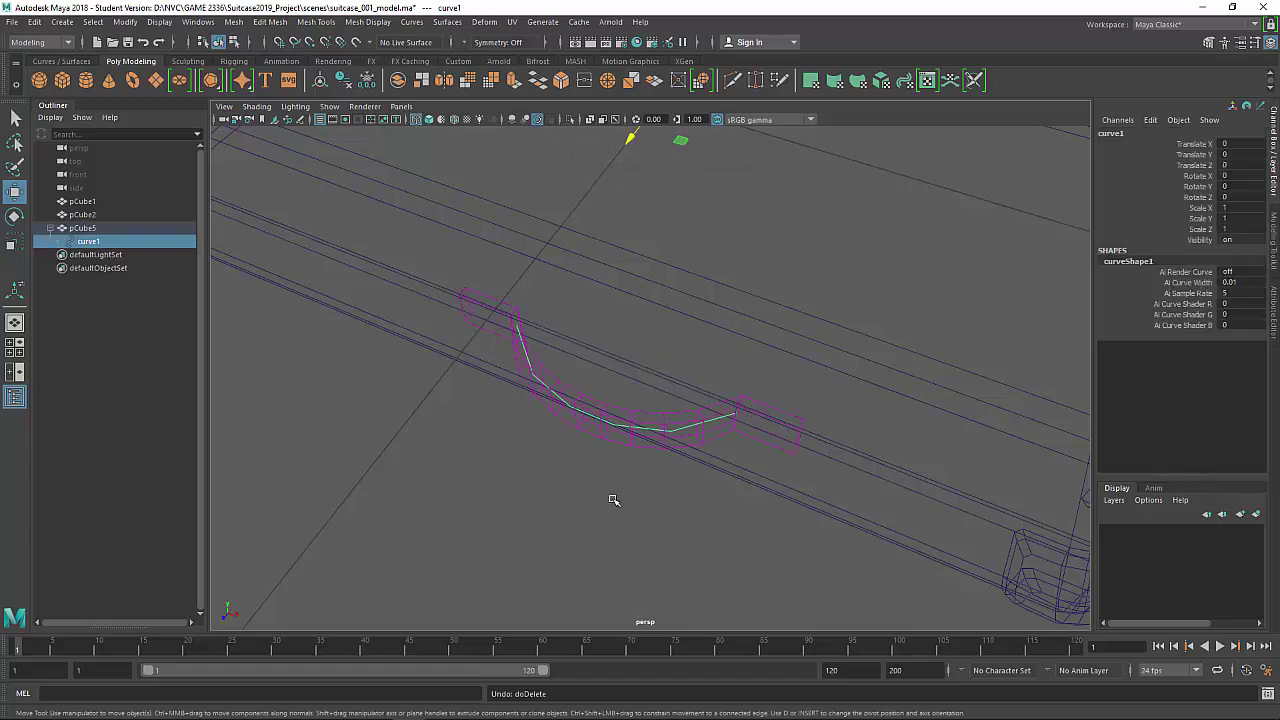
Delete the construction history of the handle mesh pCube5, and remove the leftover curve1.
left_click(540, 494)
left_click(108, 229)
left_click_drag(810, 388, 608, 446, "alt")
left_click_drag(566, 393, 565, 412, "alt")
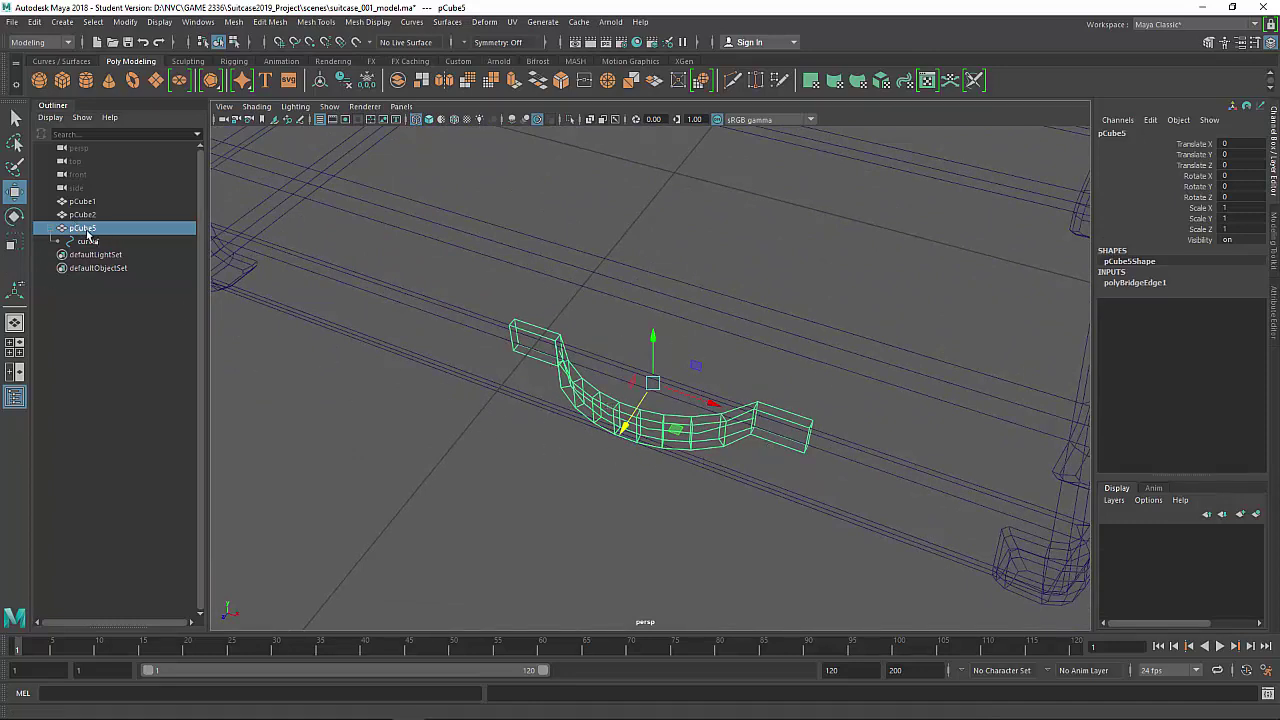
left_click(344, 82)
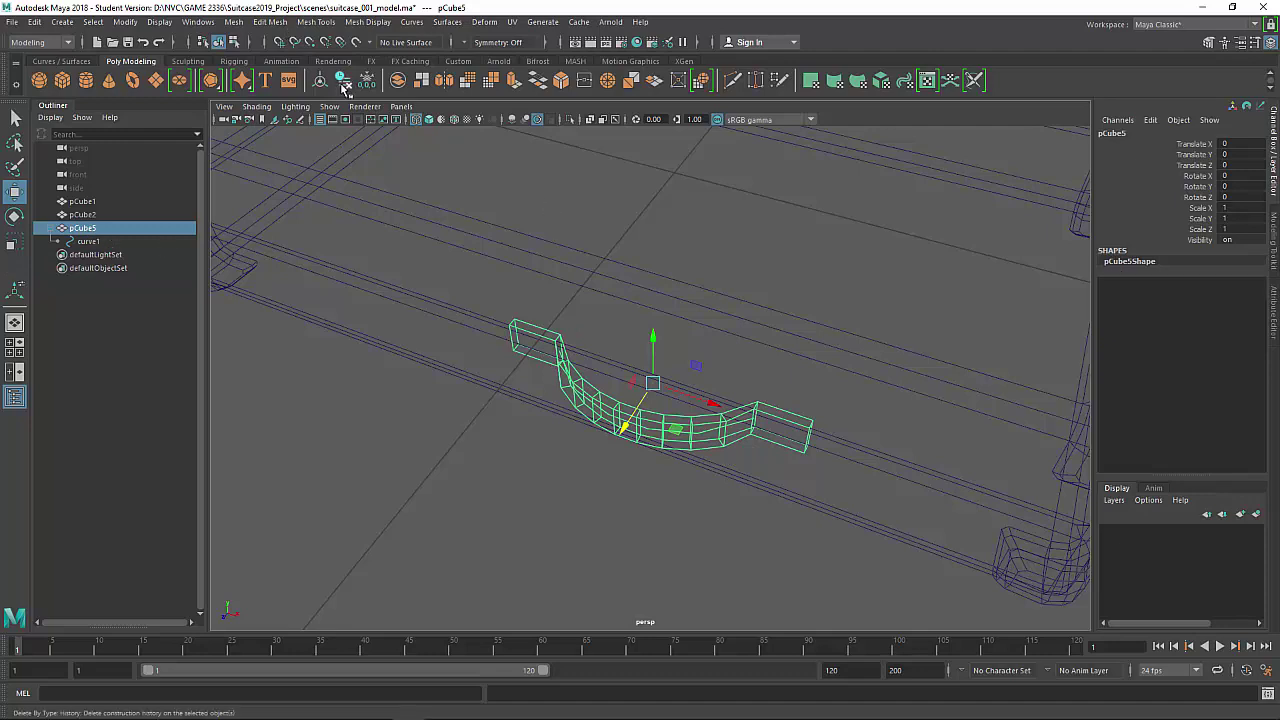
left_click(458, 478)
left_click(81, 242)
key("Delete")
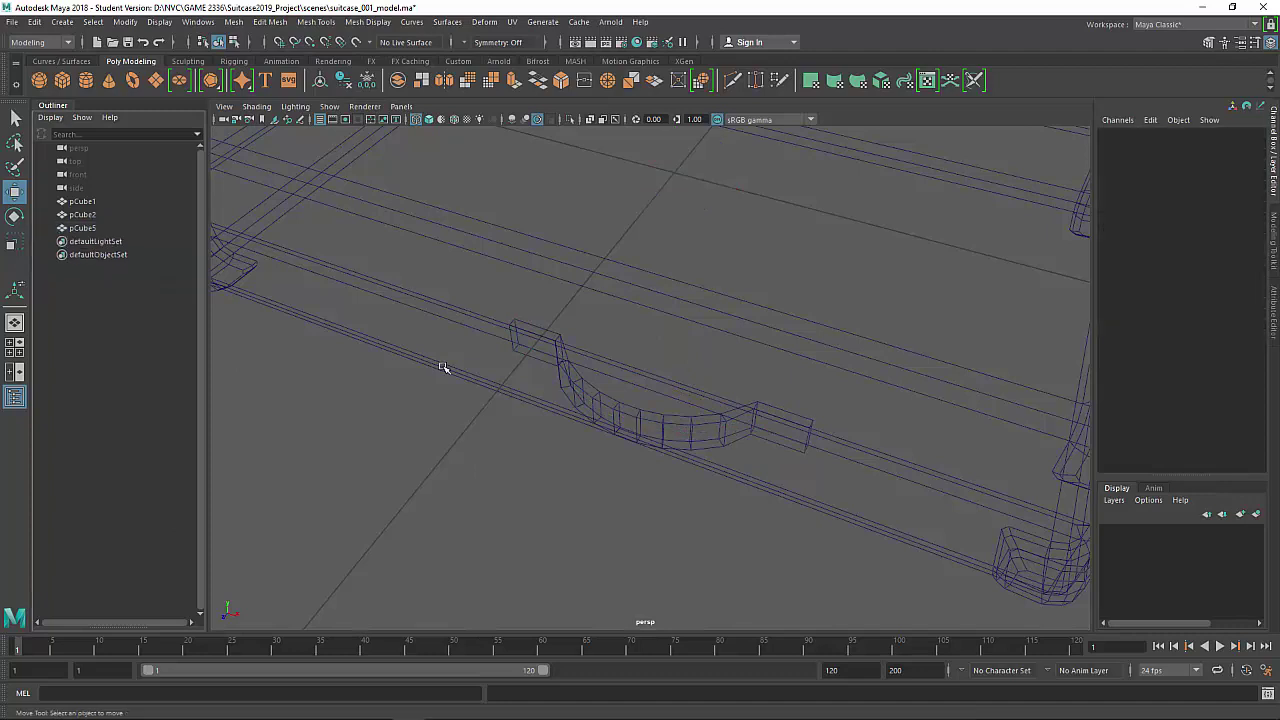
Select the handle mesh and try sliding it freely along X to Translate X 0.05 and 0.026.
left_click(637, 440)
key("5")
scroll(743, 486, "down", 6)
left_click_drag(709, 478, 669, 409, "alt")
scroll(692, 422, "up", 3)
scroll(669, 409, "up", 1)
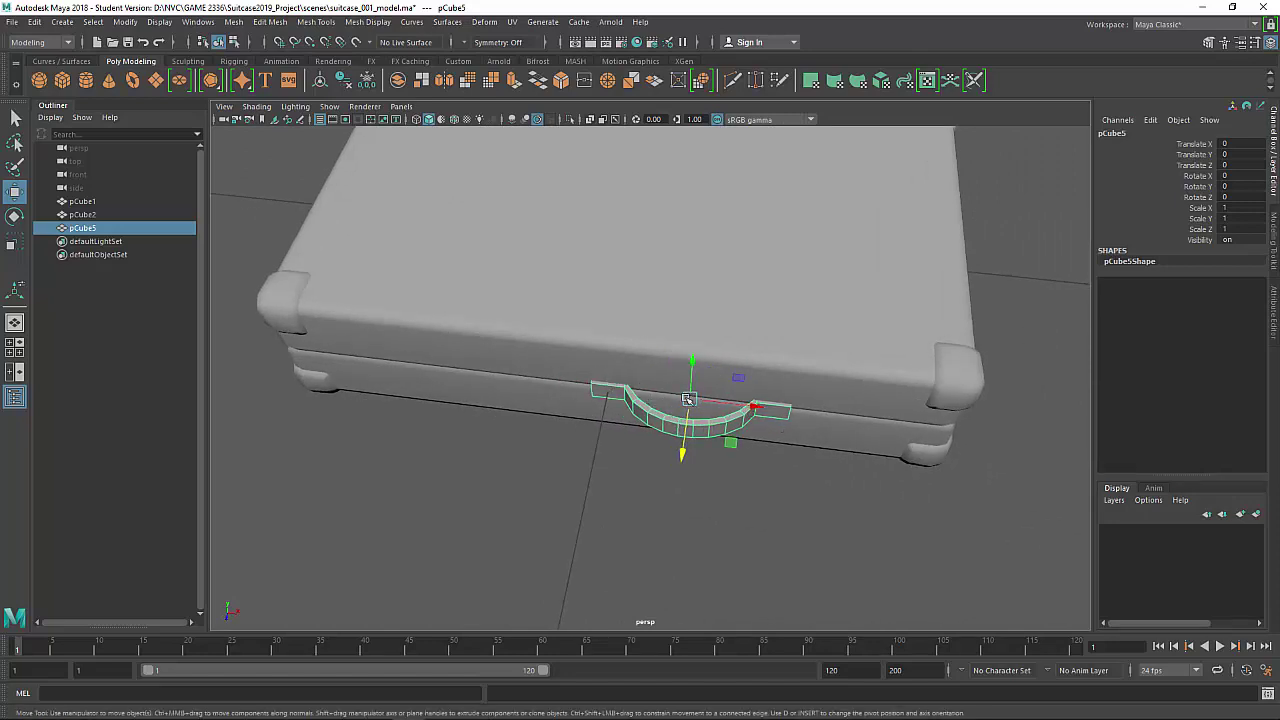
left_click(755, 410)
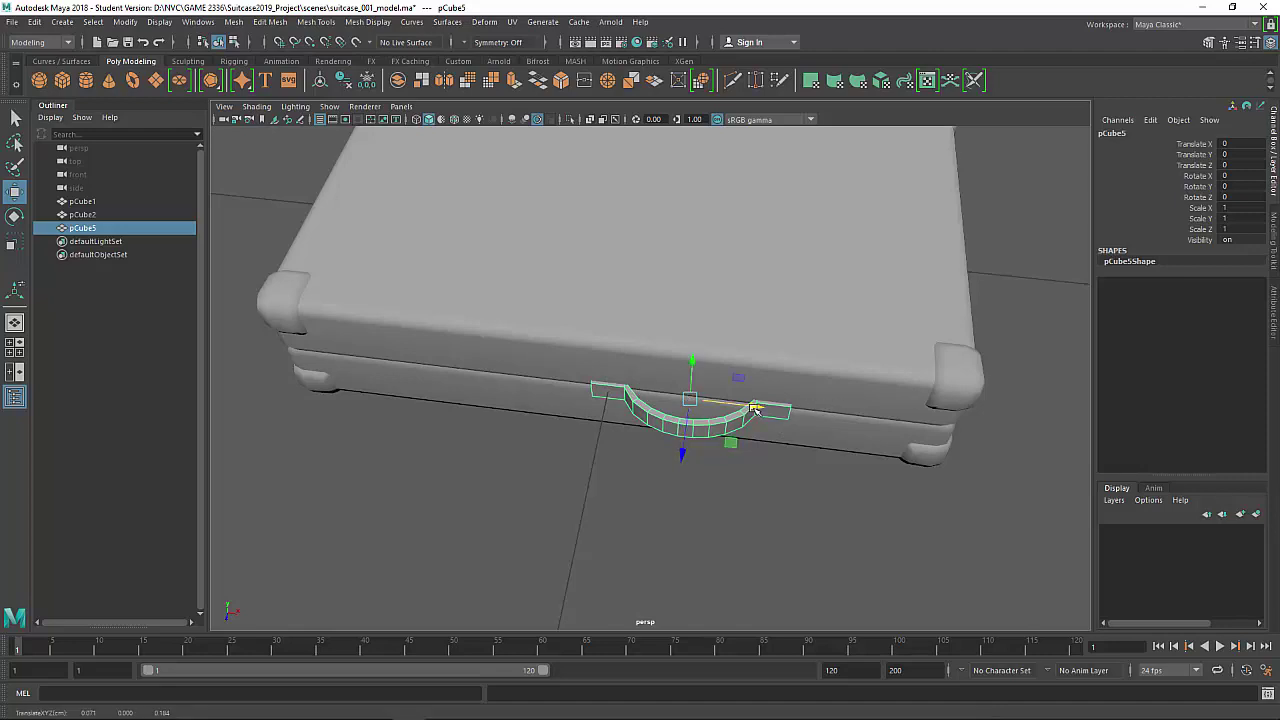
left_click_drag(762, 410, 812, 410)
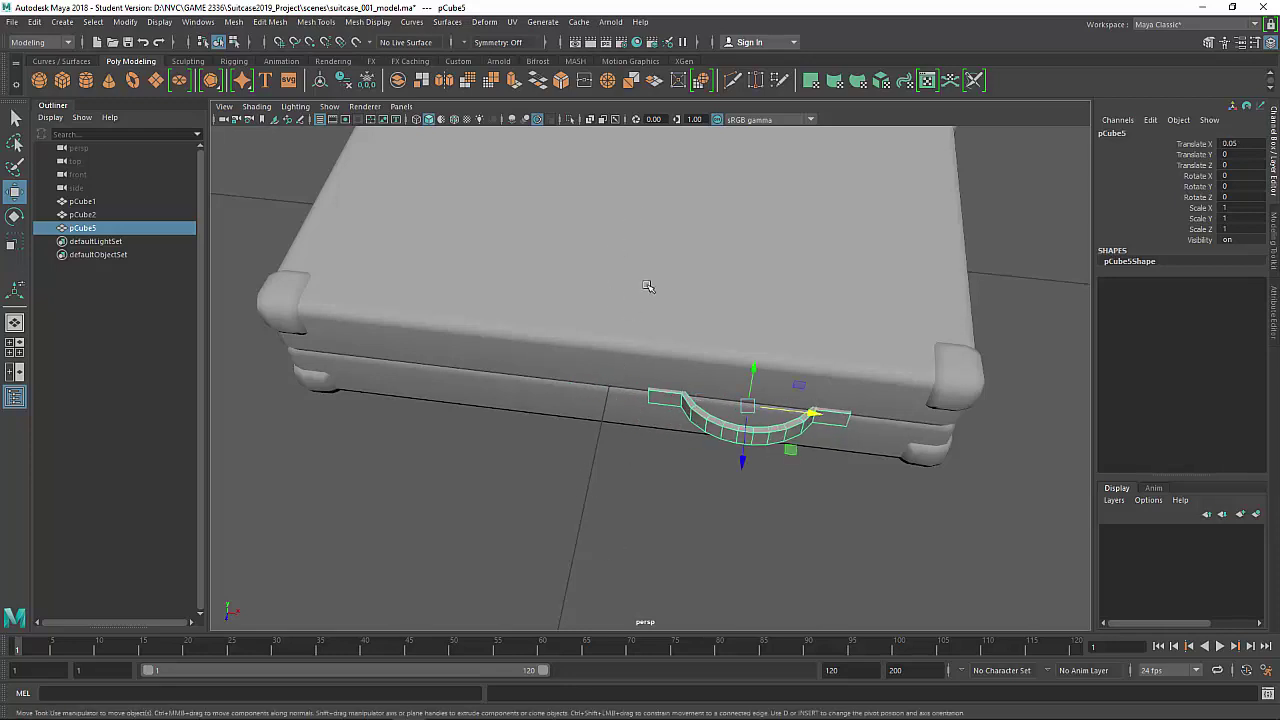
key("4")
left_click_drag(651, 286, 731, 401, "alt")
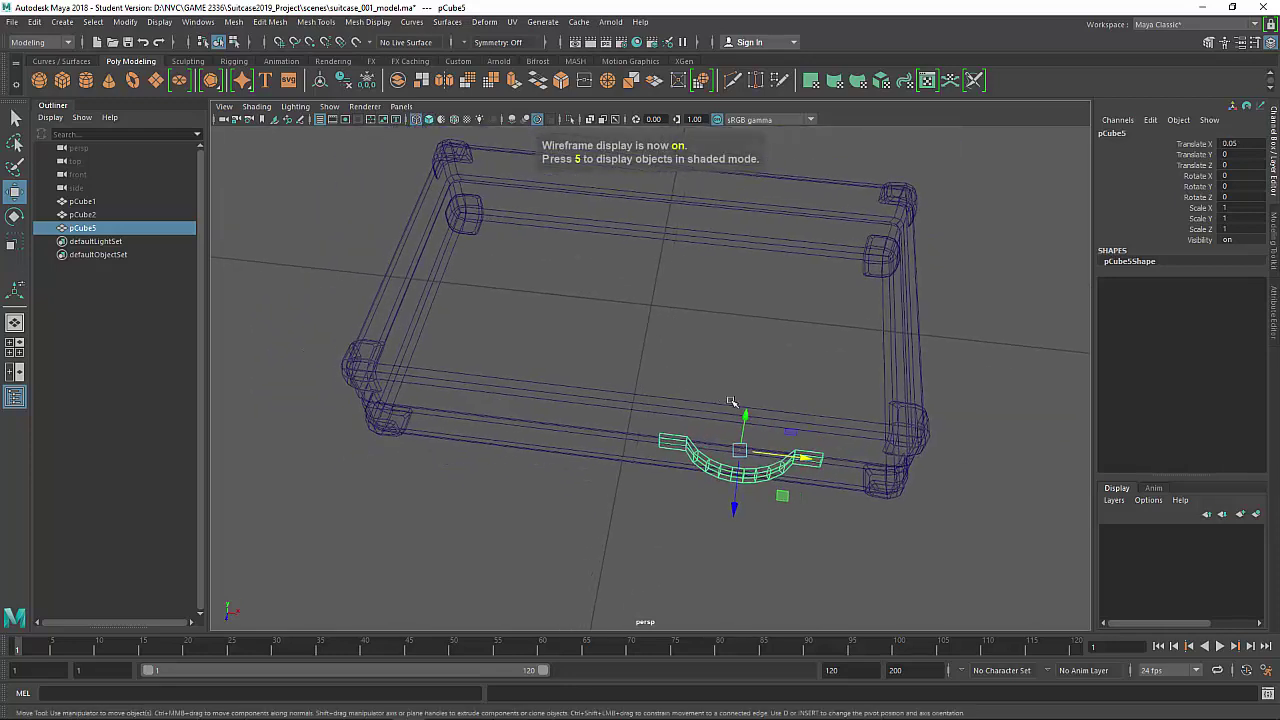
mouse_move(798, 458)
left_mouse_down()
mouse_move(700, 455)
mouse_move(777, 459)
left_mouse_up()
Snap the handle along X to the grid's centre line at Translate X -0.071 and return to shaded display.
key("x")
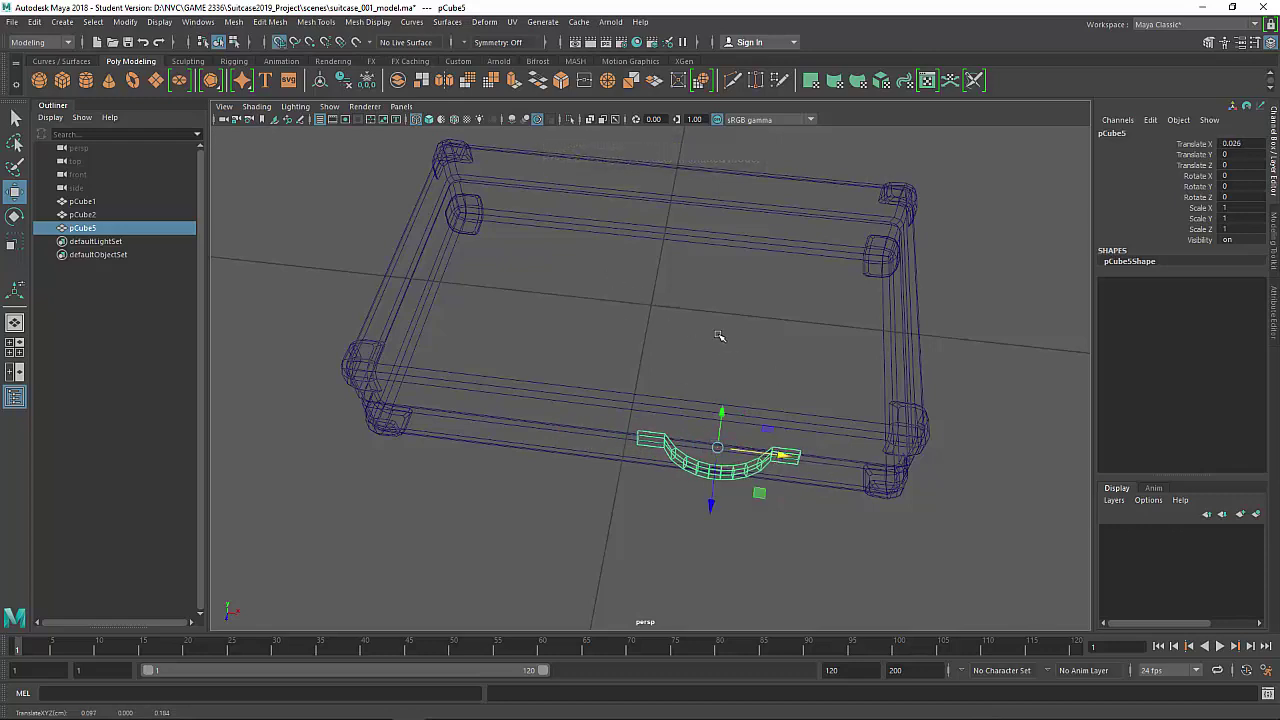
key("v")
key("x")
left_click(277, 43)
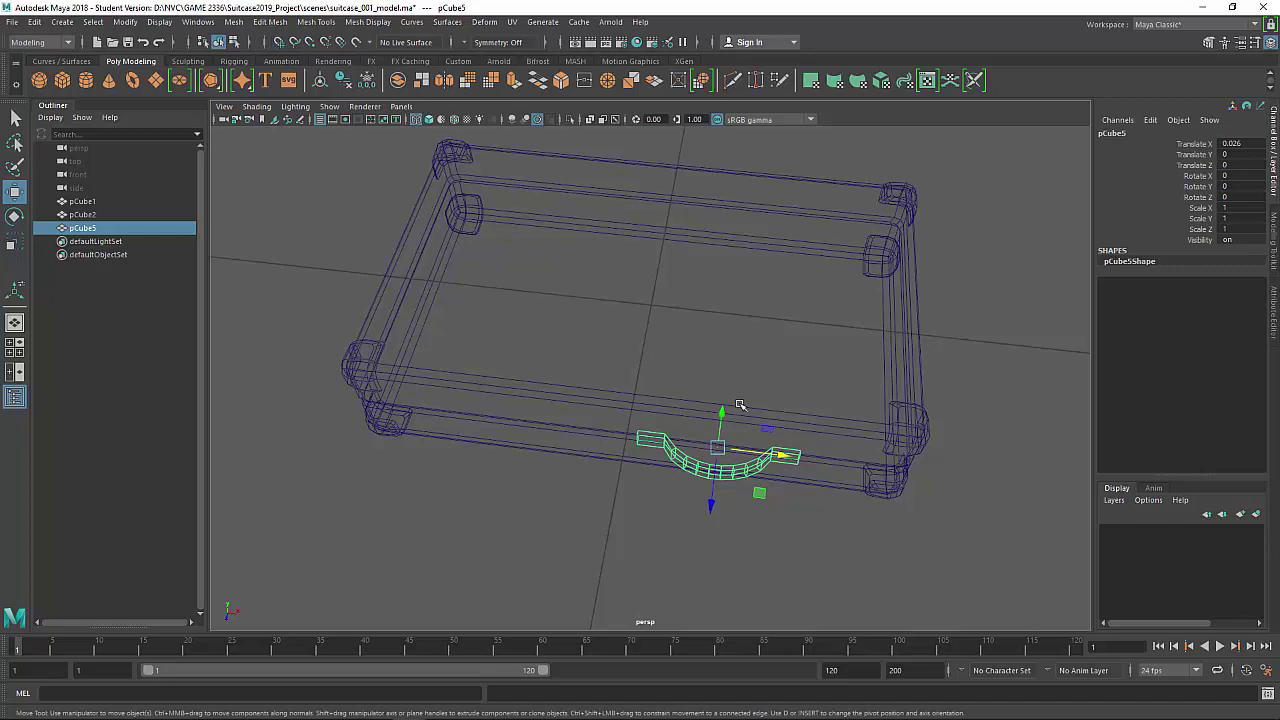
key("x")
left_click_drag(785, 457, 782, 457)
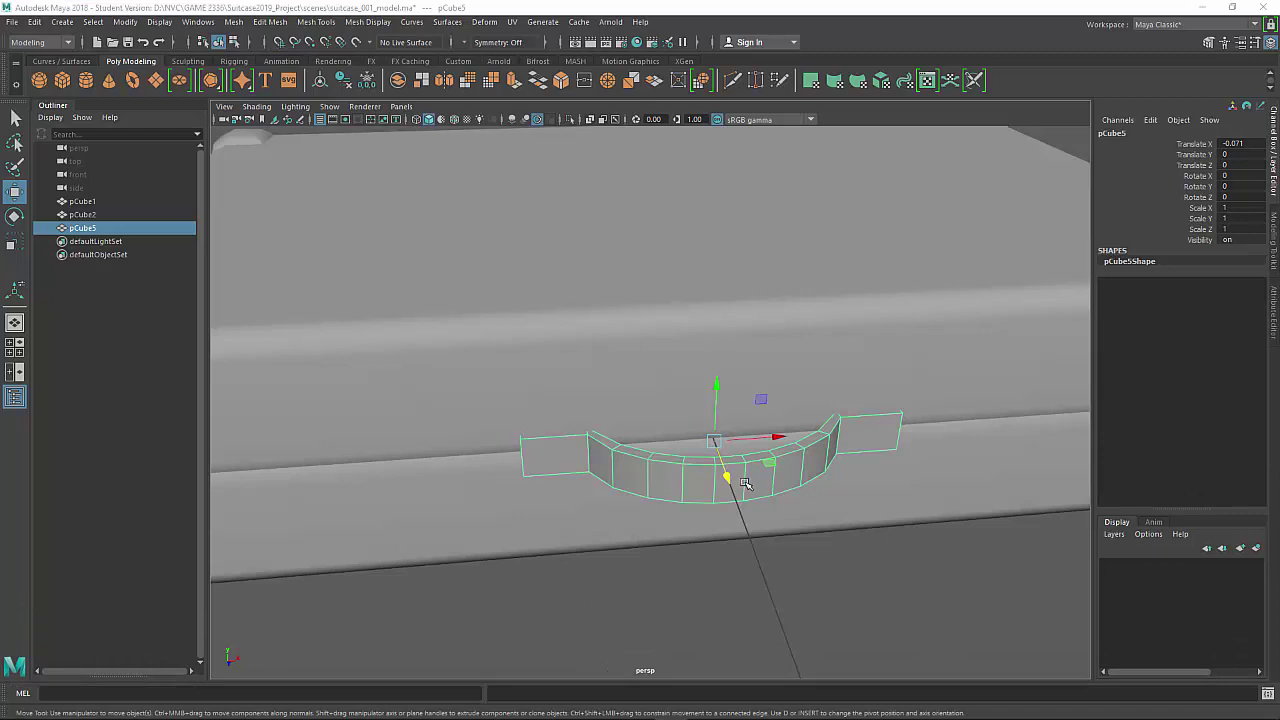
scroll(805, 526, "up", 5)
scroll(802, 516, "down", 4)
middle_click_drag(900, 508, 763, 554, "alt")
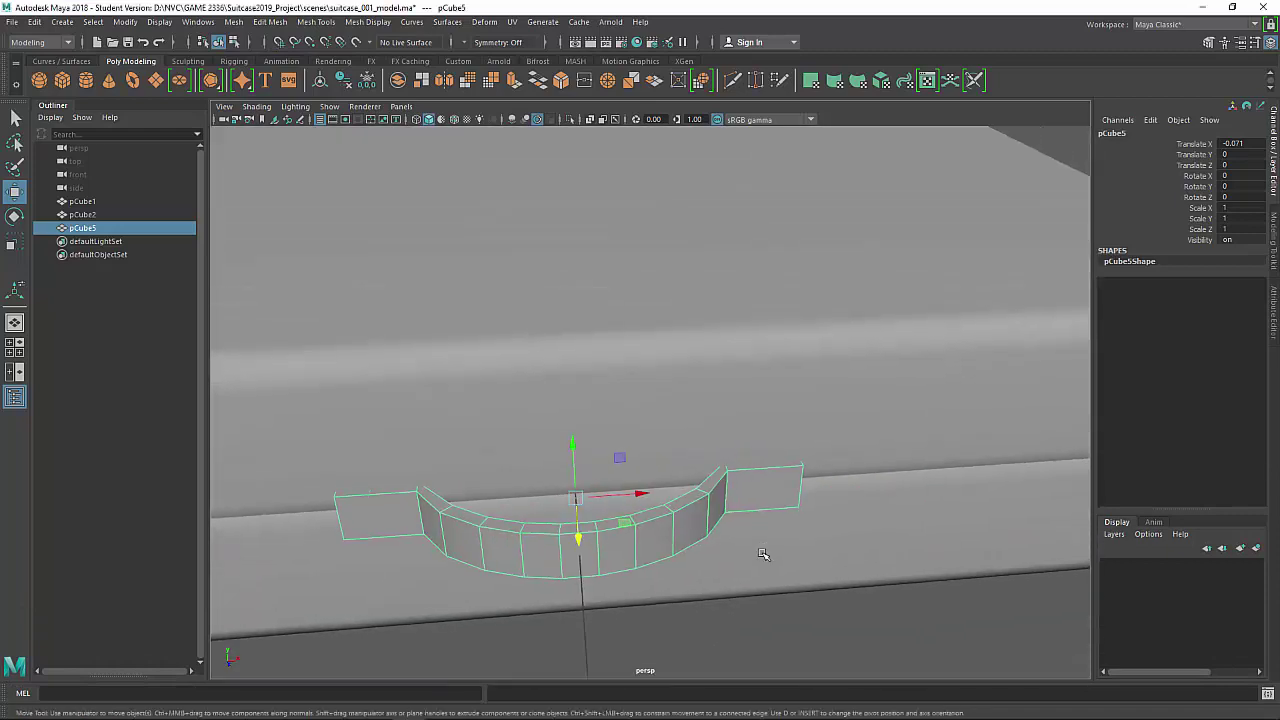
Extract the faces of the handle's curved middle section into their own mesh, with Separate extracted faces on and offset 0.
mouse_move(763, 554)
left_mouse_down("alt")
mouse_move(791, 543)
mouse_move(766, 531)
left_mouse_up("alt")
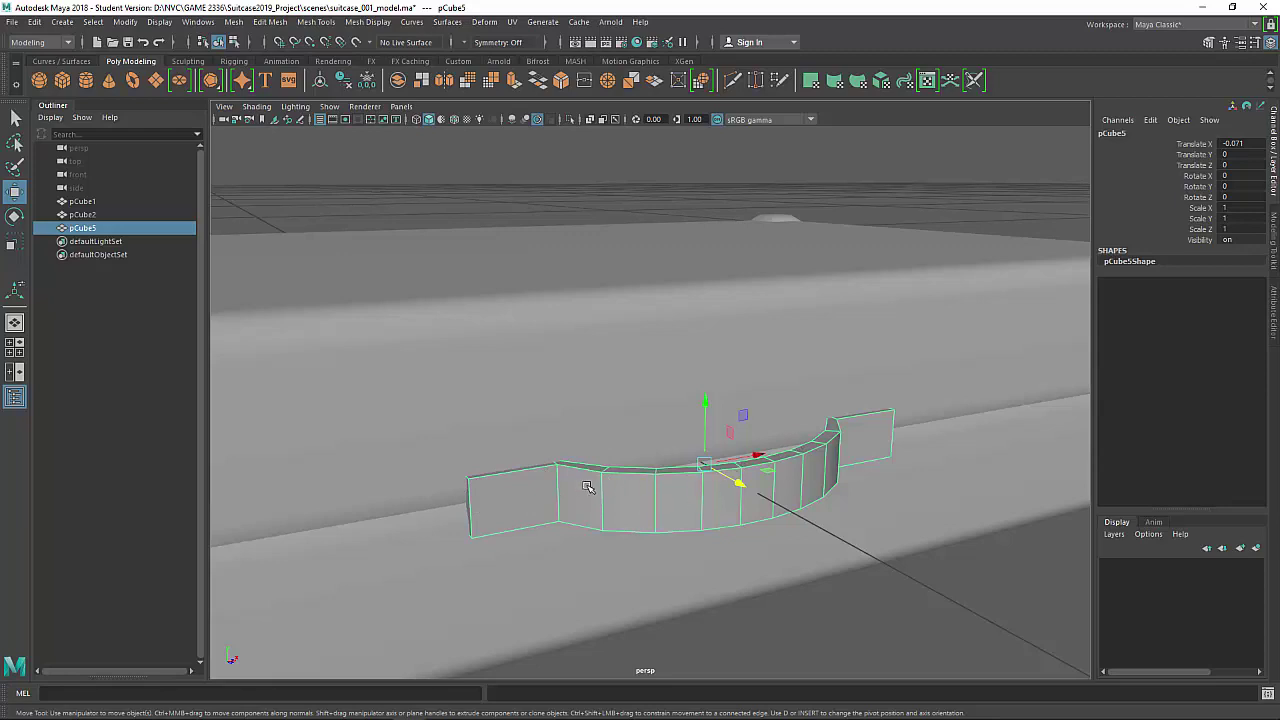
right_click_drag(618, 322, 621, 373)
left_click_drag(876, 446, 826, 508, "alt")
left_click_drag(797, 463, 508, 606)
key("4")
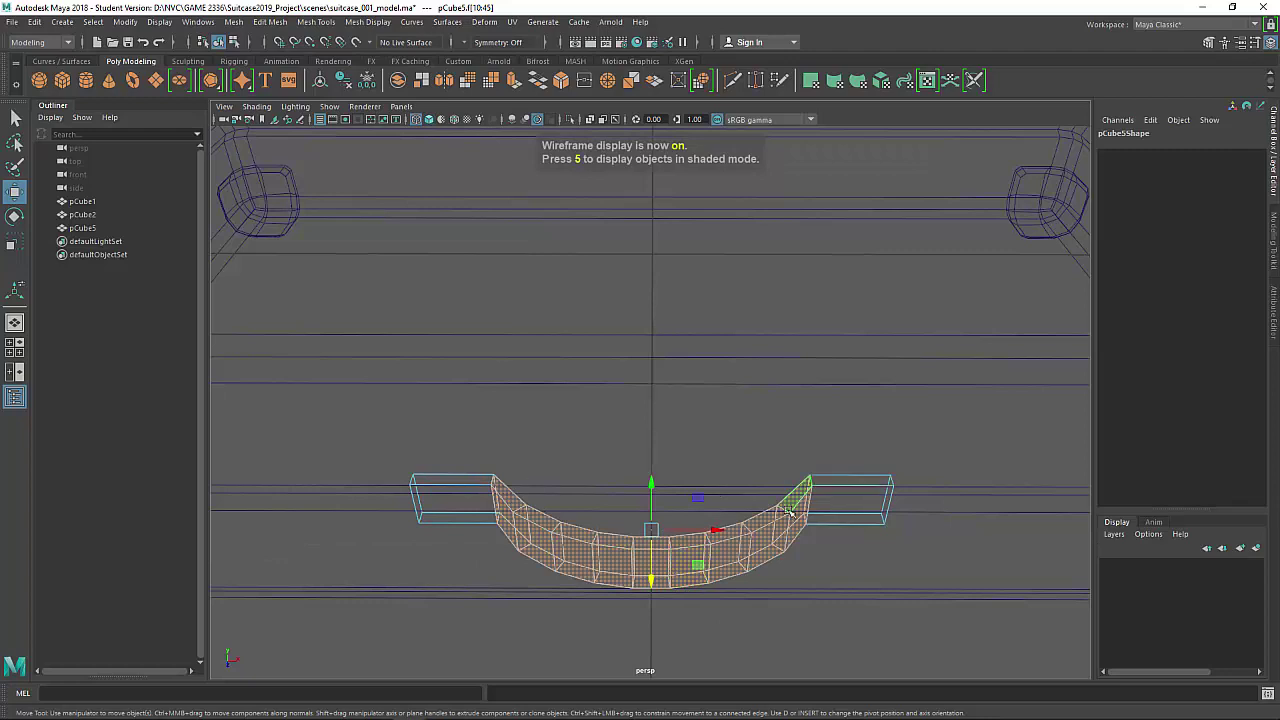
key("5")
mouse_move(795, 522)
left_mouse_down("alt")
mouse_move(790, 560)
mouse_move(800, 518)
left_mouse_up("alt")
right_click_drag(805, 494, 805, 492, "shift")
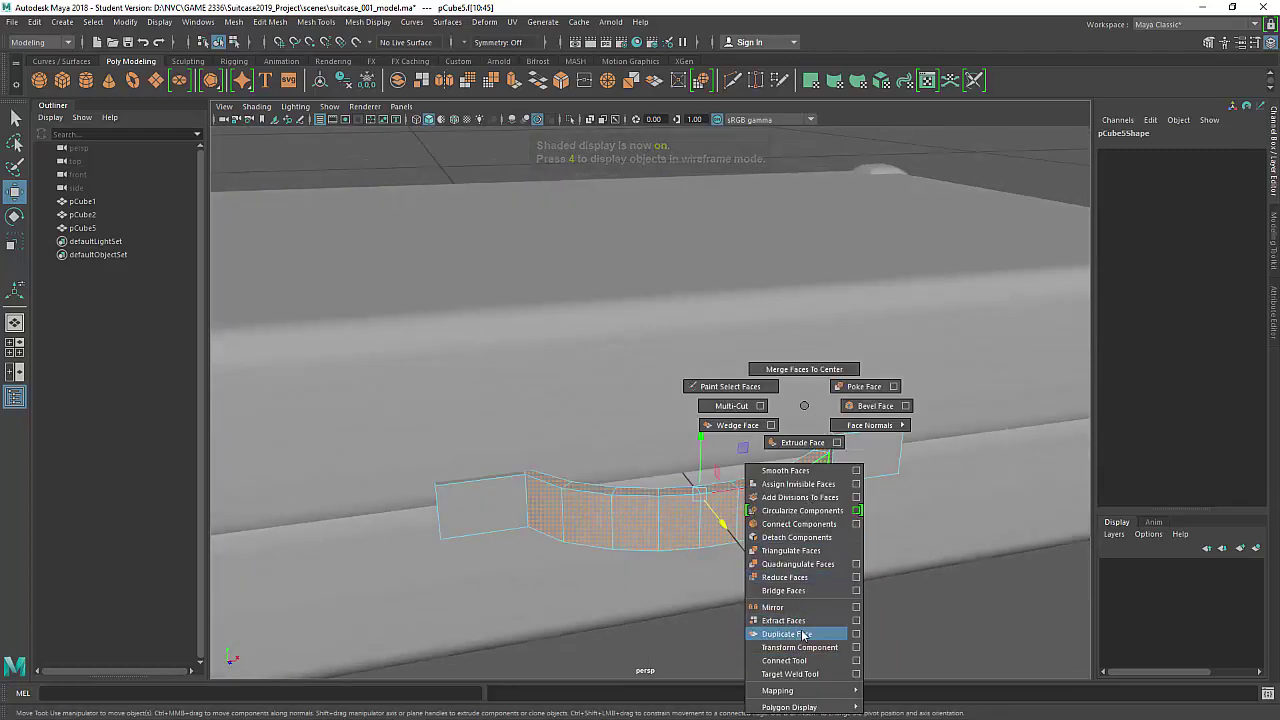
left_click(856, 621)
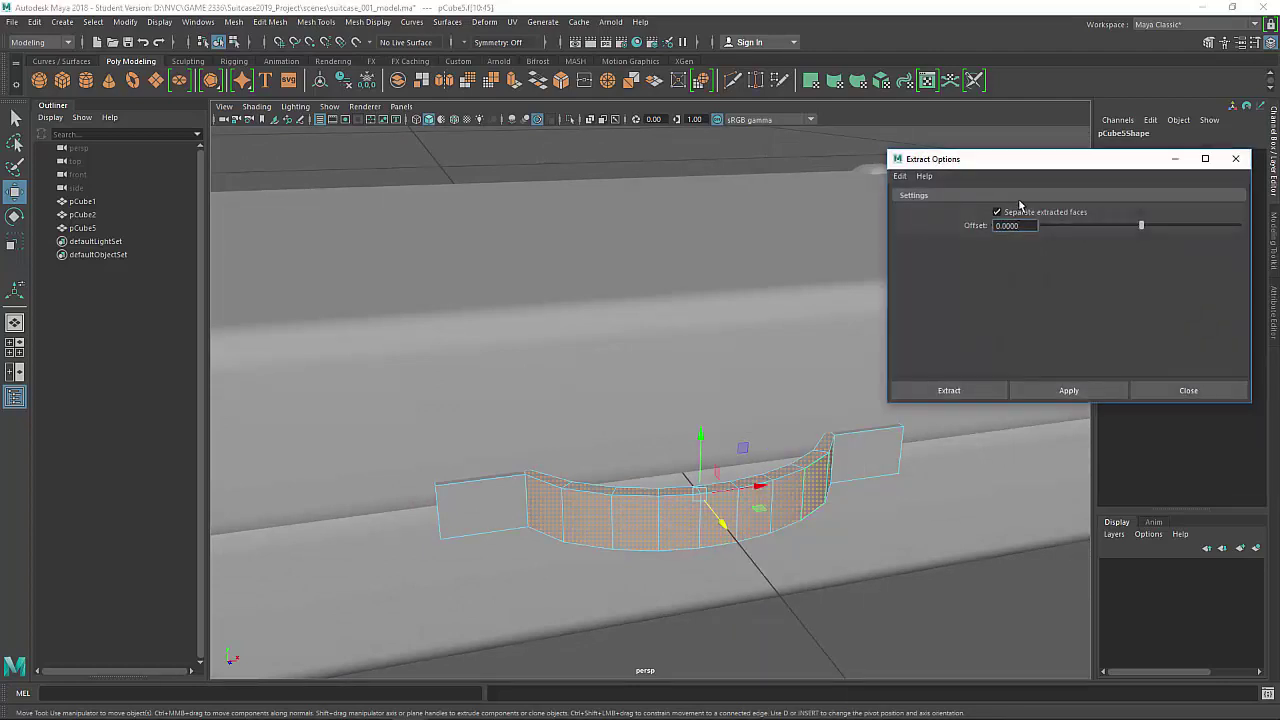
left_click(979, 396)
left_click_drag(836, 540, 643, 414, "alt")
left_click_drag(813, 447, 679, 453, "alt")
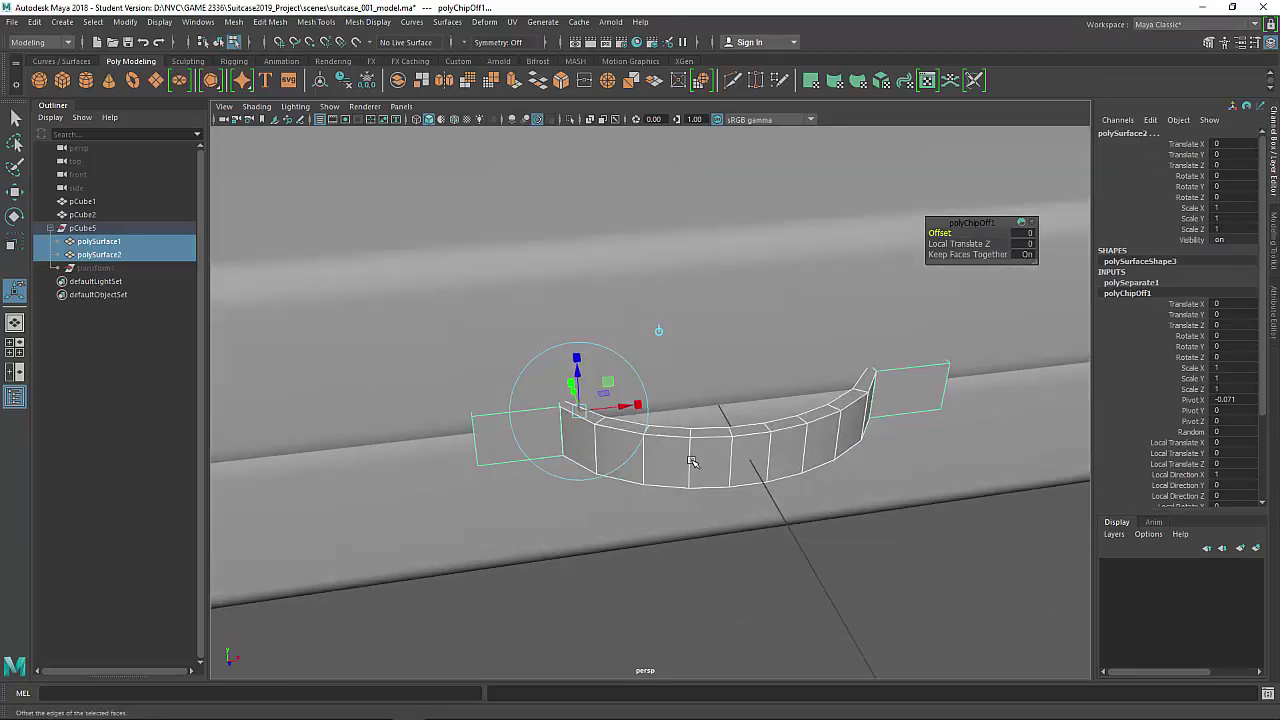
key("q")
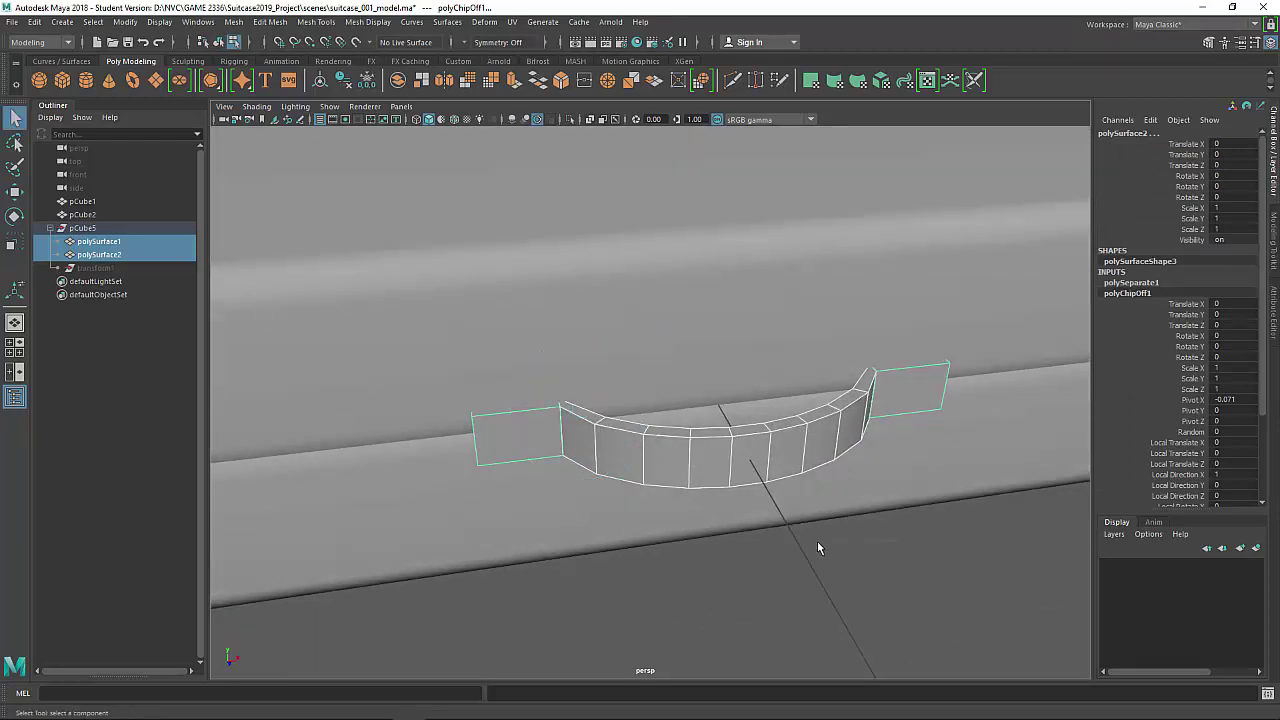
Bevel the lengthwise edge loops along the extracted curved grip and deselect the mesh to inspect it.
left_click(785, 450)
right_click_drag(785, 450, 789, 268)
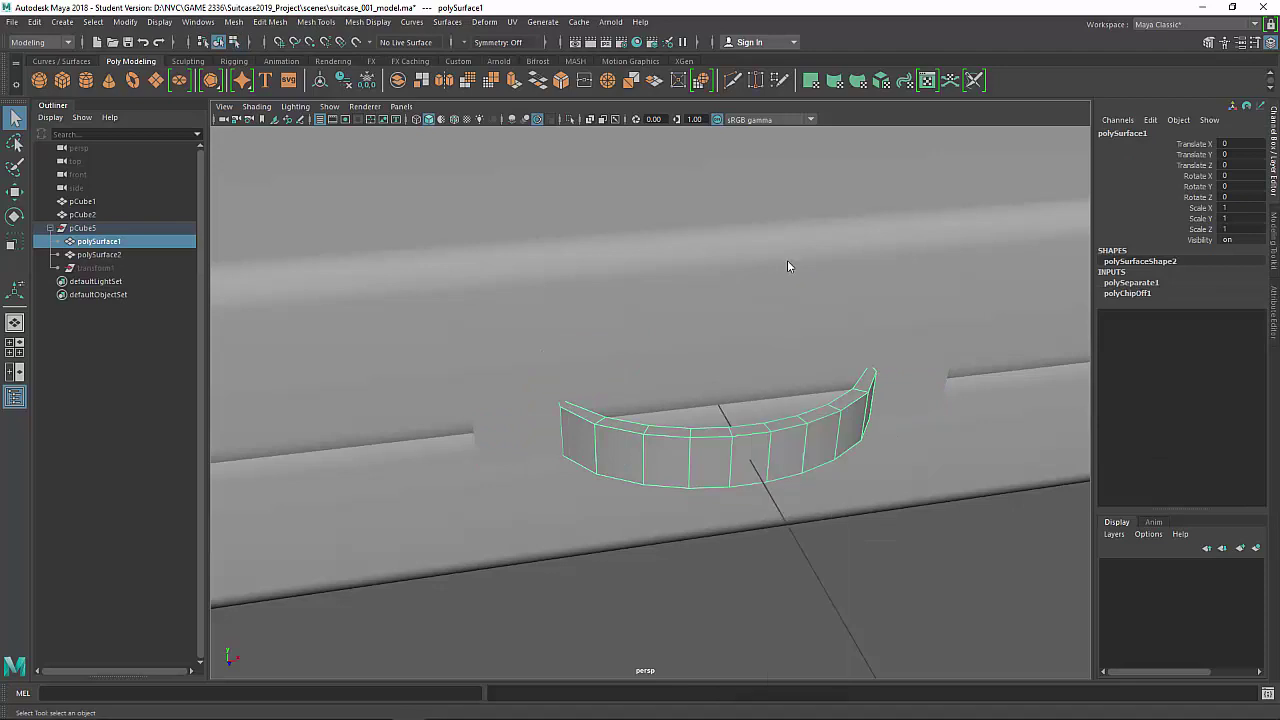
left_click(766, 447)
double_click(757, 433)
double_click(759, 428, "shift")
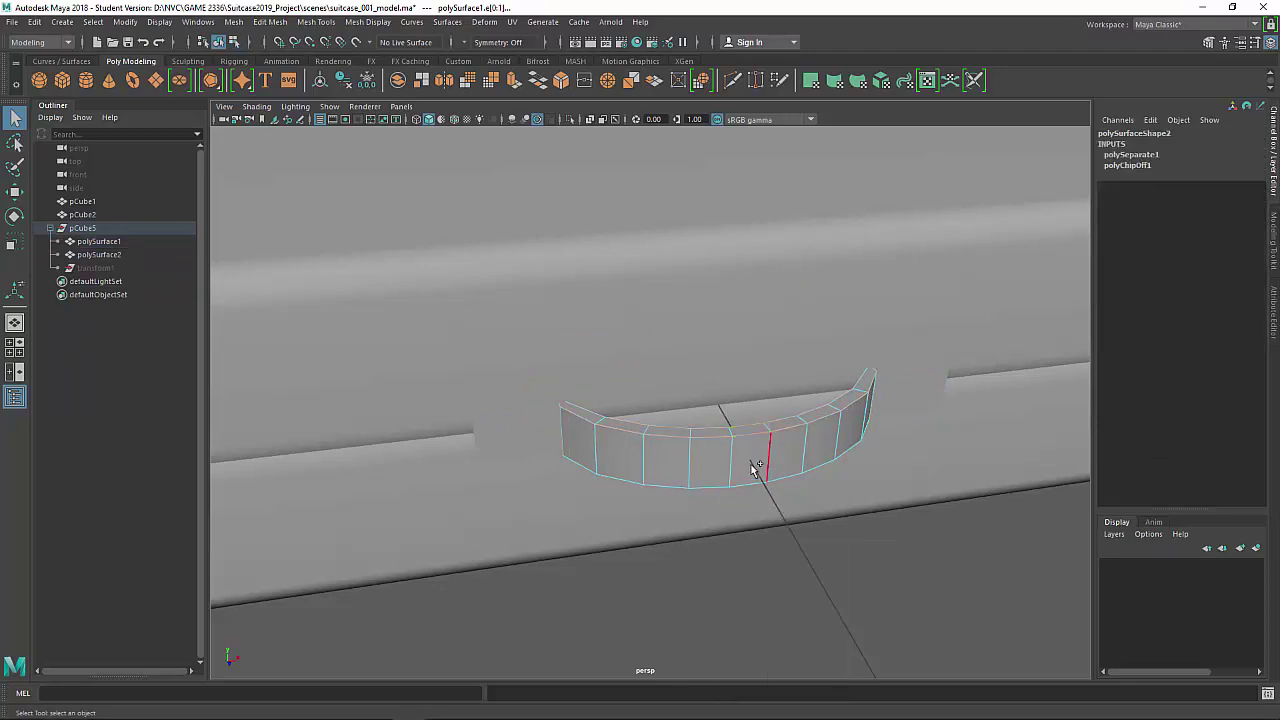
left_click(749, 483, "shift")
mouse_move(752, 484)
left_mouse_down("alt")
mouse_move(777, 451)
mouse_move(766, 277)
mouse_move(797, 380)
mouse_move(776, 390)
mouse_move(814, 440)
mouse_move(854, 463)
mouse_move(812, 391)
left_mouse_up("alt")
key("4")
key("5")
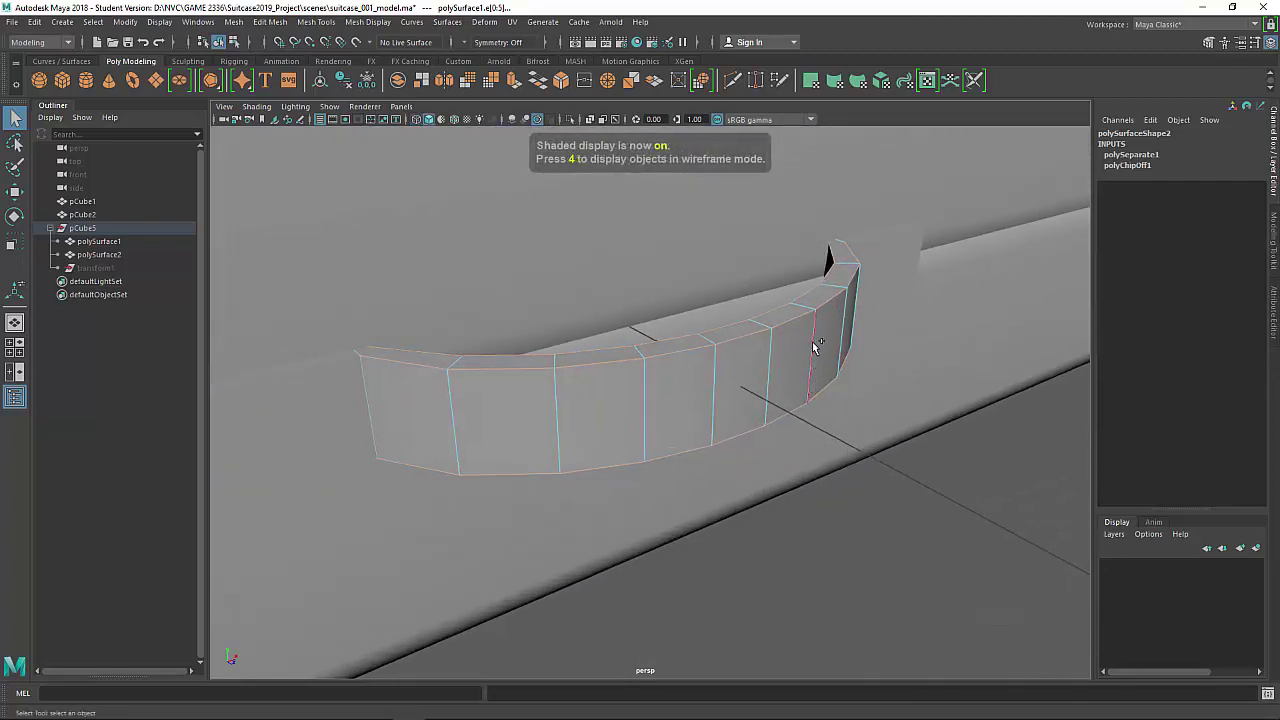
right_click_drag(814, 346, 870, 348, "shift")
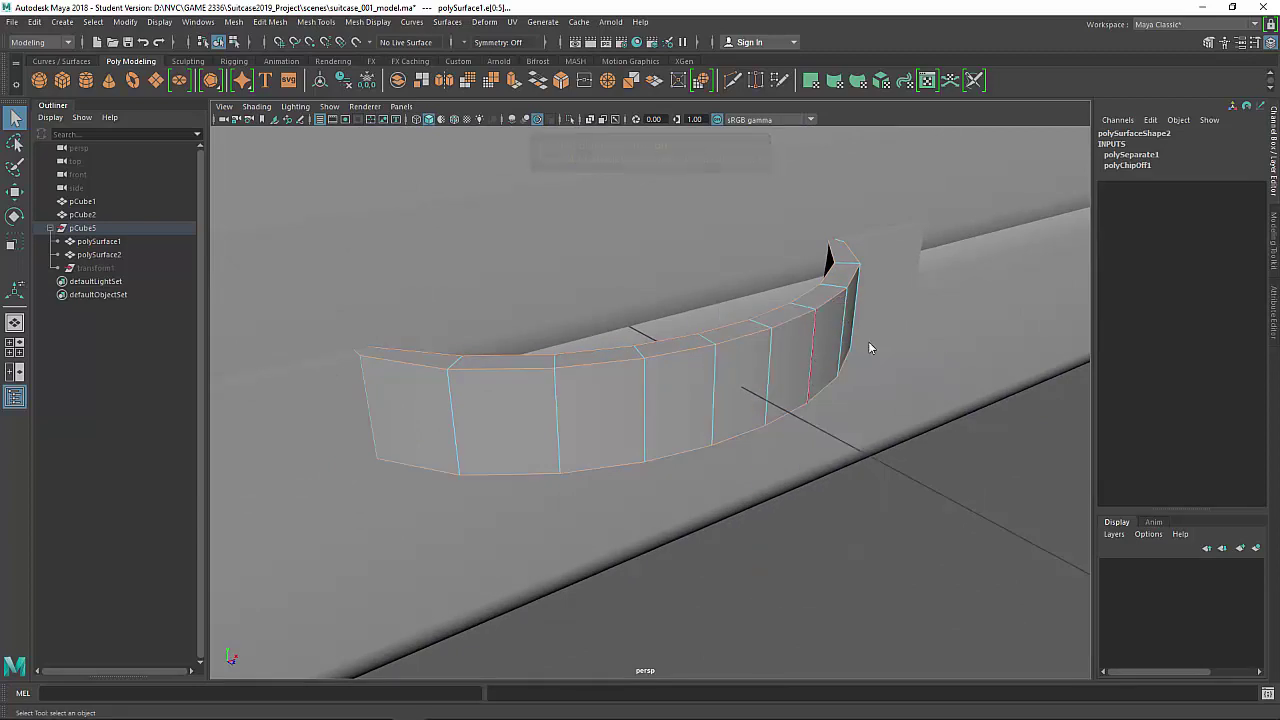
left_click_drag(939, 233, 946, 233)
key("q")
left_click(832, 556)
left_click_drag(832, 556, 872, 558, "alt")
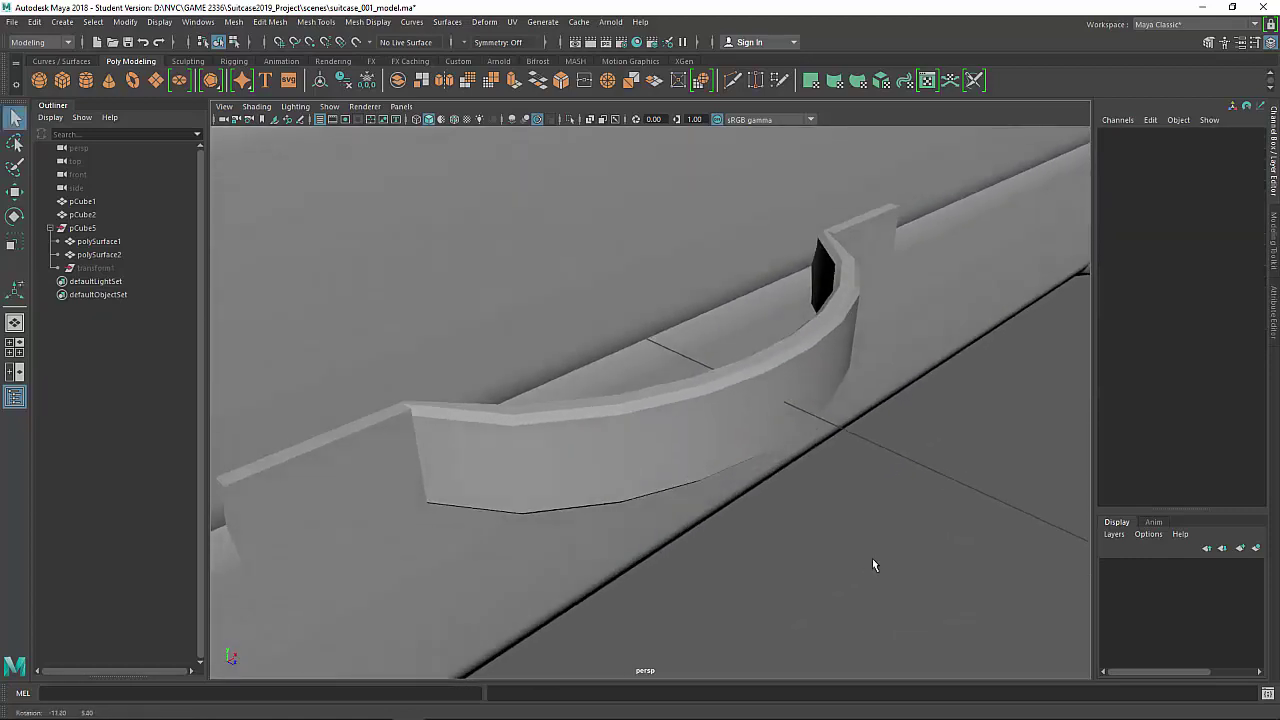
Apply the Soften/Harden Edges operation to the beveled grip mesh.
left_click(768, 386)
right_click(779, 378, "shift")
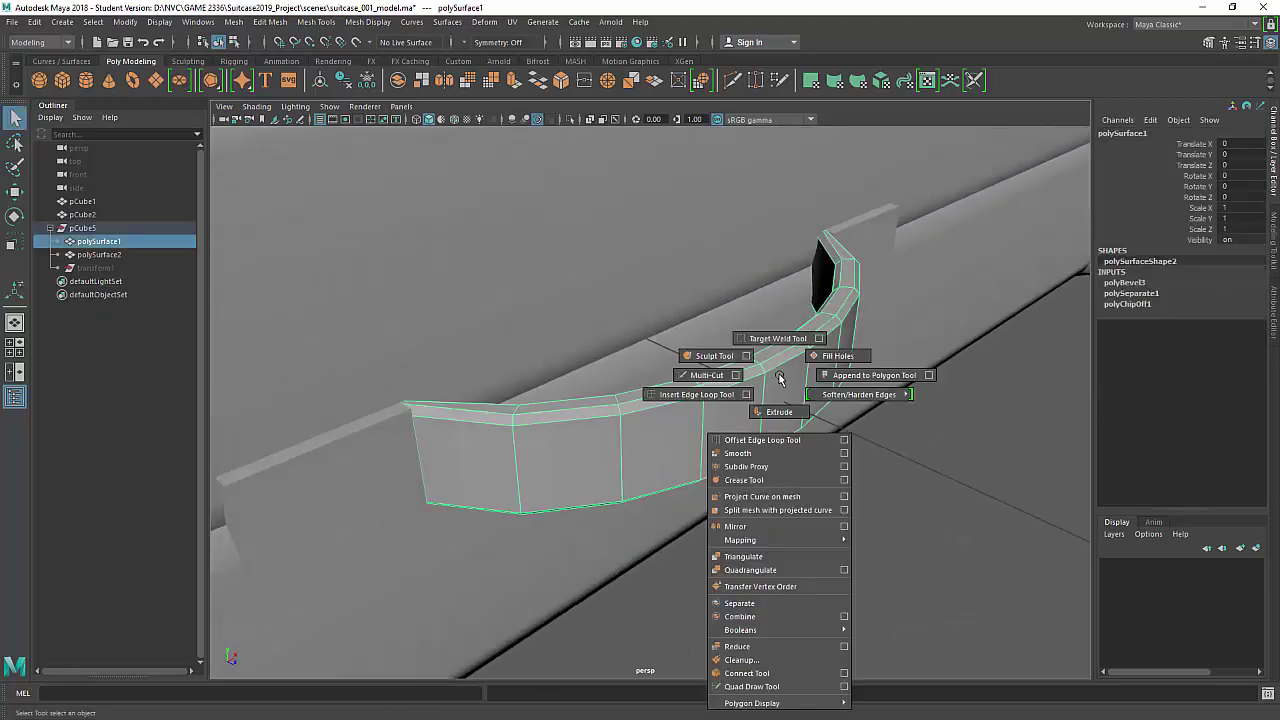
right_click_drag(779, 378, 876, 376, "shift")
left_click(878, 526)
Select the vertices at both ends of the curved grip mesh and activate the Scale tool on them.
left_click_drag(928, 494, 871, 424, "alt")
left_click(871, 424)
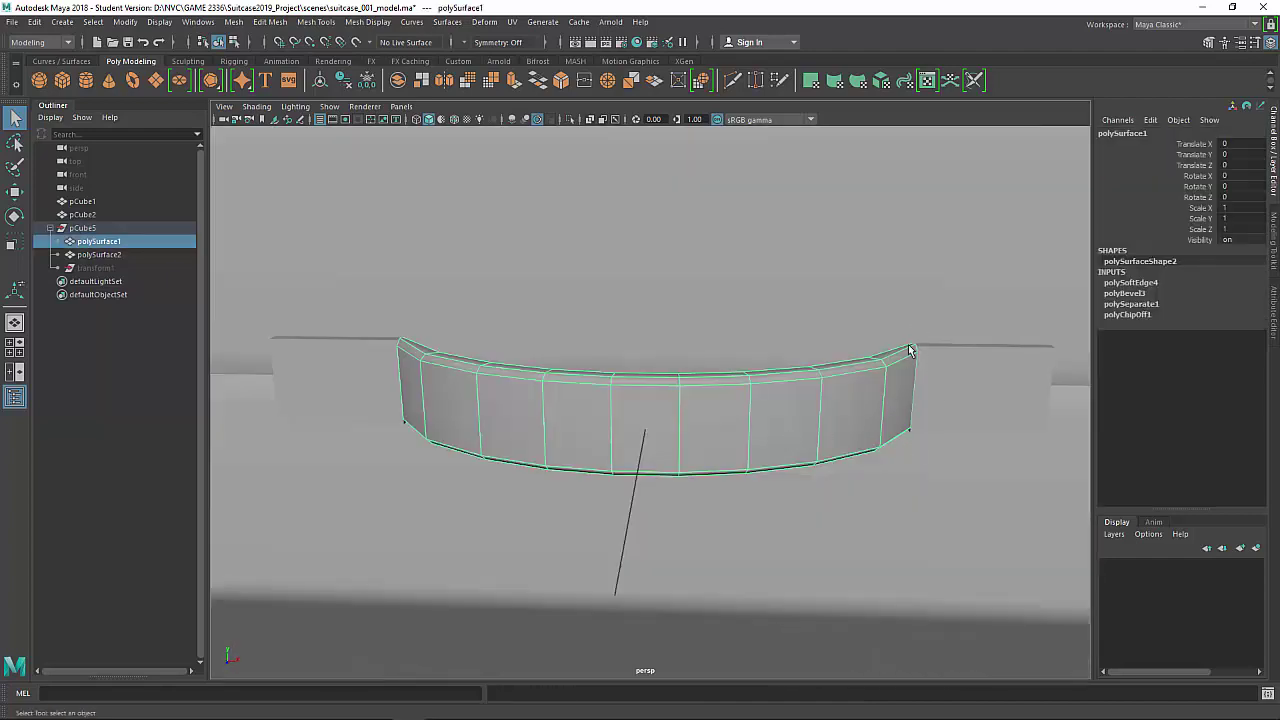
right_click_drag(849, 391, 776, 305)
left_click_drag(884, 376, 875, 424, "alt")
key("4")
left_click_drag(978, 290, 896, 470)
left_click_drag(402, 377, 330, 340, "alt")
left_click_drag(312, 326, 387, 511, "shift")
mouse_move(387, 511)
left_mouse_down("alt")
mouse_move(680, 543)
mouse_move(645, 548)
left_mouse_up("alt")
key("5")
key("r")
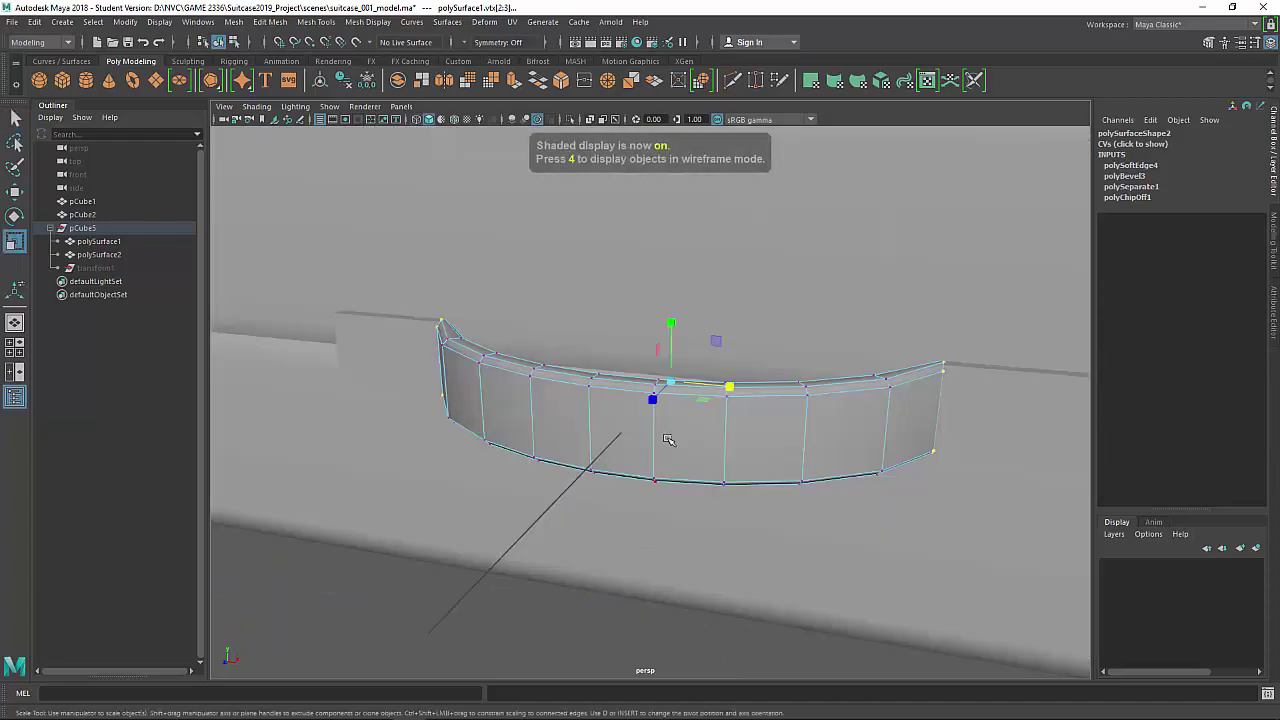
Scale the selected vertices of the curved handle strap down vertically and return to object mode.
left_click_drag(671, 320, 672, 356)
left_click_drag(874, 403, 676, 464, "alt")
key("F8")
left_click_drag(549, 346, 549, 363)
left_click_drag(742, 407, 740, 519, "alt")
left_click(840, 543)
left_click_drag(840, 543, 823, 443, "alt")
left_click(831, 412)
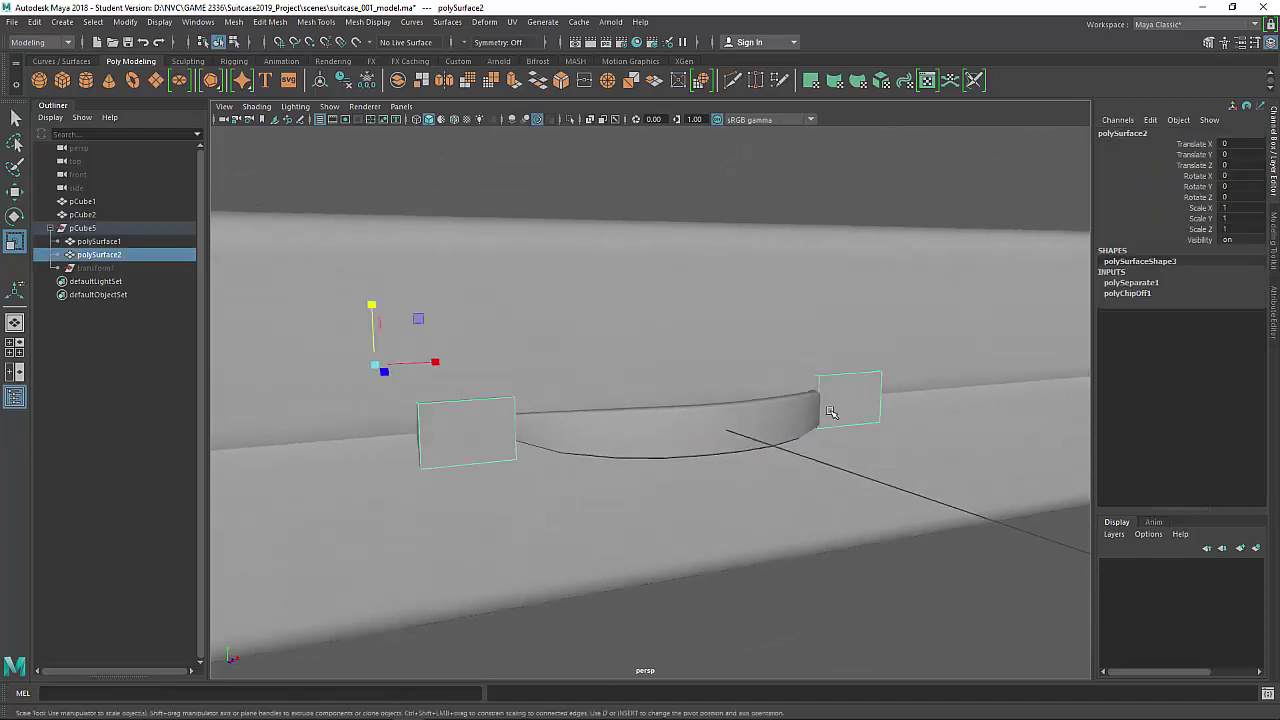
left_click(817, 326)
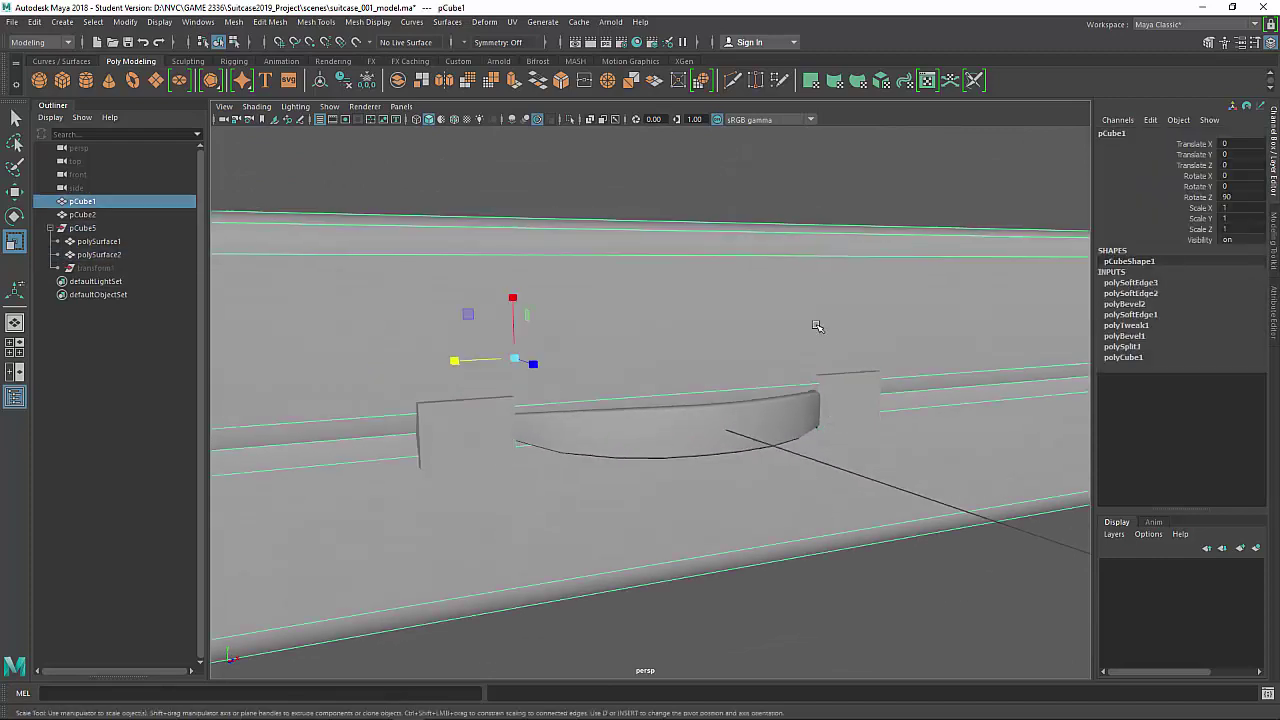
left_click(859, 648)
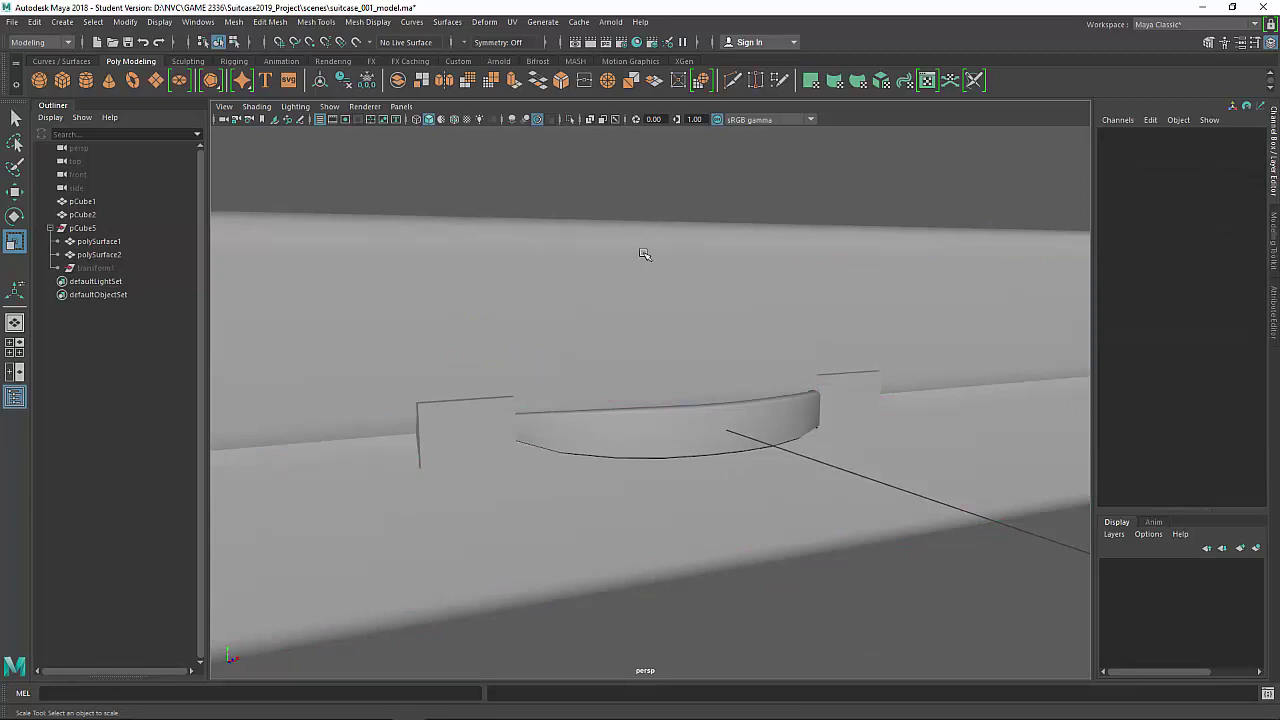
left_click(463, 442)
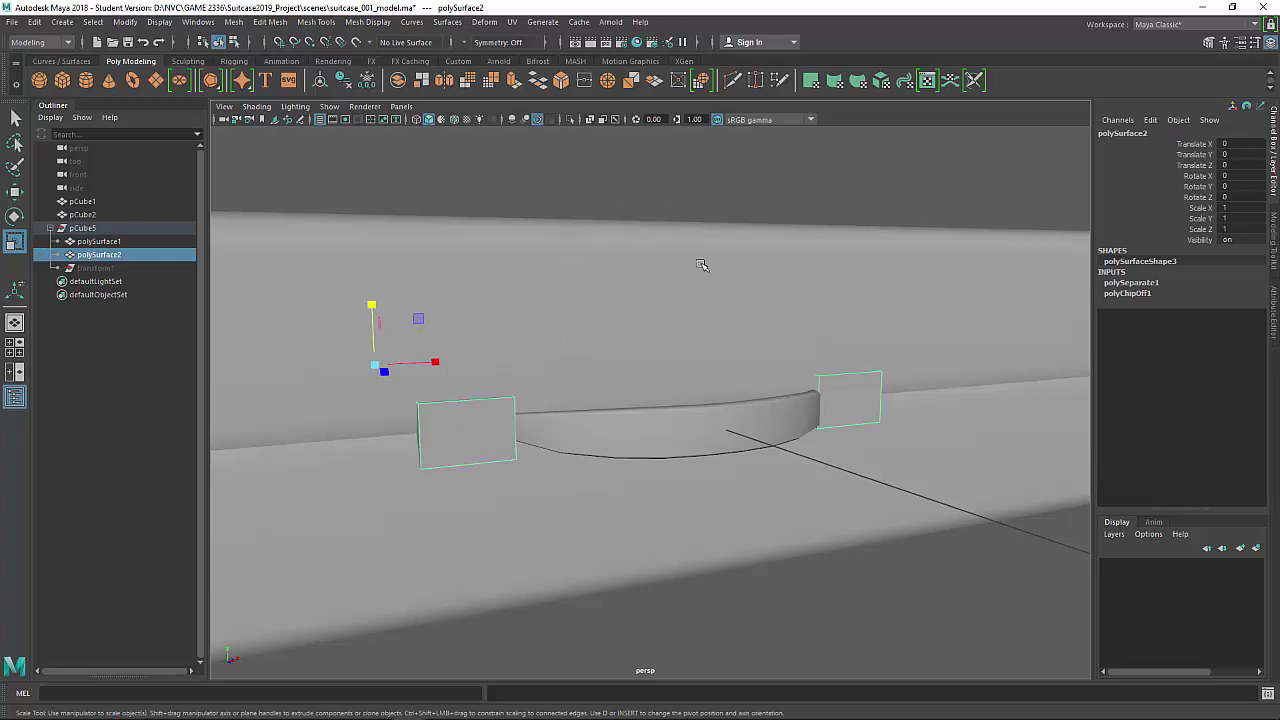
left_click(625, 214)
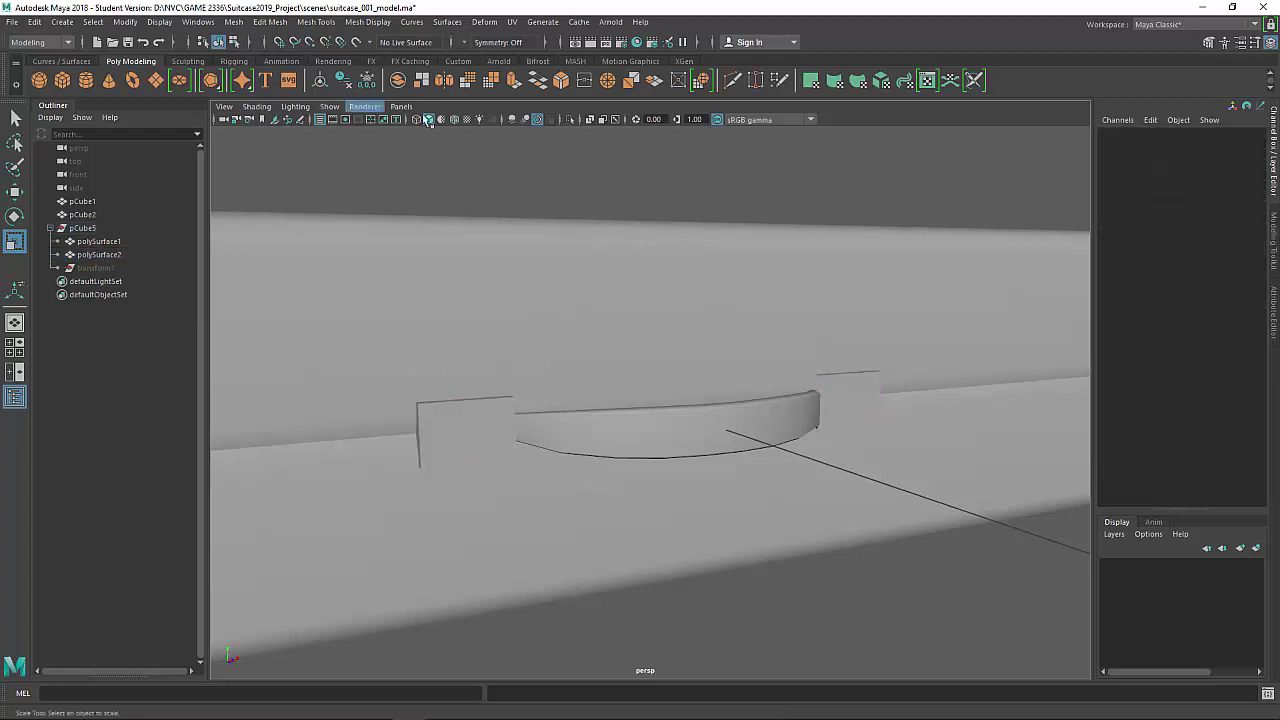
Enable Screen-space Ambient Occlusion in the Viewport 2.0 renderer settings.
left_click(364, 106)
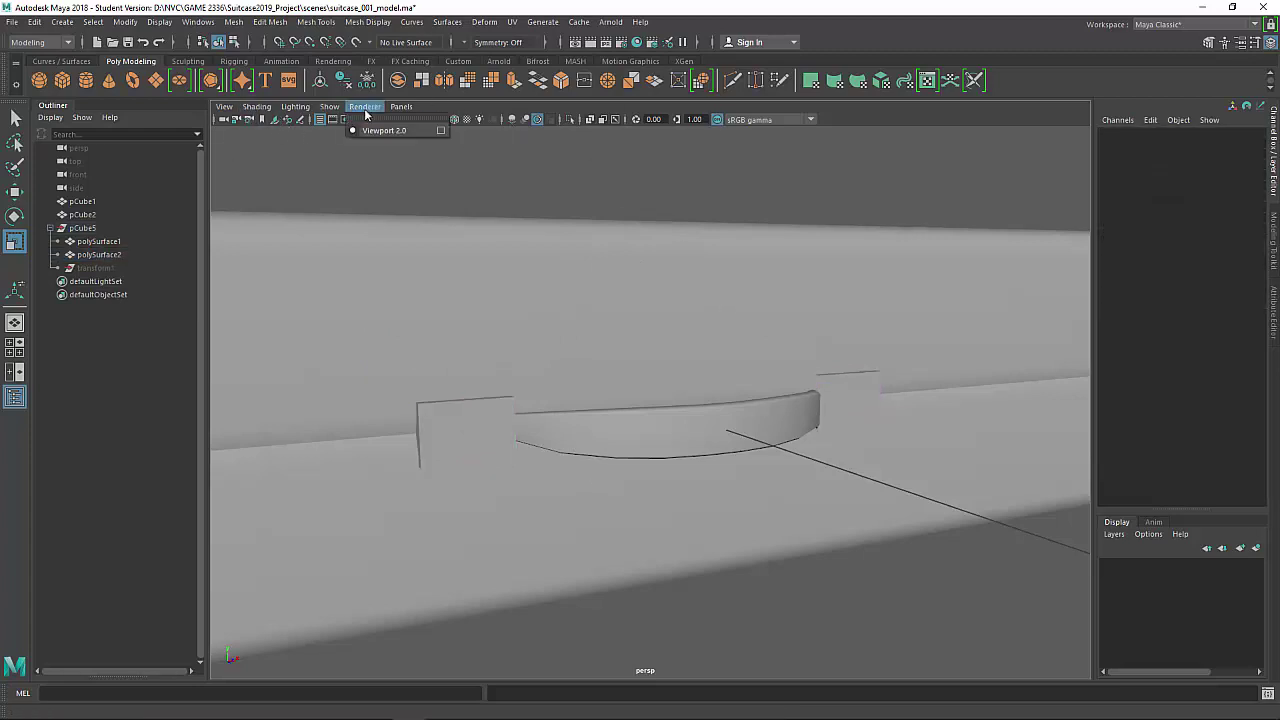
left_click(440, 131)
left_click_drag(584, 257, 1015, 197)
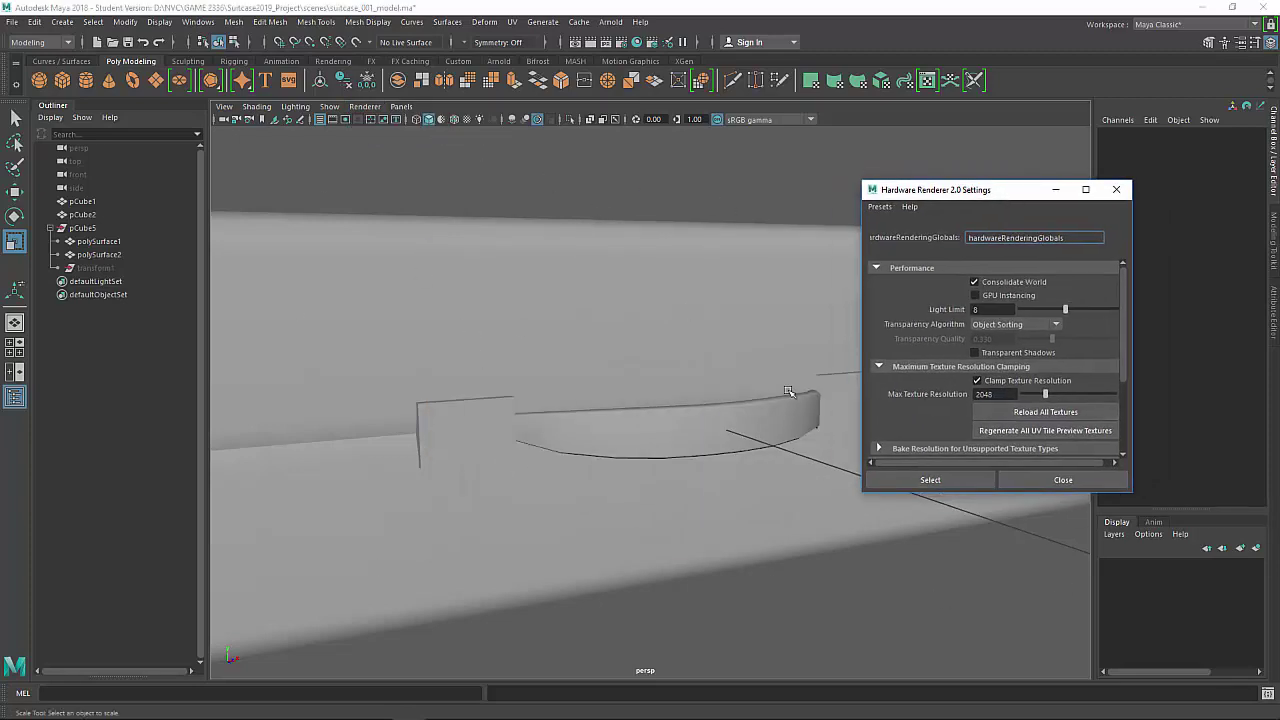
scroll(948, 362, "down", 3)
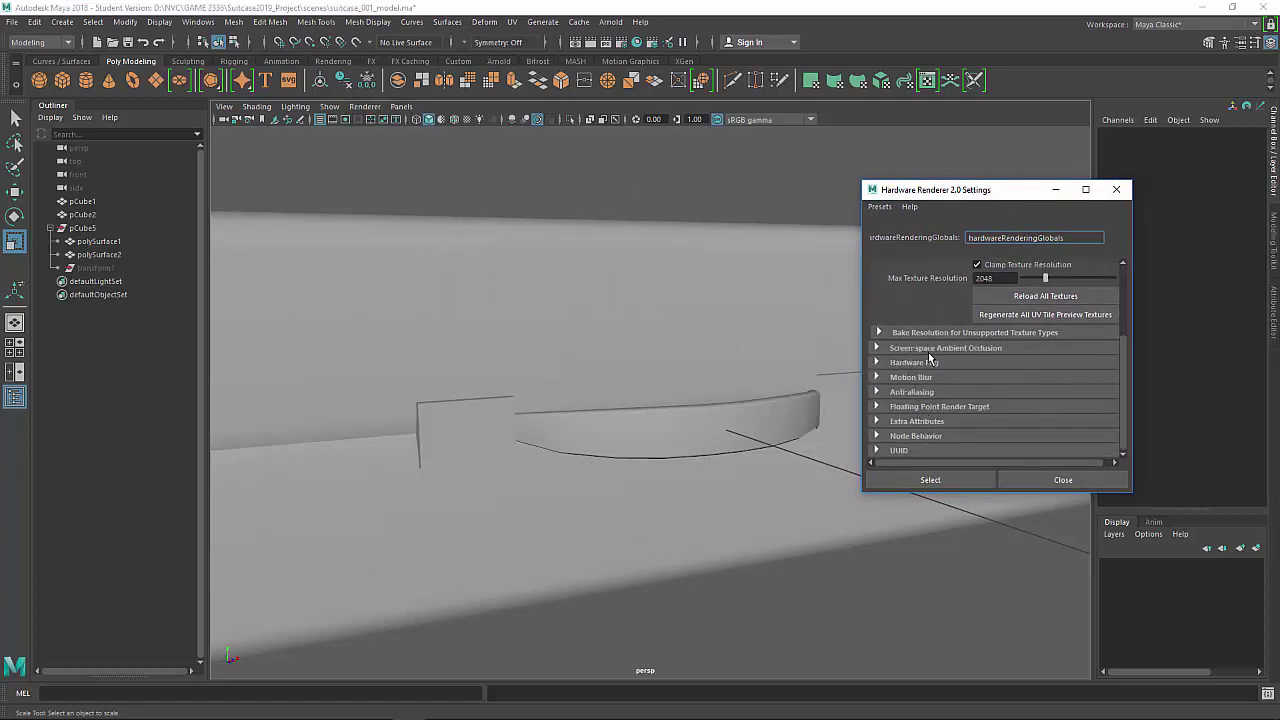
left_click(915, 348)
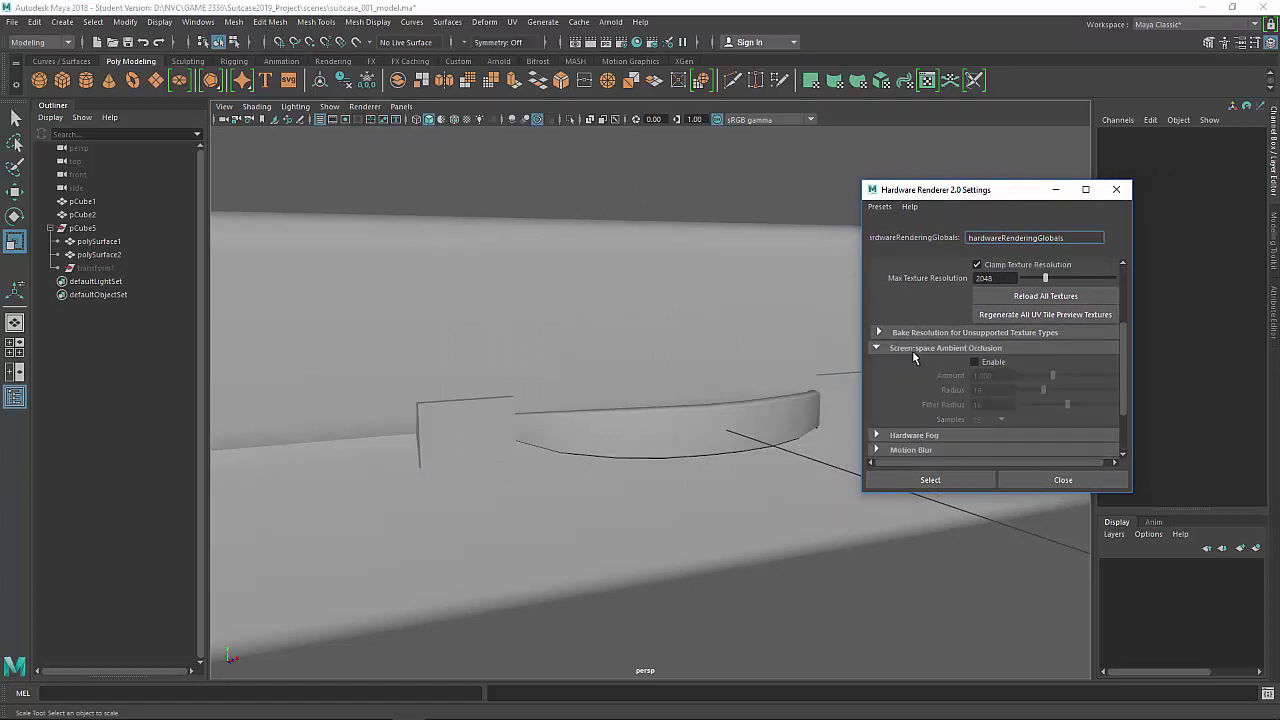
left_click(974, 362)
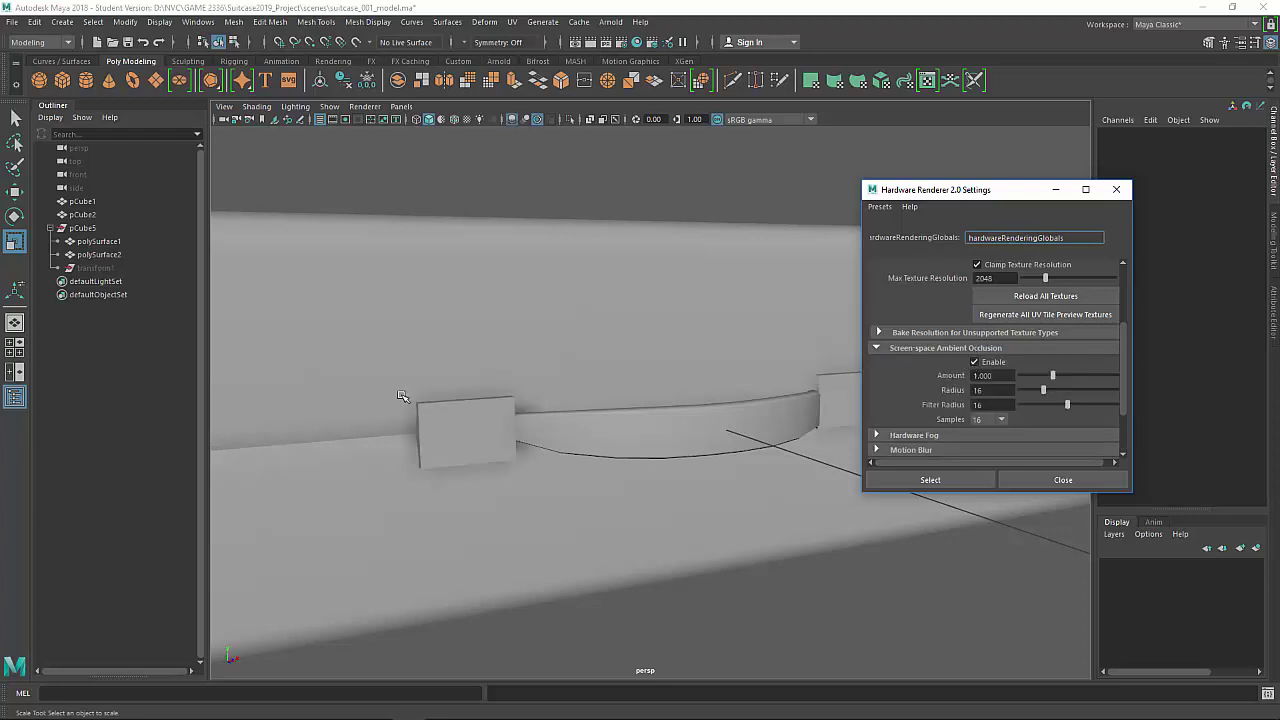
Examine the occlusion shading around the handle and the renderer's Anti-aliasing settings.
left_click_drag(556, 434, 398, 450, "alt")
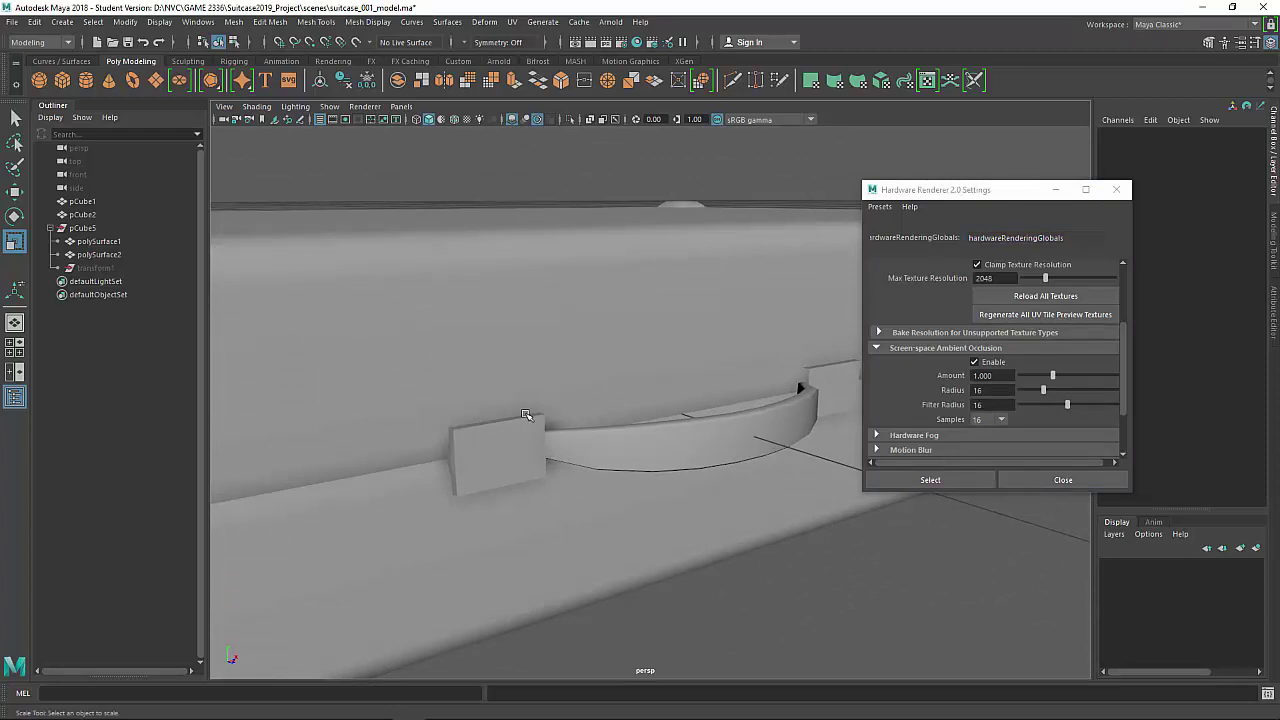
left_click_drag(524, 459, 641, 433, "alt")
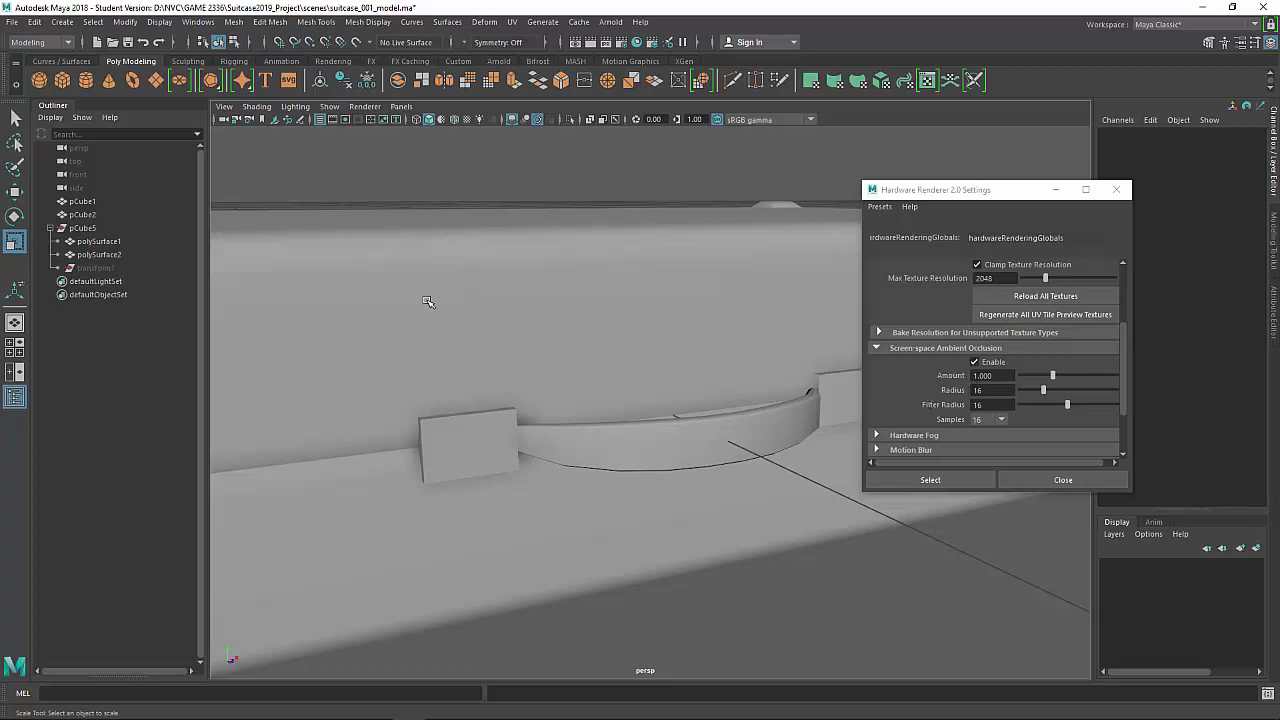
mouse_move(547, 388)
left_mouse_down("alt")
mouse_move(563, 371)
mouse_move(543, 400)
left_mouse_up("alt")
scroll(918, 370, "down", 2)
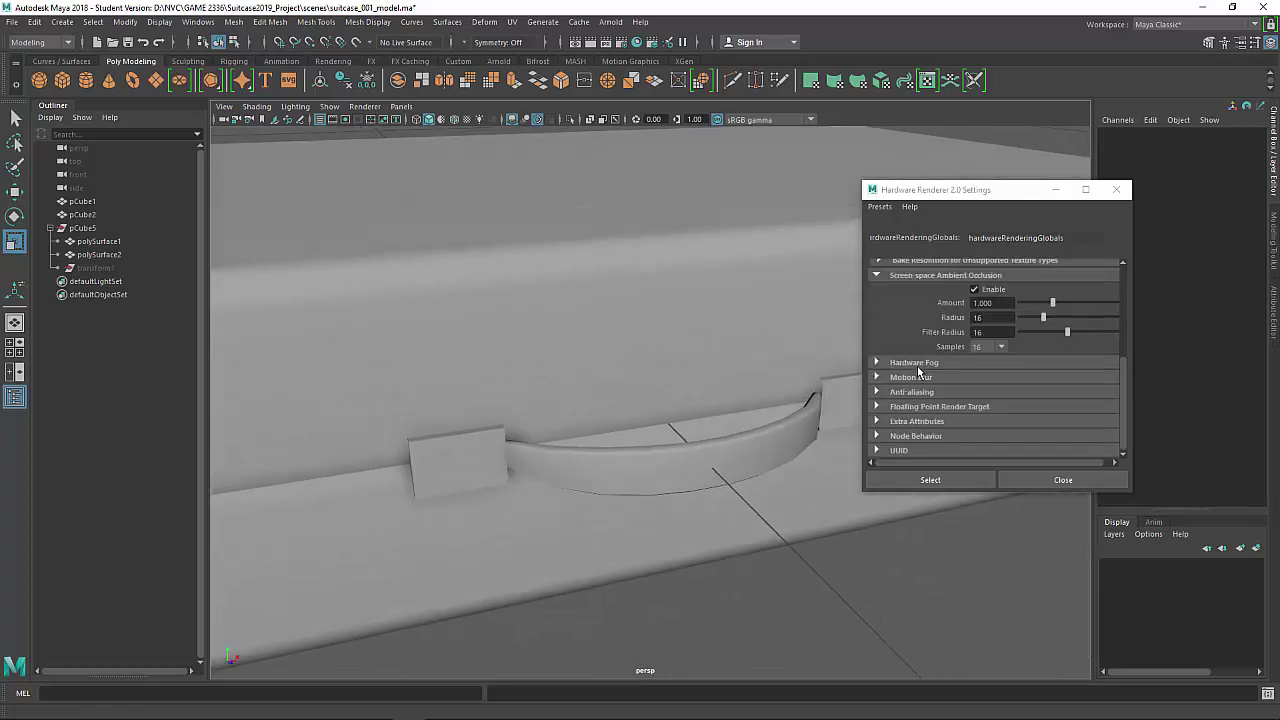
left_click(911, 393)
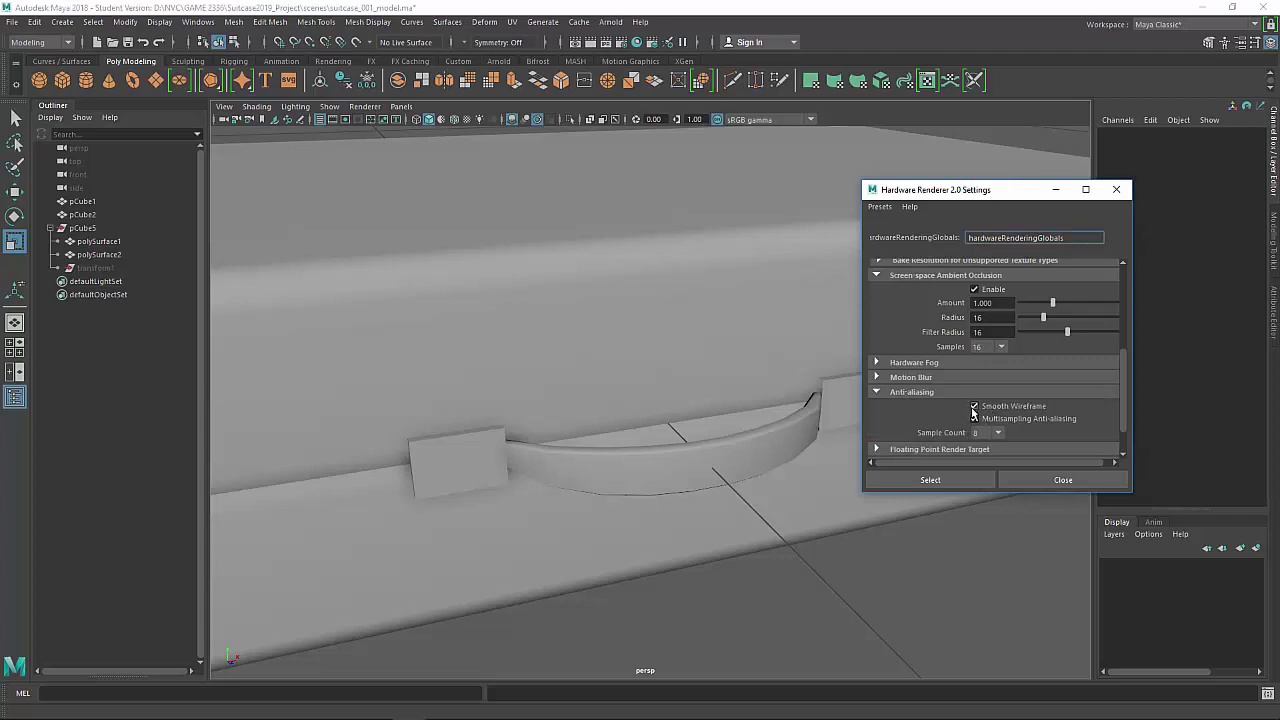
Center the pivot of the two-block handle mount object between its blocks.
left_click(731, 389)
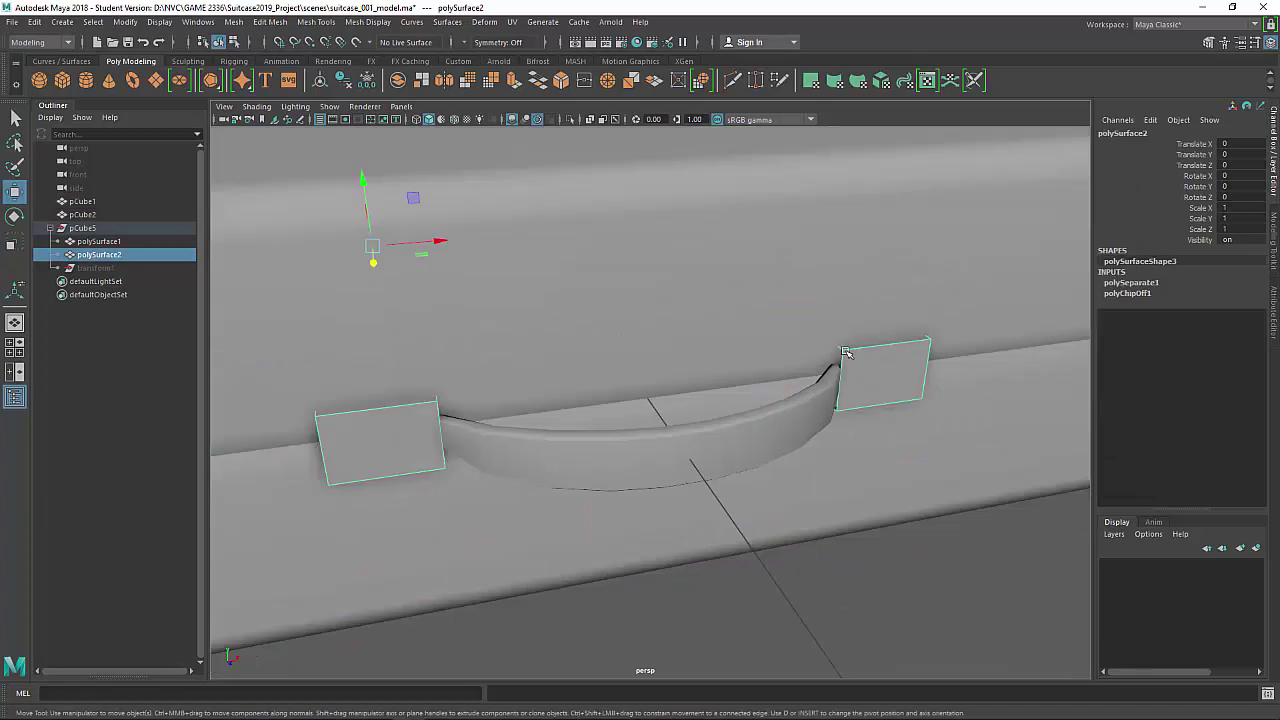
key("a")
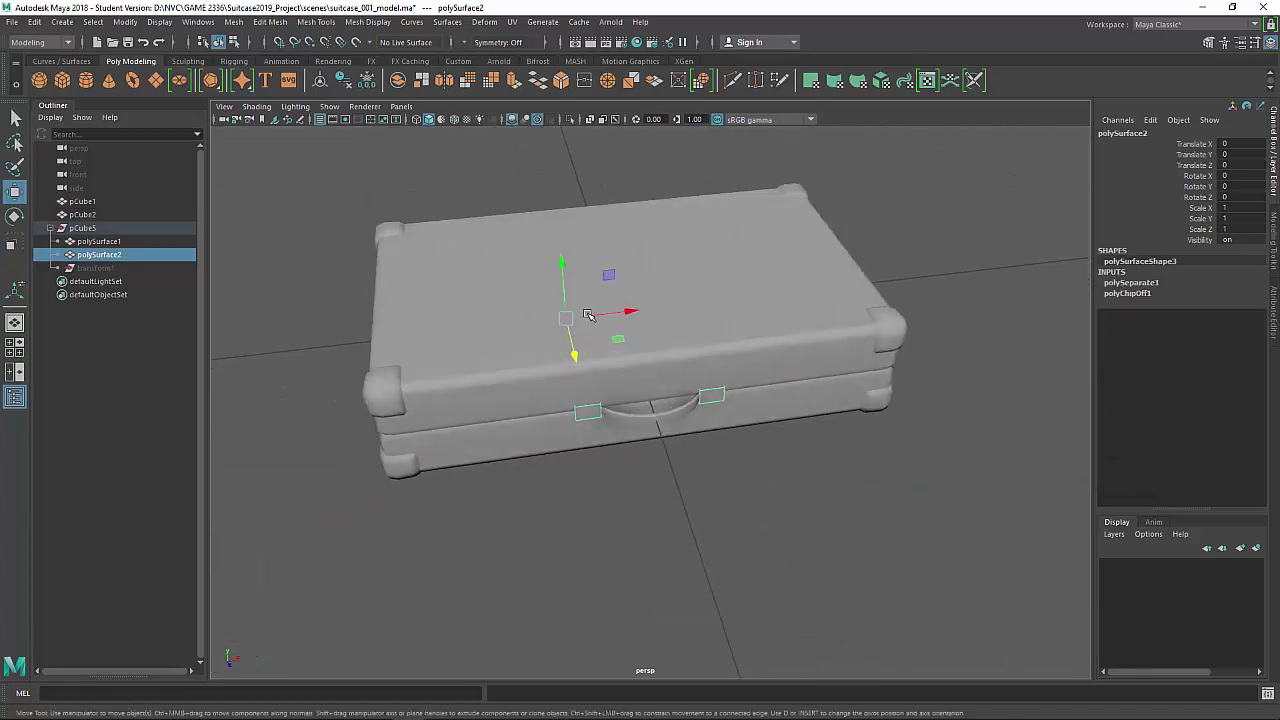
left_click(320, 82)
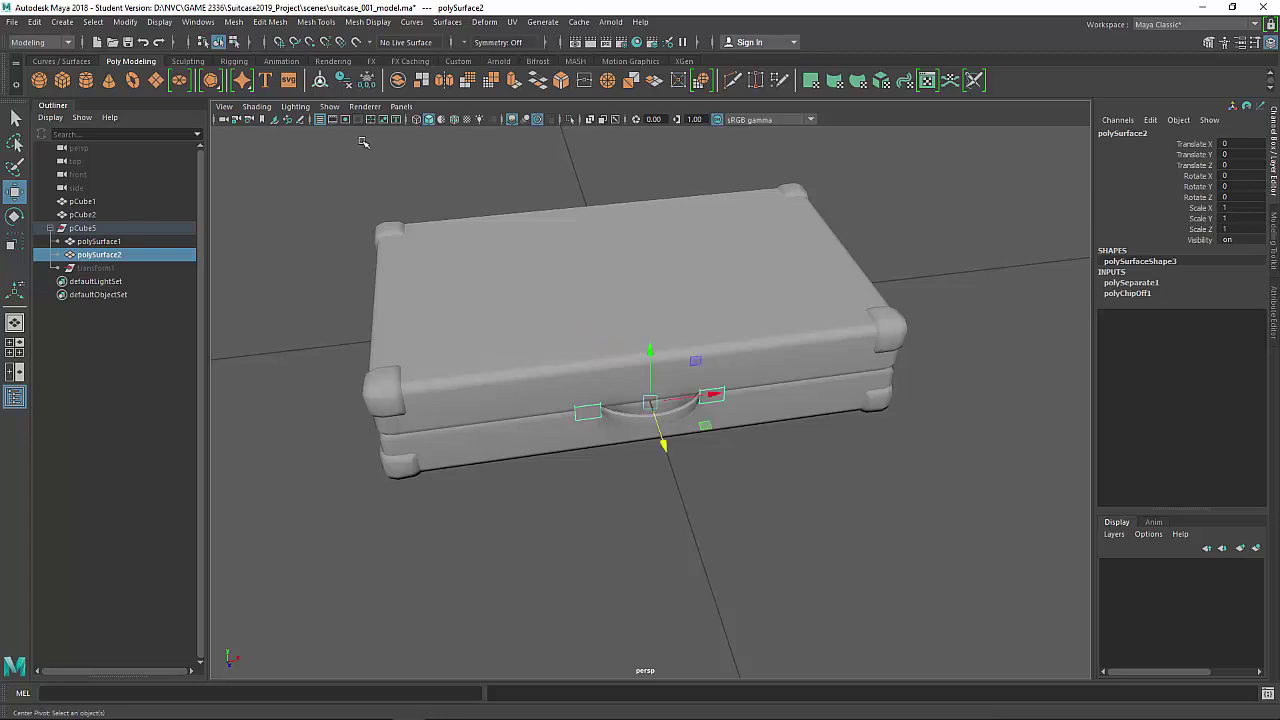
Fill the open hole in the right handle mount block, on the side where the strap meets it.
right_click_drag(640, 390, 746, 468, "alt")
left_click_drag(746, 468, 720, 455, "alt")
right_click_drag(869, 377, 866, 275)
left_click(841, 392)
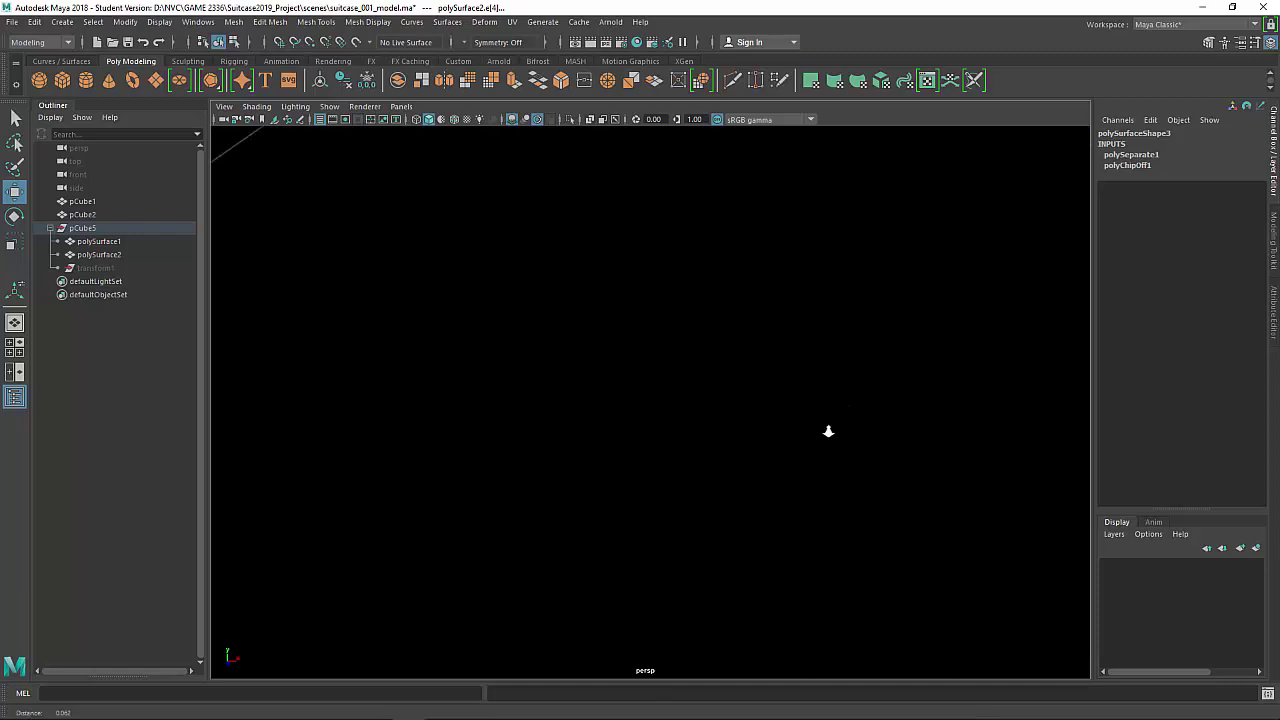
mouse_move(829, 431)
left_mouse_down("alt")
mouse_move(851, 427)
mouse_move(837, 426)
left_mouse_up("alt")
key("4")
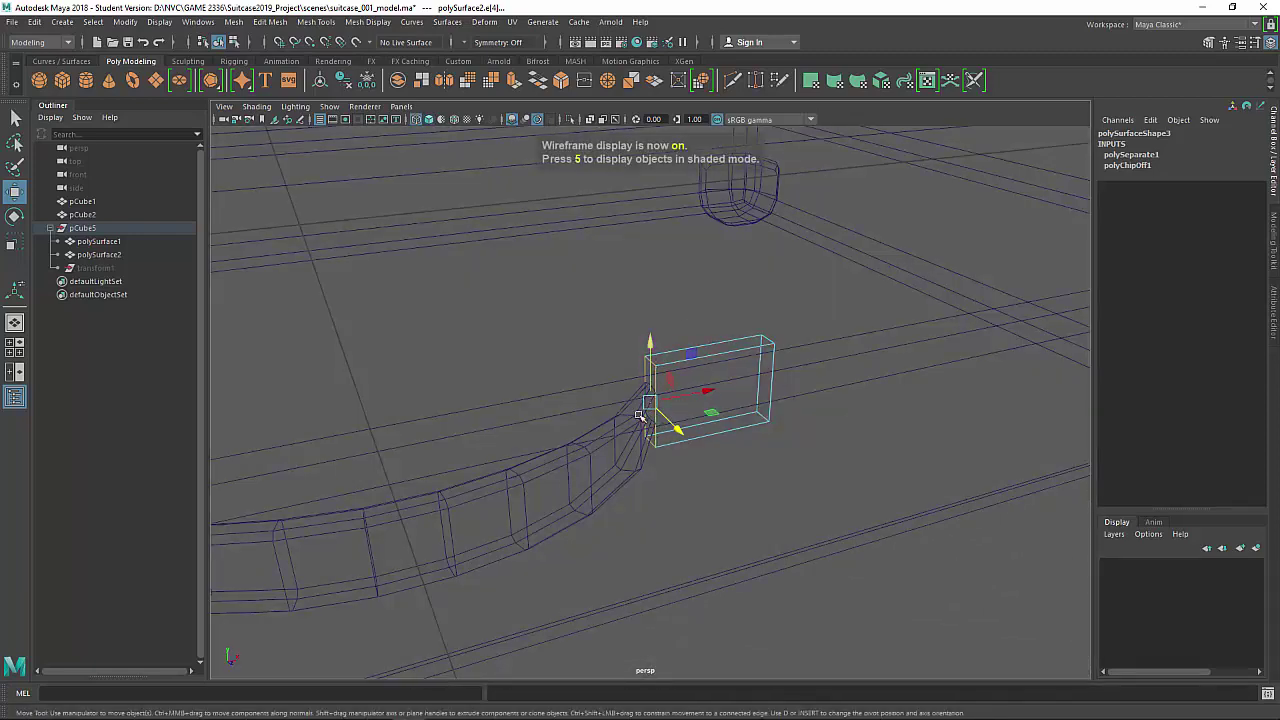
key("5")
right_click_drag(901, 459, 890, 634, "shift")
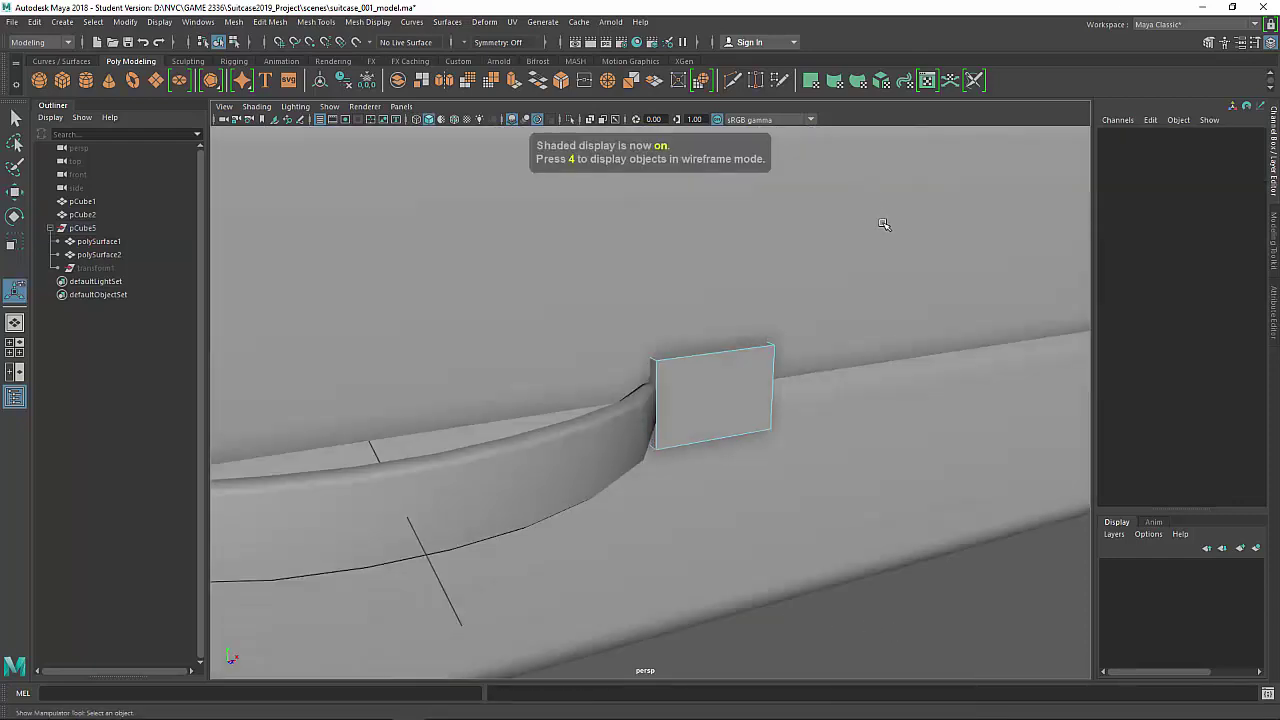
Bevel all edges of the right mount block except the four around its back face.
left_click_drag(882, 240, 530, 476)
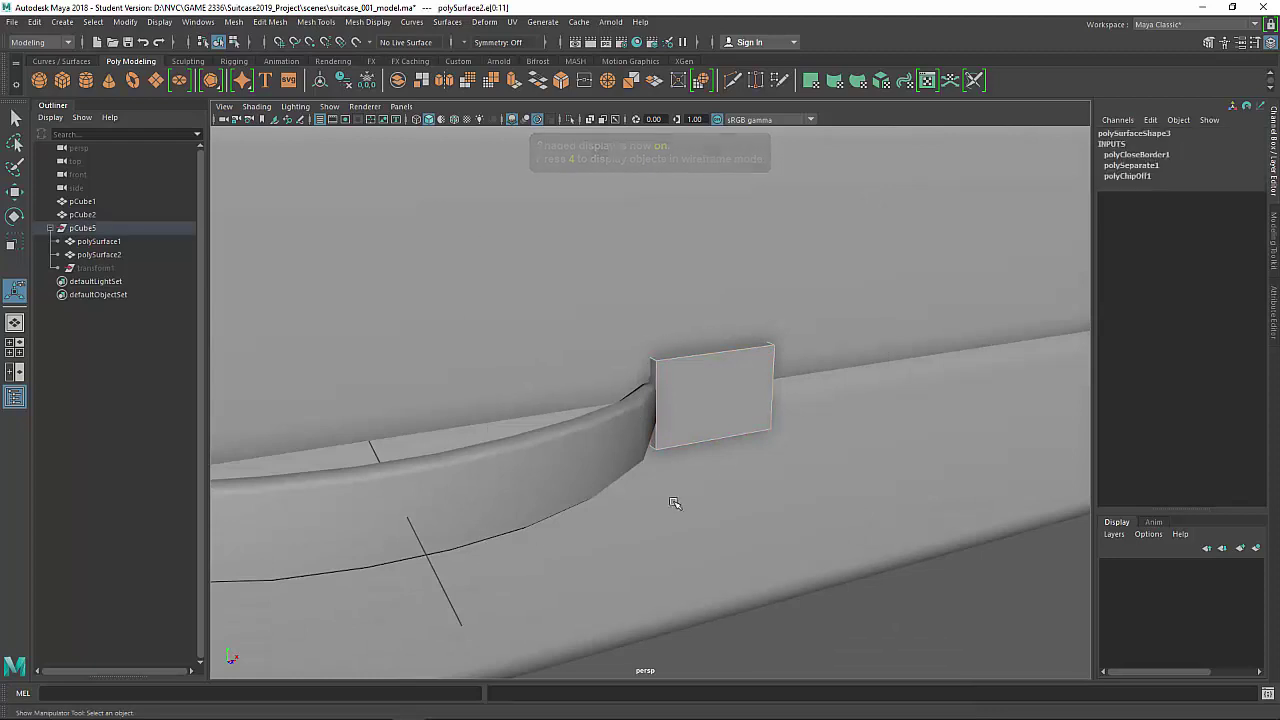
key("4")
left_click_drag(586, 406, 649, 380, "alt")
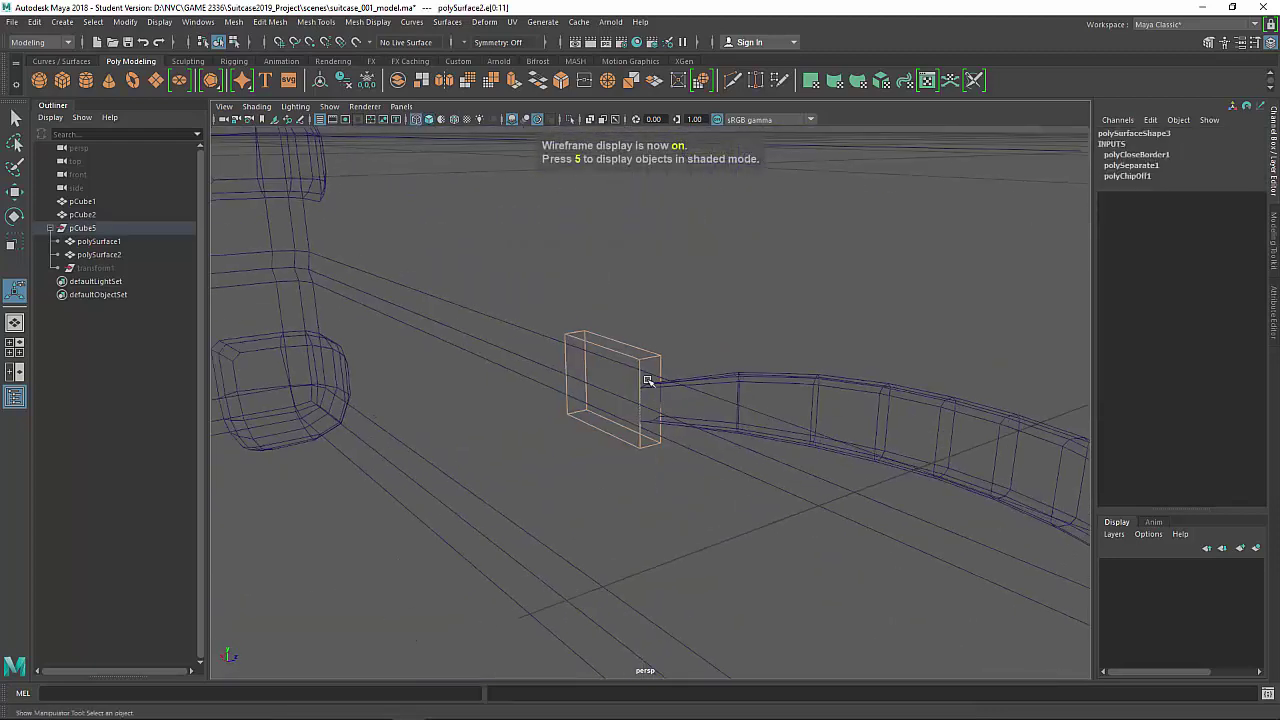
left_click(609, 350, "ctrl")
left_click(634, 384, "ctrl")
left_click(606, 429, "ctrl")
left_click(566, 384, "ctrl")
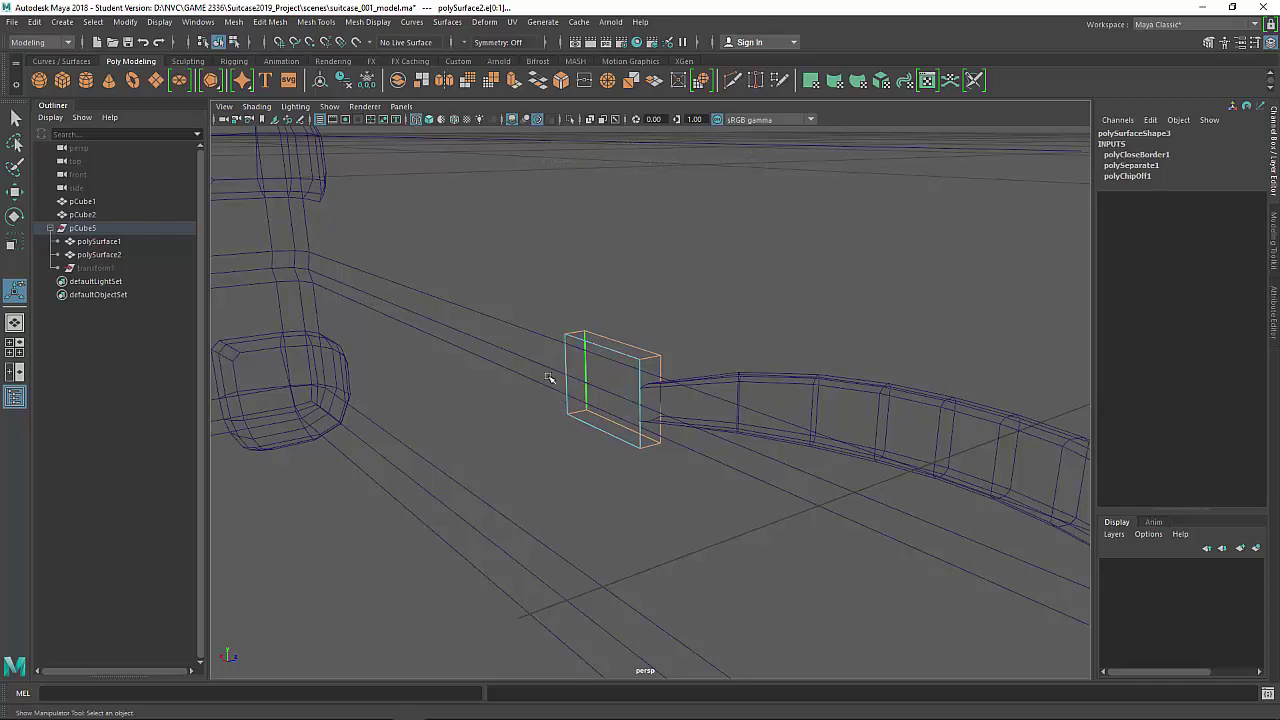
left_click_drag(914, 394, 743, 394, "alt")
right_click_drag(848, 384, 880, 382, "shift")
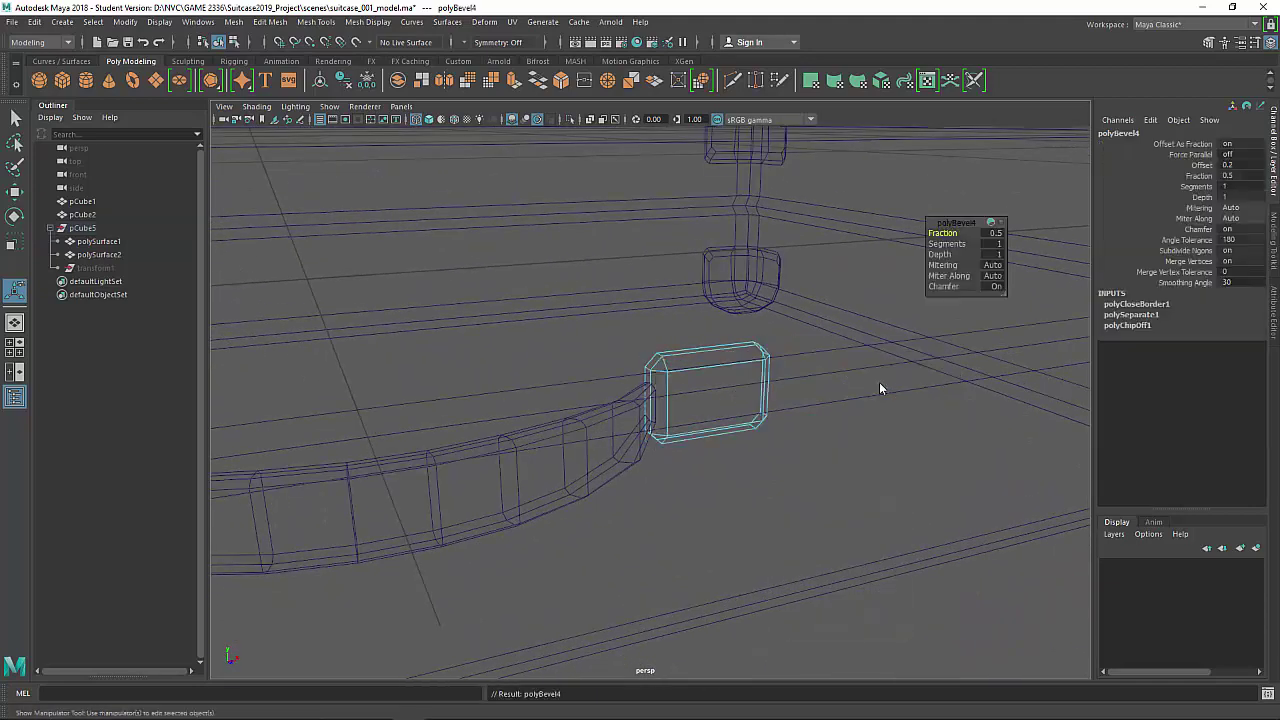
Set the mount block bevel's Fraction to 0.4.
mouse_move(877, 380)
left_mouse_down("alt")
mouse_move(803, 440)
mouse_move(808, 426)
mouse_move(846, 456)
left_mouse_up("alt")
key("5")
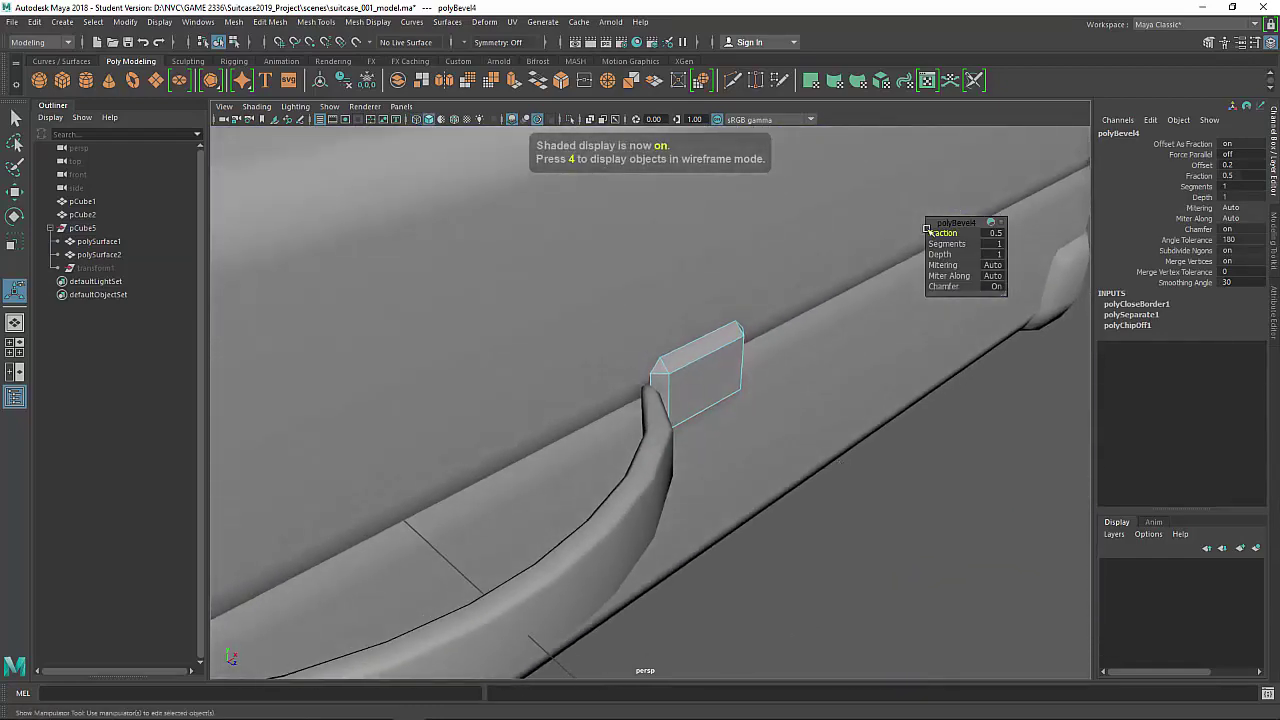
left_click_drag(950, 232, 943, 232)
middle_click_drag(942, 231, 948, 231)
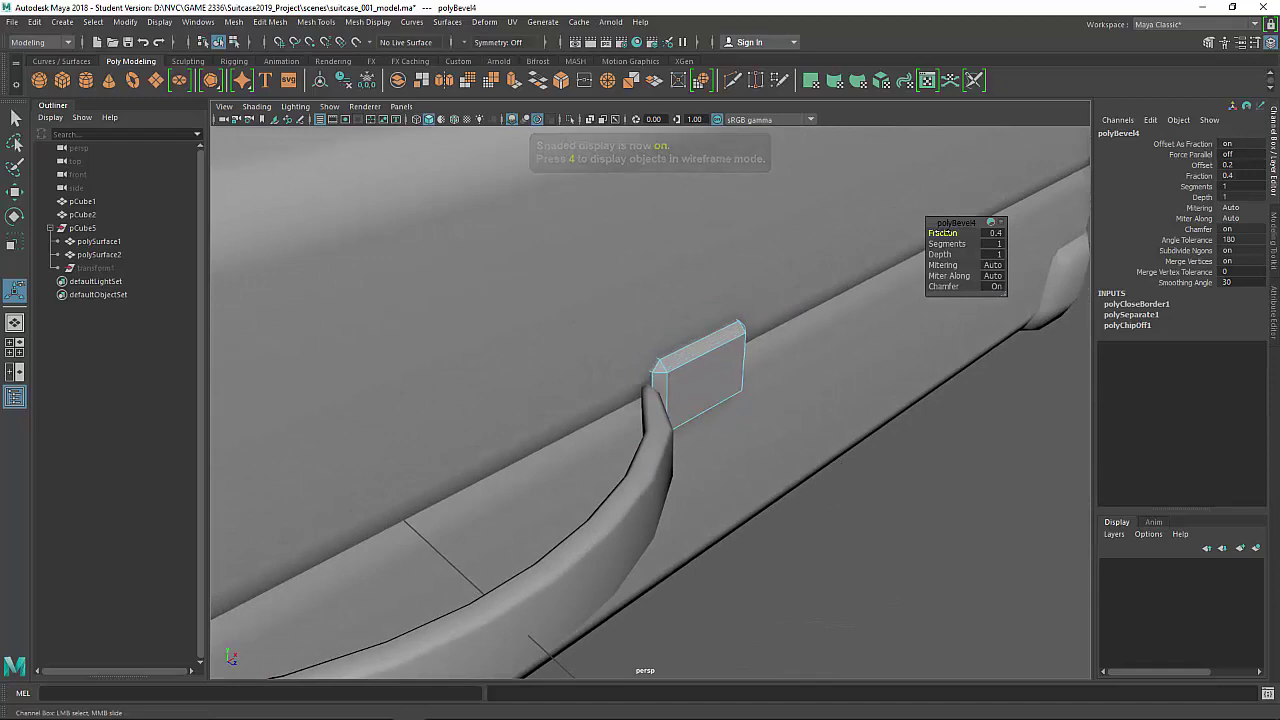
Delete the hidden back face of the beveled right mount block and return to object mode.
mouse_move(750, 475)
left_mouse_down("alt")
mouse_move(580, 463)
mouse_move(574, 443)
mouse_move(609, 466)
mouse_move(752, 455)
mouse_move(730, 488)
left_mouse_up("alt")
left_click(703, 377)
right_click_drag(703, 324, 703, 370)
left_click_drag(674, 396, 878, 374, "alt")
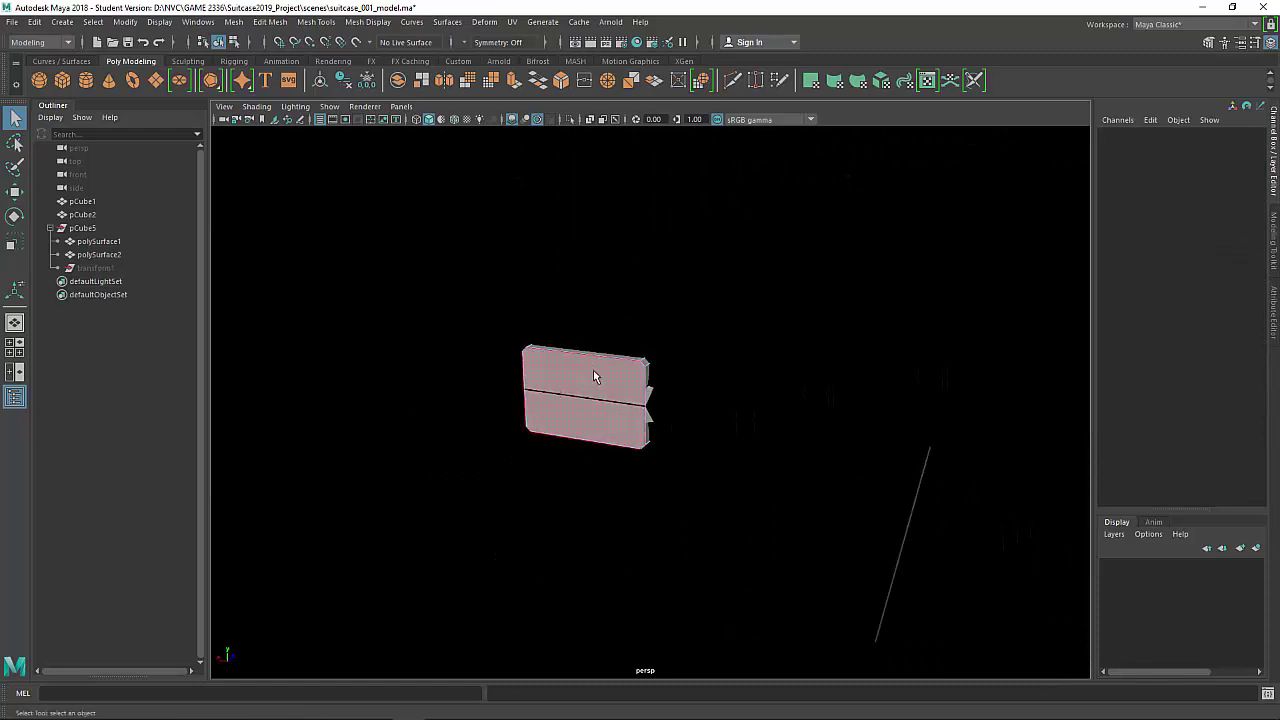
left_click(578, 397)
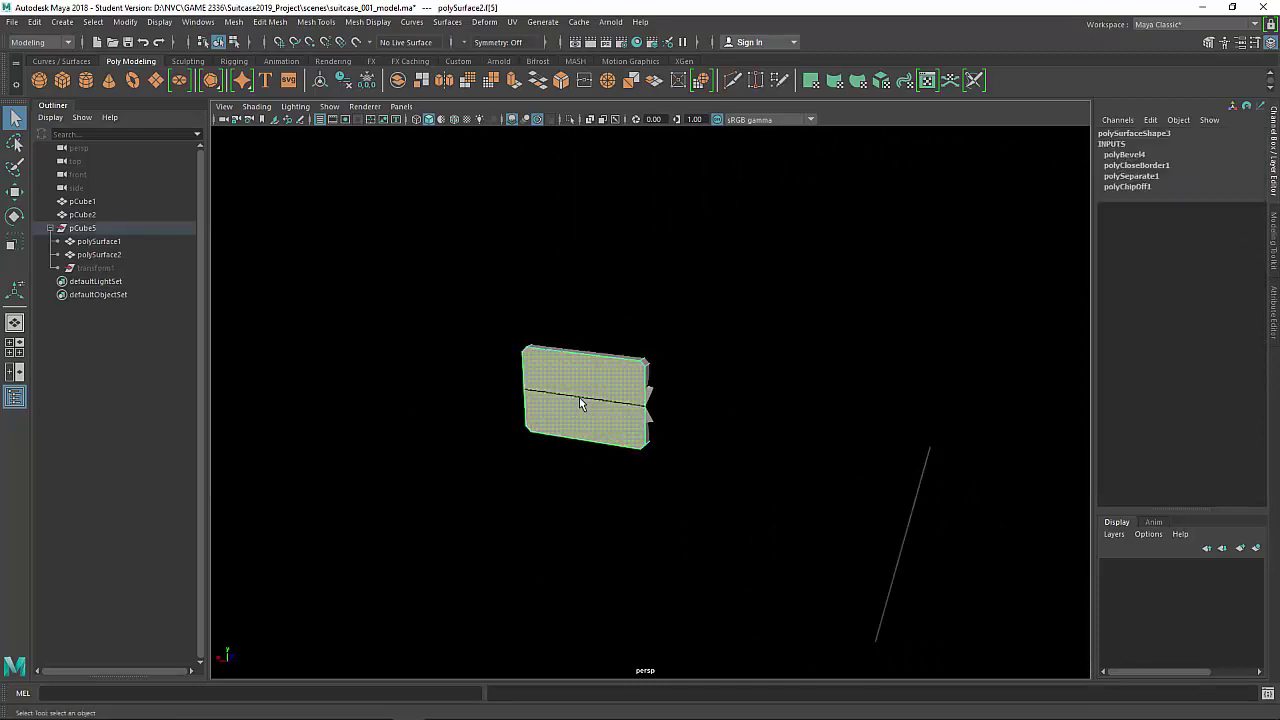
key("Delete")
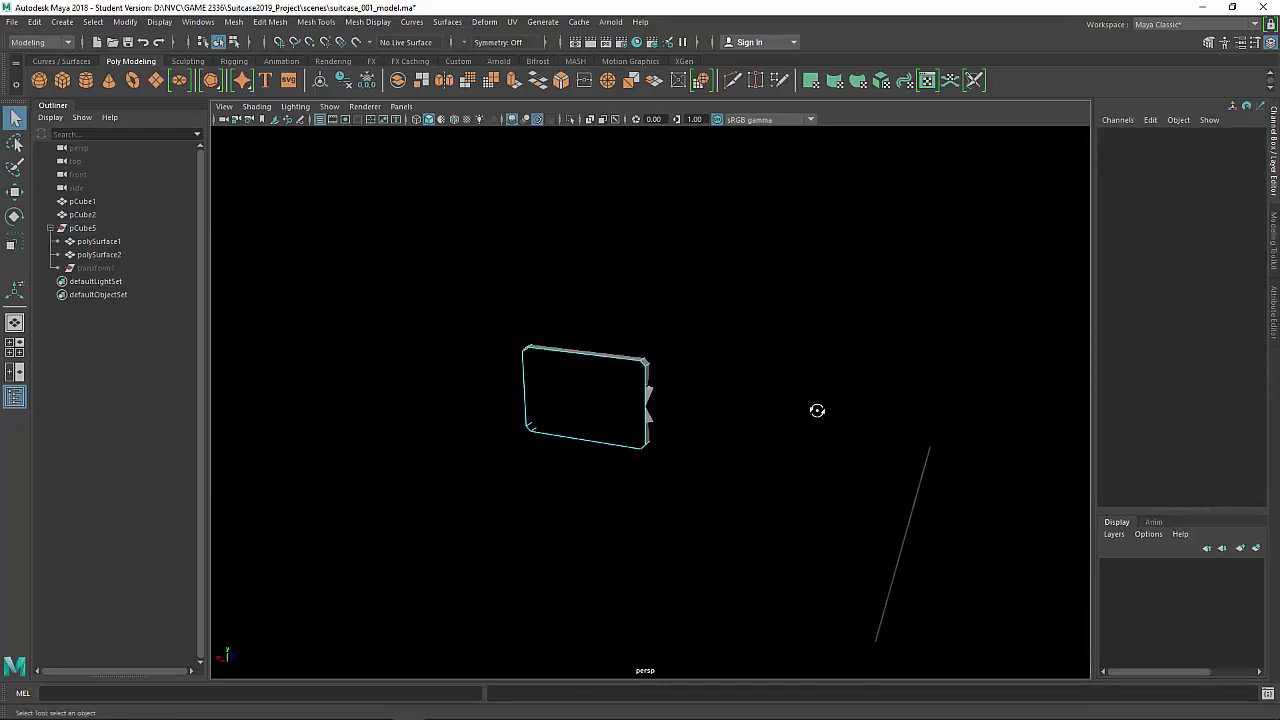
left_click_drag(817, 410, 640, 426, "alt")
scroll(640, 426, "down", 3)
right_click_drag(671, 411, 822, 232)
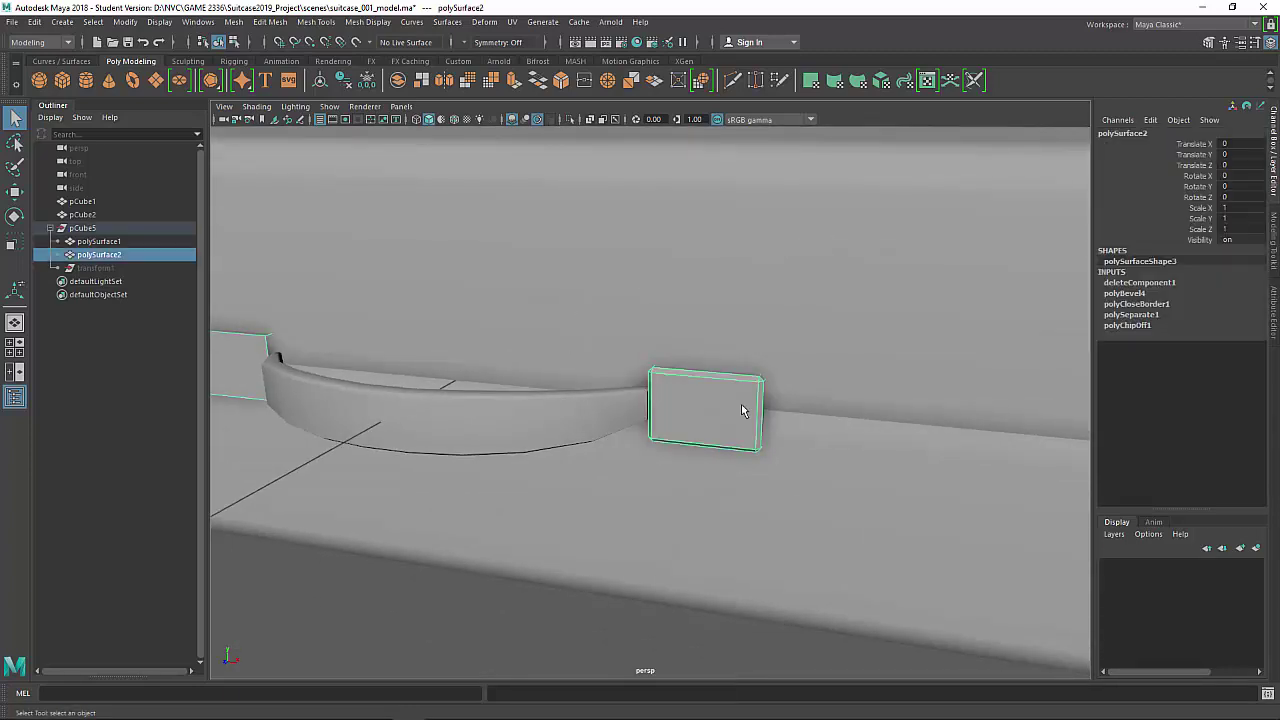
Delete the unbeveled left mount block and mirror the beveled right one across the world X axis in the negative direction.
left_click_drag(657, 419, 726, 425, "alt")
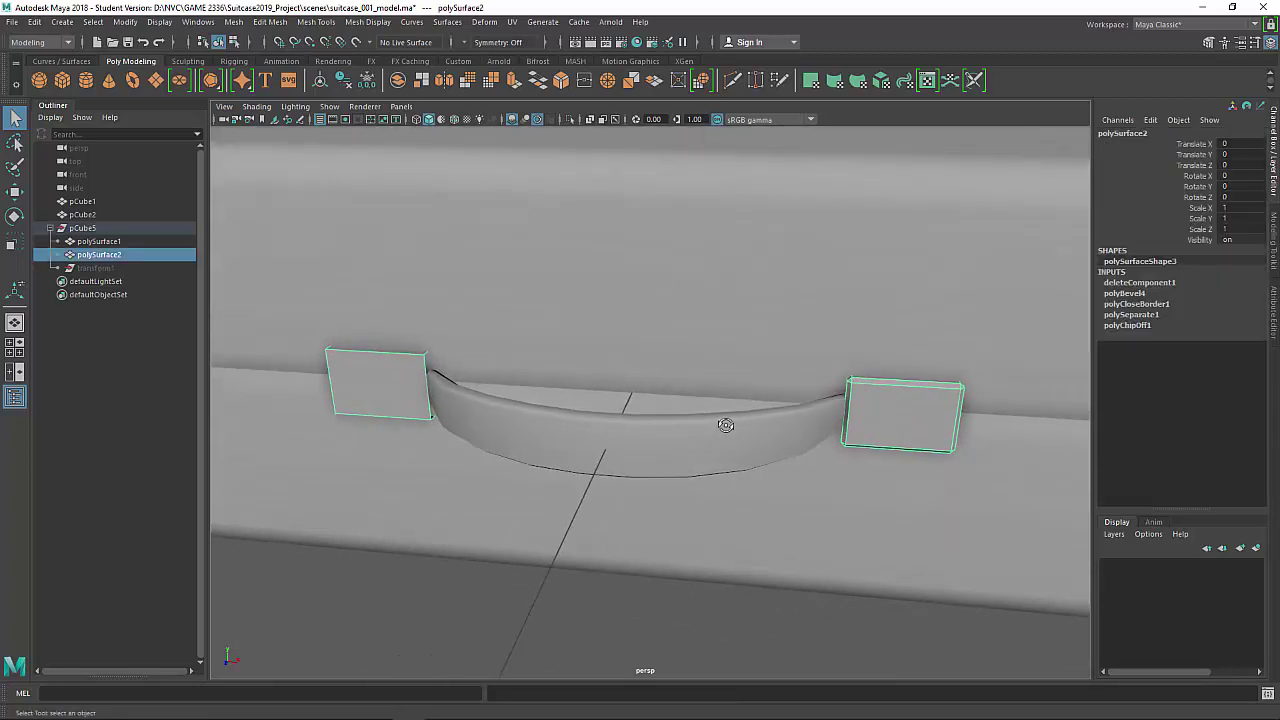
key("w")
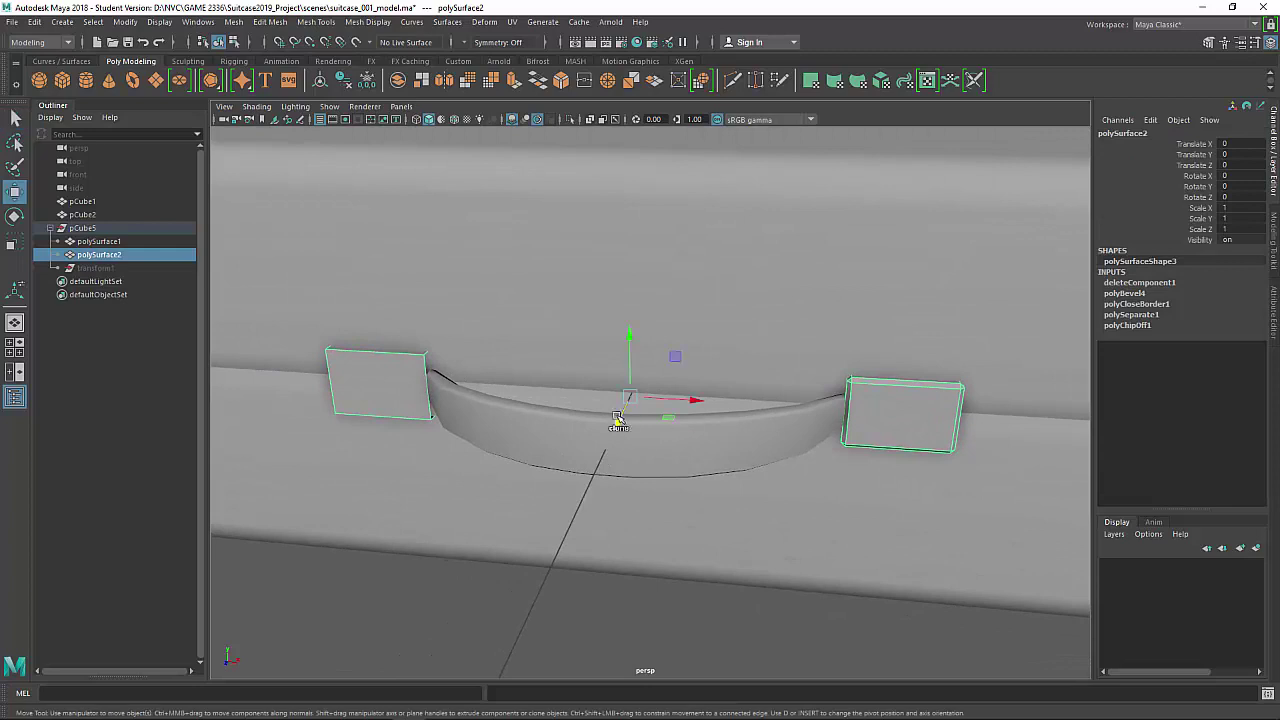
scroll(655, 402, "down", 3)
scroll(533, 399, "up", 3)
right_click_drag(414, 369, 420, 376)
left_click_drag(284, 224, 628, 560)
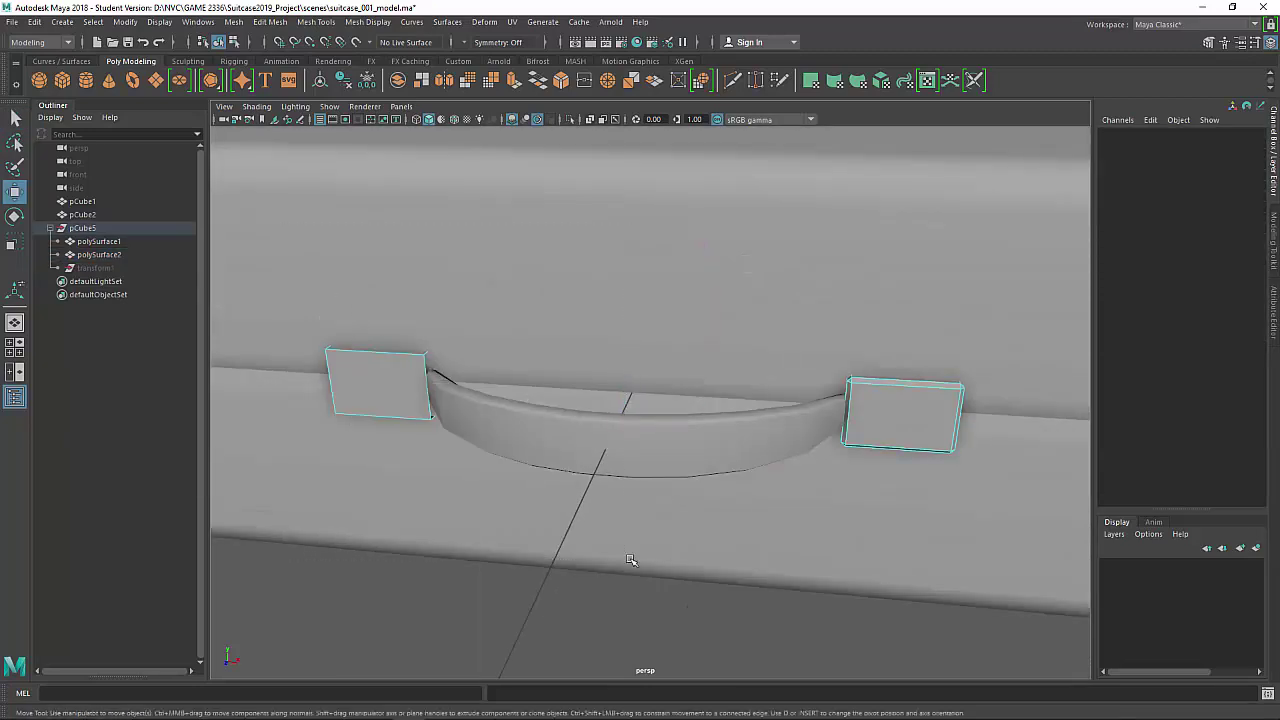
key("Delete")
right_click_drag(866, 322, 968, 274)
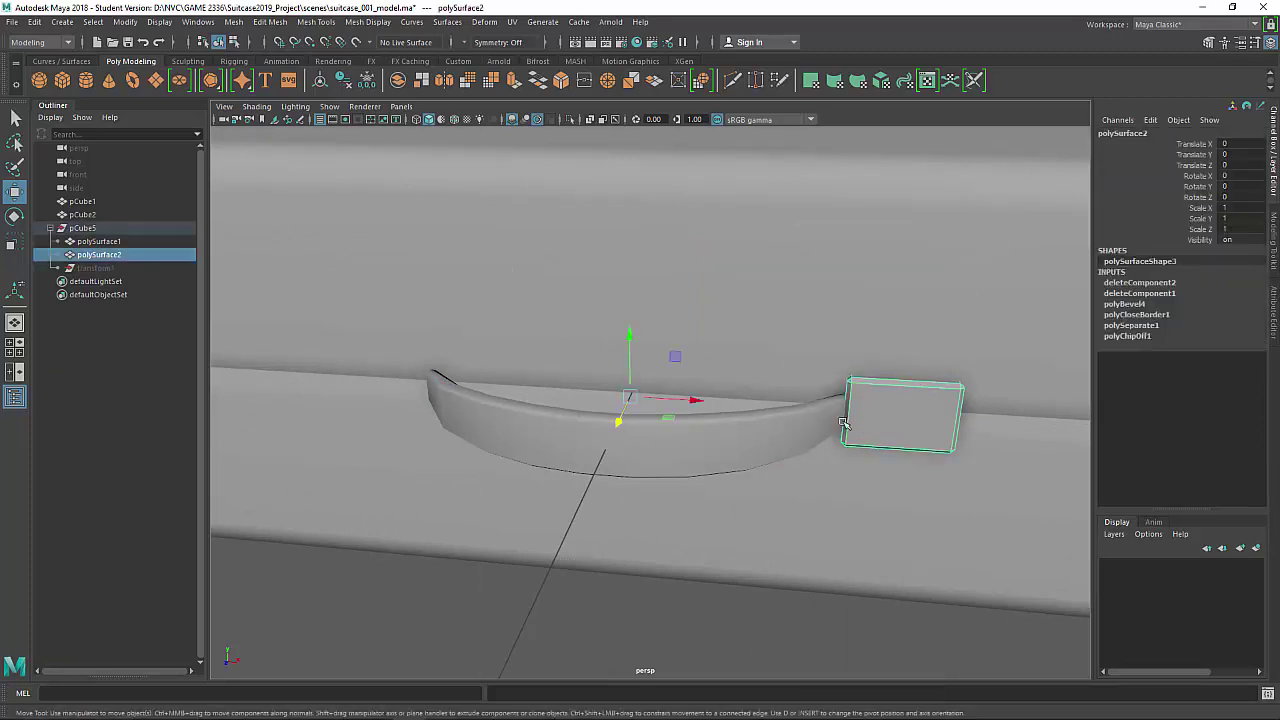
right_click_drag(883, 408, 910, 540)
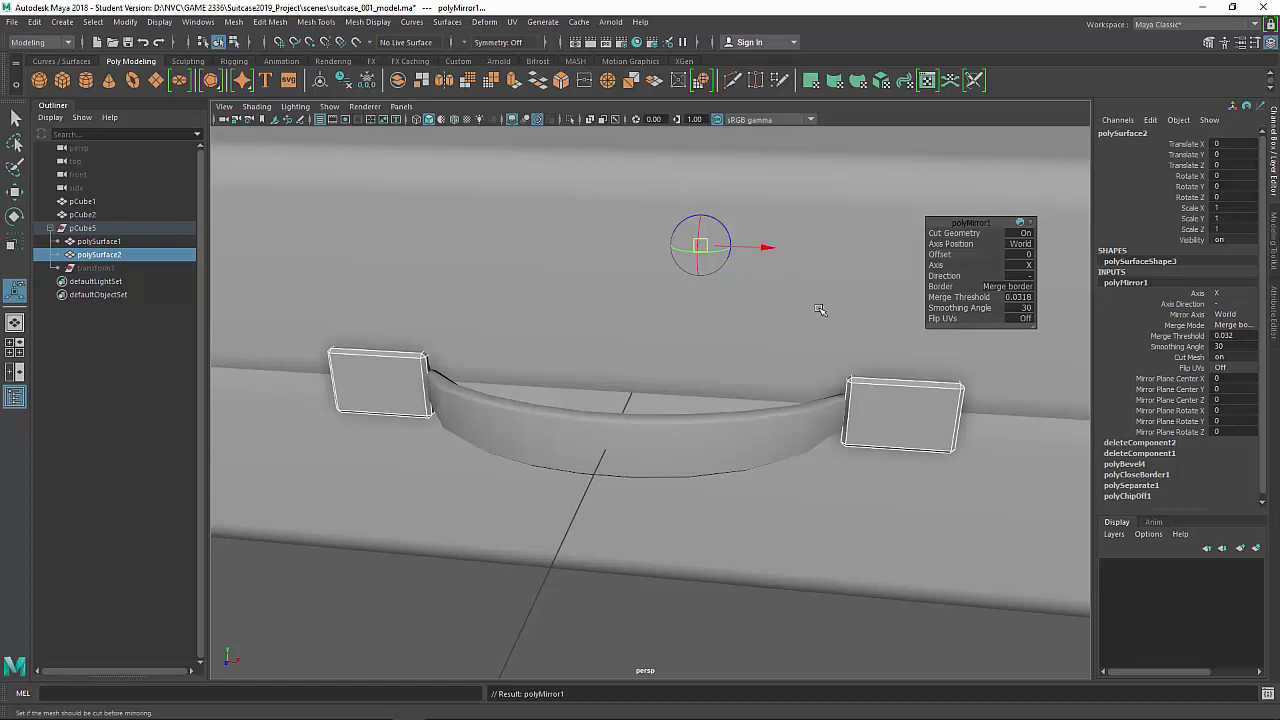
Try the Y axis for the mount block mirror and set the axis back to X.
left_click(1022, 266)
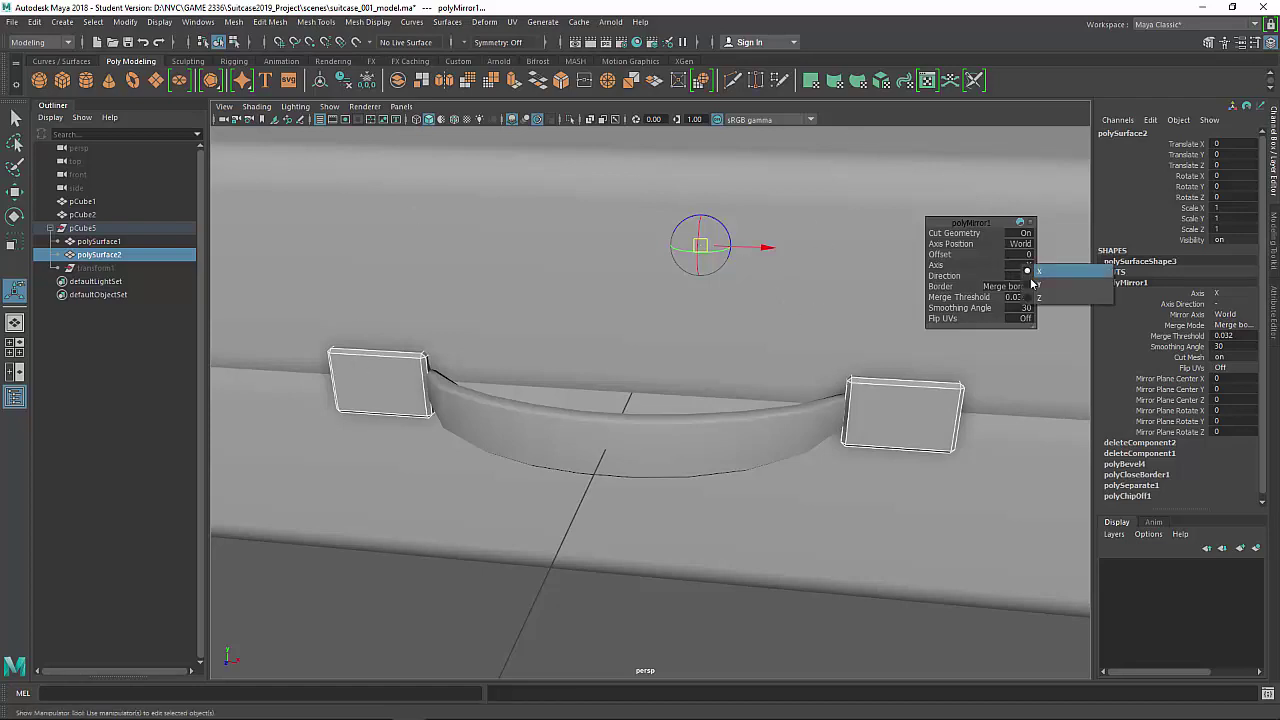
left_click(1033, 287)
left_click(1029, 265)
left_click(1039, 271)
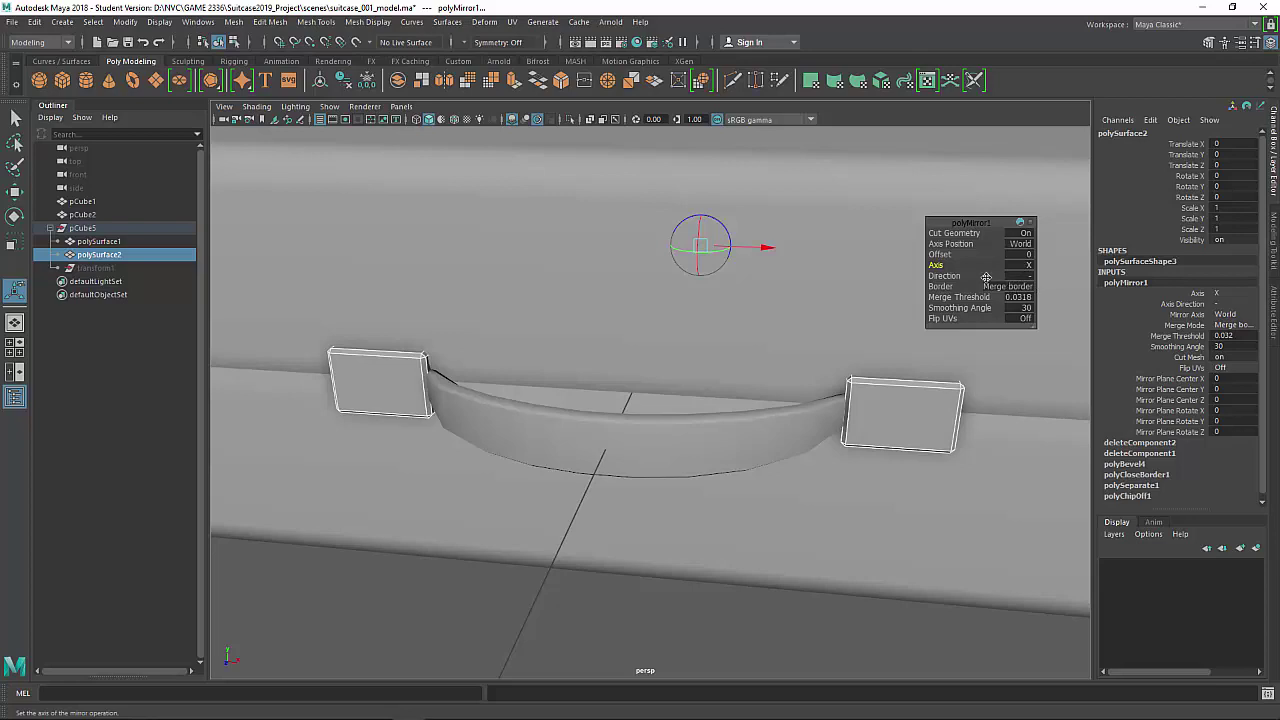
Soften the edges of both mirrored handle mount blocks and clear the selection.
right_click_drag(746, 420, 626, 414, "alt")
left_click_drag(626, 414, 614, 380, "alt")
right_click_drag(614, 380, 664, 420, "alt")
left_click_drag(664, 420, 705, 497, "alt")
right_click_drag(649, 431, 895, 358, "alt")
key("q")
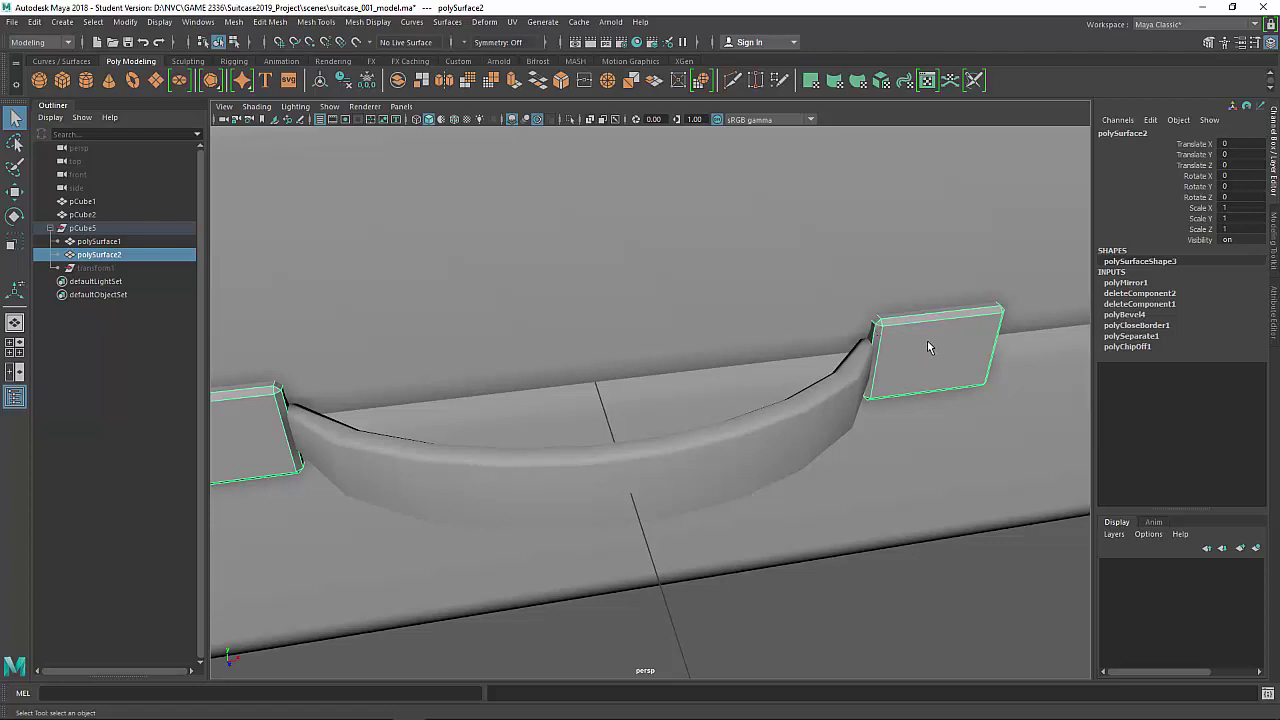
right_click_drag(927, 341, 1004, 336, "shift")
left_click(923, 572)
right_click_drag(923, 572, 802, 524, "alt")
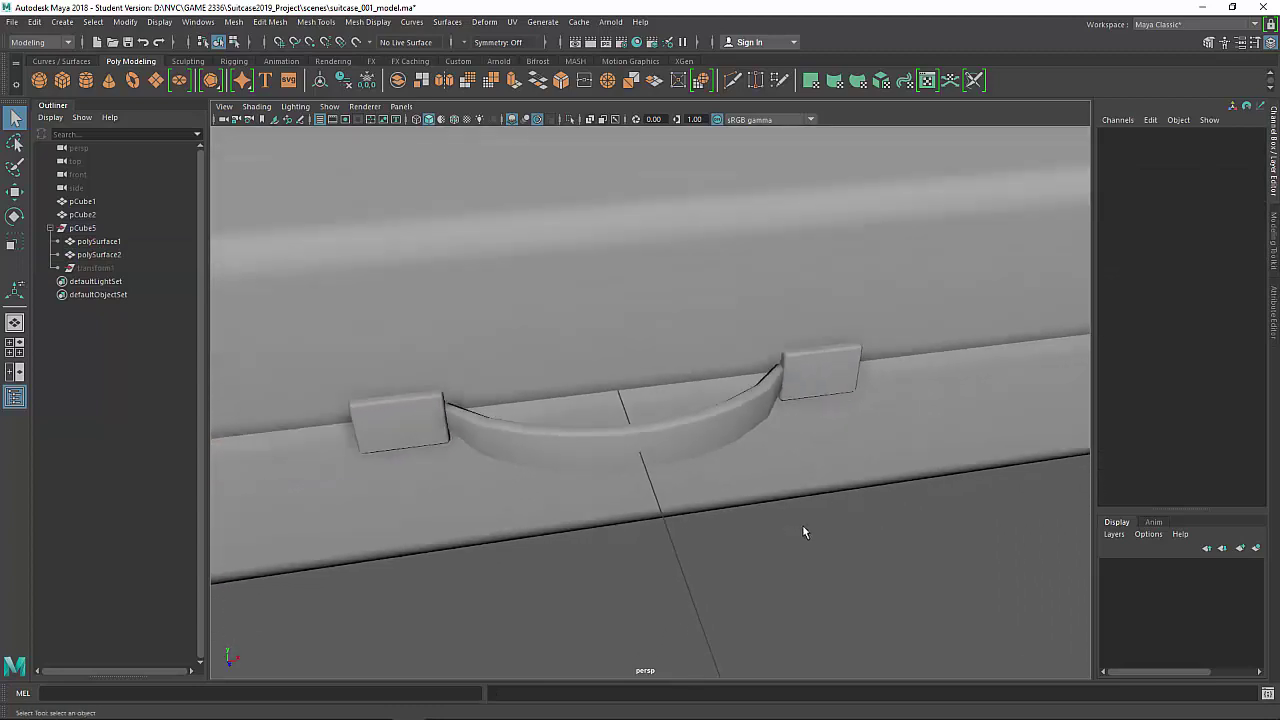
Select the vertices at the handle's left end and examine where they meet the mount block.
left_click_drag(802, 532, 475, 392, "alt")
left_click(470, 438)
key("r")
right_click(451, 425)
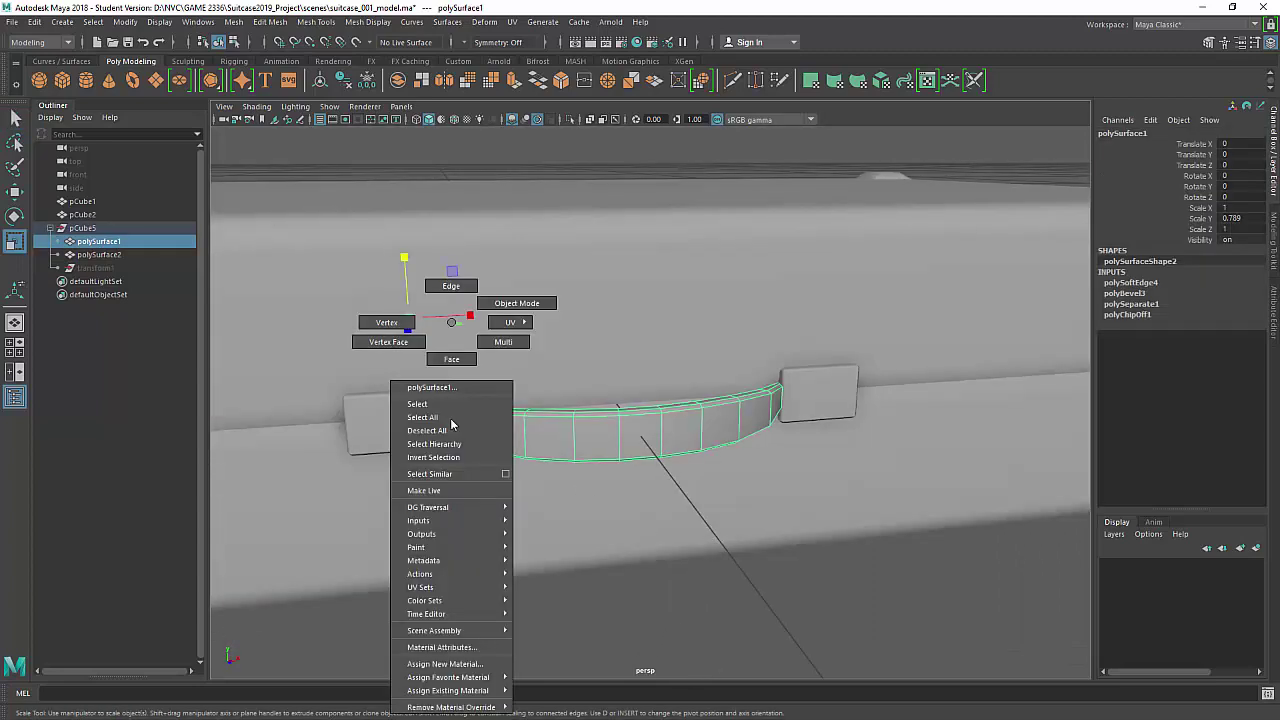
right_click_drag(451, 424, 374, 320)
left_click_drag(413, 361, 455, 473)
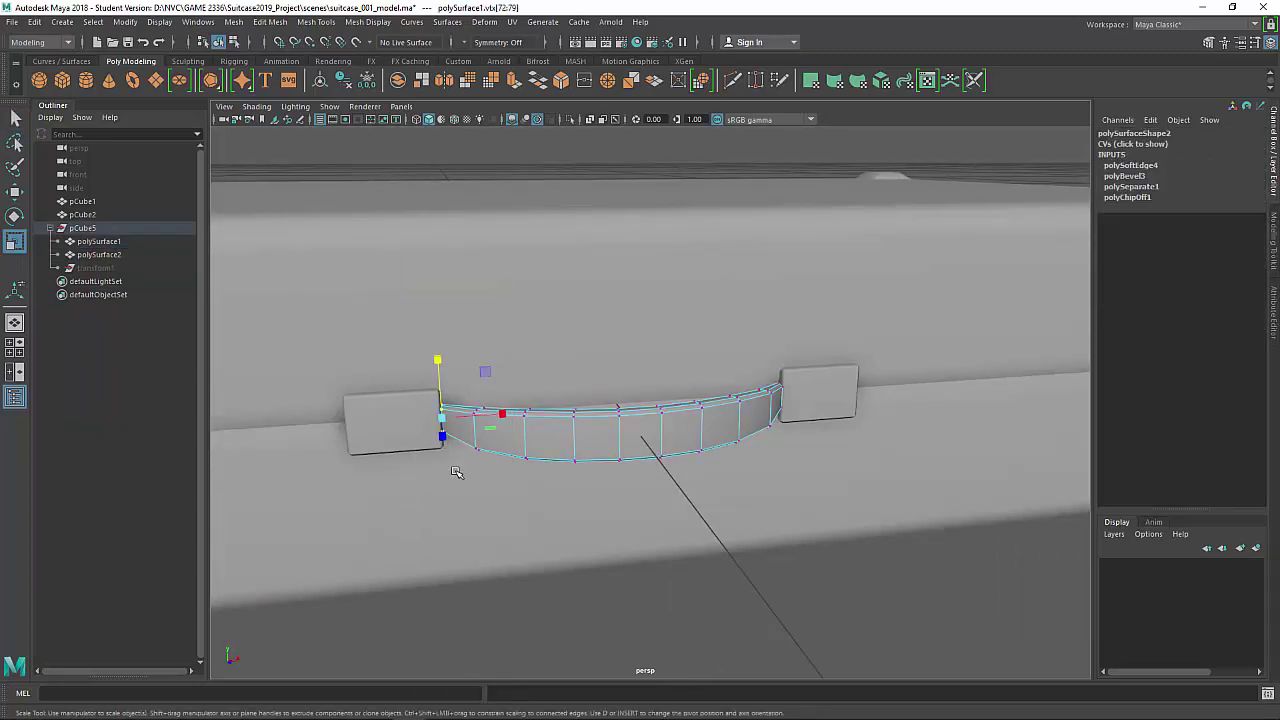
key("f")
right_click_drag(737, 508, 694, 491, "alt")
left_click_drag(694, 491, 683, 489, "alt")
right_click_drag(683, 489, 660, 457, "alt")
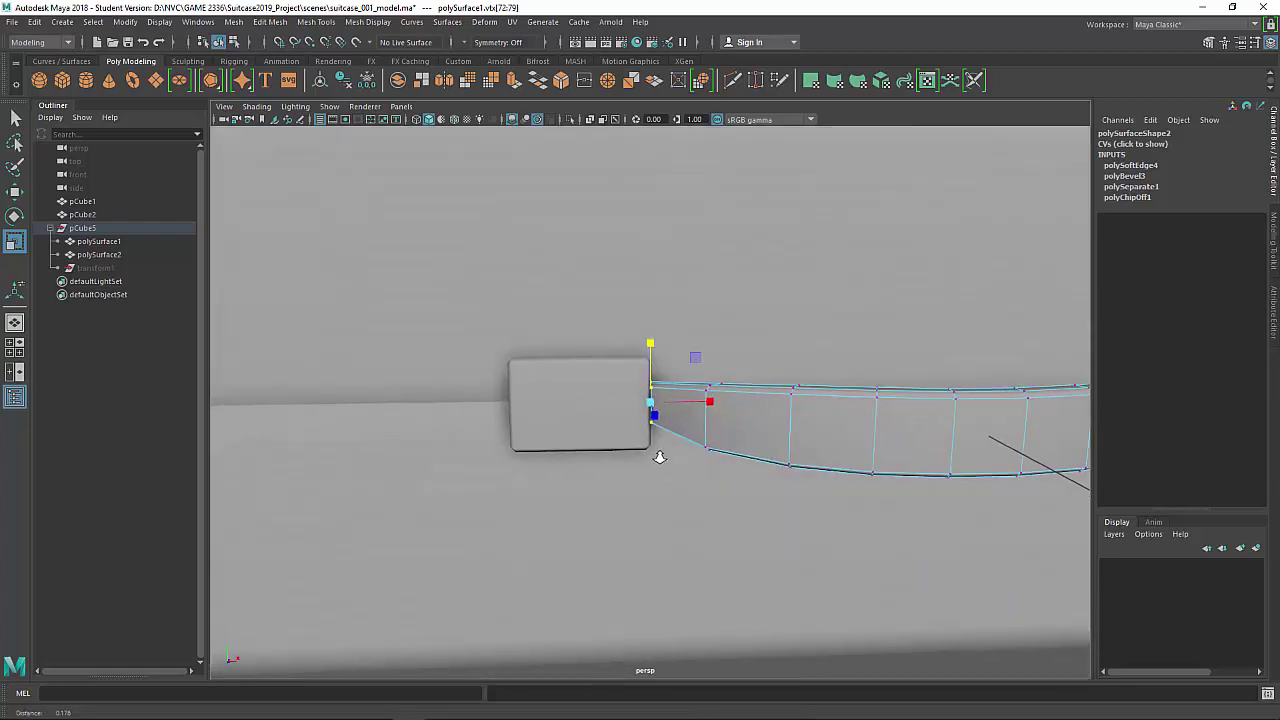
left_click_drag(659, 457, 658, 402, "alt")
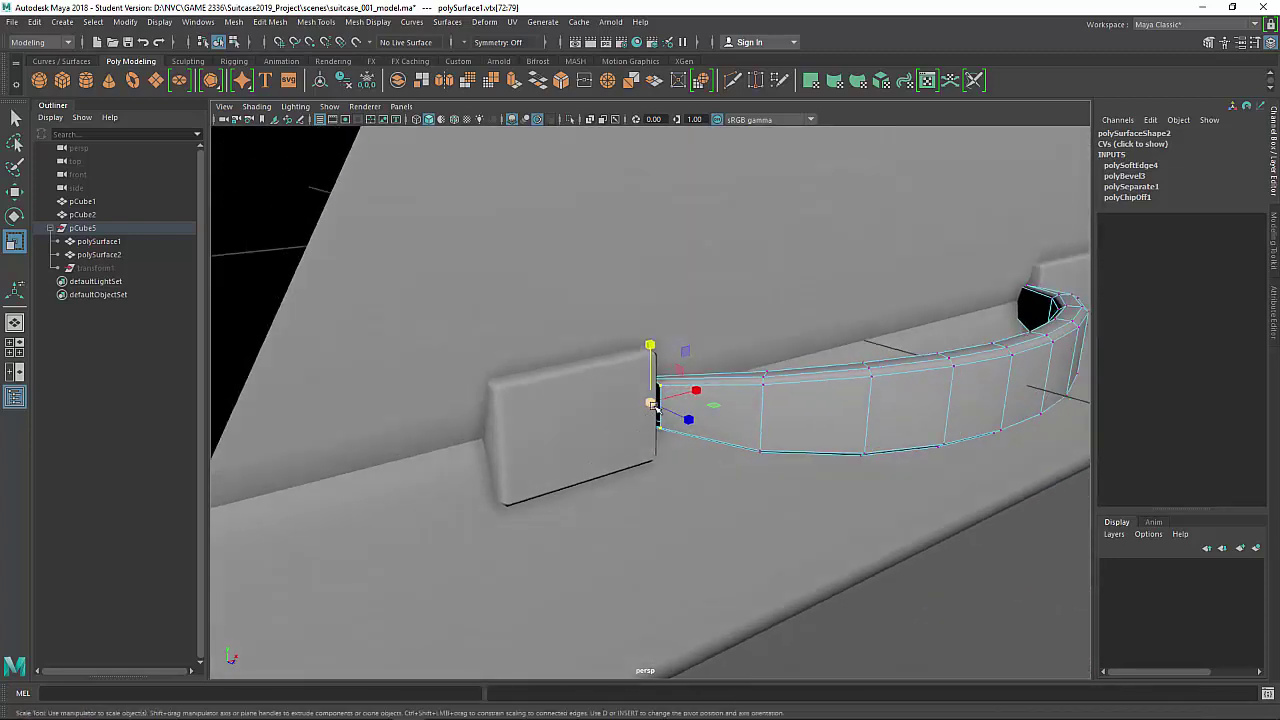
Return the handle to object mode and inspect its joint with the left mount block up close.
left_click(853, 583)
left_click(682, 429)
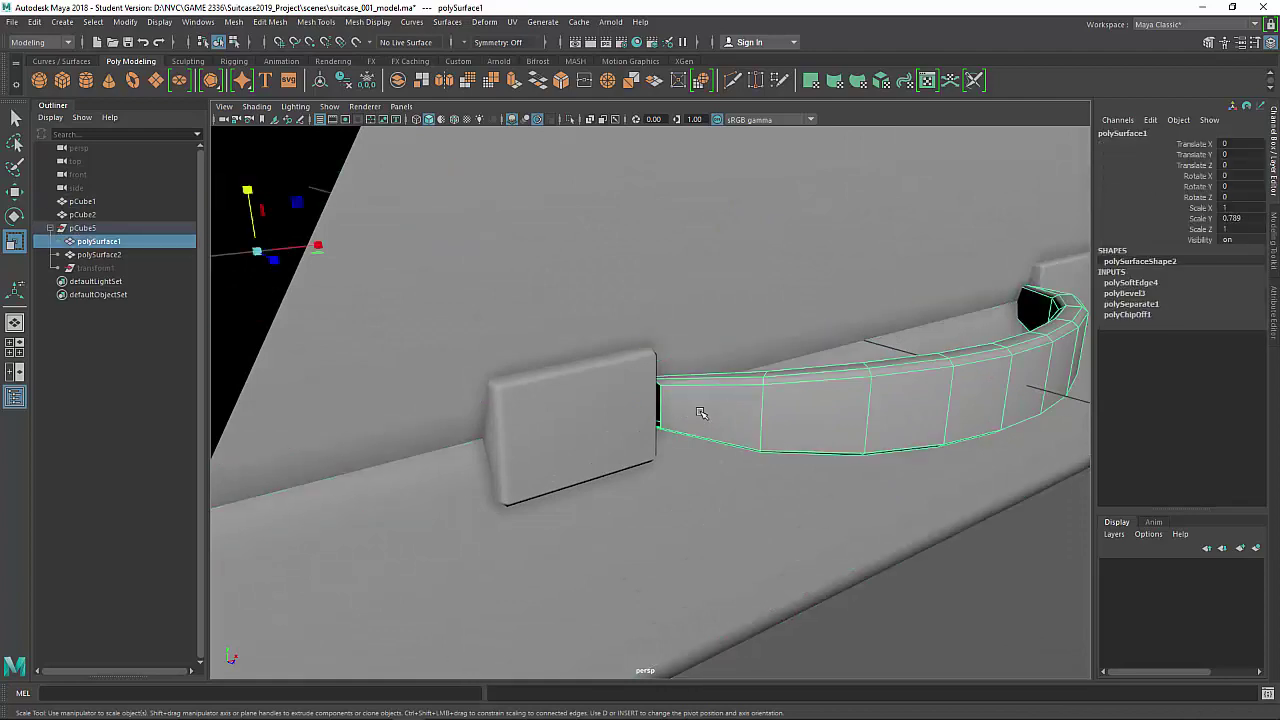
left_click_drag(697, 411, 672, 400, "alt")
right_click_drag(672, 400, 666, 411, "alt")
left_click_drag(666, 410, 654, 417, "alt")
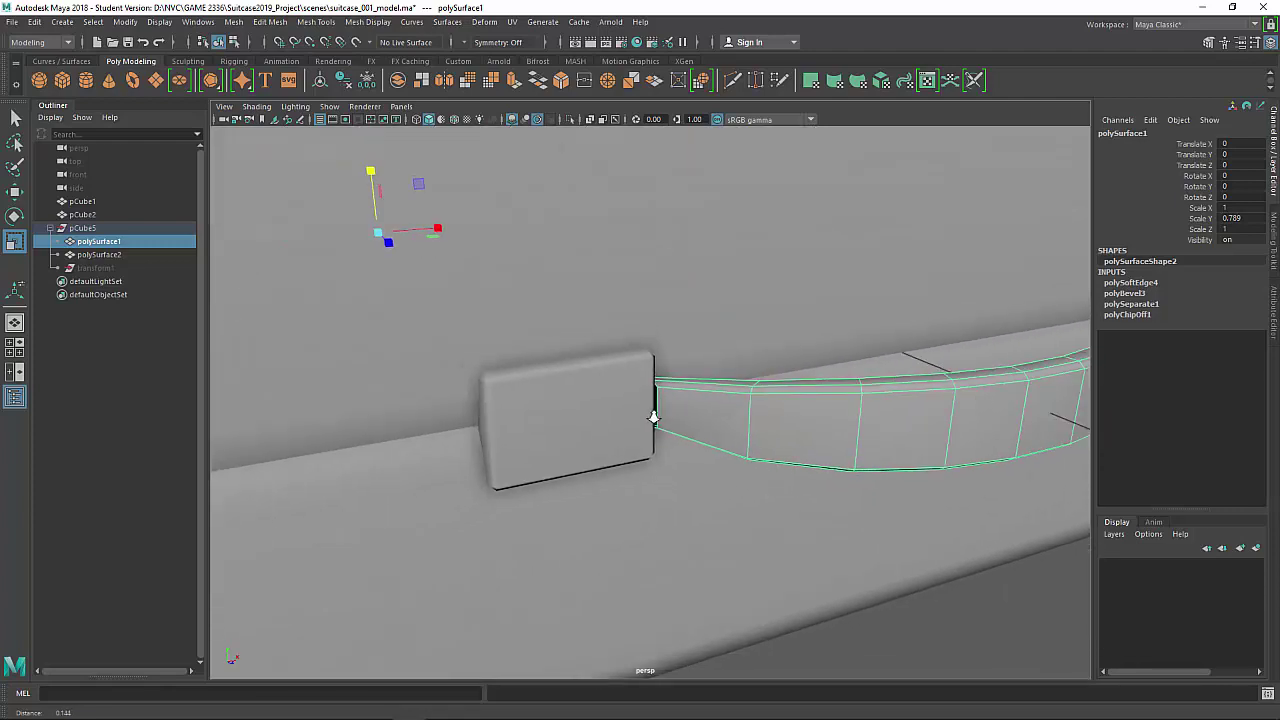
left_click(996, 620)
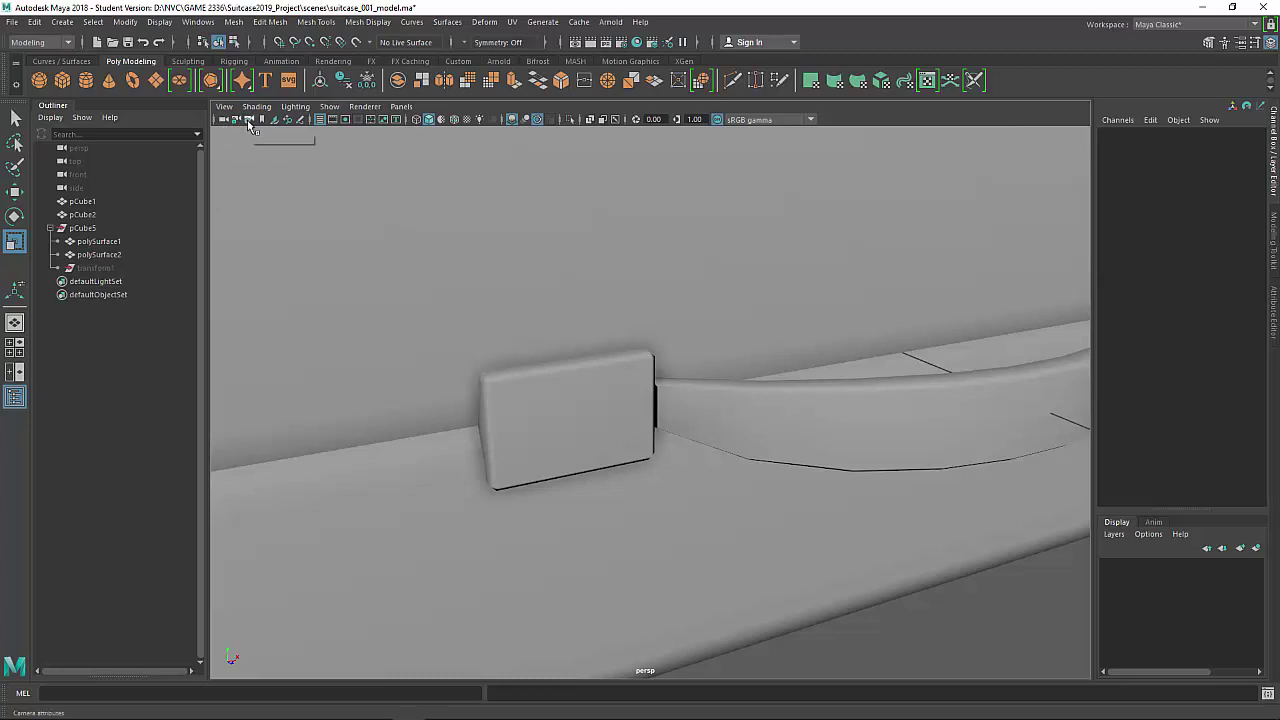
Set the perspective camera's Near Clip Plane to 0.010 in its camera attributes.
left_click(249, 121)
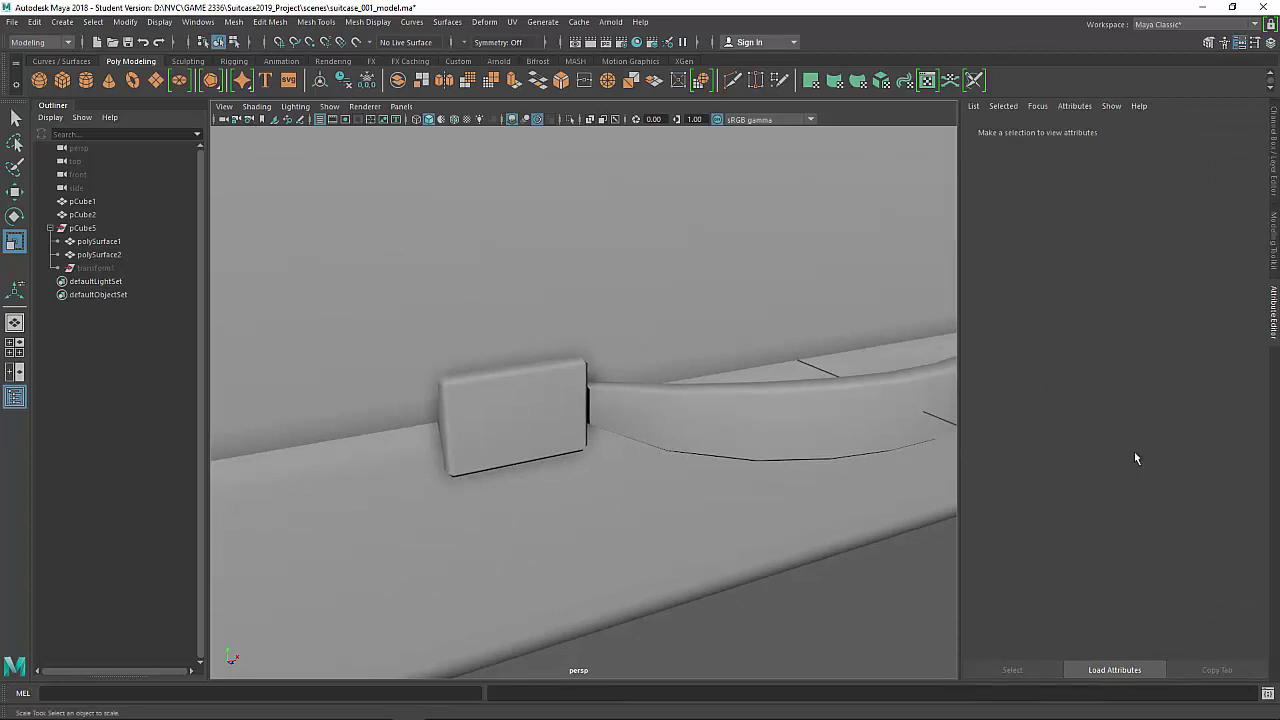
left_click(251, 120)
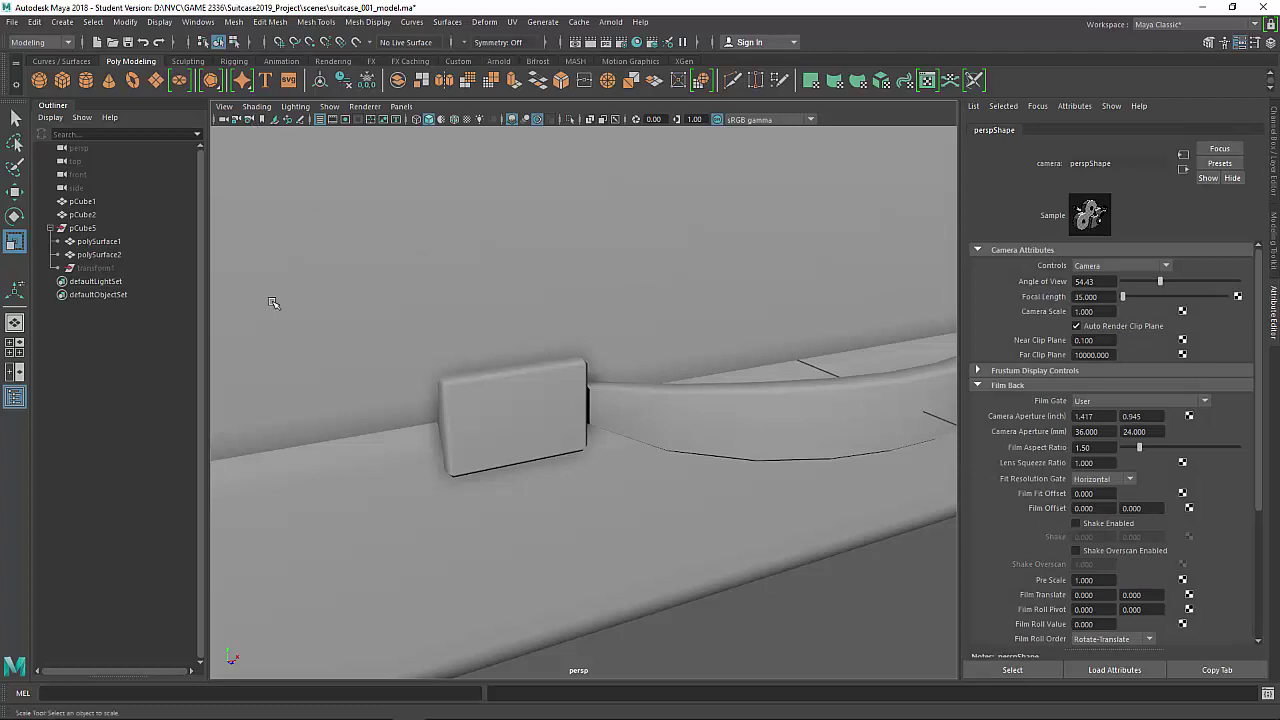
left_click(224, 121)
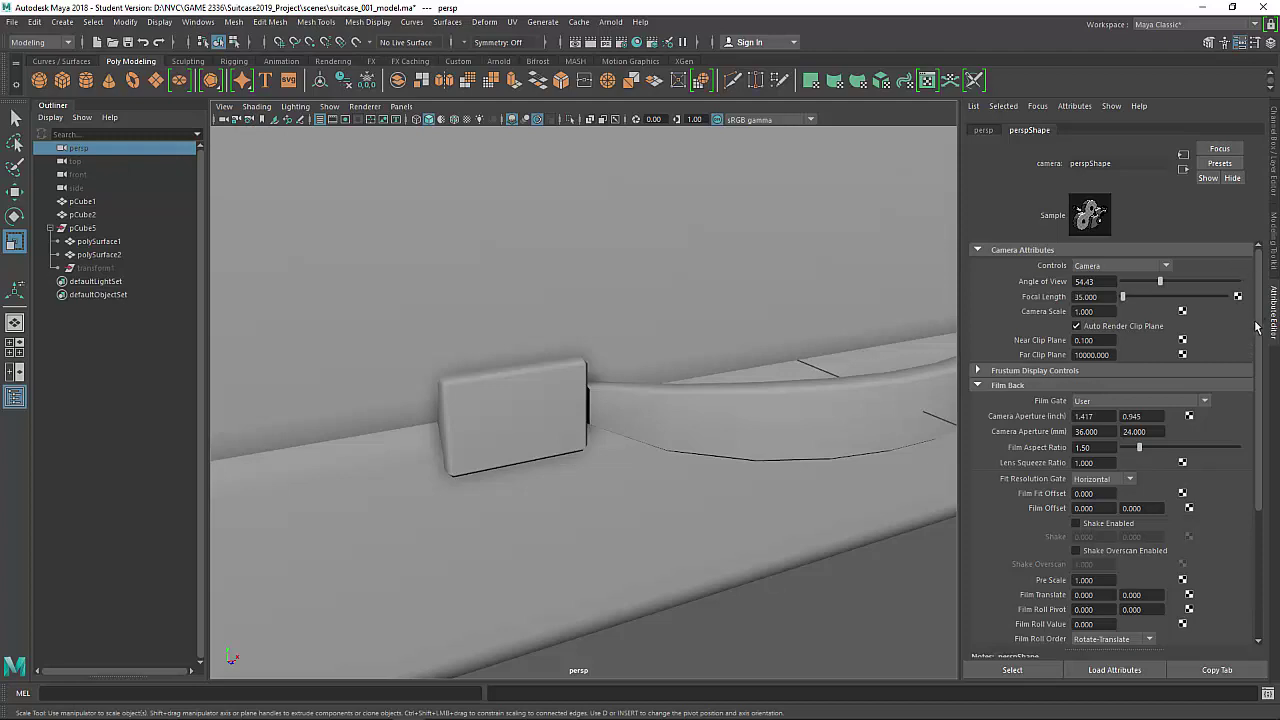
left_click(249, 121)
left_click(1078, 340)
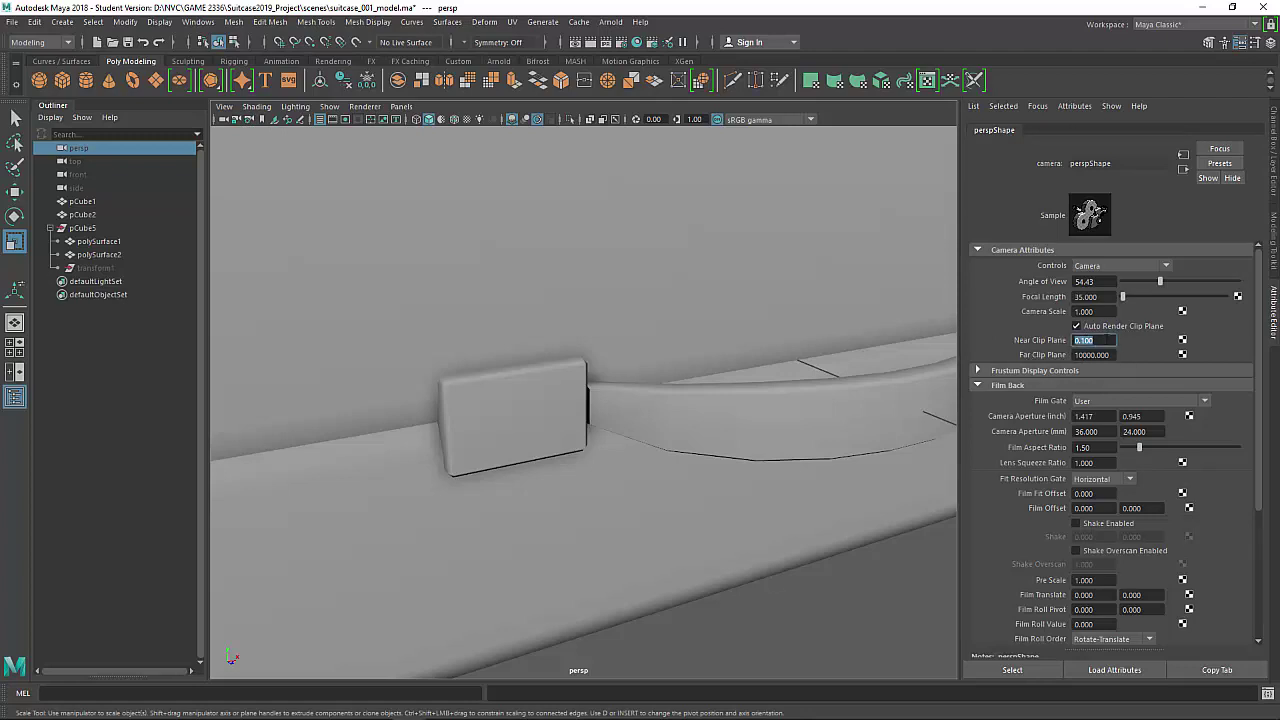
key("Tab")
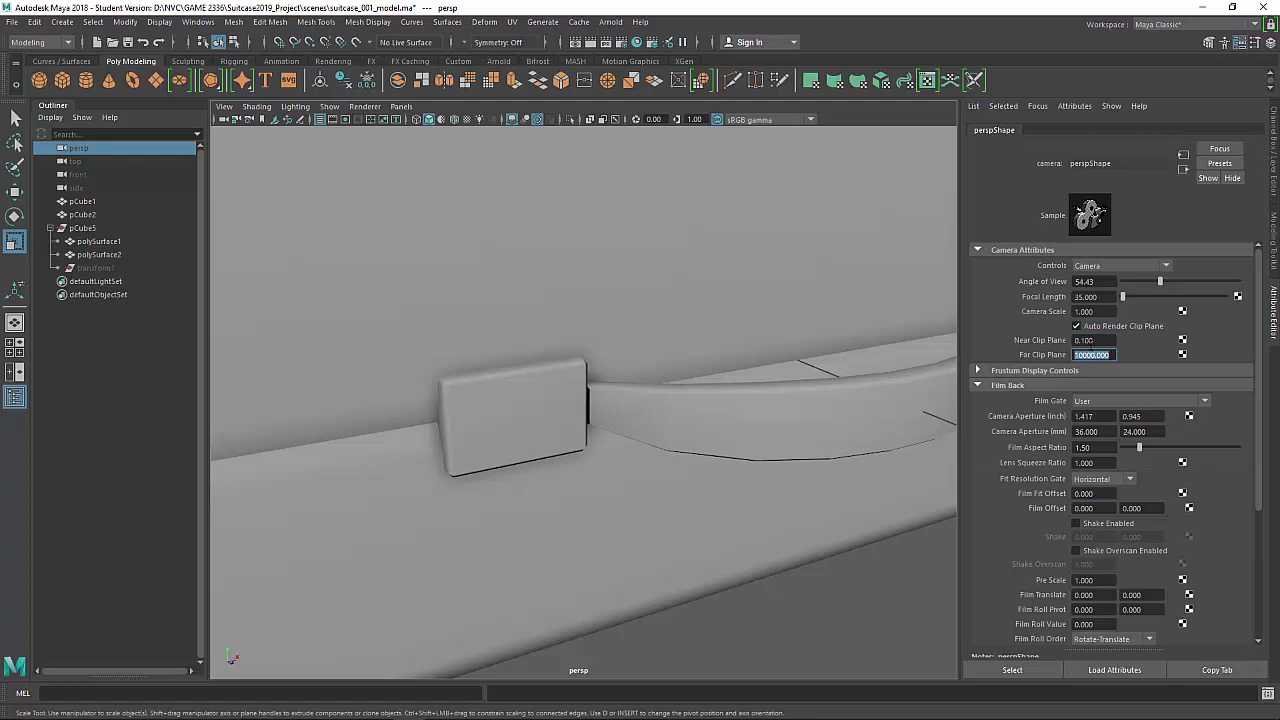
left_click(1088, 341)
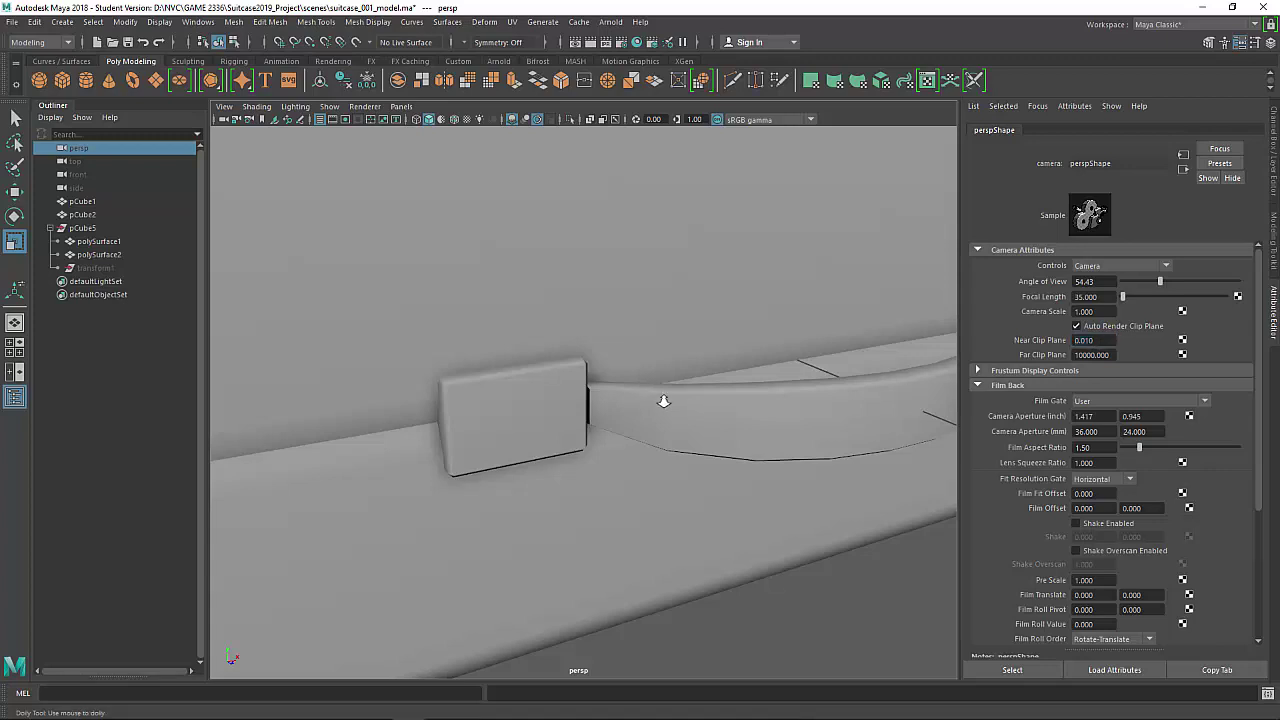
mouse_move(663, 403)
right_mouse_down("alt")
mouse_move(680, 403)
mouse_move(643, 405)
right_mouse_up("alt")
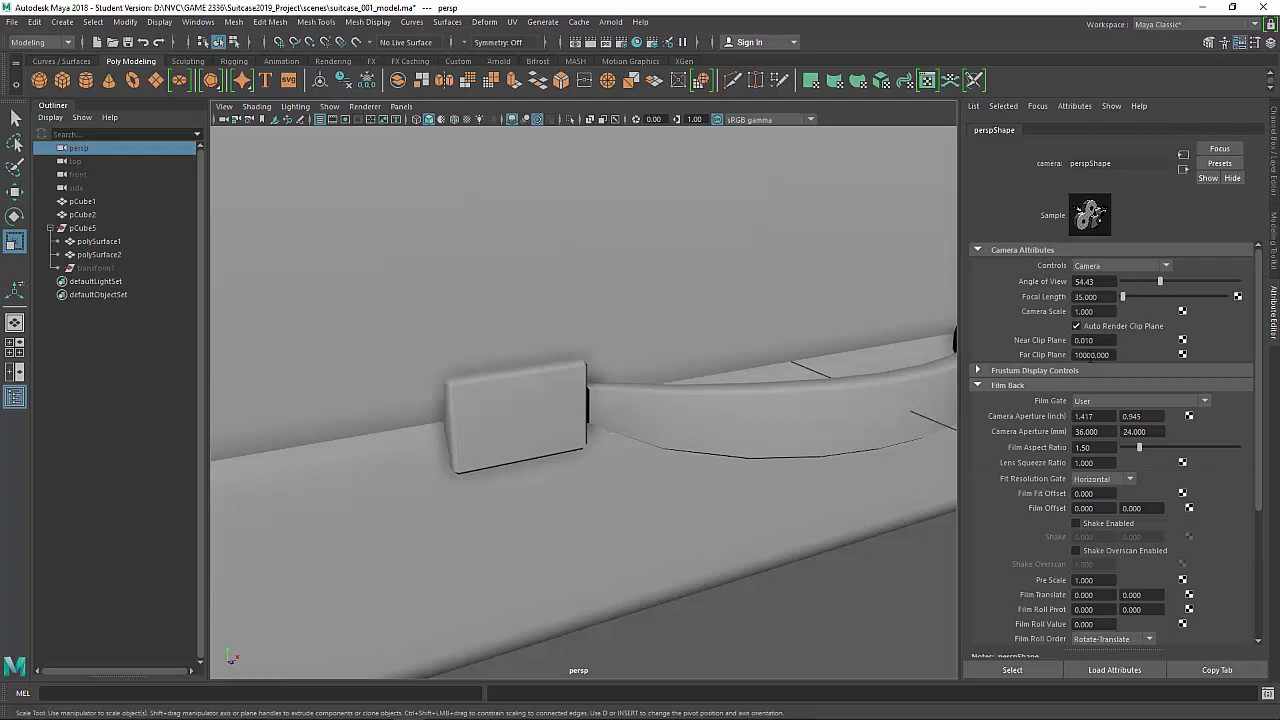
double_click(1092, 355)
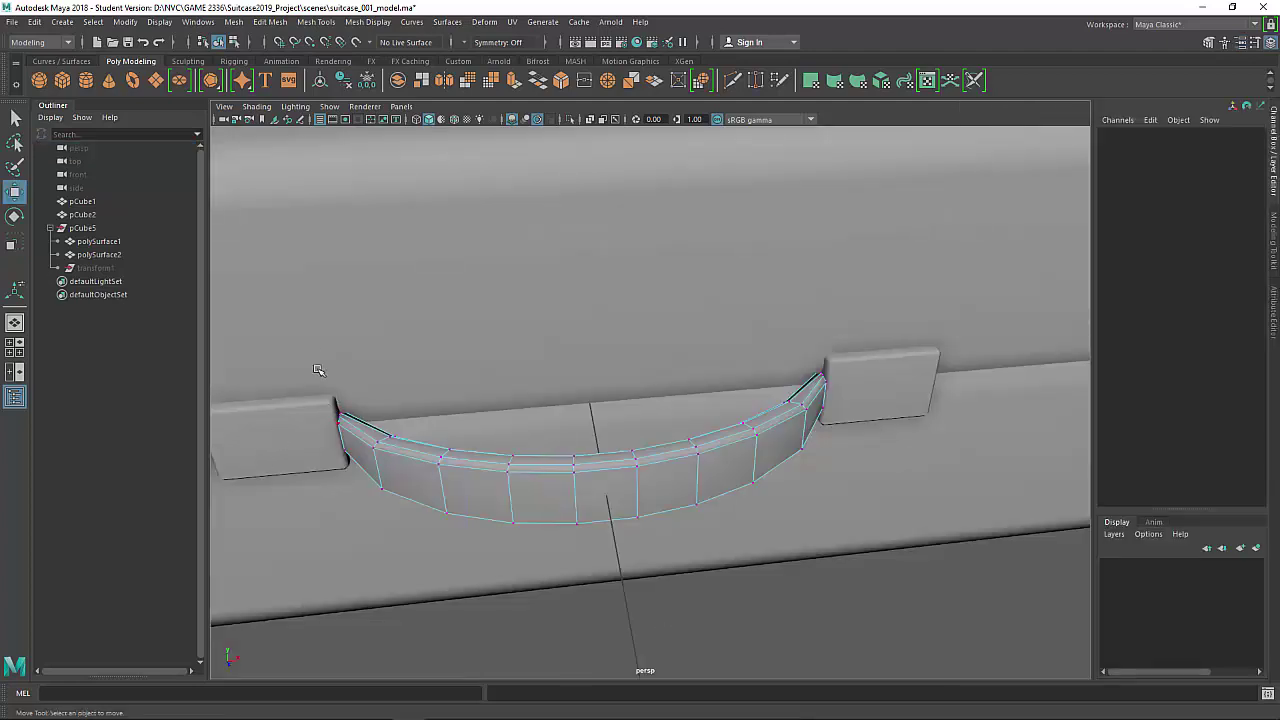
Select the vertices at both ends of the handle and move them forward along Z by about 0.18 cm.
left_click_drag(300, 325, 360, 575)
left_click_drag(360, 575, 755, 415, "alt")
left_click_drag(775, 367, 685, 572, "shift")
left_click_drag(600, 565, 920, 346, "alt")
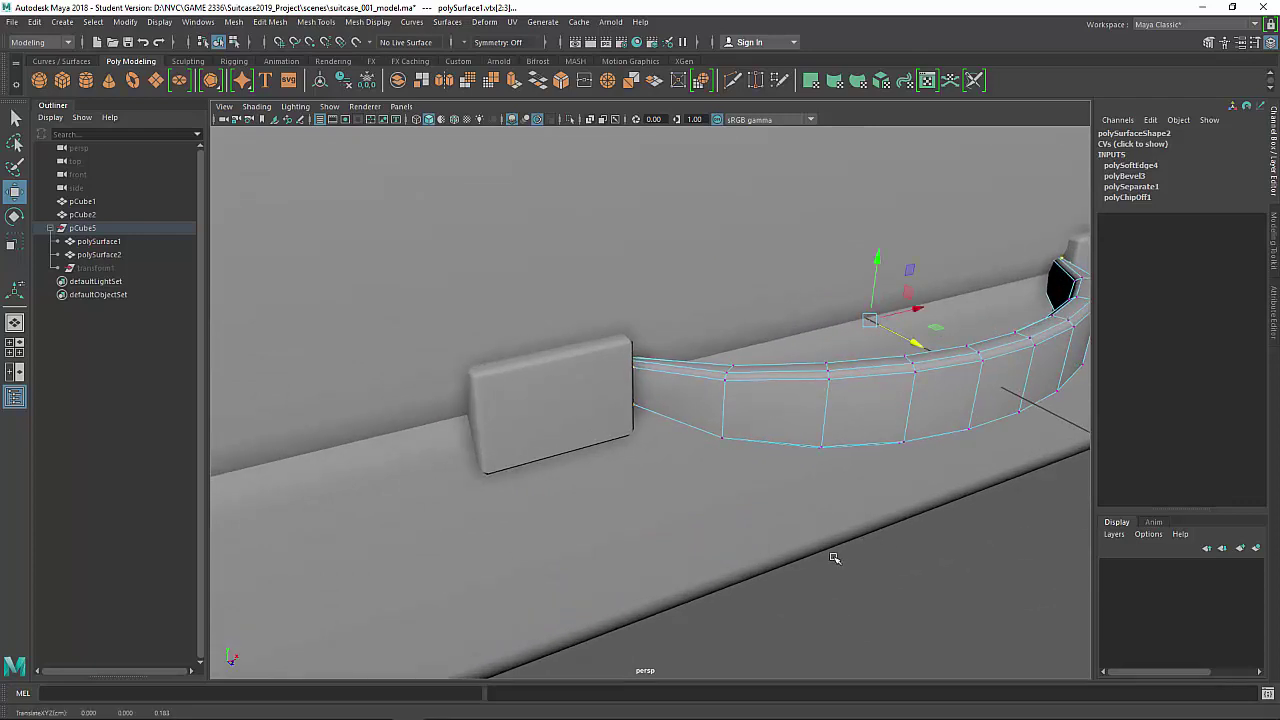
Select all of the handle's vertices between its two ends and move them along Z toward the suitcase by about 0.2 cm.
left_click_drag(834, 551, 870, 548, "alt")
right_click_drag(870, 548, 806, 534, "alt")
left_click_drag(806, 534, 766, 577, "alt")
middle_click_drag(766, 577, 834, 536, "alt")
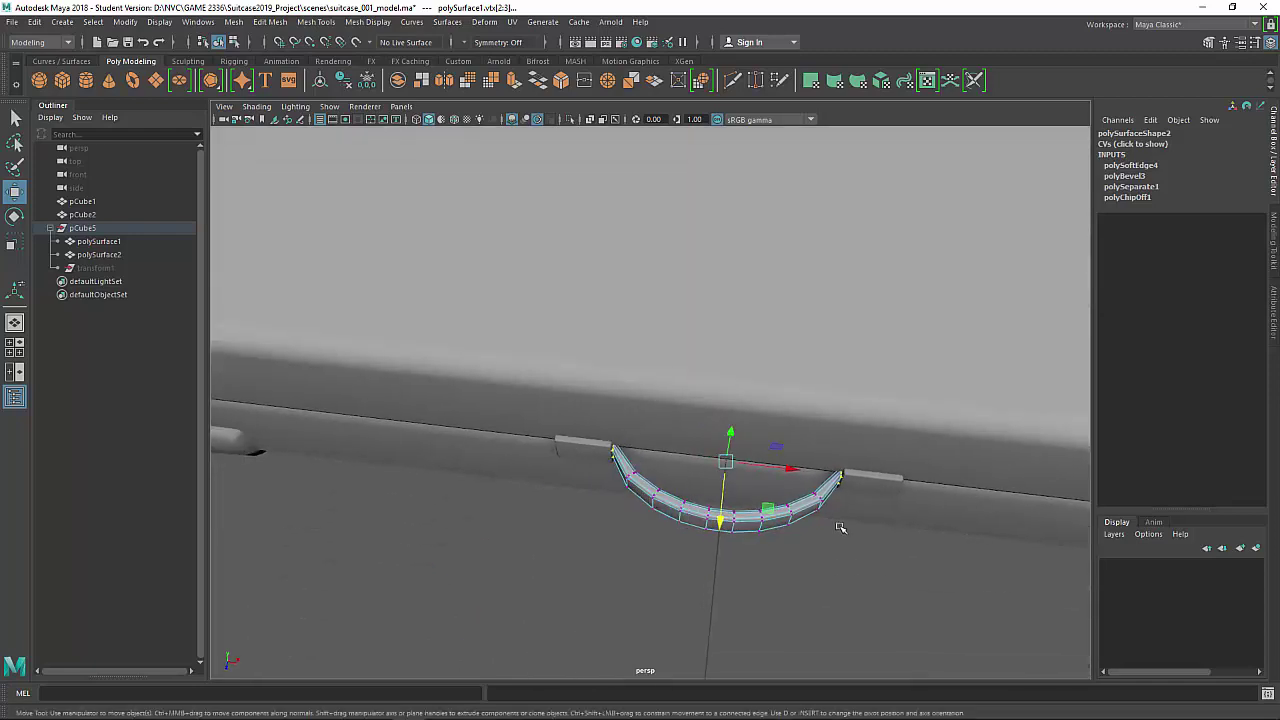
mouse_move(835, 524)
left_mouse_down("alt")
mouse_move(848, 539)
mouse_move(820, 514)
left_mouse_up("alt")
right_click_drag(820, 514, 817, 523, "alt")
middle_click_drag(817, 523, 803, 508, "alt")
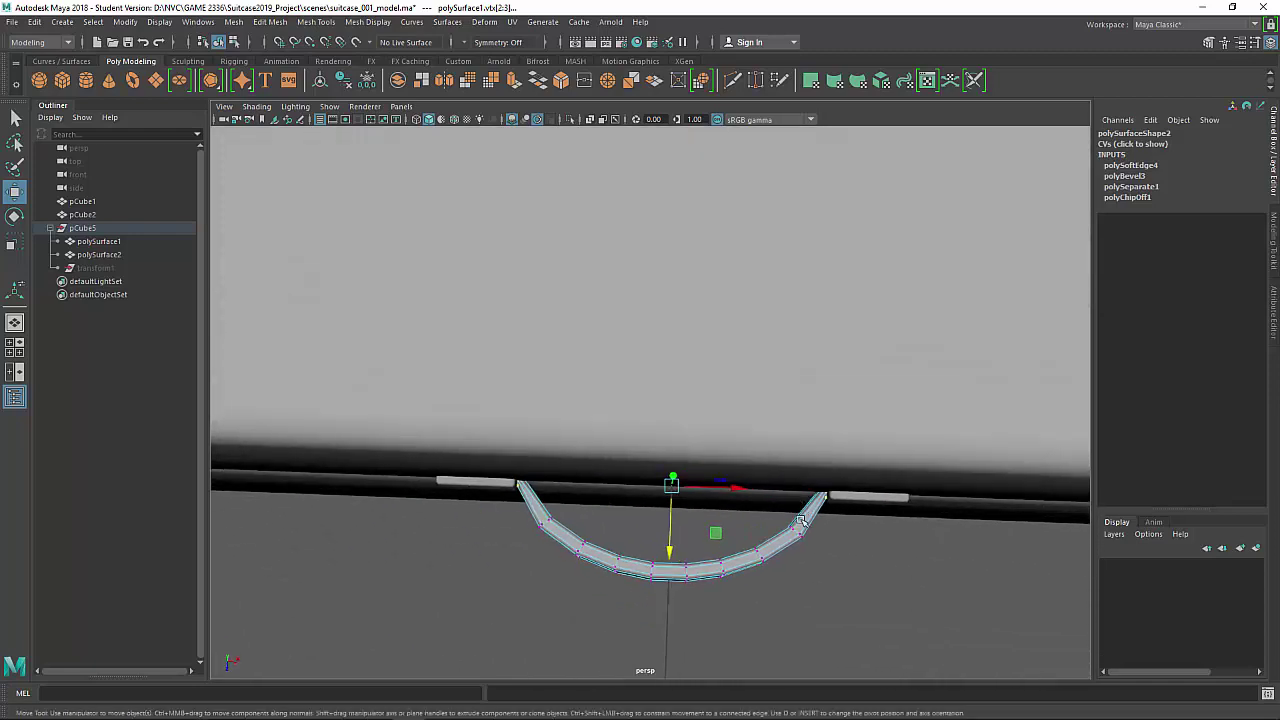
left_click_drag(814, 508, 511, 602)
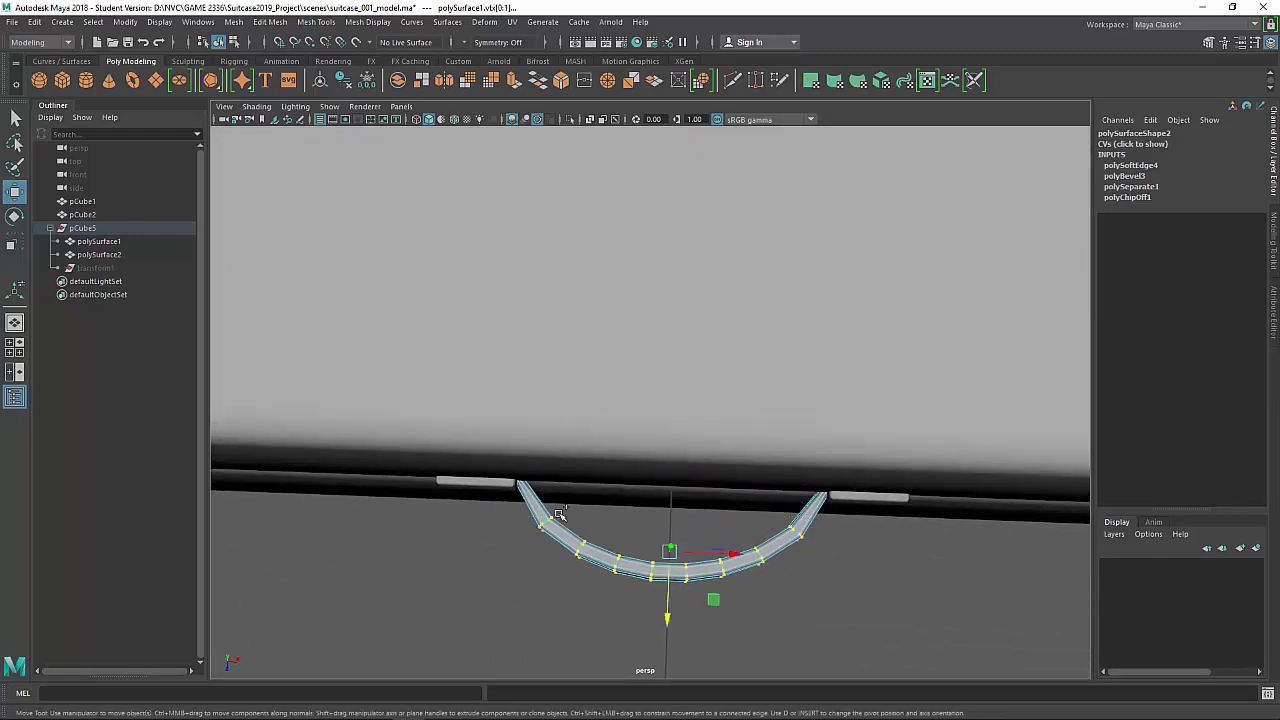
left_click_drag(567, 498, 530, 553)
left_click_drag(665, 613, 669, 606)
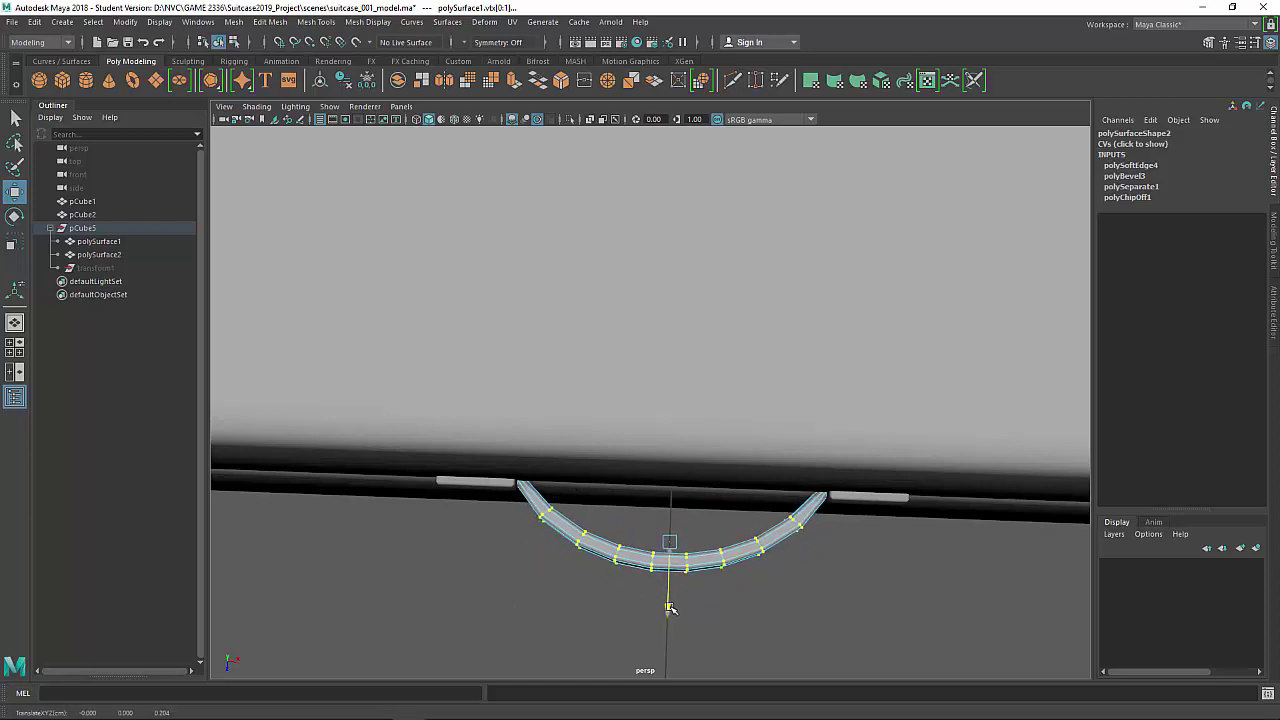
Return the handle to object mode, clear the selection and check the reshaped handle.
left_click(903, 563)
left_click_drag(763, 590, 657, 471, "alt")
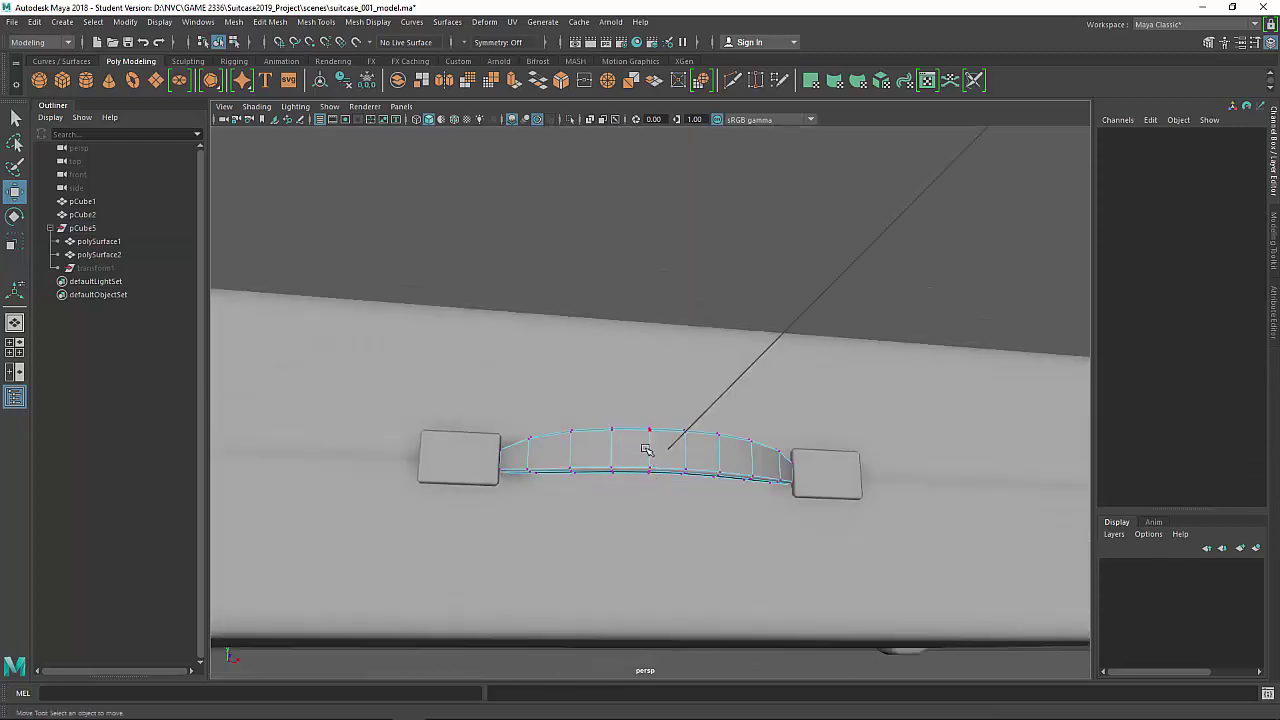
right_click(651, 443)
right_click_drag(651, 445, 738, 220)
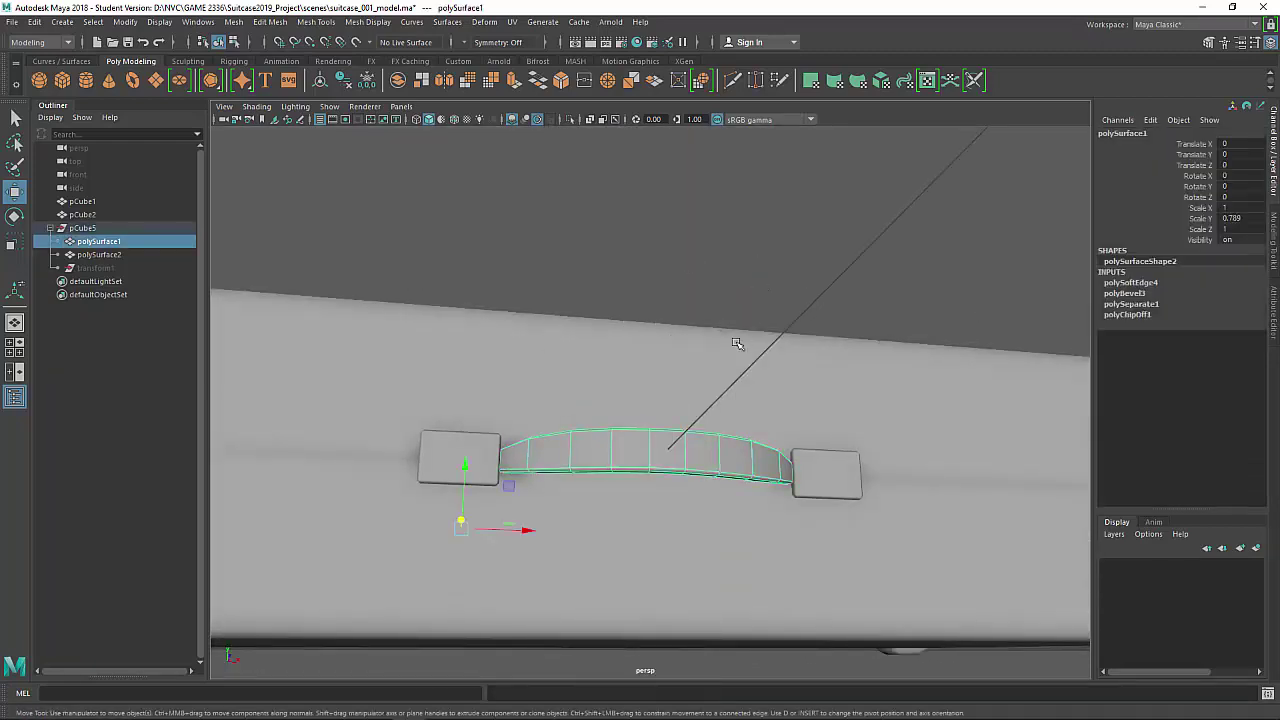
left_click(750, 283)
left_click_drag(760, 406, 709, 459, "alt")
left_click_drag(720, 443, 823, 422, "alt")
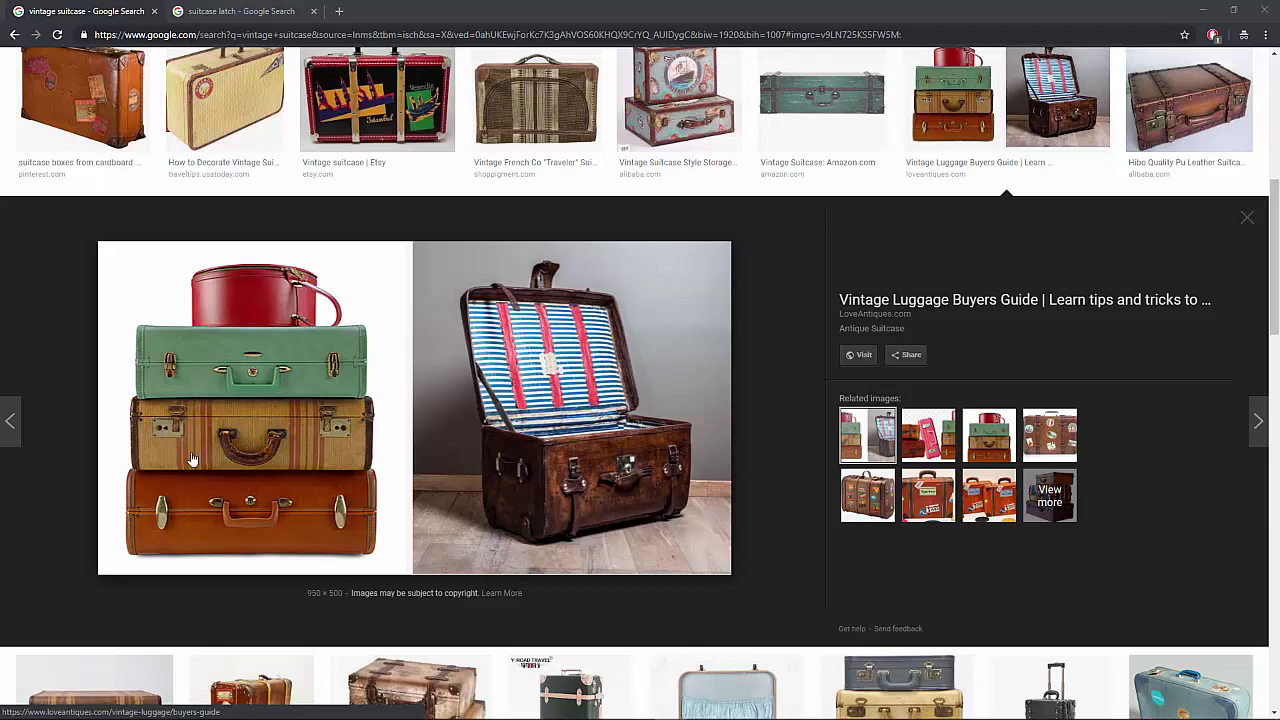
Switch to the browser and examine the gold and silver toggle latch pictures in the suitcase latch image results.
scroll(203, 483, "up", 3)
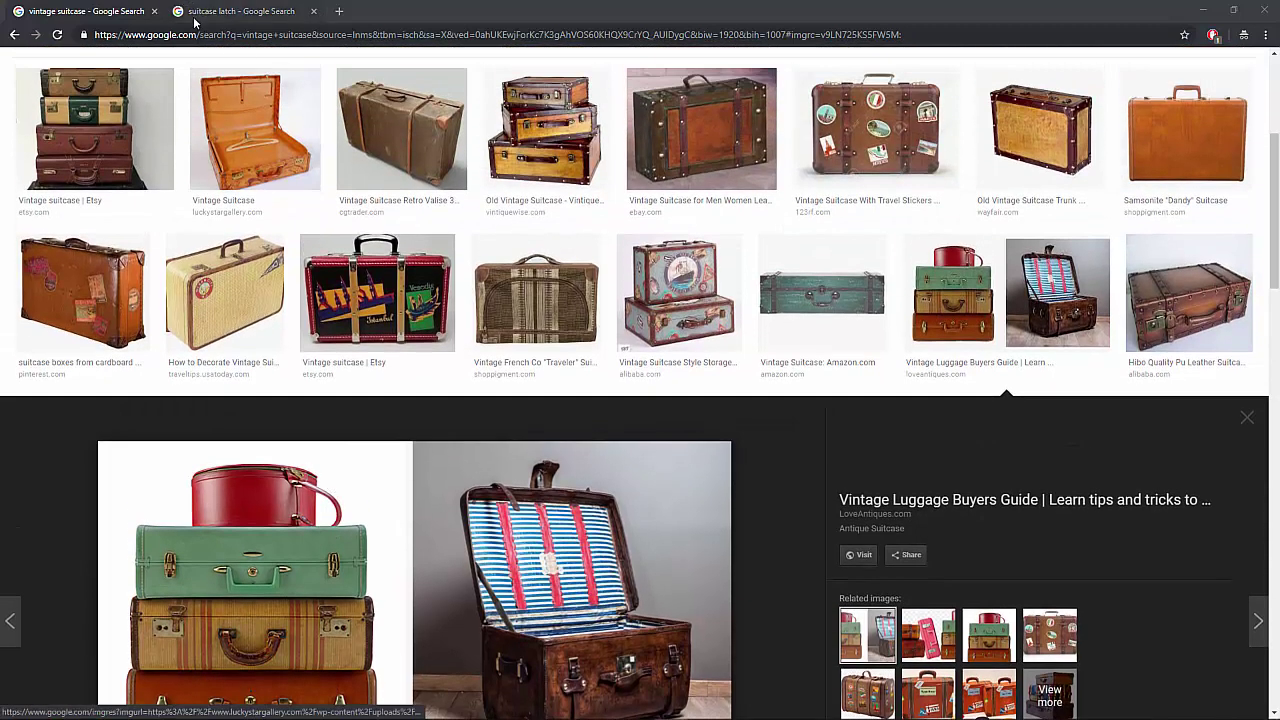
left_click(198, 18)
scroll(372, 426, "down", 2)
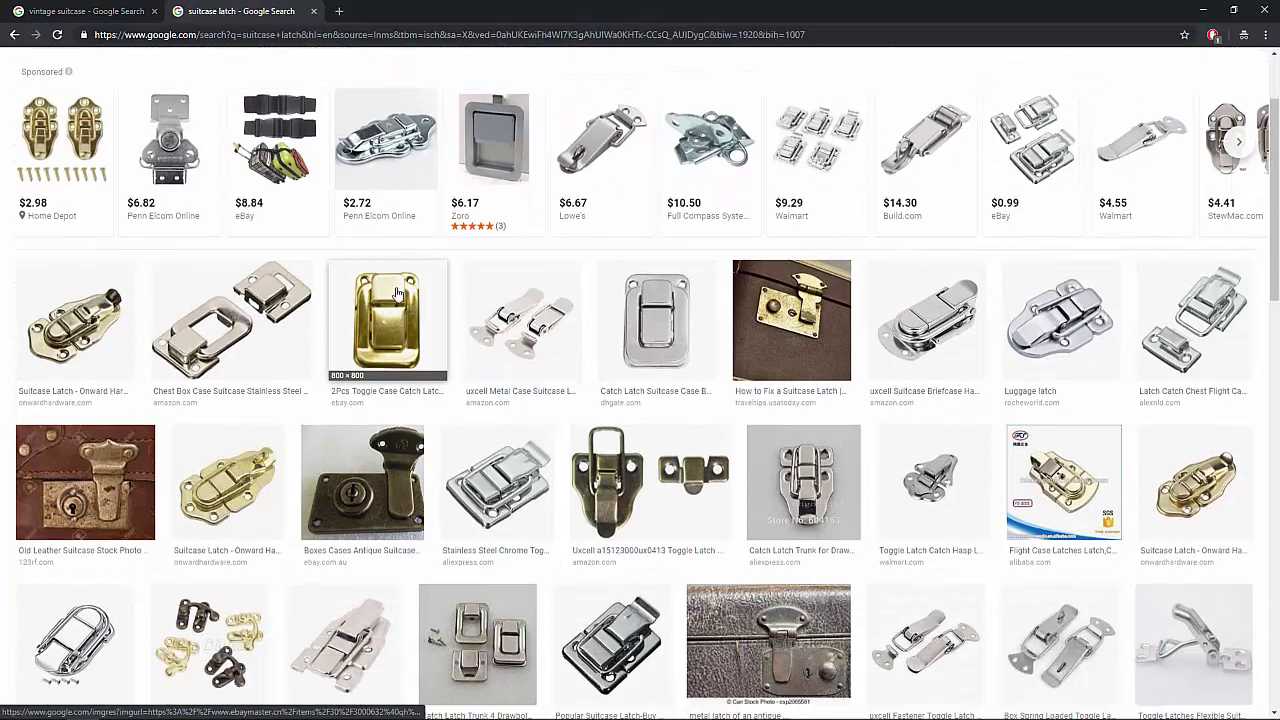
left_click(397, 293)
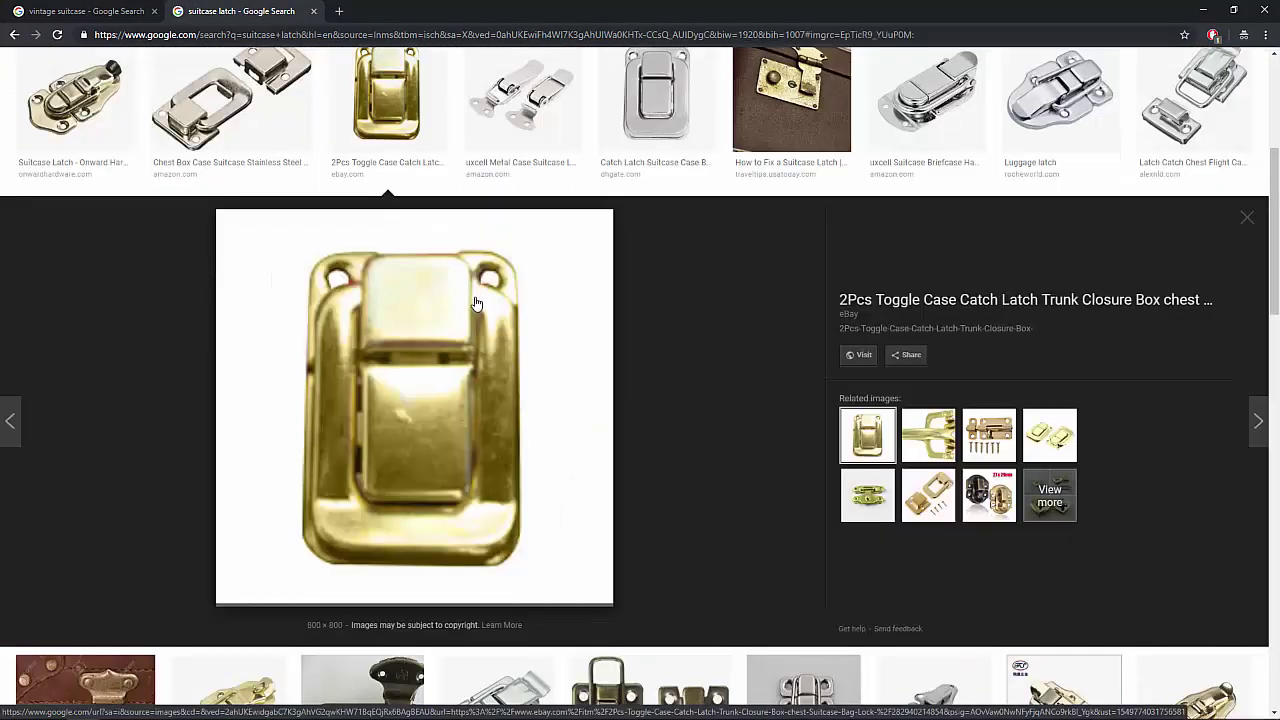
left_click(664, 104)
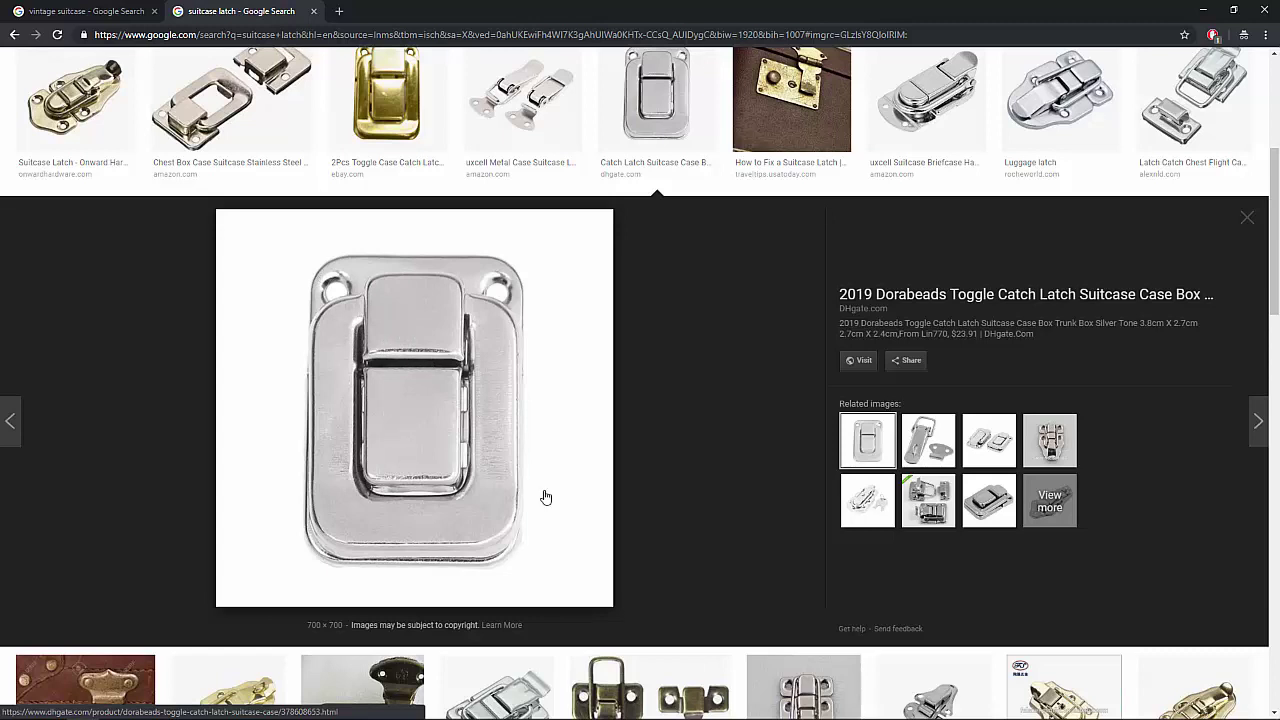
left_click(412, 327)
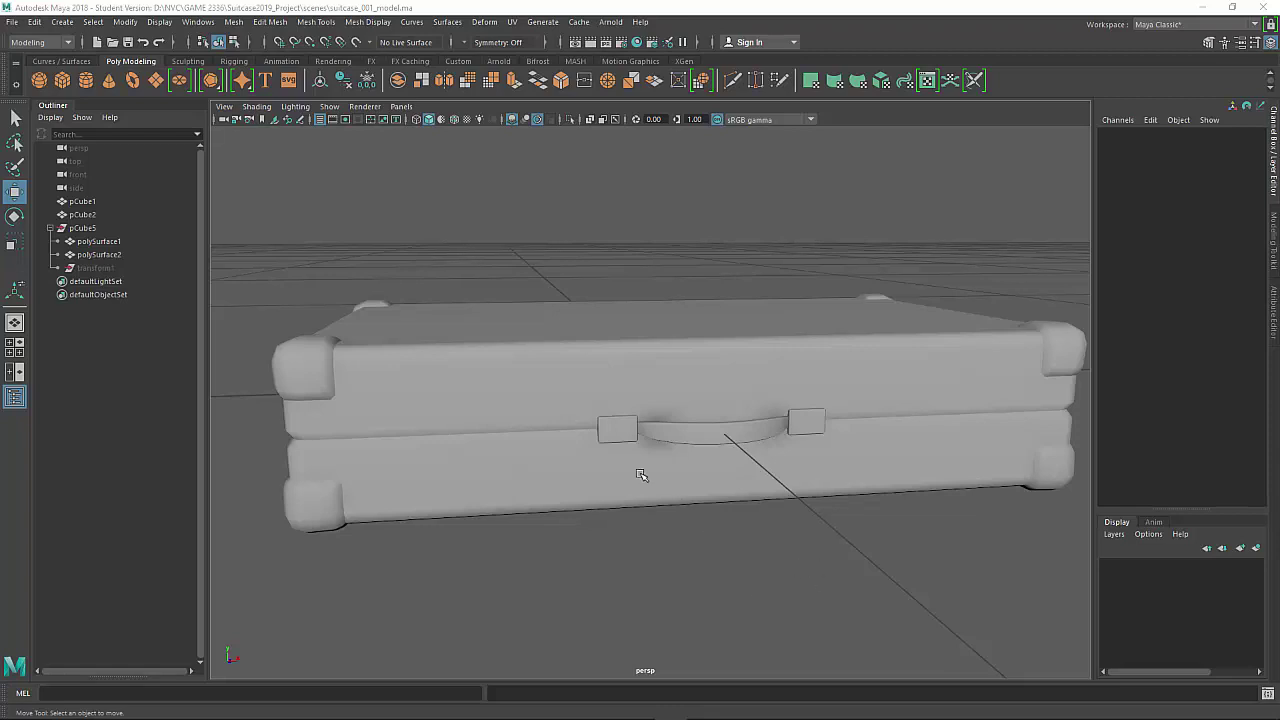
Back in Maya, create a polygon cube and scale it uniformly to 0.234.
left_click(601, 424)
left_click(675, 540)
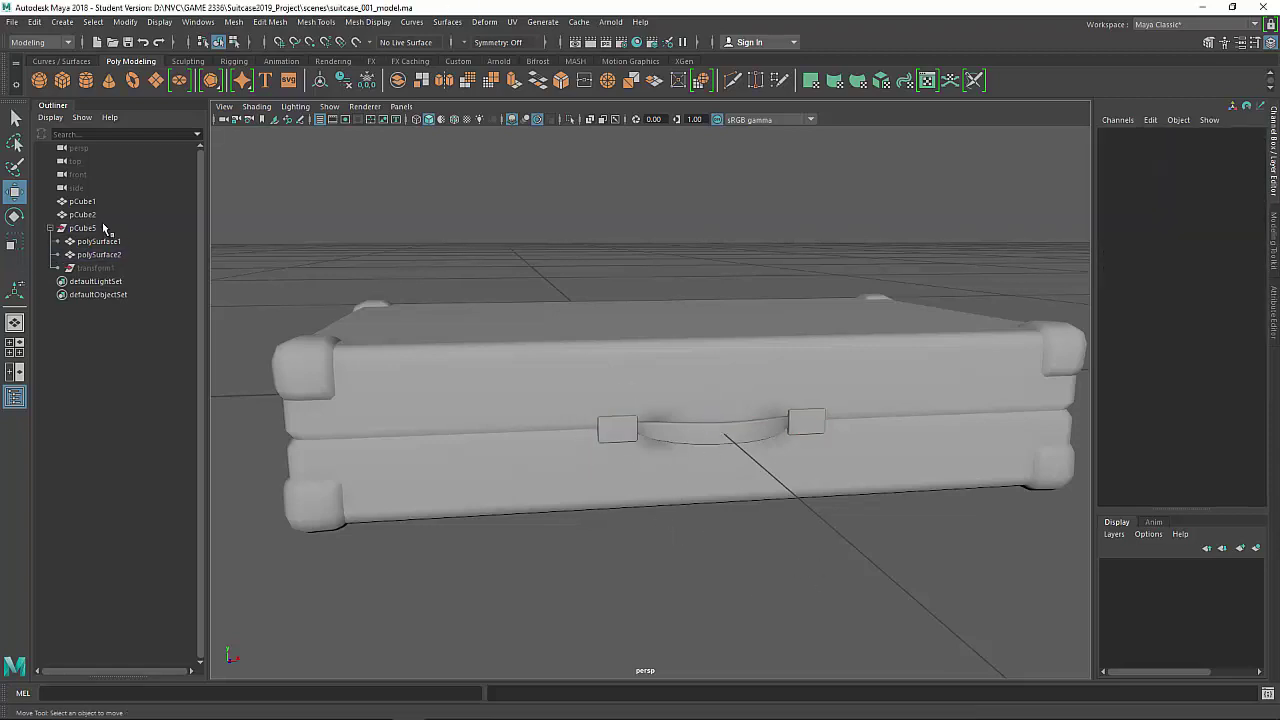
left_click(62, 80)
right_click_drag(780, 396, 609, 323, "alt")
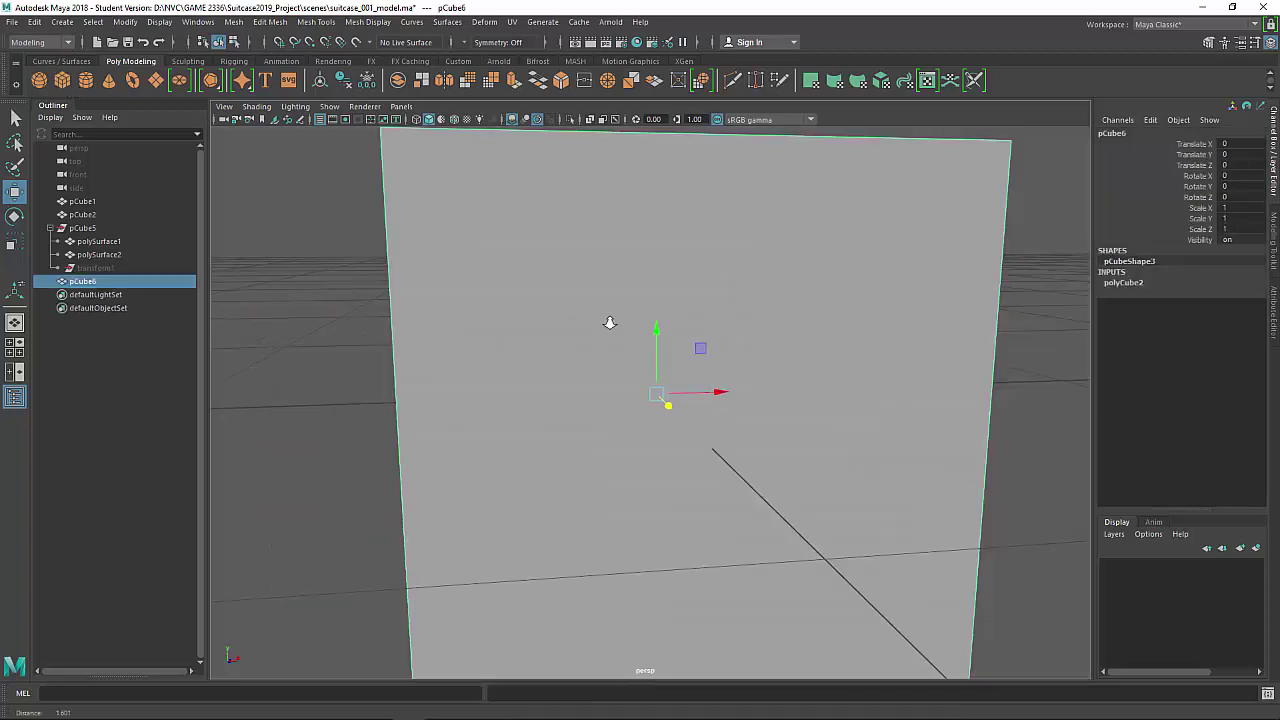
left_click_drag(609, 323, 443, 437, "alt")
key("r")
key("w")
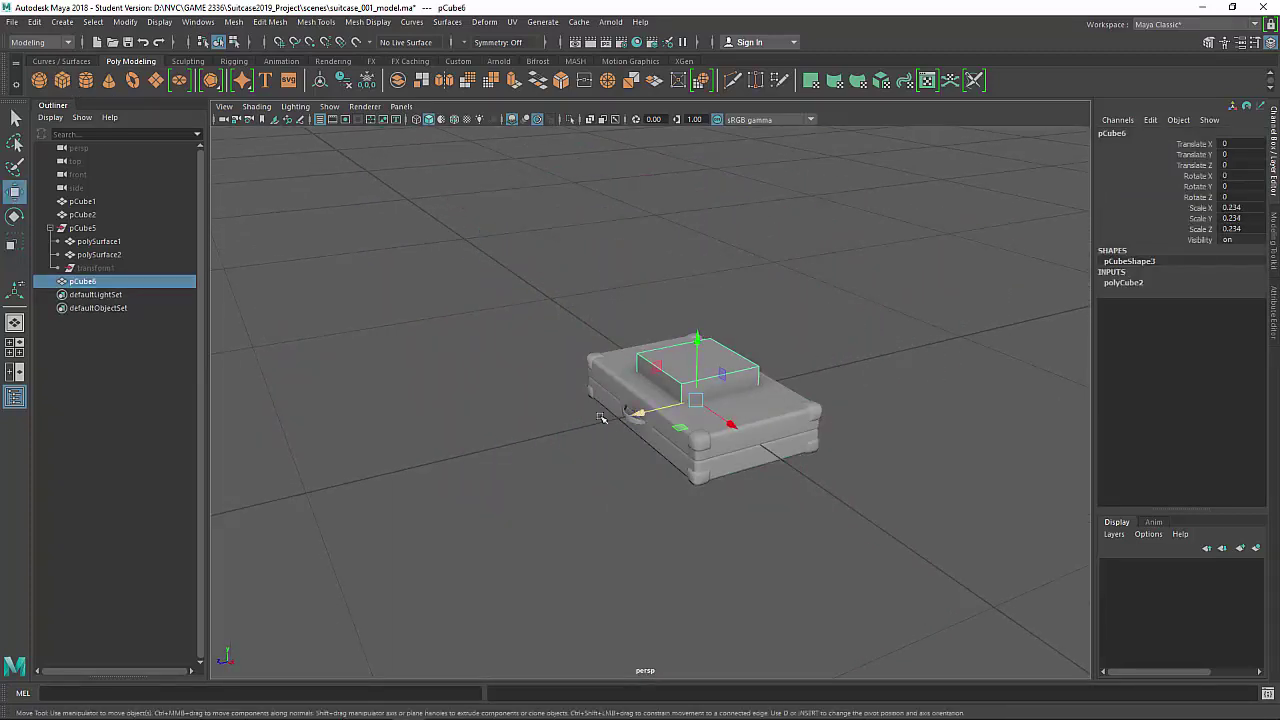
Move the cube out in front of the suitcase to Z 0.366 and scale it uniformly to 0.068.
left_click_drag(601, 418, 502, 433)
key("r")
key("w")
scroll(582, 453, "up", 6)
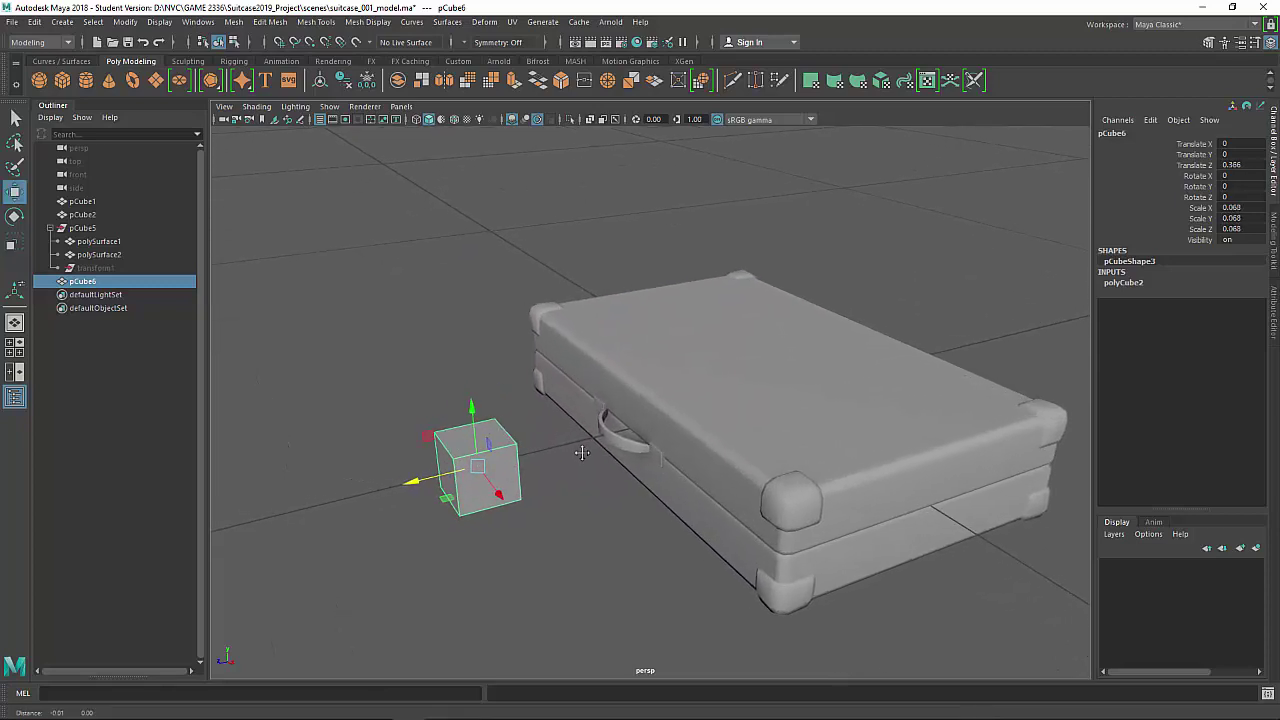
left_click_drag(582, 453, 820, 496, "alt")
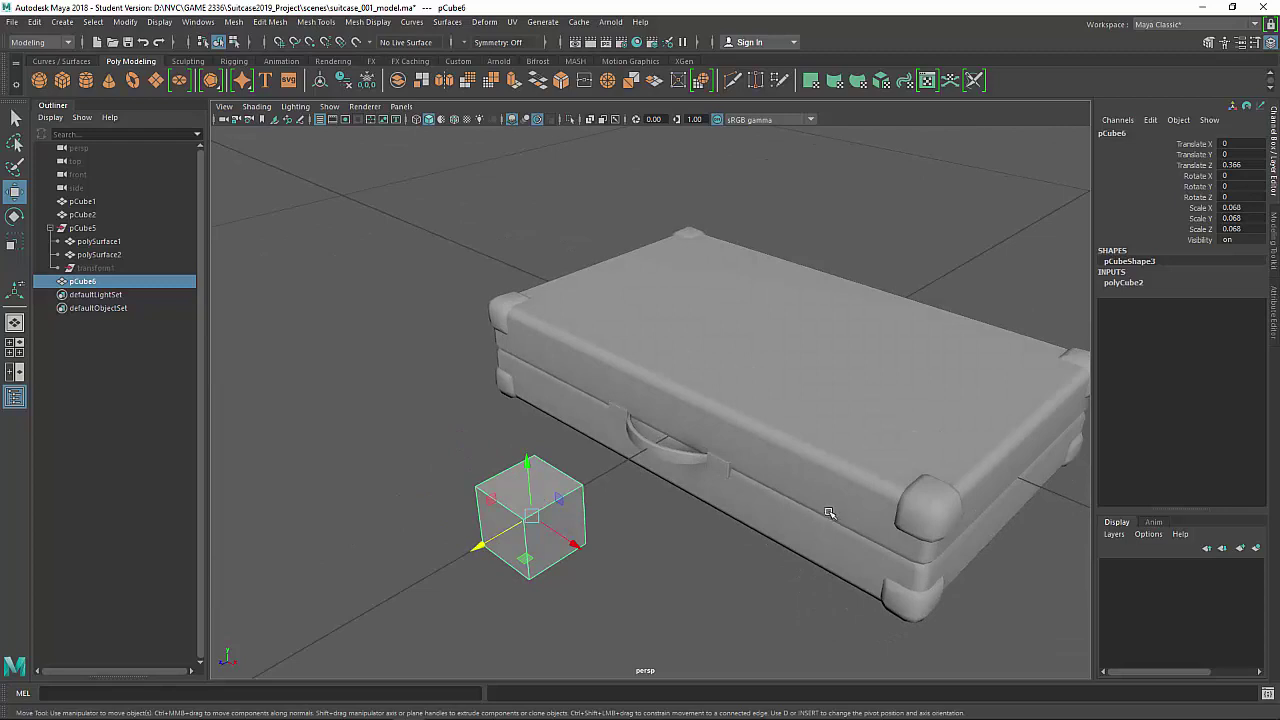
left_click_drag(620, 520, 482, 521, "alt")
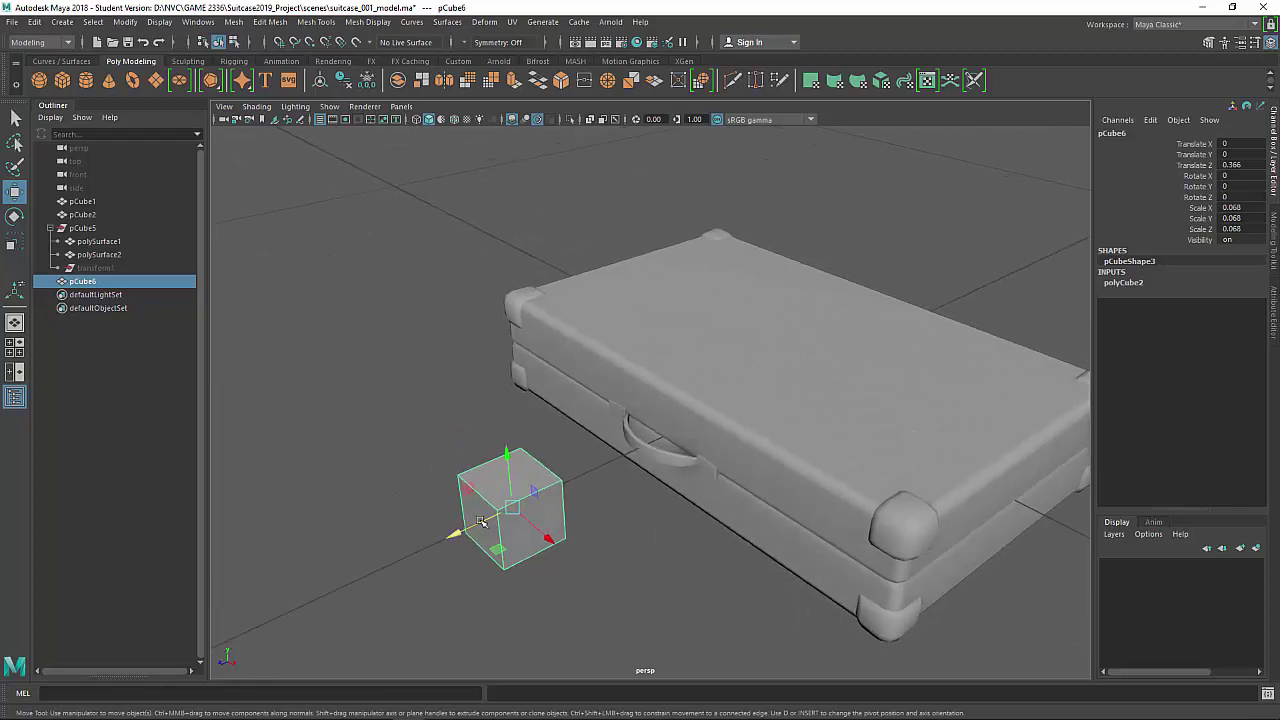
Snap the cube's pivot along Z to its back face, the side toward the suitcase.
key("d")
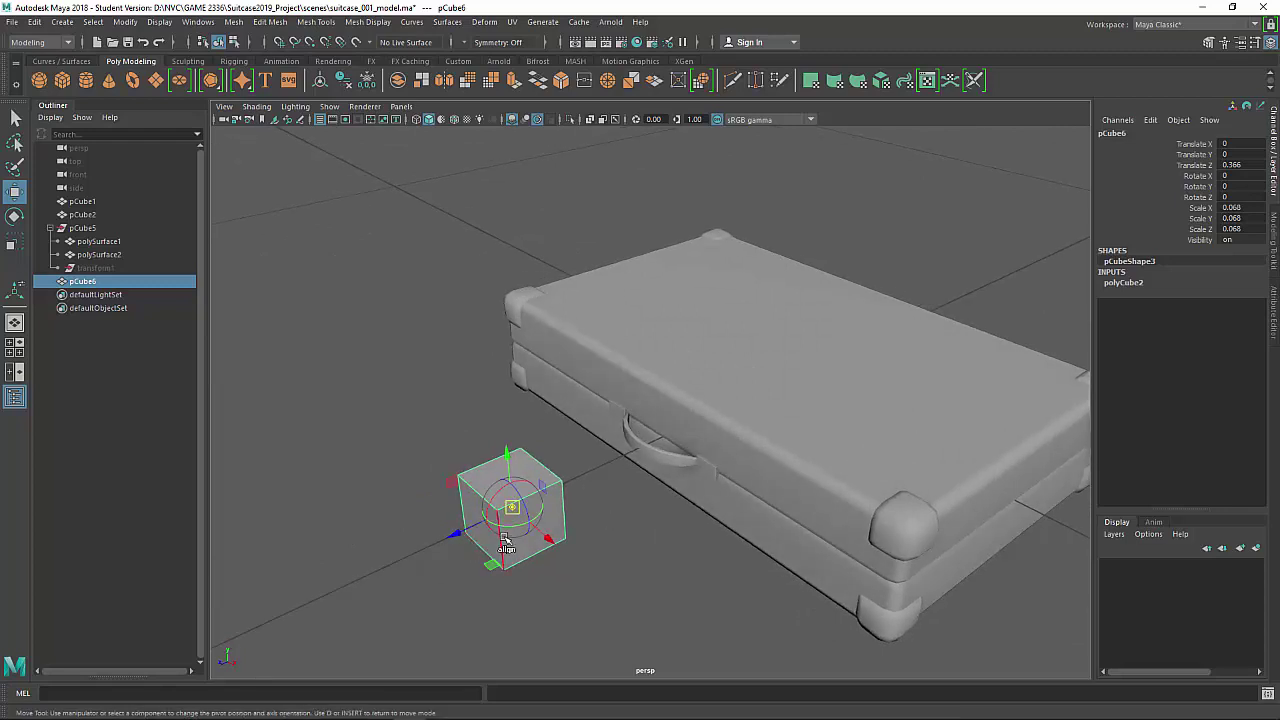
left_click(453, 537)
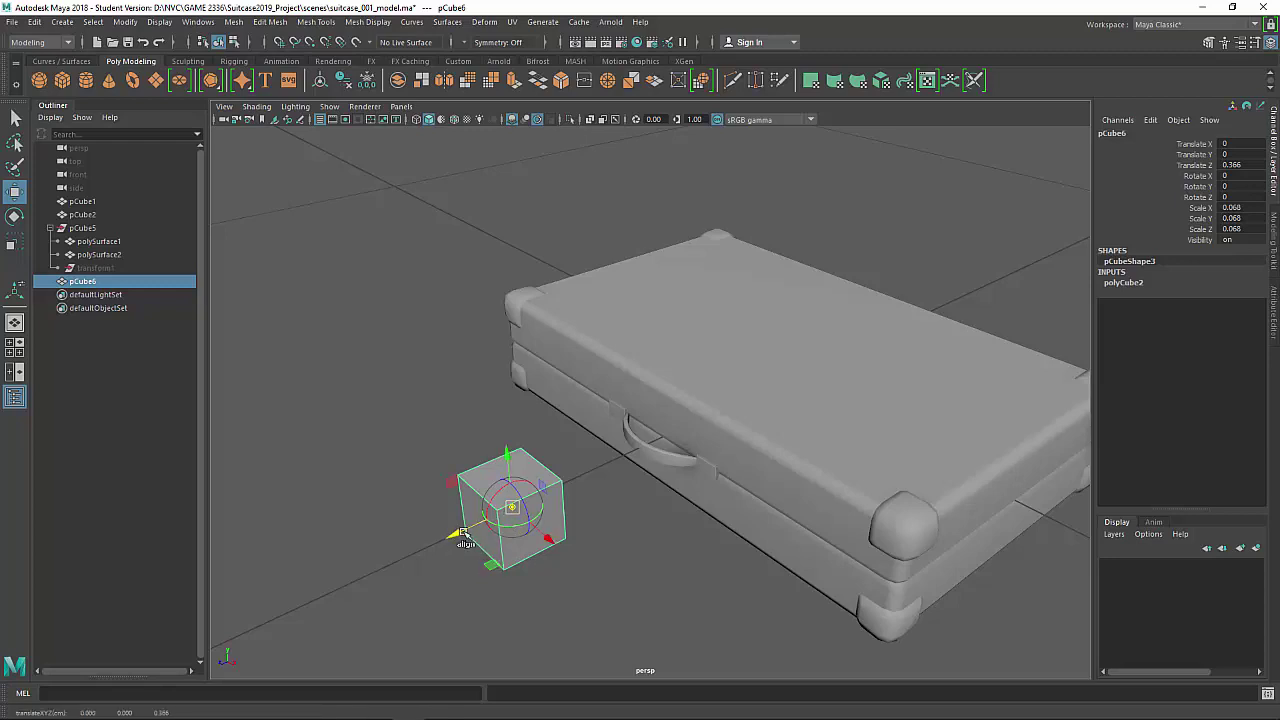
key("v")
left_click_drag(455, 537, 511, 461)
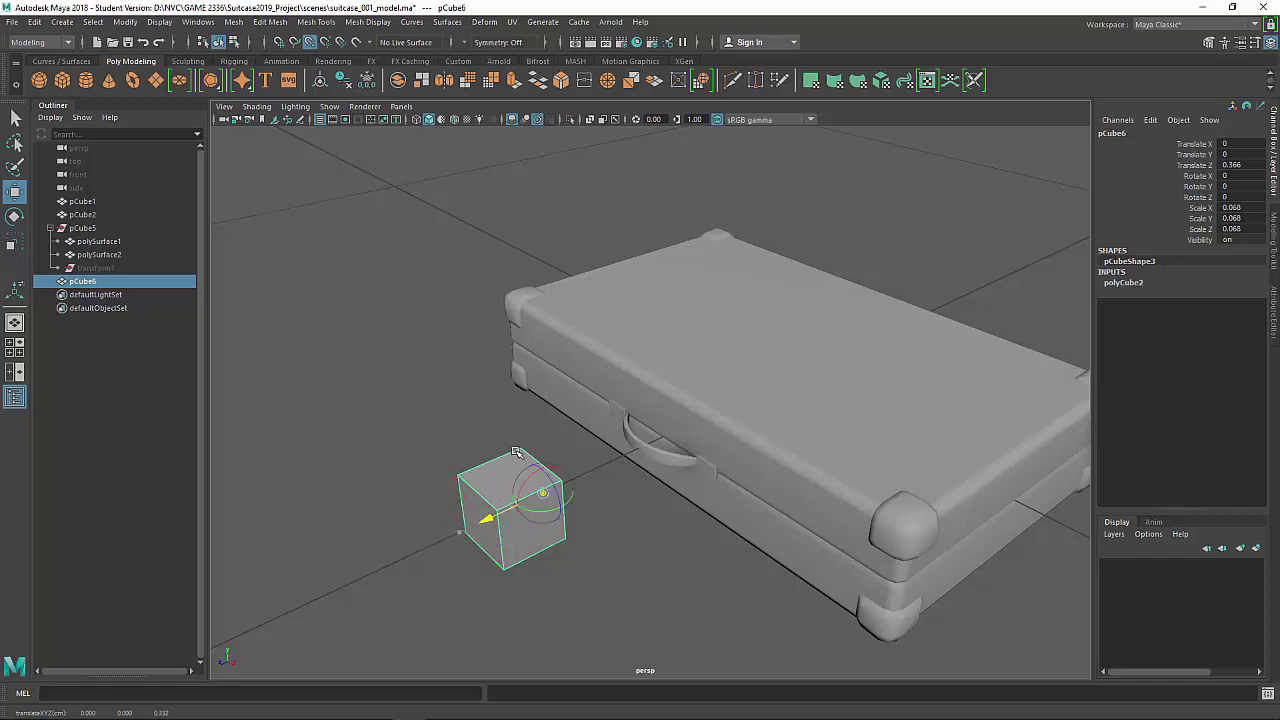
key("d")
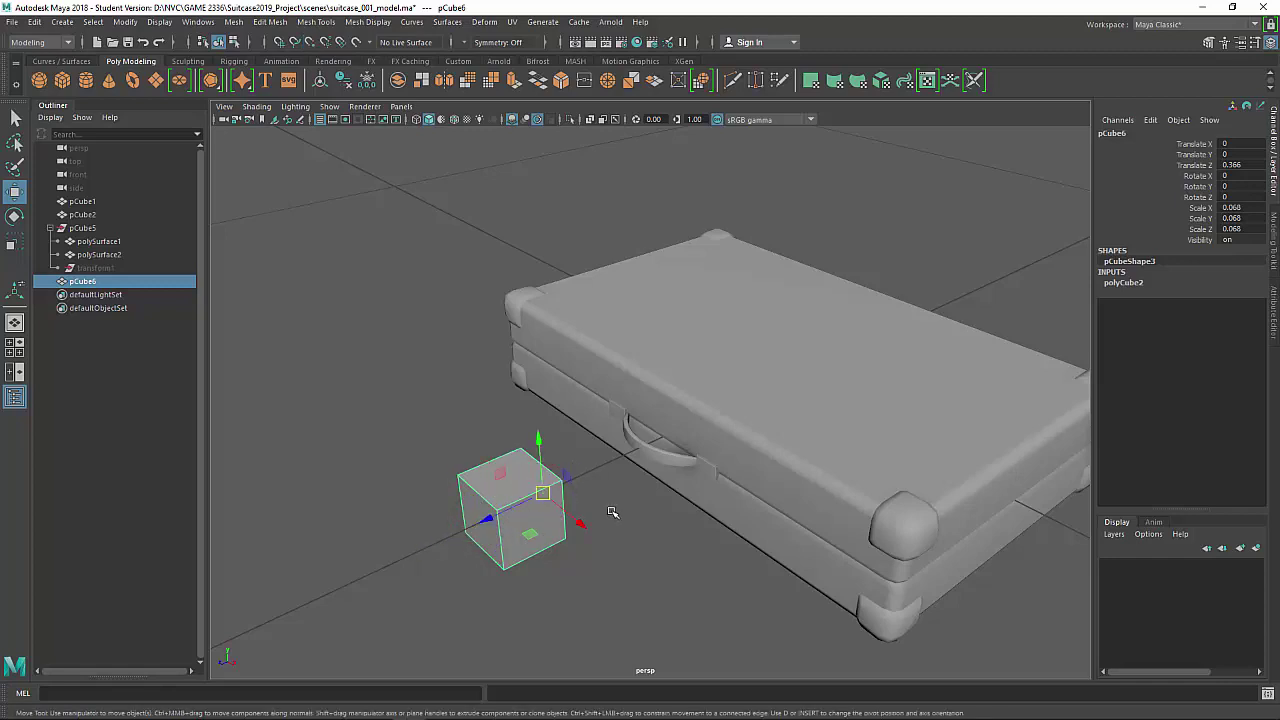
Move the cube against the suitcase front, beside the handle mount, at X 0.165 and Z 0.216.
left_click_drag(560, 518, 870, 516, "alt")
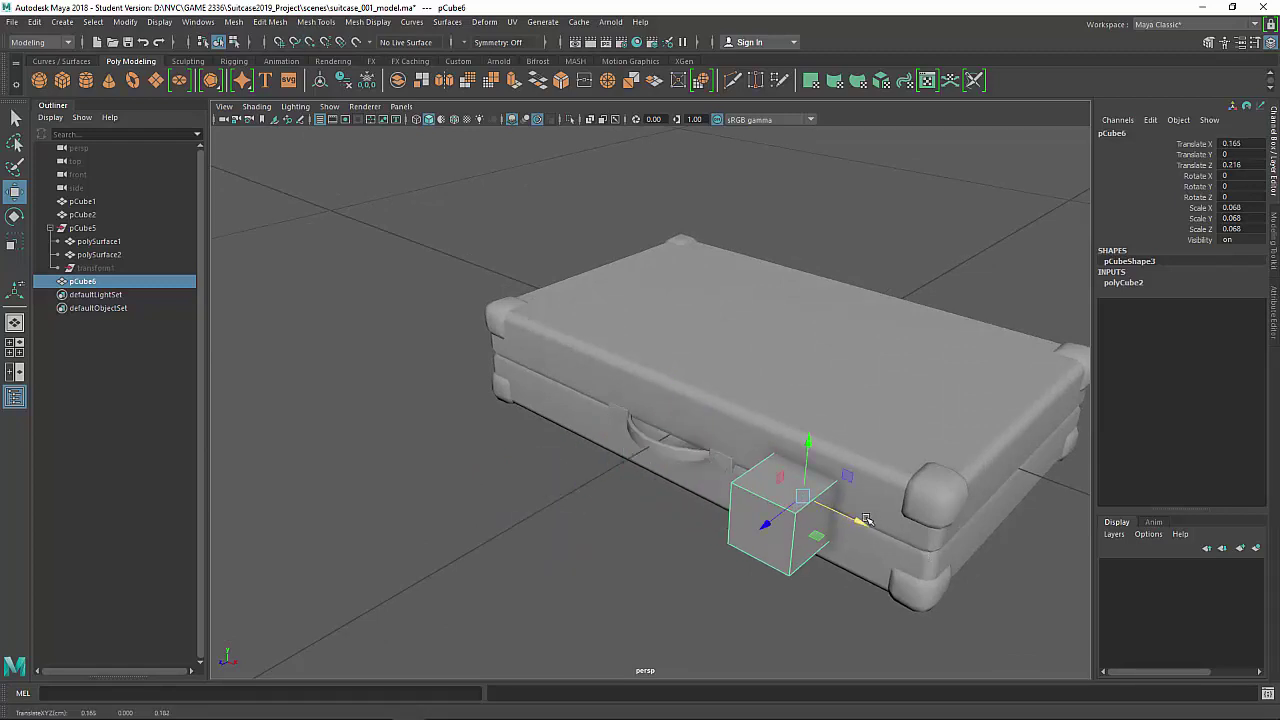
key("f")
right_click_drag(870, 520, 739, 488, "alt")
left_click_drag(739, 488, 620, 414, "alt")
right_click_drag(620, 414, 674, 446, "alt")
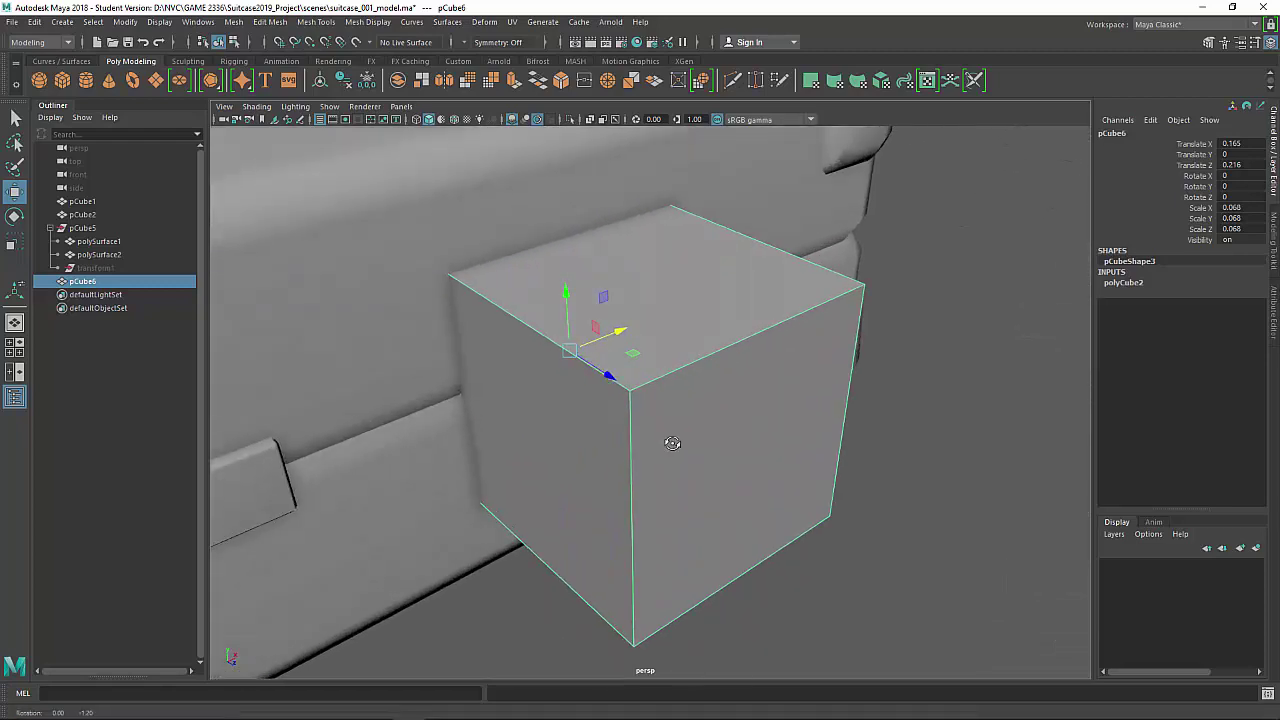
left_click_drag(674, 446, 660, 431, "alt")
middle_click_drag(660, 431, 691, 473, "alt")
mouse_move(632, 424)
left_mouse_down("alt")
mouse_move(666, 426)
mouse_move(649, 428)
left_mouse_up("alt")
Scale the cube into a thin upright latch plate with X 0.017, Y 0.03 and Z 0.005.
key("r")
left_click_drag(572, 417, 737, 409)
scroll(623, 426, "down", 3)
left_click_drag(623, 429, 700, 440, "alt")
right_click_drag(700, 440, 767, 511, "alt")
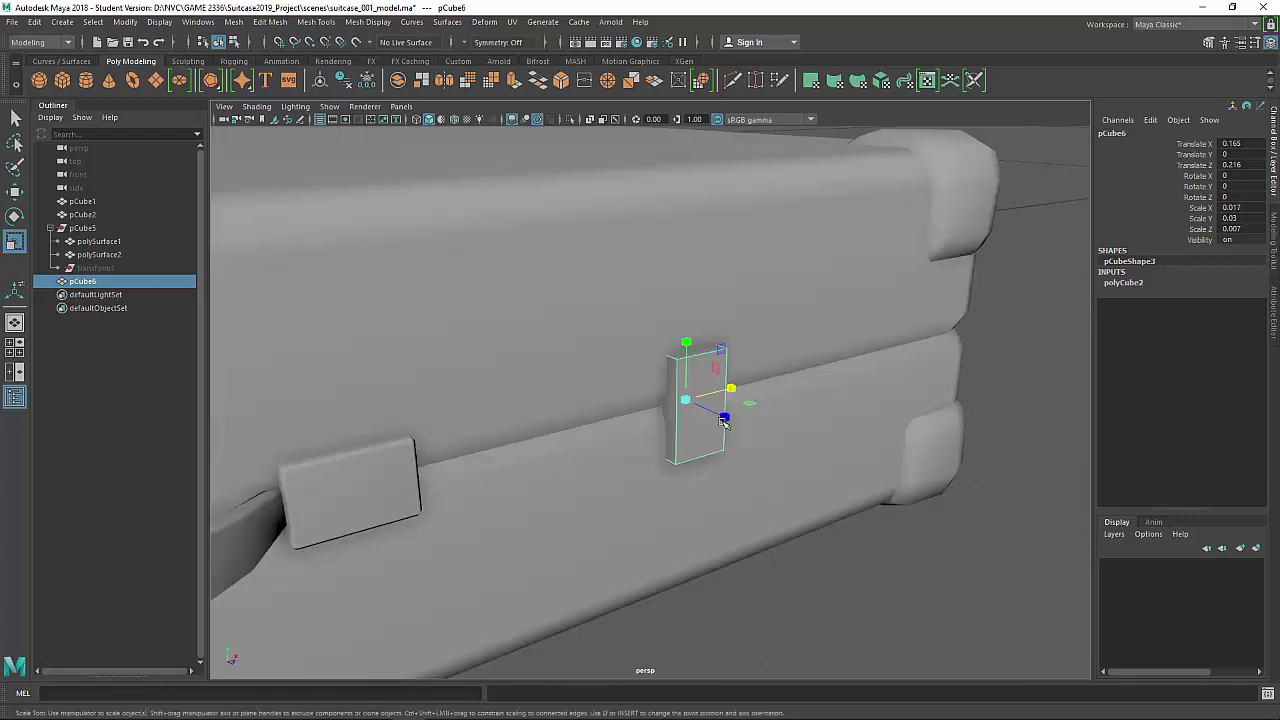
scroll(704, 408, "up", 6)
scroll(721, 417, "down", 3)
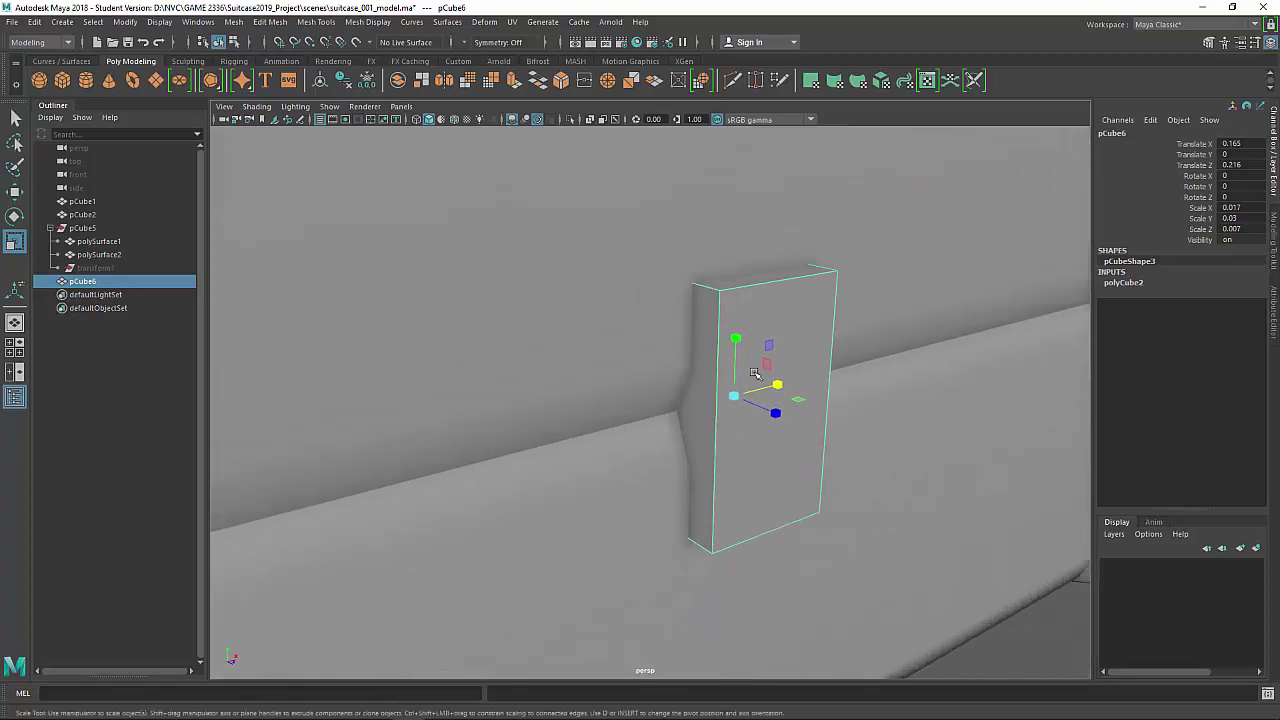
left_click_drag(772, 413, 760, 406)
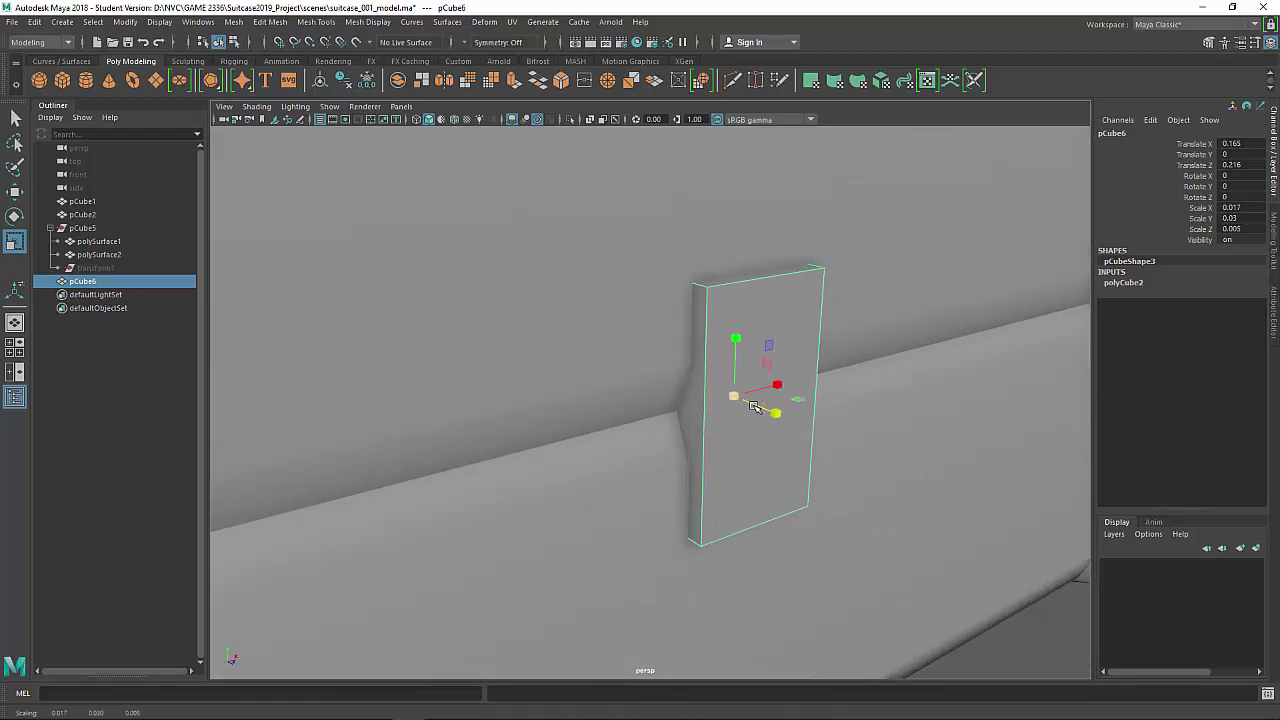
Duplicate the latch plate, snap the copy onto its front at Z 0.221, and scale it to 0.014, 0.024, 0.004.
key("w")
key("ctrl+d")
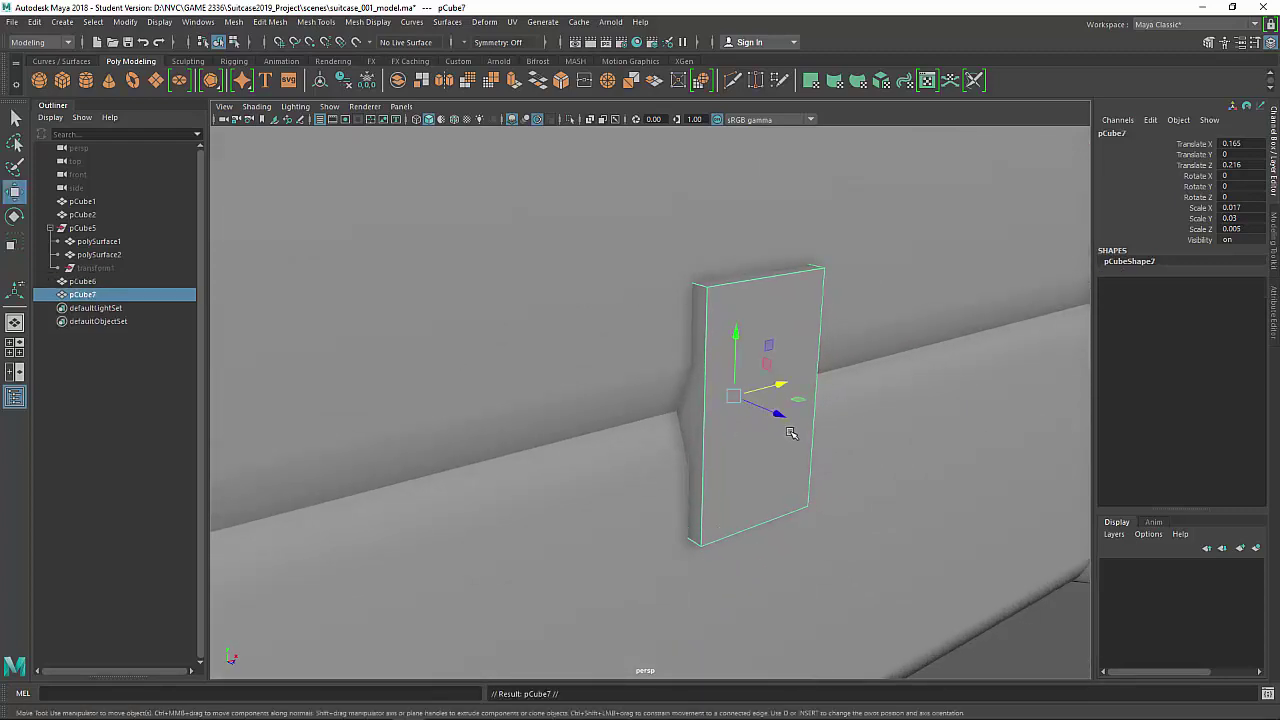
left_click_drag(780, 418, 821, 436)
key("v")
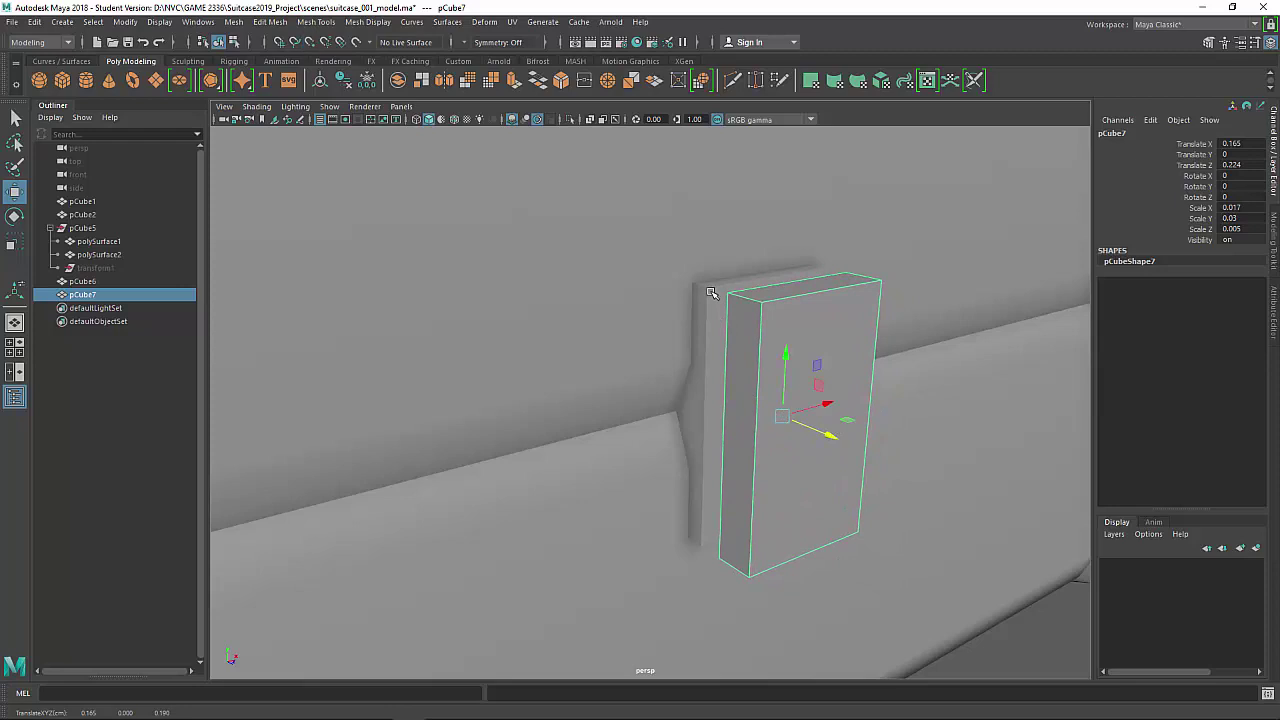
middle_click_drag(710, 292, 726, 309)
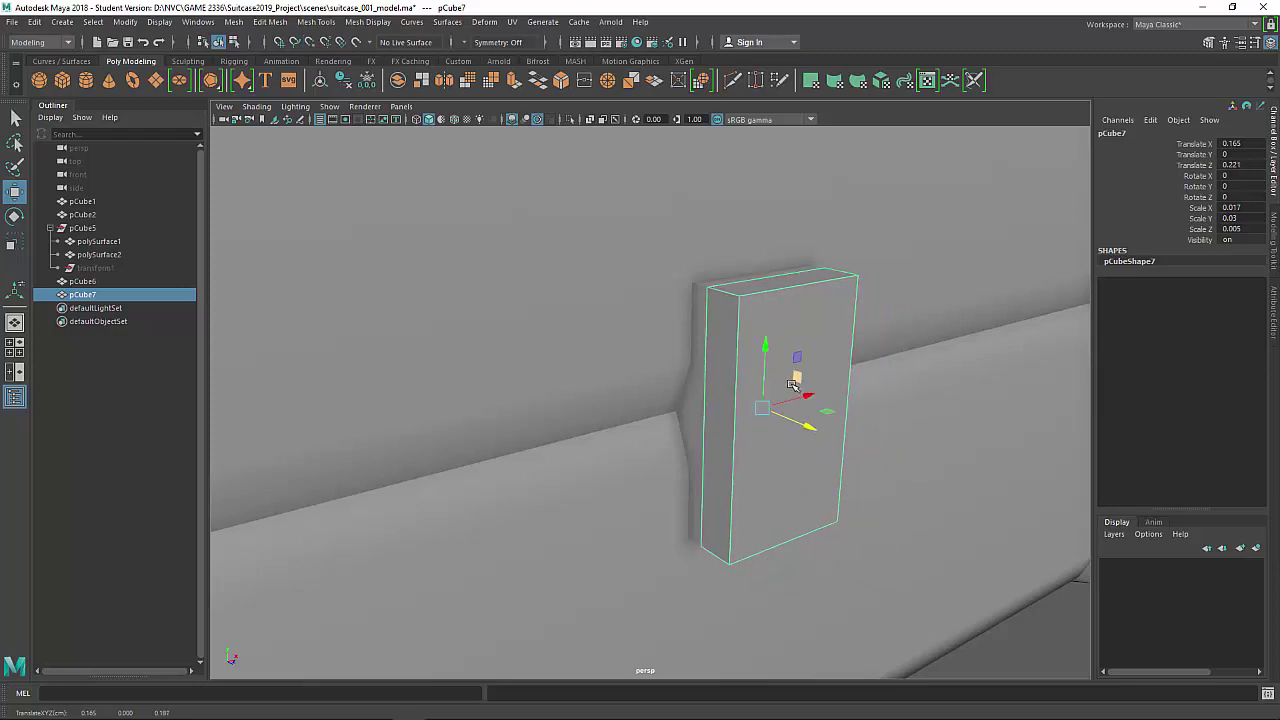
key("r")
left_click_drag(762, 408, 804, 434)
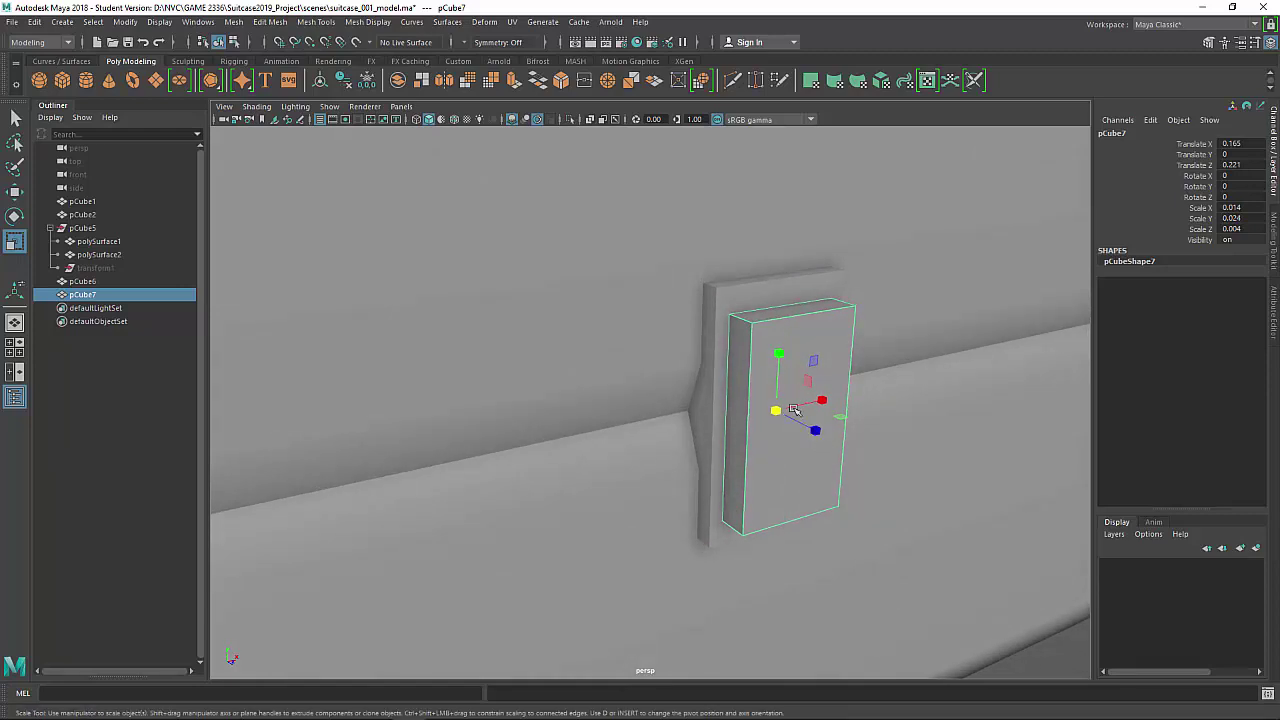
Duplicate the smaller block, scale the copy to 0.01, 0.017, 0.006, and raise it to Y 0.005 as the latch's front piece.
key("ctrl+d")
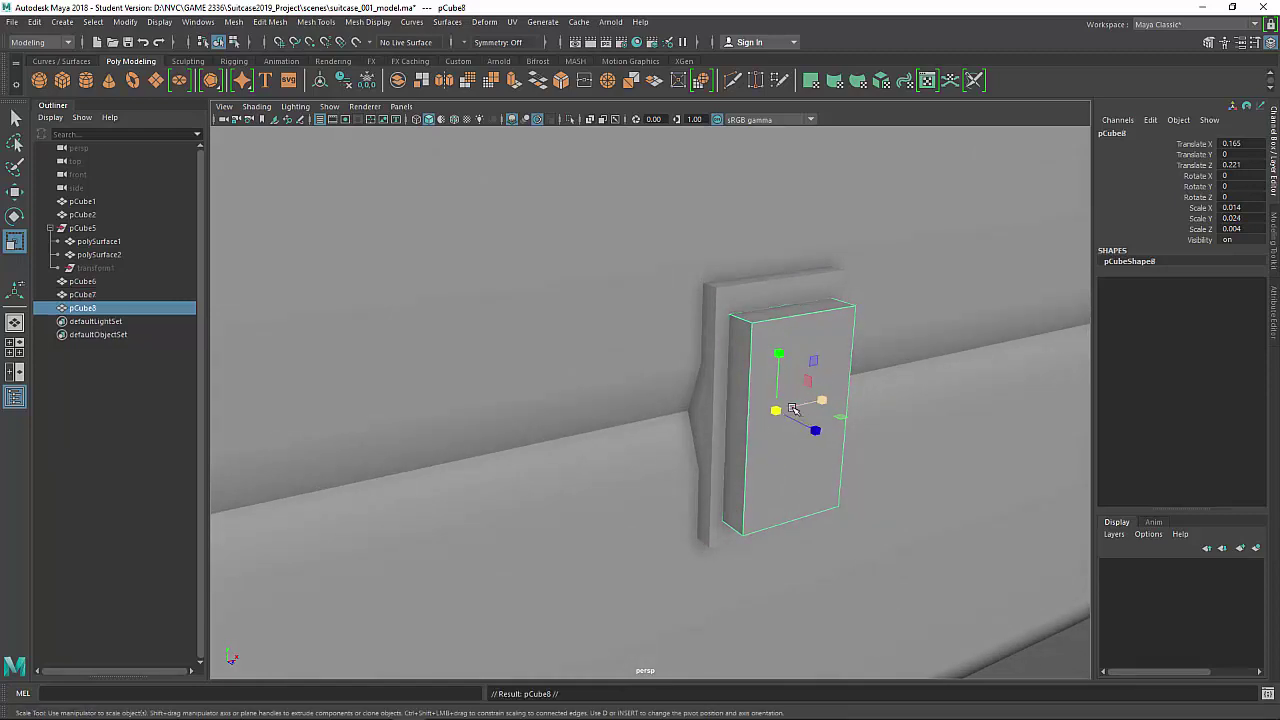
left_click_drag(821, 401, 800, 405)
left_click_drag(781, 357, 783, 298)
key("w")
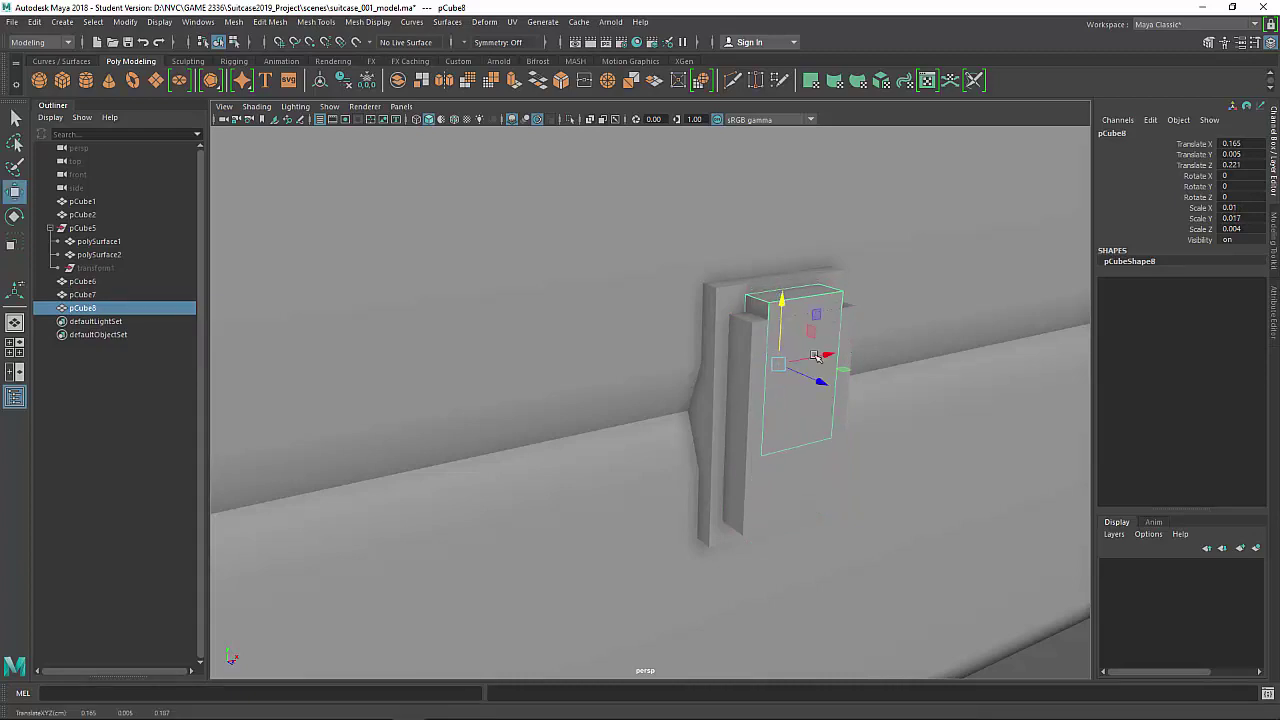
key("r")
left_click_drag(820, 381, 845, 404)
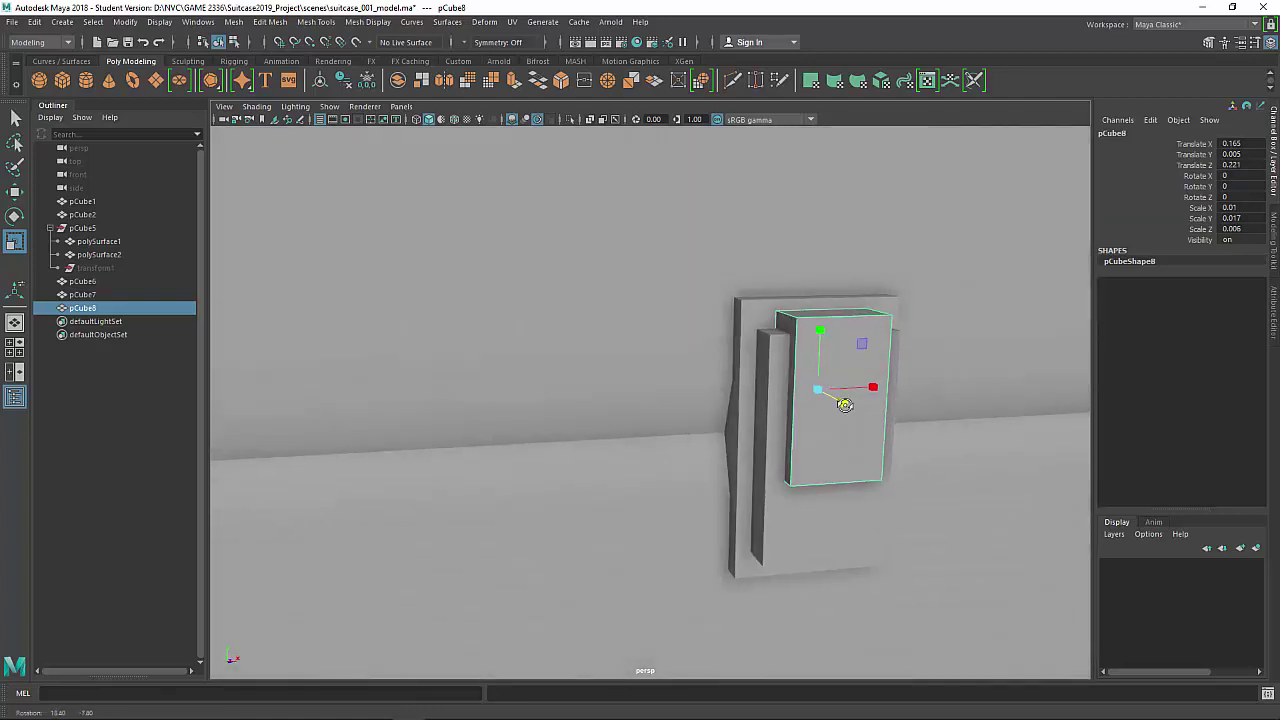
Lengthen the front latch block by moving its bottom vertices downward.
left_click(323, 717)
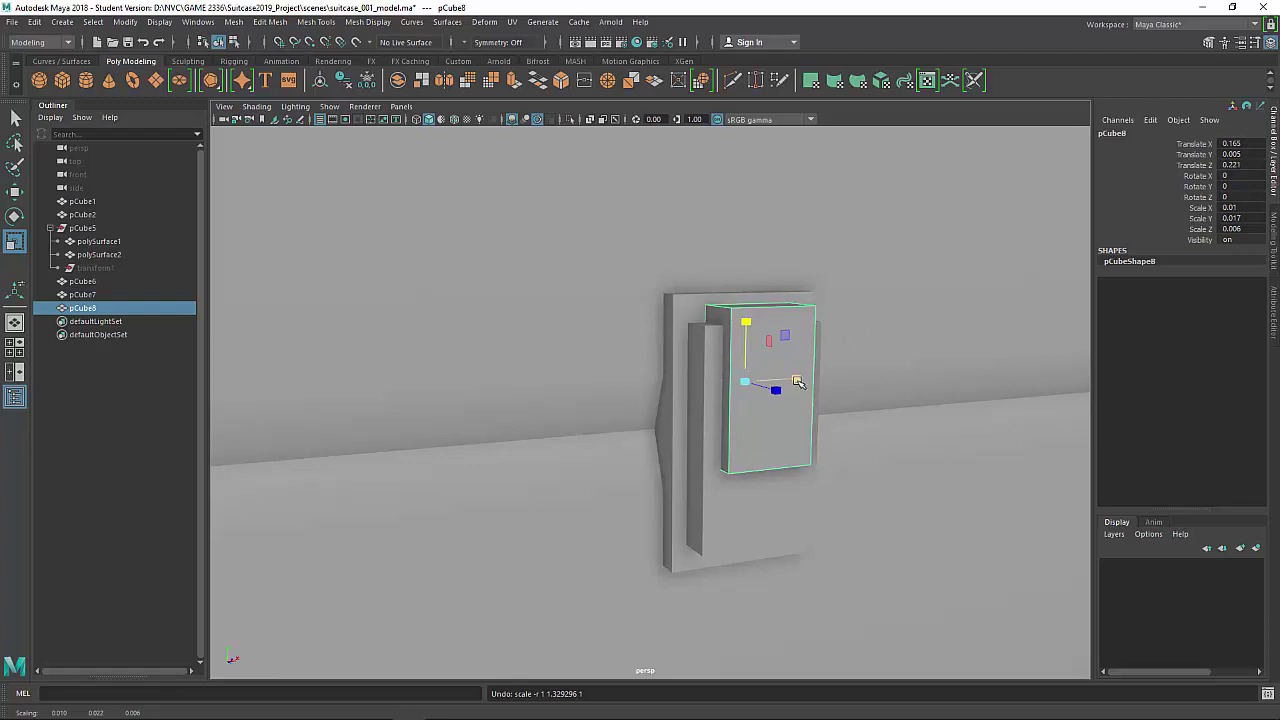
mouse_move(746, 322)
left_mouse_down()
mouse_move(737, 300)
mouse_move(748, 337)
left_mouse_up()
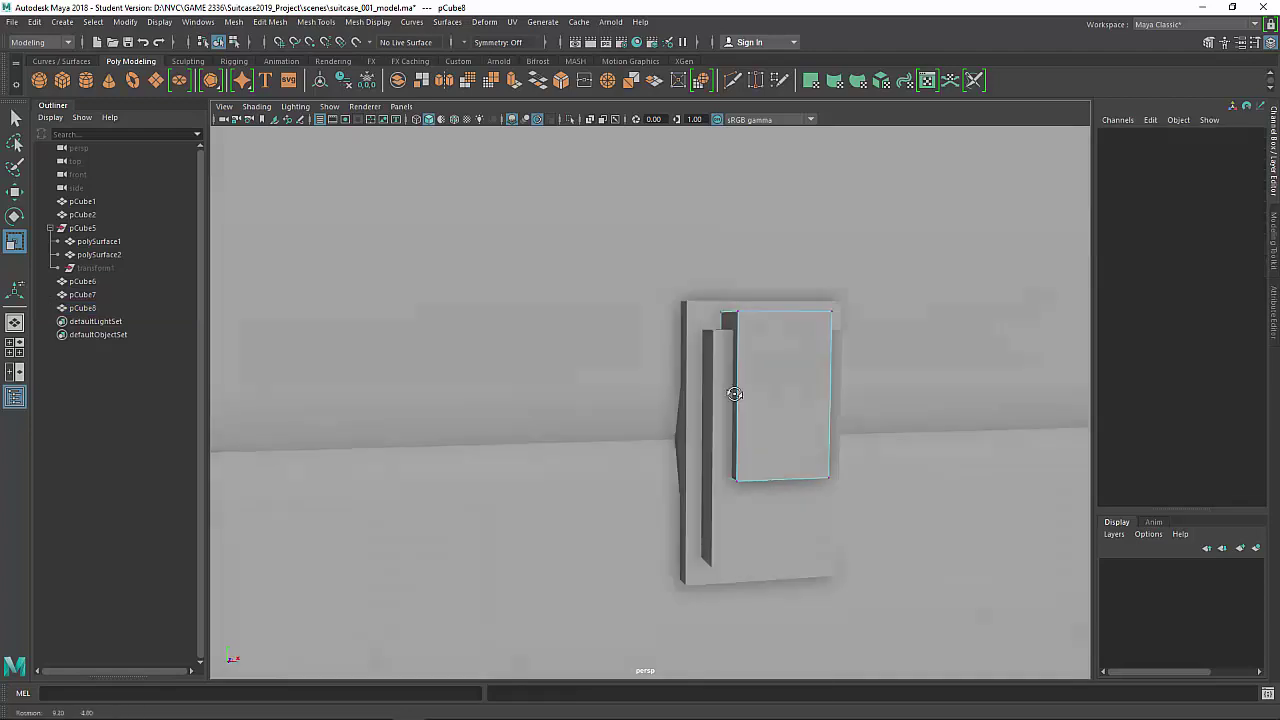
left_click_drag(676, 456, 864, 514)
key("w")
mouse_move(774, 423)
left_mouse_down()
mouse_move(780, 453)
mouse_move(795, 411)
left_mouse_up()
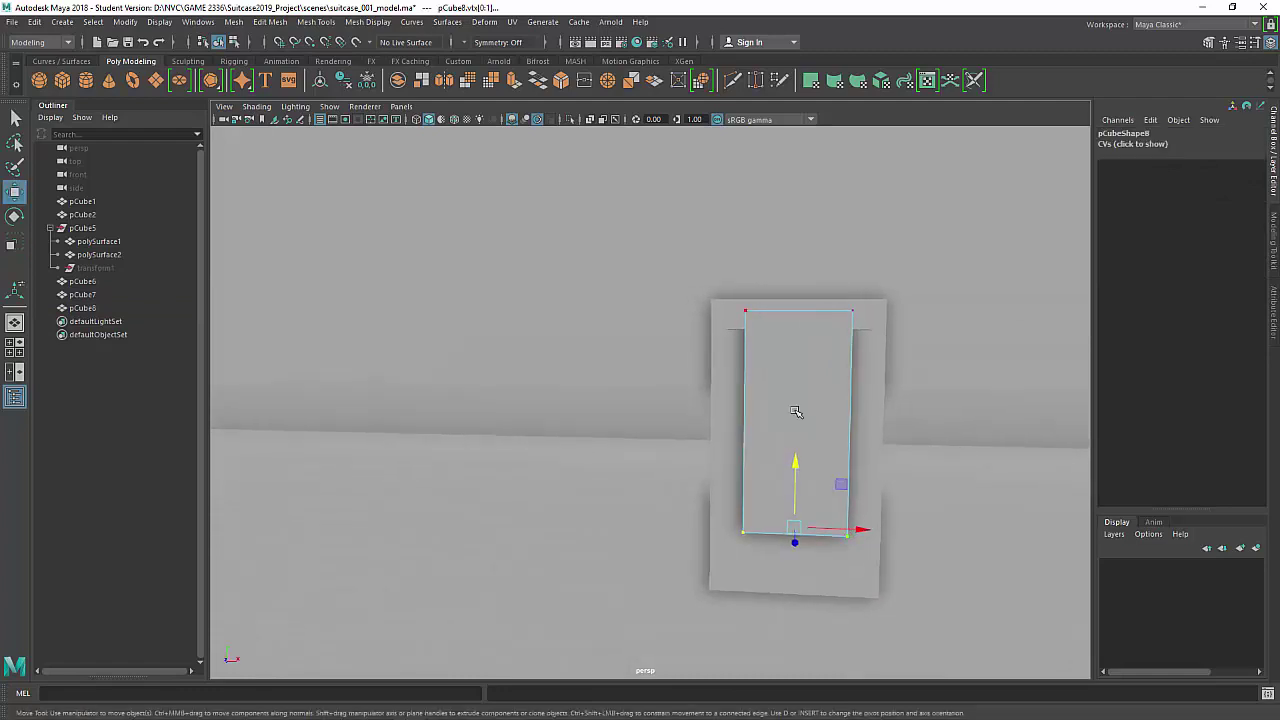
Select all three latch blocks, shorten them along Y, and adjust the front block's placement.
right_click_drag(843, 323, 971, 231)
left_click(862, 336, "shift")
left_click(877, 315, "shift")
key("r")
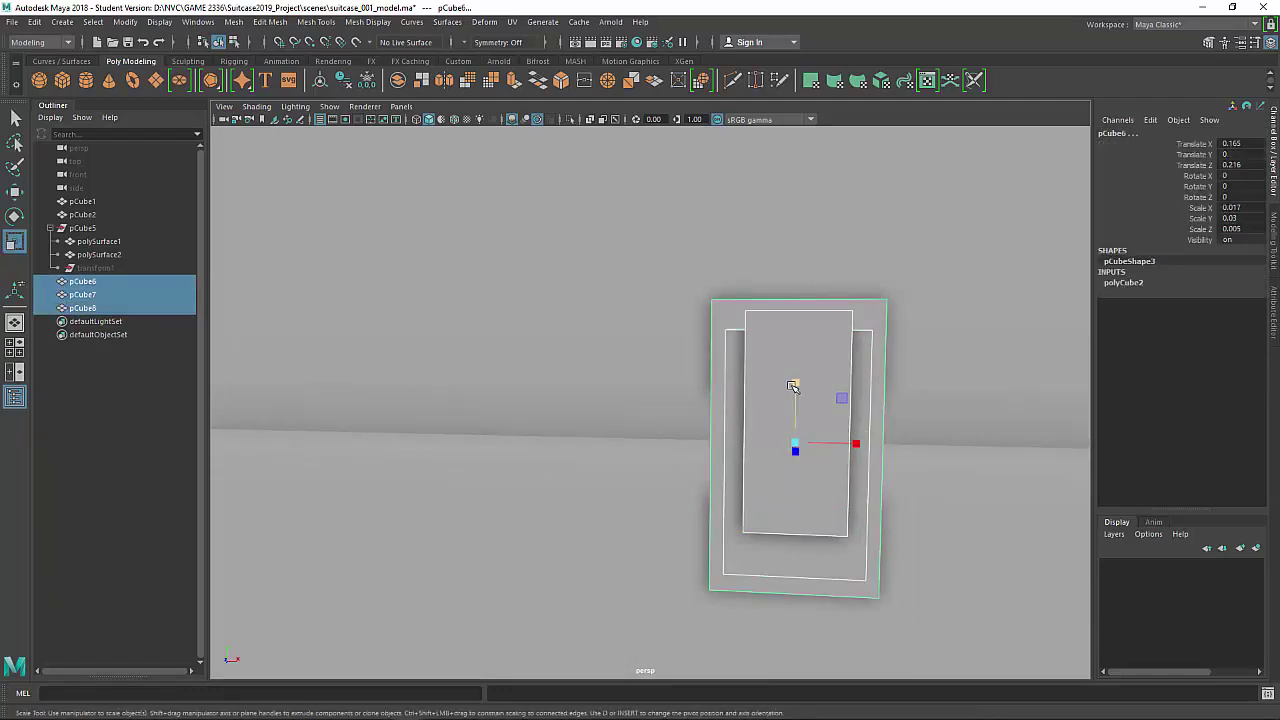
mouse_move(792, 386)
left_mouse_down()
mouse_move(783, 342)
mouse_move(777, 380)
left_mouse_up()
left_click(783, 342)
key("w")
left_click_drag(764, 322, 800, 390)
Bevel the four corner edges of the back latch plate, using extra segments and a smaller fraction for tight rounded corners.
left_click(652, 306)
key("r")
right_click_drag(652, 338, 650, 303)
left_click(649, 303)
left_click_drag(649, 303, 640, 220, "alt")
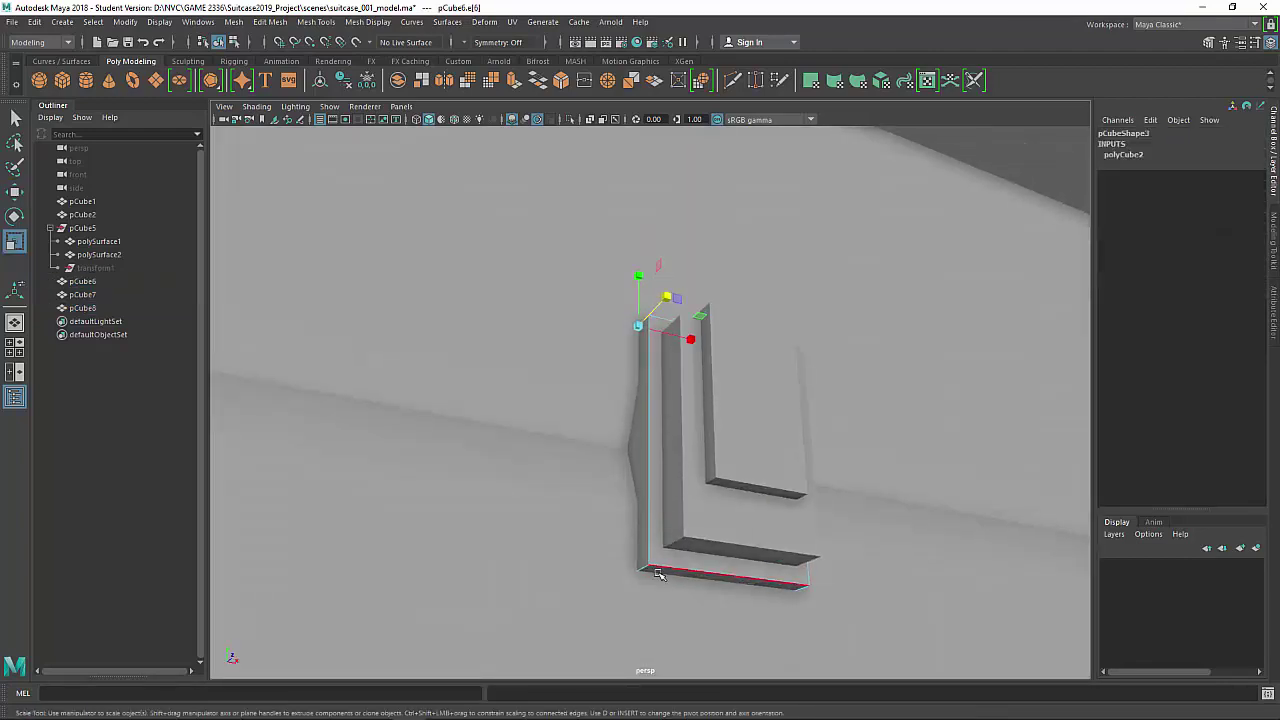
left_click(645, 568, "shift")
left_click_drag(937, 529, 811, 580, "alt")
left_click(811, 580, "shift")
left_click_drag(814, 285, 823, 354, "alt")
left_click(822, 352, "shift")
right_click(805, 349, "shift")
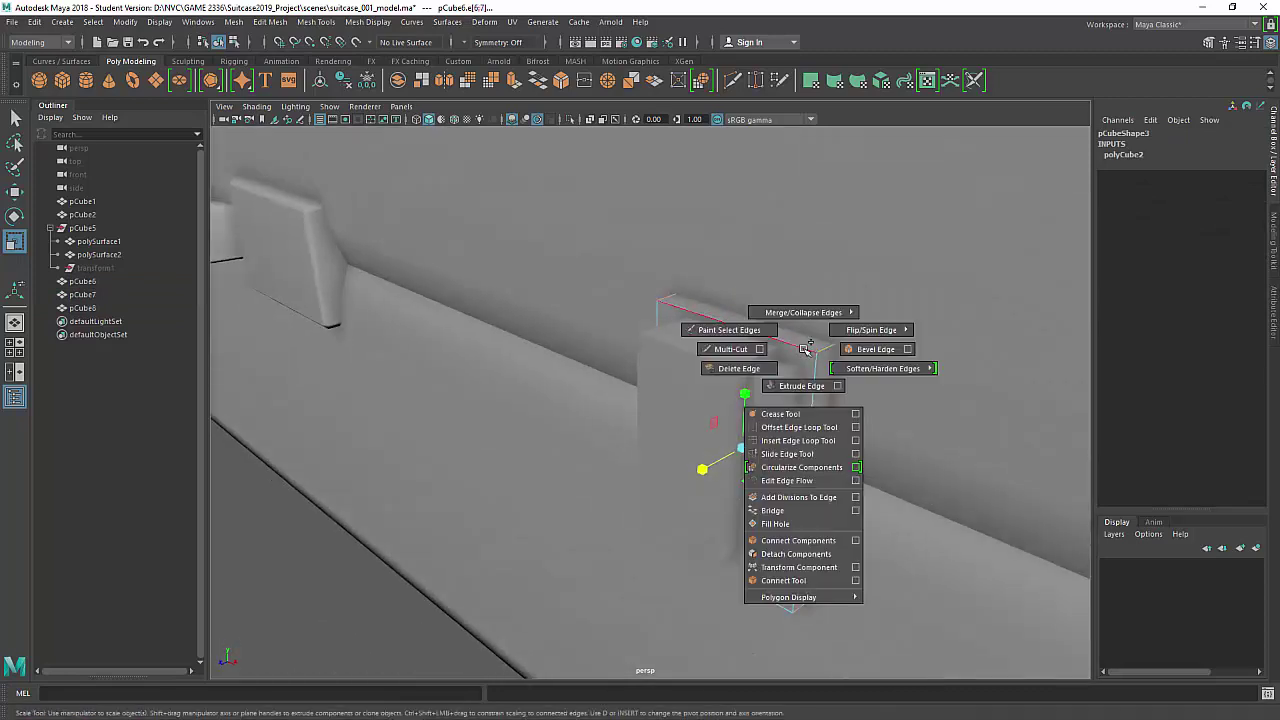
right_click_drag(805, 349, 873, 349, "shift")
left_click_drag(831, 356, 706, 369, "alt")
left_click_drag(940, 243, 948, 243)
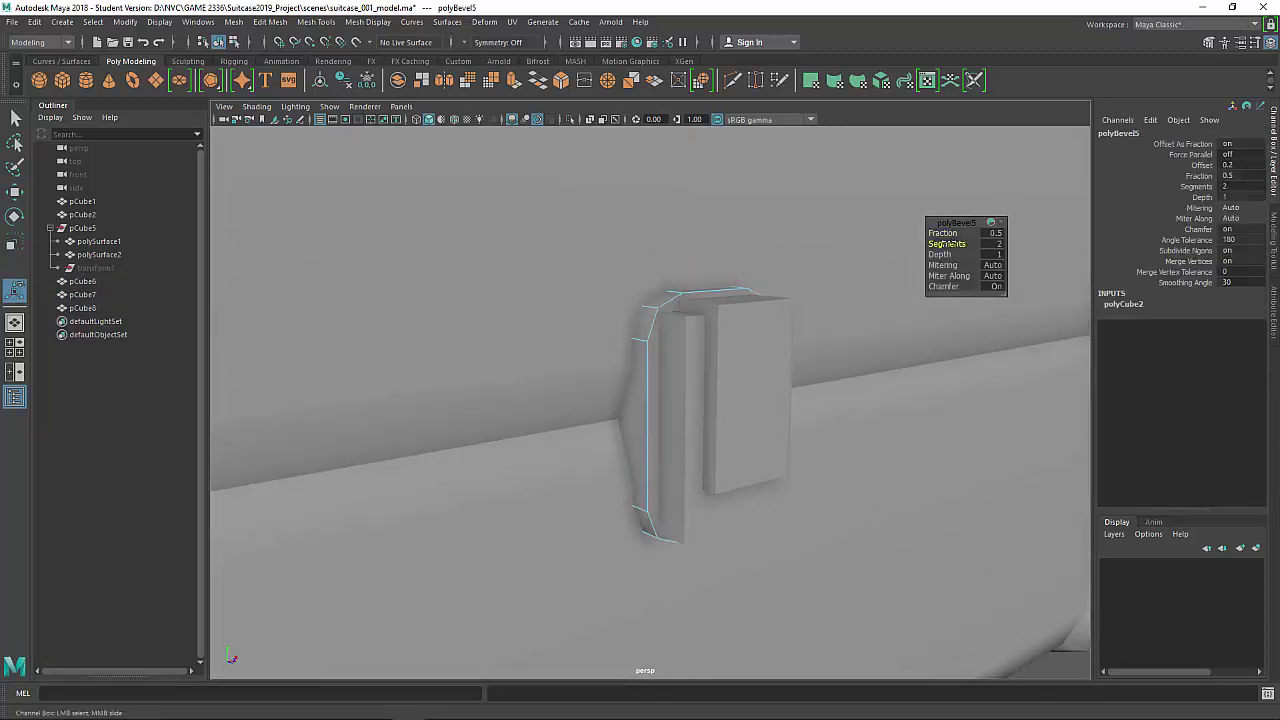
middle_click_drag(945, 244, 947, 233)
key("q")
Select the back plate's front face, convert it to its border edges, and bevel them with a narrow fraction.
left_click_drag(700, 300, 675, 302, "alt")
left_click(657, 302)
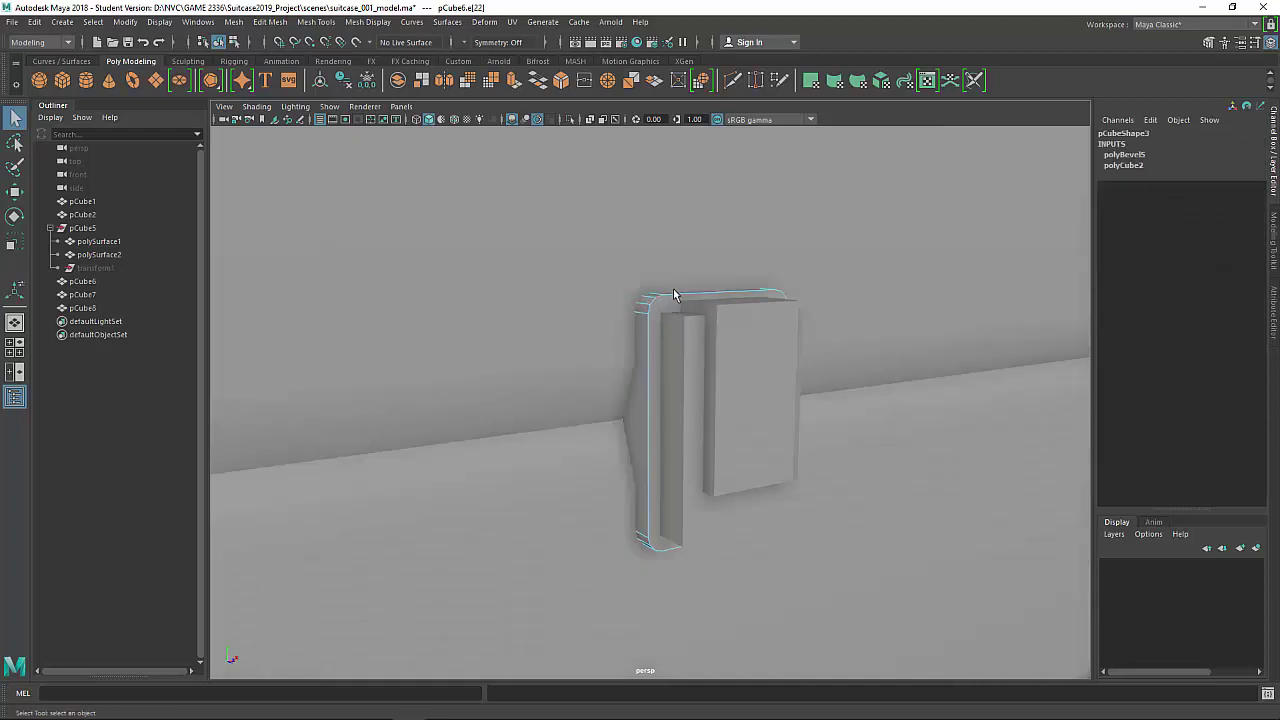
left_click(675, 298)
left_click(648, 320)
left_click(765, 320, "shift")
right_click_drag(663, 300, 663, 332)
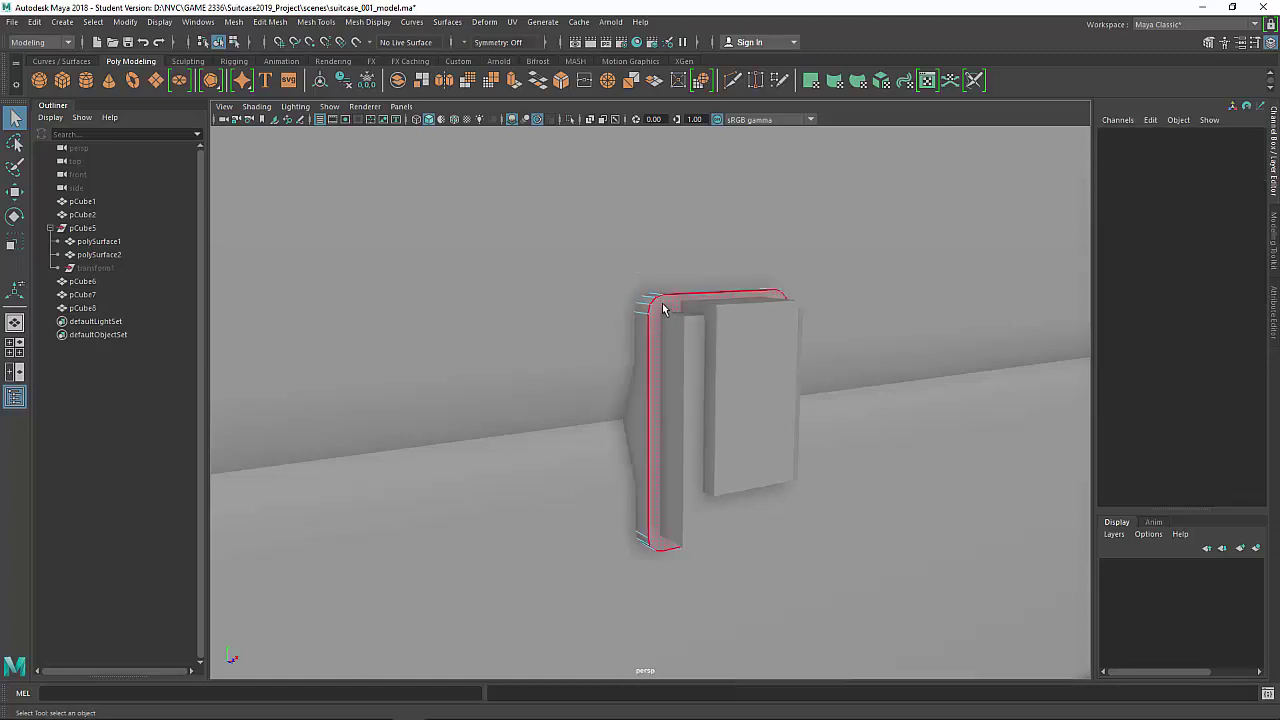
left_click(662, 308)
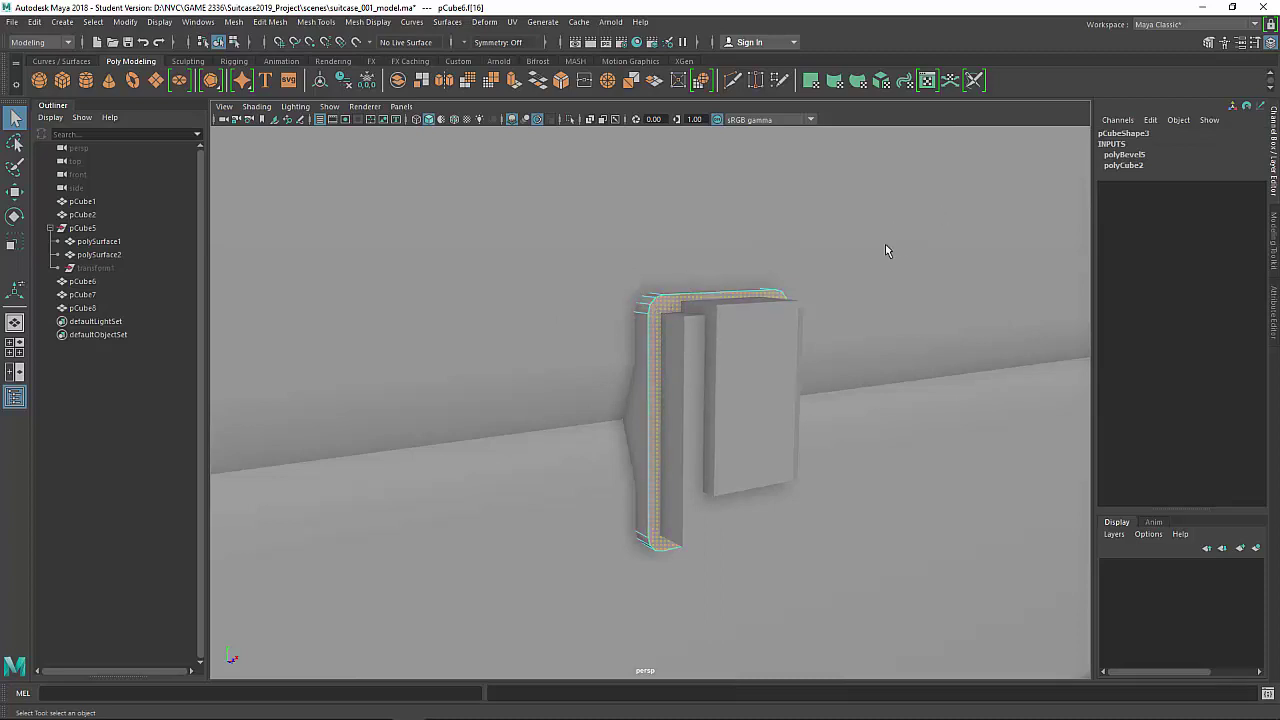
right_click_drag(831, 252, 824, 198, "ctrl")
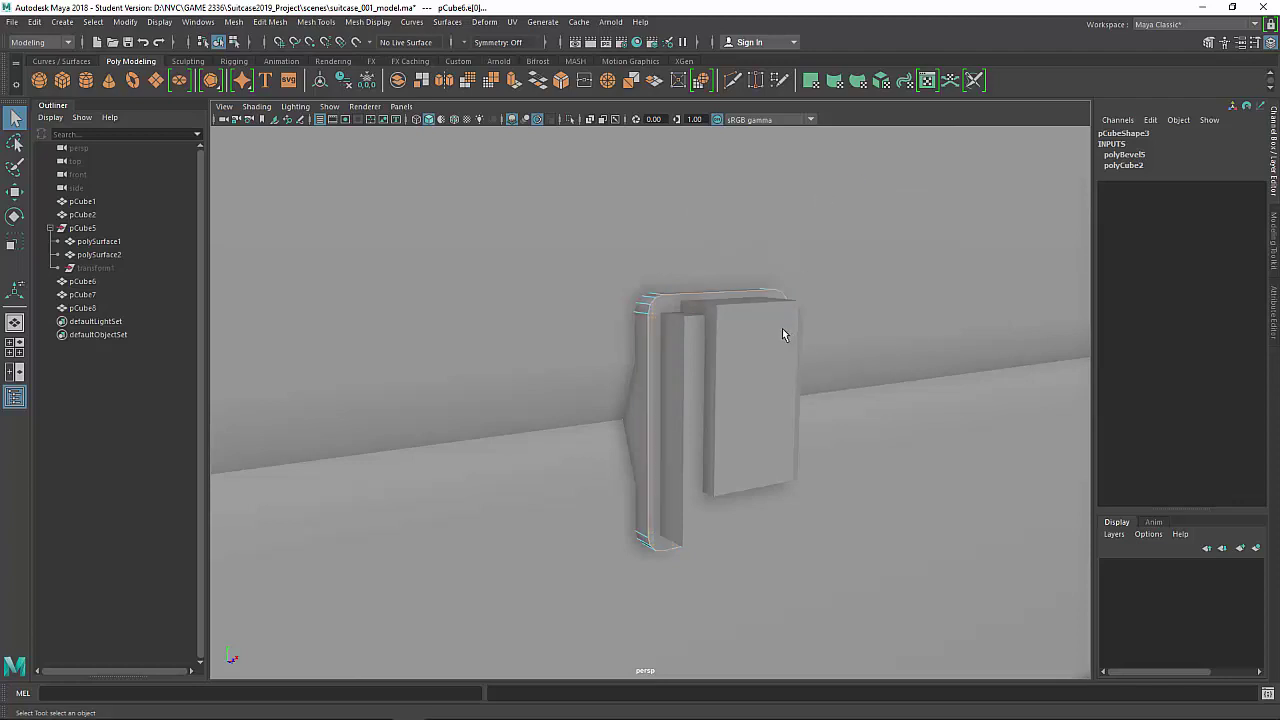
left_click_drag(783, 329, 656, 344, "alt")
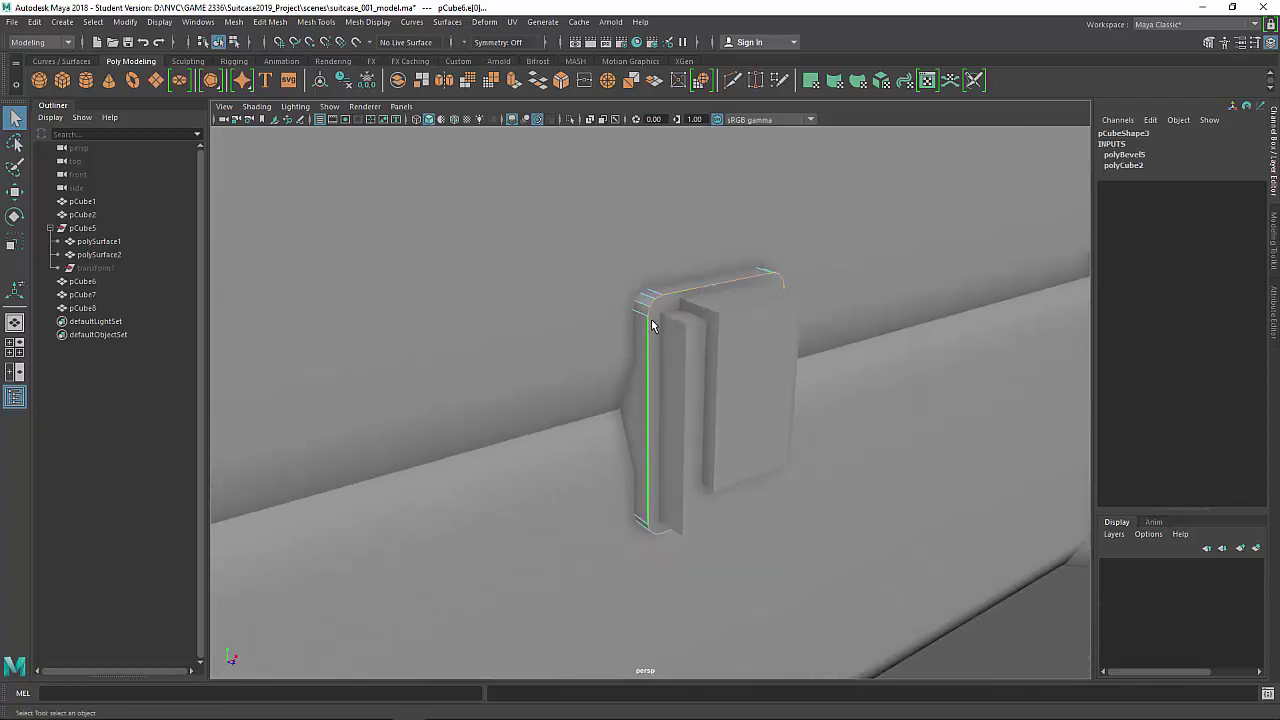
key("ctrl+b")
left_click_drag(934, 233, 942, 233)
mouse_move(777, 343)
left_mouse_down("alt")
mouse_move(791, 331)
mouse_move(777, 343)
left_mouse_up("alt")
key("q")
Bevel the edges of the middle latch block, adding segments and reducing the fraction to soften it.
right_click_drag(661, 325, 729, 302)
left_click(672, 400)
right_click_drag(672, 380, 672, 330)
mouse_move(660, 318)
left_mouse_down("alt")
mouse_move(700, 346)
mouse_move(669, 600)
mouse_move(749, 560)
left_mouse_up("alt")
key("5")
right_click_drag(787, 385, 859, 385, "shift")
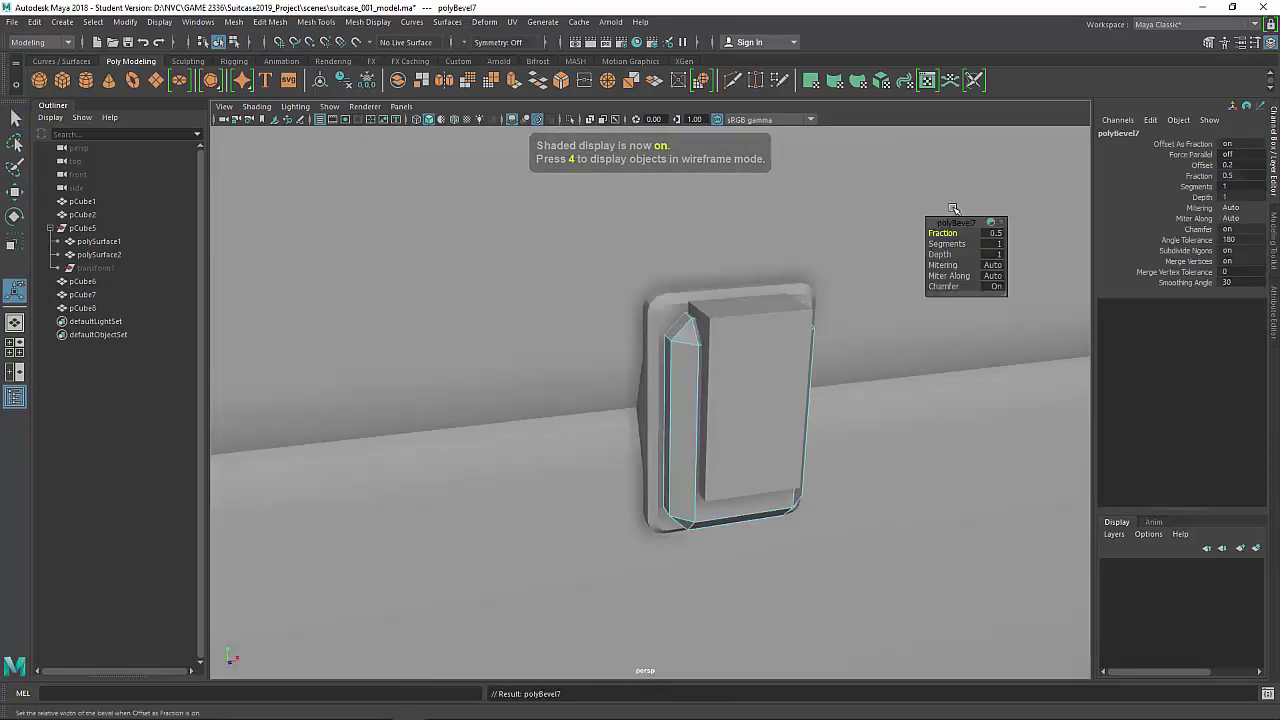
mouse_move(950, 233)
left_mouse_down()
mouse_move(961, 234)
mouse_move(943, 244)
left_mouse_up()
left_click_drag(950, 233, 954, 233)
left_click_drag(950, 244, 944, 232)
left_click_drag(759, 374, 595, 402, "alt")
key("q")
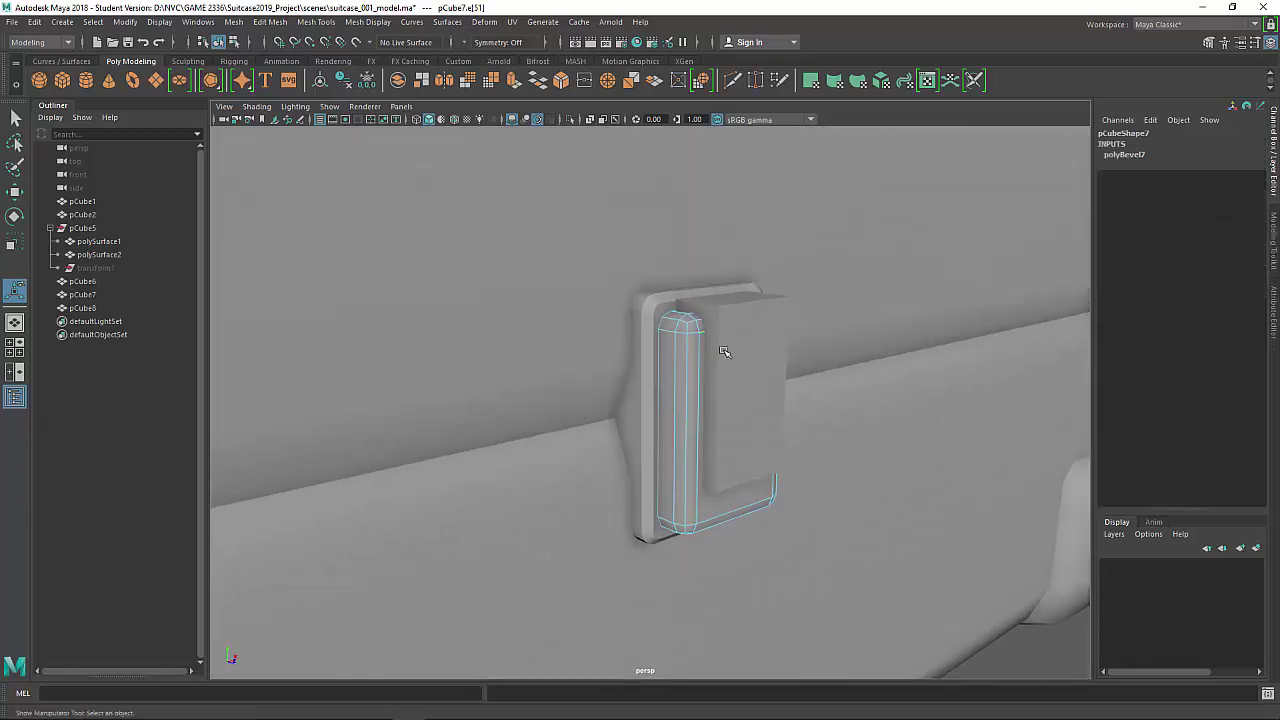
Select the front latch block's edges and bevel them with fraction 0.6 and 3 segments.
left_click(774, 374)
right_click_drag(774, 374, 774, 315)
left_click_drag(774, 315, 611, 275, "alt")
left_click_drag(769, 268, 680, 500)
left_click_drag(595, 426, 808, 489, "alt")
key("ctrl+b")
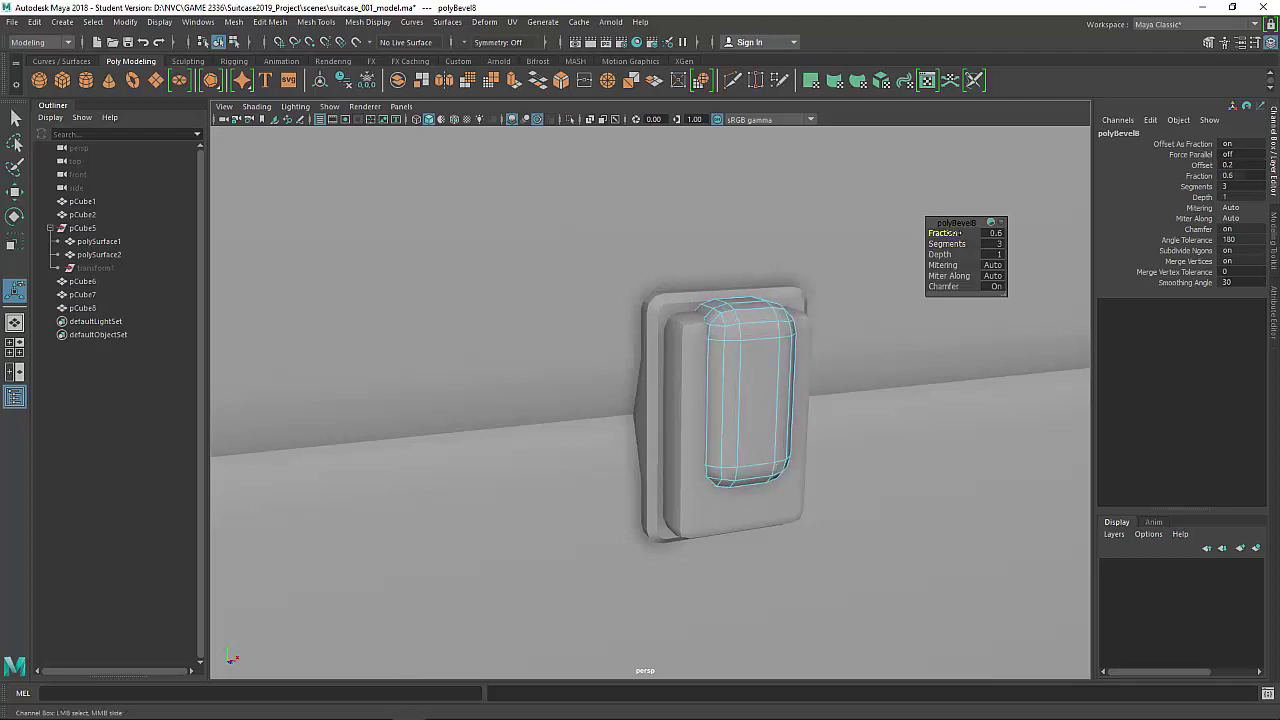
left_click_drag(900, 290, 780, 323, "alt")
Return to object selection and inspect the edge layout of the three beveled latch blocks.
right_click_drag(726, 323, 814, 303)
key("q")
left_click(652, 420)
left_click(690, 470, "shift")
left_click(796, 456, "shift")
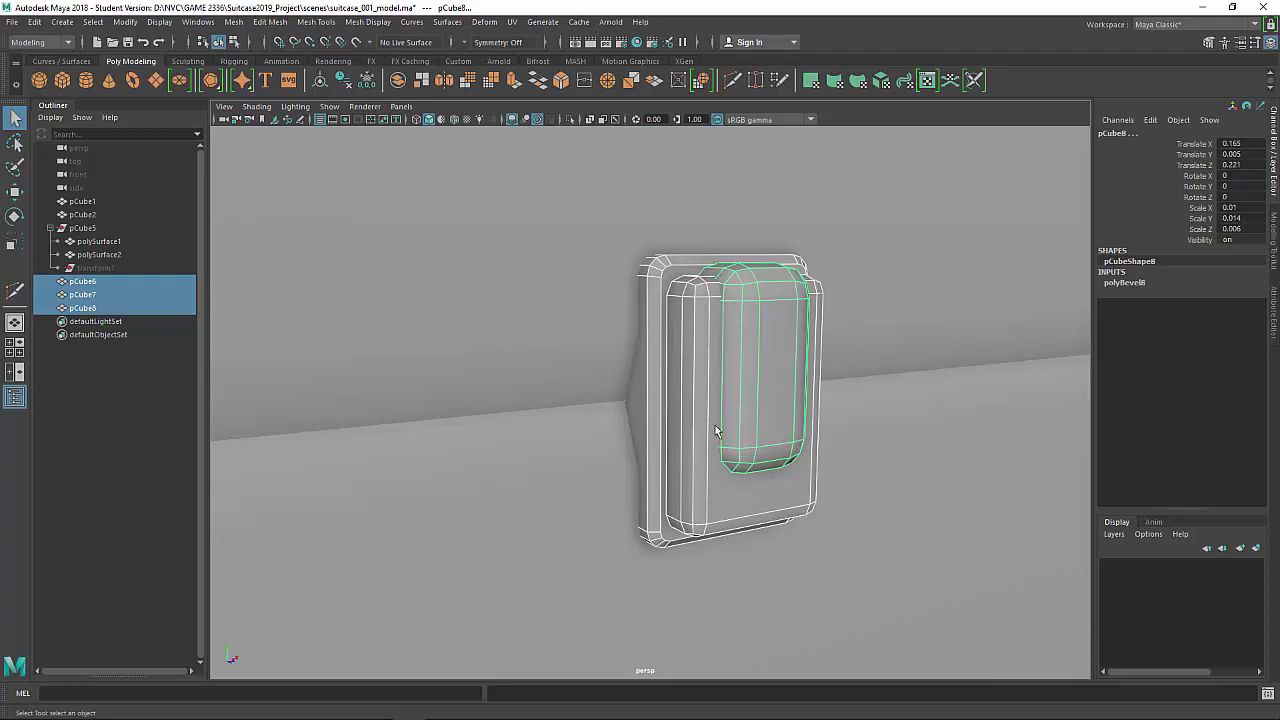
left_click(695, 275)
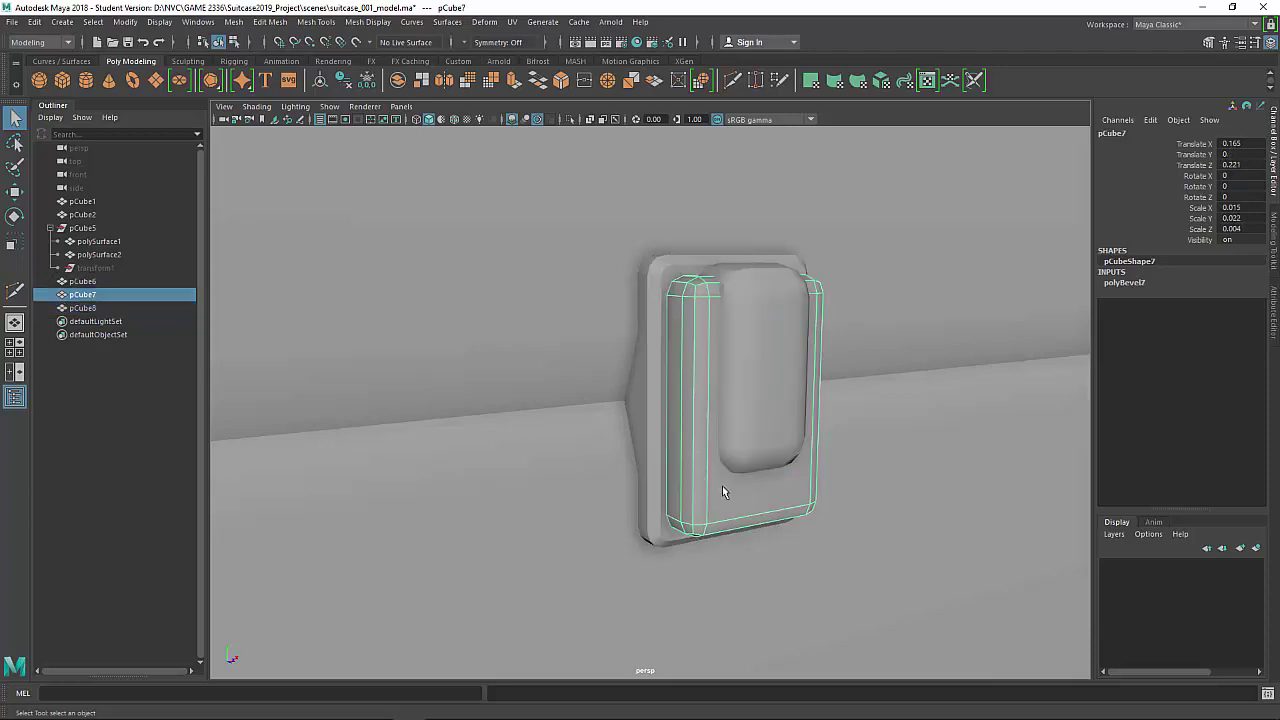
left_click(748, 296)
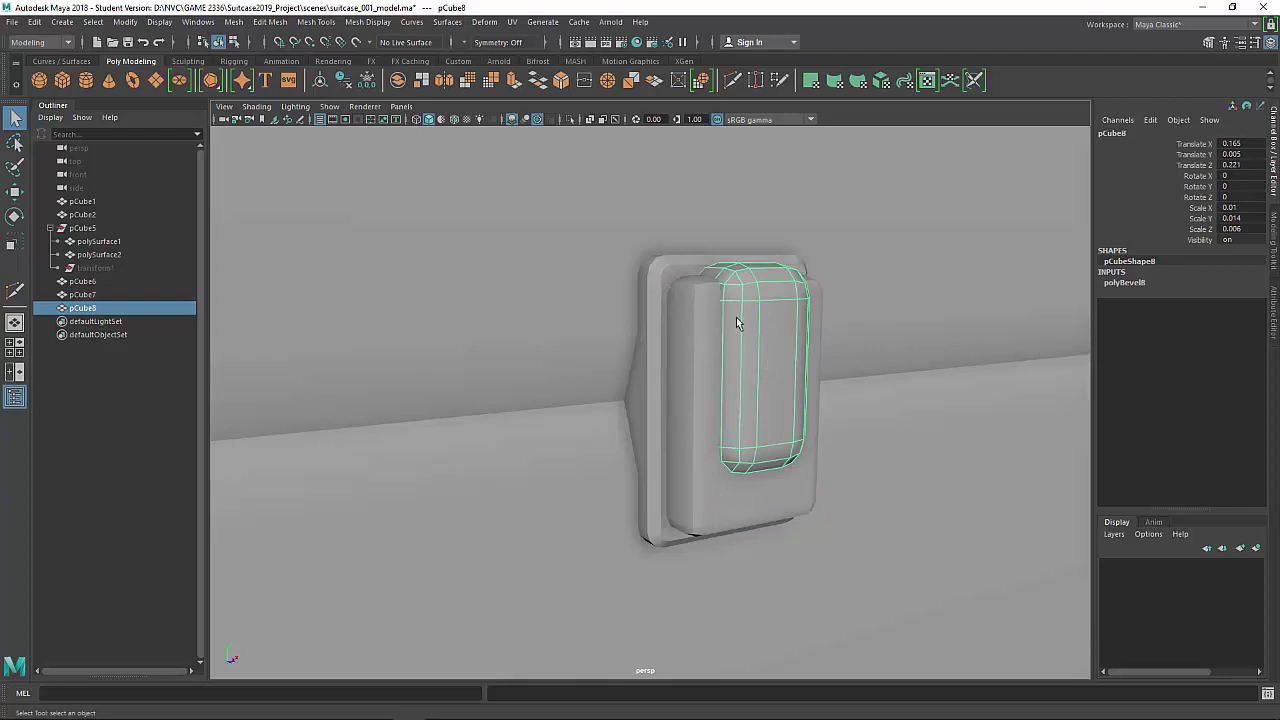
Insert an edge loop across the lower part of the middle latch block with Multi-Cut.
left_click(698, 376)
right_click_drag(698, 376, 630, 380, "shift")
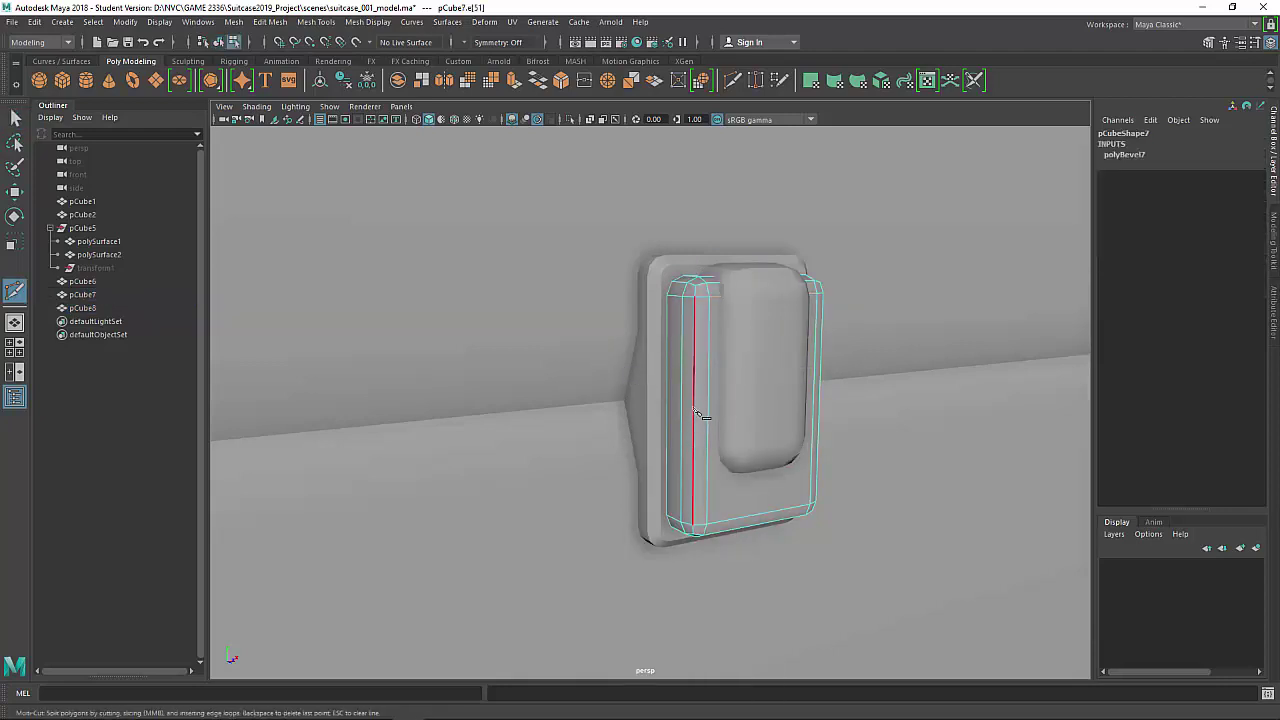
left_click(710, 474)
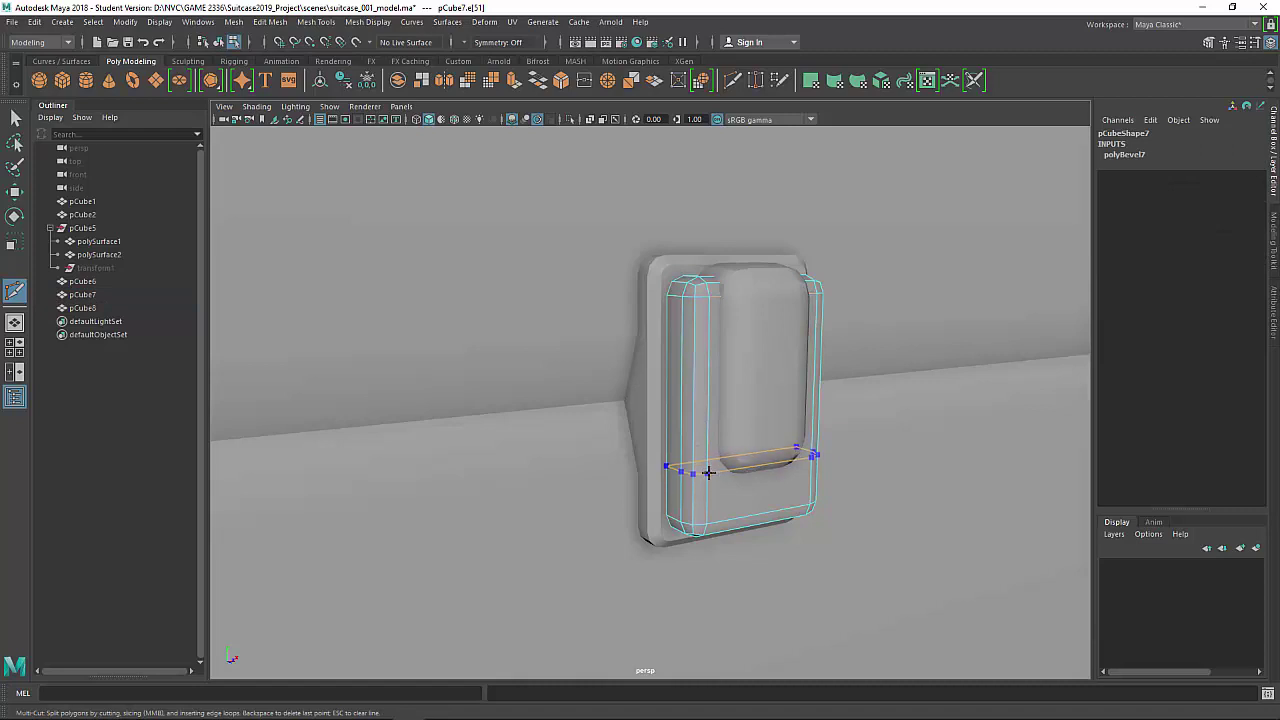
key("Return")
Move the middle latch block's front vertices above the new loop back toward the plate, leaving a sloped protruding lip below.
left_click_drag(726, 480, 805, 490, "alt")
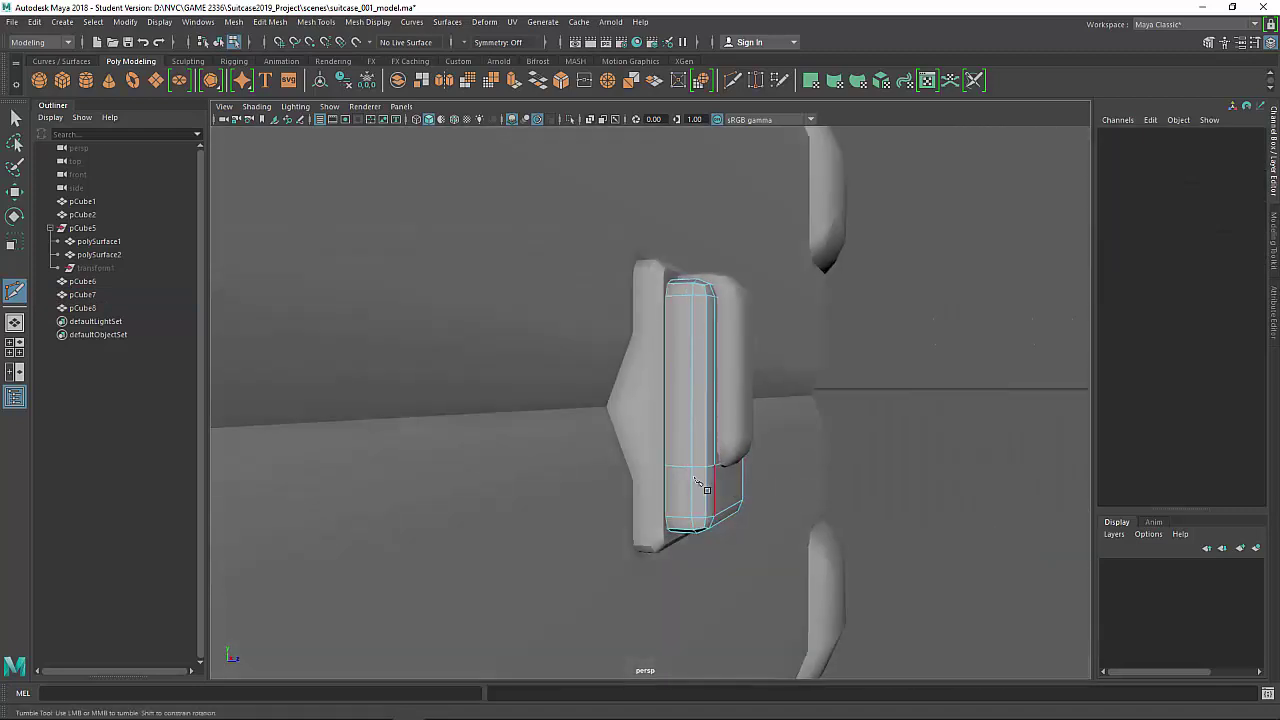
key("w")
right_click_drag(694, 459, 630, 326)
left_click_drag(689, 469, 733, 496, "alt")
left_click_drag(805, 240, 684, 490)
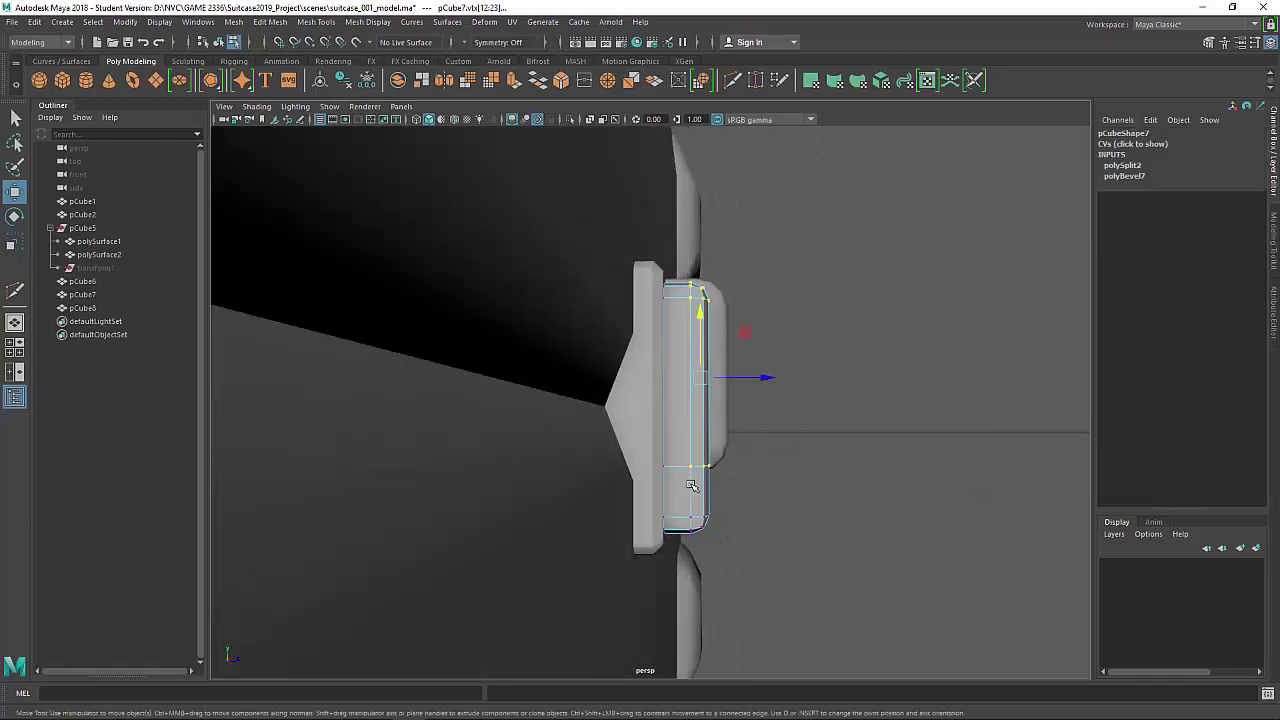
mouse_move(760, 480)
left_mouse_down("alt")
mouse_move(897, 477)
mouse_move(720, 480)
mouse_move(883, 474)
mouse_move(777, 429)
left_mouse_up("alt")
key("4")
key("5")
left_click_drag(784, 366, 783, 393)
left_click_drag(754, 377, 756, 378)
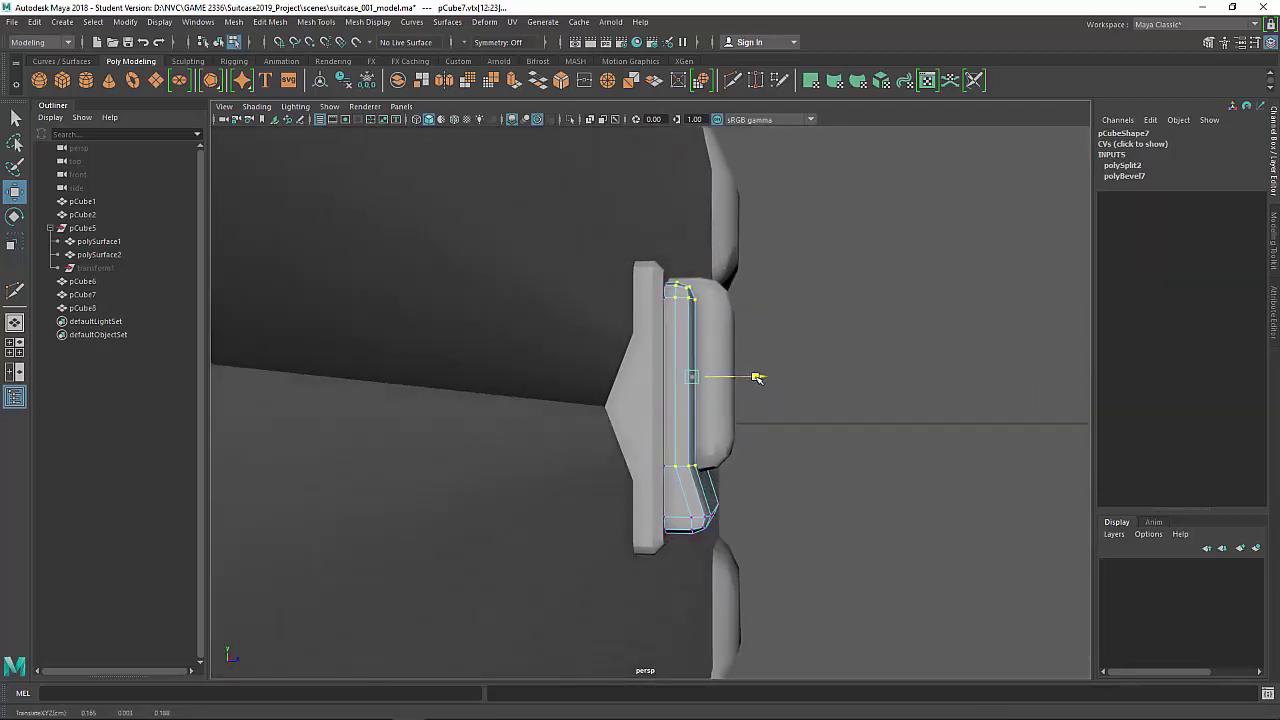
Select the front latch block and reduce its depth scale to 0.005.
right_click_drag(681, 325, 731, 290)
left_click(728, 326)
left_click_drag(729, 326, 716, 385, "alt")
key("r")
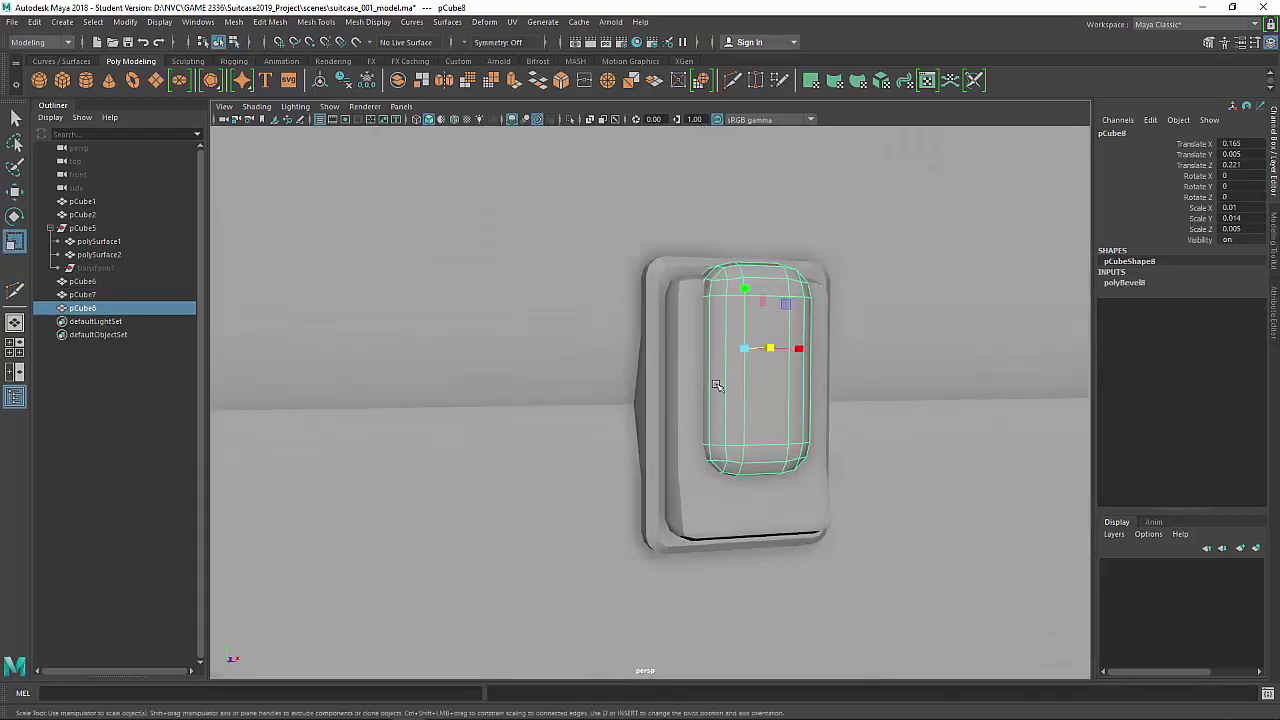
Move the front latch block's bottom vertices slightly down to lengthen it, and return to object selection.
right_click_drag(766, 332, 686, 323)
left_click_drag(672, 360, 852, 526)
key("w")
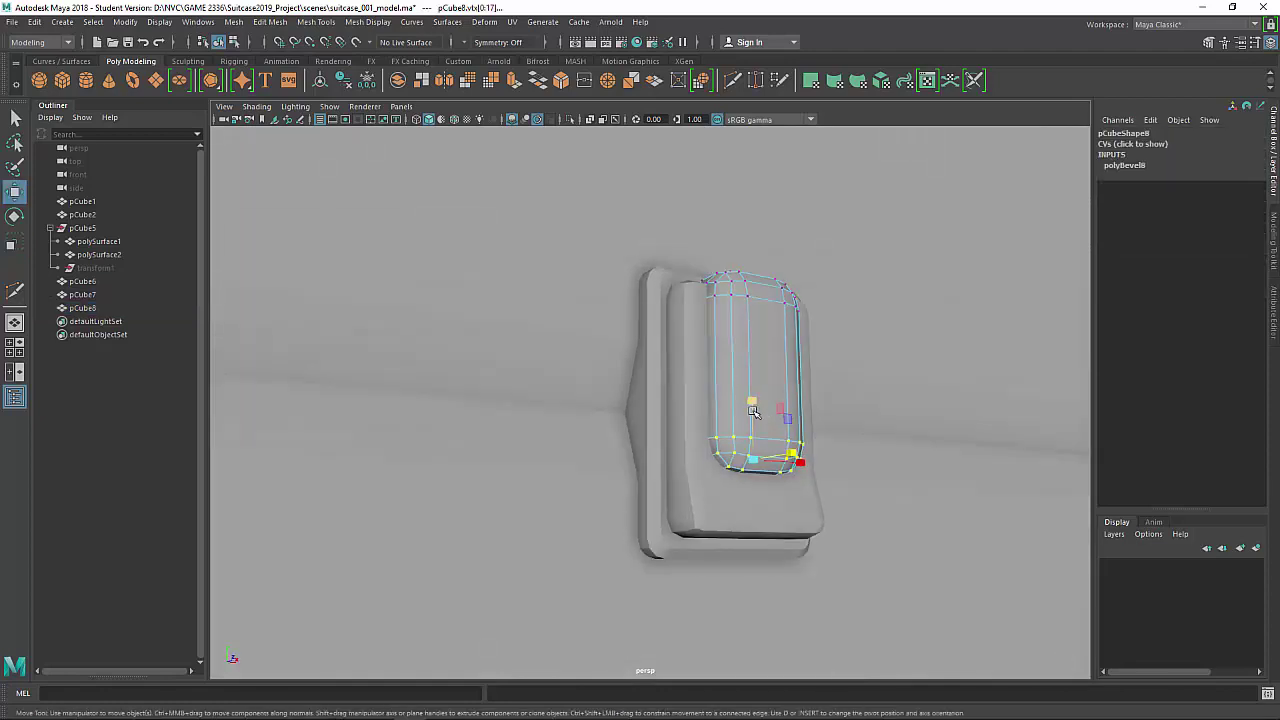
left_click_drag(752, 395, 751, 407)
right_click_drag(755, 395, 854, 229)
scroll(754, 400, "up", 3)
scroll(754, 400, "down", 4)
left_click_drag(754, 400, 786, 403, "alt")
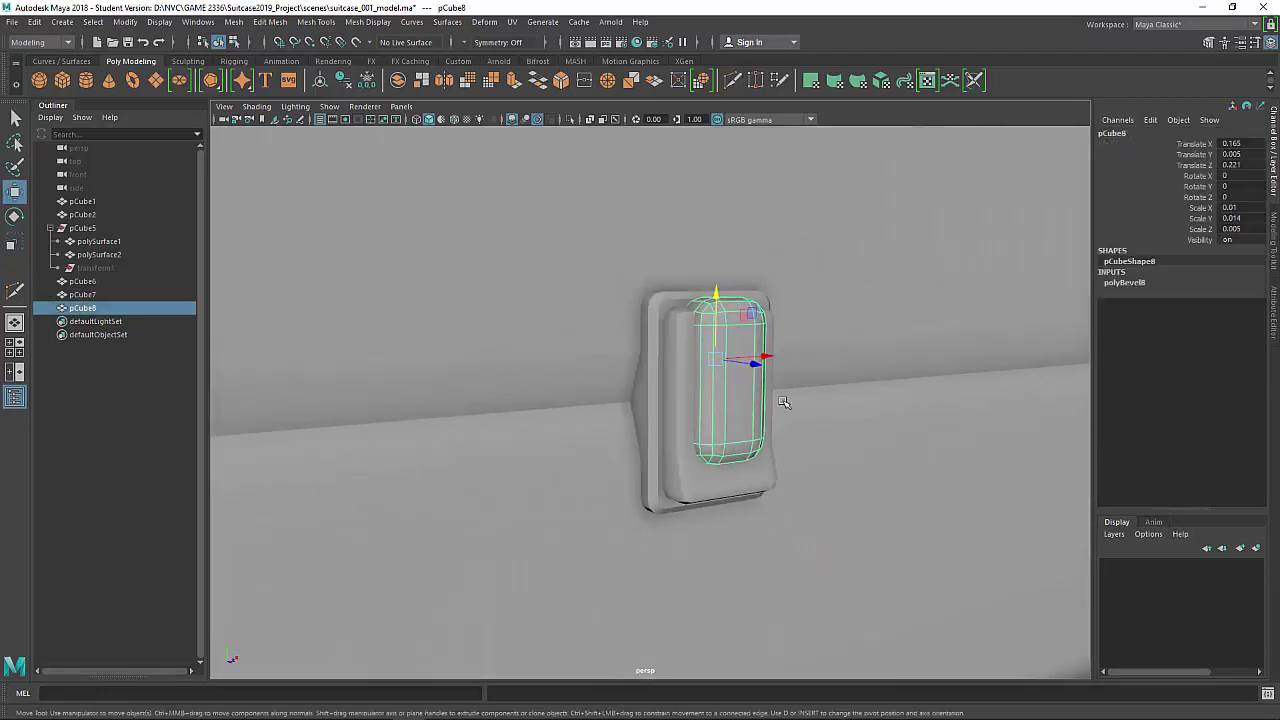
Insert a horizontal edge loop around the middle of the front latch block with Multi-Cut.
right_click_drag(749, 379, 668, 398, "shift")
left_click(727, 381)
scroll(757, 394, "up", 5)
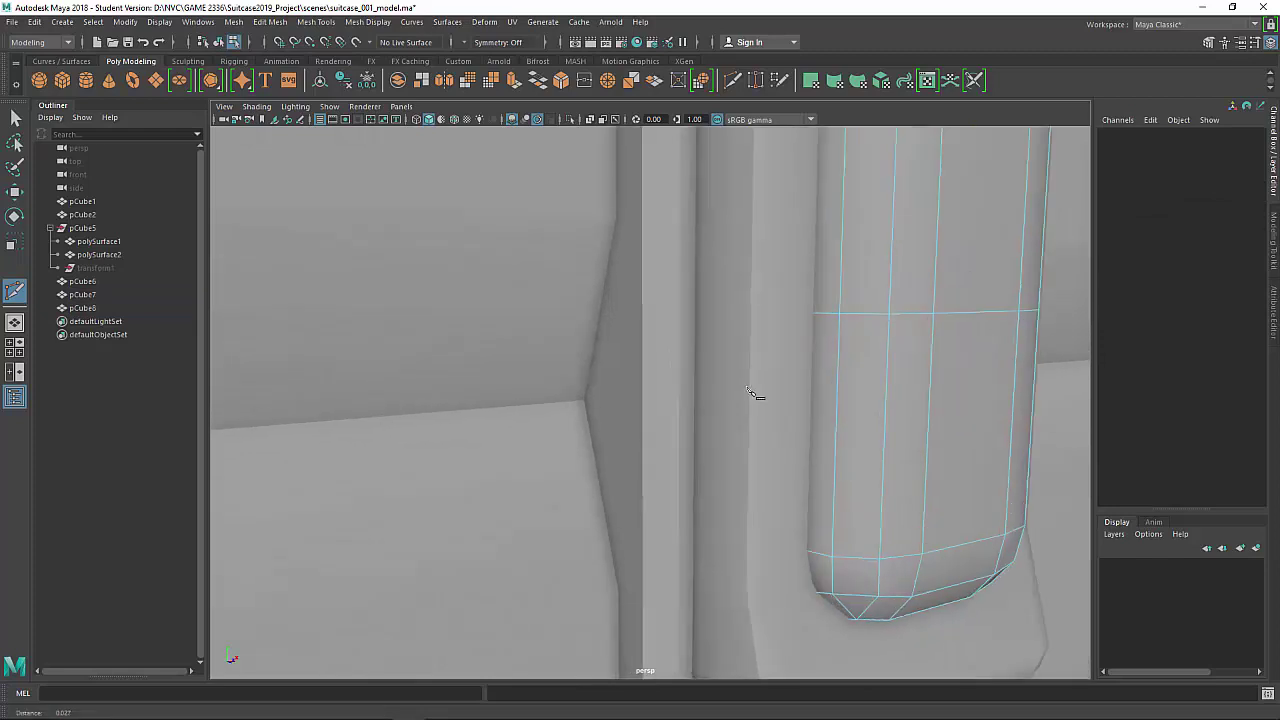
scroll(757, 394, "down", 3)
Bevel the front latch block's middle edge loop with 2 segments and a very small fraction.
key("w")
double_click(804, 364)
right_click_drag(807, 364, 891, 362, "shift")
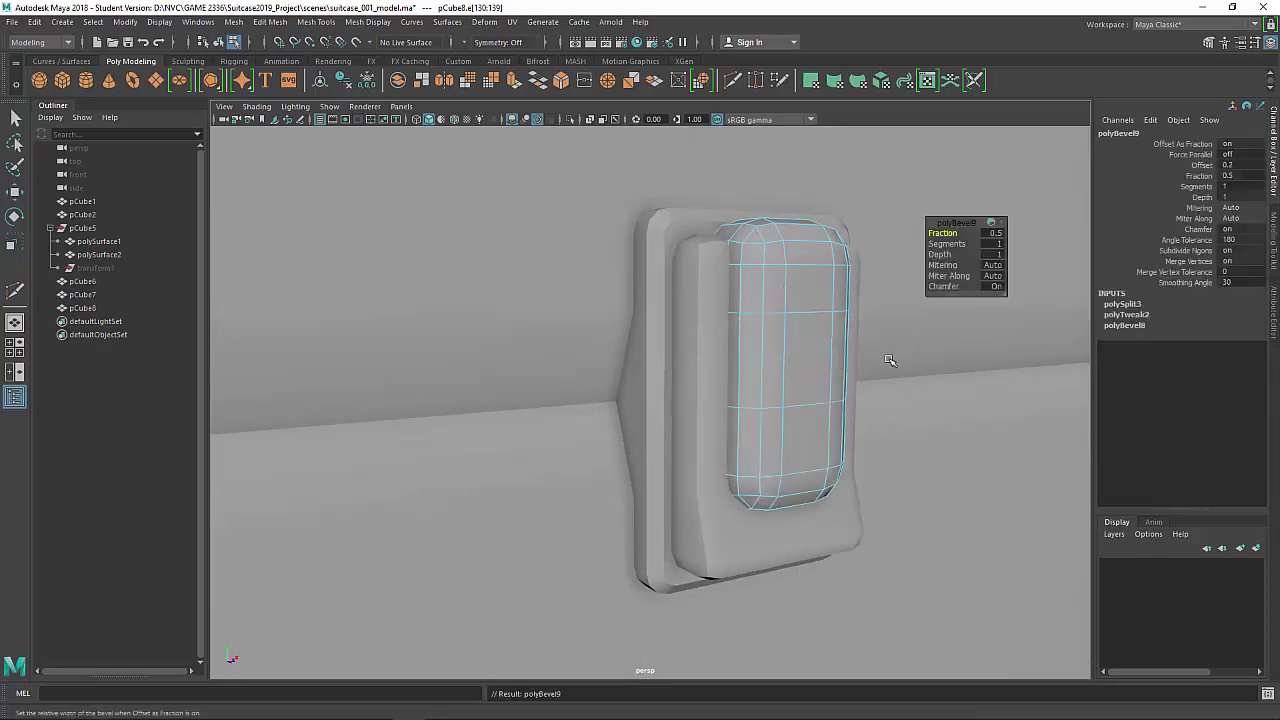
left_click_drag(944, 232, 938, 233)
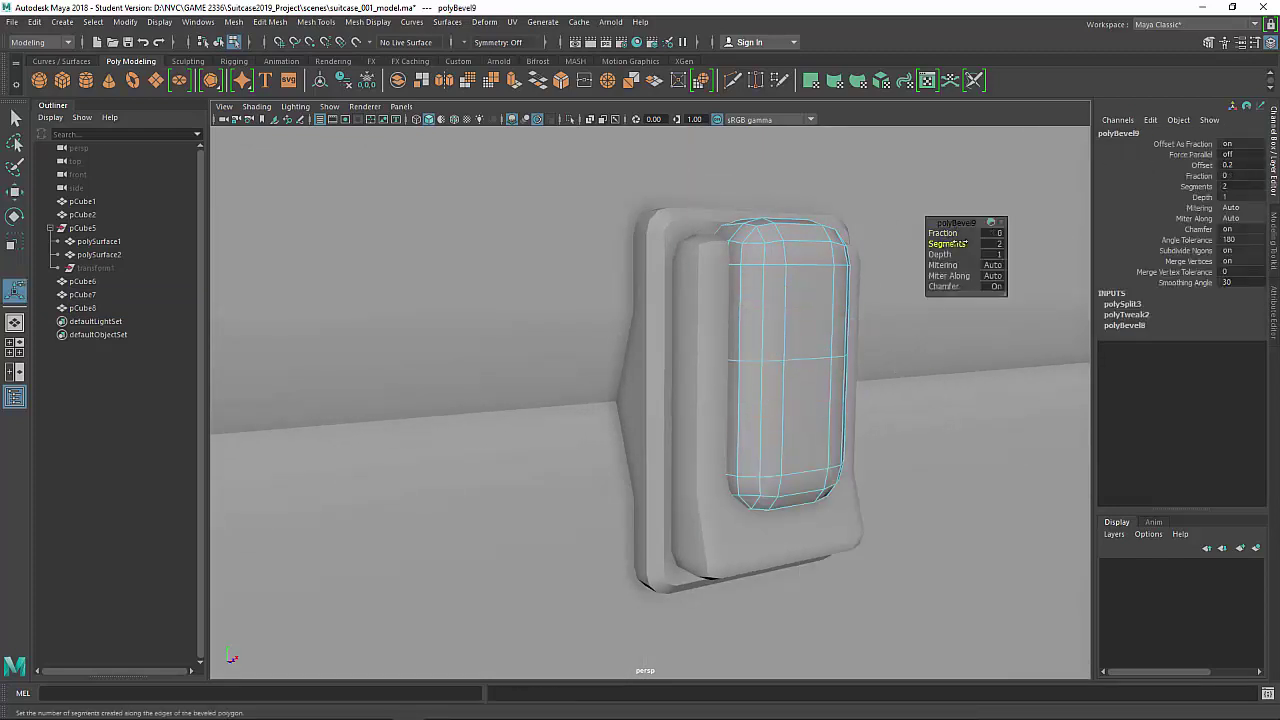
left_click(993, 233)
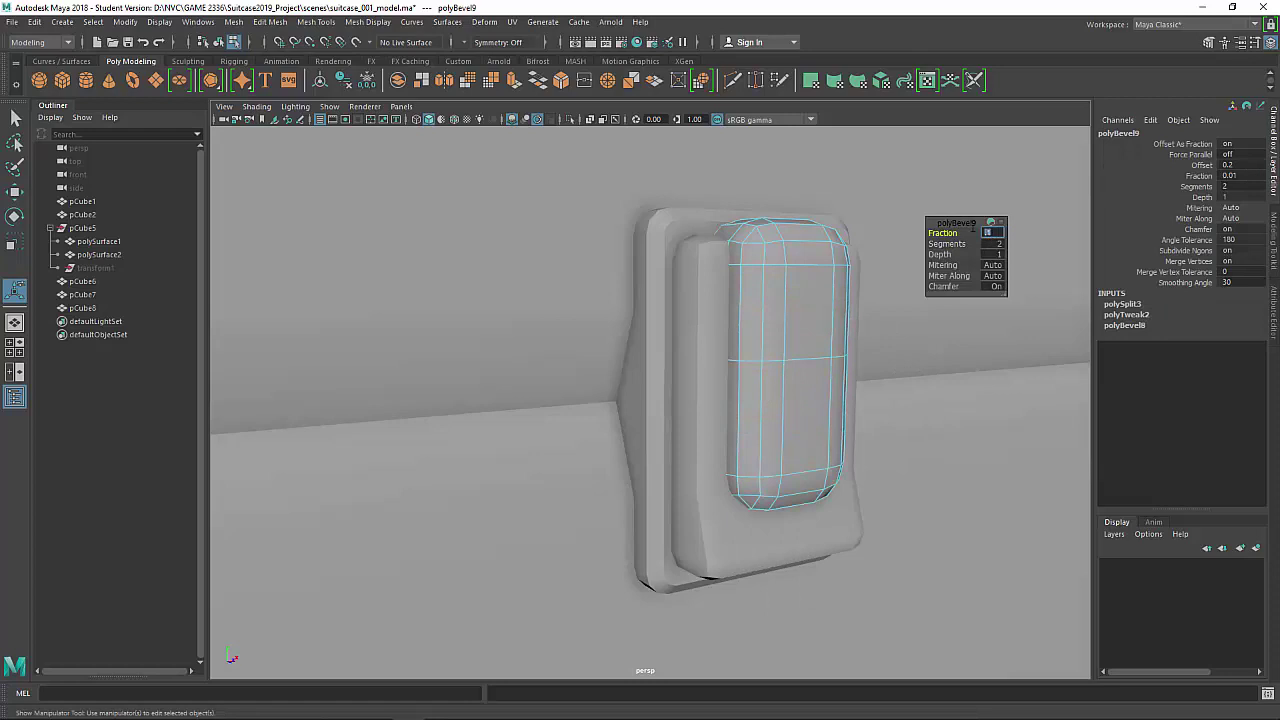
Scale the center loop of the narrow bevel inward to form a groove around the front latch block.
double_click(809, 363)
key("r")
left_click_drag(808, 393, 799, 422, "alt")
right_click_drag(799, 422, 810, 371, "alt")
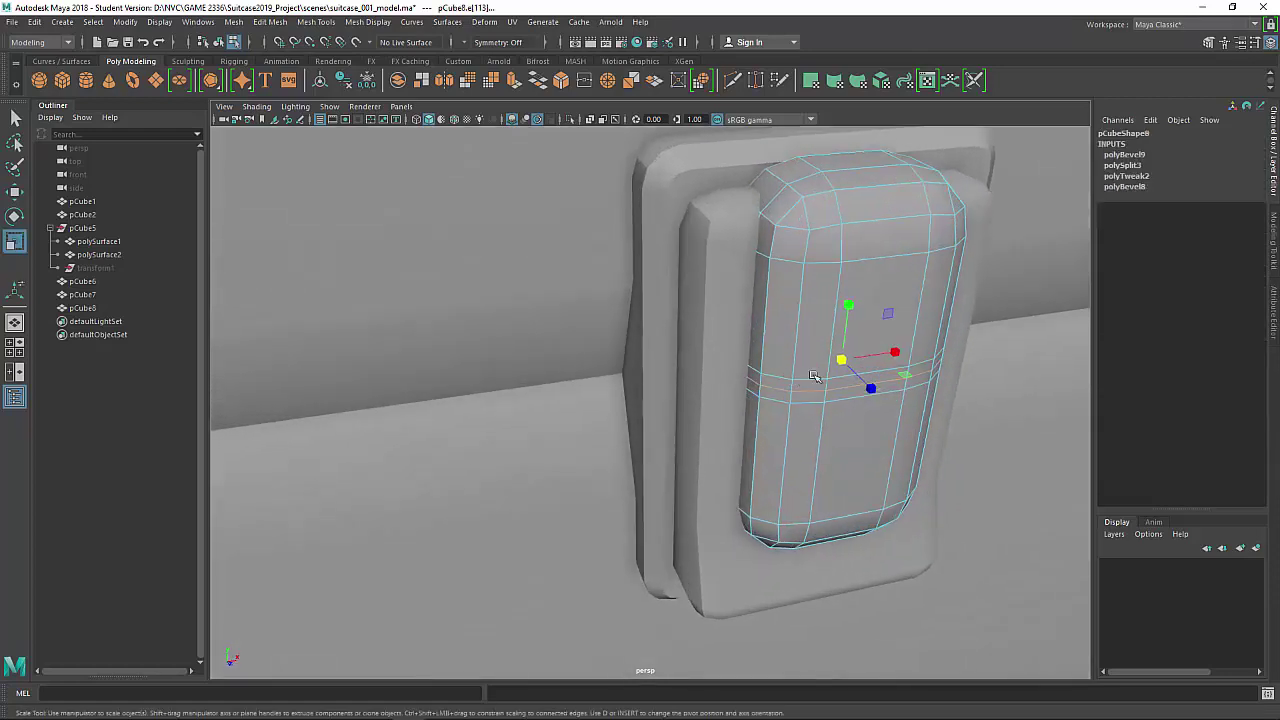
left_click_drag(839, 360, 839, 359)
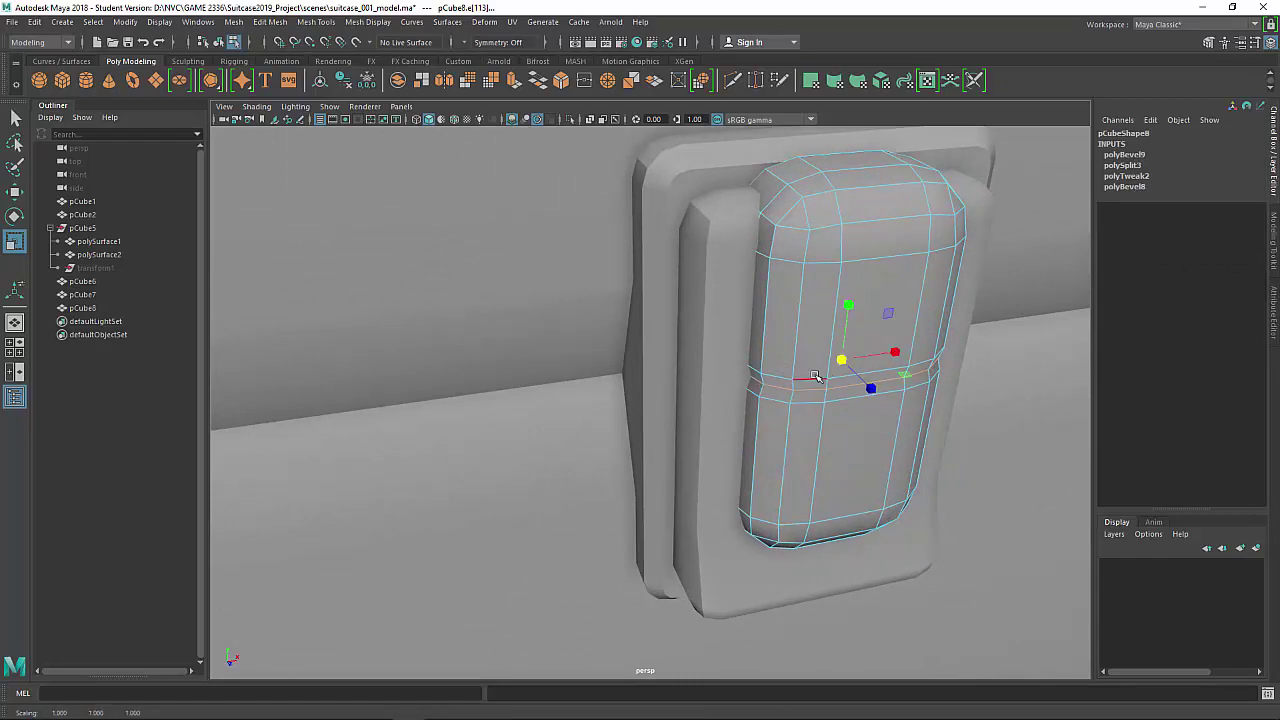
Scale the two edge loops bordering the groove vertically closer together to narrow it.
double_click(815, 377)
double_click(817, 402, "shift")
left_click_drag(817, 402, 757, 398, "alt")
left_click_drag(703, 291, 703, 326)
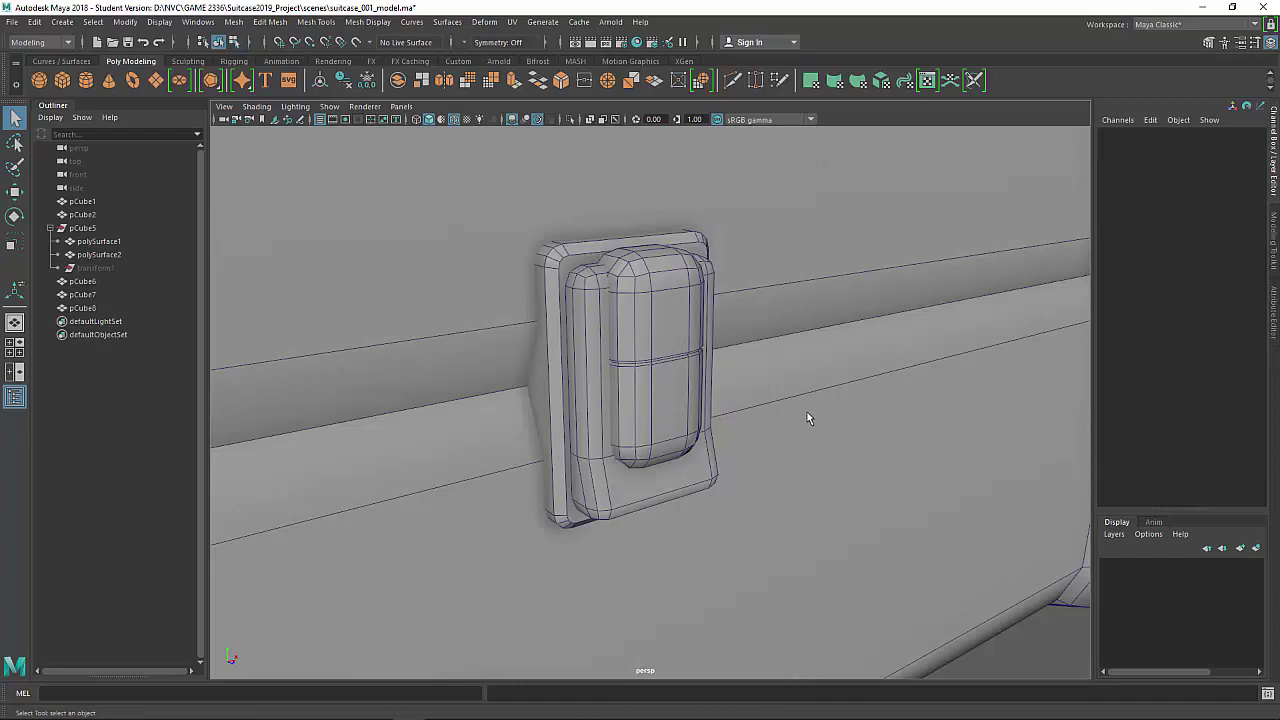
Select all three latch blocks and soften their edges.
mouse_move(791, 417)
left_mouse_down("alt")
mouse_move(789, 429)
mouse_move(636, 421)
mouse_move(818, 429)
mouse_move(809, 439)
left_mouse_up("alt")
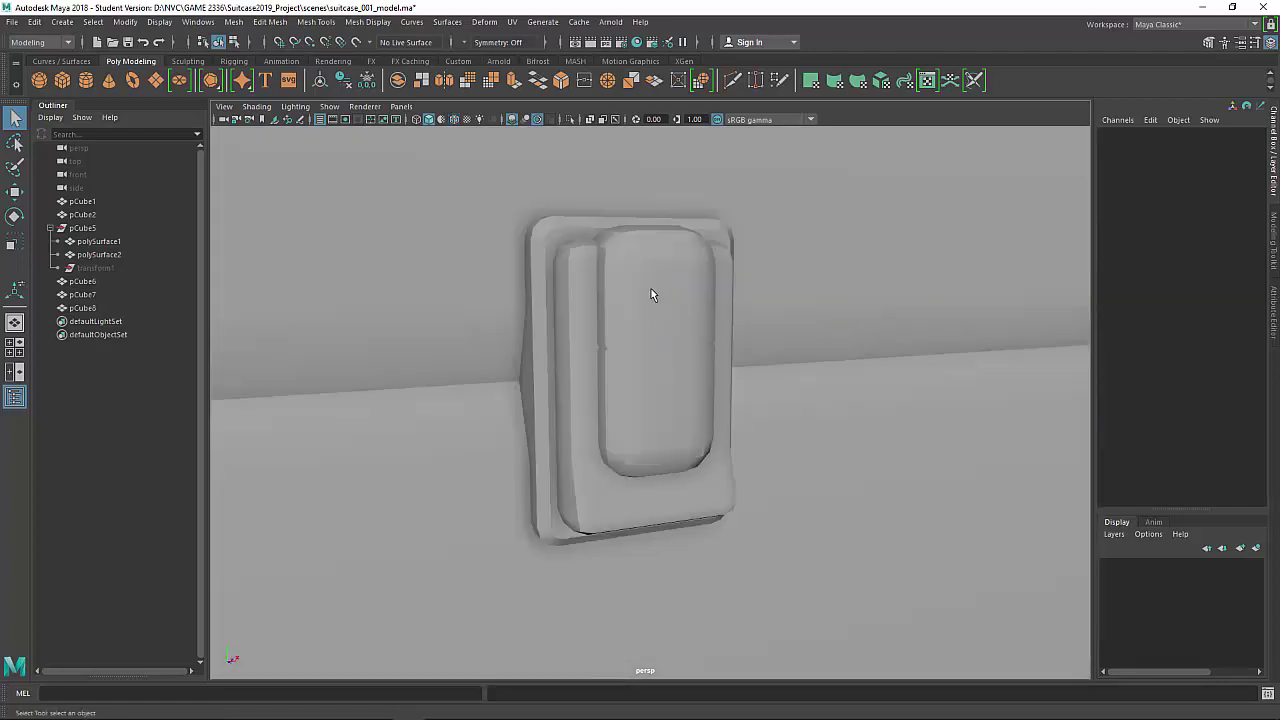
left_click(655, 297)
left_click(568, 308, "shift")
left_click(536, 246, "shift")
right_click_drag(564, 241, 712, 256, "shift")
left_click(775, 385)
left_click_drag(681, 395, 704, 393, "alt")
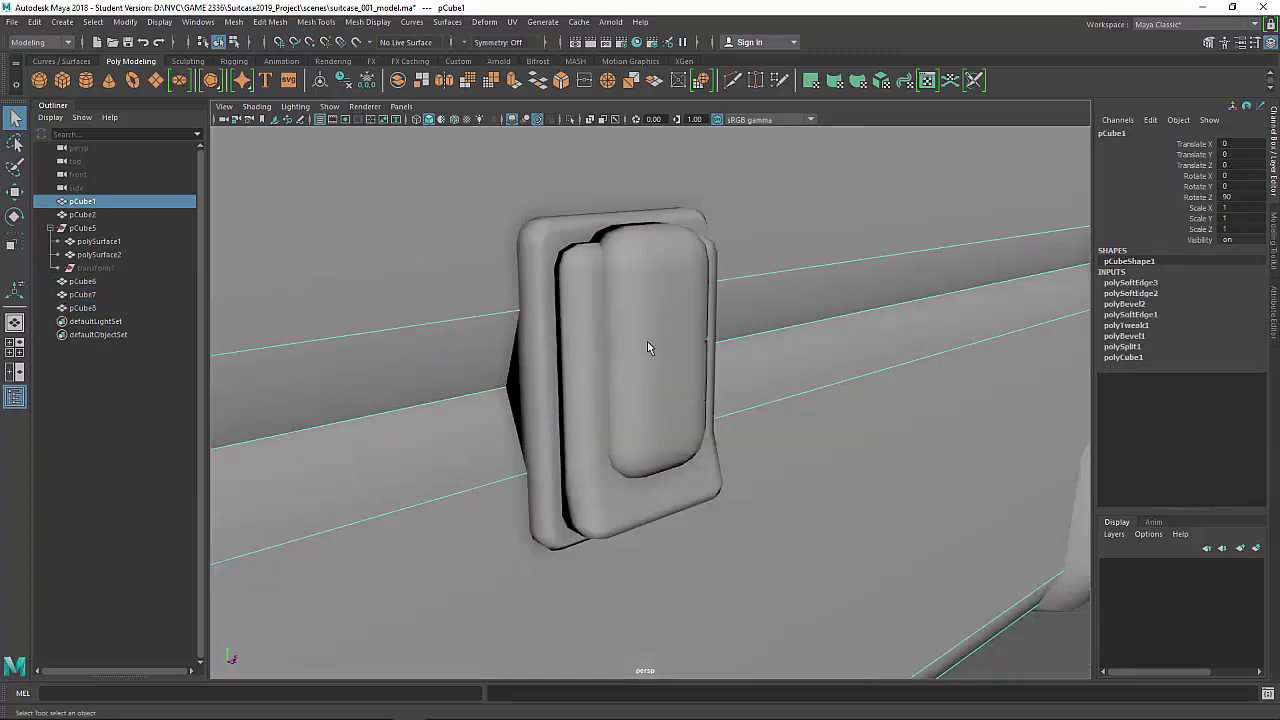
Harden the edge loop along the front latch block's groove to give it a crisp seam.
scroll(650, 350, "up", 4)
left_click(660, 356)
right_click_drag(663, 335, 768, 355)
left_click(636, 324)
right_click_drag(644, 271, 708, 248)
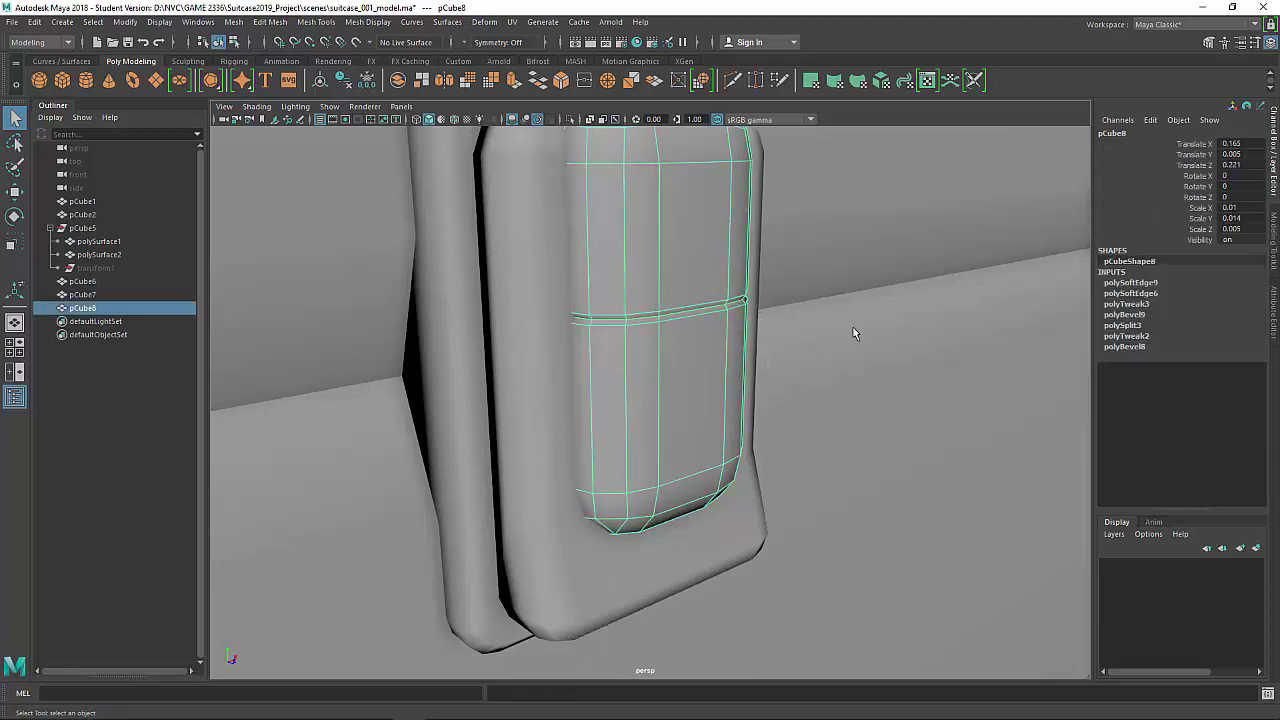
left_click(853, 328)
left_click_drag(846, 334, 651, 357, "alt")
scroll(740, 434, "down", 5)
scroll(645, 342, "up", 2)
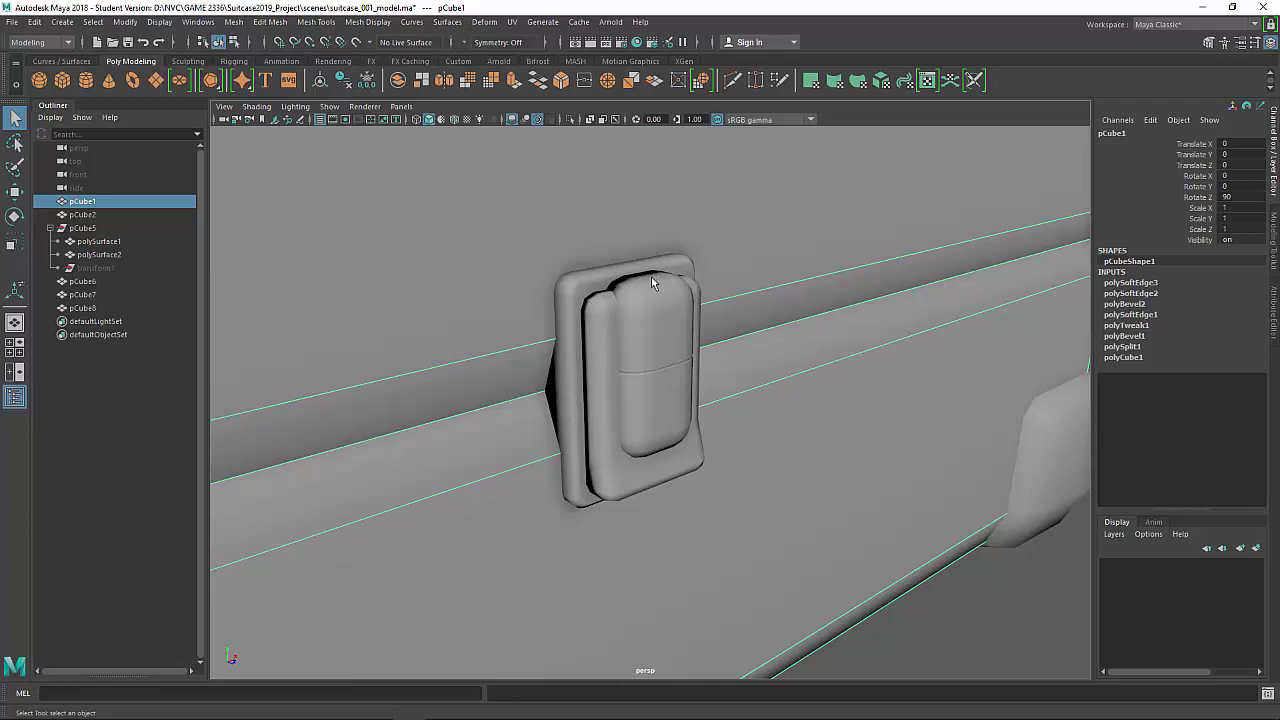
Delete the hidden back face of the back latch plate from inside the suitcase, and return to object selection.
left_click(992, 581)
left_click_drag(642, 454, 639, 368, "alt")
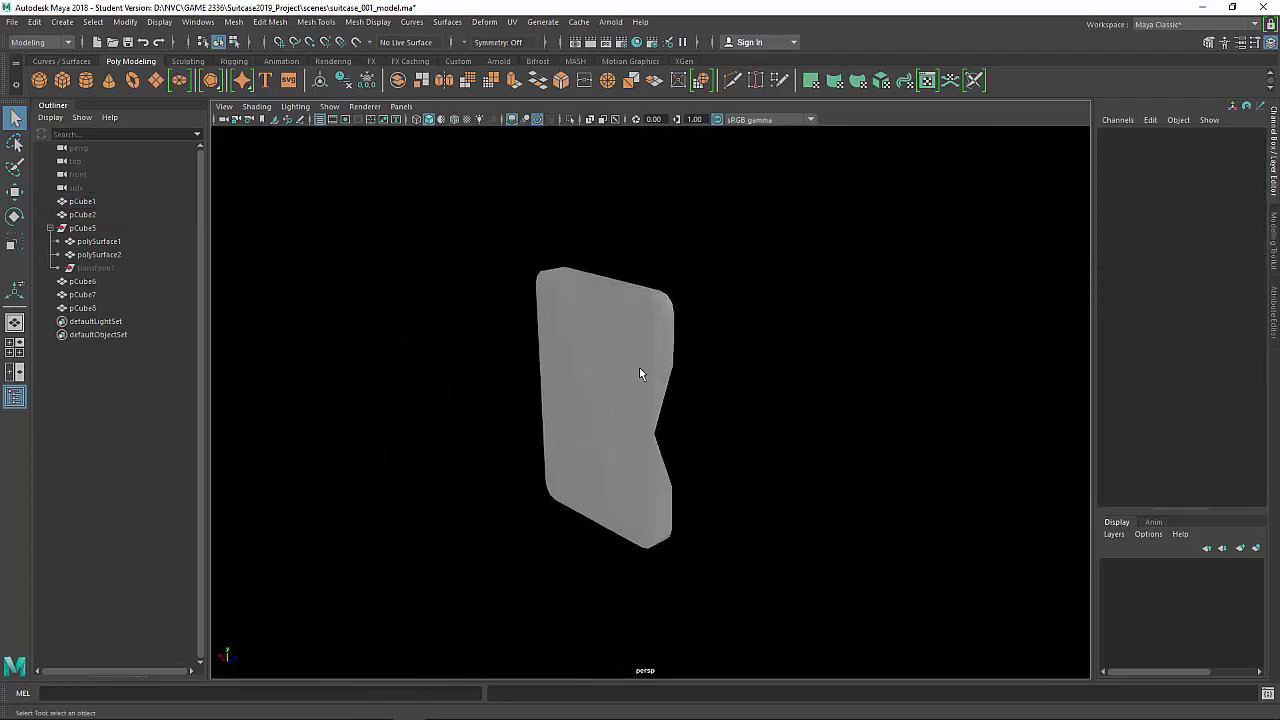
left_click(625, 334)
left_click_drag(641, 313, 604, 302, "alt")
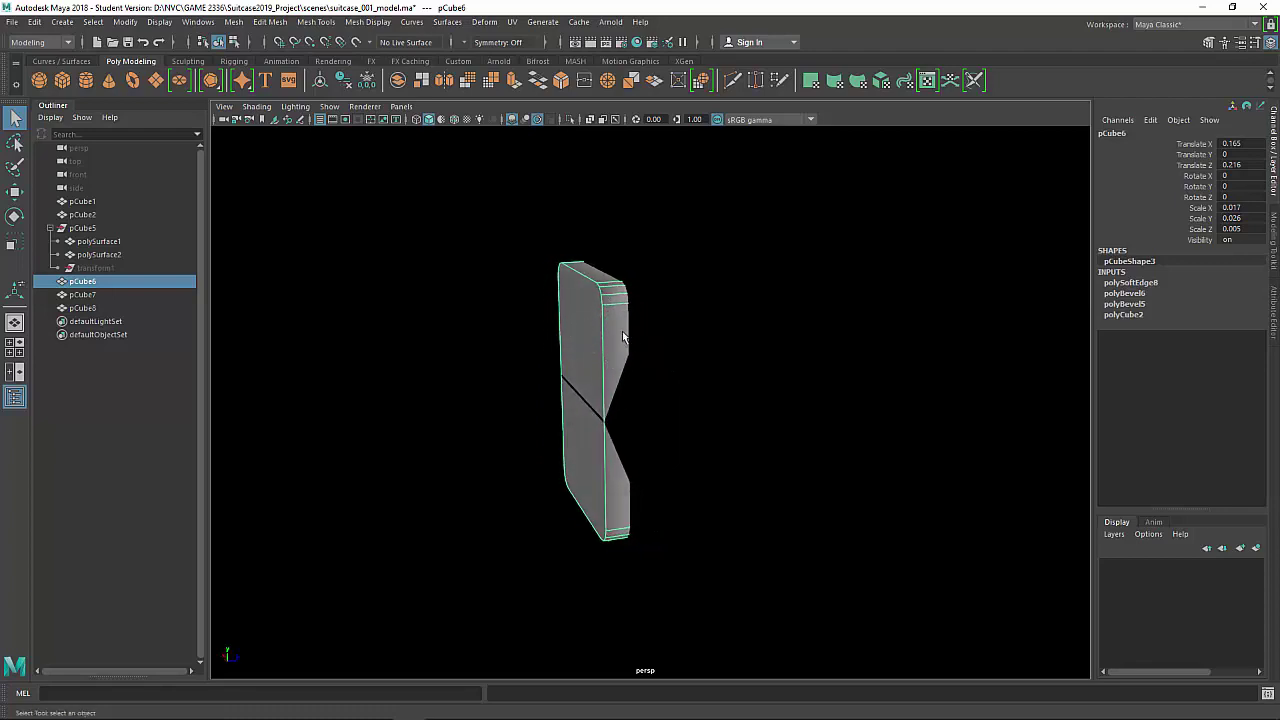
left_click_drag(708, 352, 640, 360, "alt")
left_click(564, 329)
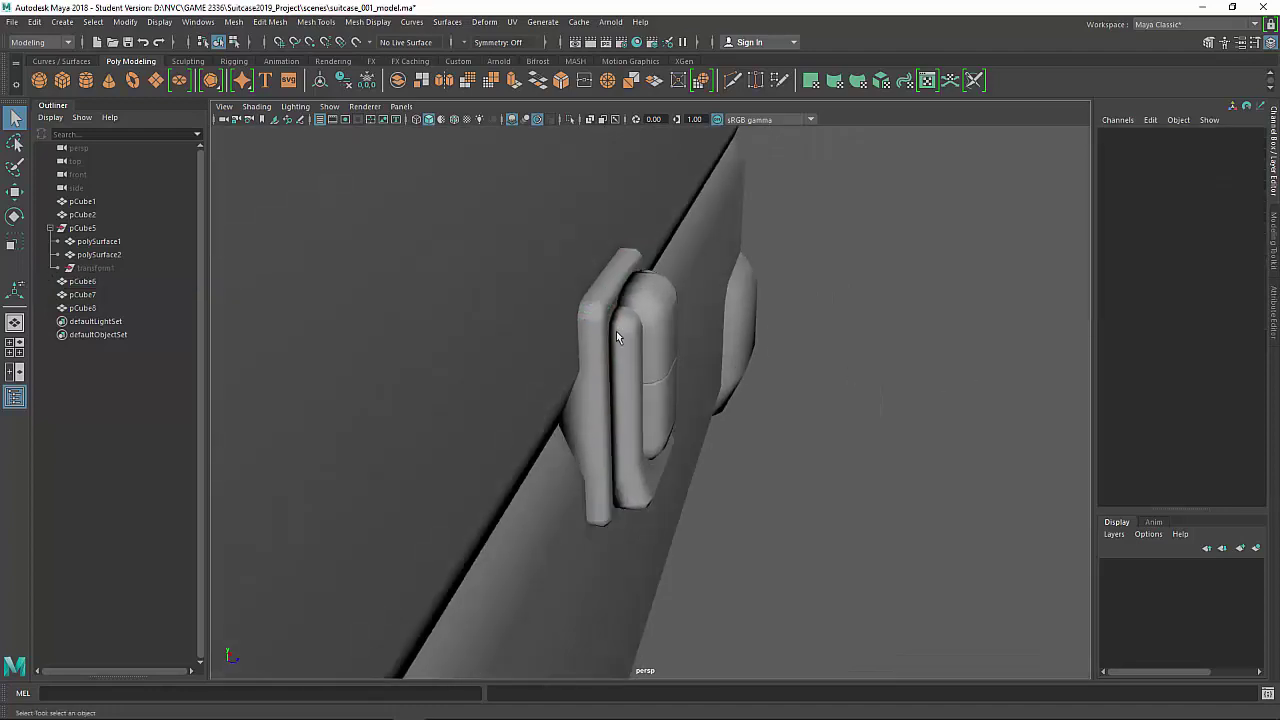
key("ctrl+1")
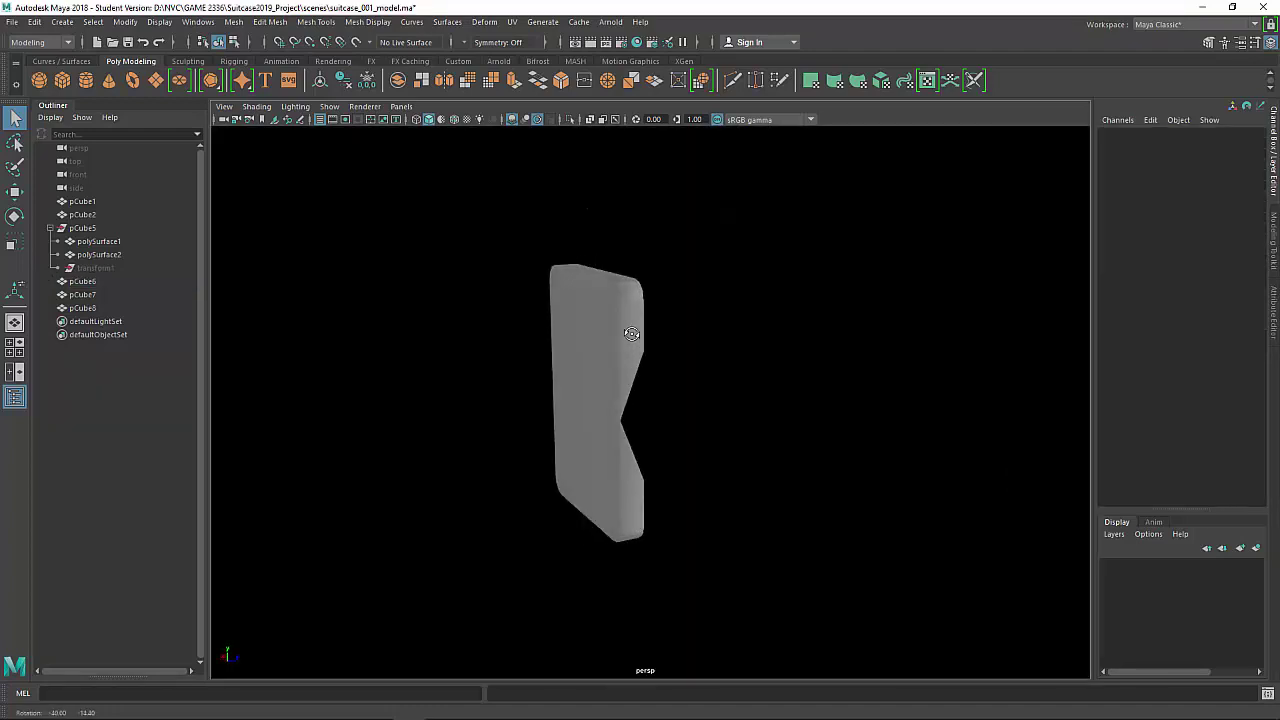
left_click(611, 348)
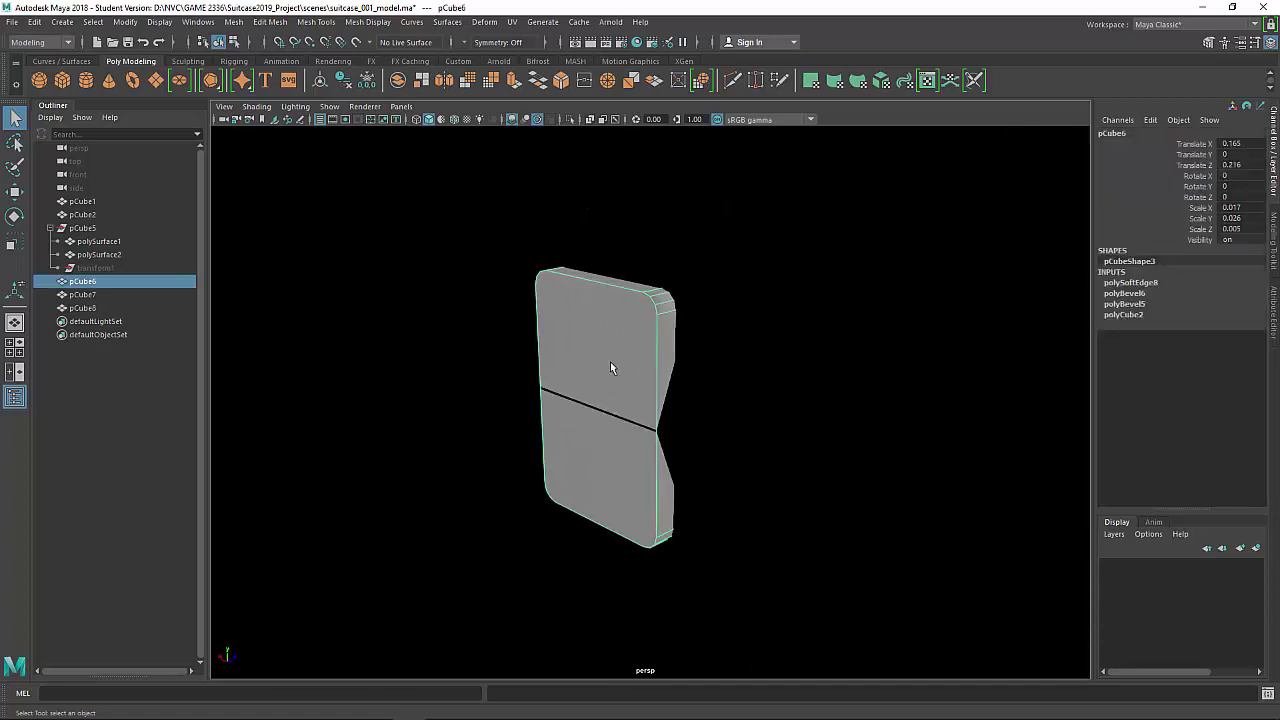
right_click_drag(634, 325, 651, 370)
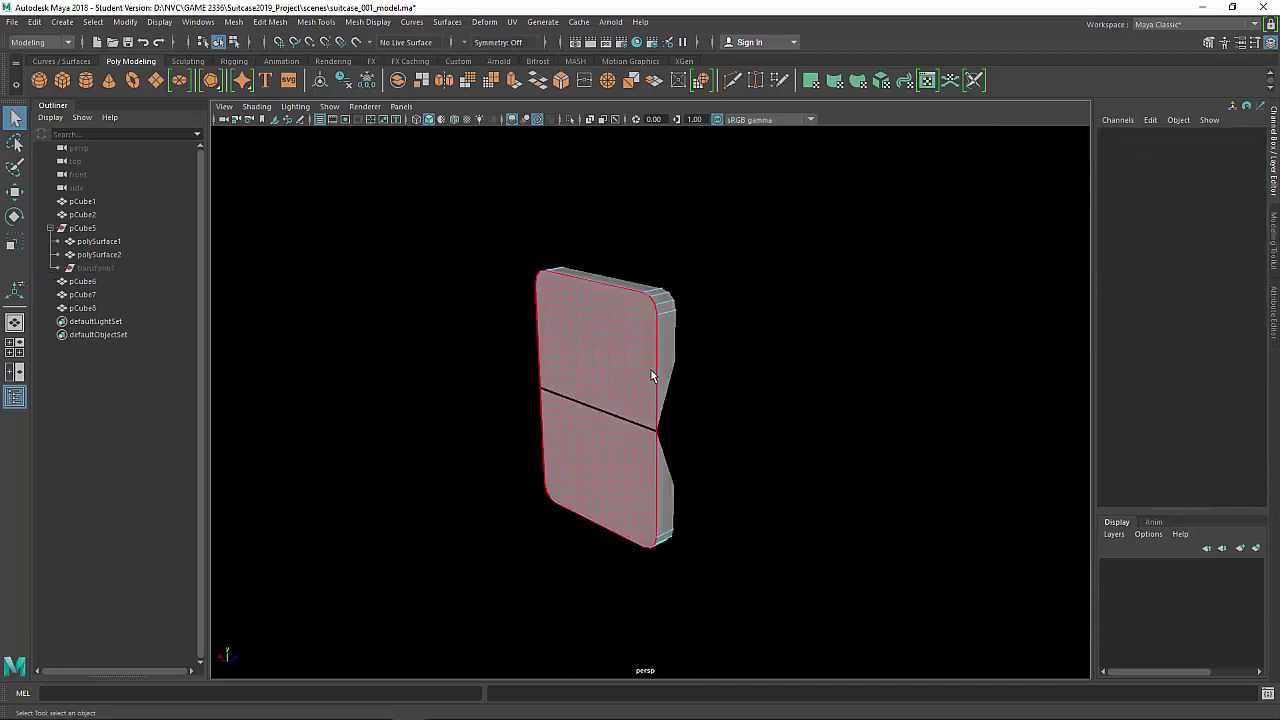
left_click(601, 365)
key("Delete")
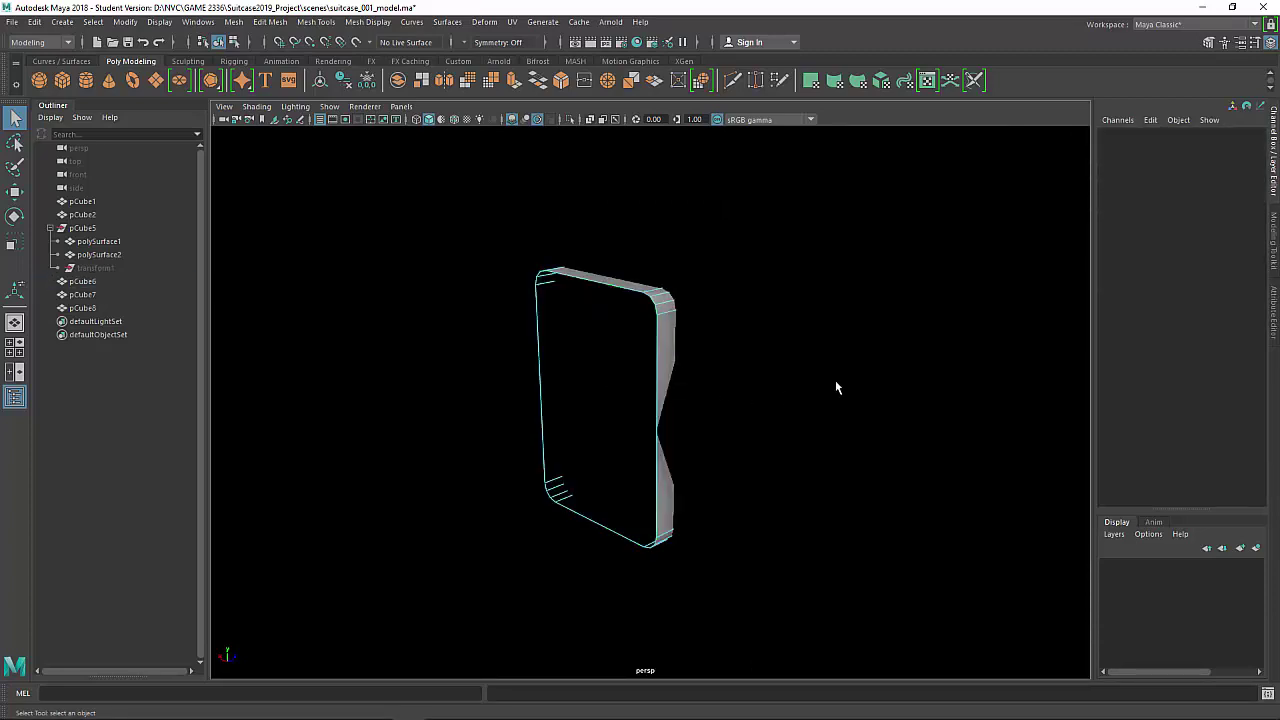
left_click_drag(835, 383, 719, 383, "alt")
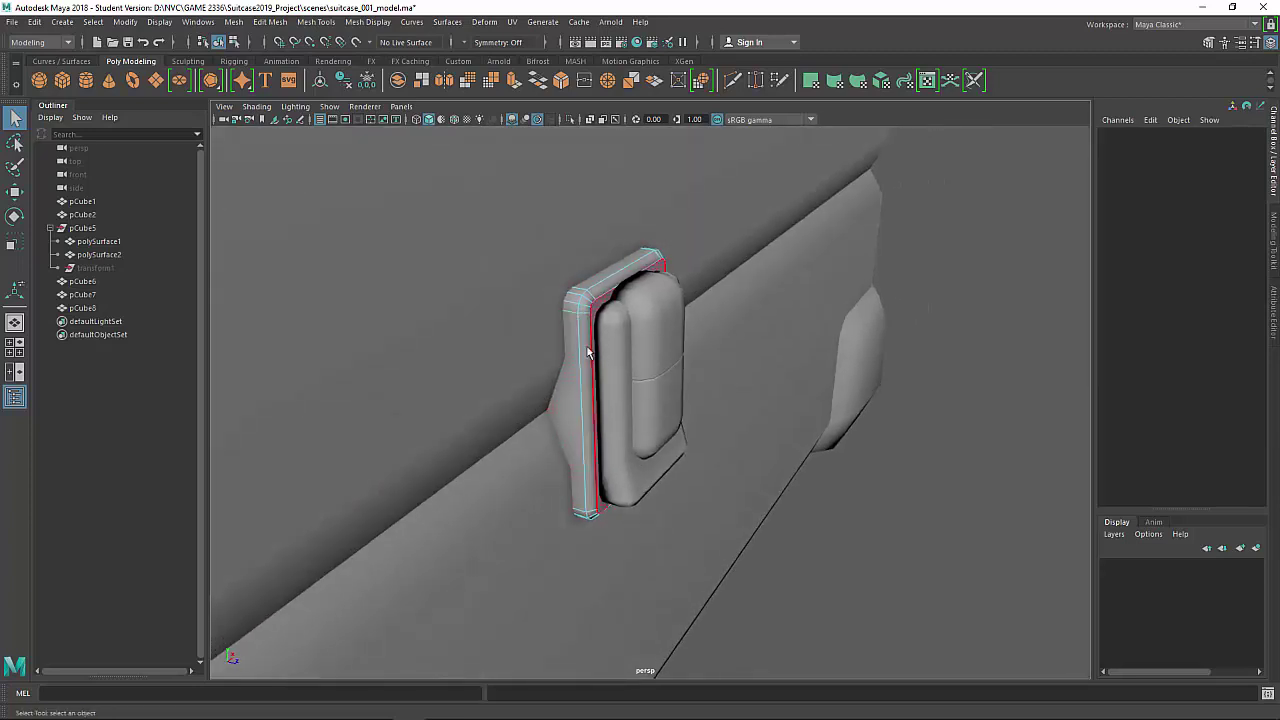
left_click(591, 320)
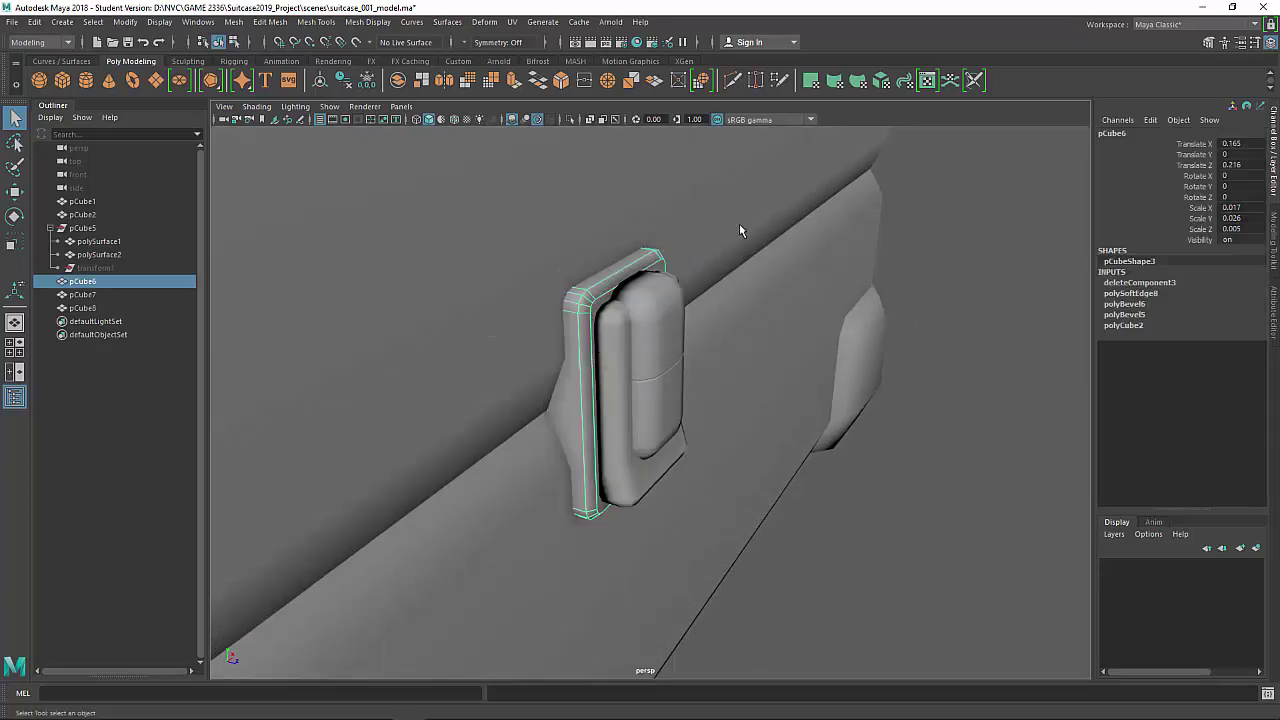
Isolate the front latch block in the viewport.
left_click(654, 344)
left_click_drag(695, 361, 644, 360, "alt")
right_click_drag(643, 359, 643, 359, "alt")
scroll(643, 359, "up", 1)
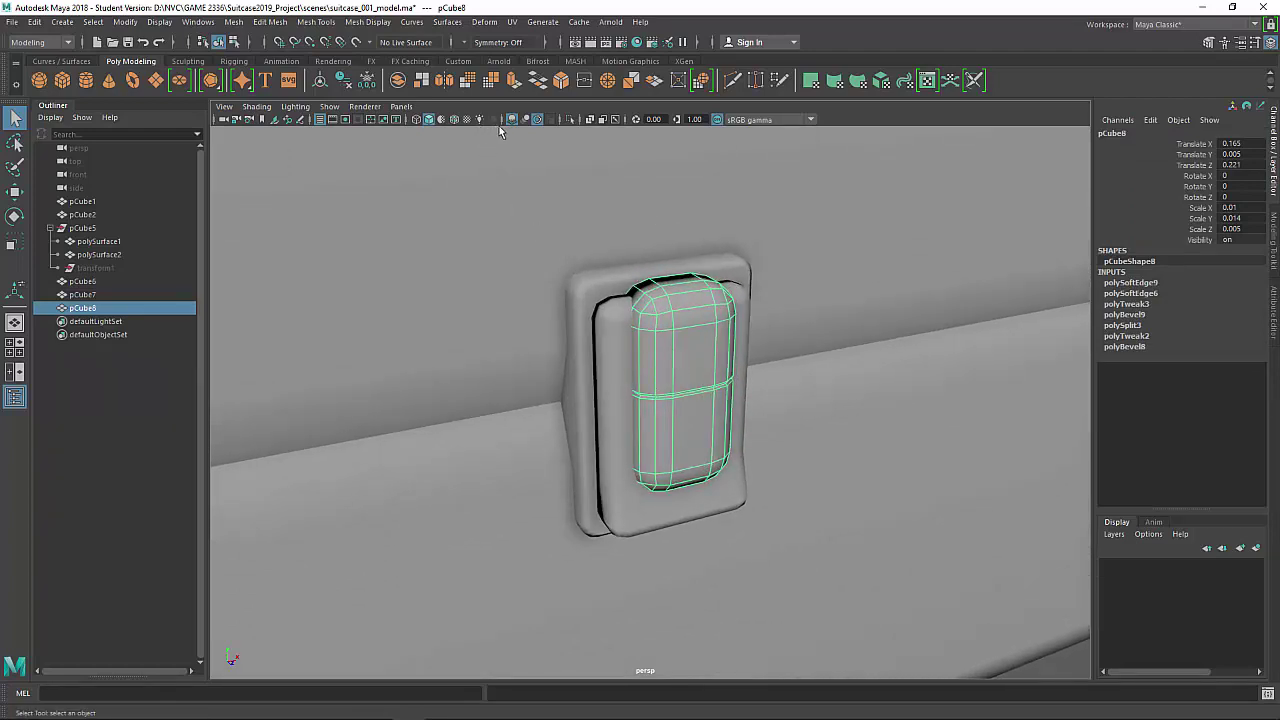
left_click(570, 119)
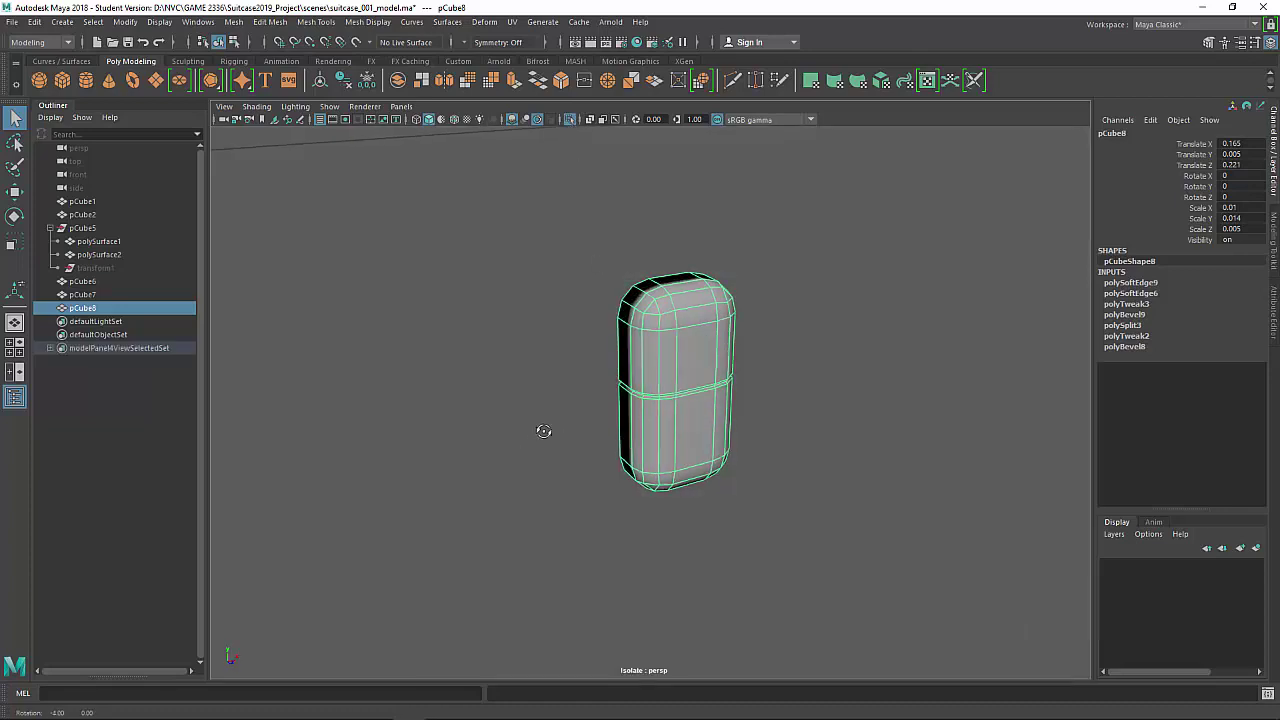
Delete the two hidden back faces of the isolated front latch block, return to object selection and show the whole suitcase again.
left_click_drag(537, 428, 743, 414, "alt")
right_click(742, 319)
right_click_drag(743, 338, 742, 356)
left_click(634, 349)
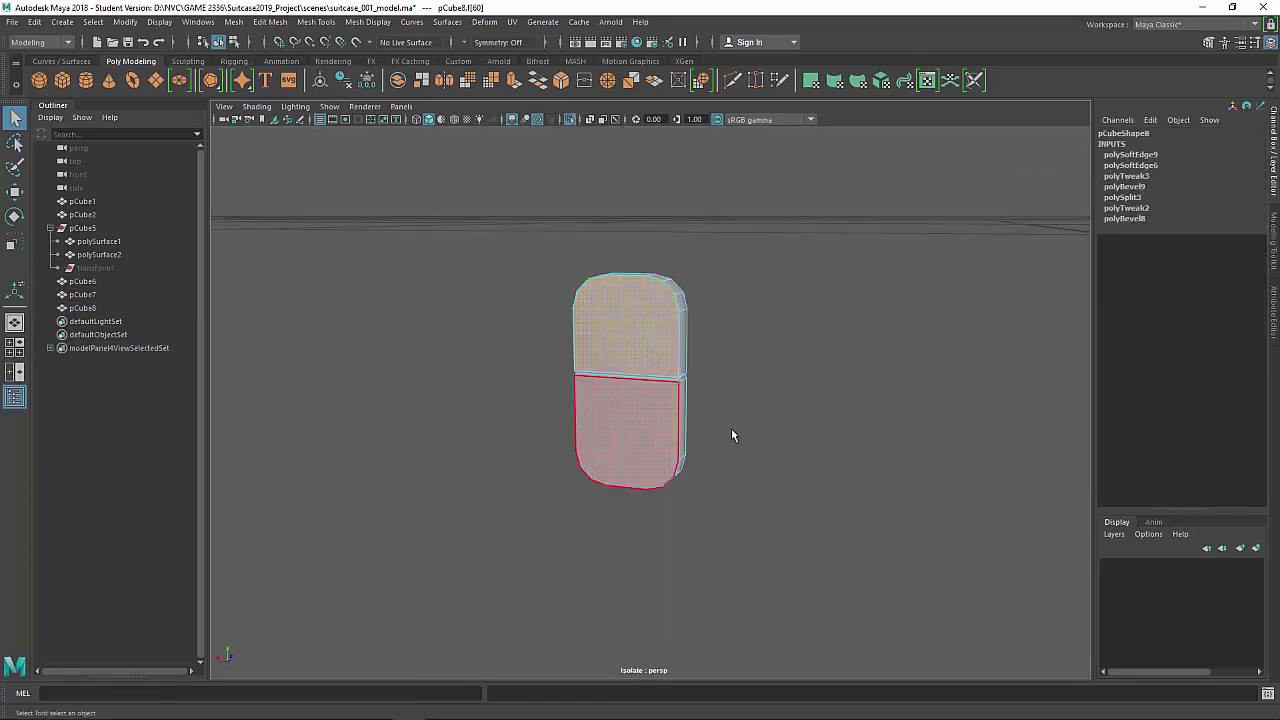
left_click(731, 431)
left_click(620, 350)
left_click(625, 419, "shift")
left_click_drag(625, 419, 654, 351, "alt")
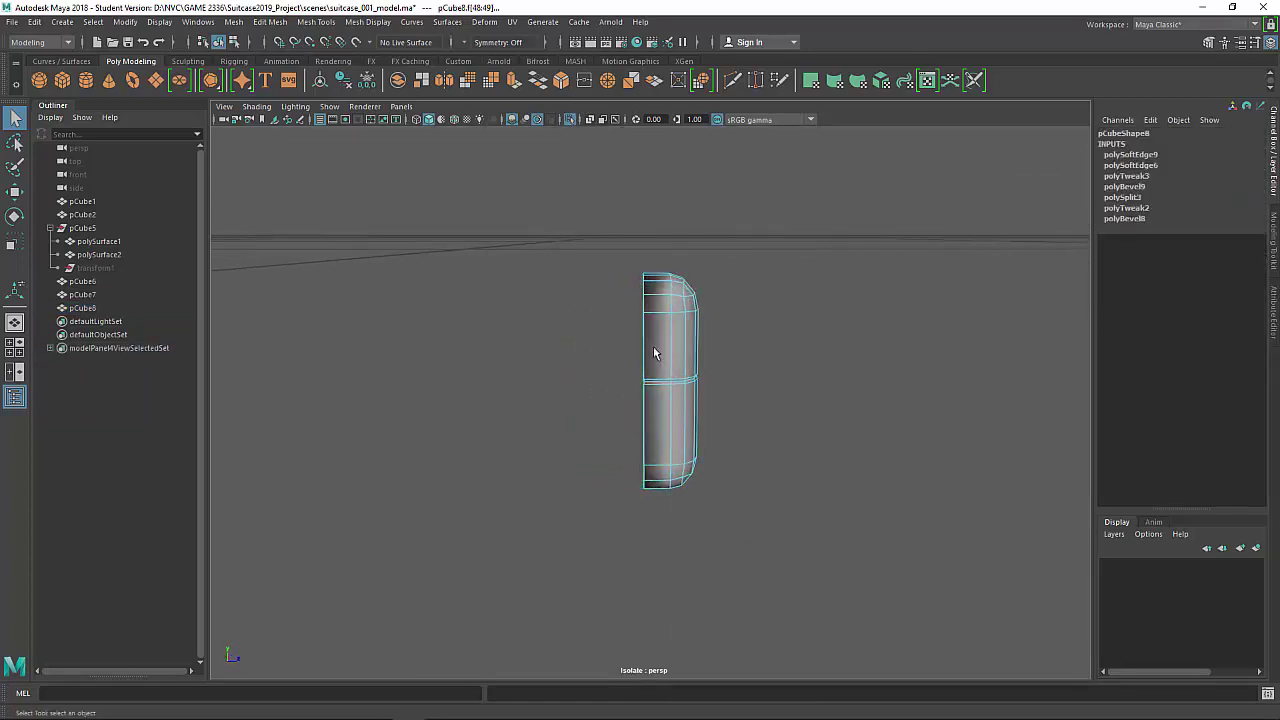
left_click_drag(668, 258, 770, 586, "ctrl")
left_click_drag(835, 494, 930, 497, "alt")
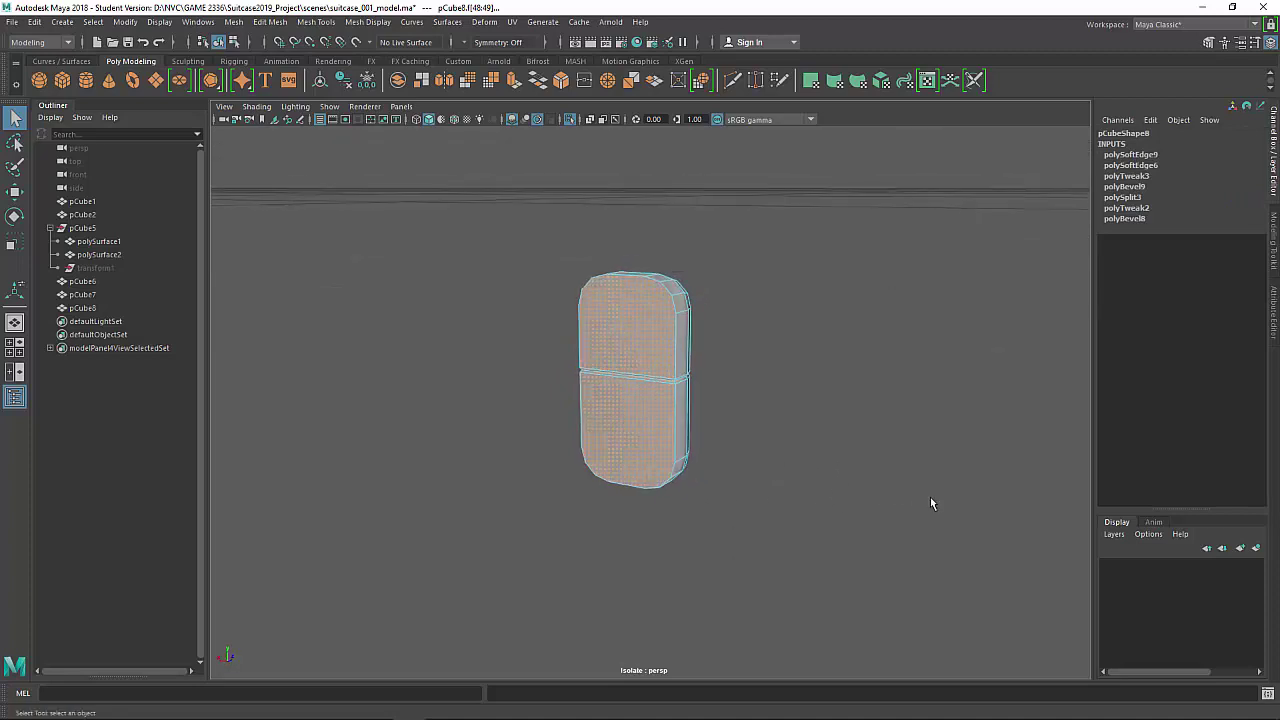
key("Delete")
left_click_drag(814, 458, 618, 465, "alt")
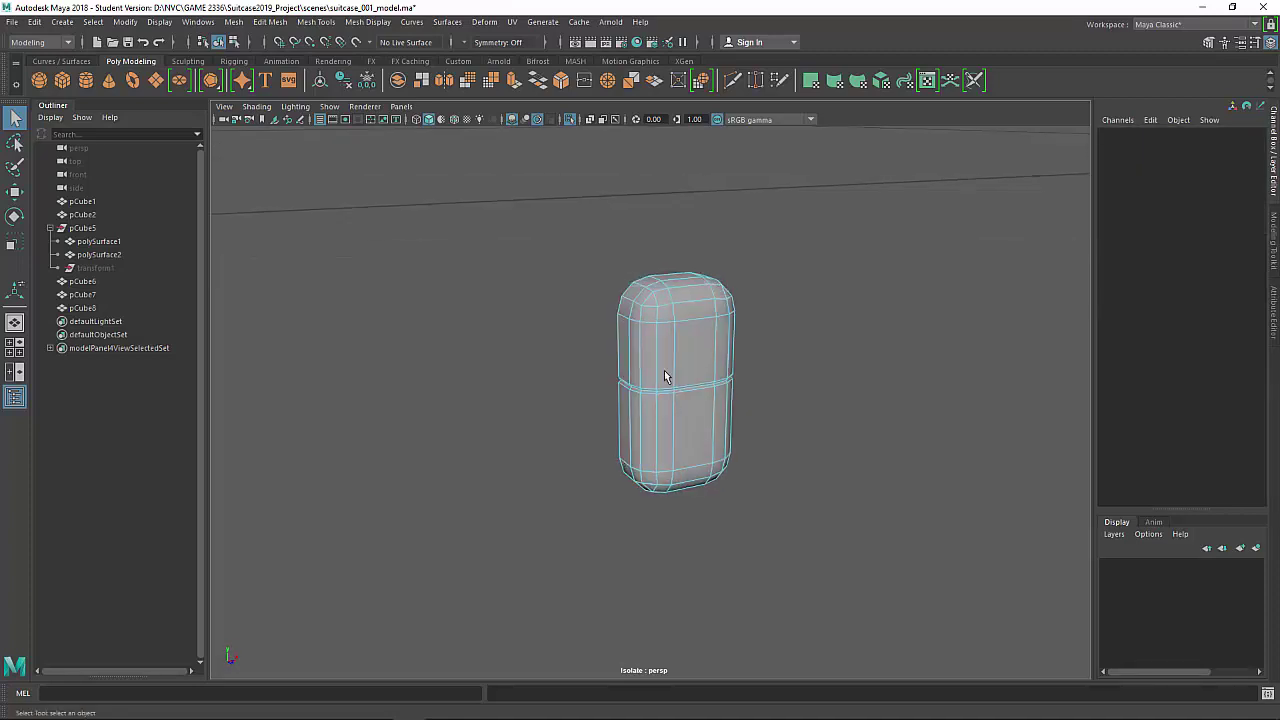
right_click_drag(691, 311, 760, 268)
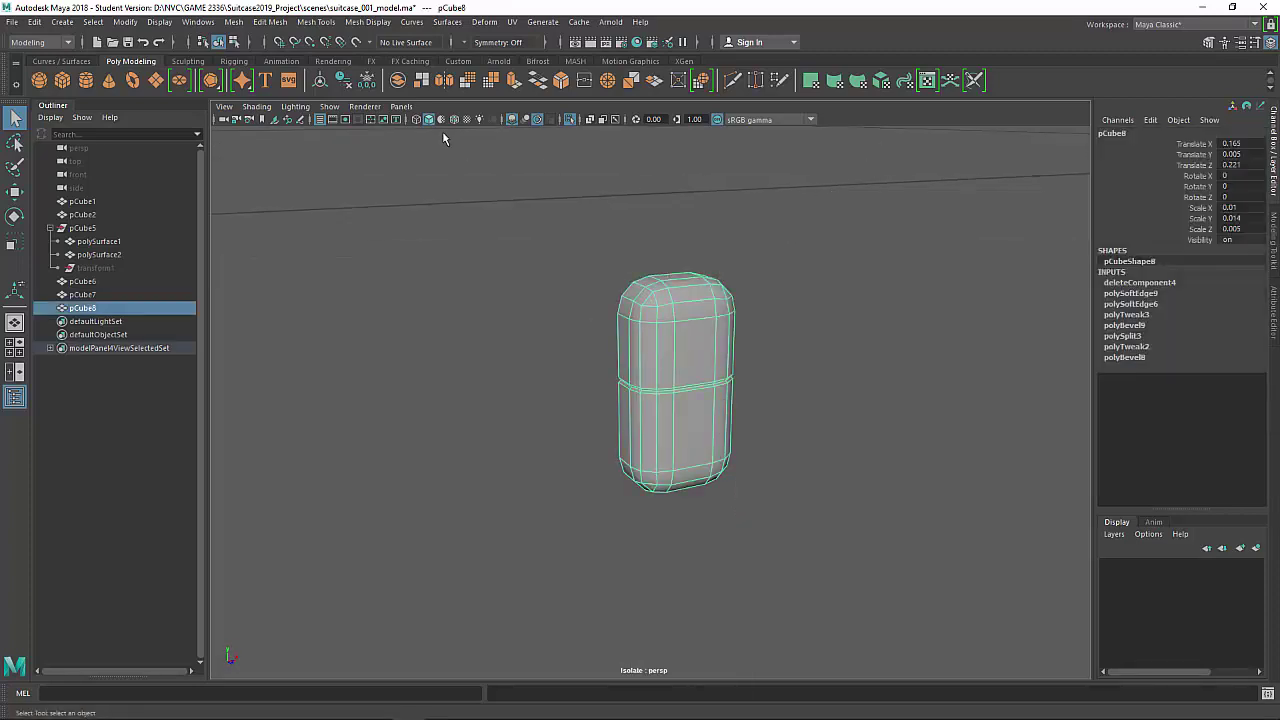
left_click(573, 120)
Isolate the middle latch plate, delete its hidden back faces and exit isolation.
left_click(614, 366)
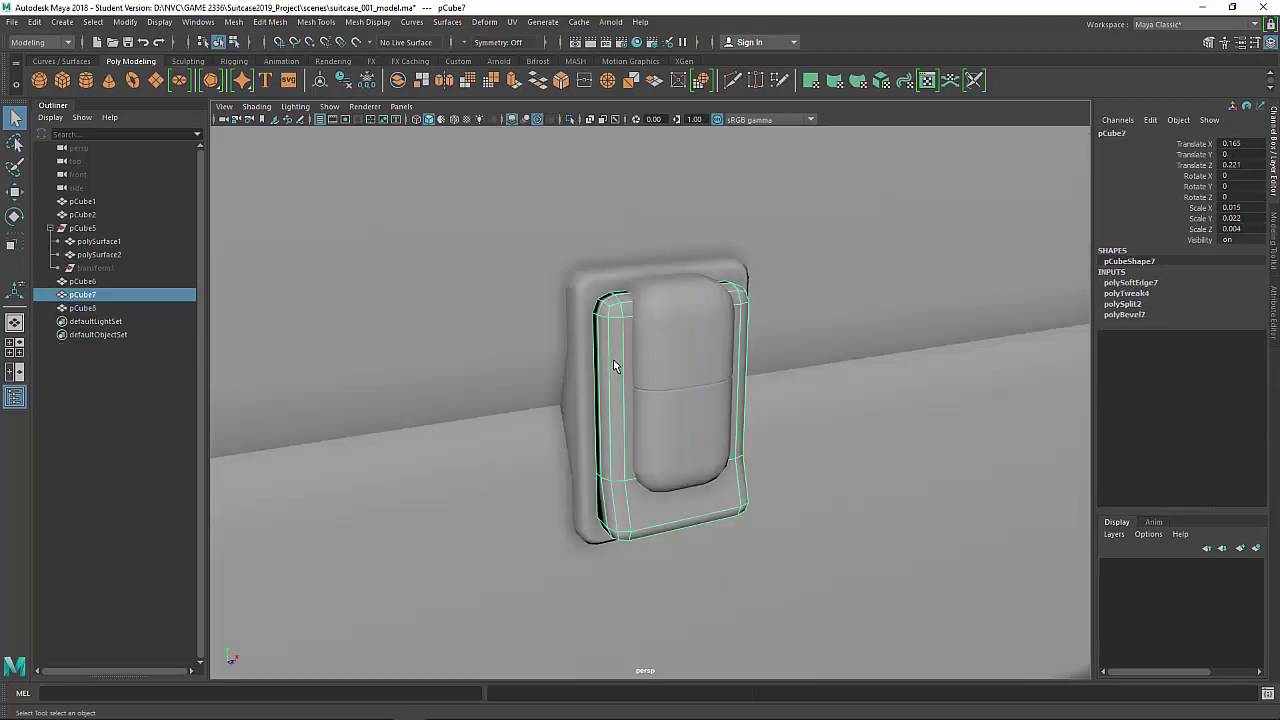
left_click(571, 120)
left_click_drag(483, 434, 560, 436, "alt")
right_click_drag(774, 251, 838, 251)
left_click(619, 420)
left_click(633, 492, "shift")
key("Delete")
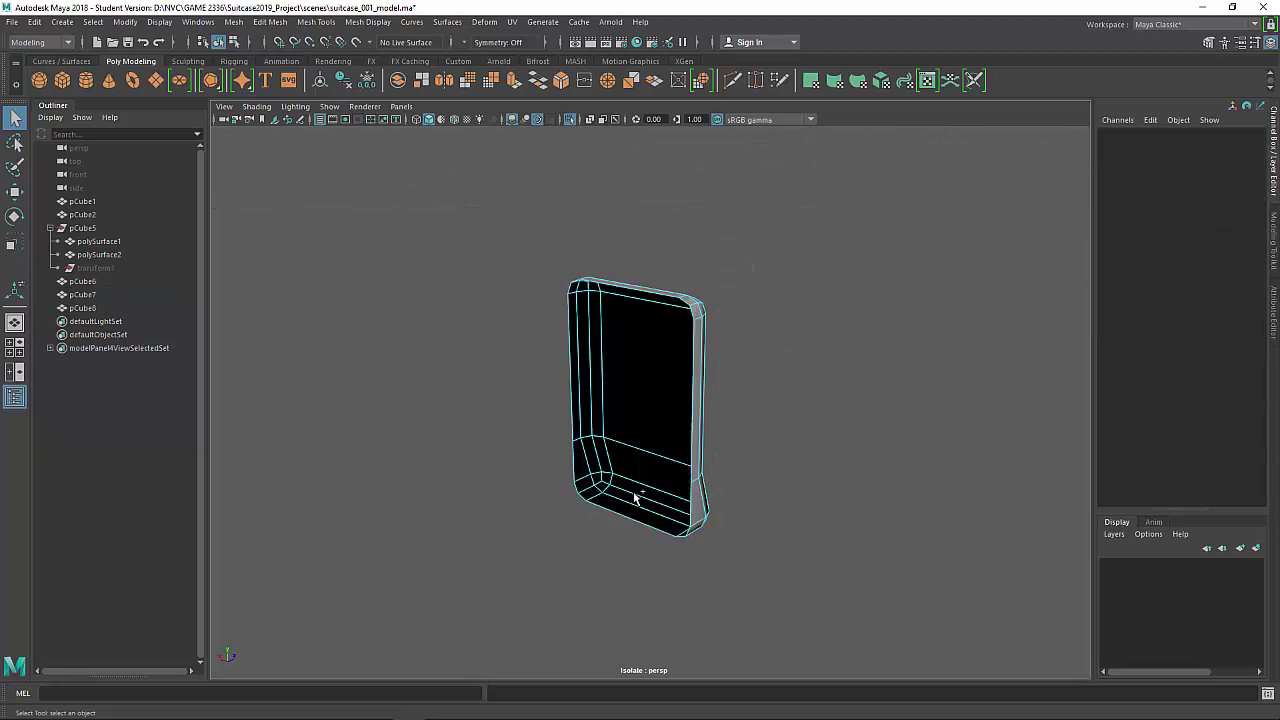
right_click_drag(621, 333, 863, 148)
left_click_drag(819, 464, 684, 463, "alt")
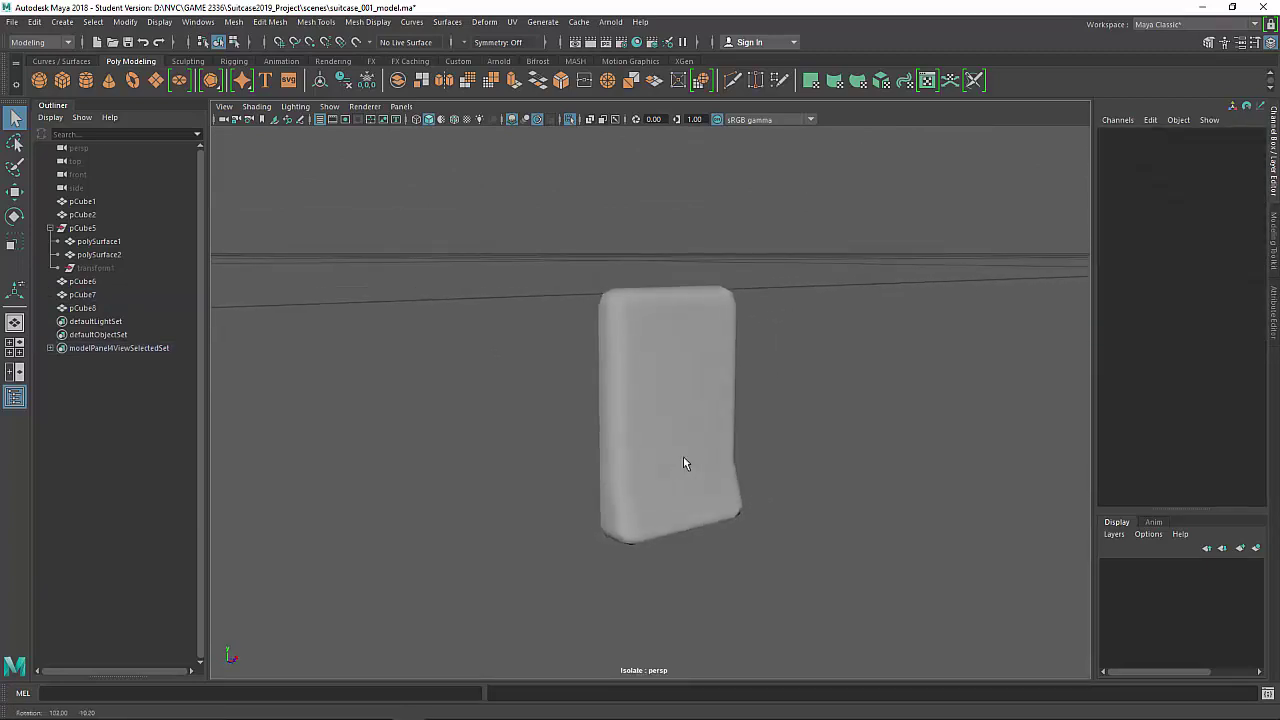
left_click(571, 119)
Switch to the browser to examine the bronze tone luggage hinge reference image, and return to Maya.
left_click_drag(751, 423, 766, 449, "alt")
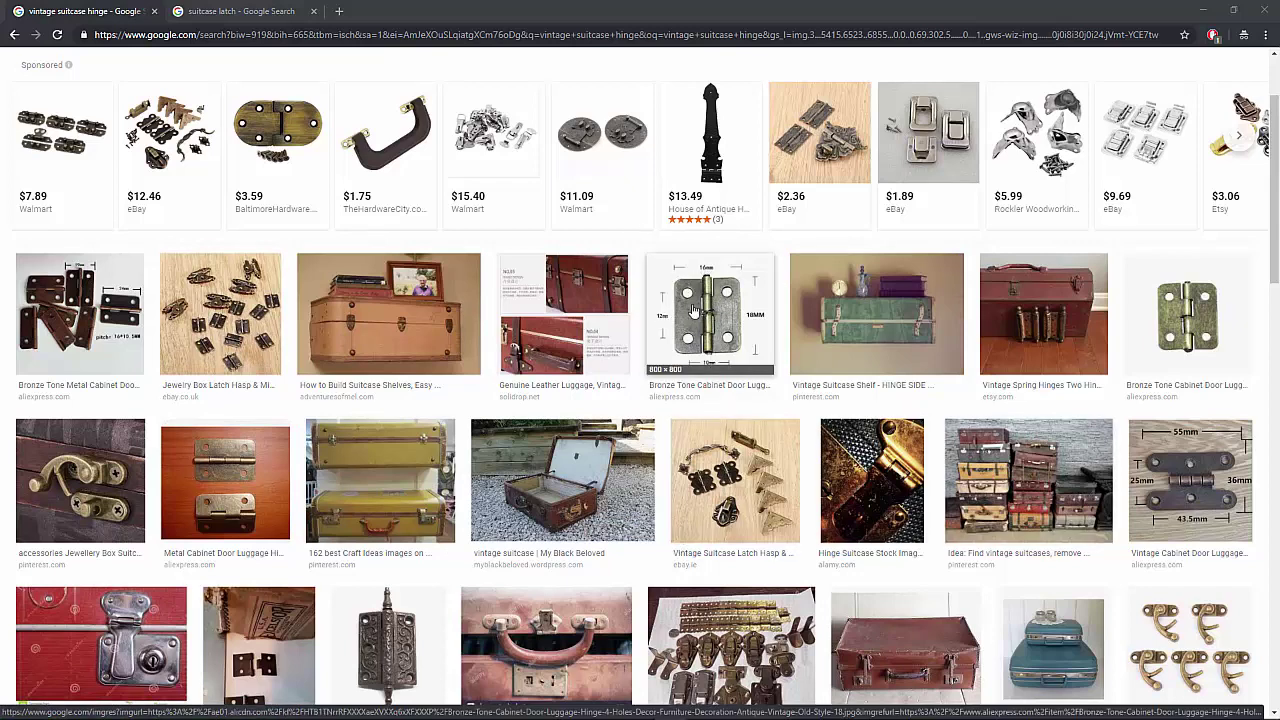
left_click(731, 333)
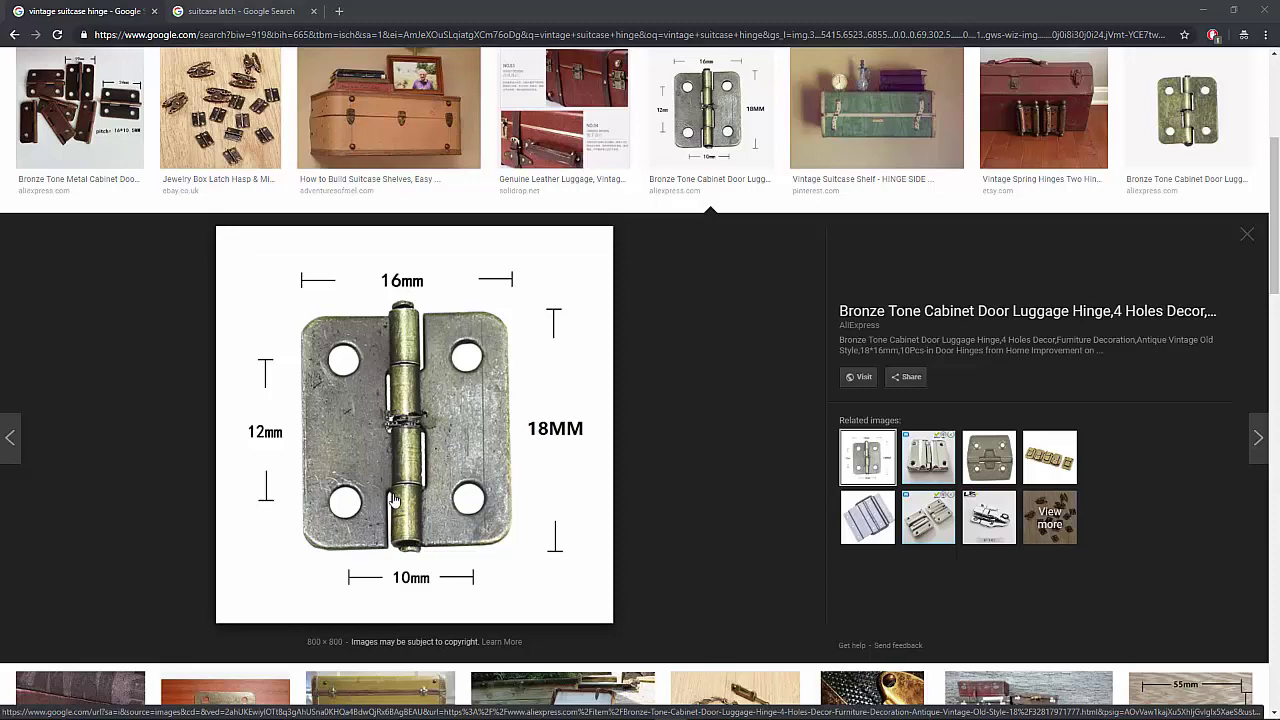
key("alt+Tab")
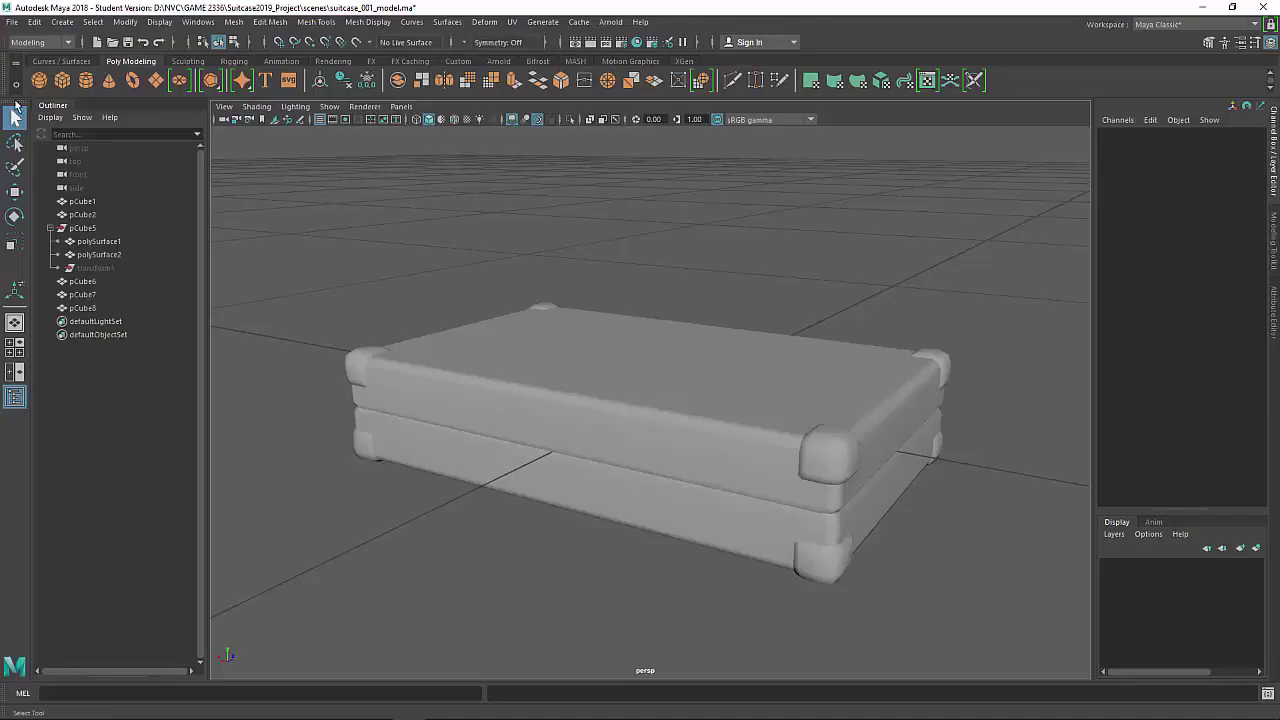
Create a polygon cube and scale it down uniformly to about 0.24.
left_click(62, 80)
left_click_drag(542, 189, 765, 372, "alt")
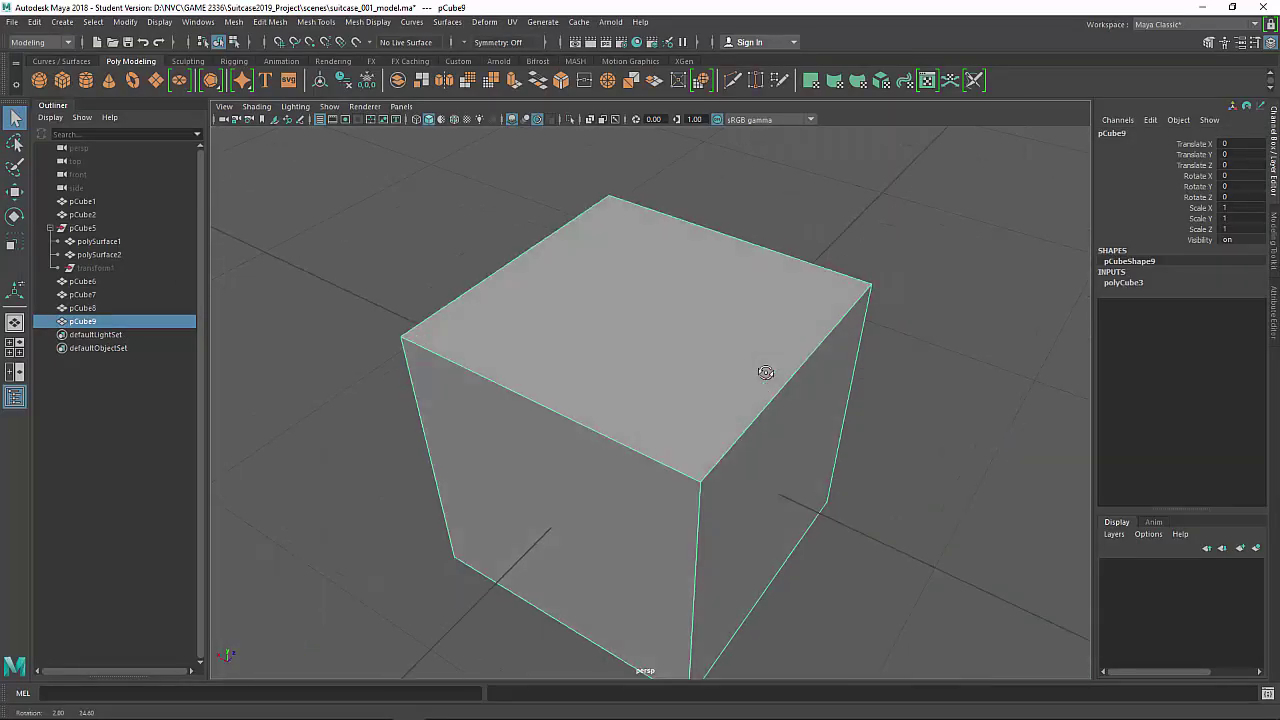
key("r")
left_click_drag(646, 428, 449, 466)
Move the cube along Z to about -0.418, out beyond the suitcase's back side.
key("w")
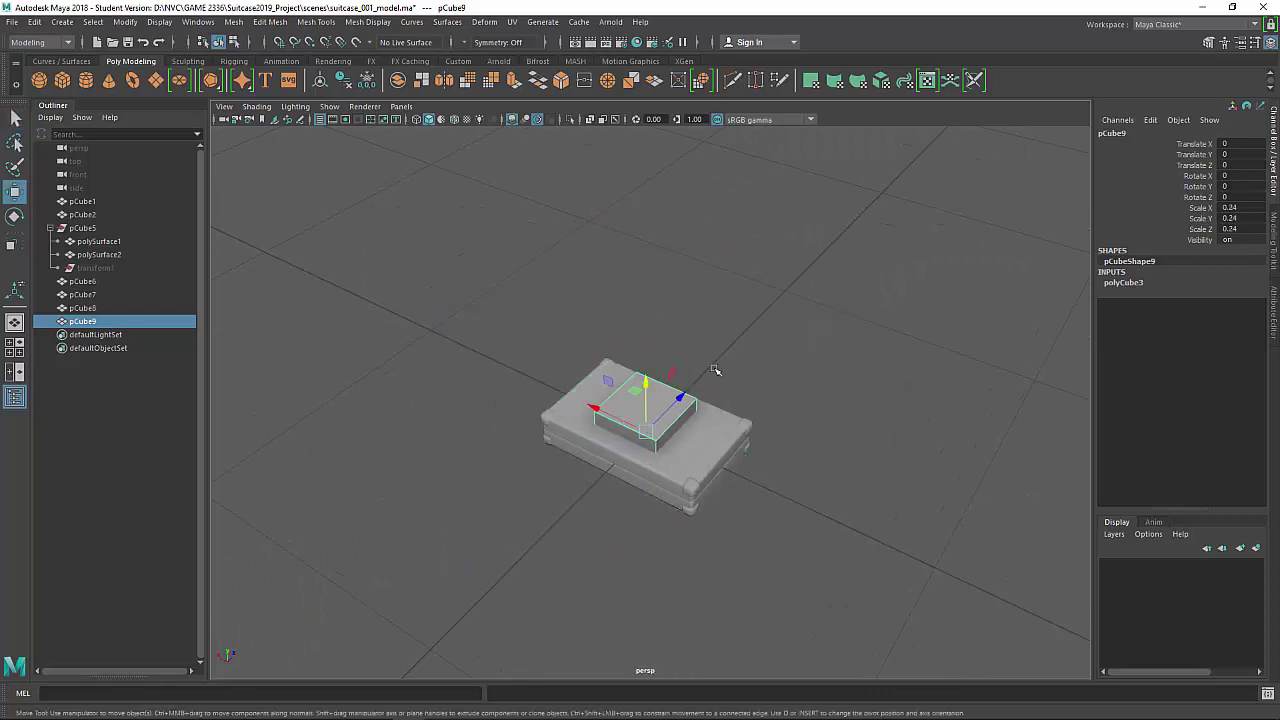
mouse_move(678, 396)
left_mouse_down()
mouse_move(608, 471)
mouse_move(586, 449)
mouse_move(685, 416)
left_mouse_up()
right_click_drag(590, 460, 655, 450, "alt")
middle_click_drag(630, 460, 694, 443, "alt")
right_click_drag(590, 448, 637, 443, "alt")
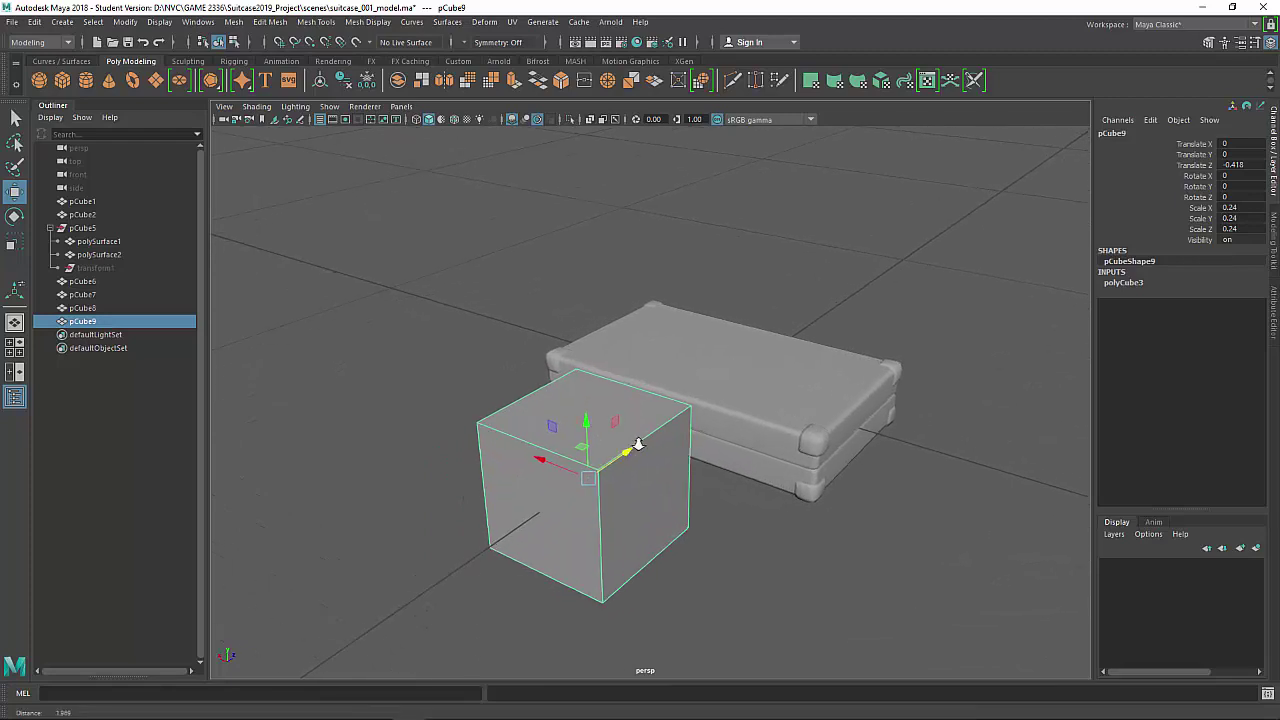
middle_click_drag(611, 434, 649, 422, "alt")
left_click_drag(650, 423, 597, 464, "alt")
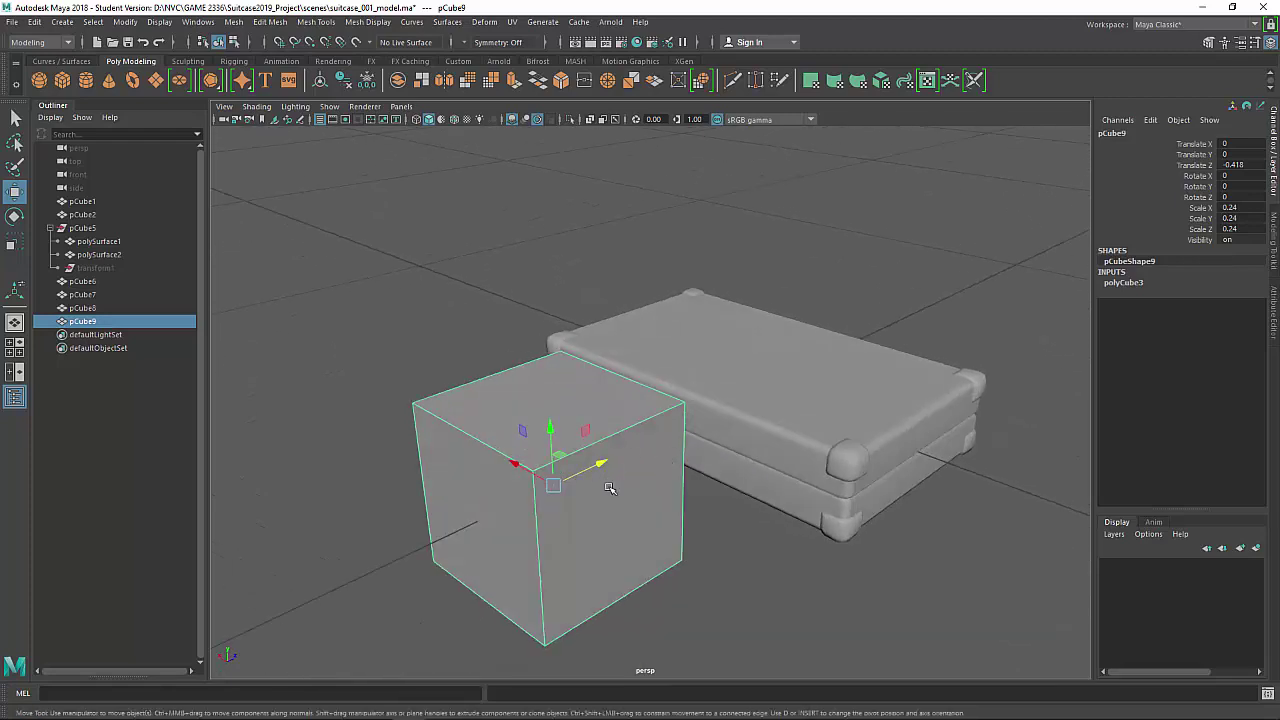
Snap the cube's pivot to its face nearest the suitcase, and snap the cube along Z against the suitcase's back at about -0.302.
key("d")
left_click(600, 464)
key("v")
middle_click(677, 403)
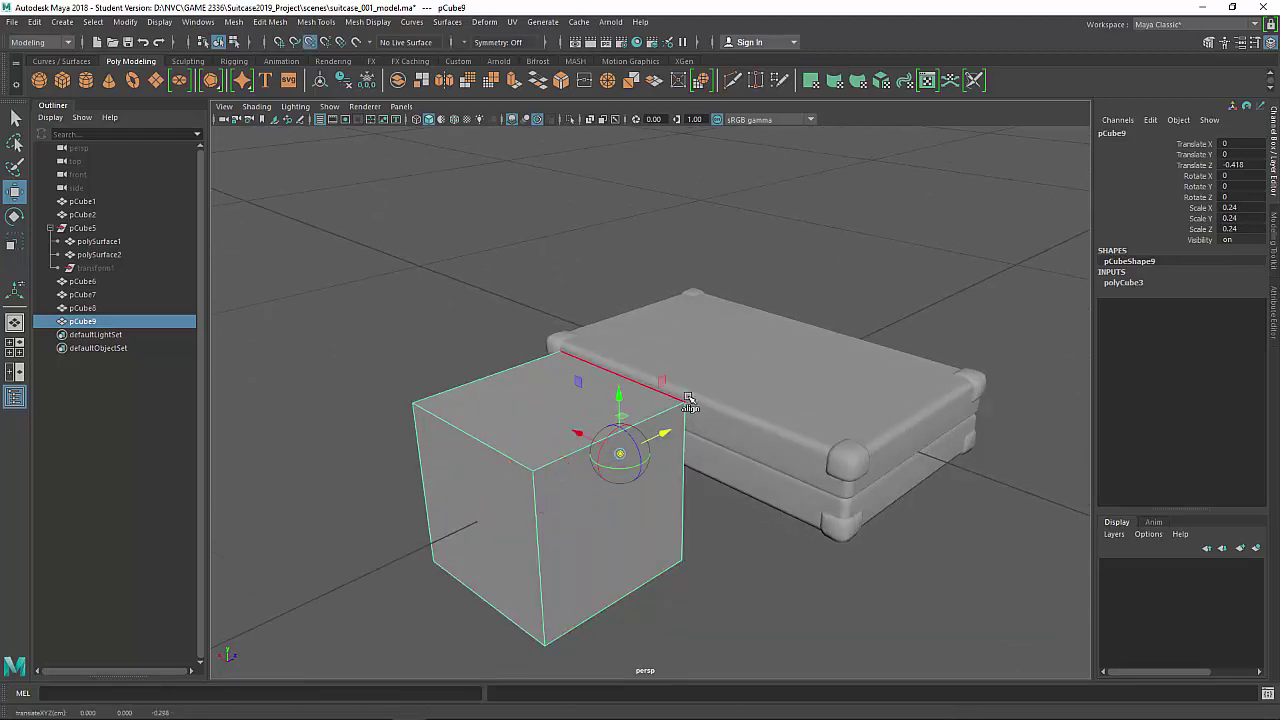
left_click(665, 435)
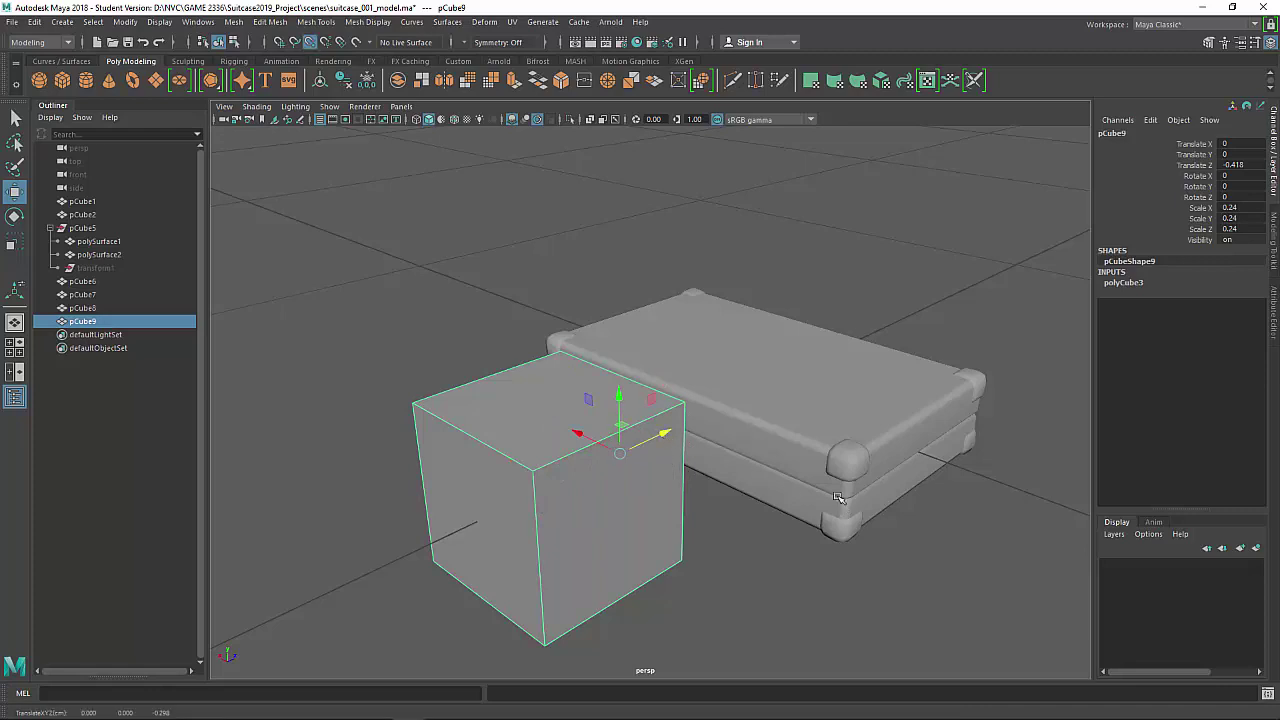
middle_click_drag(838, 498, 846, 497)
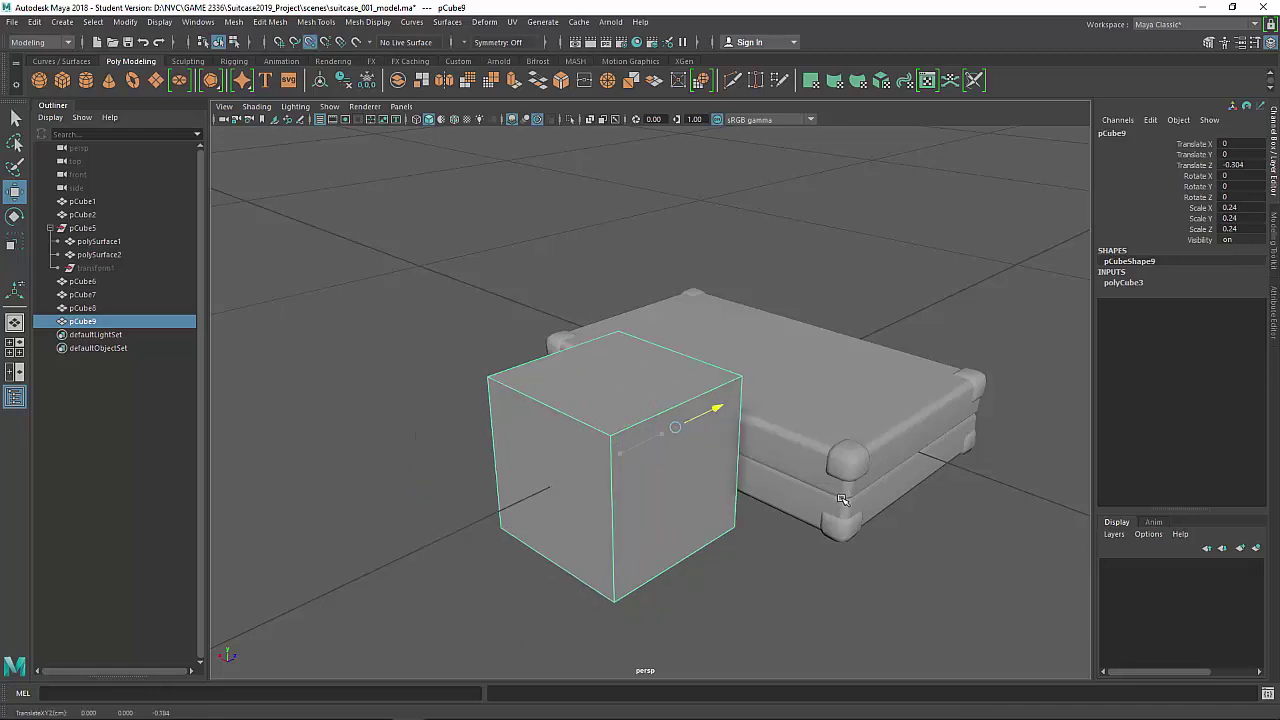
Scale the cube down uniformly to about 0.015 to match the size of a hinge part.
scroll(846, 497, "up", 3)
key("r")
left_click_drag(677, 434, 447, 476)
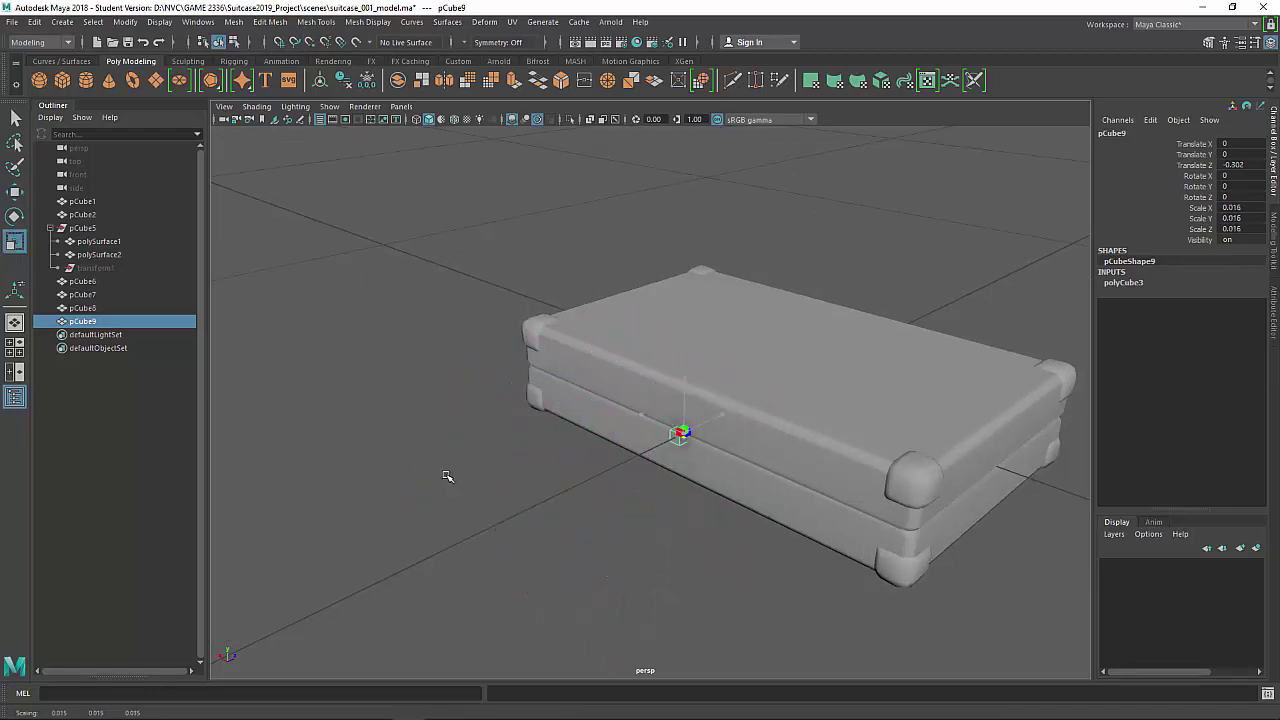
Reshape the small cube into a flat hinge plate scaled about 0.068 in X, 0.033 in Y and 0.006 in Z.
left_click_drag(568, 476, 677, 436, "alt")
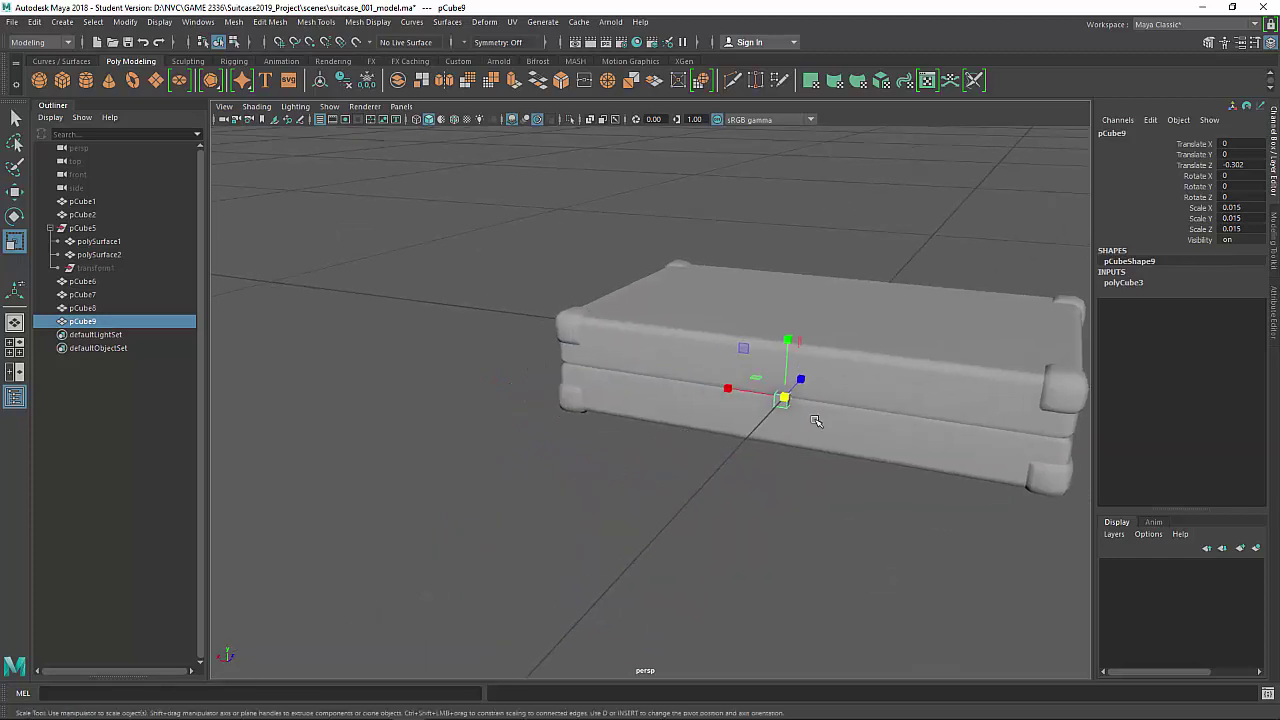
left_click_drag(816, 421, 611, 420, "alt")
middle_click_drag(611, 420, 766, 442, "alt")
right_click_drag(766, 442, 829, 440, "alt")
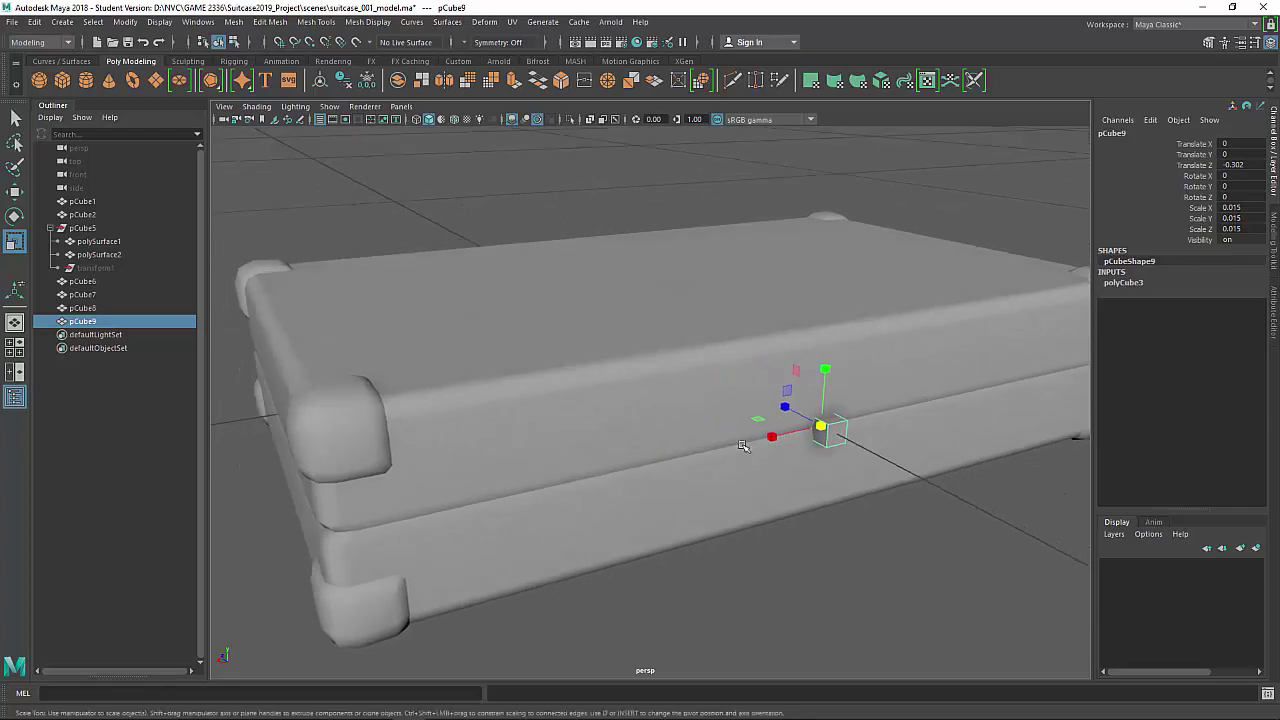
left_click_drag(789, 406, 646, 445)
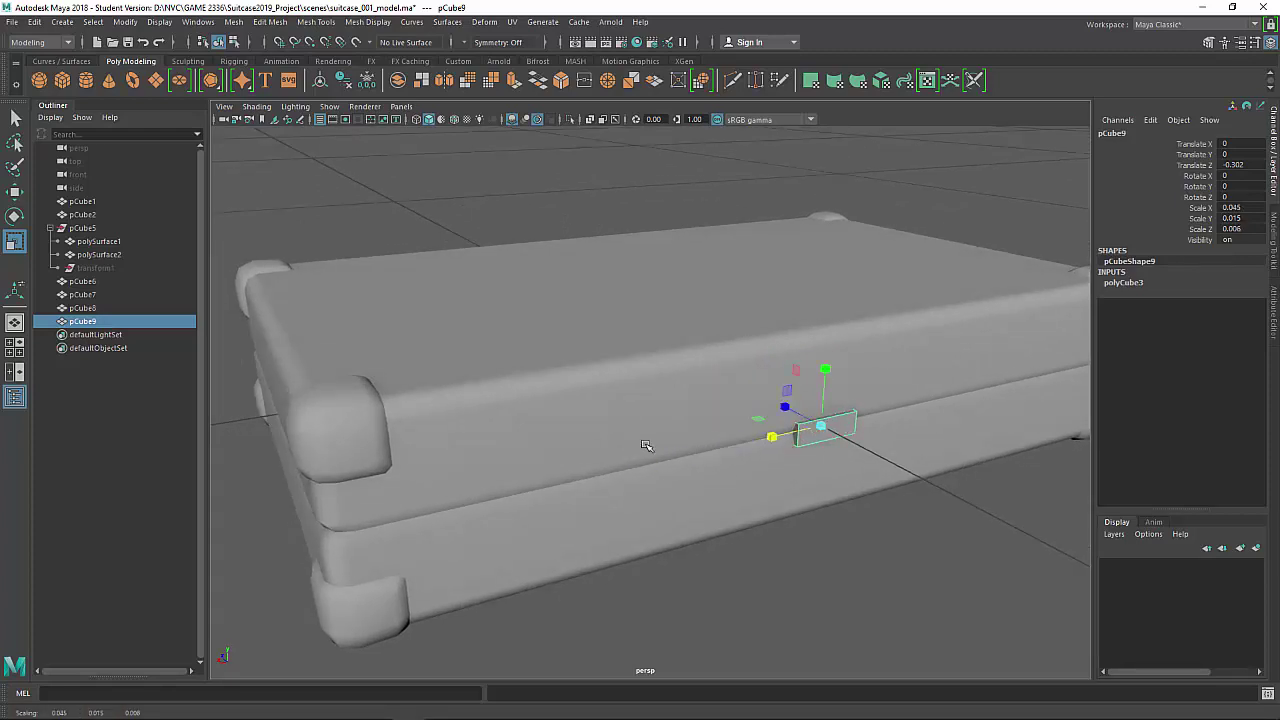
left_click_drag(877, 463, 830, 385, "alt")
left_click_drag(820, 370, 800, 345)
left_click_drag(740, 437, 737, 437)
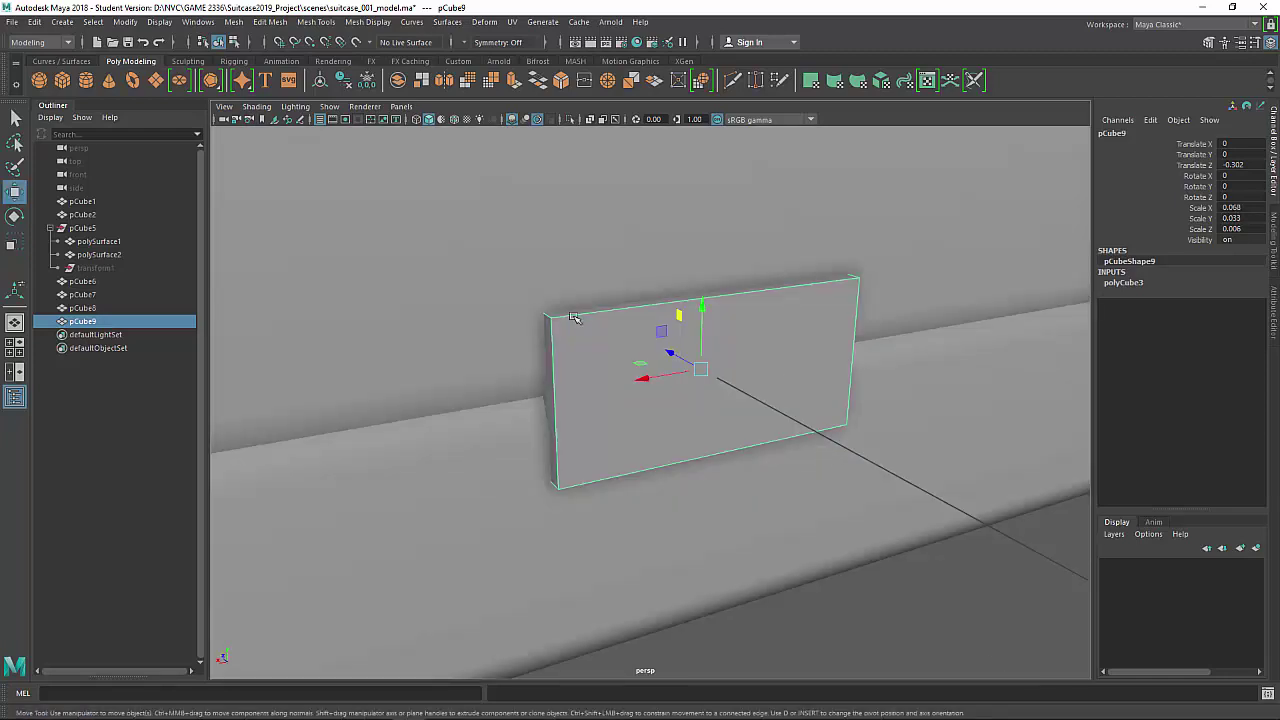
Bevel the hinge plate's four short corner edges with 4 segments and a fraction of 0.4.
right_click_drag(758, 325, 754, 230)
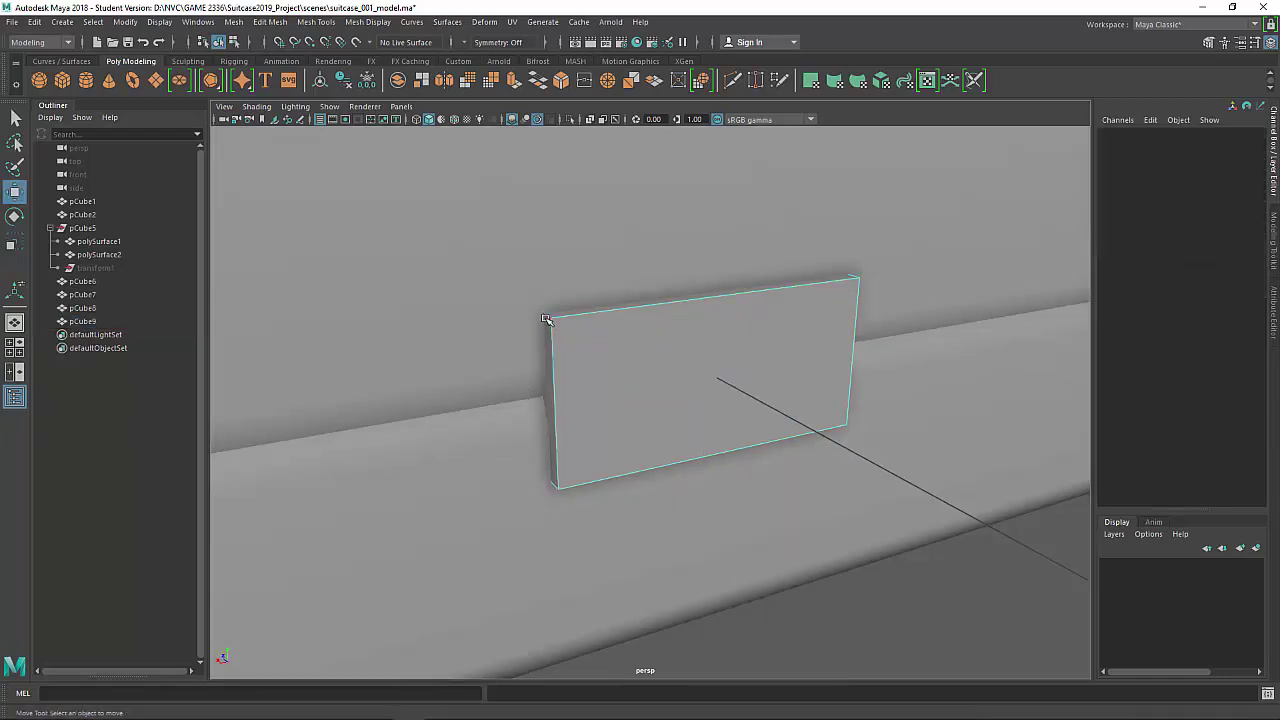
left_click(546, 319)
left_click_drag(558, 510, 560, 423, "alt")
left_click(555, 403, "shift")
left_click_drag(930, 431, 810, 450, "alt")
left_click(851, 376, "shift")
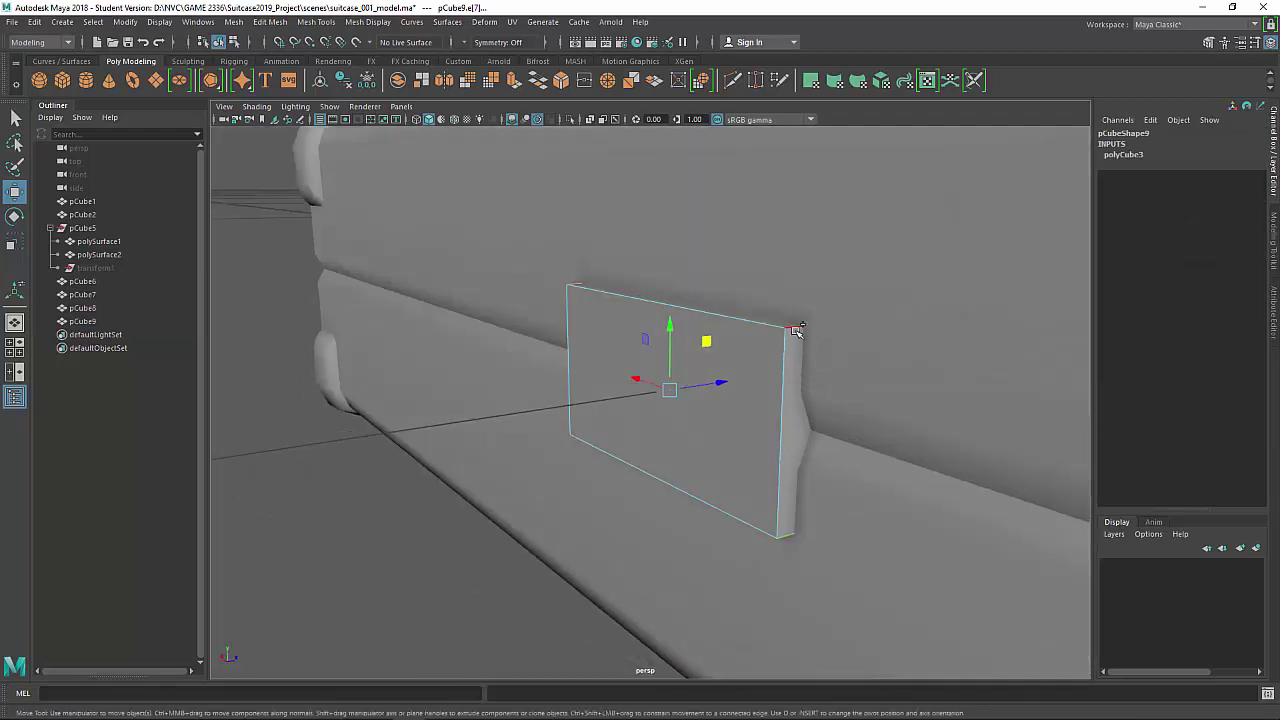
left_click(795, 330, "shift")
left_click_drag(600, 320, 714, 334, "alt")
key("ctrl+b")
left_click_drag(937, 244, 955, 244)
left_click_drag(900, 300, 800, 300, "alt")
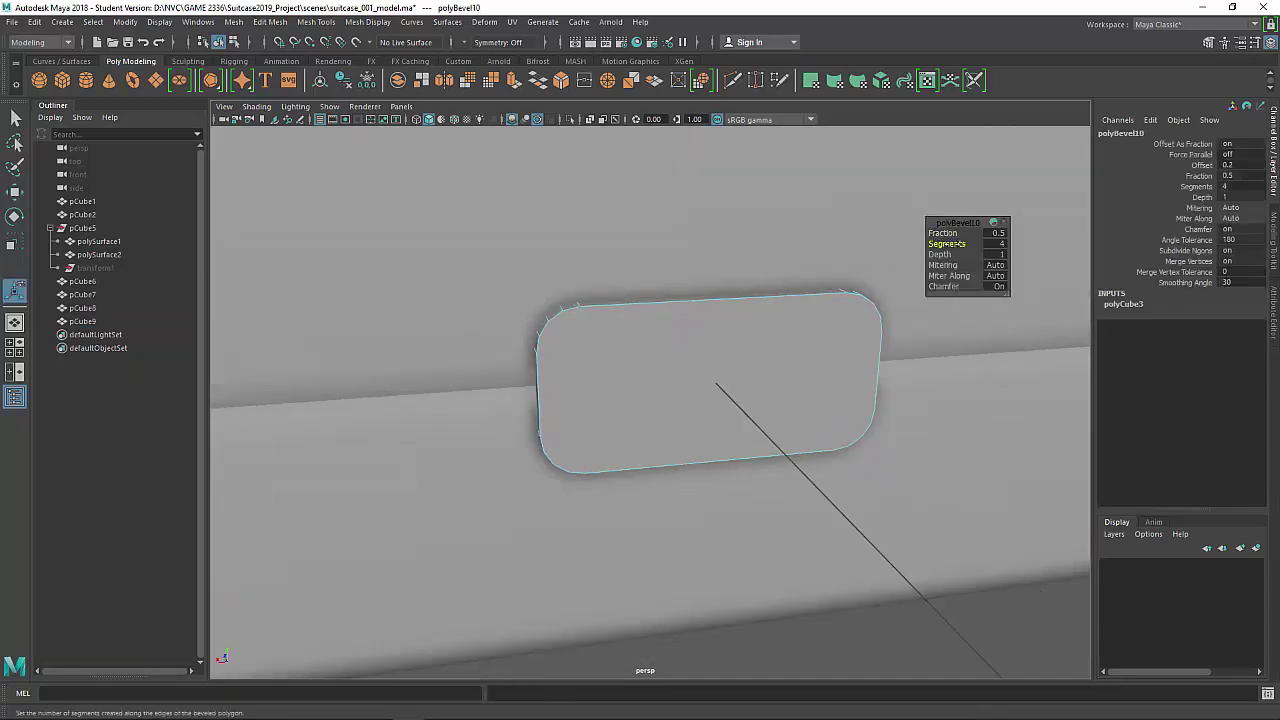
left_click_drag(950, 233, 948, 233)
left_click_drag(710, 431, 680, 440, "alt")
key("q")
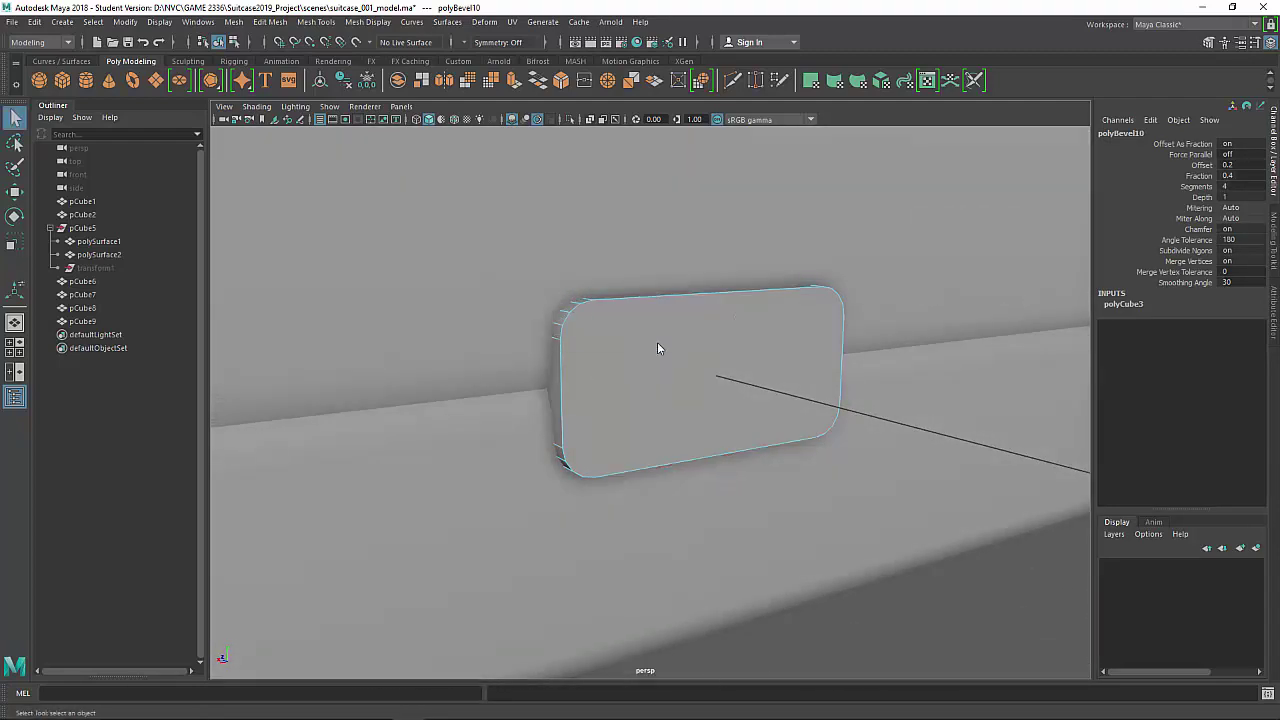
Bevel the perimeter edges of the hinge plate's outer face with a fraction of 0.2 and 1 segment.
left_click(680, 355)
right_click_drag(717, 371, 775, 371, "ctrl")
left_click_drag(775, 371, 822, 365, "alt")
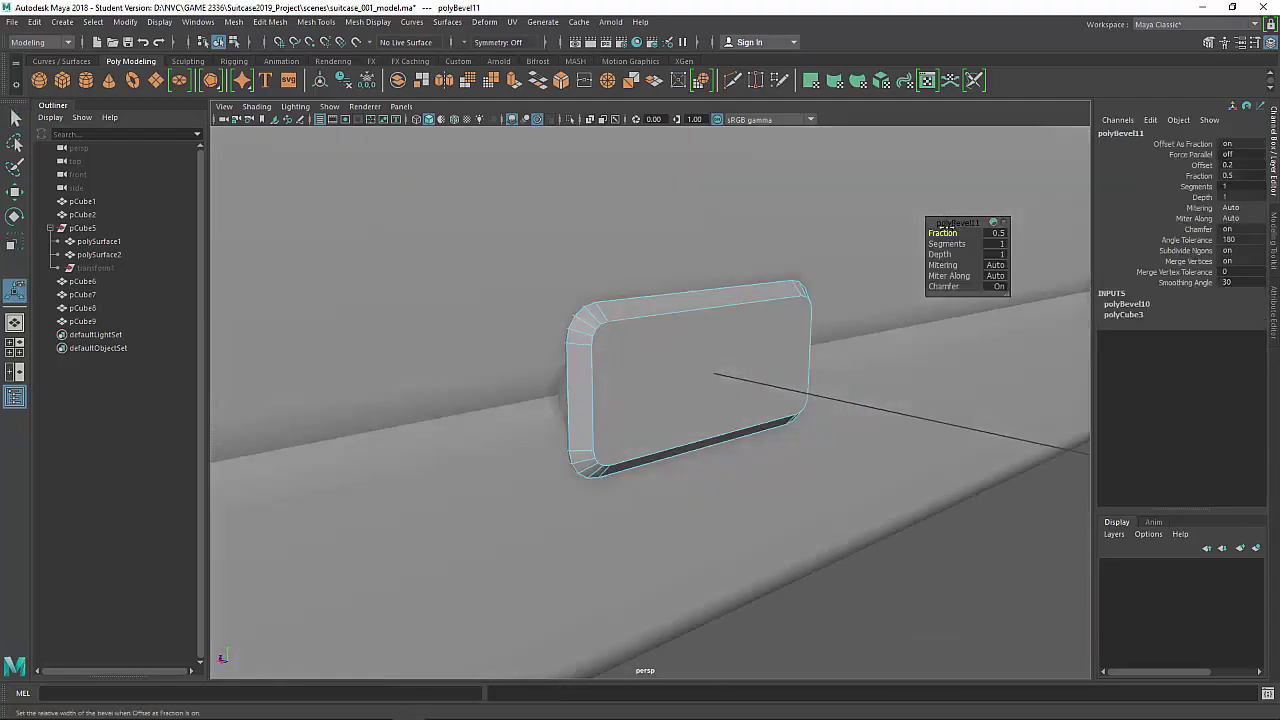
left_click_drag(946, 229, 946, 232)
mouse_move(655, 405)
left_mouse_down("alt")
mouse_move(691, 403)
mouse_move(655, 405)
left_mouse_up("alt")
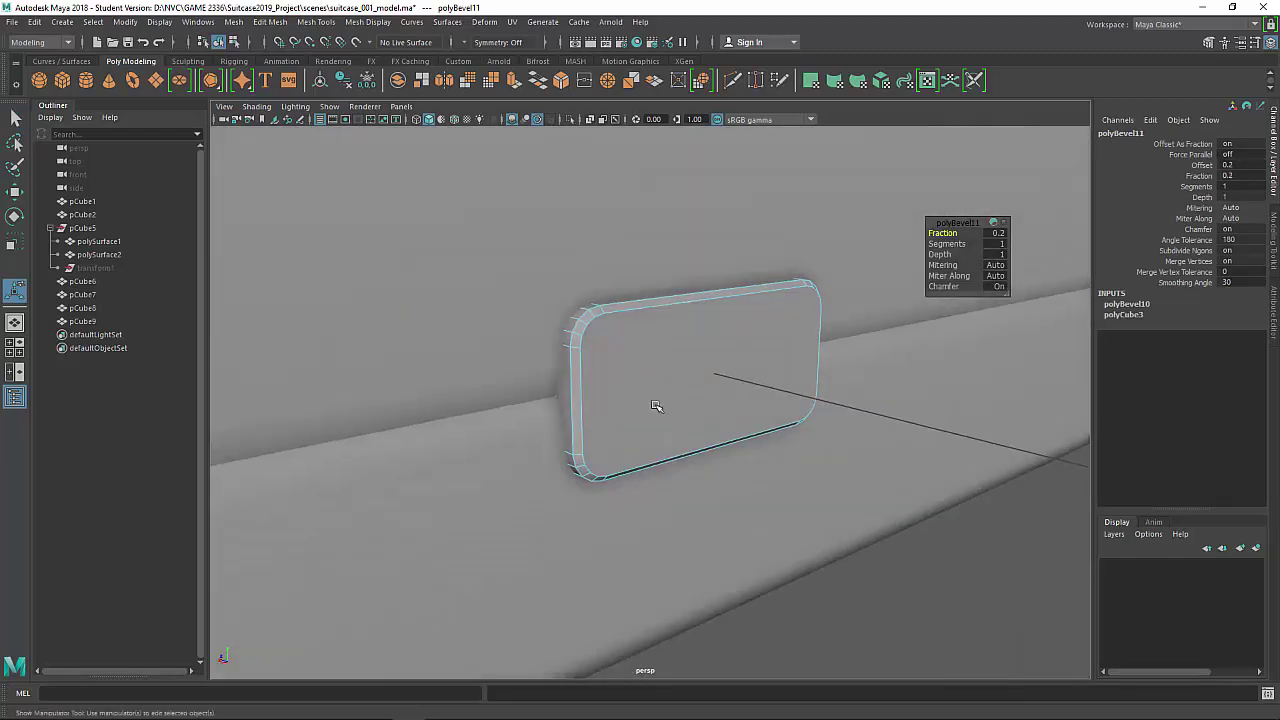
Delete the hinge plate's hidden back face from inside the suitcase, and return to object selection.
right_click_drag(655, 405, 838, 380)
left_click_drag(838, 380, 647, 340, "alt")
right_click_drag(647, 340, 645, 360)
left_click(645, 360)
key("Delete")
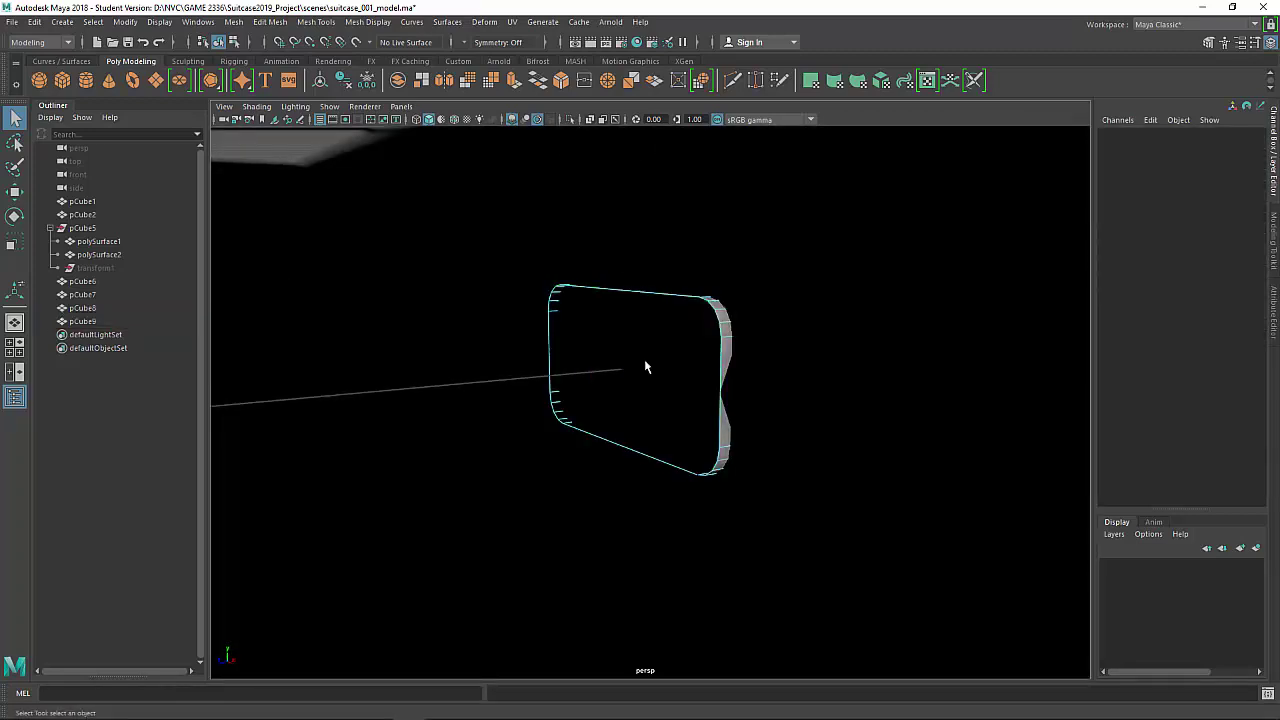
mouse_move(645, 360)
left_mouse_down("alt")
mouse_move(850, 366)
mouse_move(780, 405)
mouse_move(658, 353)
left_mouse_up("alt")
right_click_drag(657, 352, 712, 336)
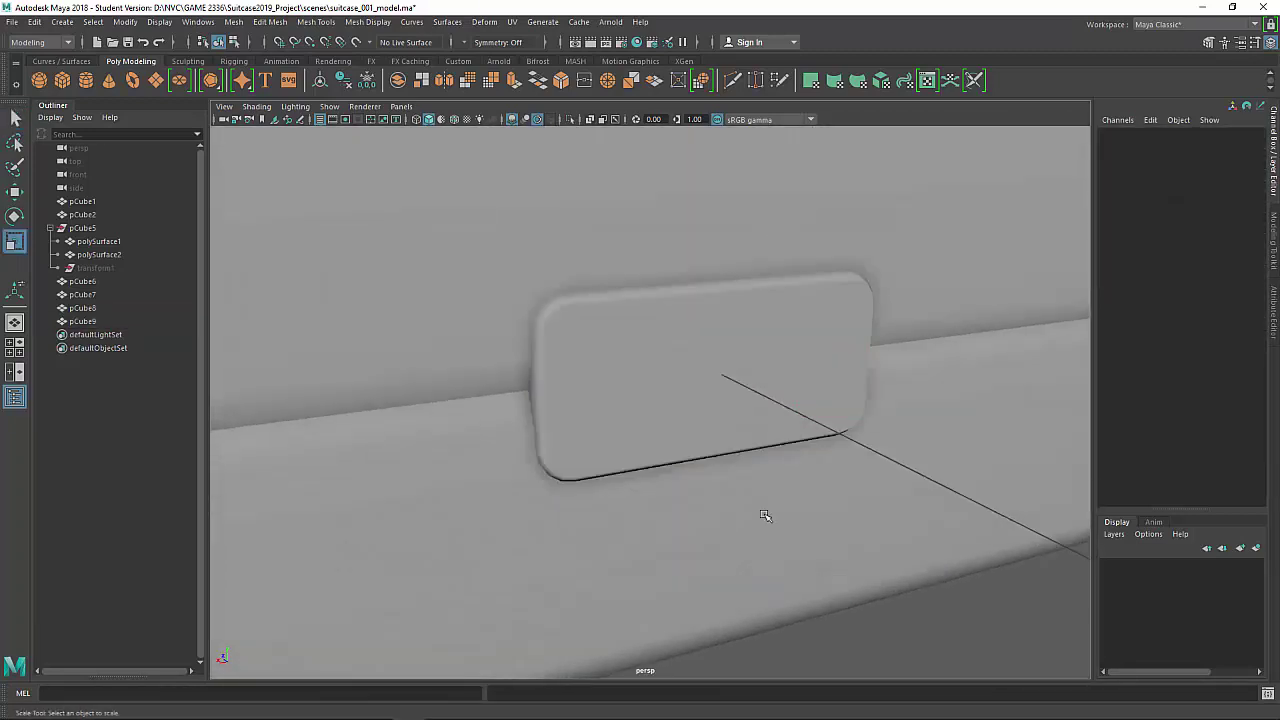
Create a polygon cylinder for the hinge and scale it down uniformly to about 0.1.
scroll(946, 385, "down", 8)
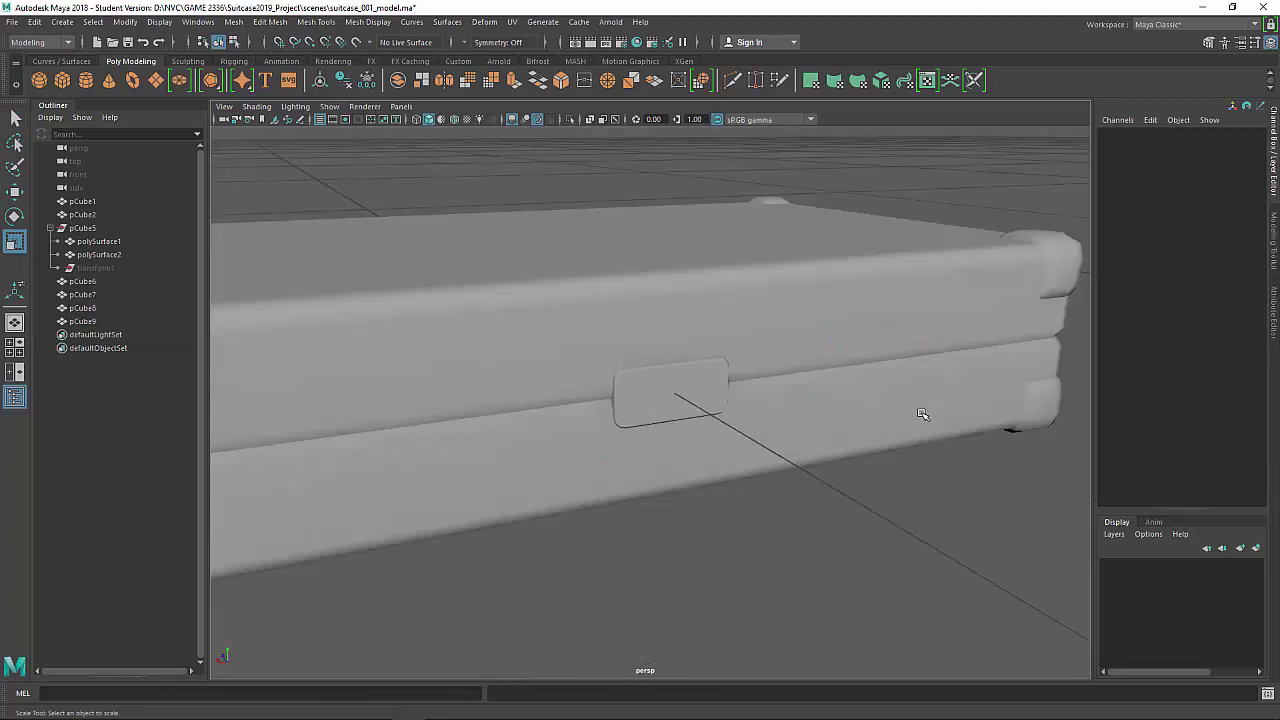
left_click(86, 80)
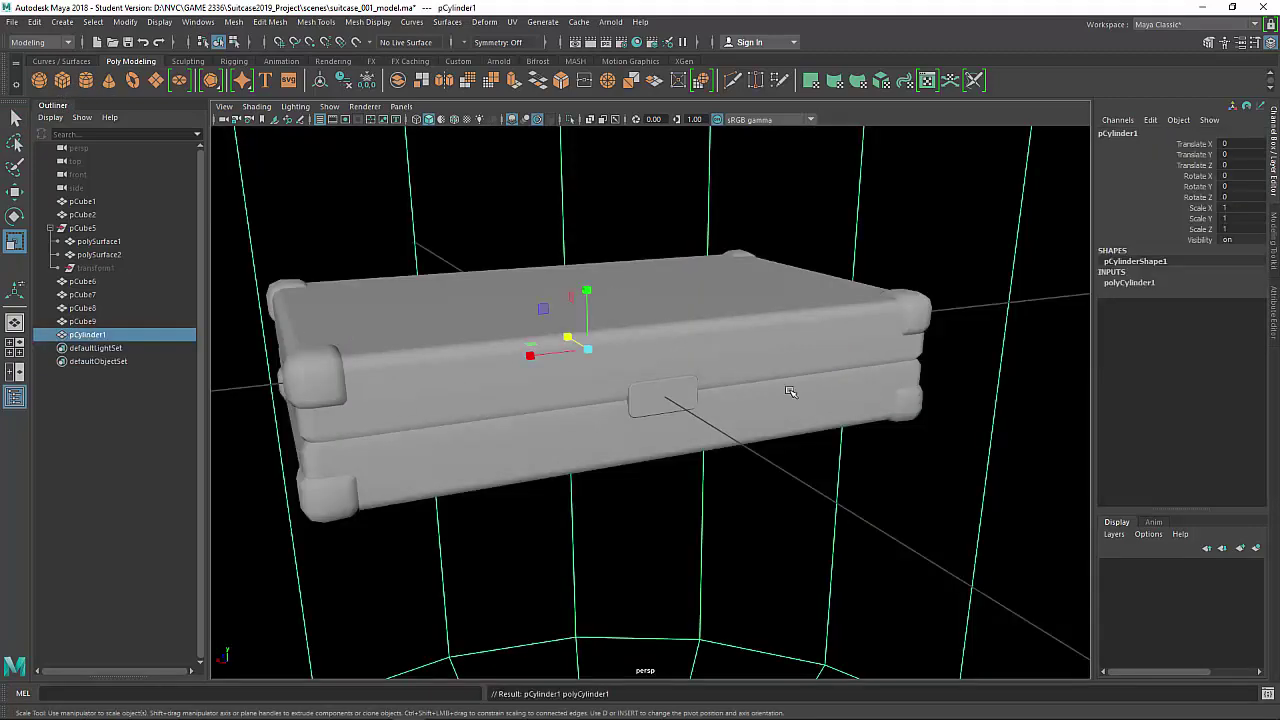
right_click_drag(788, 391, 704, 359, "alt")
left_click_drag(704, 359, 540, 357, "alt")
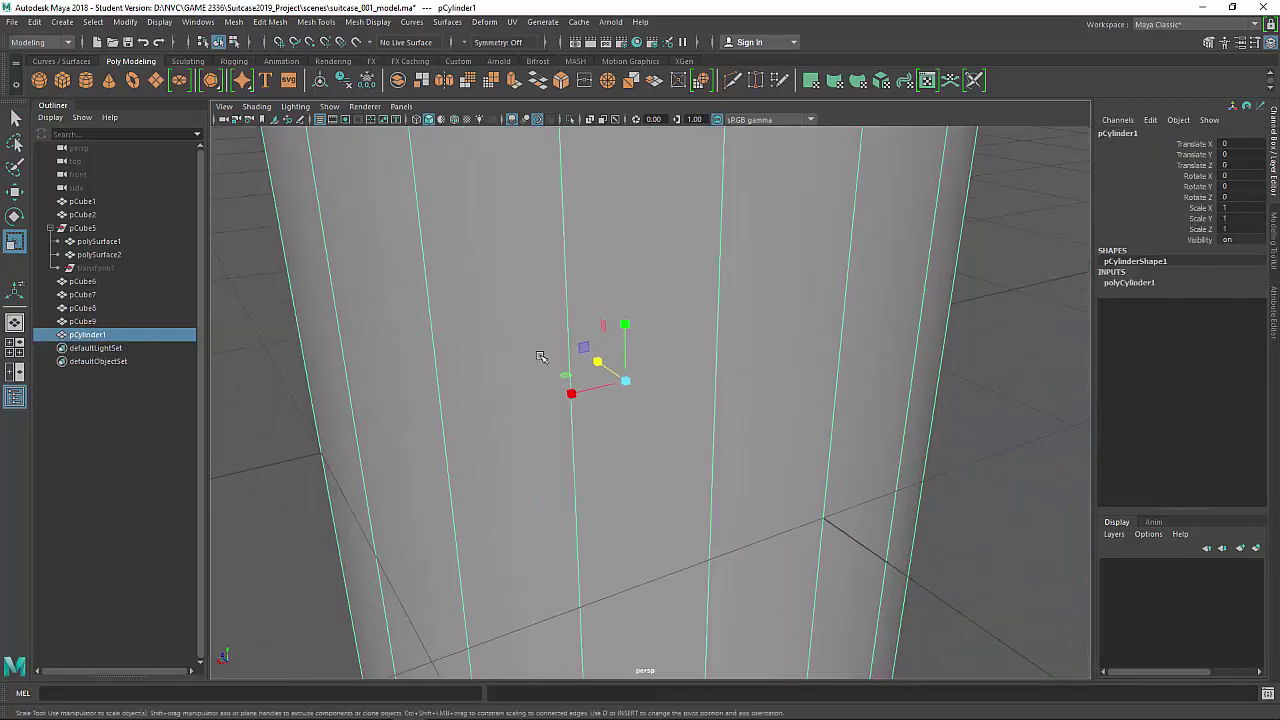
left_click_drag(608, 381, 177, 389)
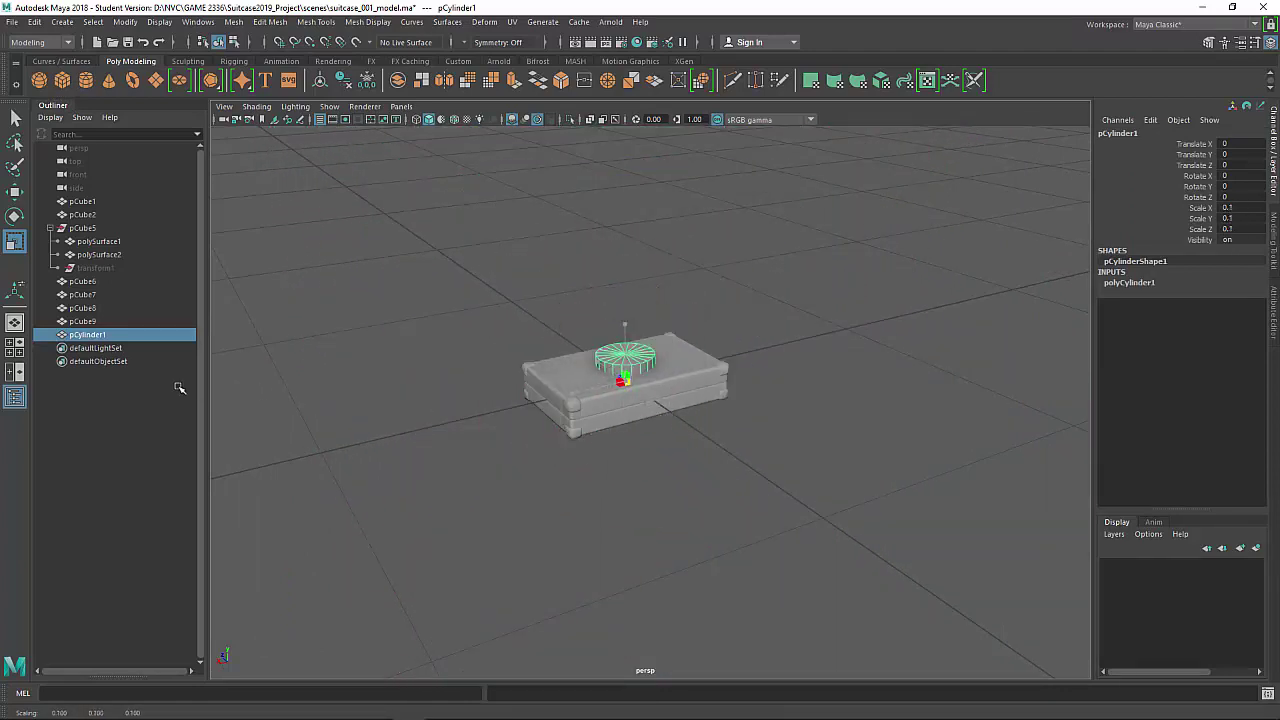
Move the new cylinder behind the suitcase to about -0.233 in Z and scale it uniformly to about 0.025.
key("w")
left_click_drag(595, 361, 666, 405)
key("f")
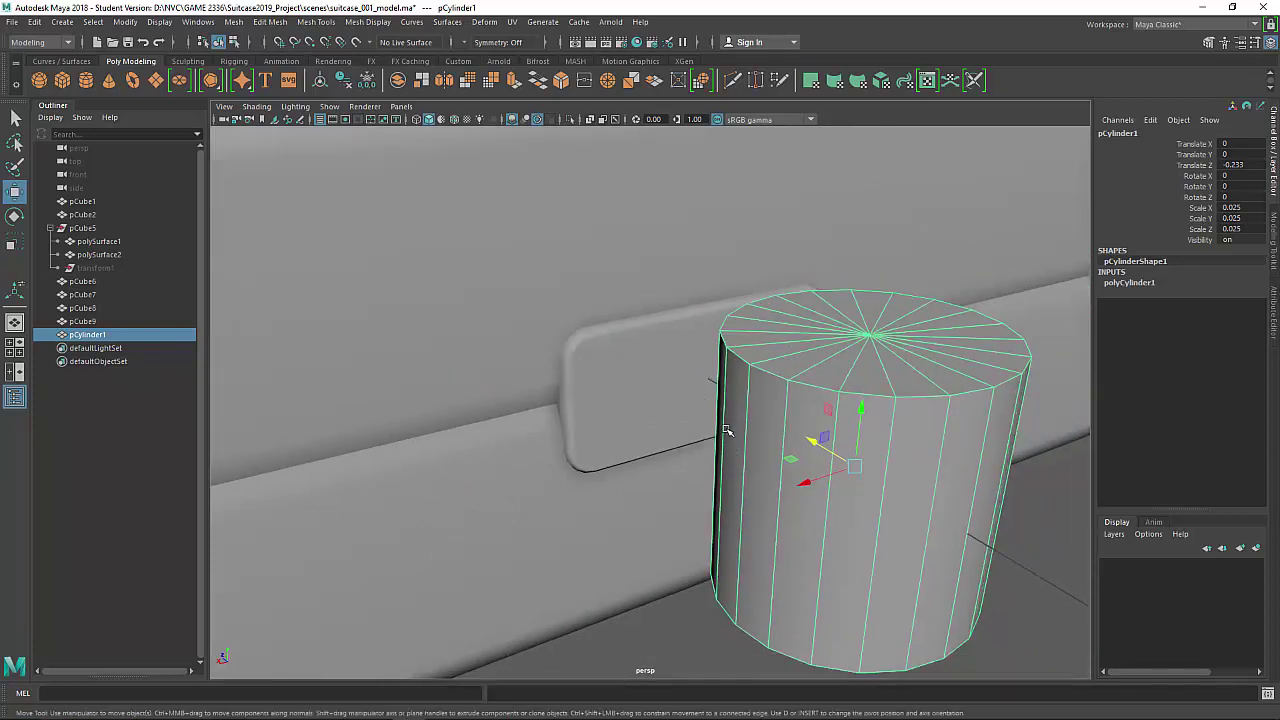
Lay the cylinder on its side by setting its Z rotation to 90.
key("e")
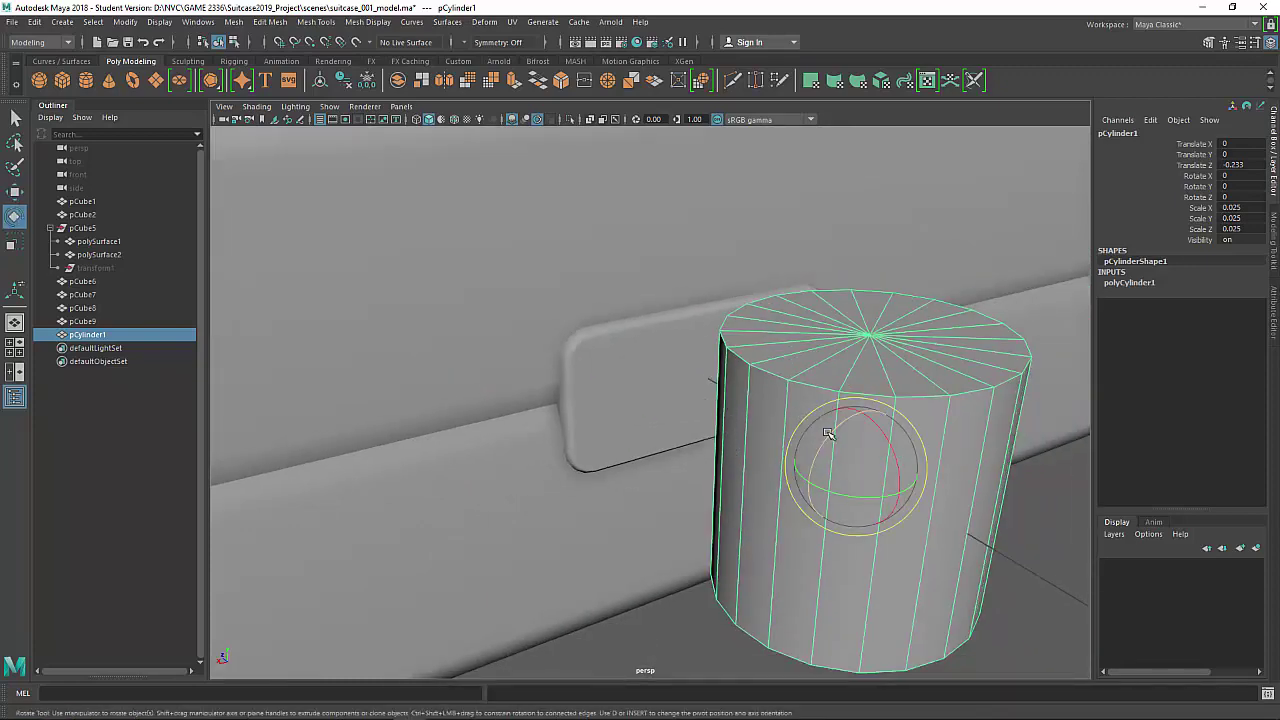
mouse_move(812, 426)
left_mouse_down()
mouse_move(846, 410)
mouse_move(856, 433)
left_mouse_up()
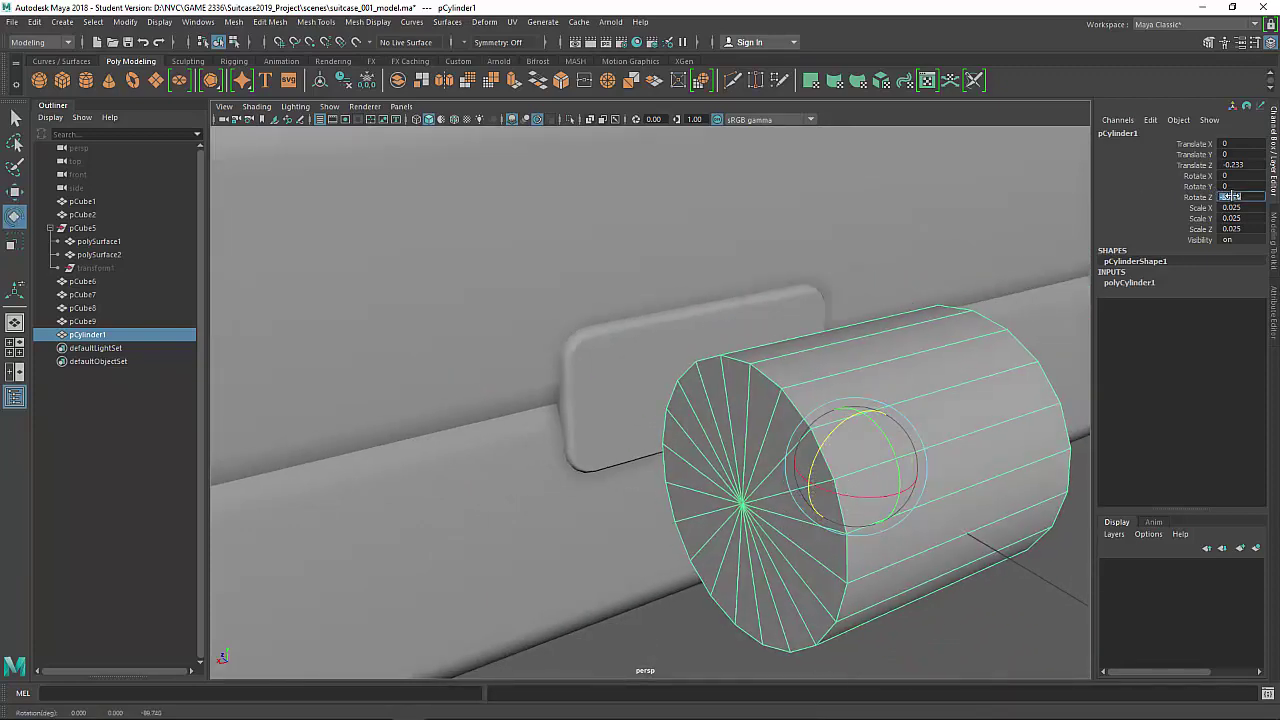
left_click(1231, 196)
type("90")
key("Return")
Scale the cylinder down uniformly to about 0.004, and stretch its length to about 0.021.
left_click_drag(928, 326, 902, 366, "alt")
key("w")
middle_click_drag(902, 365, 898, 366, "alt")
left_click_drag(837, 377, 734, 424, "alt")
key("r")
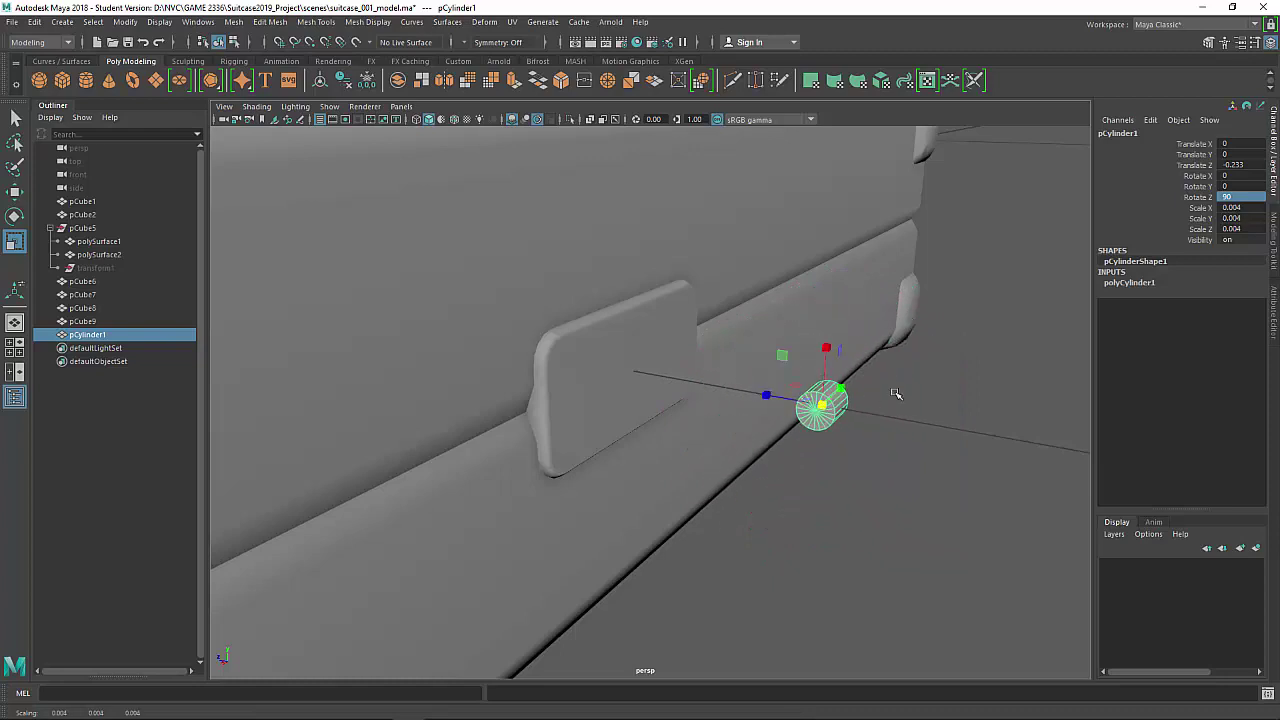
left_click_drag(845, 390, 880, 376)
key("w")
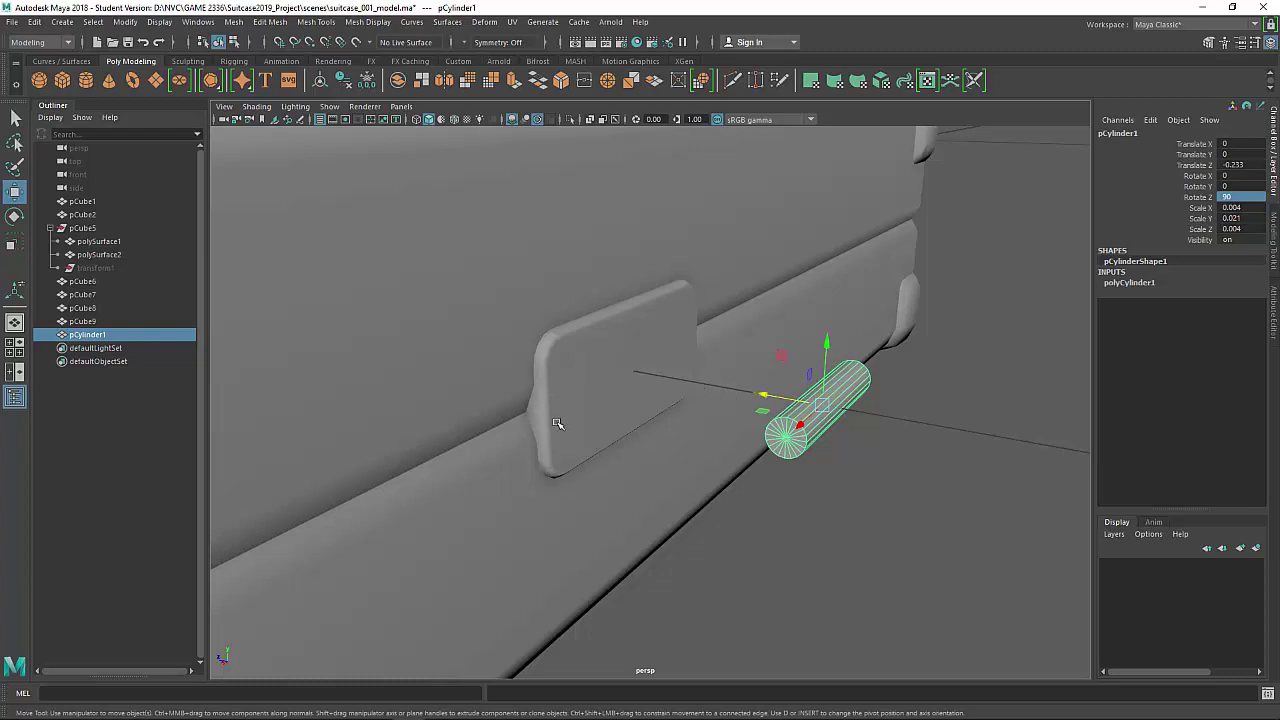
Move the cylinder along Z to about -0.187 so it sits half embedded in the hinge plate.
left_click(785, 399)
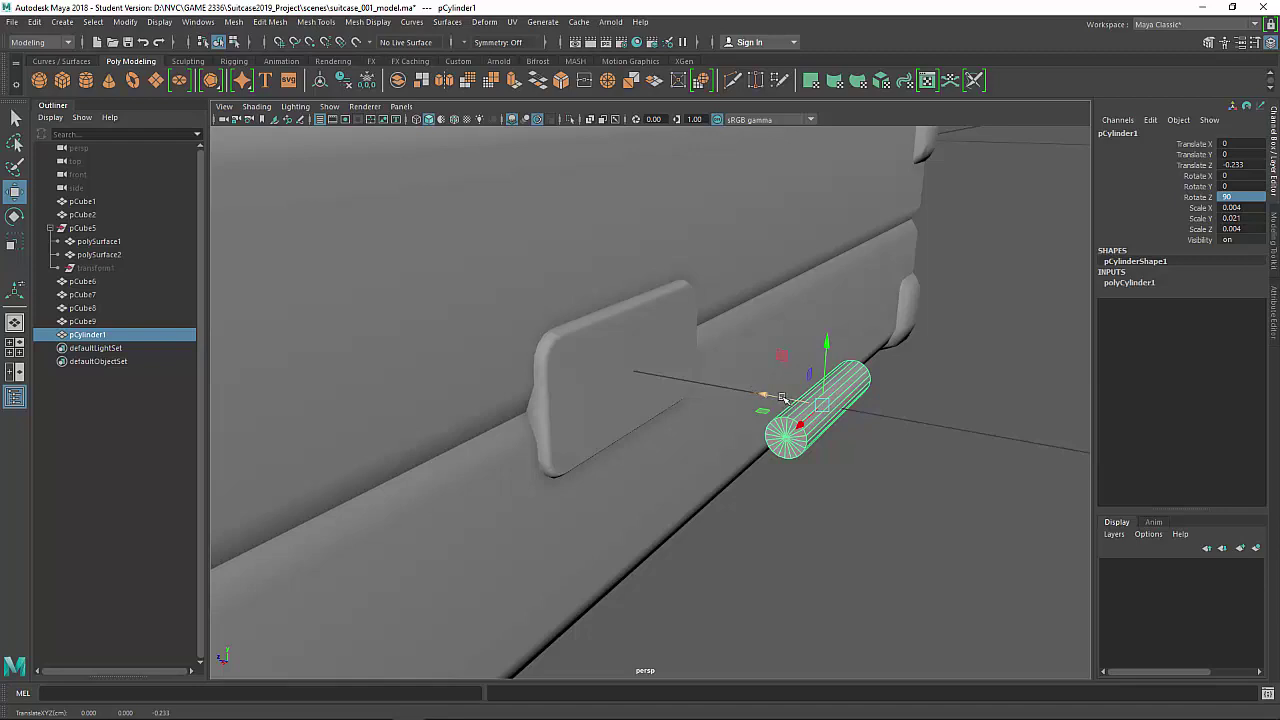
left_click_drag(742, 390, 566, 437)
scroll(566, 437, "up", 5)
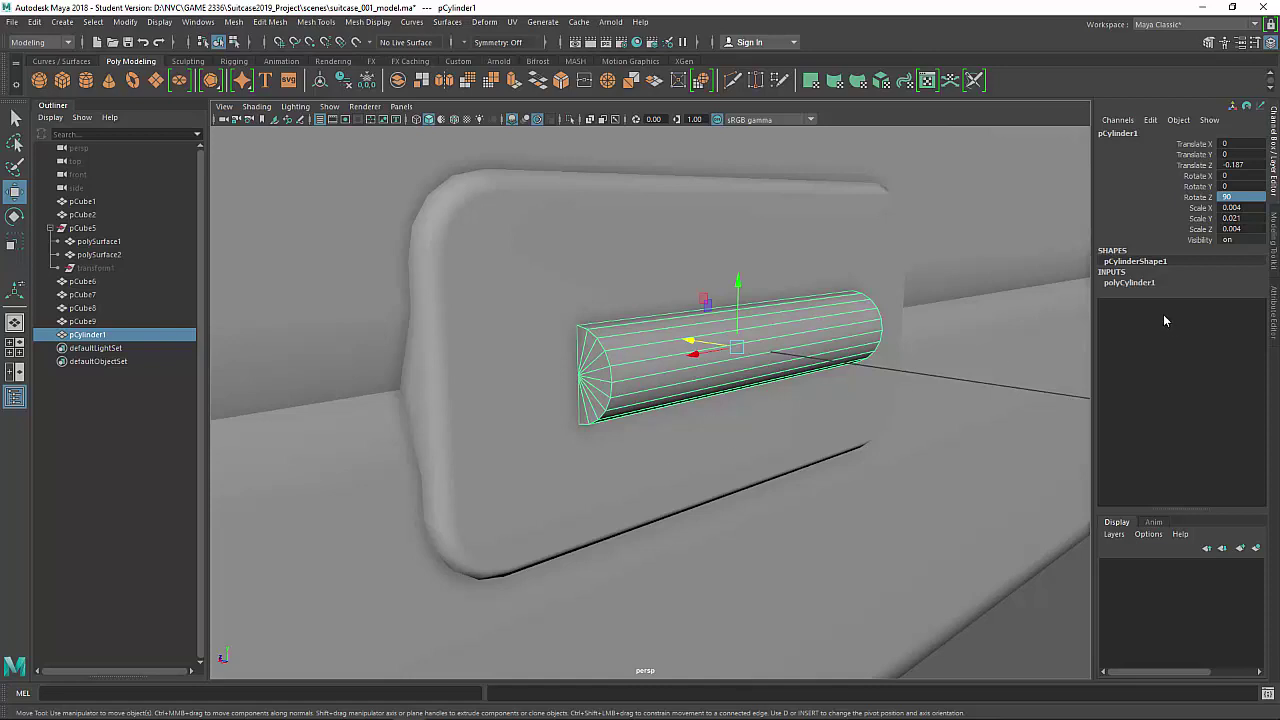
Set the hinge cylinder's axis subdivisions to 8 and scale it to about 0.003 thick and 0.032 long.
left_click(1128, 283)
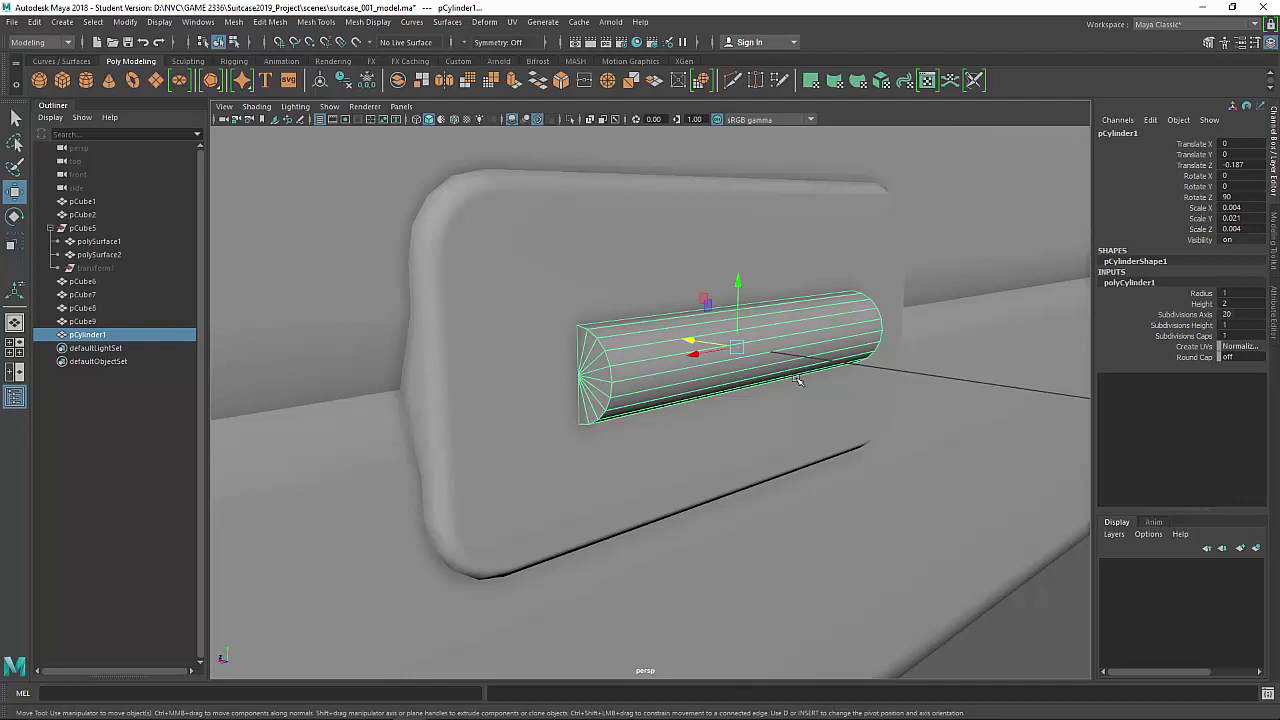
left_click(1148, 313)
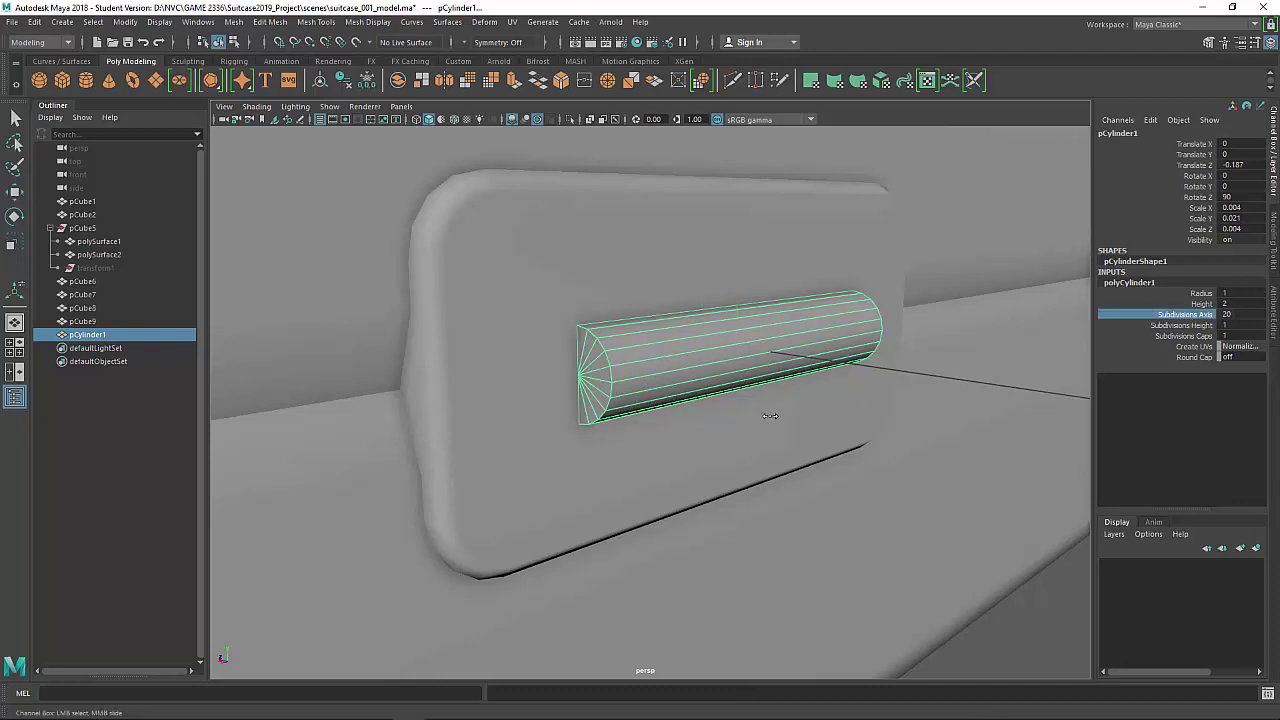
middle_click_drag(770, 415, 689, 426)
left_click_drag(705, 433, 819, 439, "alt")
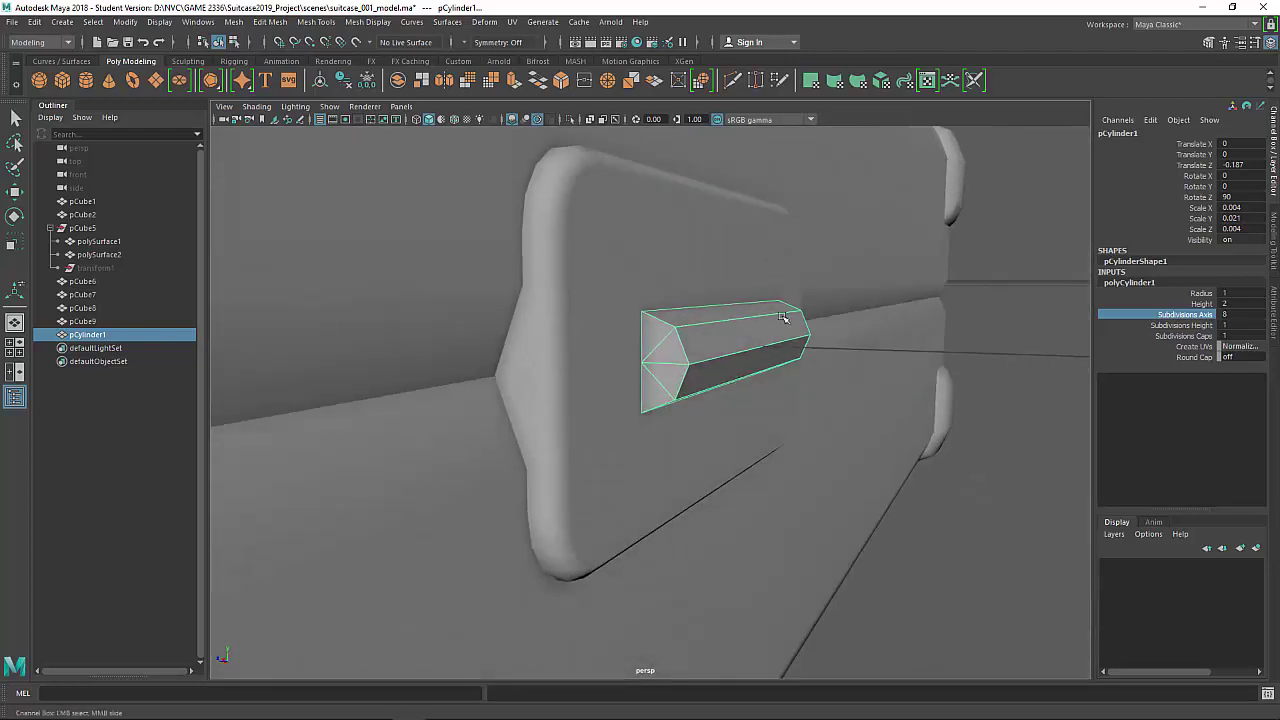
left_click_drag(749, 414, 790, 405, "alt")
middle_click_drag(773, 407, 786, 407)
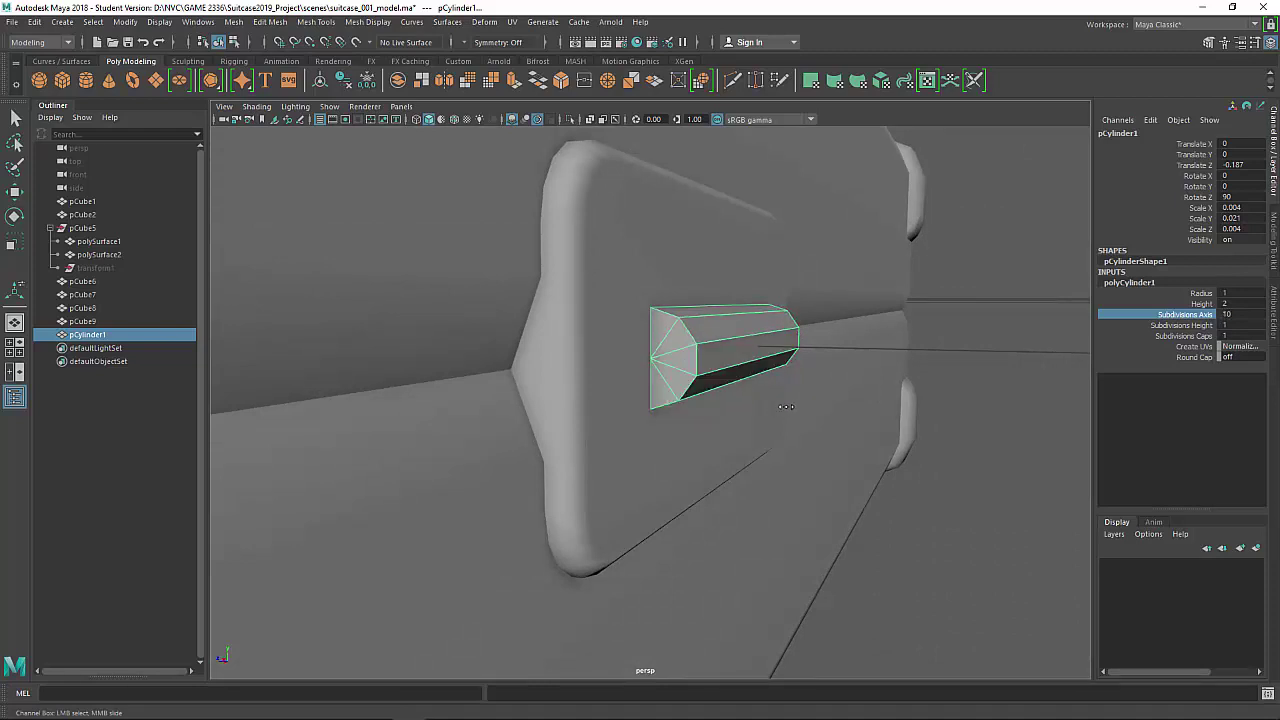
middle_click_drag(667, 428, 692, 429)
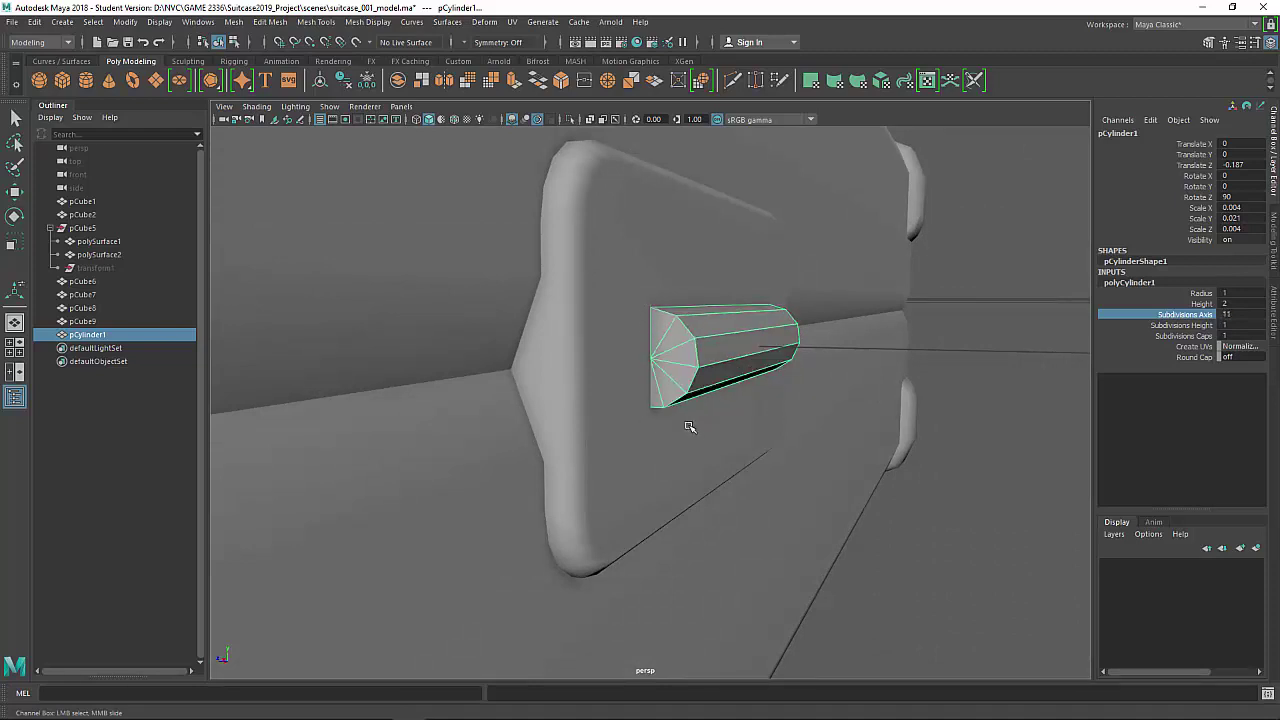
key("4")
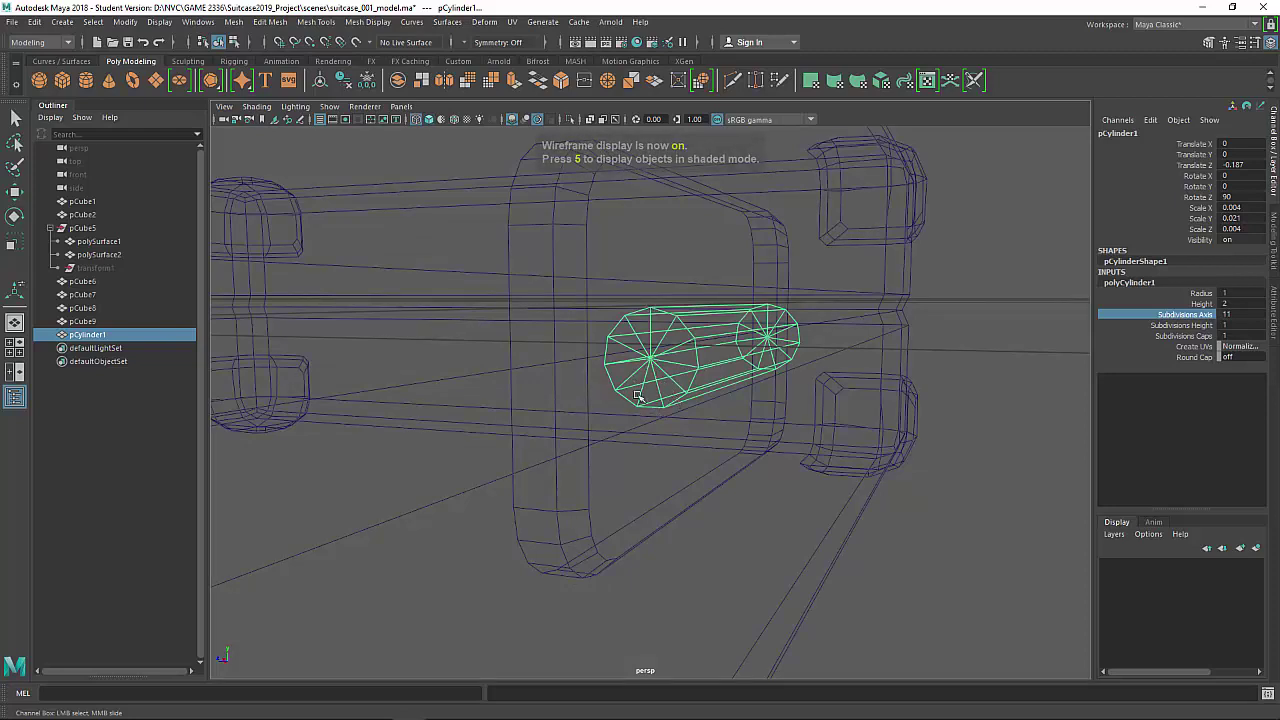
key("5")
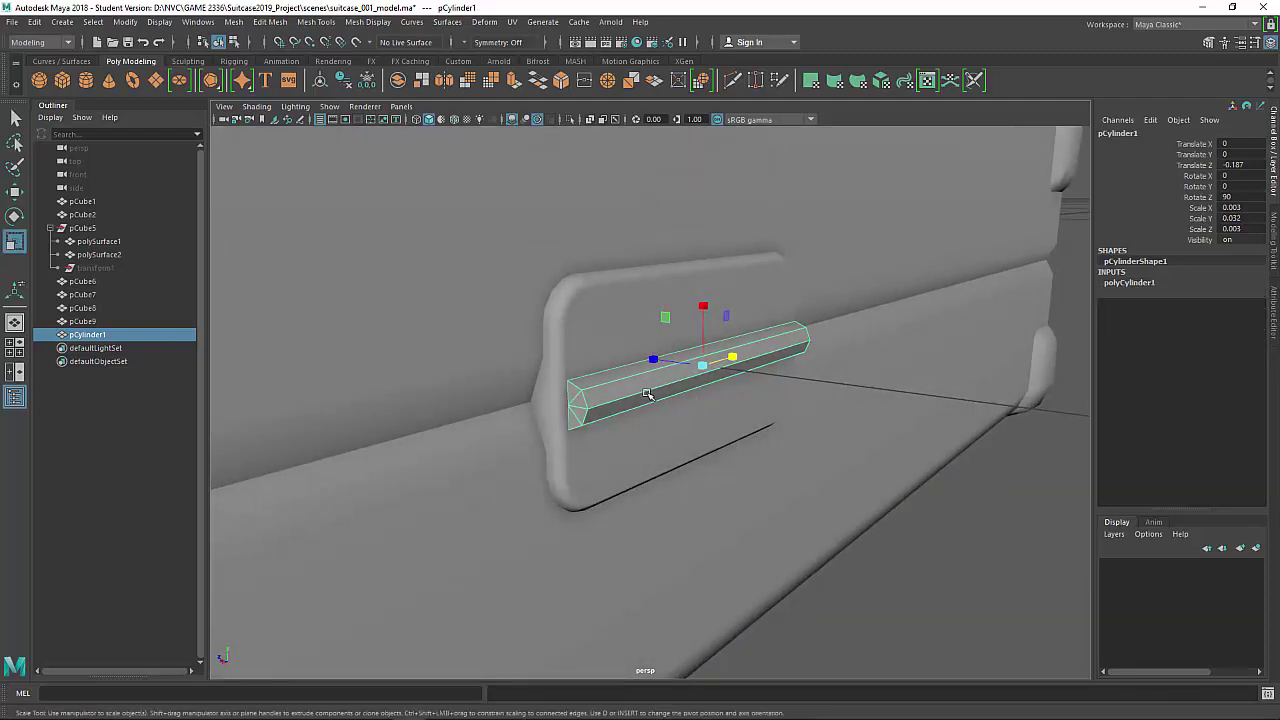
mouse_move(655, 395)
left_mouse_down("alt")
mouse_move(628, 392)
mouse_move(780, 383)
mouse_move(675, 393)
mouse_move(857, 423)
mouse_move(760, 423)
mouse_move(550, 372)
left_mouse_up("alt")
key("4")
key("5")
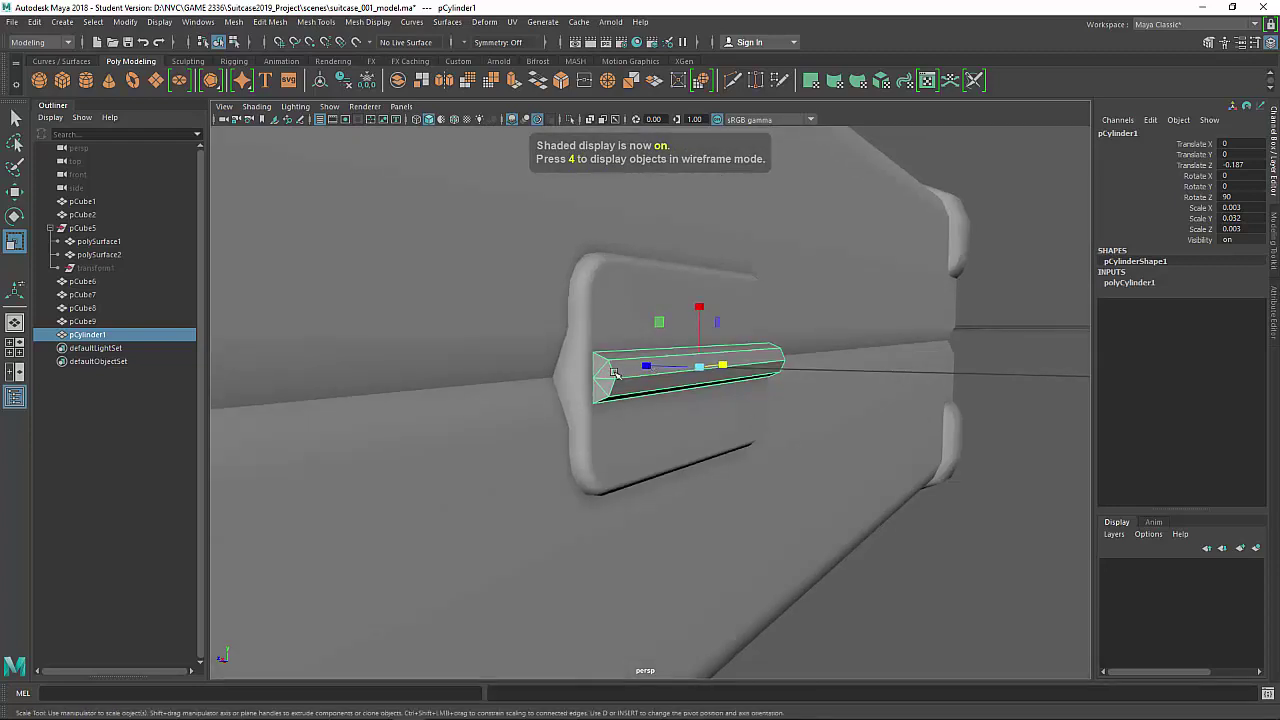
Isolate the hinge cylinder, delete the half of its faces hidden inside the plate, and show the whole model again.
left_click(570, 119)
left_click_drag(543, 337, 740, 338, "alt")
right_click_drag(705, 274, 704, 310)
left_click_drag(720, 435, 672, 409, "alt")
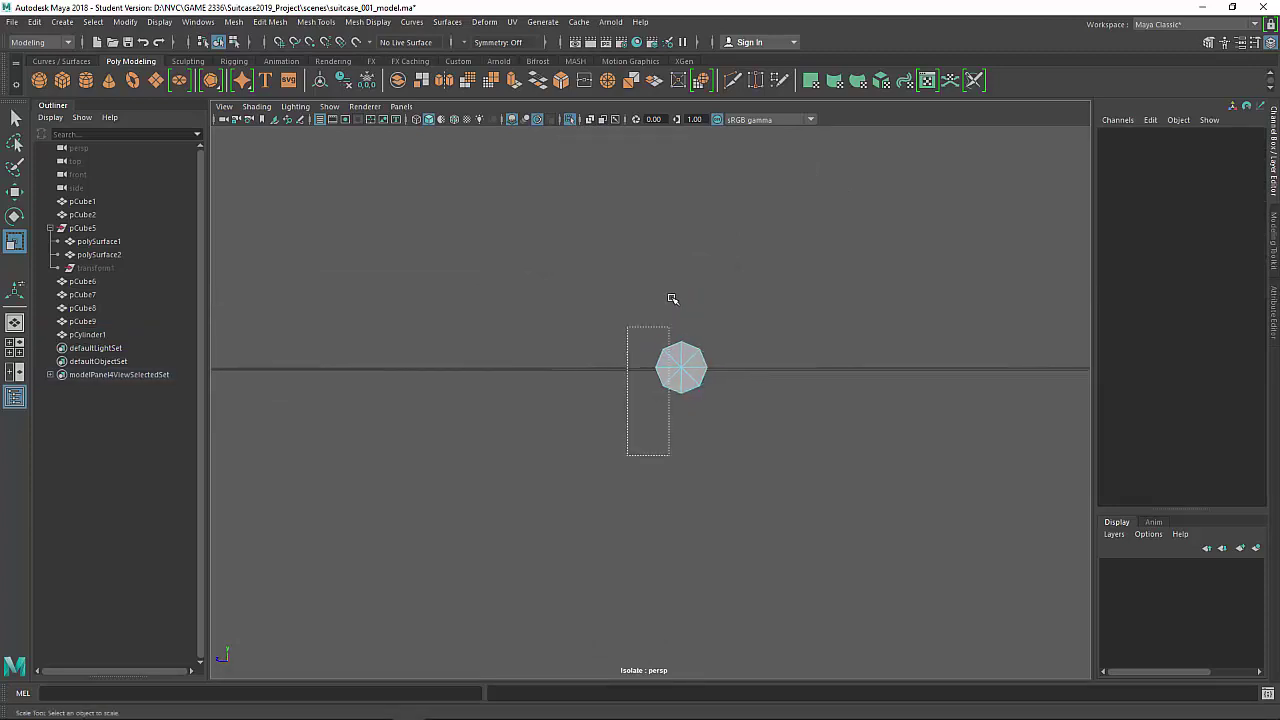
left_click_drag(672, 298, 672, 300)
left_click_drag(775, 312, 848, 358, "alt")
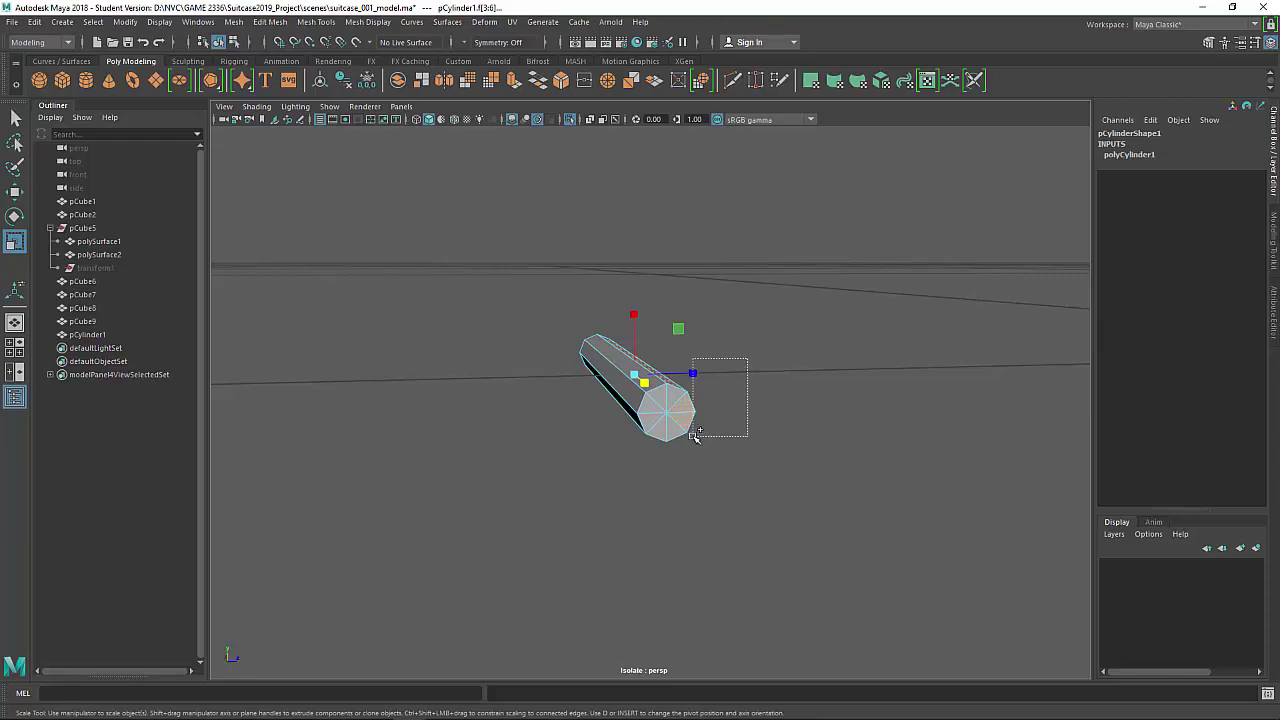
left_click_drag(678, 459, 678, 459)
left_click_drag(678, 459, 487, 337, "alt")
left_click(697, 471)
left_click(567, 119)
Adjust the edge softening on a selection of the hinge cylinder's edges and return to object selection.
left_click_drag(651, 354, 785, 466, "alt")
right_click_drag(631, 322, 628, 251)
left_click_drag(752, 406, 663, 394, "alt")
left_click_drag(668, 318, 628, 462)
right_click_drag(686, 409, 735, 400, "shift")
left_click_drag(609, 366, 667, 331, "alt")
right_click_drag(637, 306, 737, 225)
left_click(885, 620)
Select only the front latch's three pieces and combine them into one object.
left_click_drag(885, 620, 803, 597, "alt")
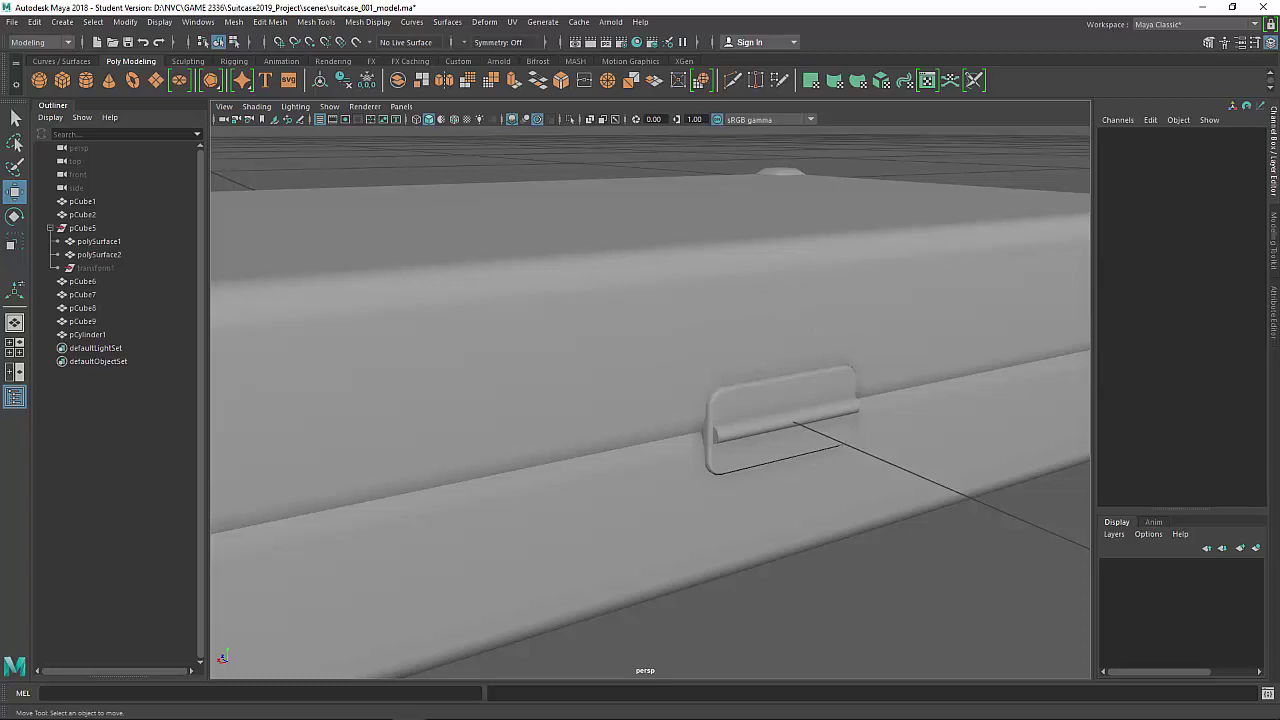
key("f")
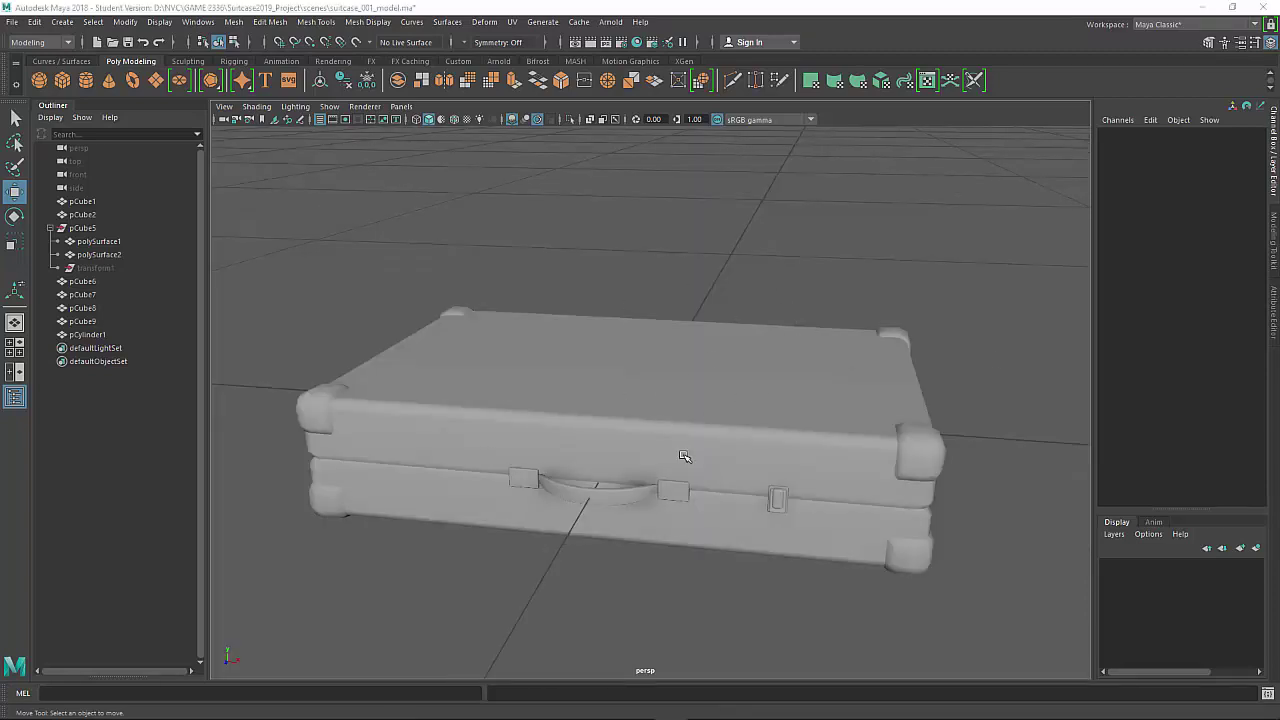
left_click_drag(960, 391, 752, 523, "alt")
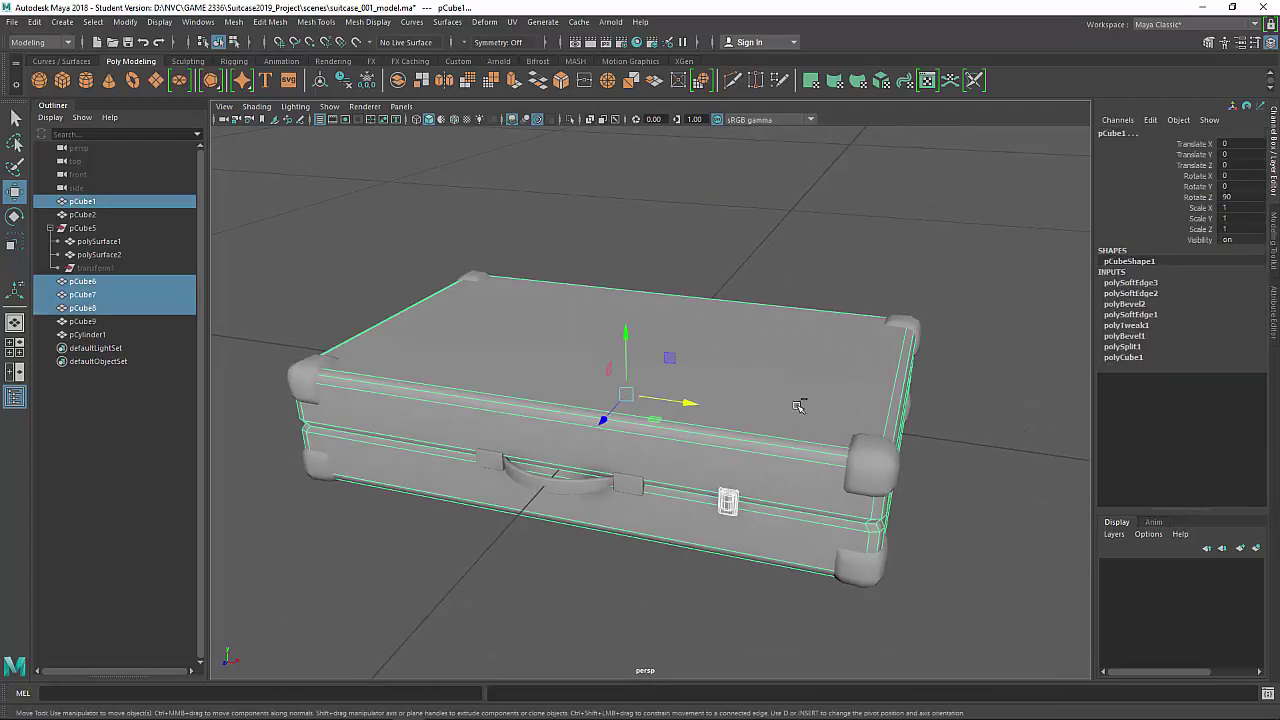
left_click_drag(800, 403, 868, 577, "ctrl")
middle_click_drag(805, 536, 797, 506, "alt")
right_click_drag(797, 506, 821, 527, "alt")
mouse_move(820, 527)
left_mouse_down("alt")
mouse_move(791, 520)
mouse_move(820, 517)
left_mouse_up("alt")
right_click(712, 526, "shift")
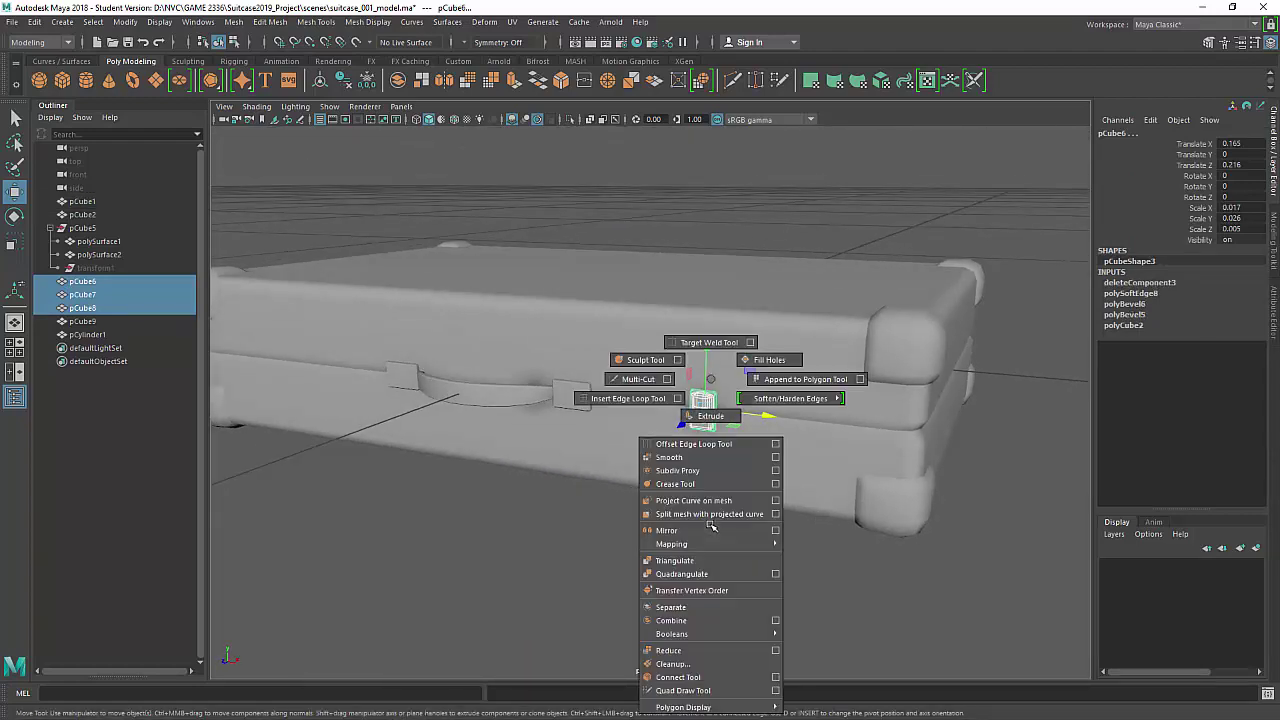
left_click(712, 621)
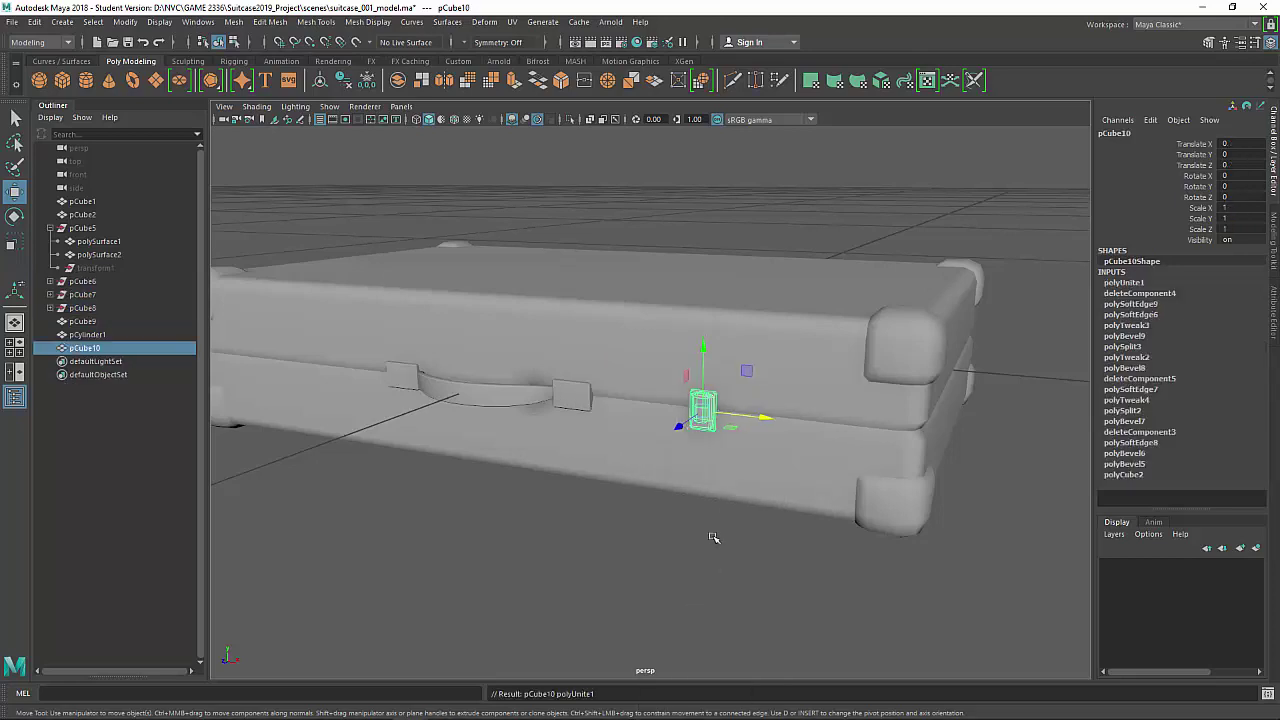
left_click_drag(717, 531, 740, 517, "alt")
key("r")
left_click_drag(766, 420, 832, 380)
key("ctrl+z")
Move the combined latch's pivot along Z to the back of the latch, against the suitcase.
left_click_drag(791, 454, 614, 443, "alt")
key("f")
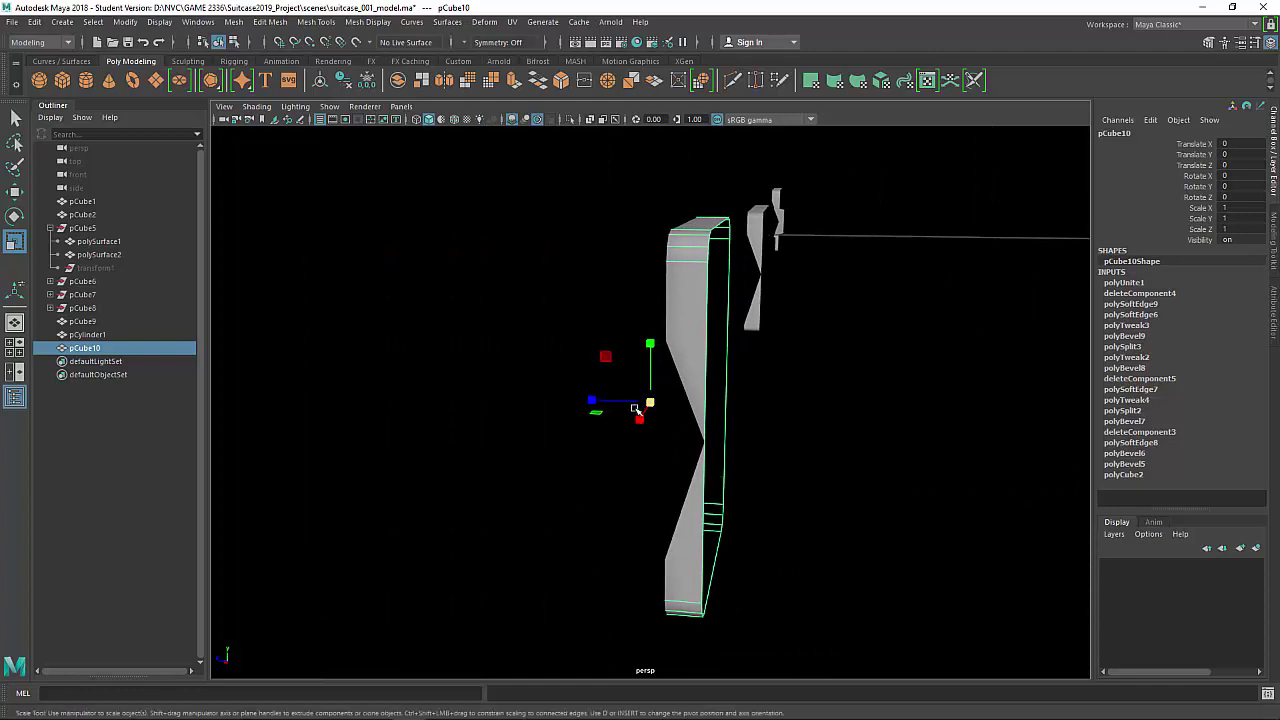
key("d")
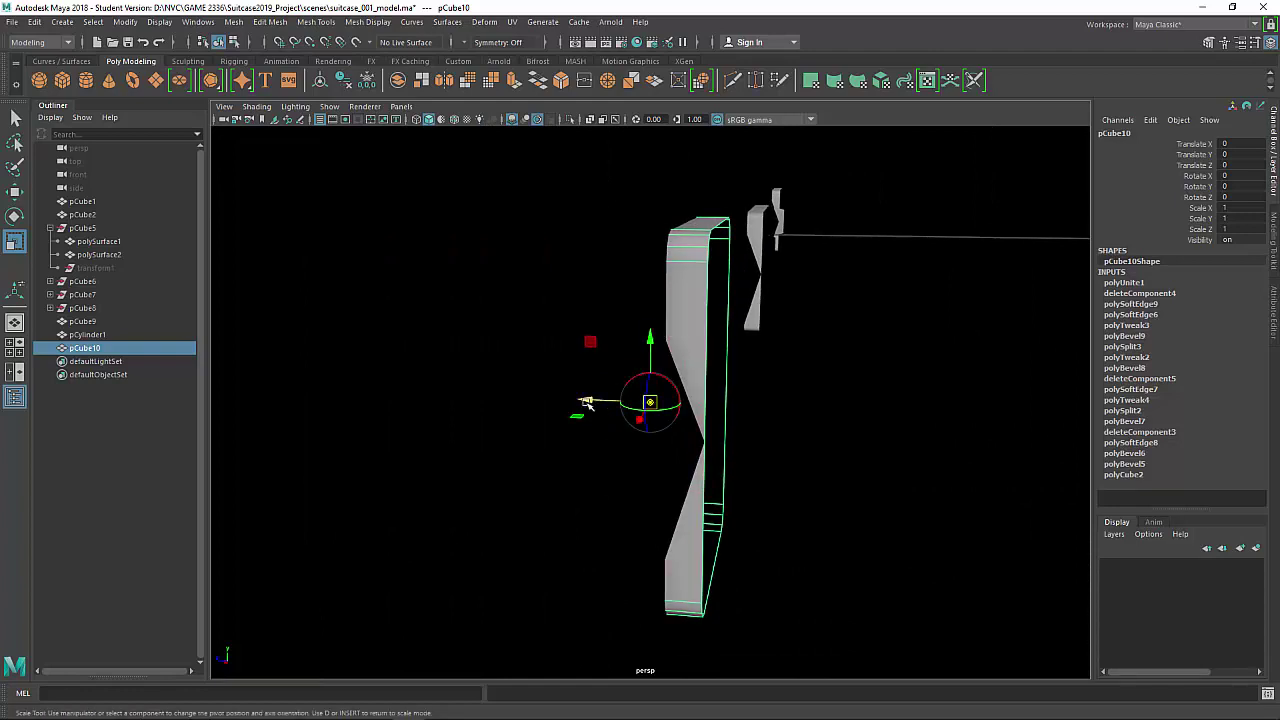
left_click_drag(587, 403, 587, 403)
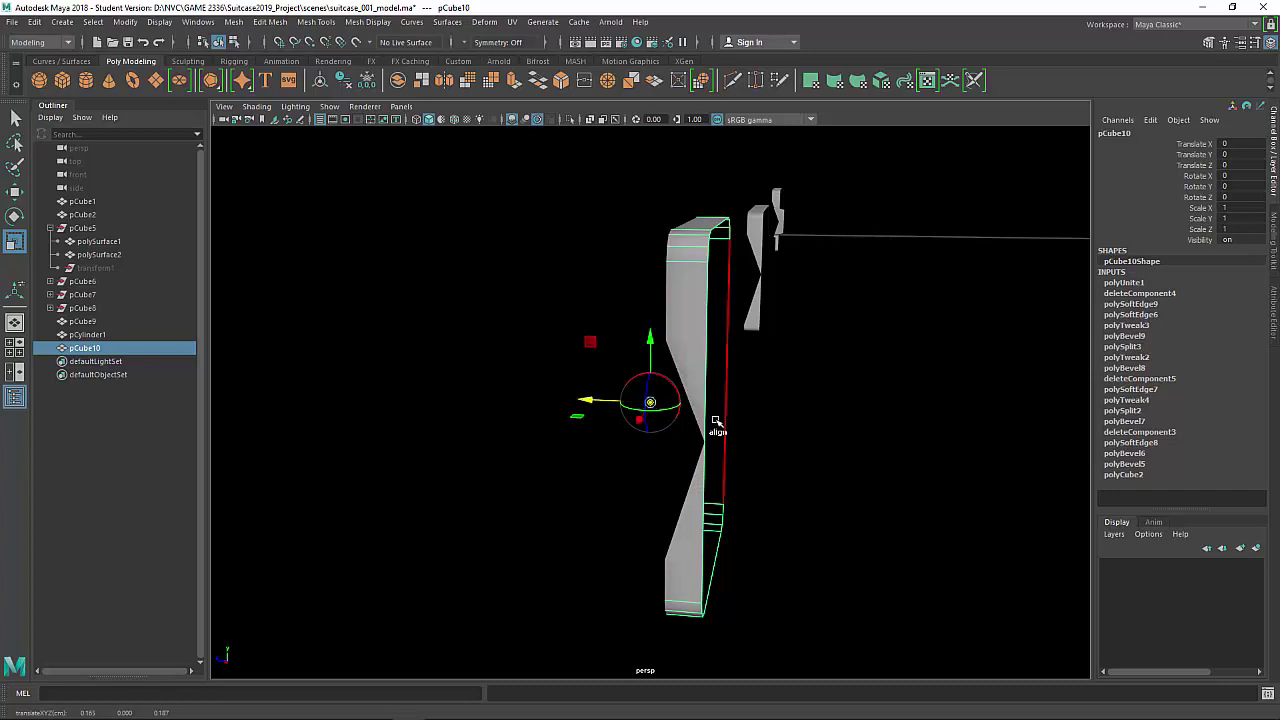
left_click(708, 270)
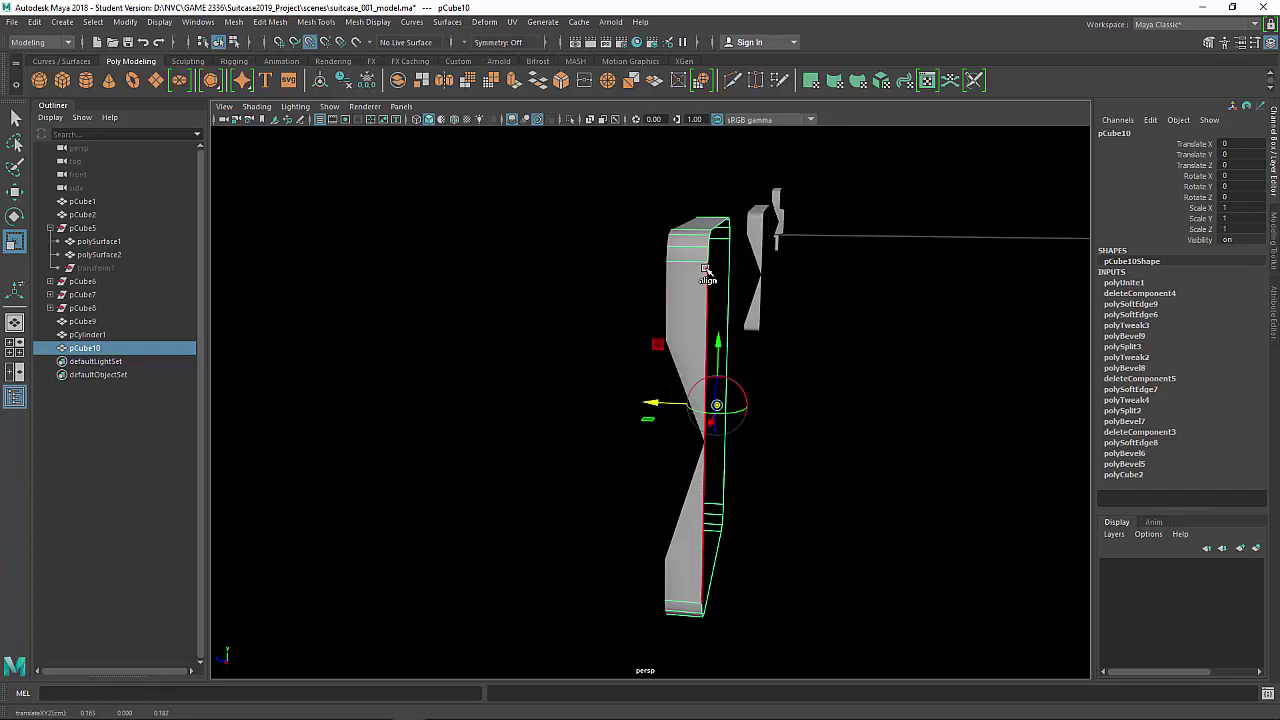
key("d")
Scale the combined latch up uniformly to about 1.247 from its back pivot.
left_click_drag(504, 393, 681, 371, "alt")
scroll(583, 380, "down", 8)
right_click_drag(720, 410, 623, 389, "alt")
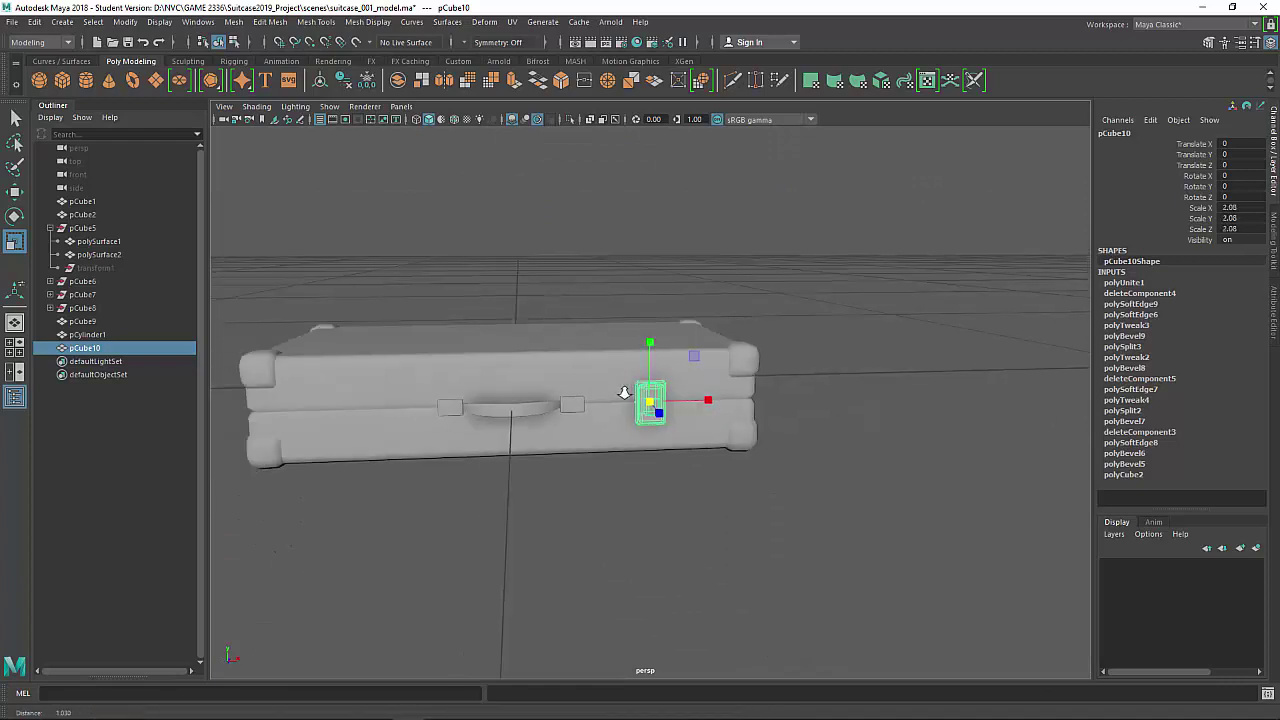
left_click_drag(623, 389, 625, 440, "alt")
key("ctrl+z")
right_click_drag(625, 440, 680, 445, "alt")
Combine the suitcase handle and its two mounting plates into one object.
left_click(694, 441)
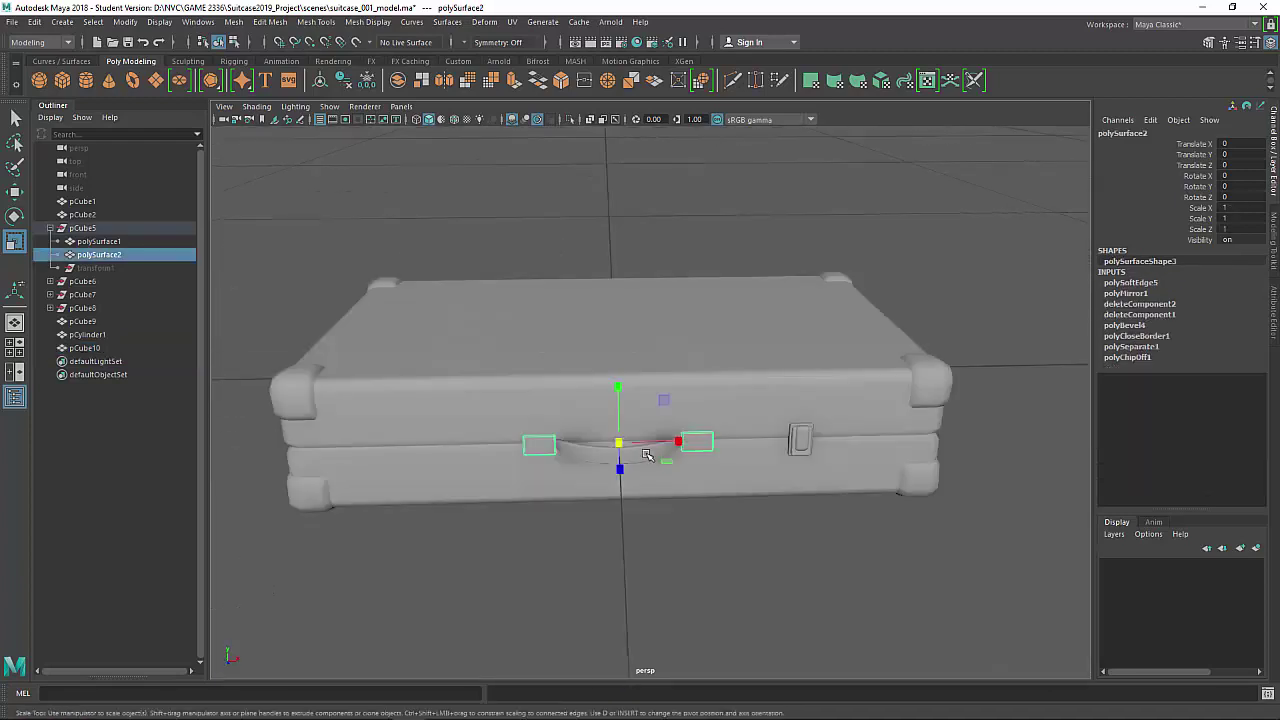
left_click(651, 451, "shift")
left_click_drag(674, 480, 697, 441, "alt")
right_click_drag(806, 509, 800, 627, "shift")
Move the combined handle's pivot along Z to the back of its mounting plates.
left_click_drag(800, 627, 870, 501, "alt")
scroll(749, 531, "up", 5)
key("d")
left_click(952, 439)
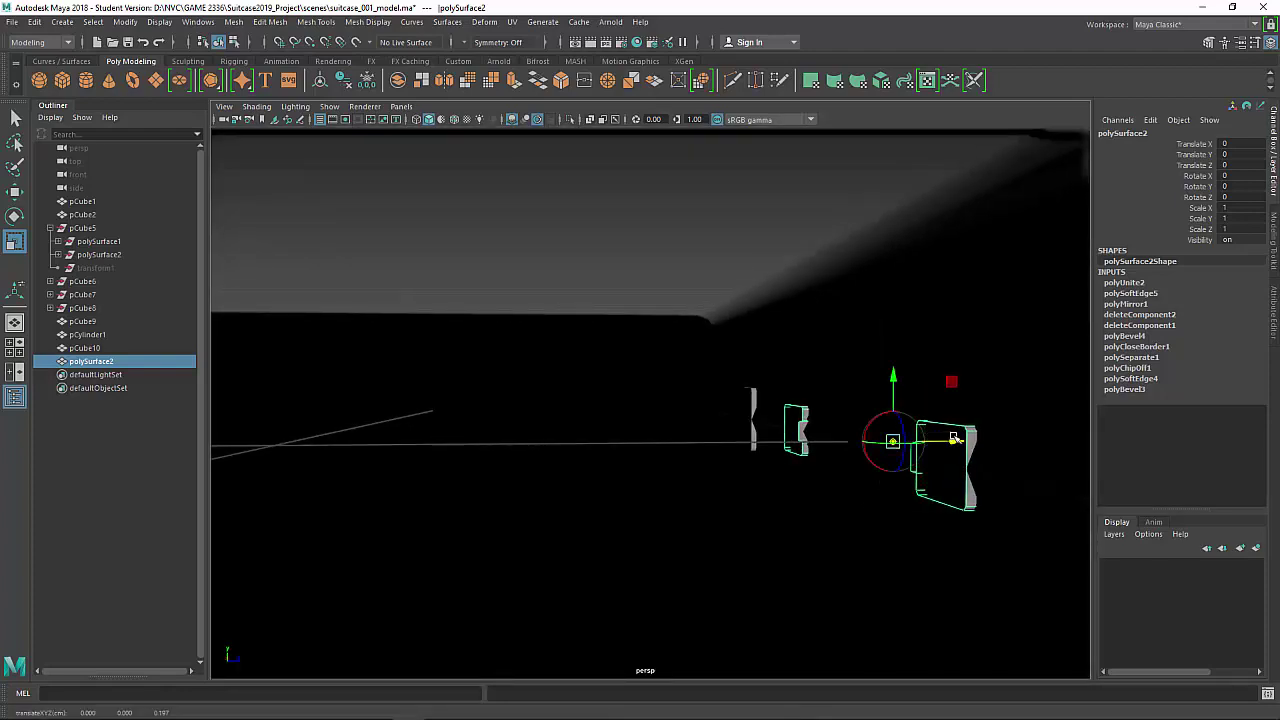
left_click_drag(963, 432, 962, 431)
key("d")
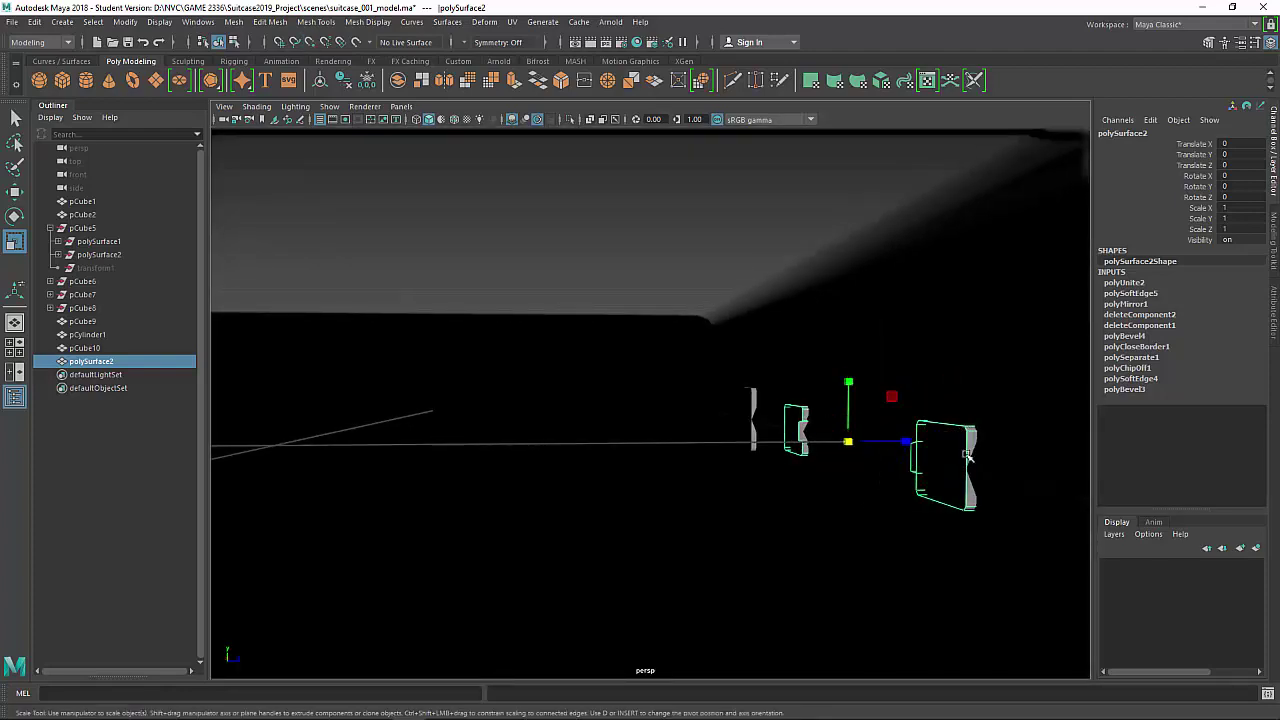
Scale the combined handle up slightly from its back pivot, then deselect it.
left_click_drag(908, 474, 727, 486, "alt")
left_click(668, 451)
left_click_drag(668, 451, 672, 485)
left_click(830, 538)
Mirror the combined latch across the world X axis in the negative direction, placing a copy on the handle's other side.
key("t")
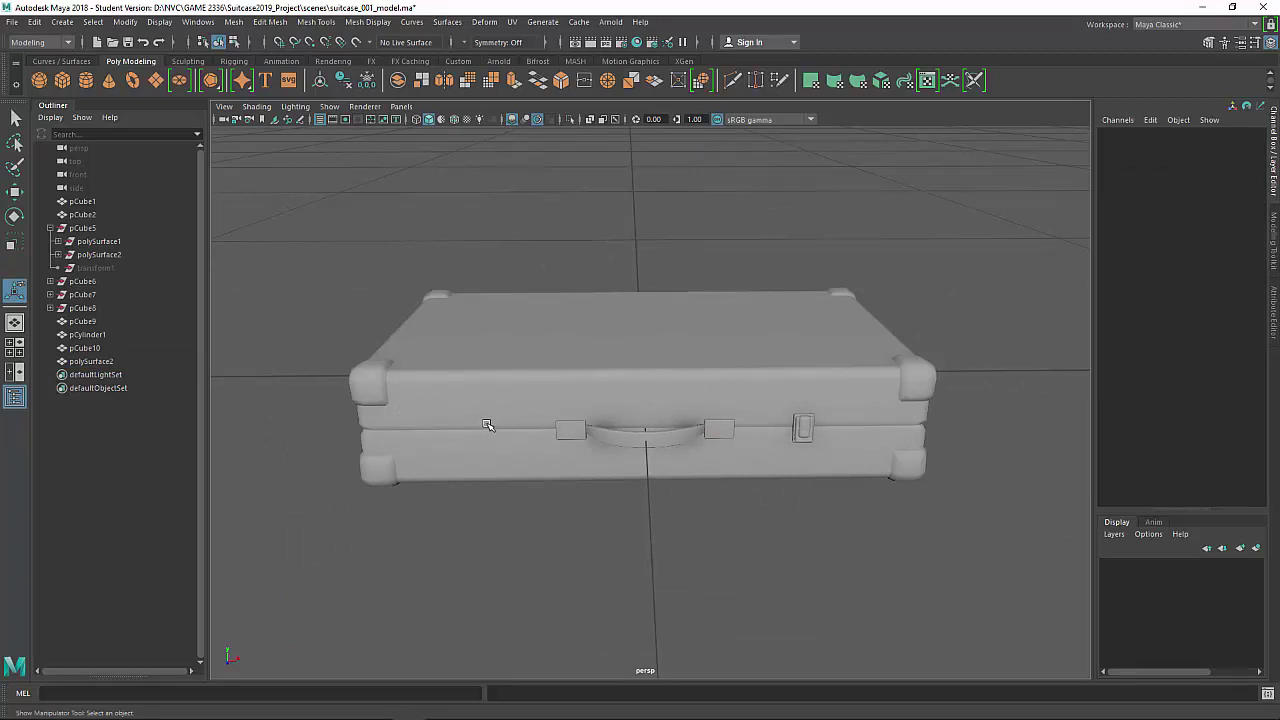
left_click(804, 424)
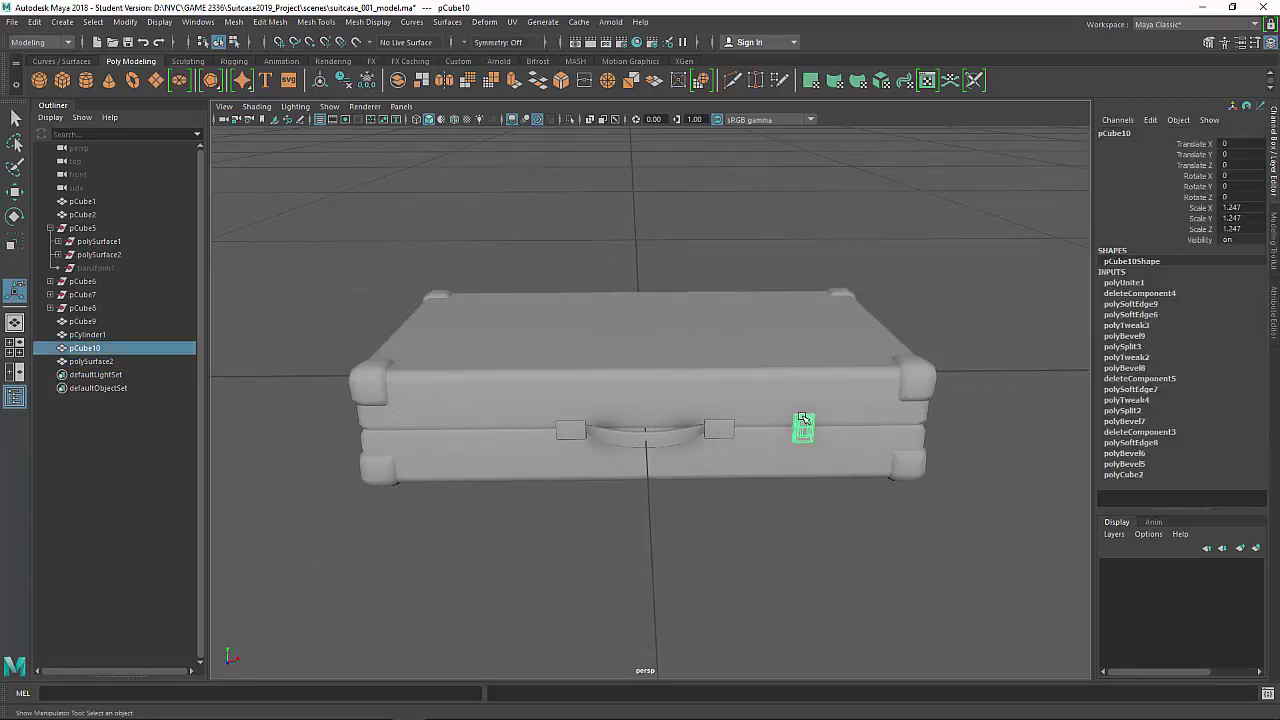
right_click_drag(926, 329, 917, 480, "shift")
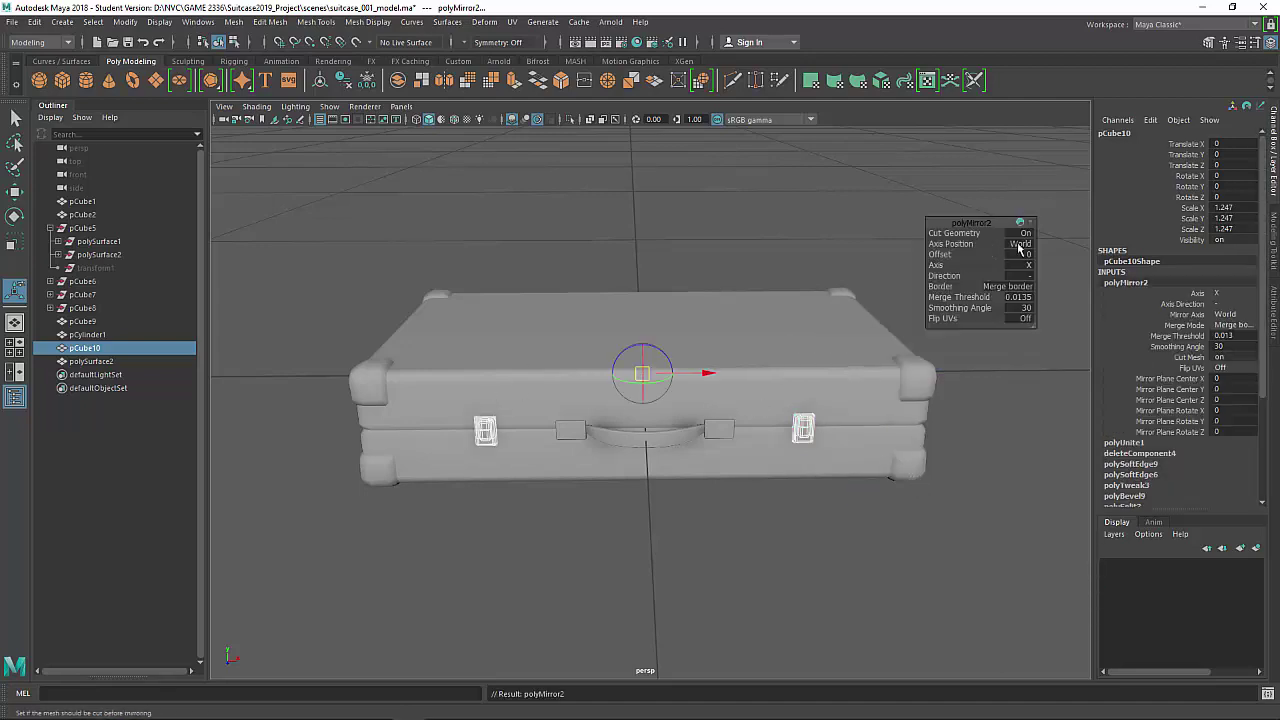
left_click_drag(782, 302, 786, 266, "alt")
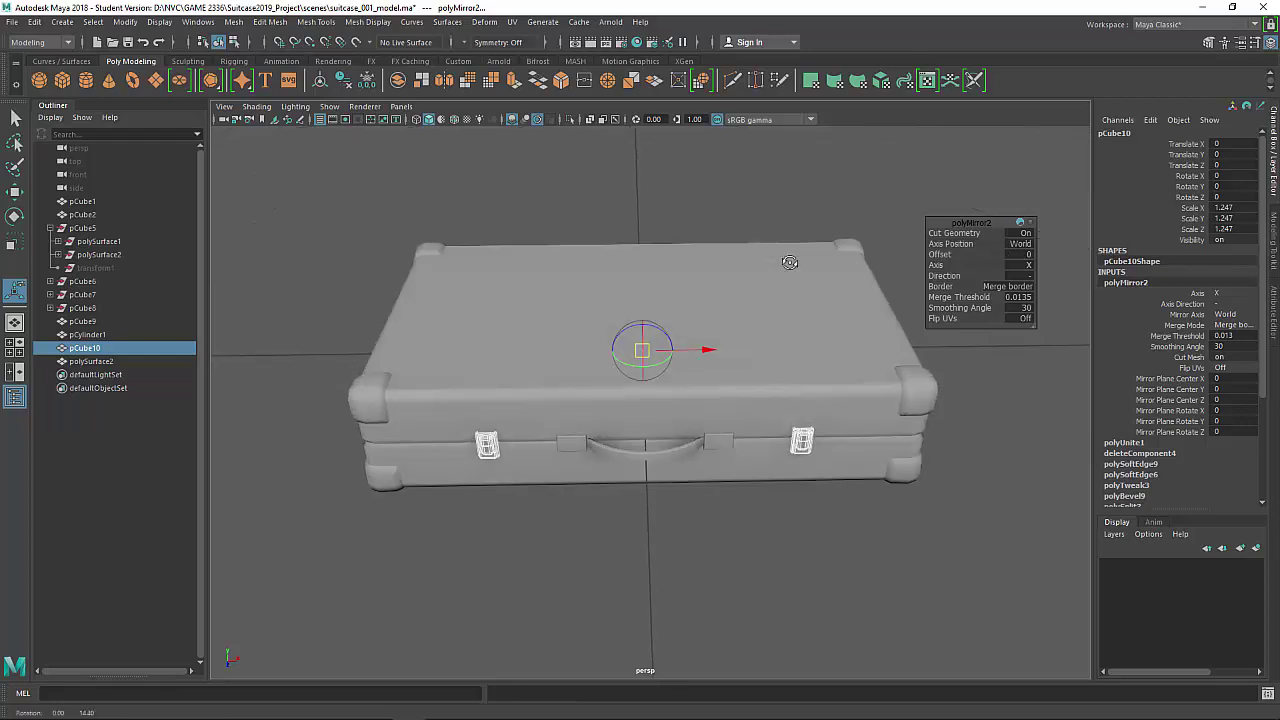
key("4")
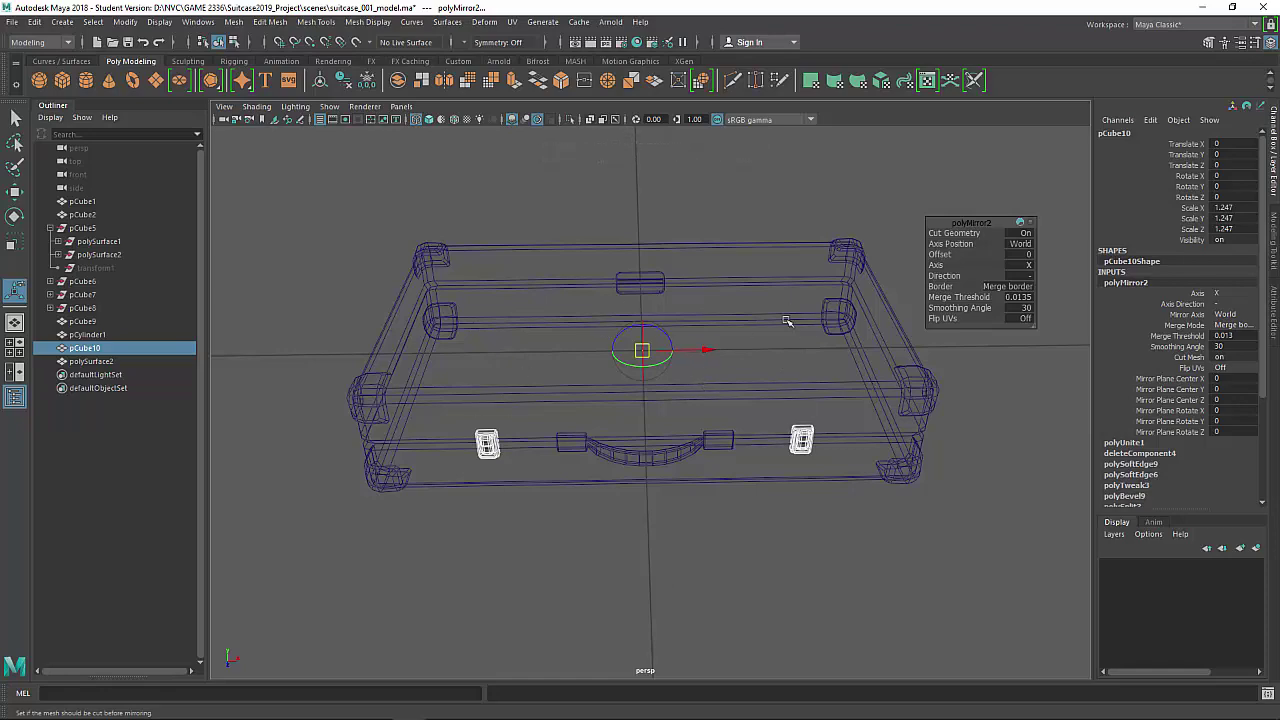
Combine the hinge plate and its cylinder on the back of the suitcase into one object.
key("w")
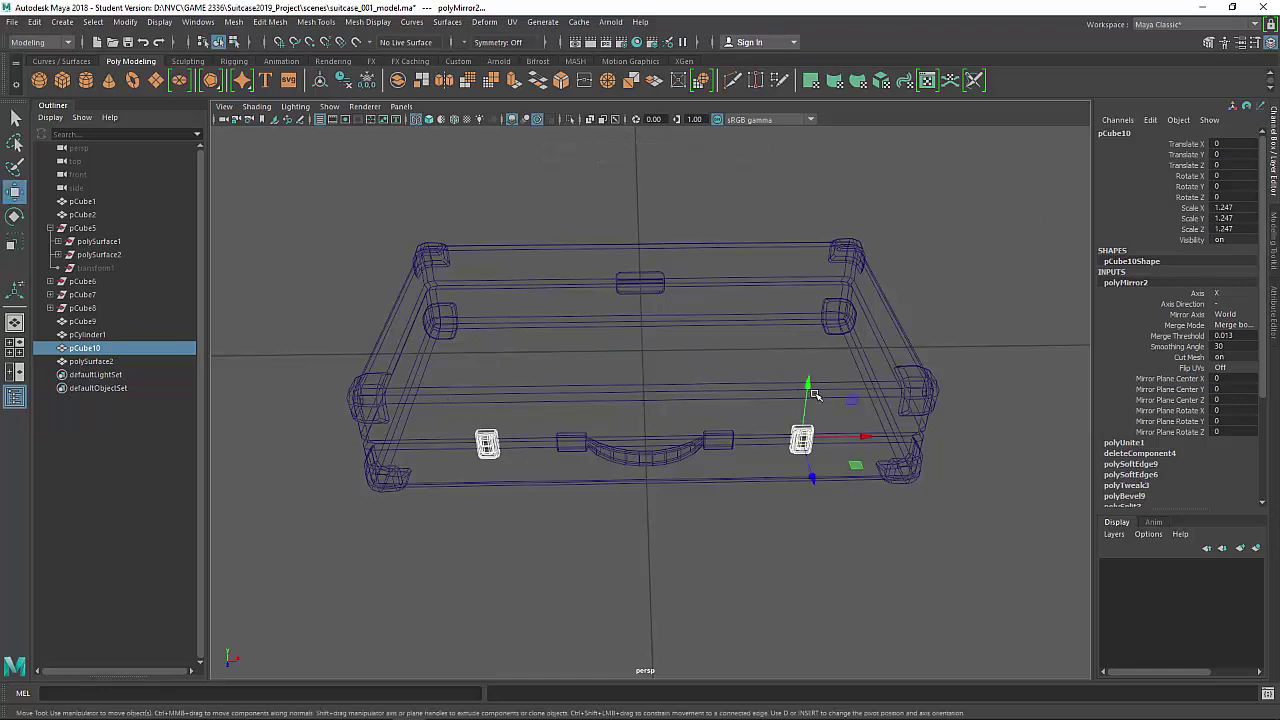
left_click_drag(986, 393, 781, 475, "alt")
key("5")
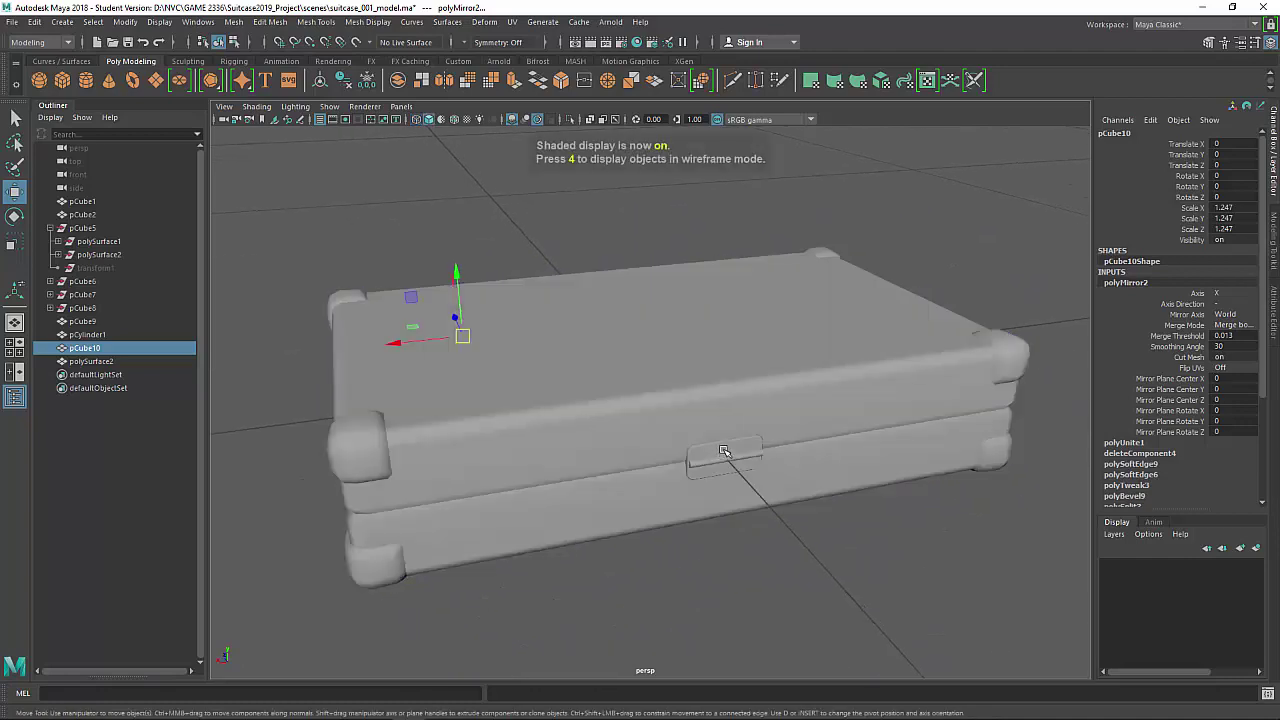
left_click(726, 460)
key("q")
left_click(728, 467, "shift")
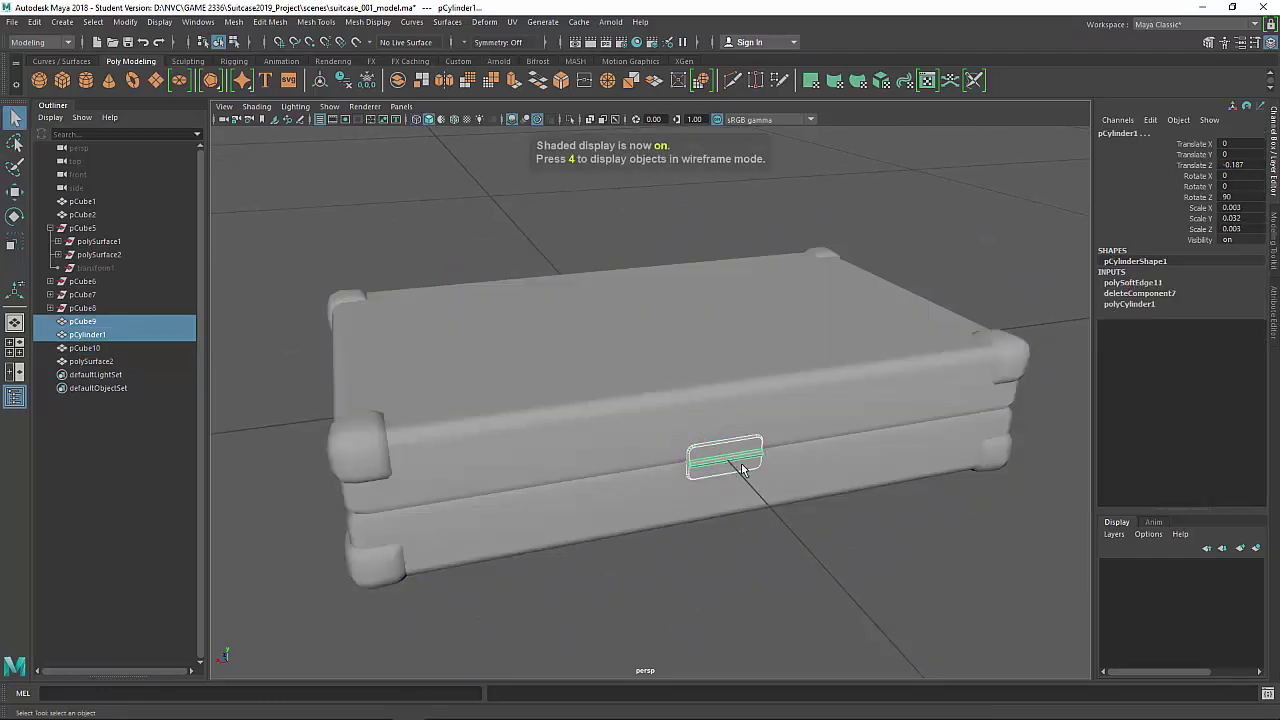
right_click_drag(742, 455, 724, 621, "shift")
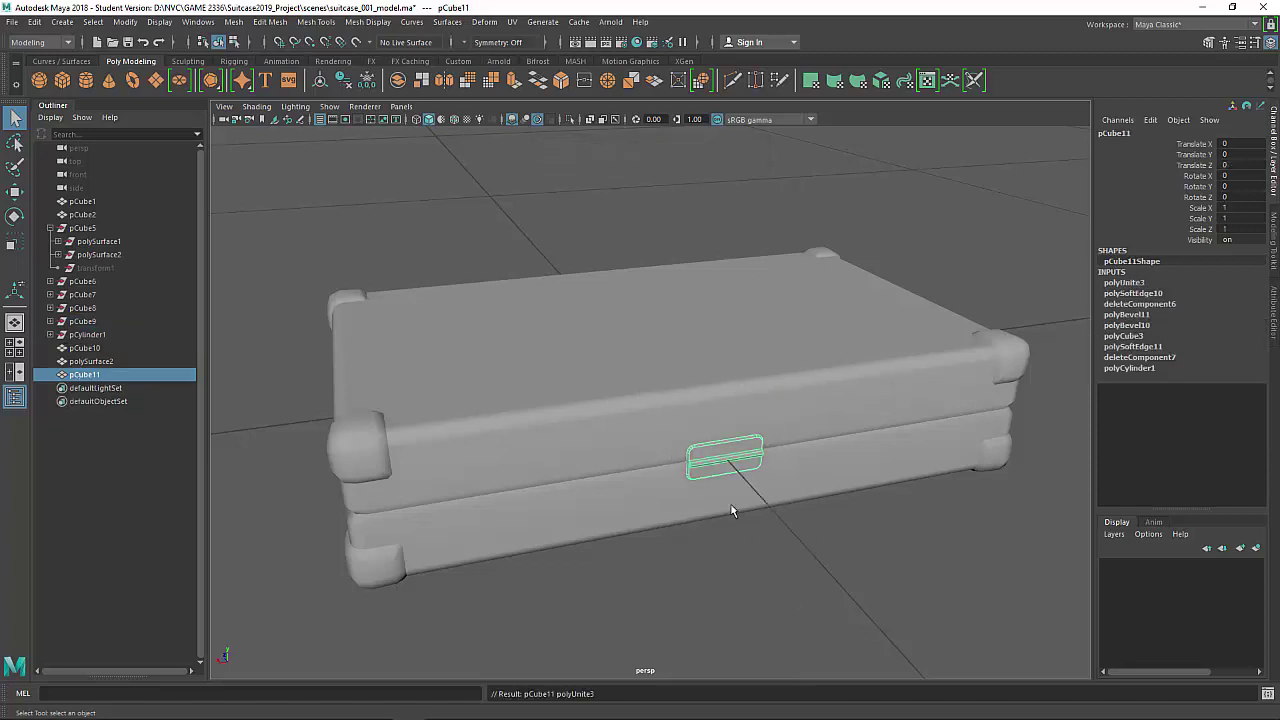
Move the combined hinge along X to a Translate X of 0.153, off the centre of the suitcase's back.
key("w")
left_click_drag(675, 475, 584, 449)
left_click_drag(410, 400, 399, 401)
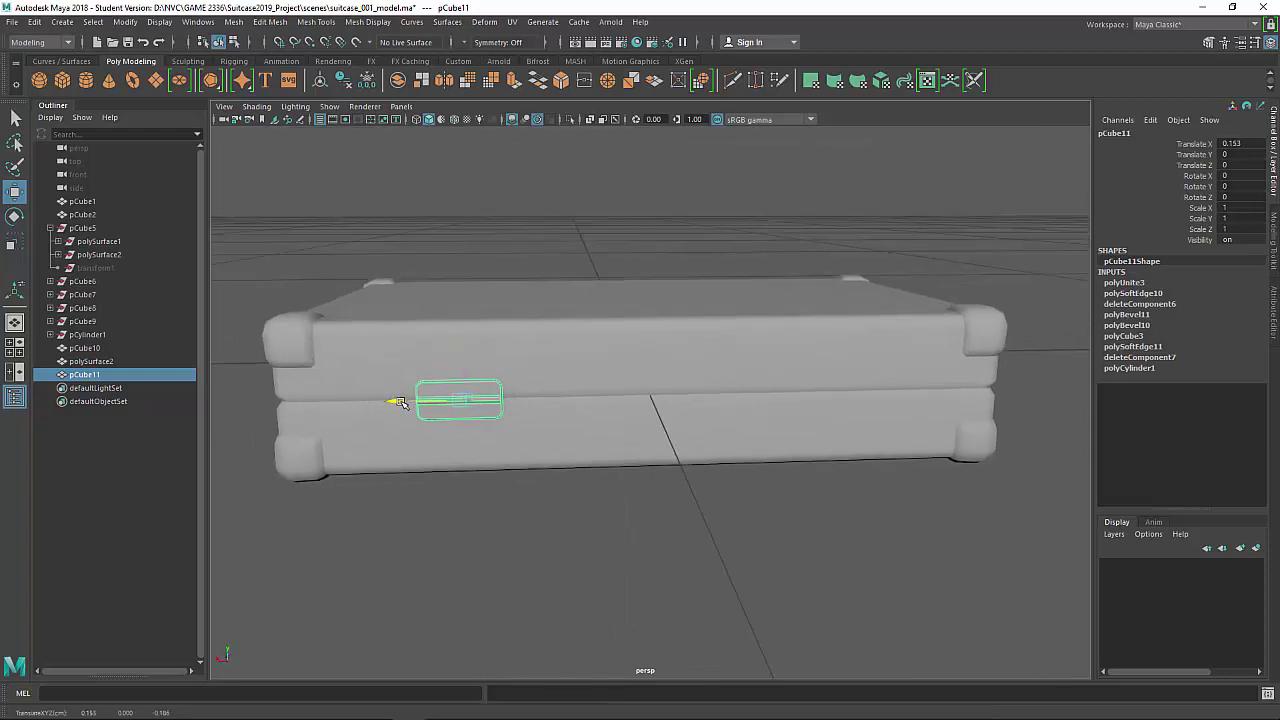
left_click_drag(603, 559, 664, 561, "alt")
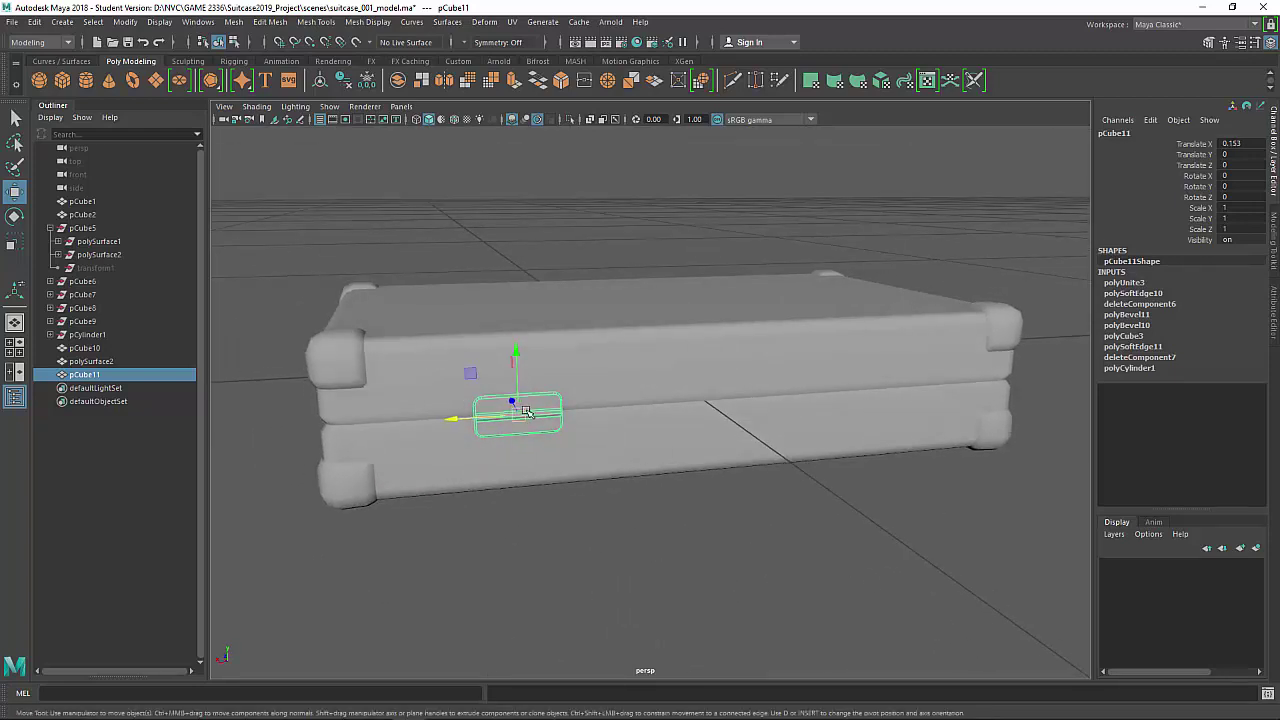
Mirror the combined hinge across the world X axis in the negative direction, then deselect it.
mouse_move(778, 510)
right_mouse_down("shift")
mouse_move(780, 556)
mouse_move(797, 524)
right_mouse_up("shift")
left_click_drag(797, 524, 812, 515, "alt")
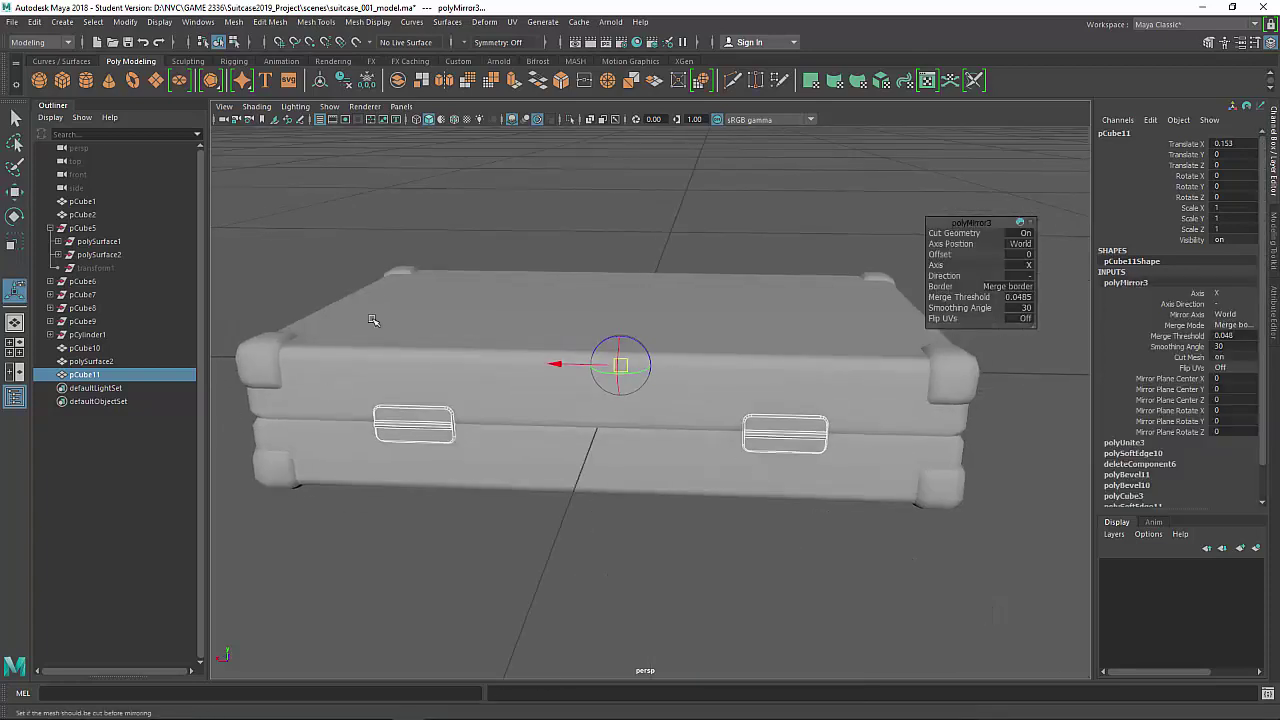
left_click(707, 595)
left_click_drag(707, 595, 912, 554, "alt")
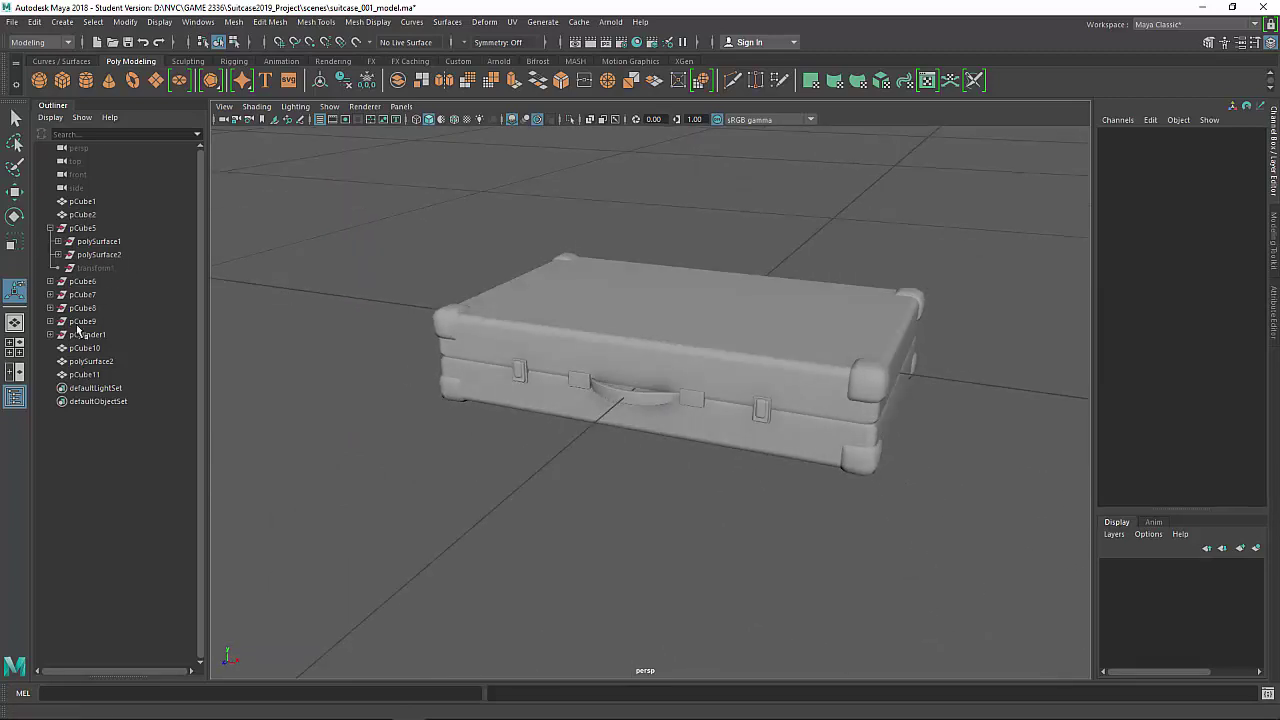
Select all the suitcase parts and delete their construction history, then deselect everything.
mouse_move(799, 392)
left_mouse_down("alt")
mouse_move(800, 410)
mouse_move(802, 368)
mouse_move(800, 388)
left_mouse_up("alt")
left_click_drag(343, 213, 987, 547)
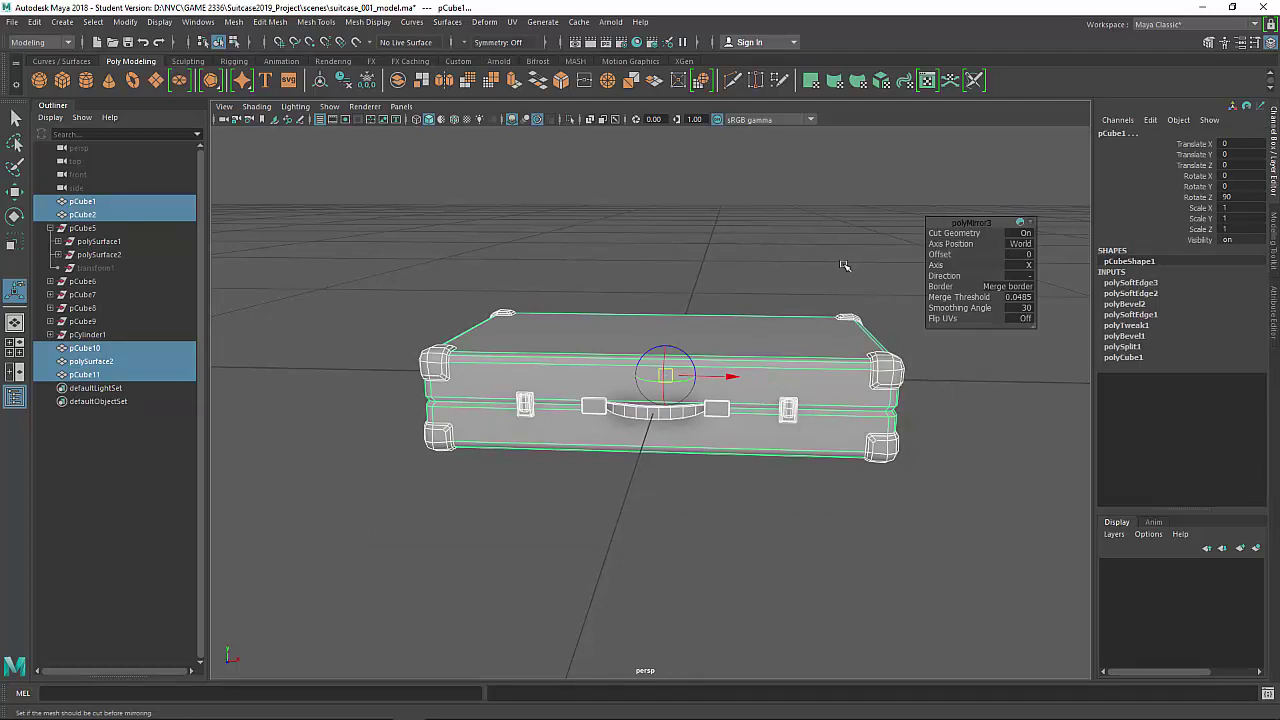
key("q")
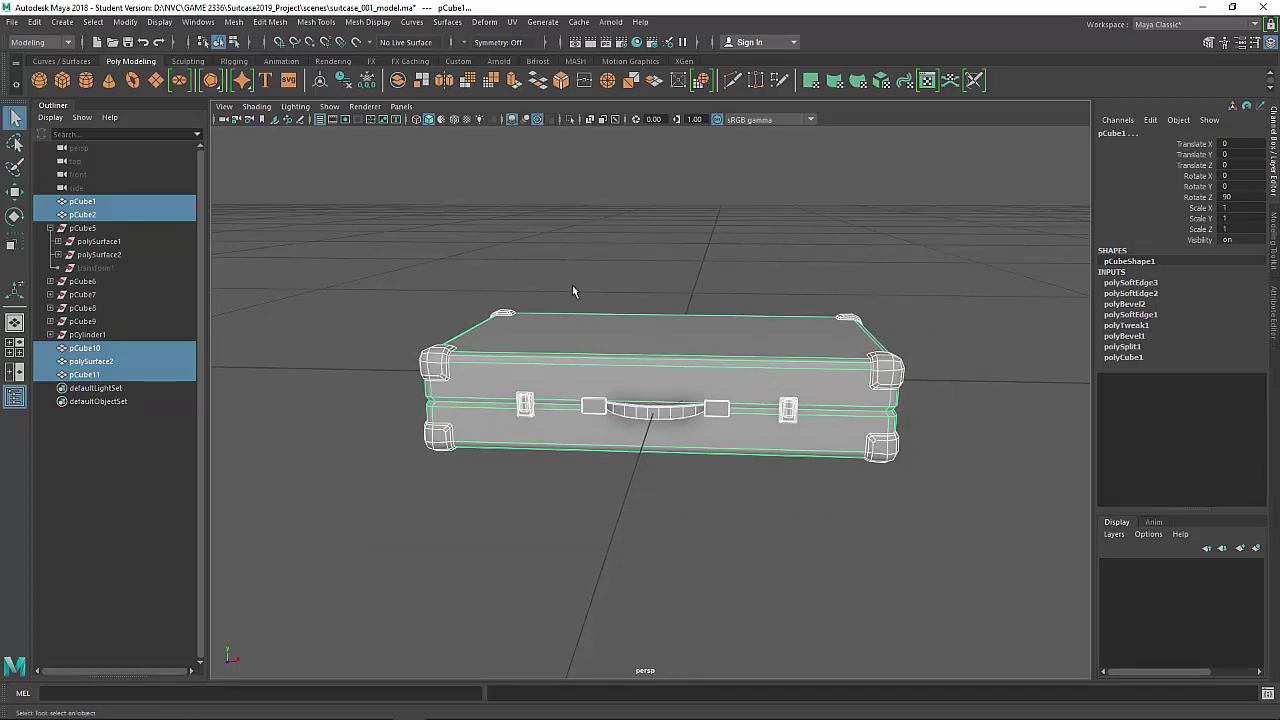
left_click(344, 83)
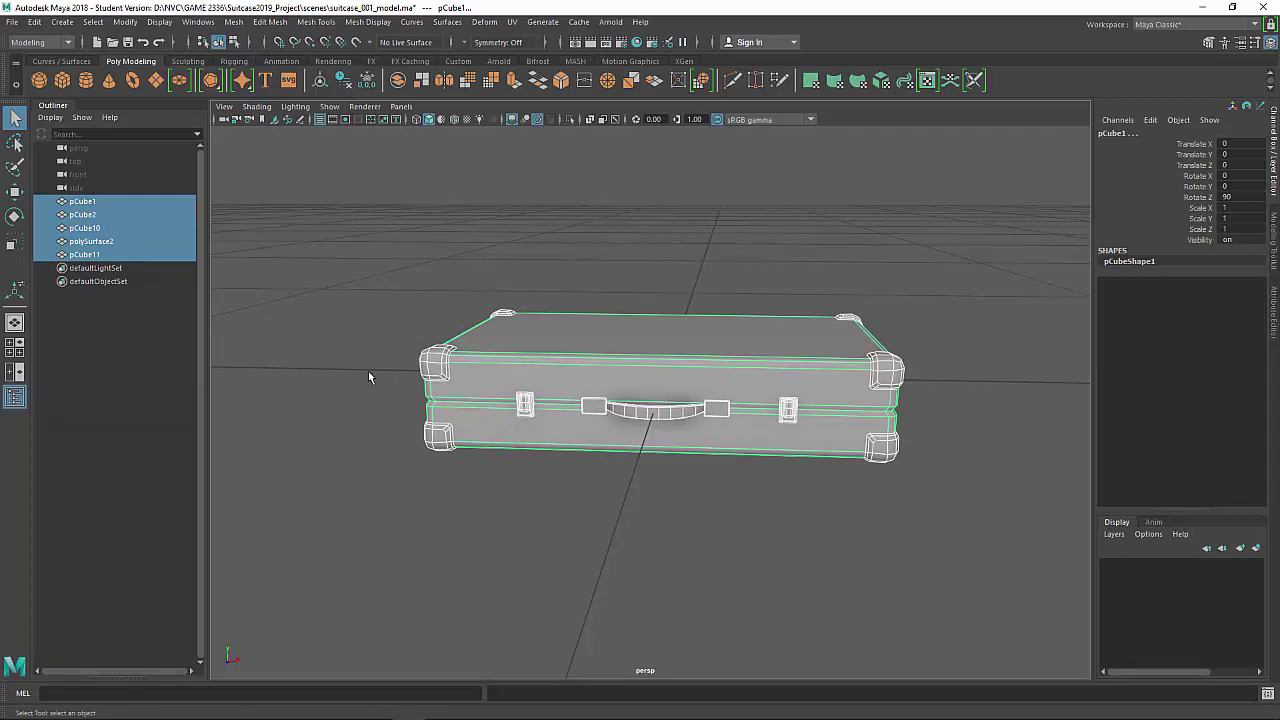
left_click_drag(389, 197, 1040, 560)
left_click(940, 456)
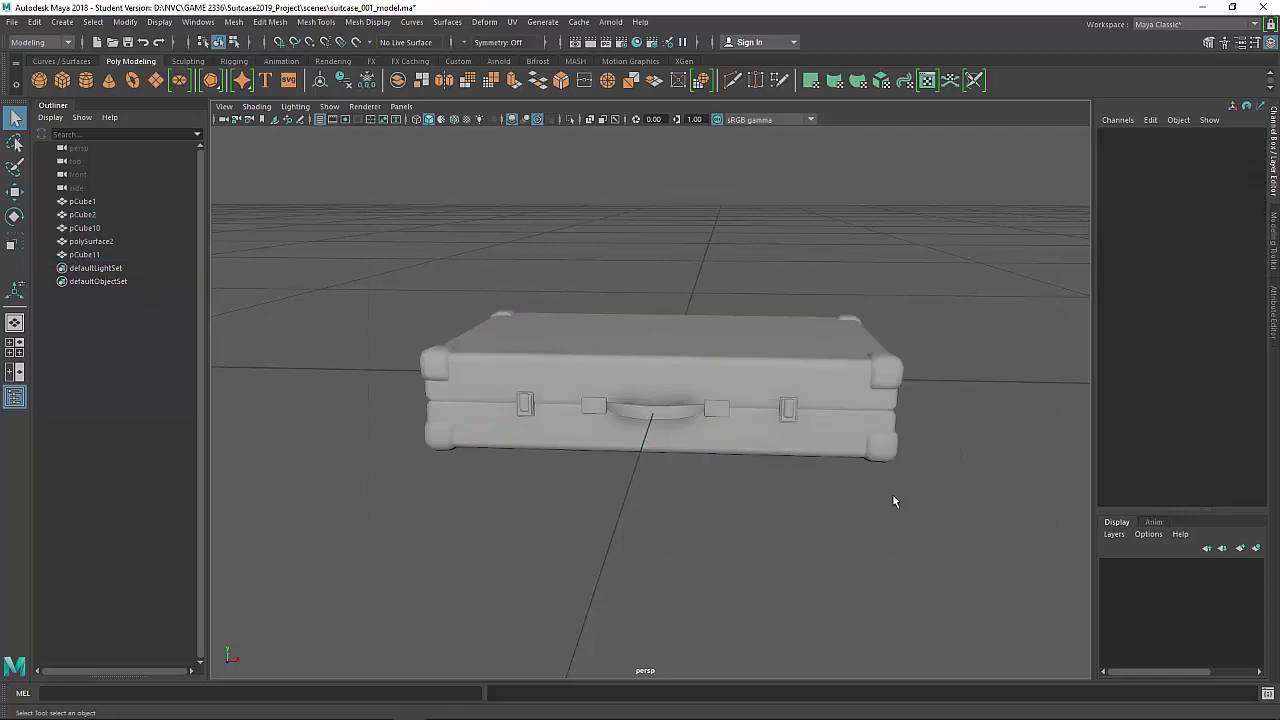
Inspect the suitcase's latches, handle, corner guards and body, selecting individual parts and viewing the model from several sides.
left_click(786, 418)
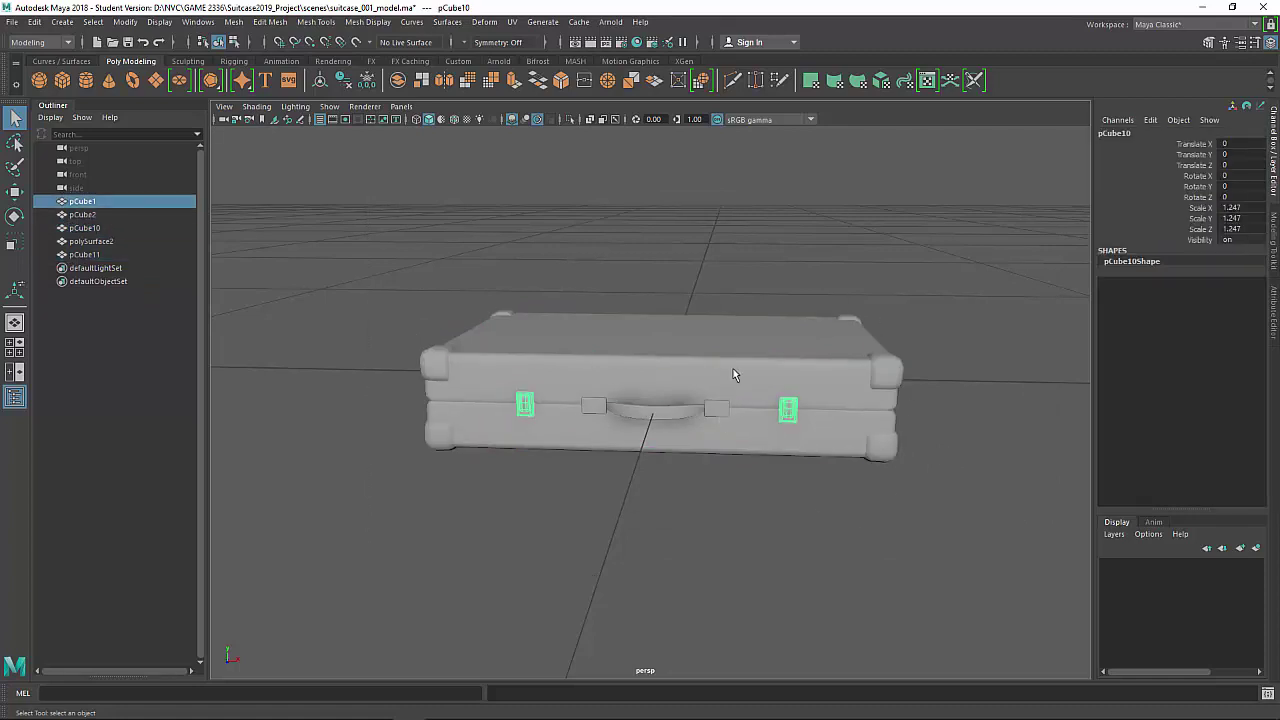
left_click(712, 412)
left_click_drag(875, 456, 744, 453, "alt")
left_click(744, 453)
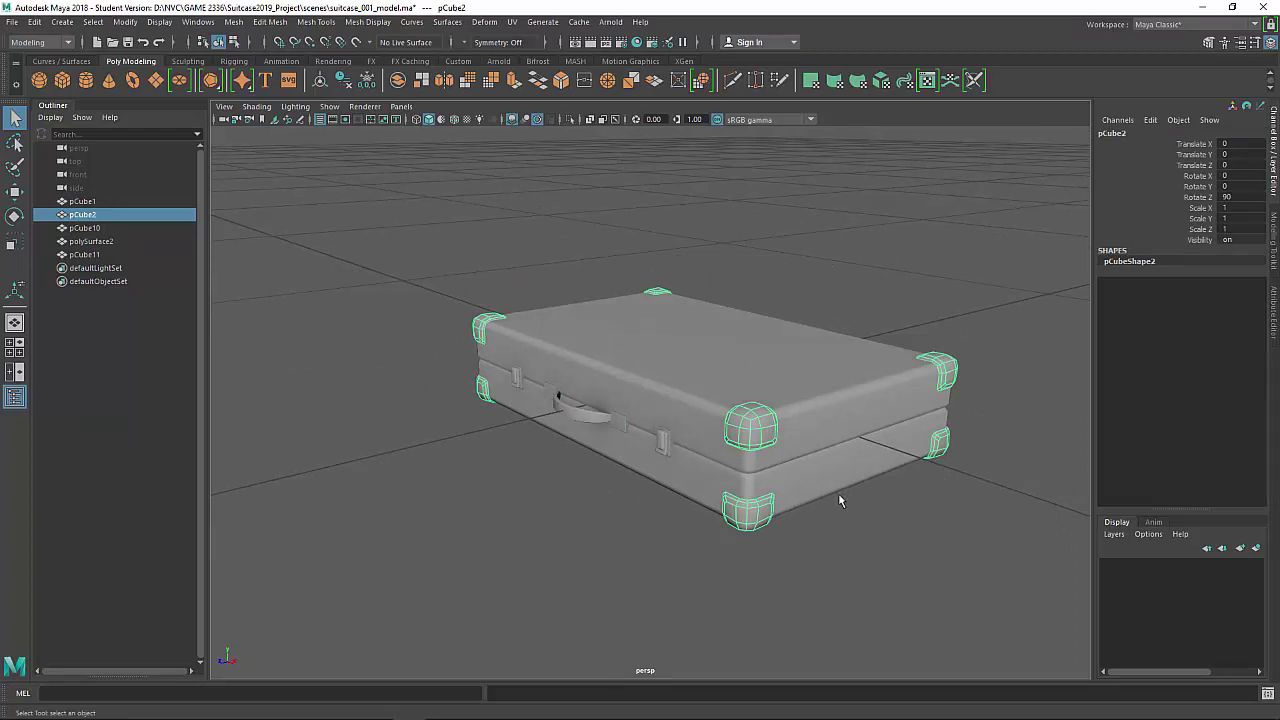
left_click_drag(780, 497, 782, 557, "alt")
left_click(782, 557)
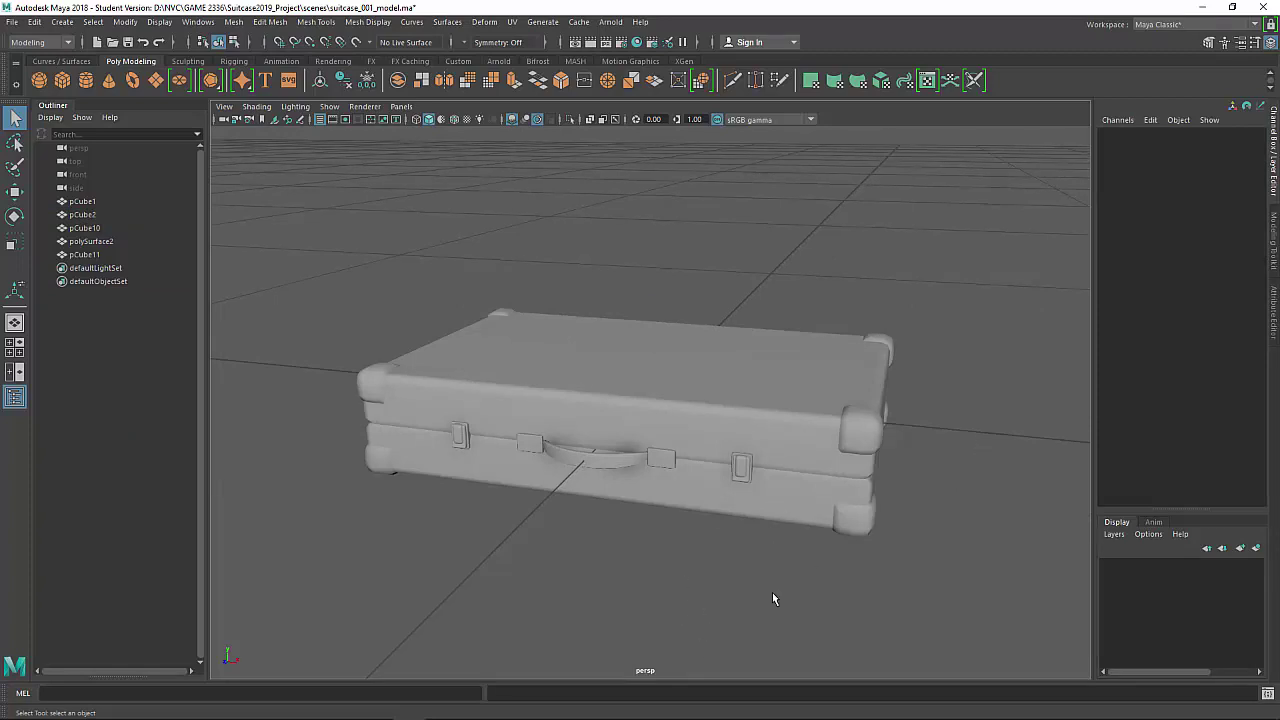
left_click_drag(737, 577, 668, 550, "alt")
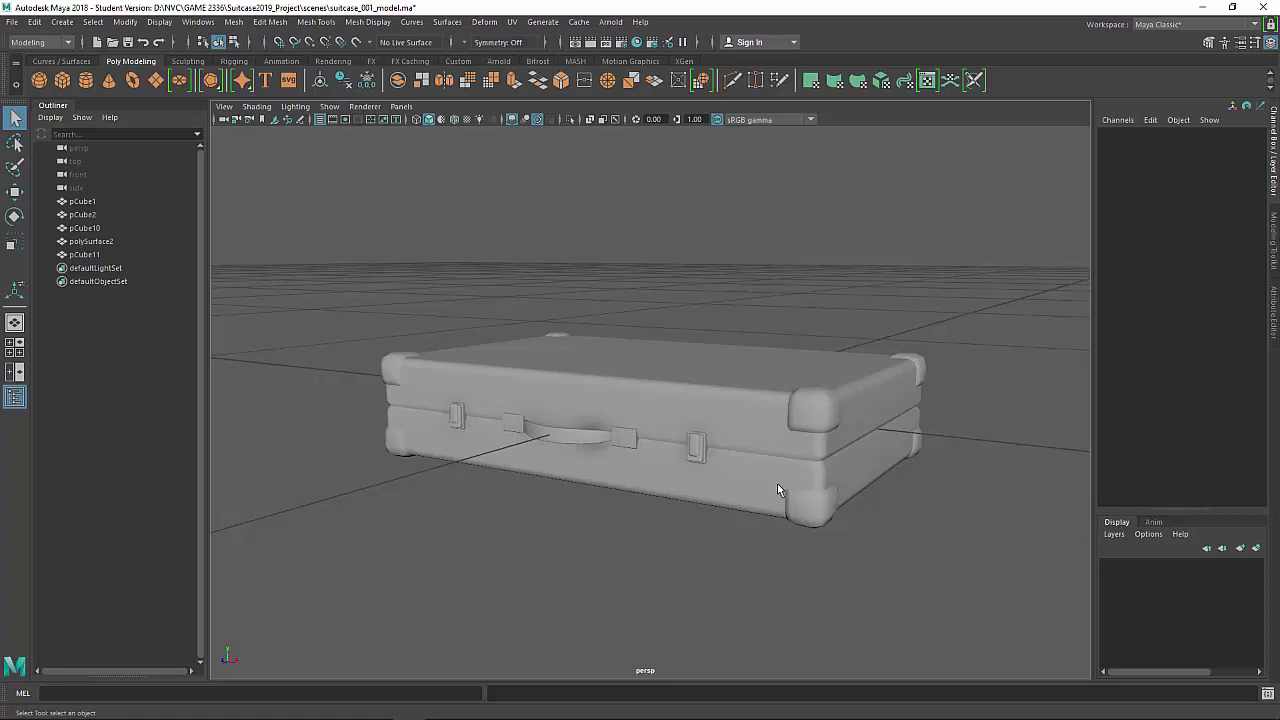
left_click_drag(691, 440, 857, 491, "alt")
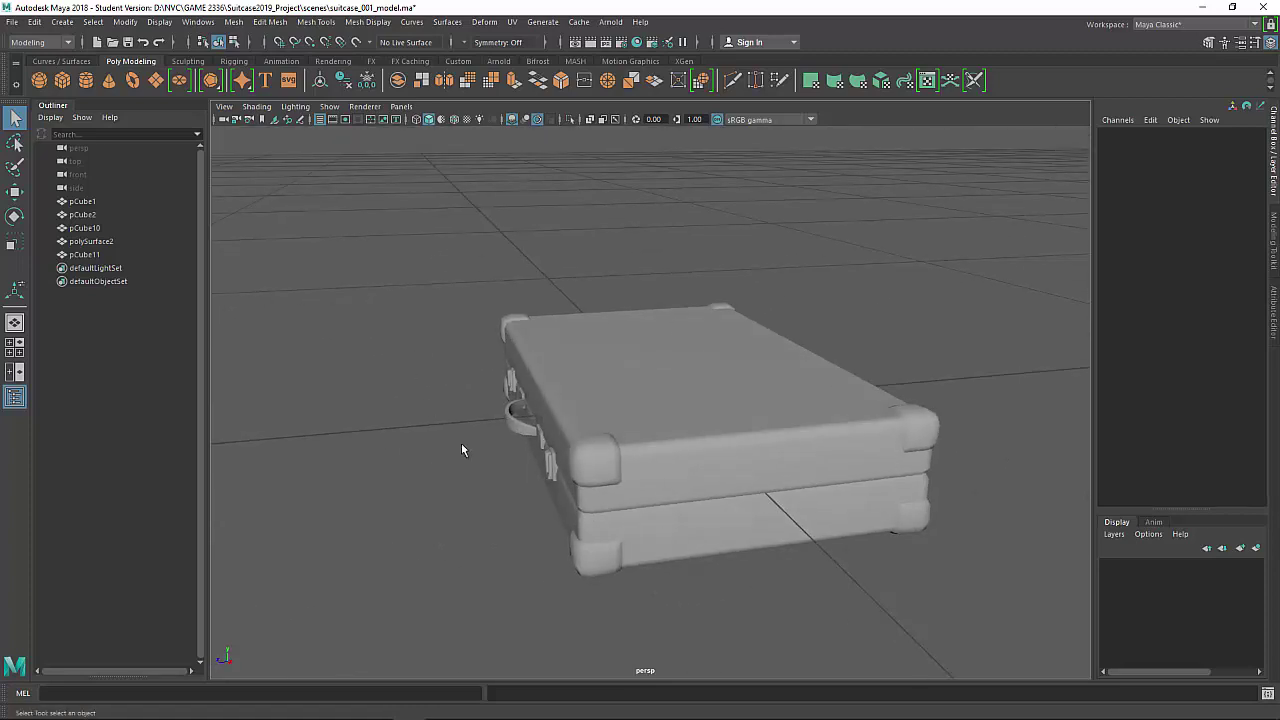
left_click_drag(461, 450, 565, 448, "alt")
Switch to the browser and preview the Travel Chic photo in the vintage suitcase image results as reference.
left_click_drag(1279, 120, 767, 114)
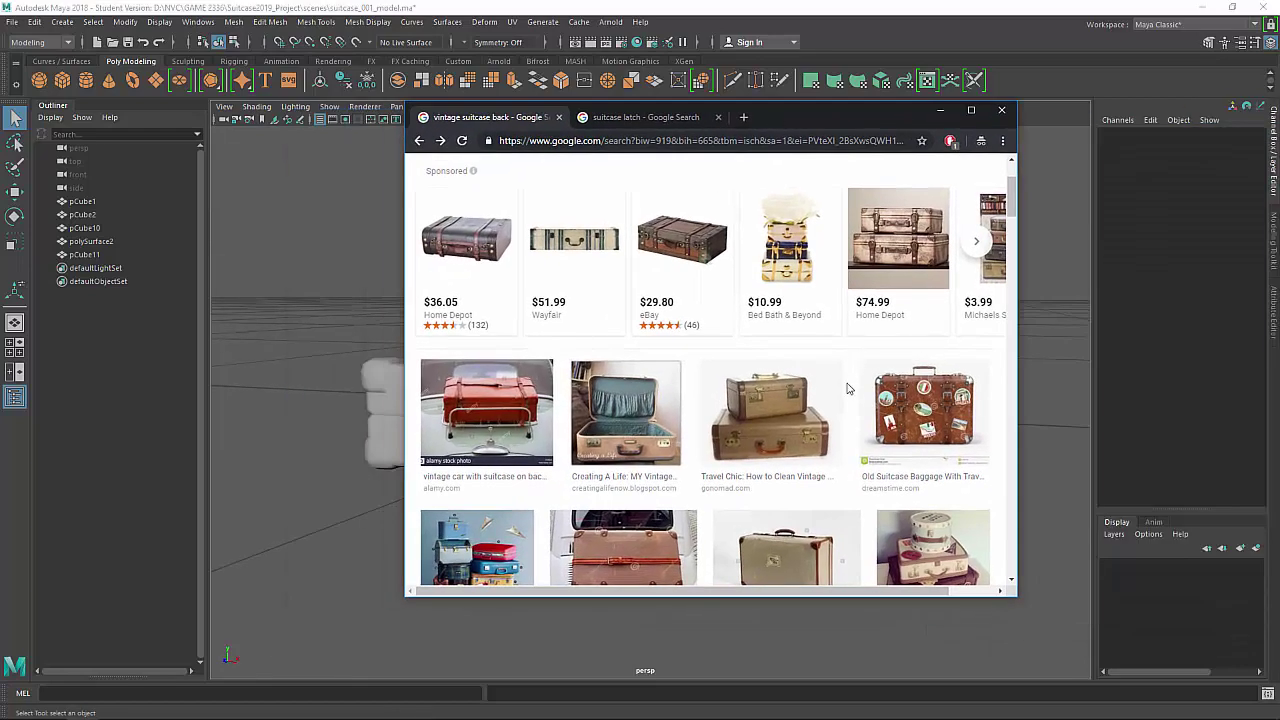
scroll(848, 388, "down", 1)
left_click(770, 375)
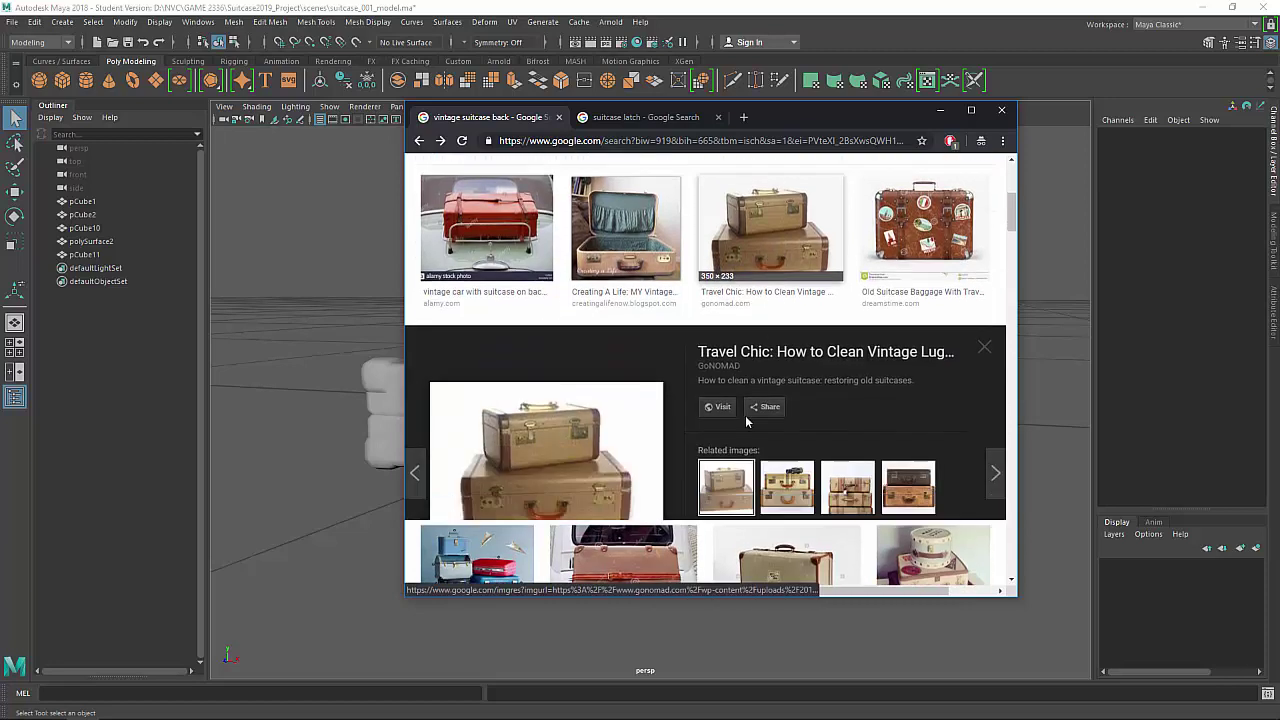
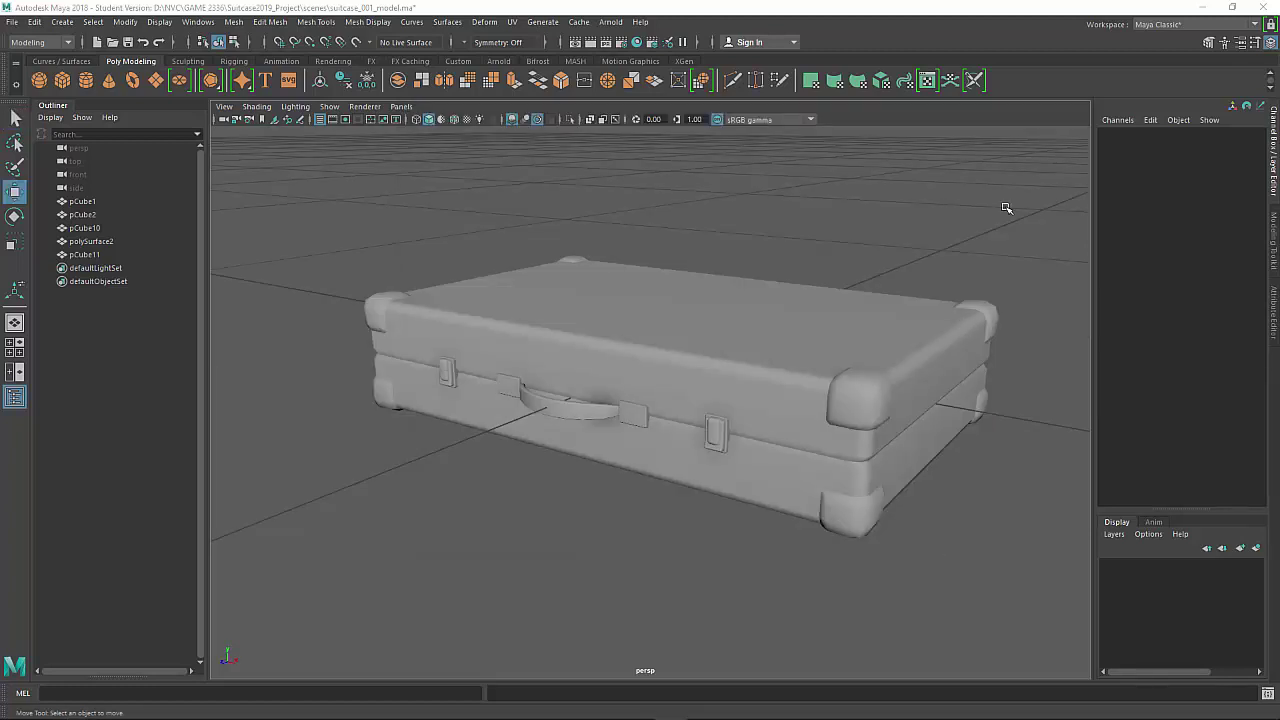
Show vertices on all suitcase parts and select those along the central seam, hardware included, in the side view.
left_click_drag(1077, 167, 367, 575)
right_click_drag(924, 218, 892, 218)
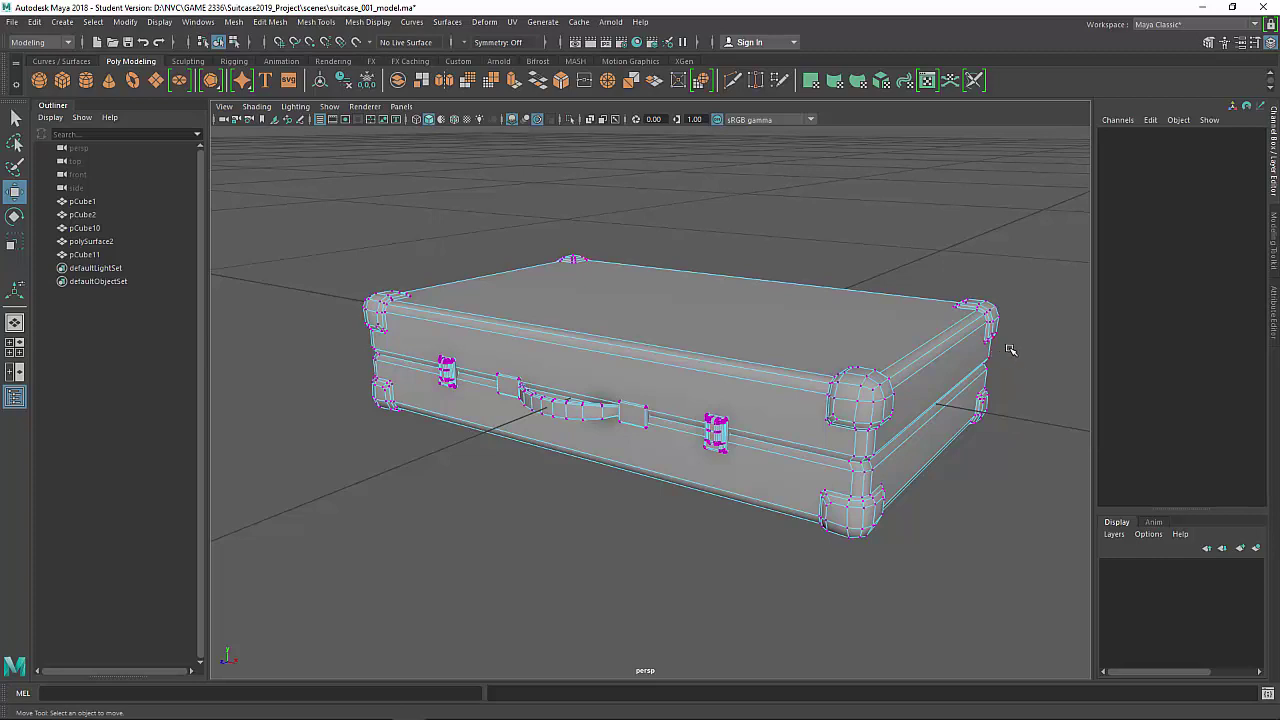
left_click_drag(785, 371, 829, 355, "alt")
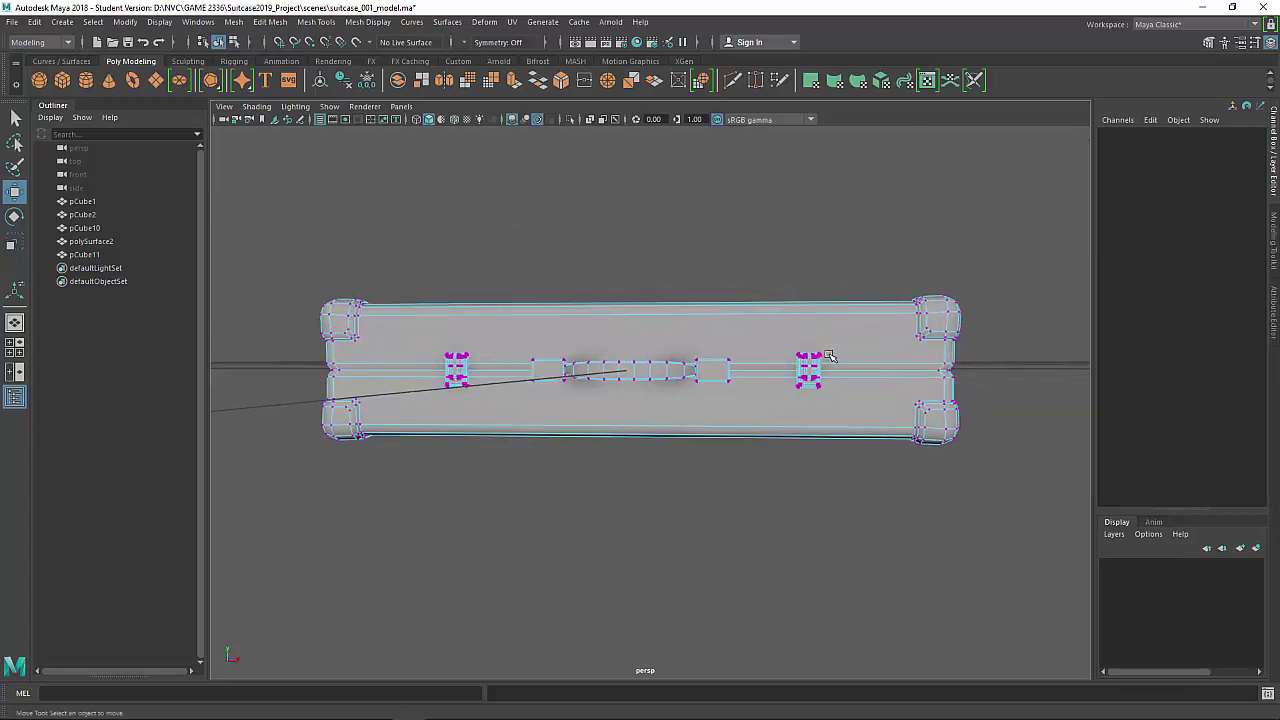
key("space")
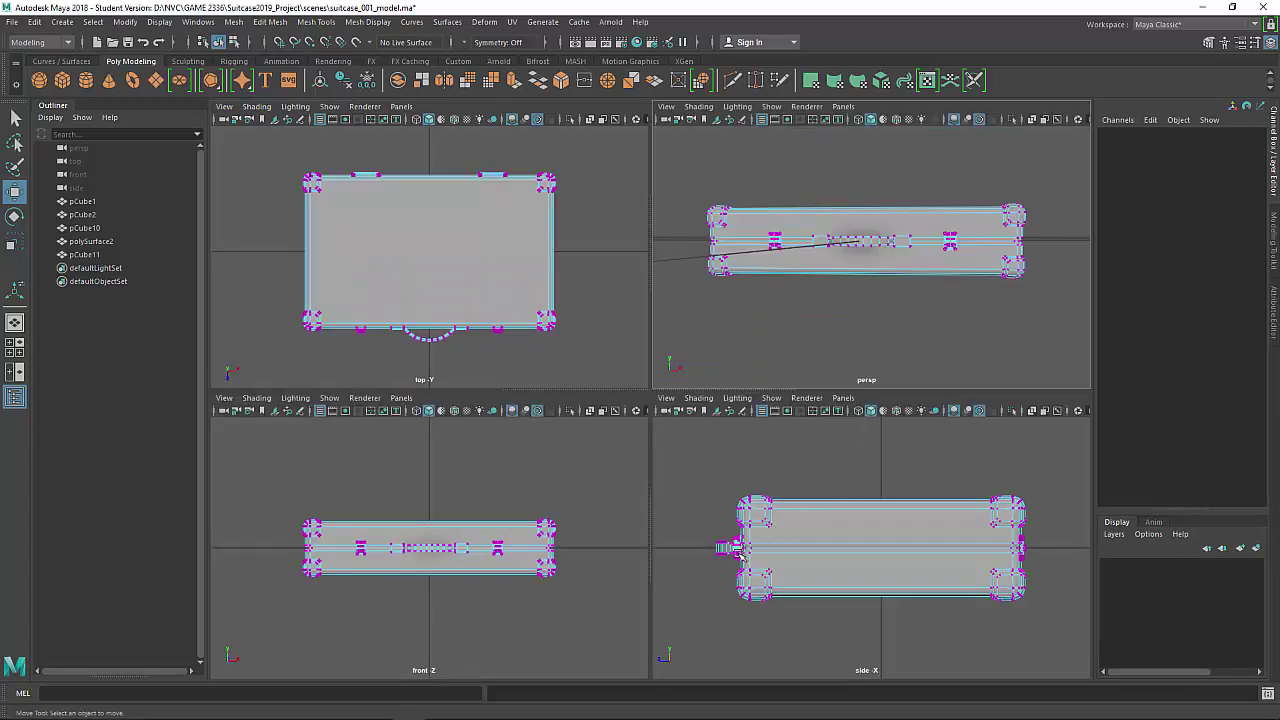
left_click(708, 545)
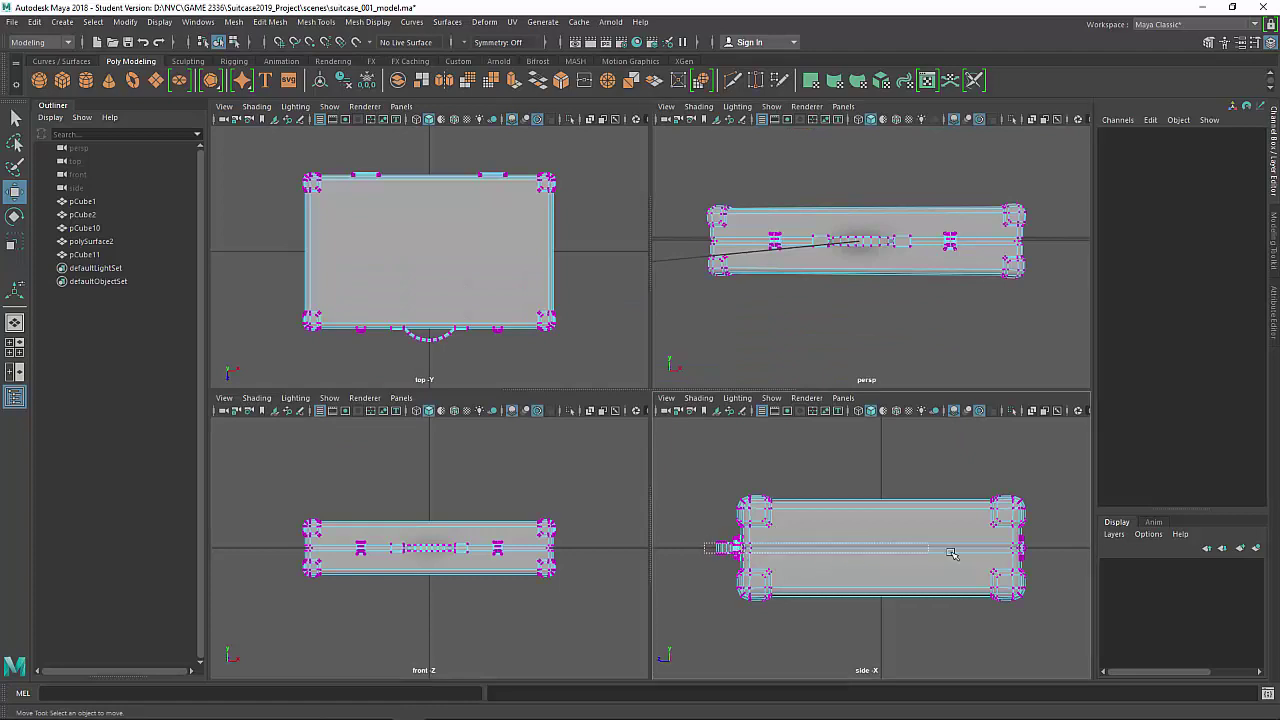
left_click_drag(1042, 536, 694, 564)
left_click_drag(950, 220, 942, 280, "alt")
key("space")
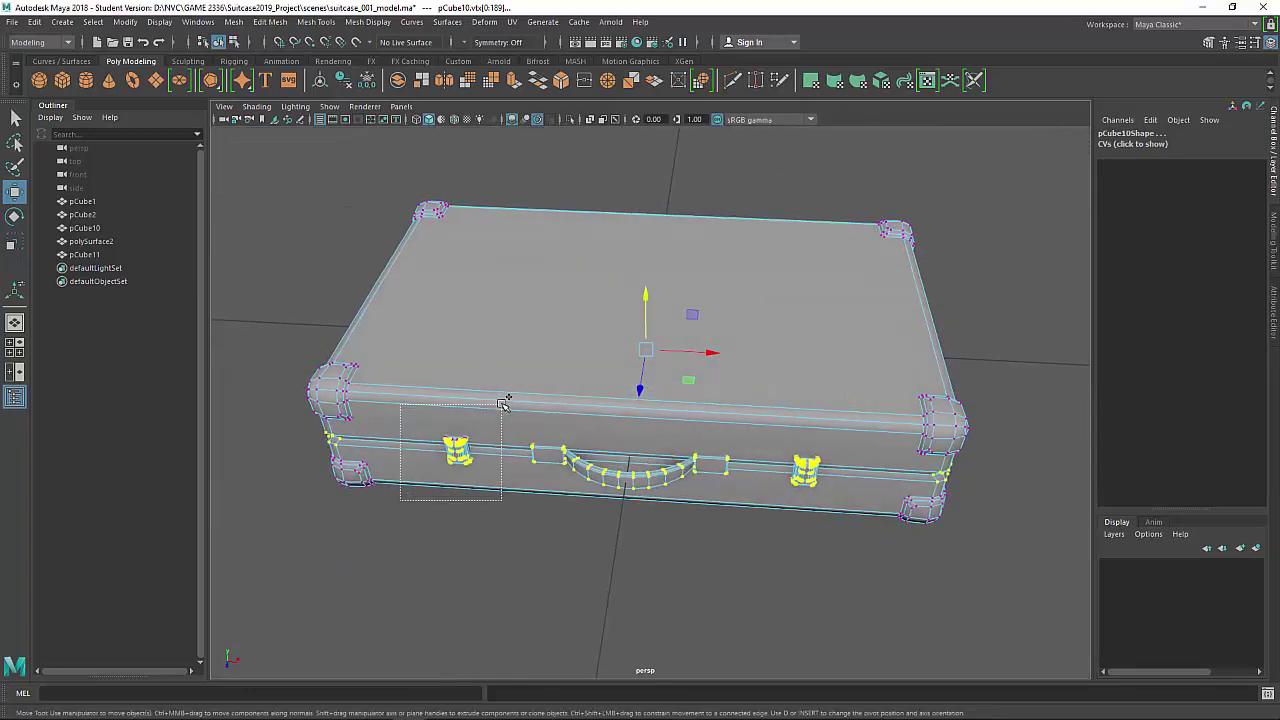
Remove the handle's vertices from the selection, keeping the seam, latch and hinge vertices selected.
left_click_drag(506, 397, 938, 474, "alt")
left_click_drag(407, 580, 561, 450, "ctrl+shift")
left_click_drag(824, 459, 540, 406, "alt")
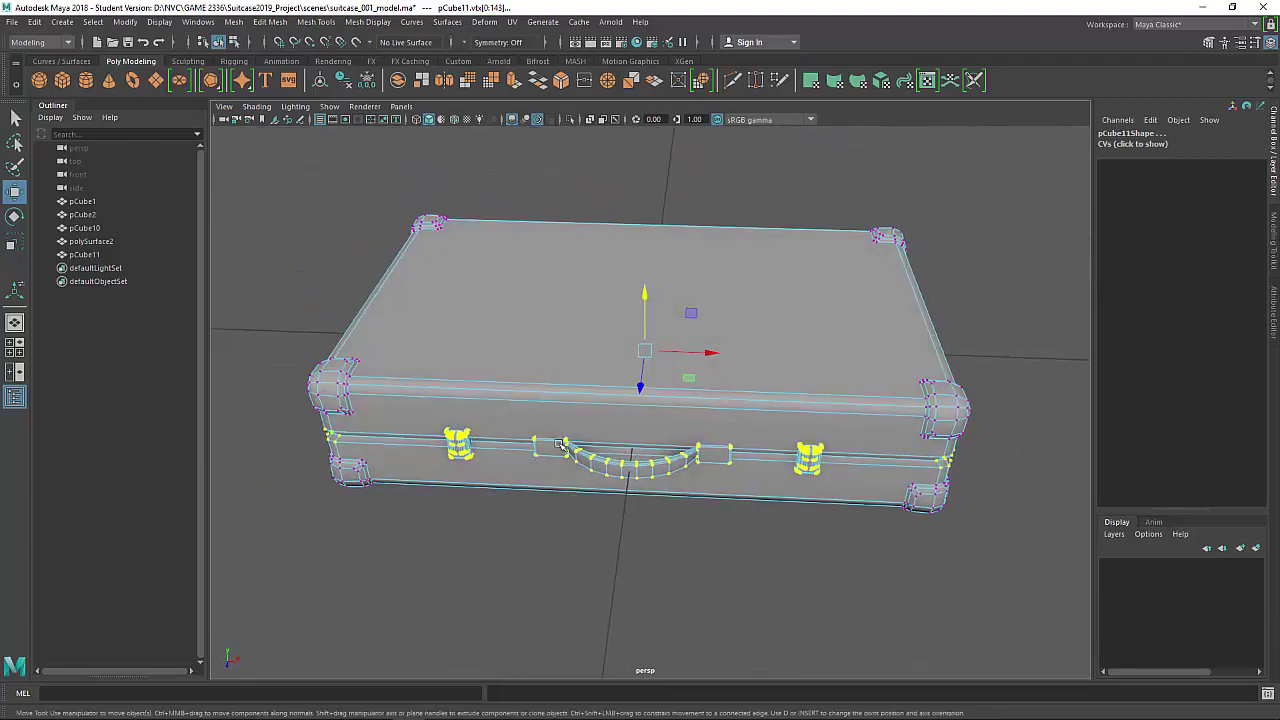
left_click_drag(575, 467, 795, 435, "ctrl")
key("4")
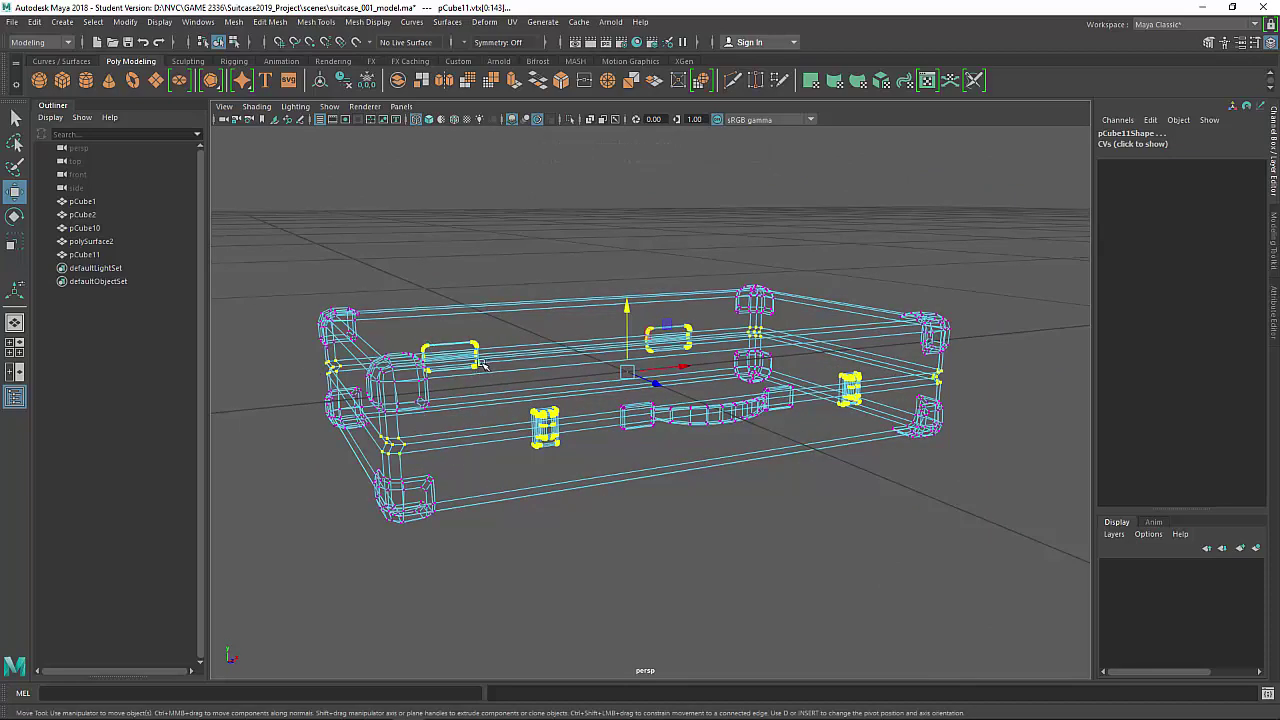
mouse_move(623, 457)
left_mouse_down("alt")
mouse_move(663, 323)
mouse_move(645, 314)
mouse_move(645, 291)
mouse_move(598, 329)
mouse_move(703, 506)
left_mouse_up("alt")
key("5")
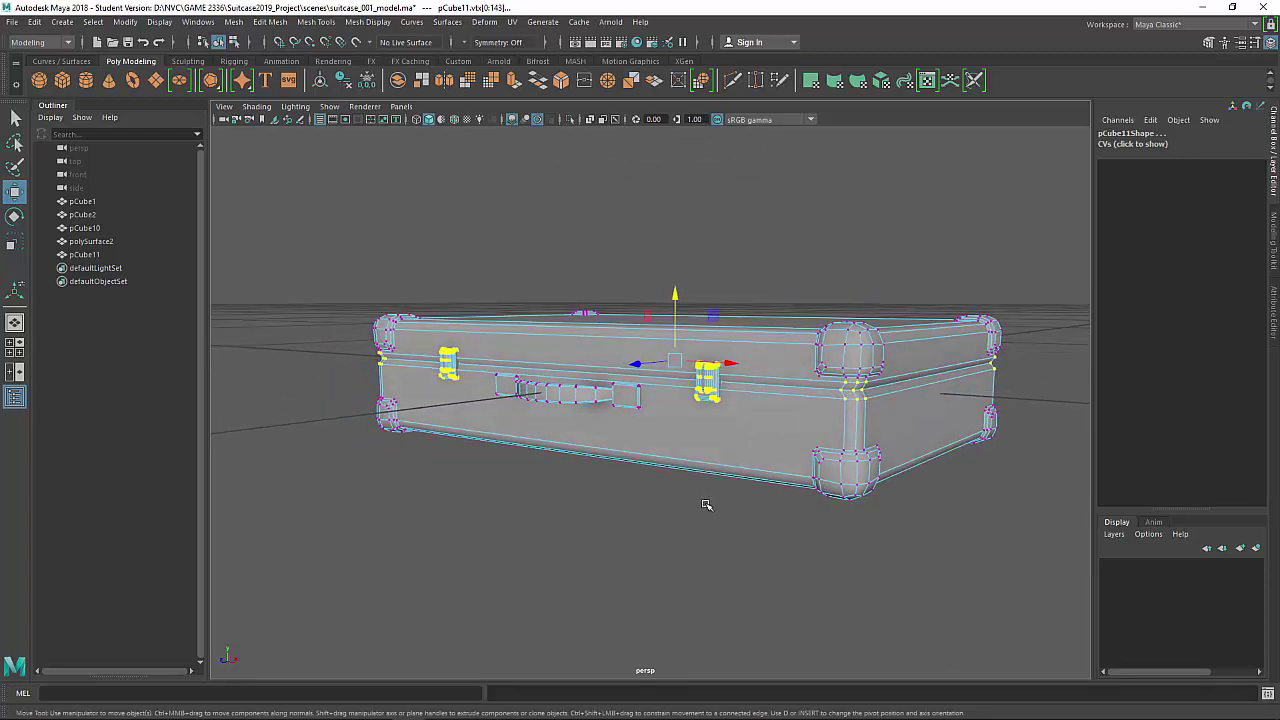
Raise the selected seam, latch and hinge vertices along Y, then return to object mode with nothing selected.
left_click_drag(583, 423, 600, 440, "alt")
left_click_drag(676, 288, 677, 286)
right_click_drag(672, 322, 848, 209)
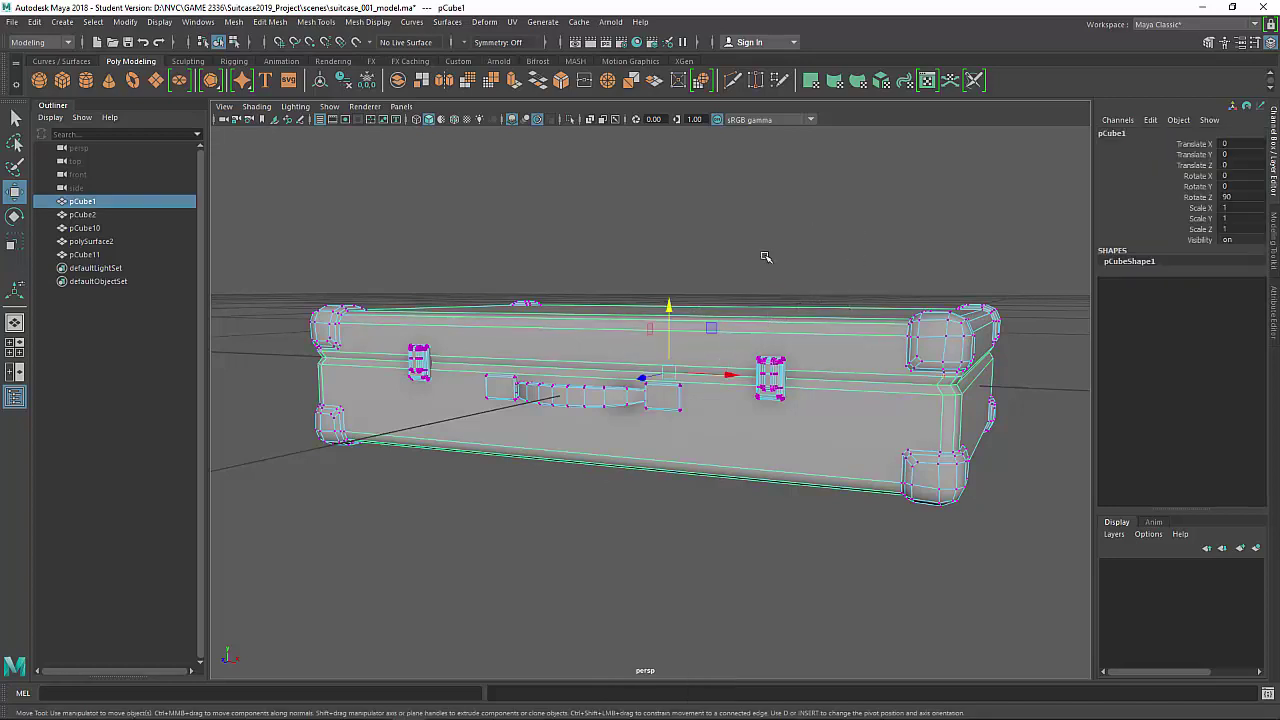
right_click_drag(765, 257, 840, 222)
left_click(793, 231)
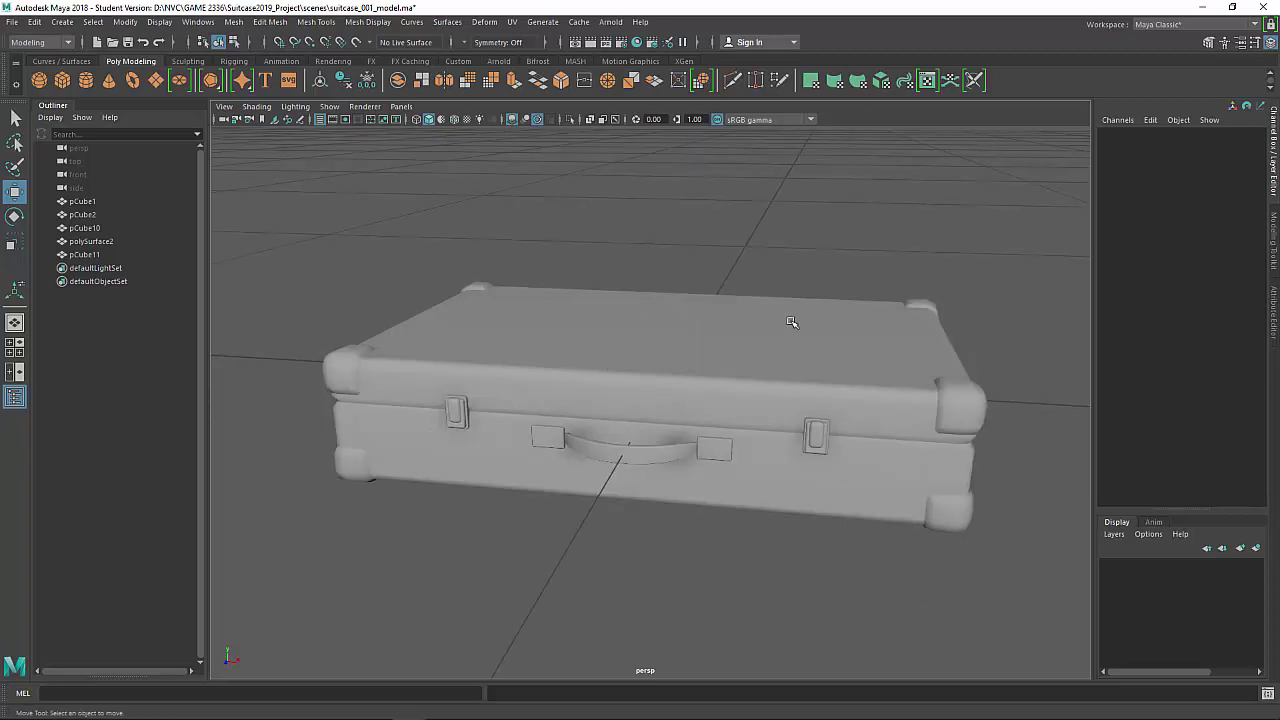
Select the edge loops running around the suitcase body's seam and scale them closer together vertically.
left_click_drag(497, 437, 700, 426, "alt")
middle_click_drag(700, 426, 697, 405, "alt")
left_click(687, 435)
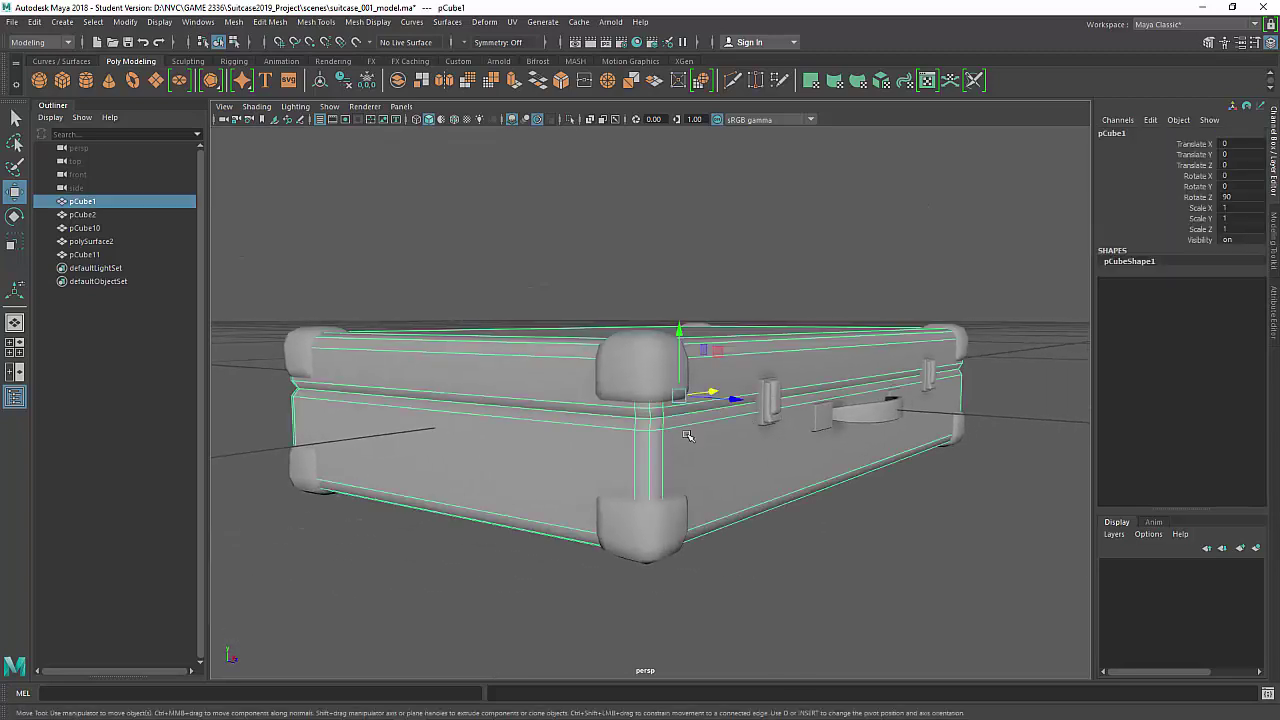
right_click_drag(687, 435, 679, 283)
double_click(720, 400)
double_click(716, 421, "shift")
key("r")
left_click_drag(679, 317, 682, 343)
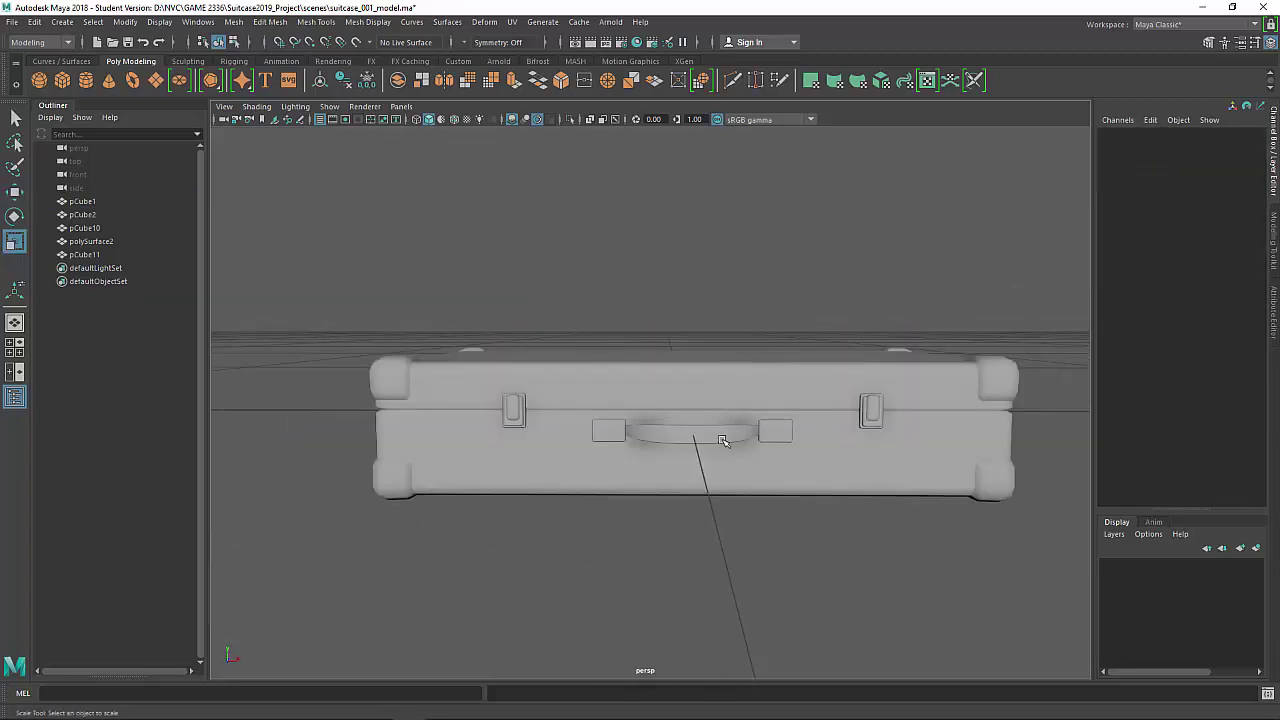
Scale the combined front latches up slightly, then deselect them.
left_click(729, 437)
mouse_move(729, 437)
left_mouse_down("alt")
mouse_move(688, 452)
mouse_move(748, 439)
left_mouse_up("alt")
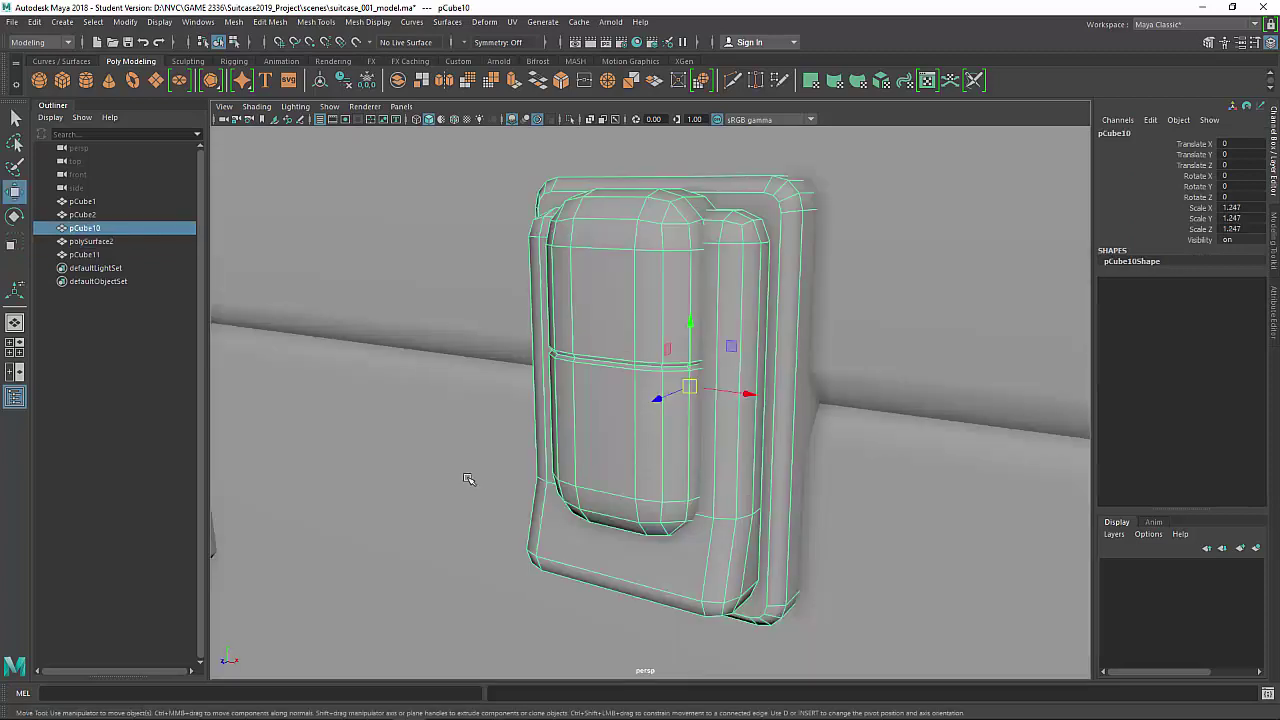
key("r")
left_click_drag(687, 386, 715, 386)
right_click_drag(715, 386, 690, 400, "alt")
left_click_drag(690, 400, 590, 397, "alt")
right_click_drag(590, 397, 630, 400, "alt")
left_click(640, 558)
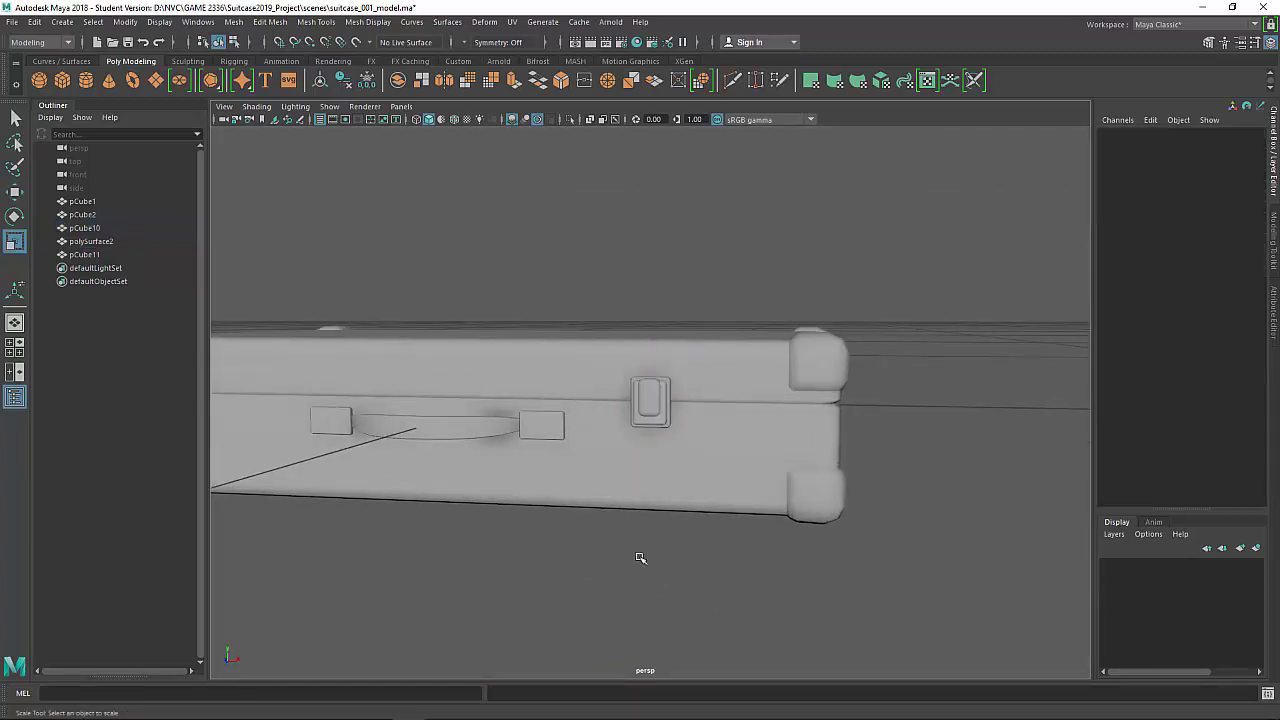
right_click_drag(640, 558, 600, 558, "alt")
left_click_drag(760, 530, 809, 543, "alt")
left_click(809, 466)
left_click_drag(998, 289, 995, 288)
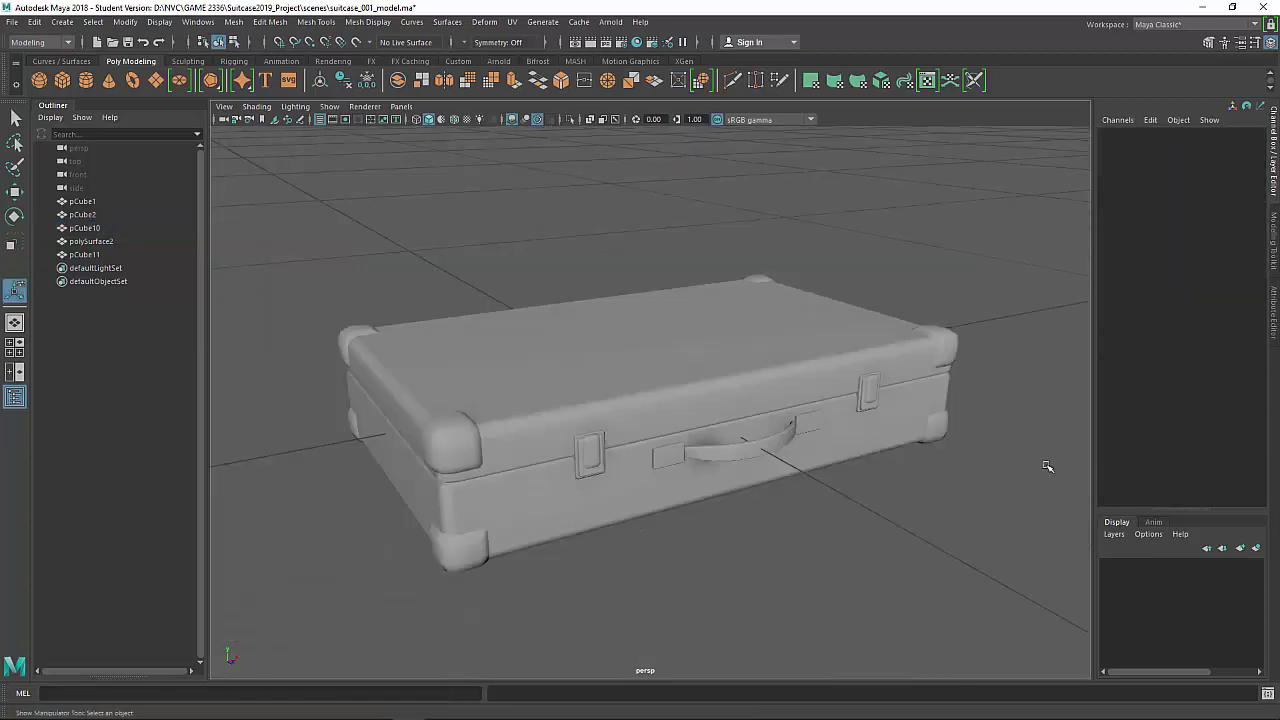
left_click_drag(958, 492, 953, 533, "alt")
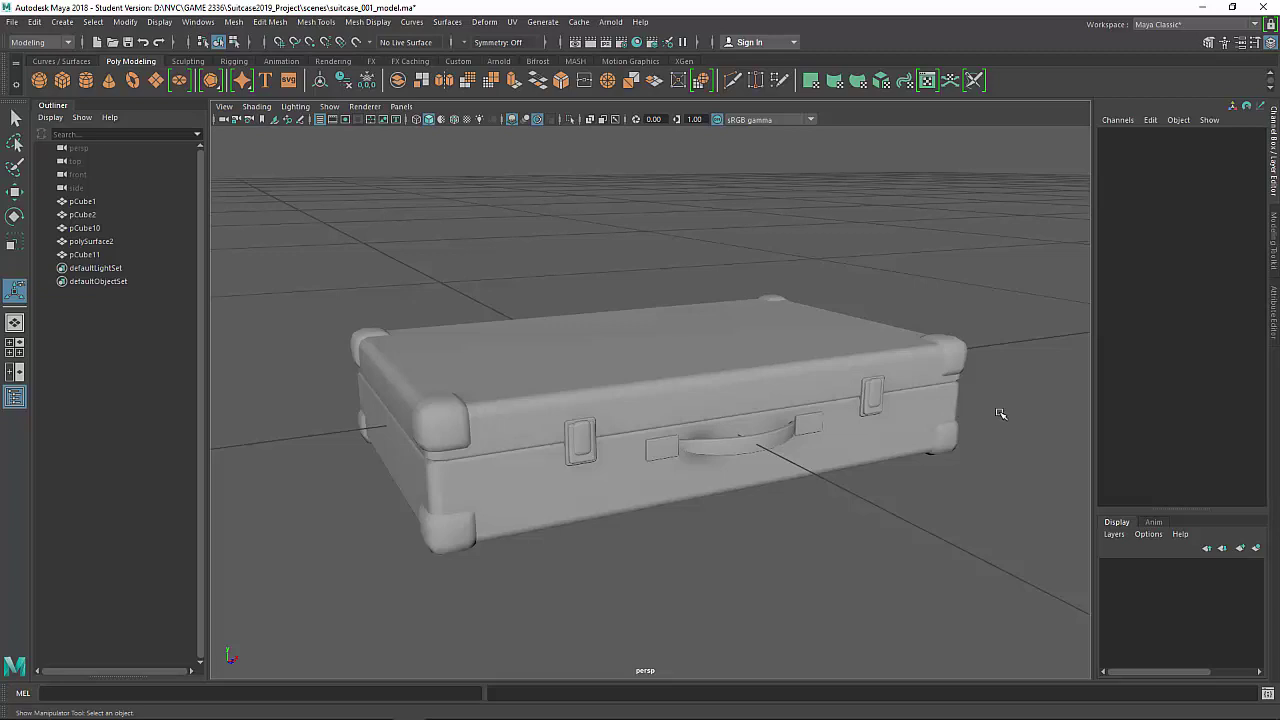
left_click(596, 384)
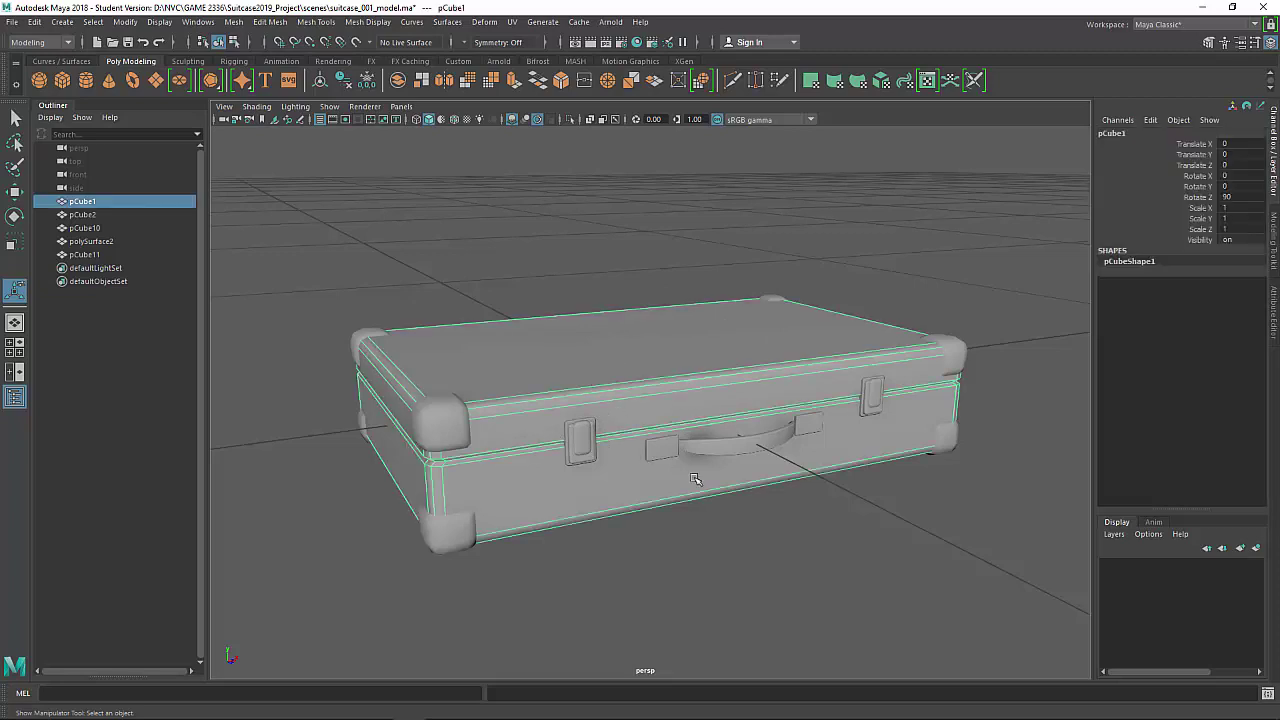
left_click(737, 528)
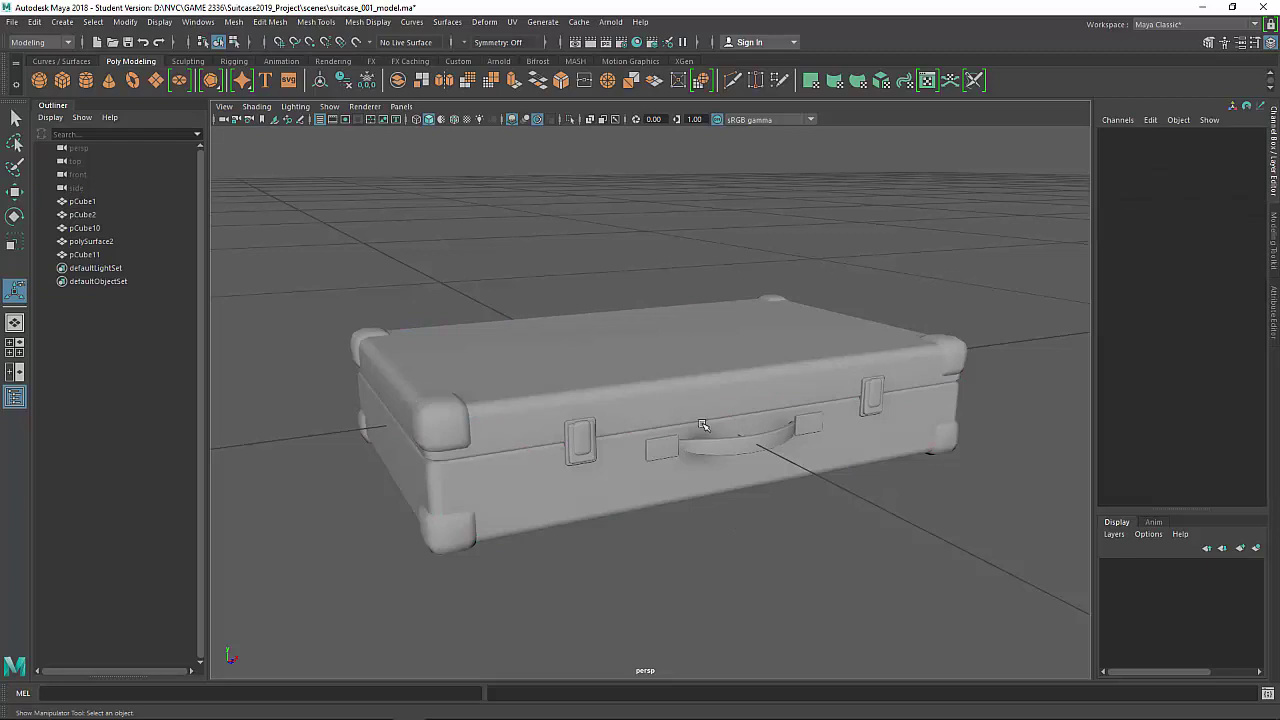
Run a mesh Cleanup on the combined front latches with reset settings, tessellating only faces with more than 4 sides.
left_click(877, 389)
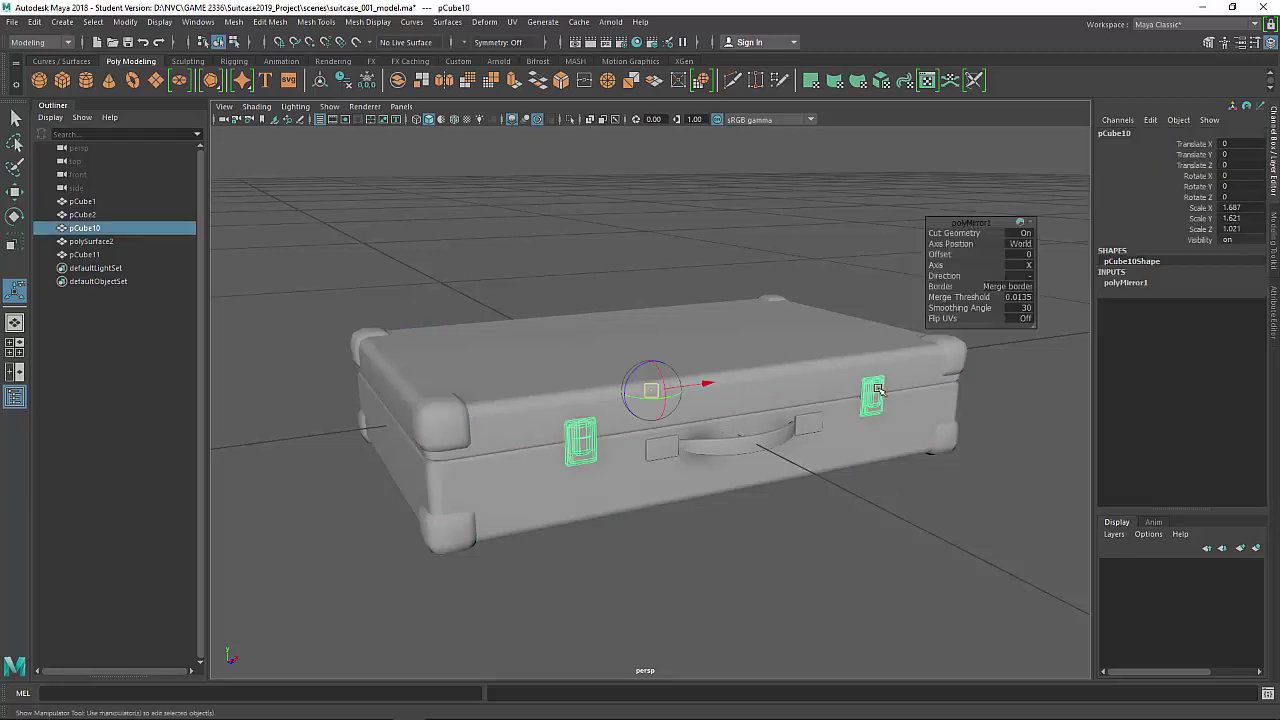
key("q")
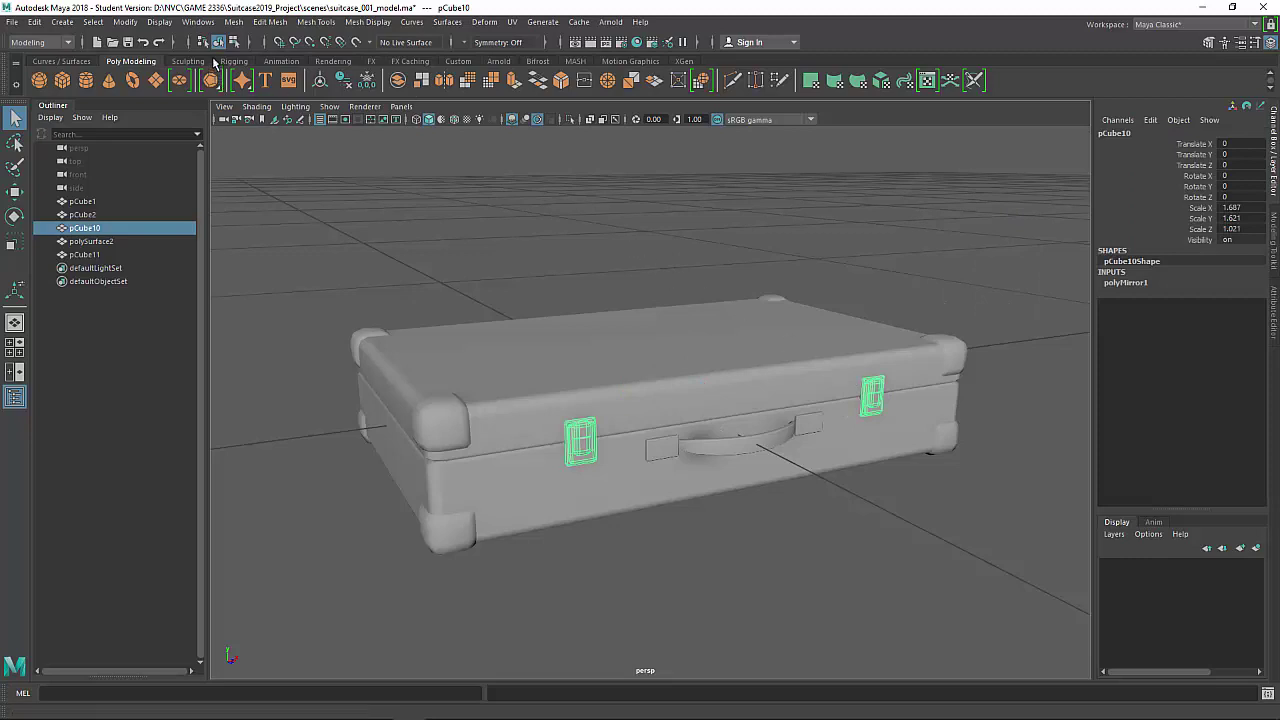
left_click(233, 22)
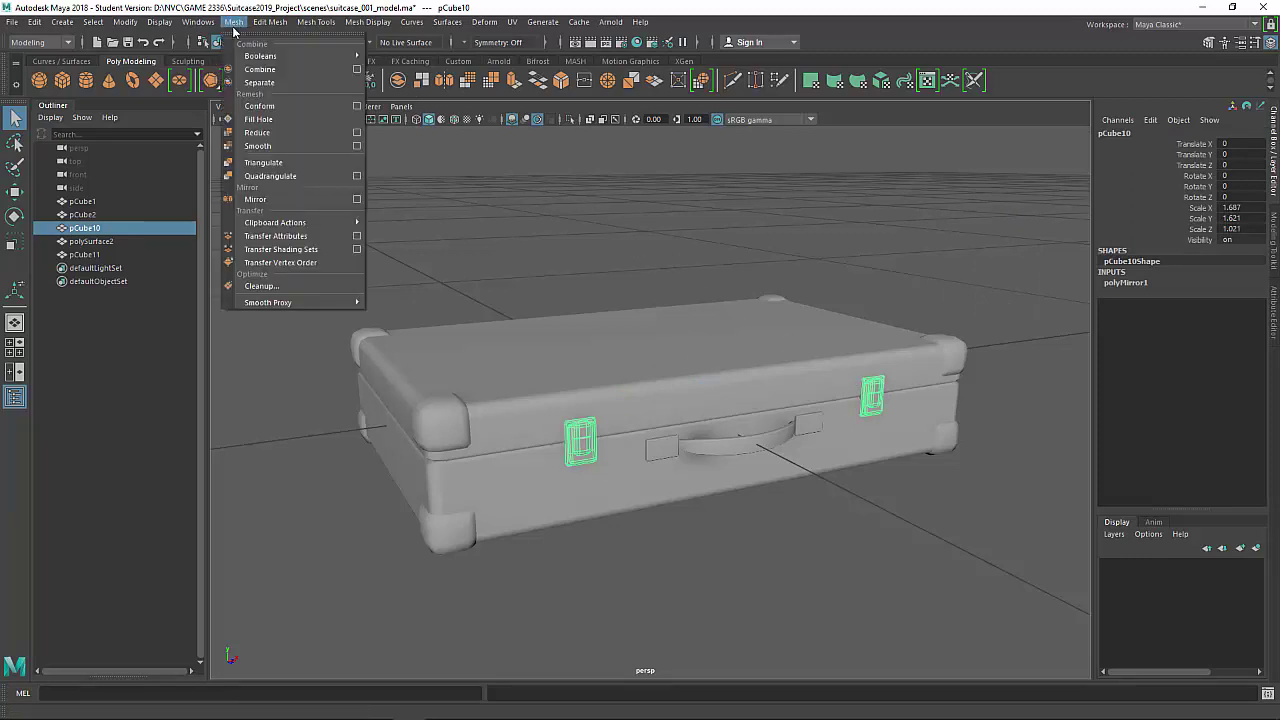
left_click(282, 287)
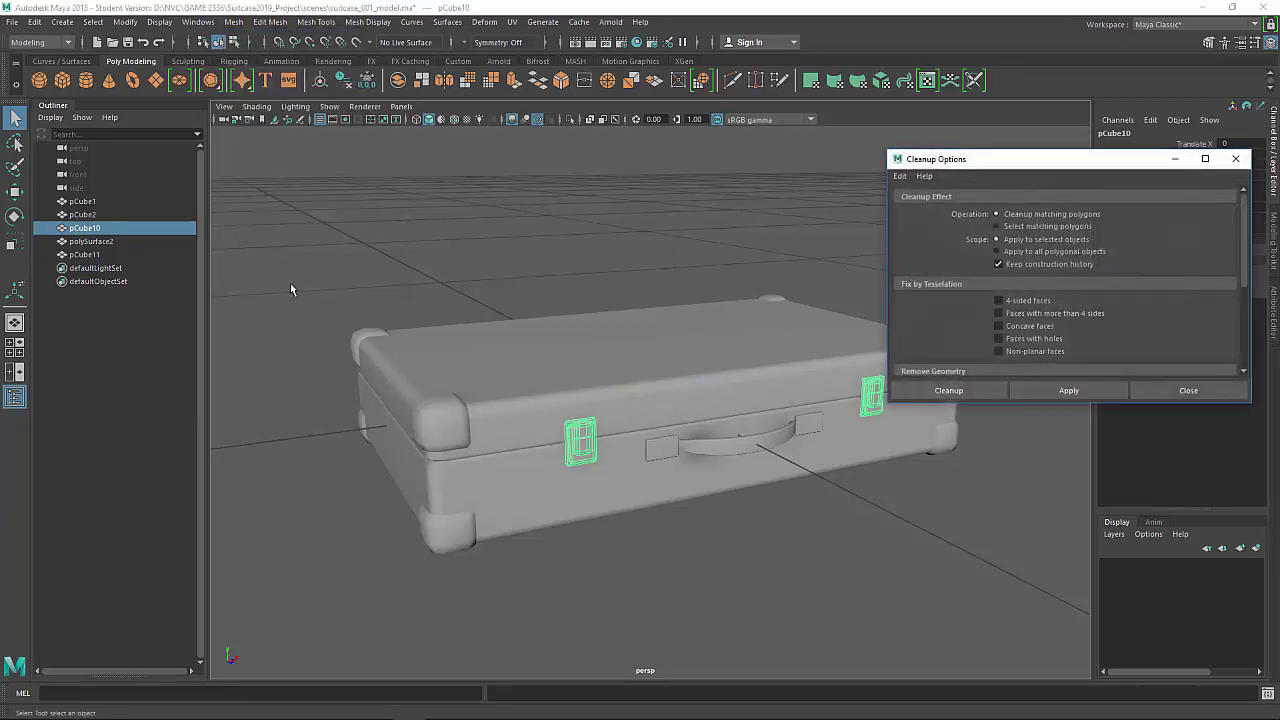
left_click(900, 176)
left_click(911, 198)
left_click(1065, 391)
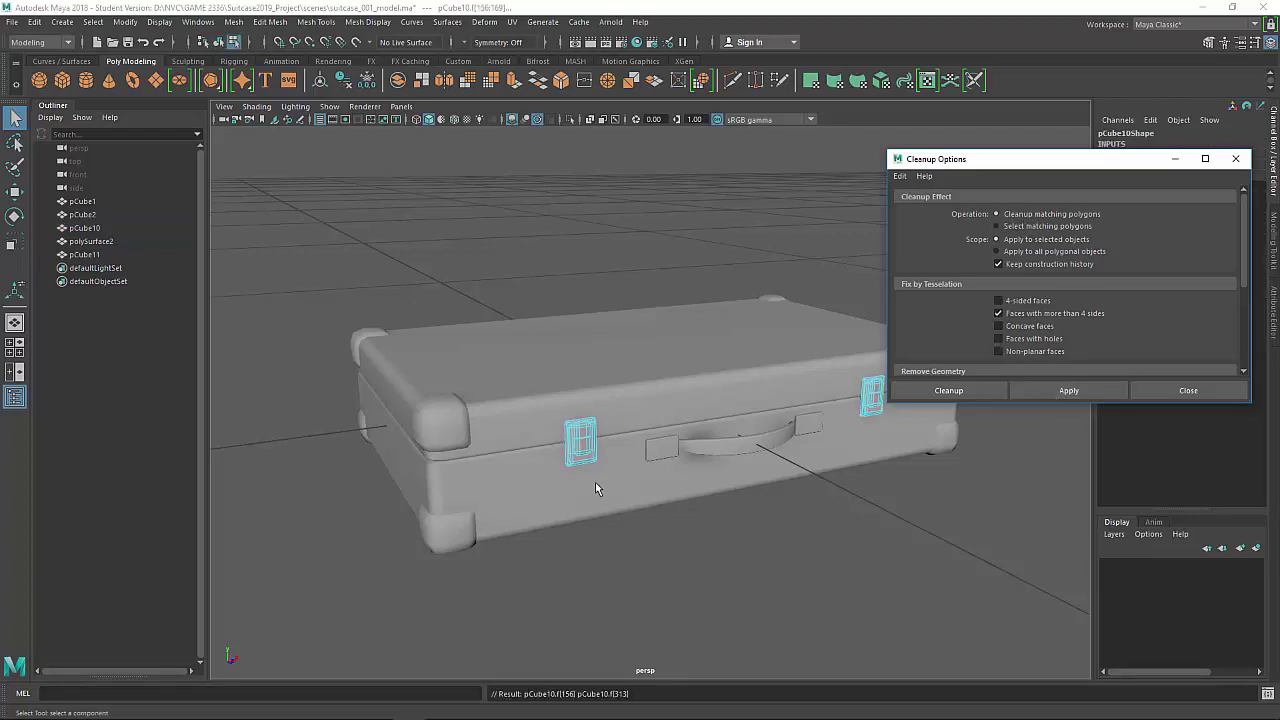
Pull the left front latch's backing plate forward and examine how its large front face is divided into triangles.
scroll(600, 483, "up", 5)
middle_click_drag(600, 483, 778, 442, "alt")
double_click(688, 338)
key("w")
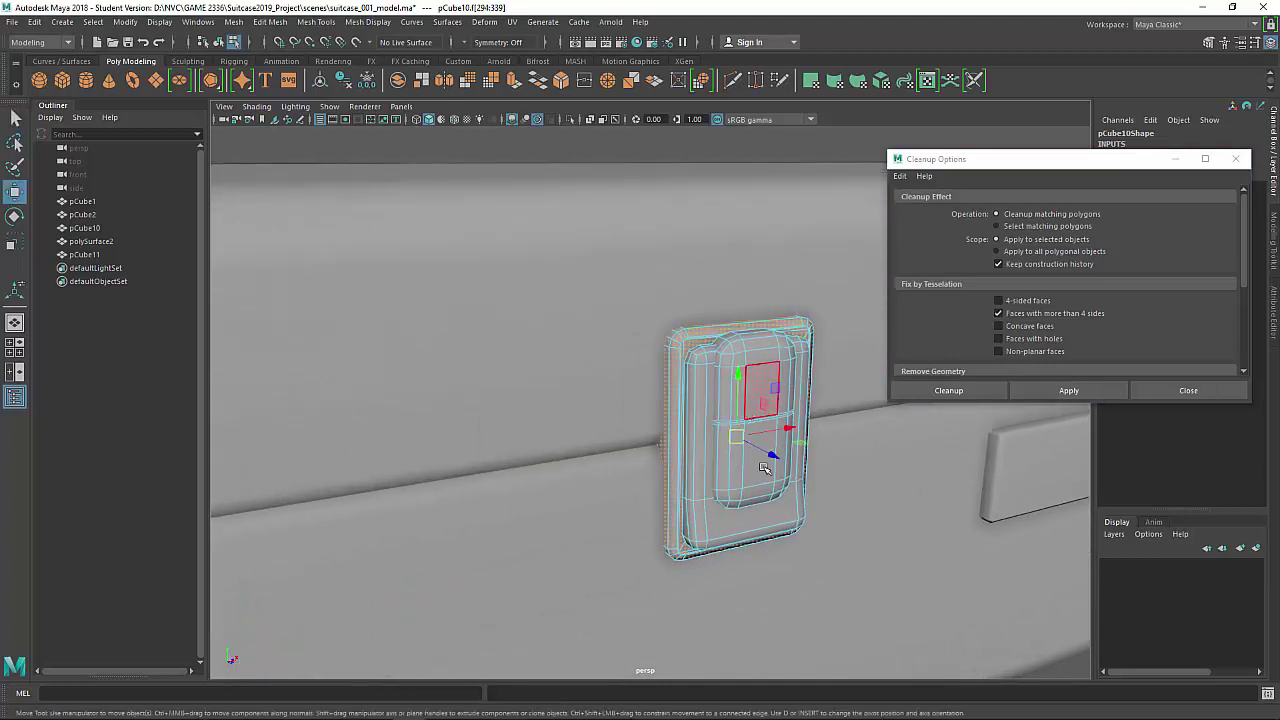
left_click_drag(764, 468, 826, 486)
left_click(1018, 651)
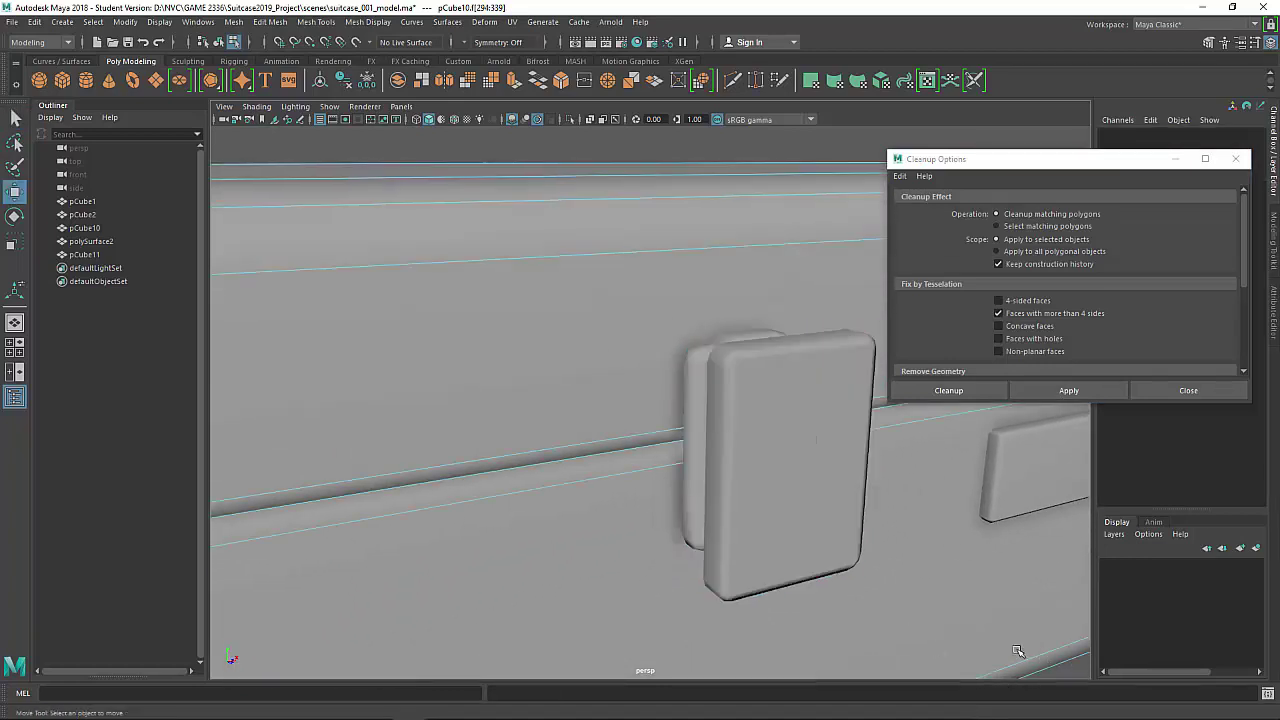
left_click_drag(1018, 651, 749, 471, "alt")
right_click_drag(537, 283, 716, 176)
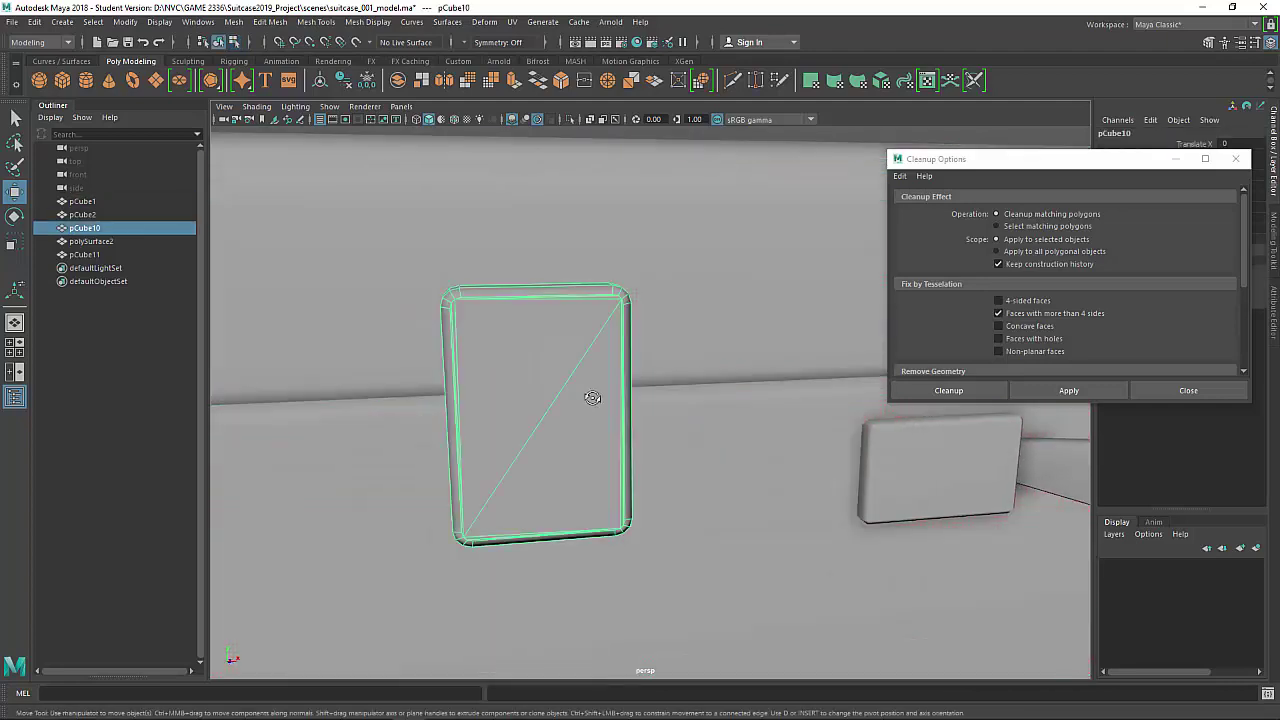
scroll(592, 397, "up", 6)
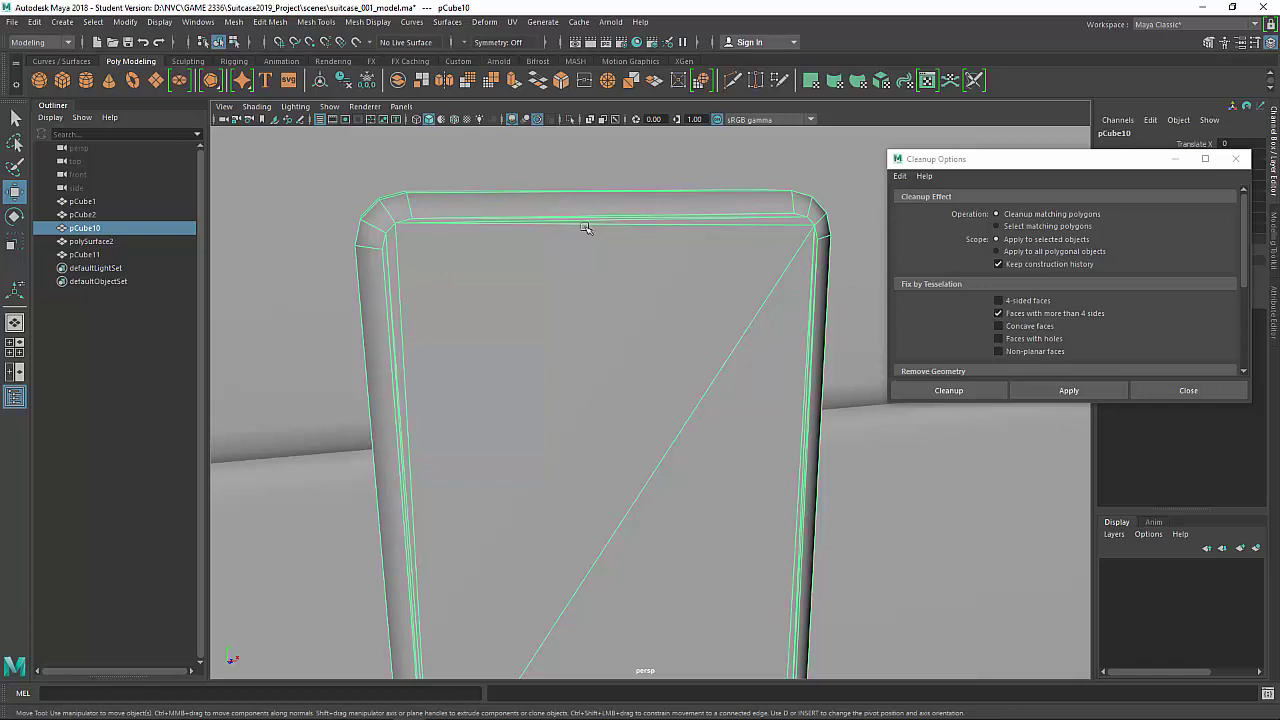
scroll(689, 477, "down", 5)
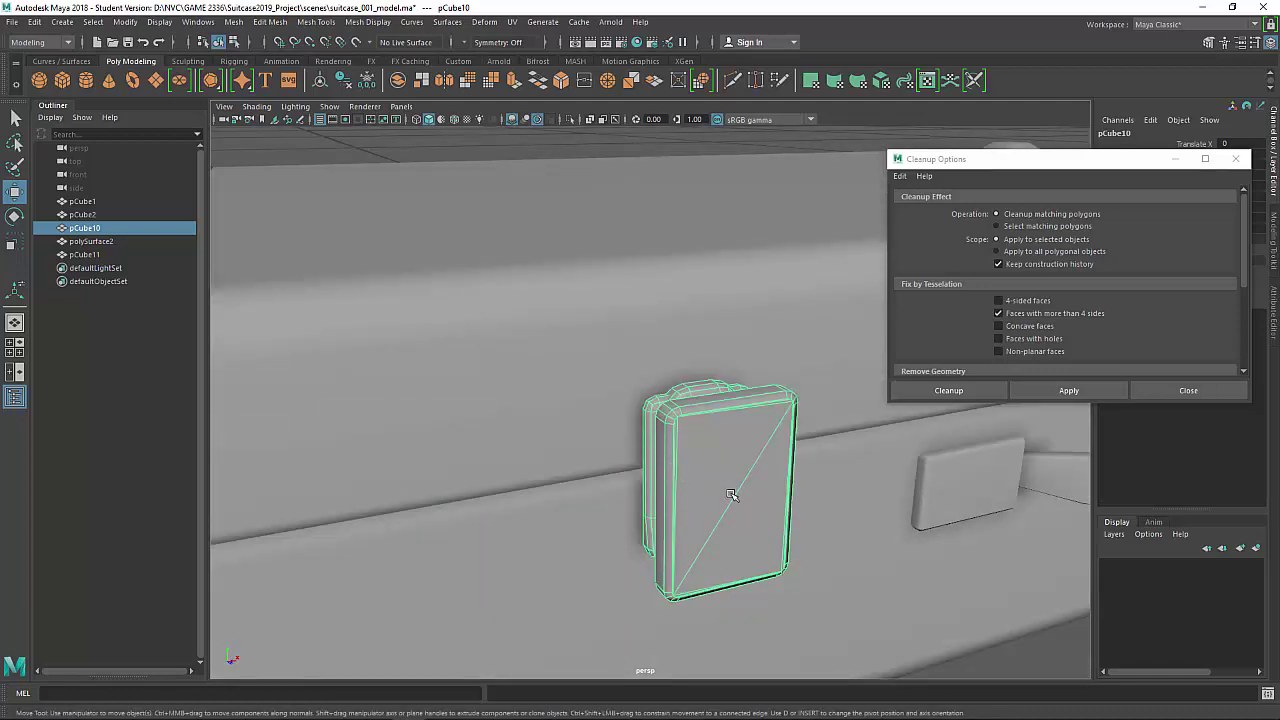
Undo the backing plate move and the cleanup applied to the front latches.
key("ctrl+z")
key("ctrl+z")
key("ctrl+z")
key("ctrl+z")
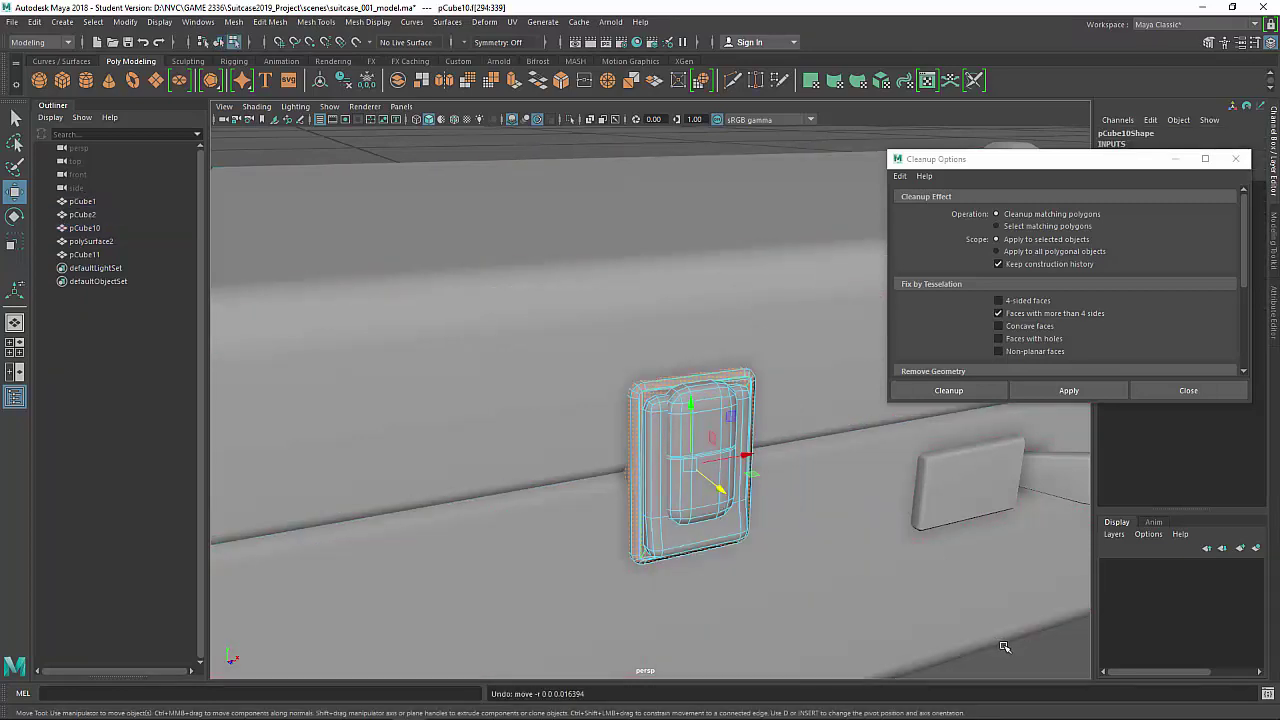
key("ctrl+z")
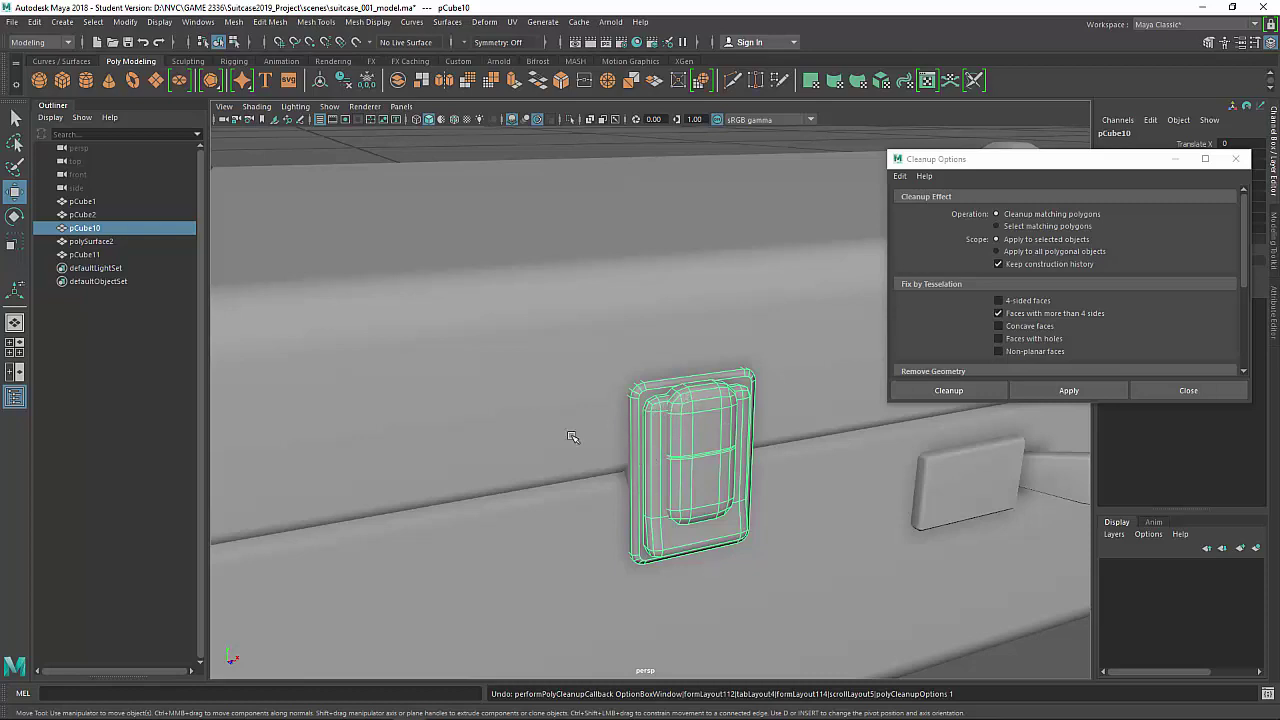
Use Cleanup's Select matching polygons operation on the front latches, examine the matching faces in wireframe, and close the options.
left_click(1021, 227)
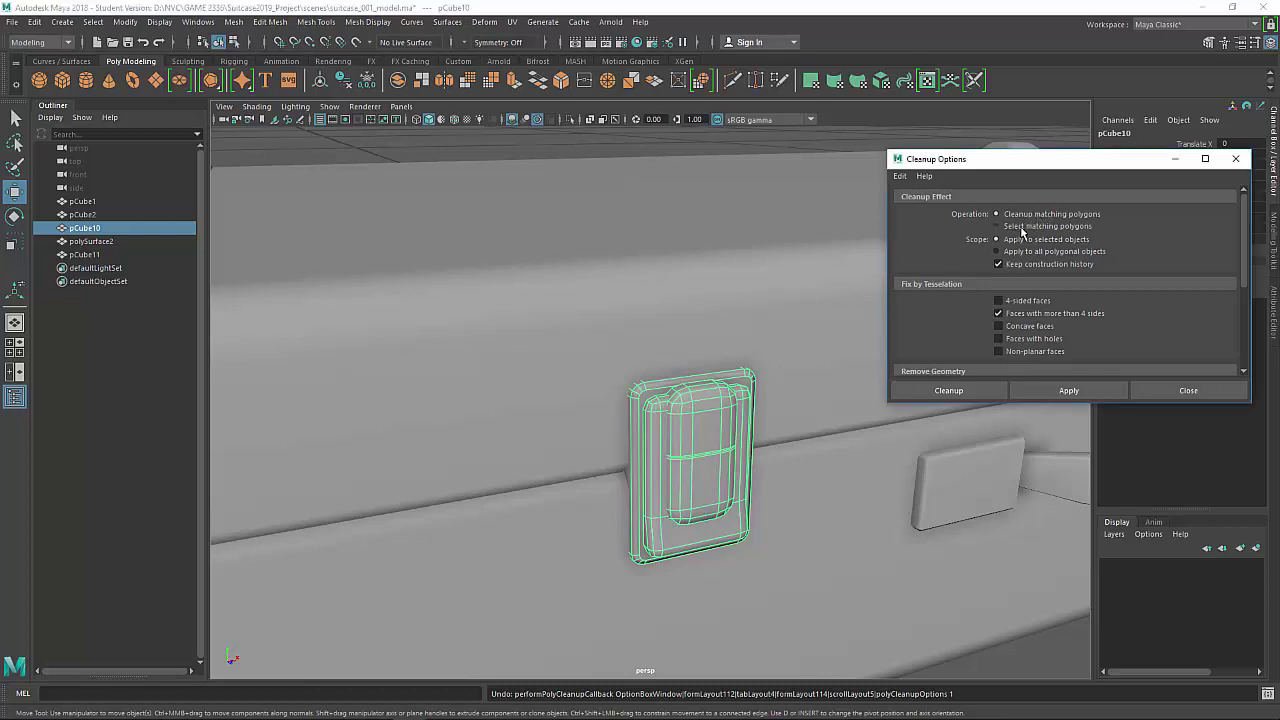
left_click(1068, 390)
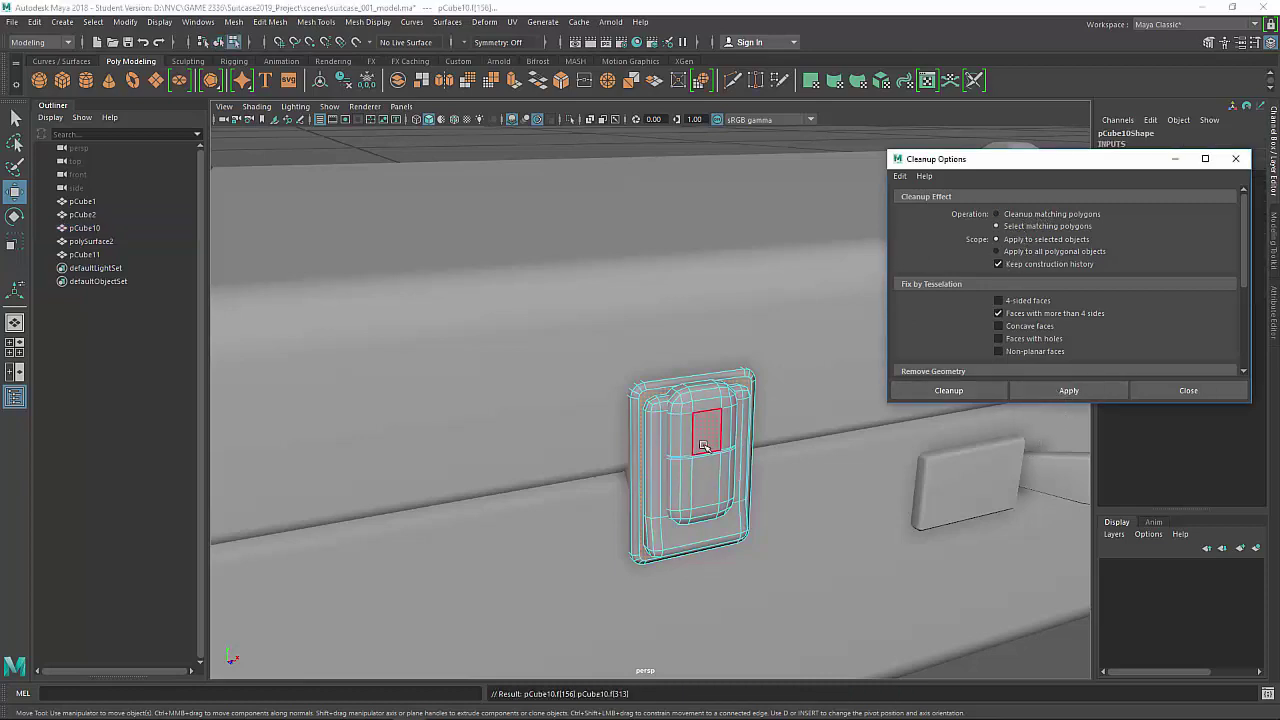
key("4")
left_click_drag(954, 580, 712, 566, "alt")
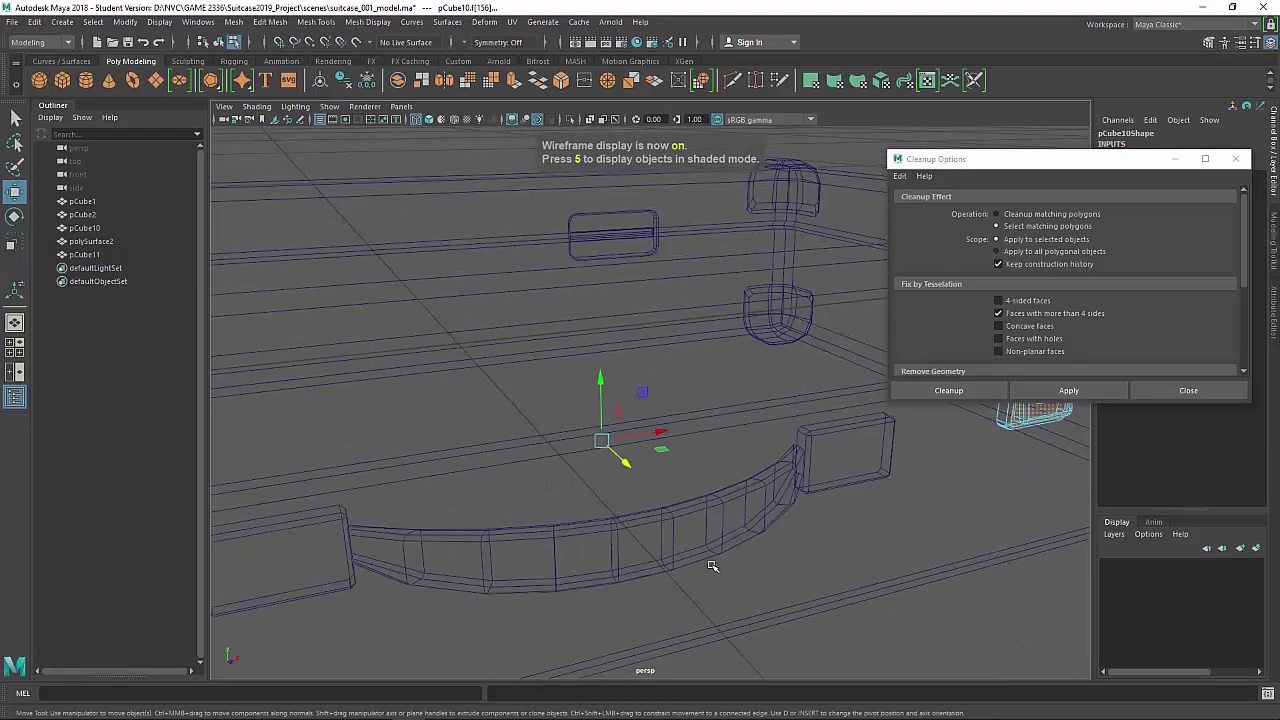
middle_click_drag(712, 566, 666, 543, "alt")
right_click_drag(620, 540, 660, 531, "alt")
middle_click_drag(660, 531, 625, 540, "alt")
right_click_drag(714, 526, 691, 517, "alt")
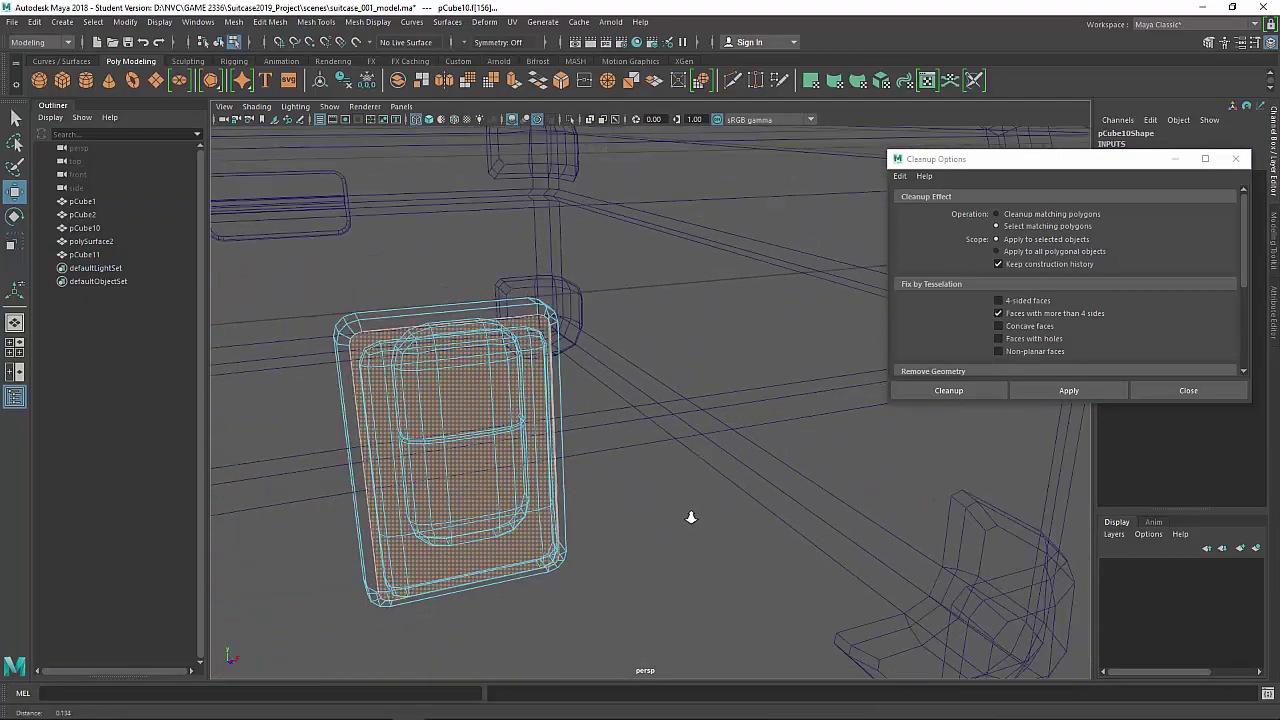
mouse_move(690, 517)
left_mouse_down("alt")
mouse_move(657, 509)
mouse_move(690, 478)
mouse_move(686, 512)
left_mouse_up("alt")
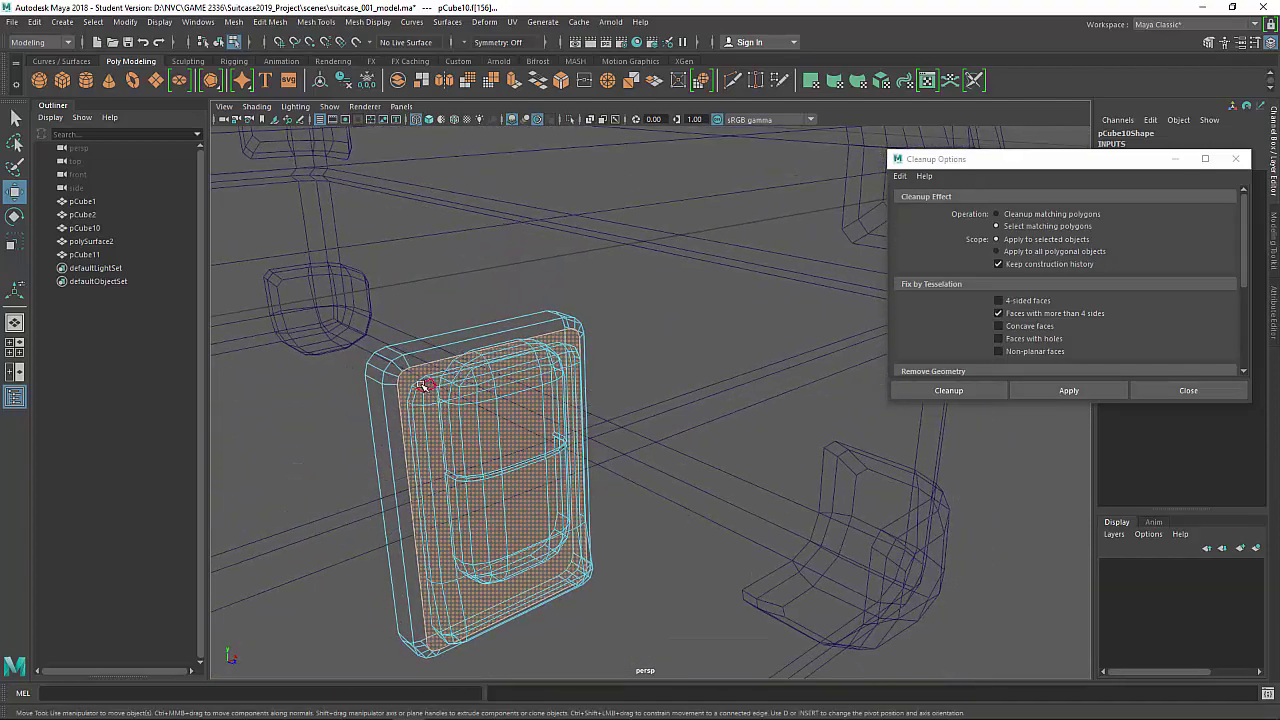
left_click(423, 385)
right_click_drag(421, 366, 485, 300)
left_click(1186, 389)
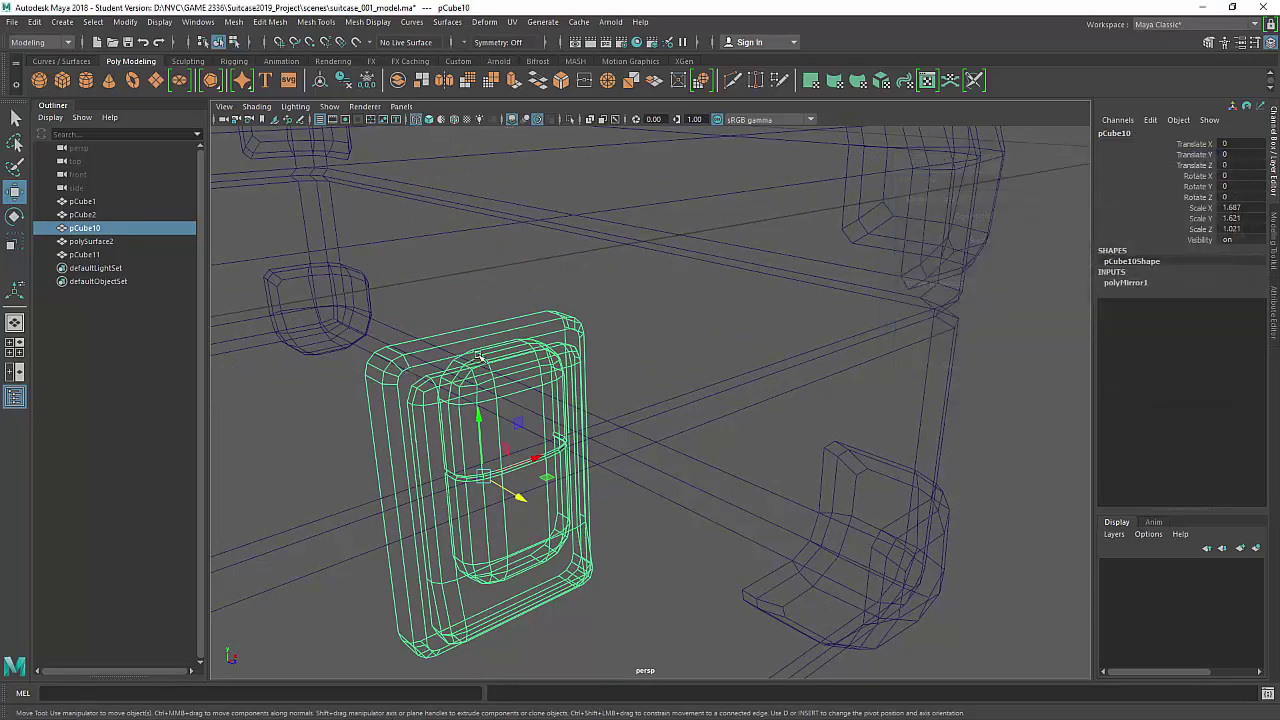
Return to shaded display and delete all faces of the left front latch.
right_click_drag(476, 385, 425, 375)
scroll(480, 376, "down", 8)
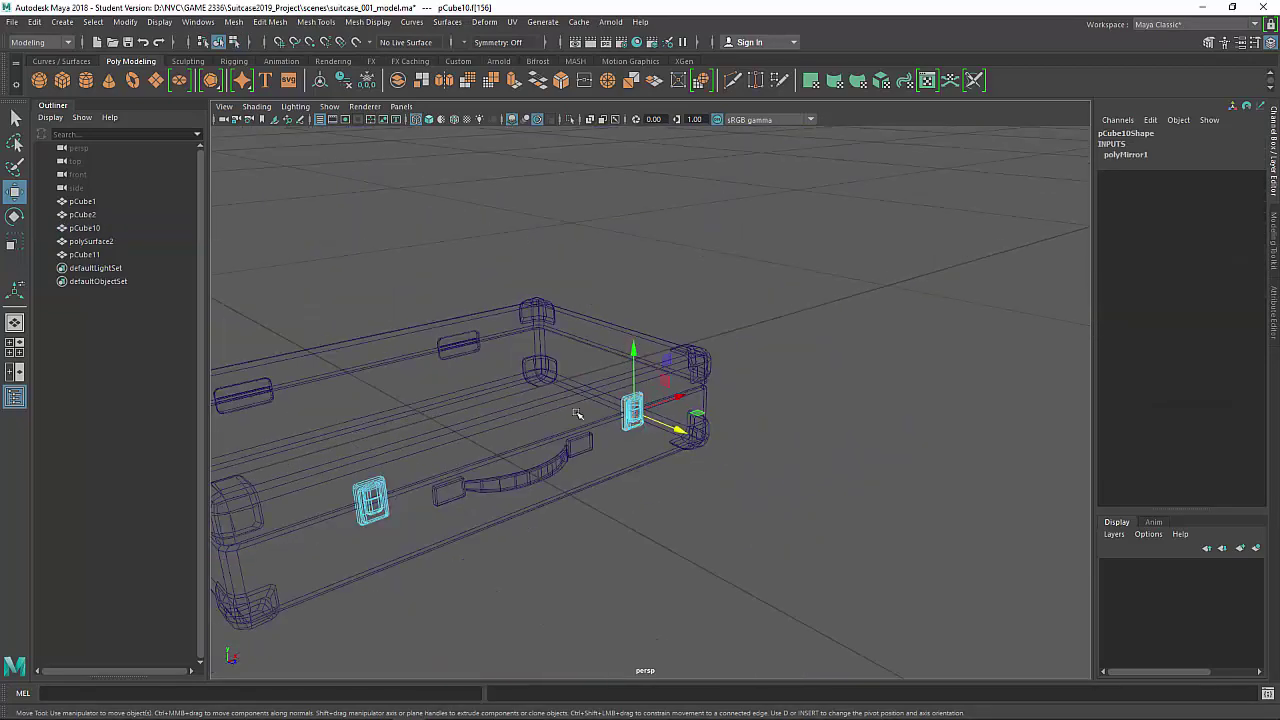
left_click_drag(580, 417, 471, 429, "alt")
middle_click_drag(471, 429, 560, 437, "alt")
key("5")
left_click_drag(643, 441, 842, 338, "alt")
left_click_drag(383, 347, 489, 589)
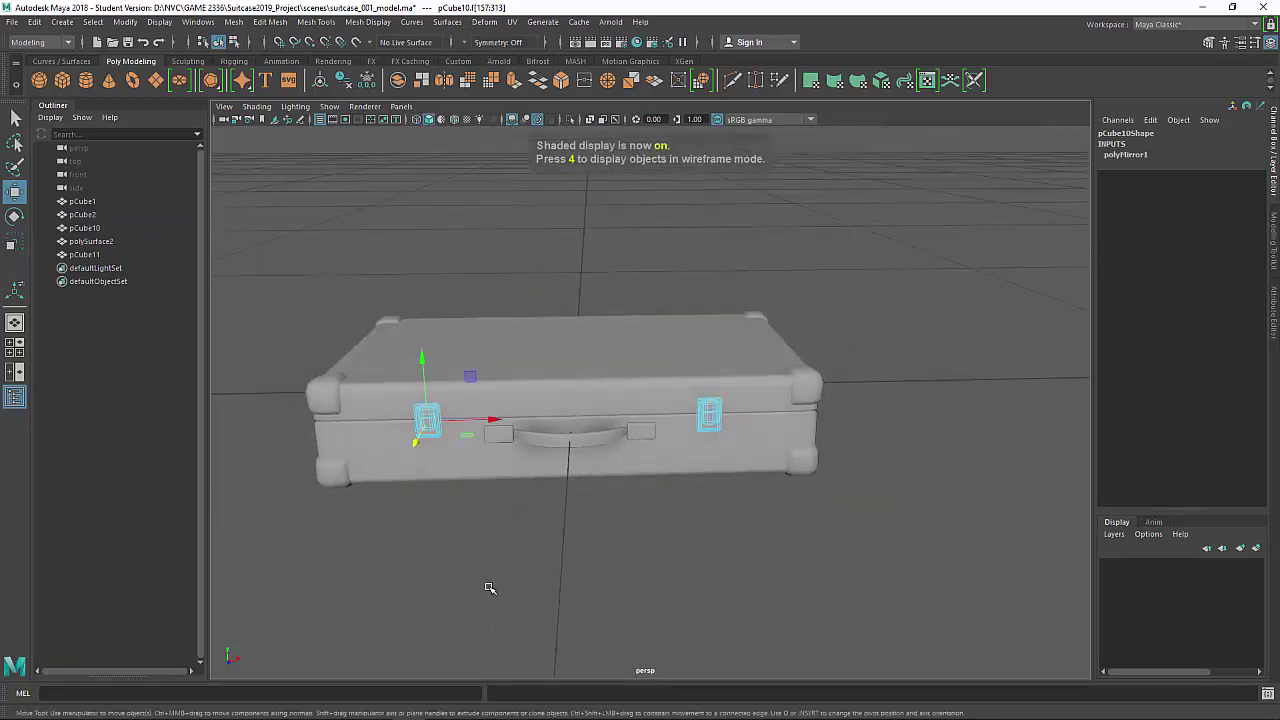
key("Delete")
Select all faces of the remaining front latch's backing plate and isolate them in the view.
left_click(707, 421)
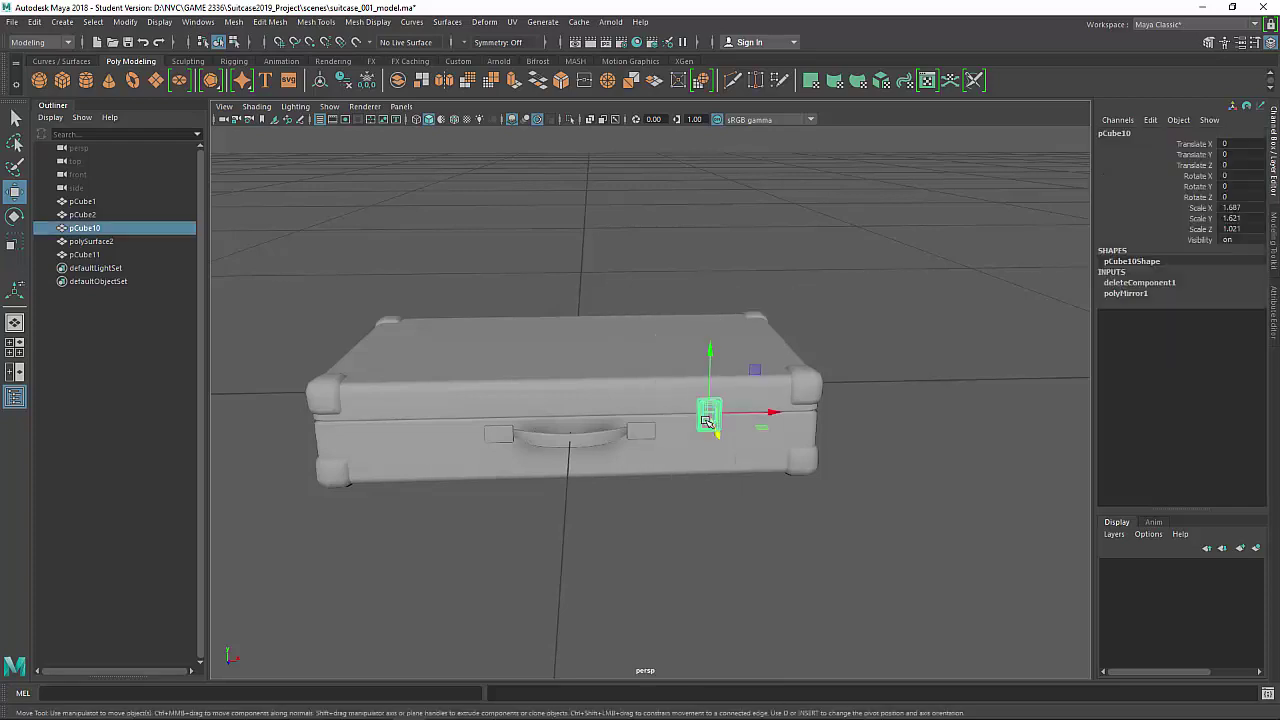
key("f")
left_click_drag(690, 454, 622, 302, "alt")
right_click_drag(542, 214, 543, 249)
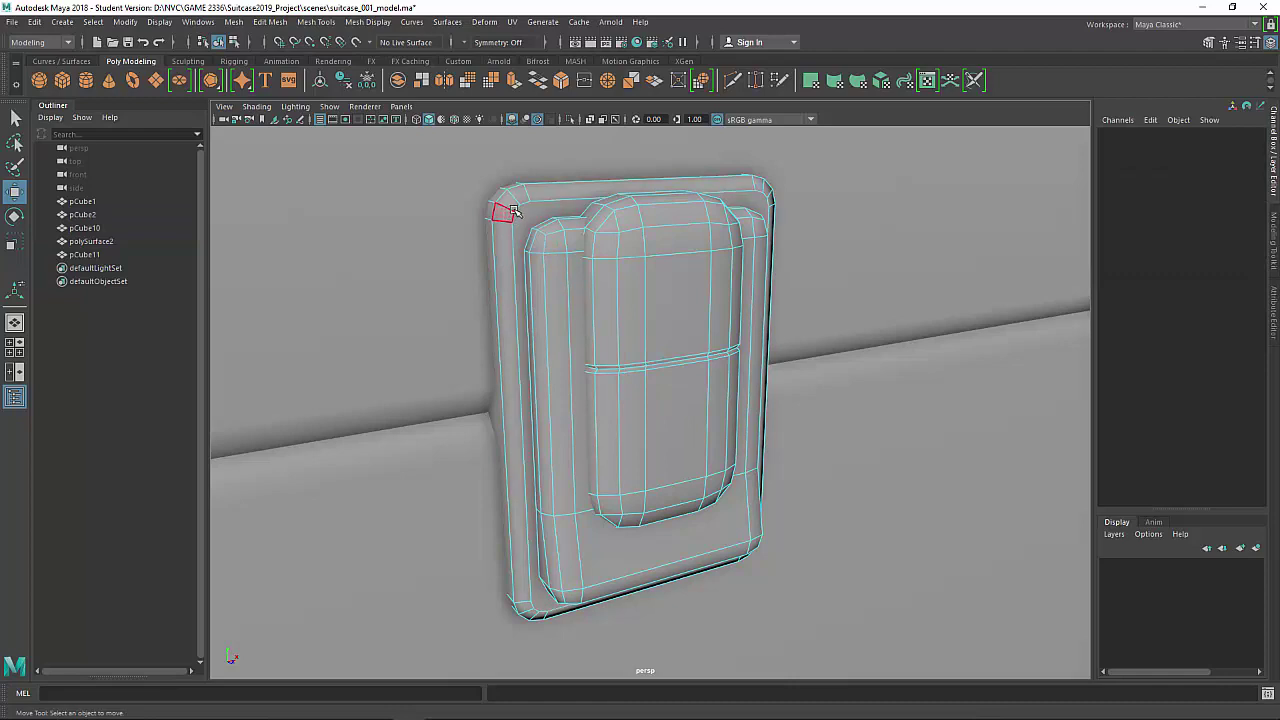
double_click(510, 211)
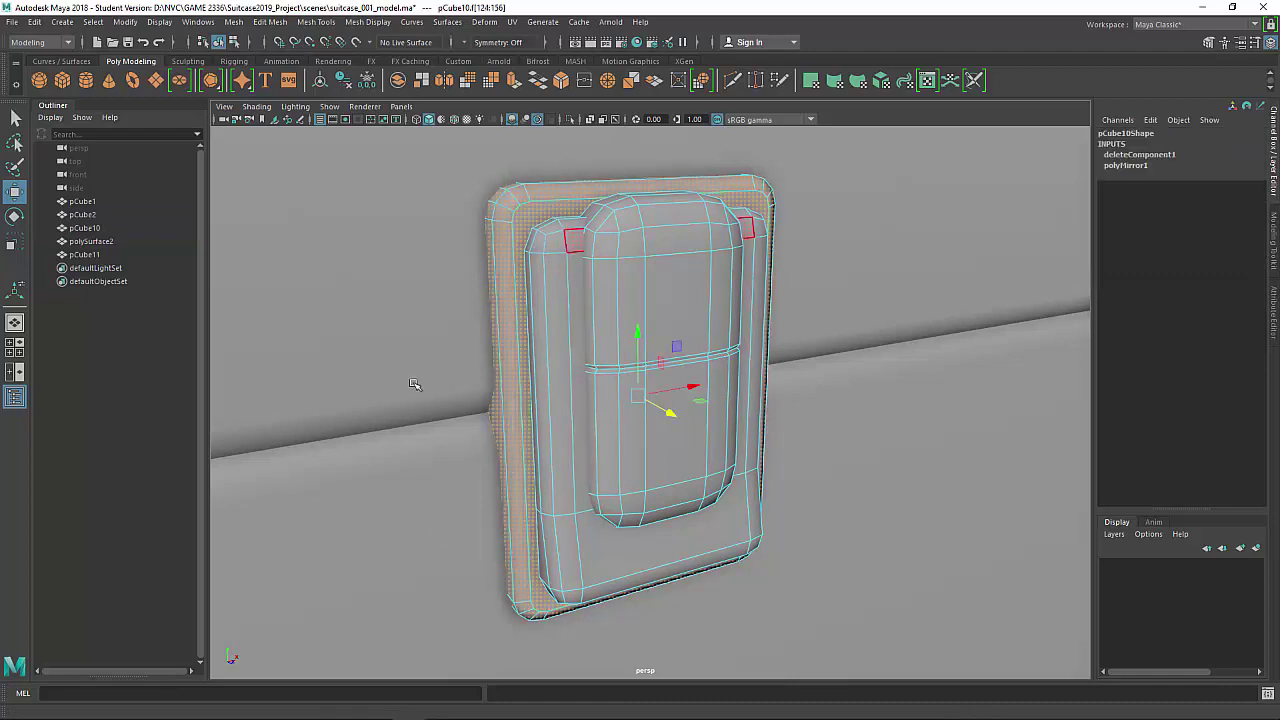
left_click(569, 119)
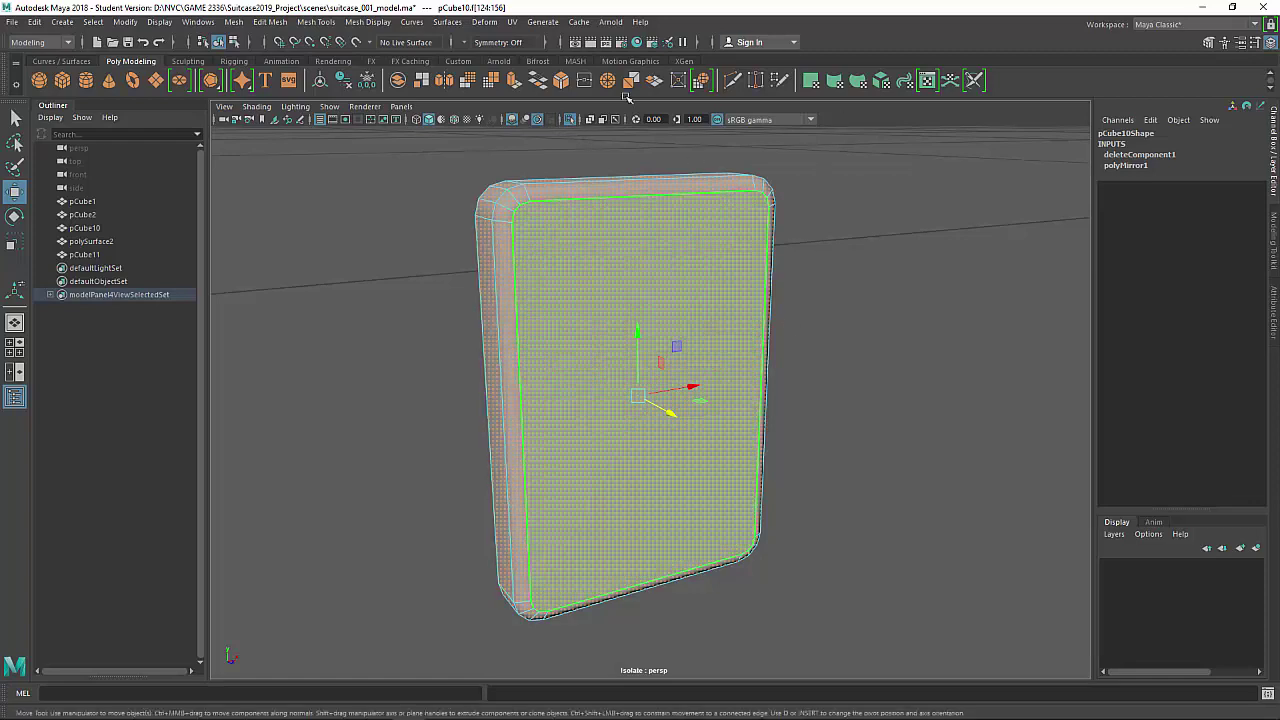
Use Multi-Cut to add three horizontal cuts across the backing plate's front face, joining opposite vertices of its upper rounded corners.
right_click_drag(603, 251, 622, 228)
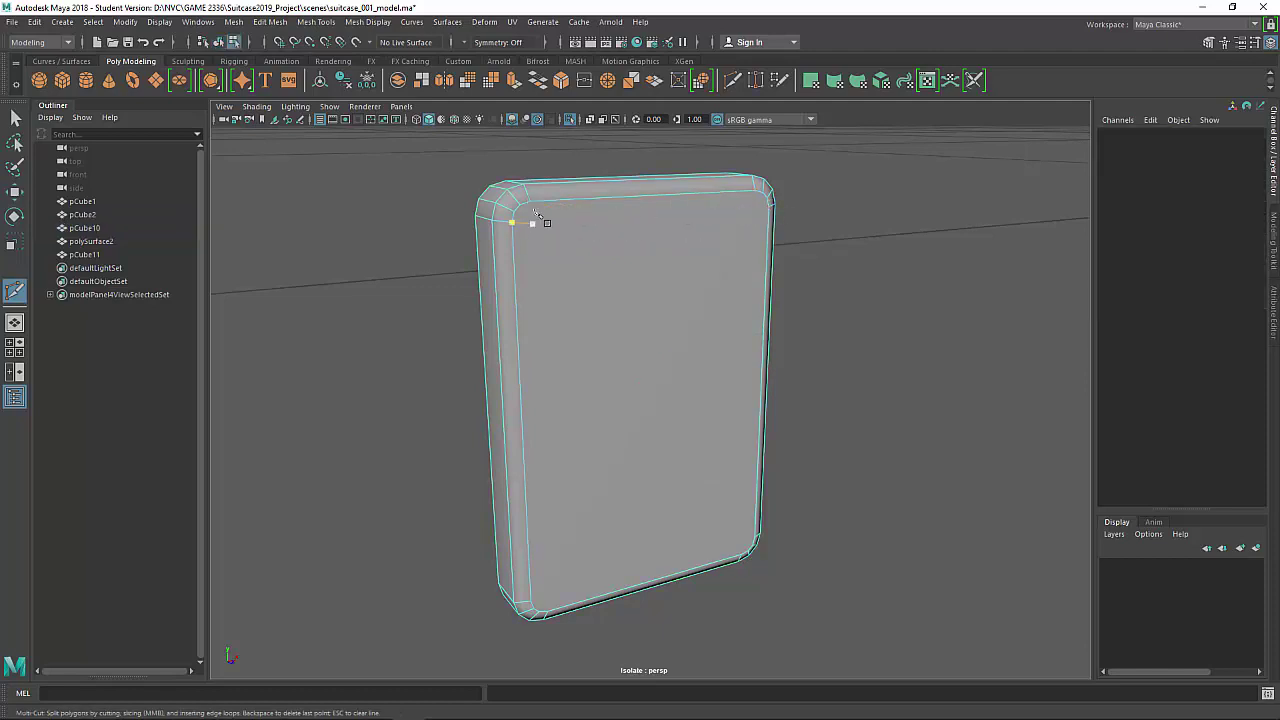
left_click_drag(757, 209, 470, 234, "alt")
left_click(507, 214)
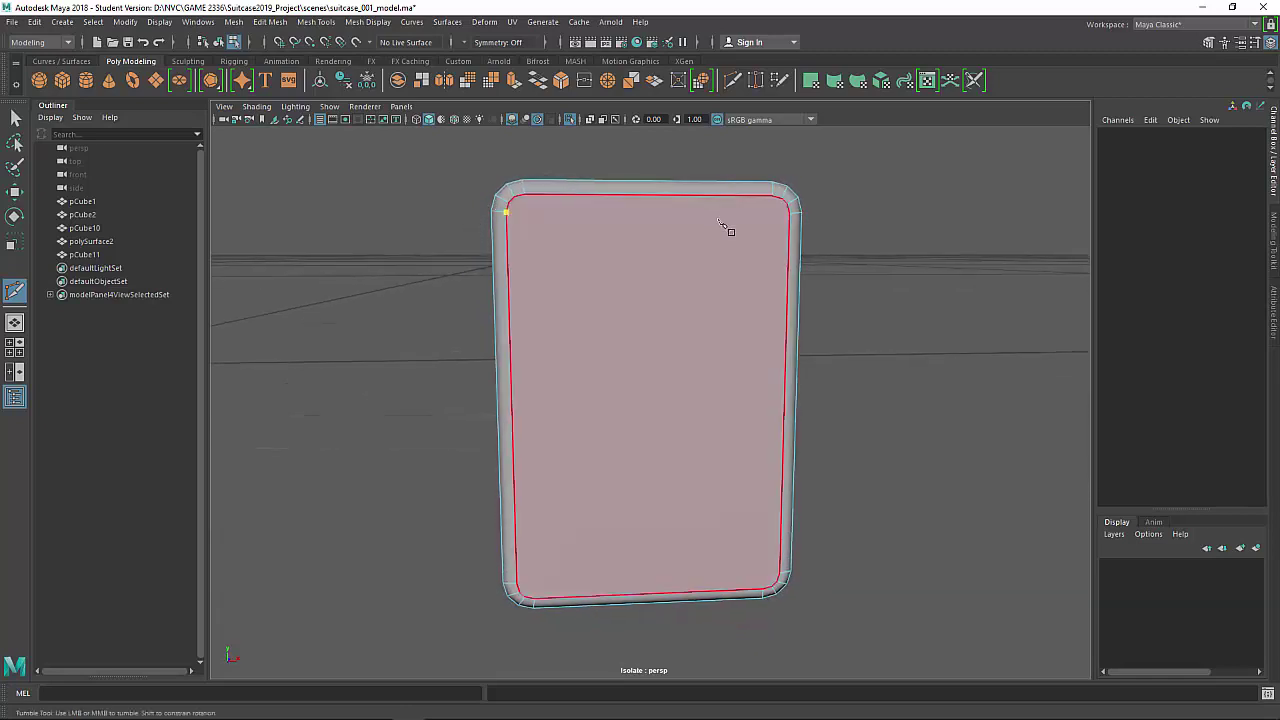
left_click(790, 215)
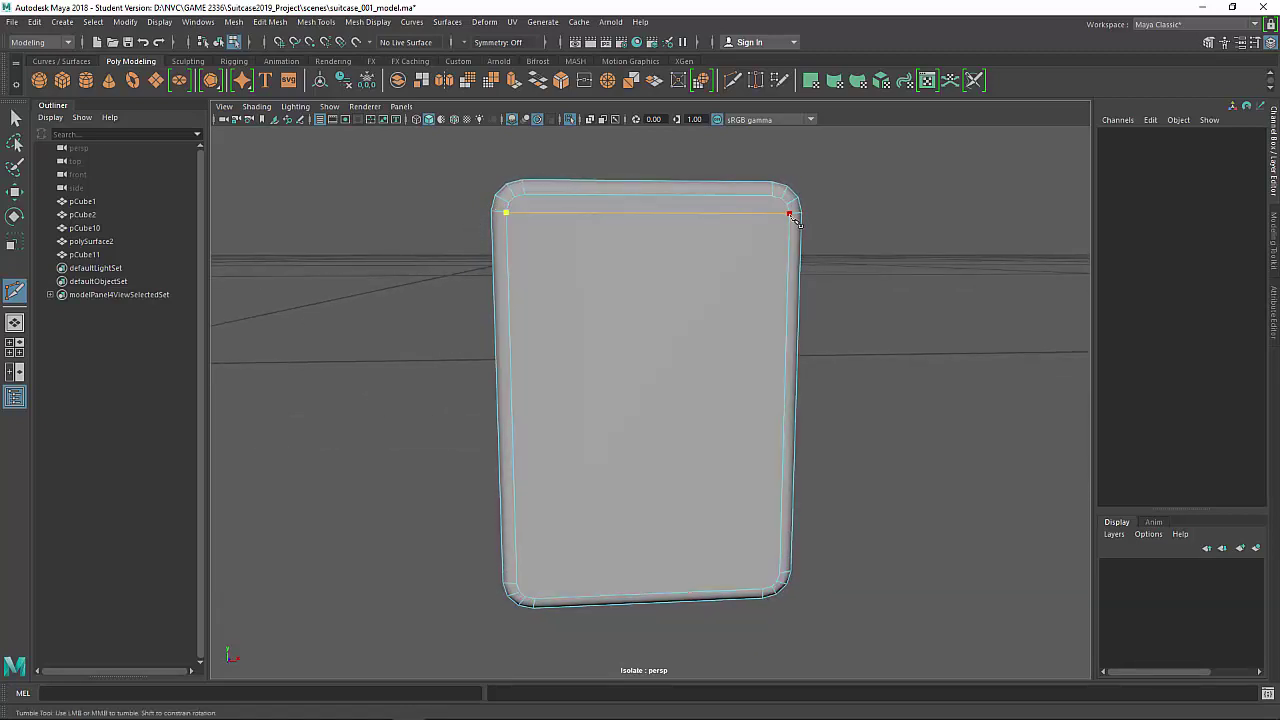
key("Return")
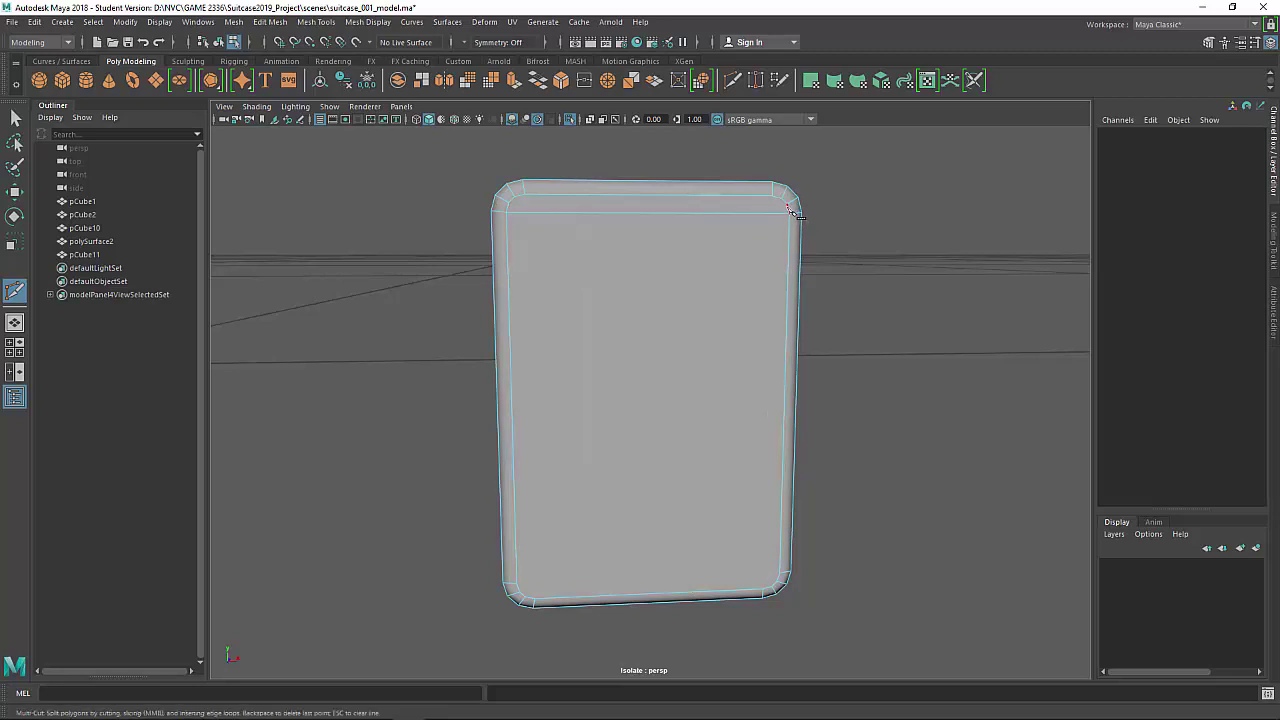
left_click(789, 206)
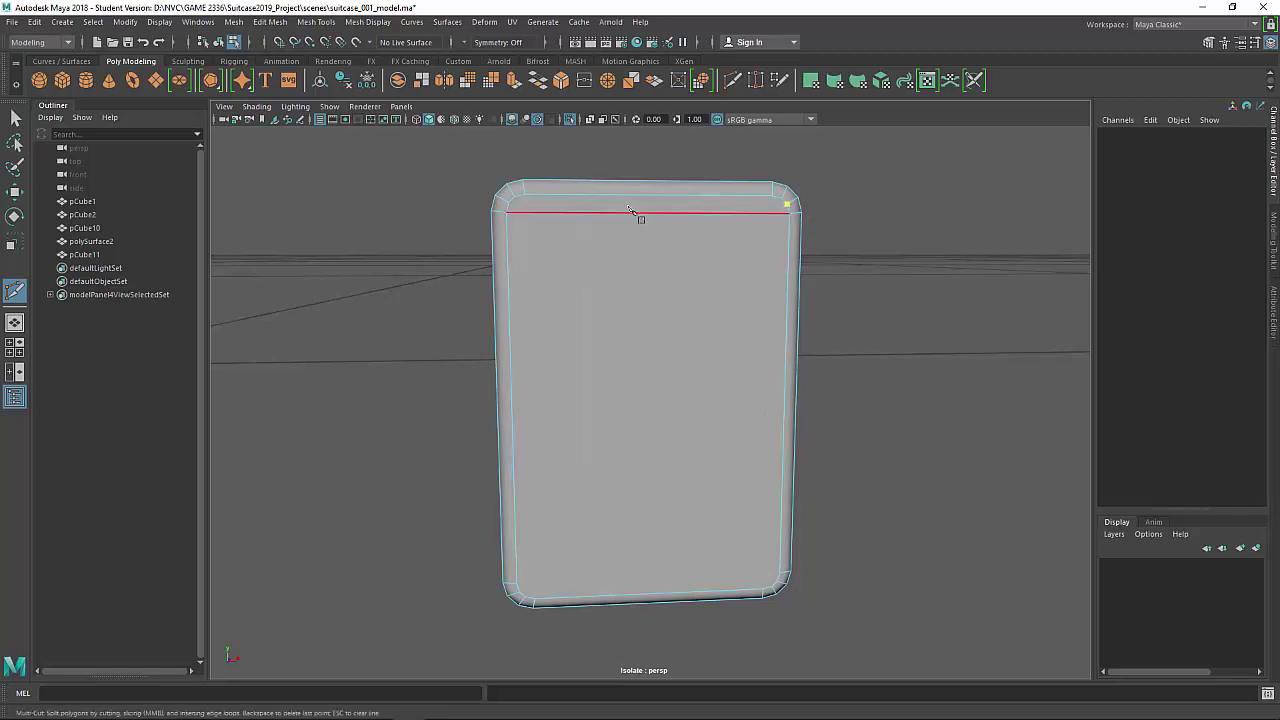
left_click(510, 205)
key("Return")
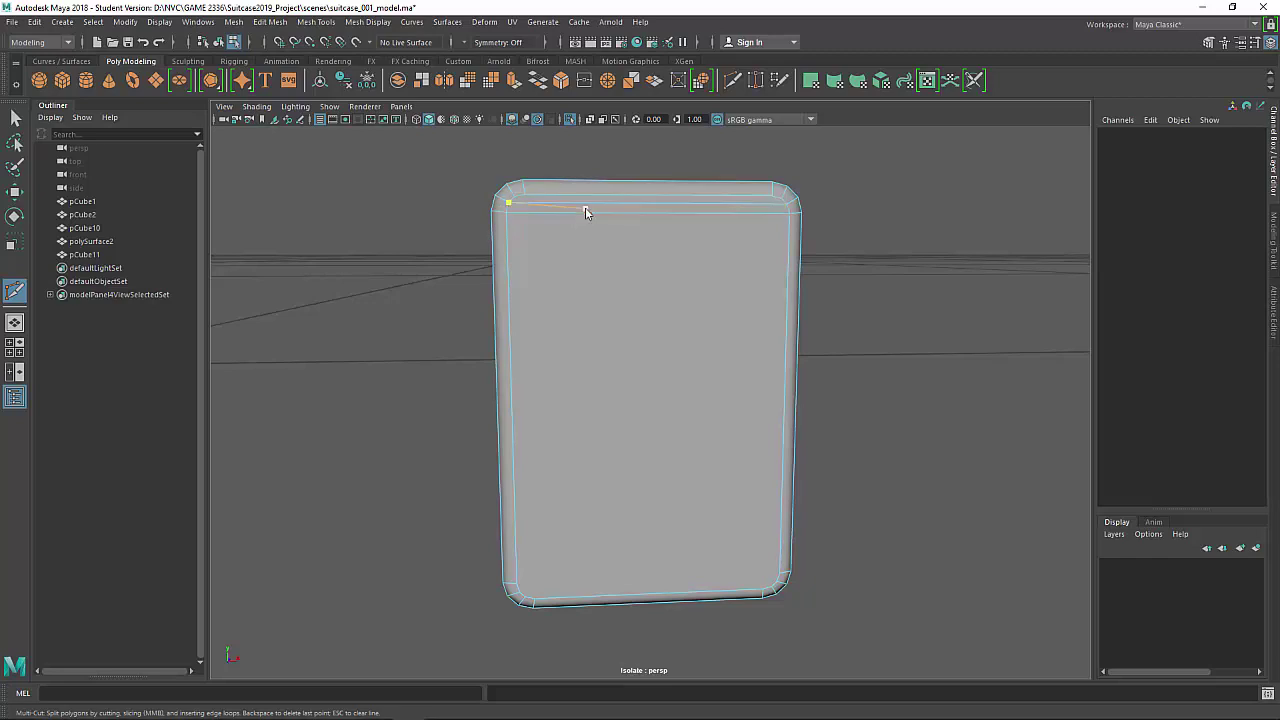
left_click(515, 198)
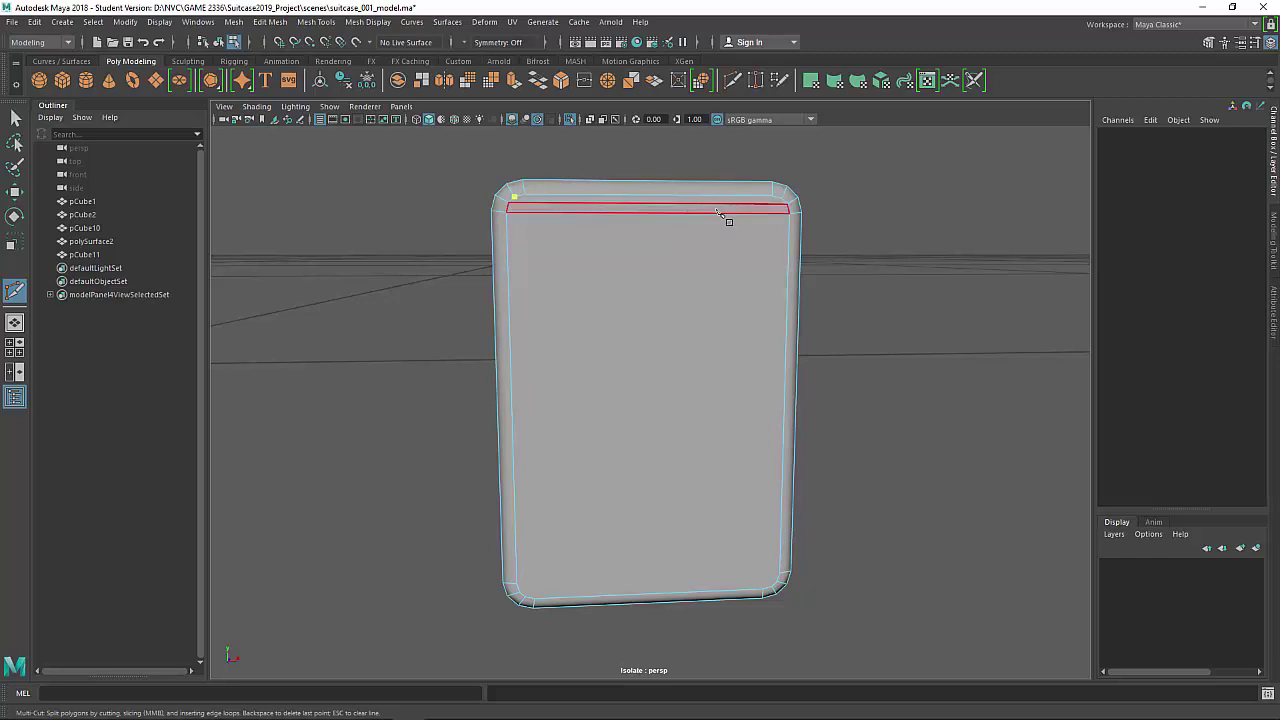
left_click(782, 200)
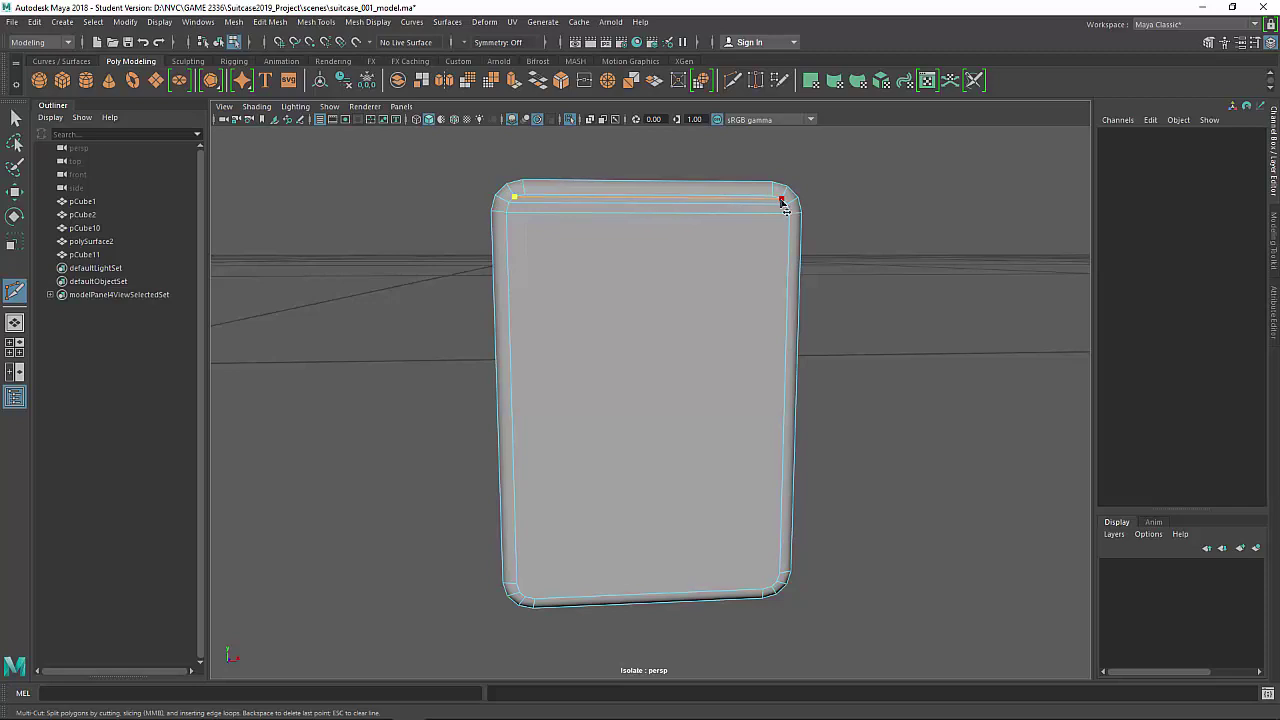
Add three horizontal Multi-Cut edges between the matching vertices of the backing plate's lower rounded corners.
left_click_drag(649, 374, 606, 403, "alt")
right_click_drag(606, 403, 617, 491, "alt")
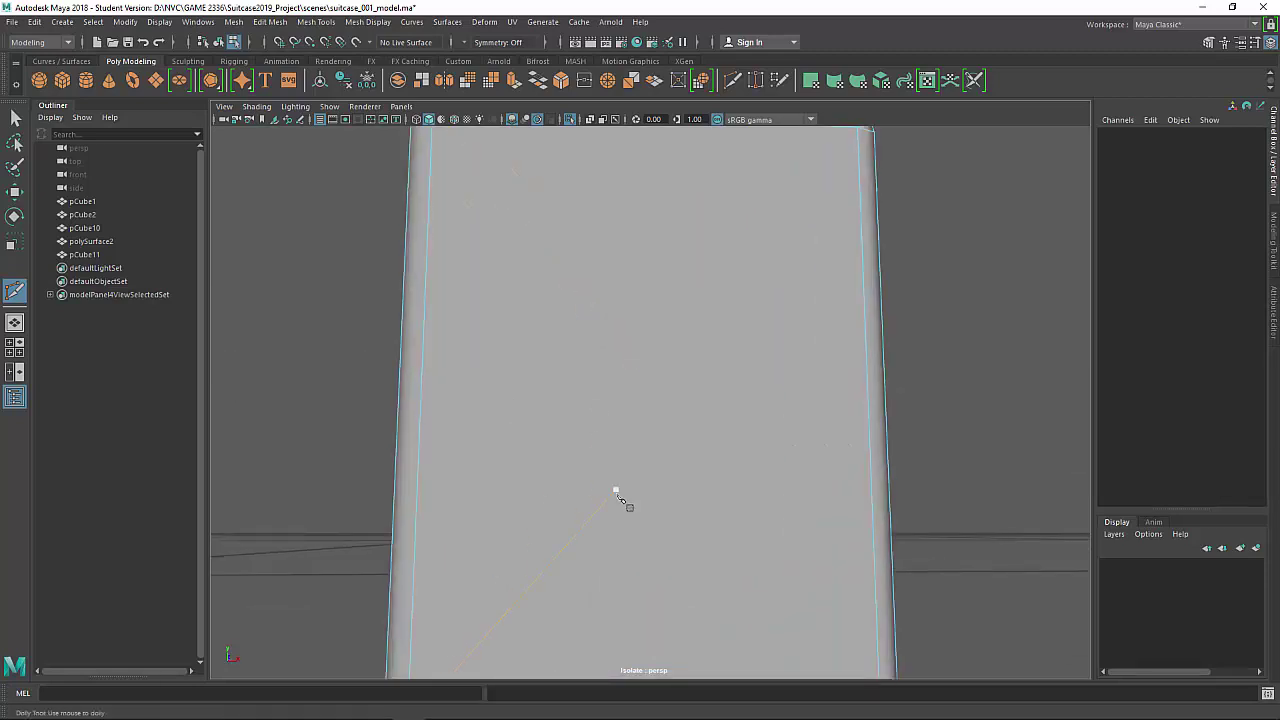
mouse_move(617, 491)
middle_mouse_down("alt")
mouse_move(617, 459)
mouse_move(623, 494)
middle_mouse_up("alt")
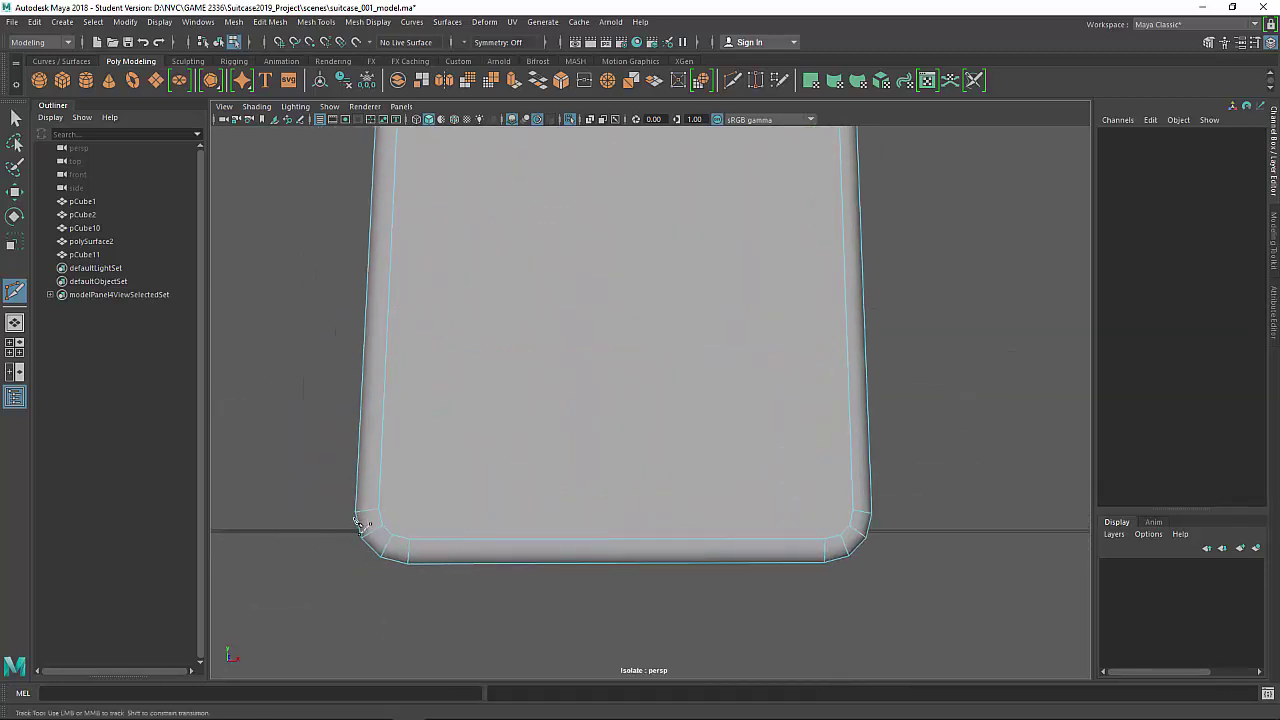
left_click(379, 509)
left_click(853, 509)
right_click(853, 509)
left_click(849, 525)
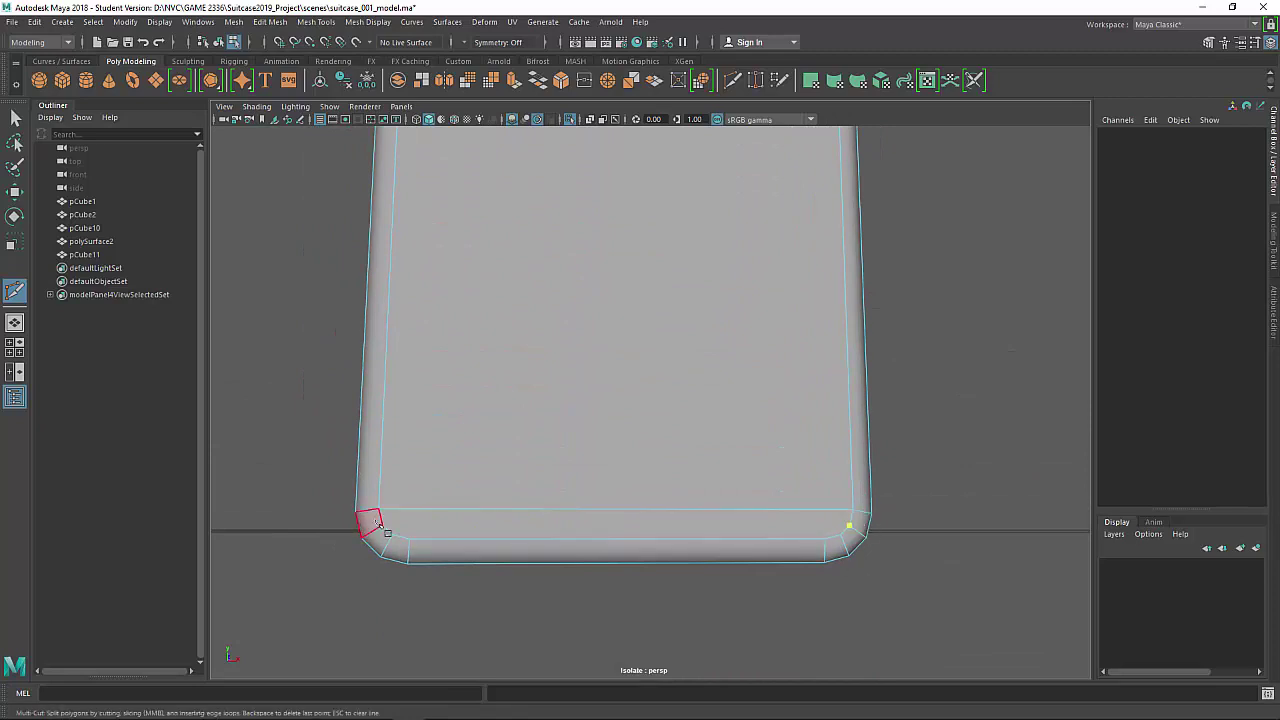
left_click(382, 525)
right_click(382, 525)
left_click(392, 535)
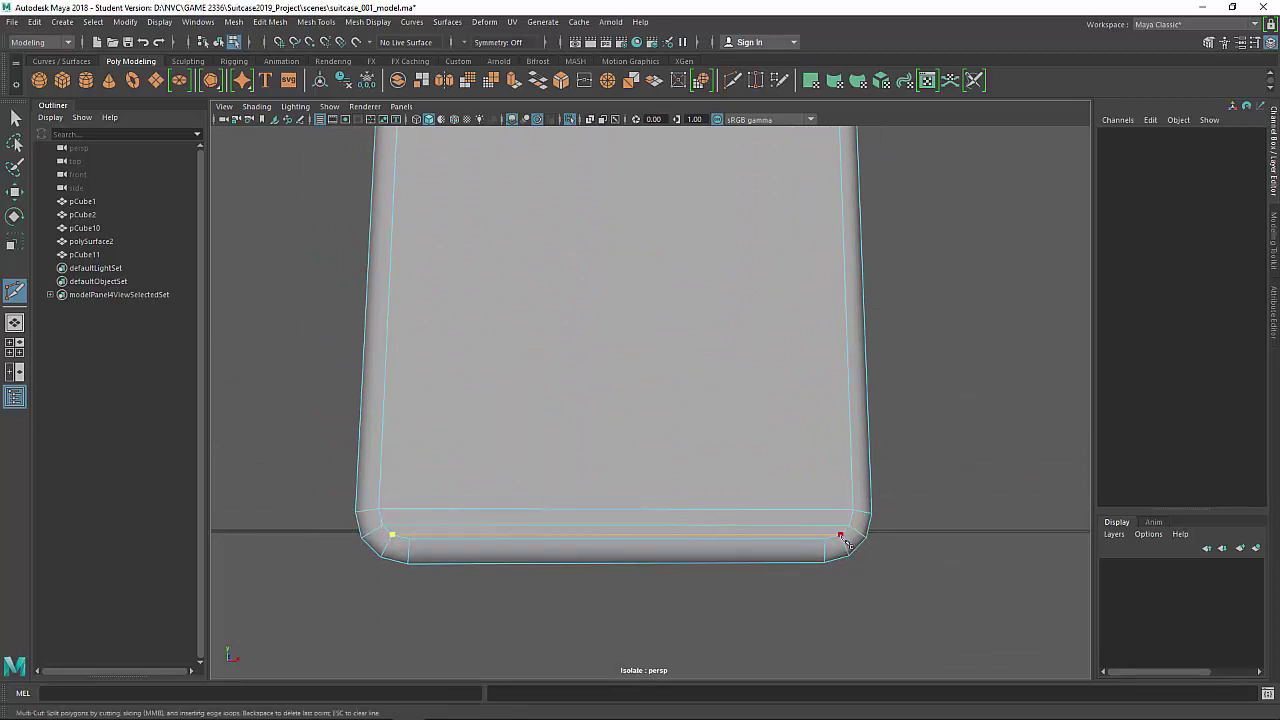
left_click(841, 534)
right_click(841, 534)
Leave Multi-Cut, return the latch to object mode and turn off isolation to show the whole suitcase.
right_click_drag(913, 497, 794, 457, "alt")
left_click_drag(794, 457, 838, 490, "alt")
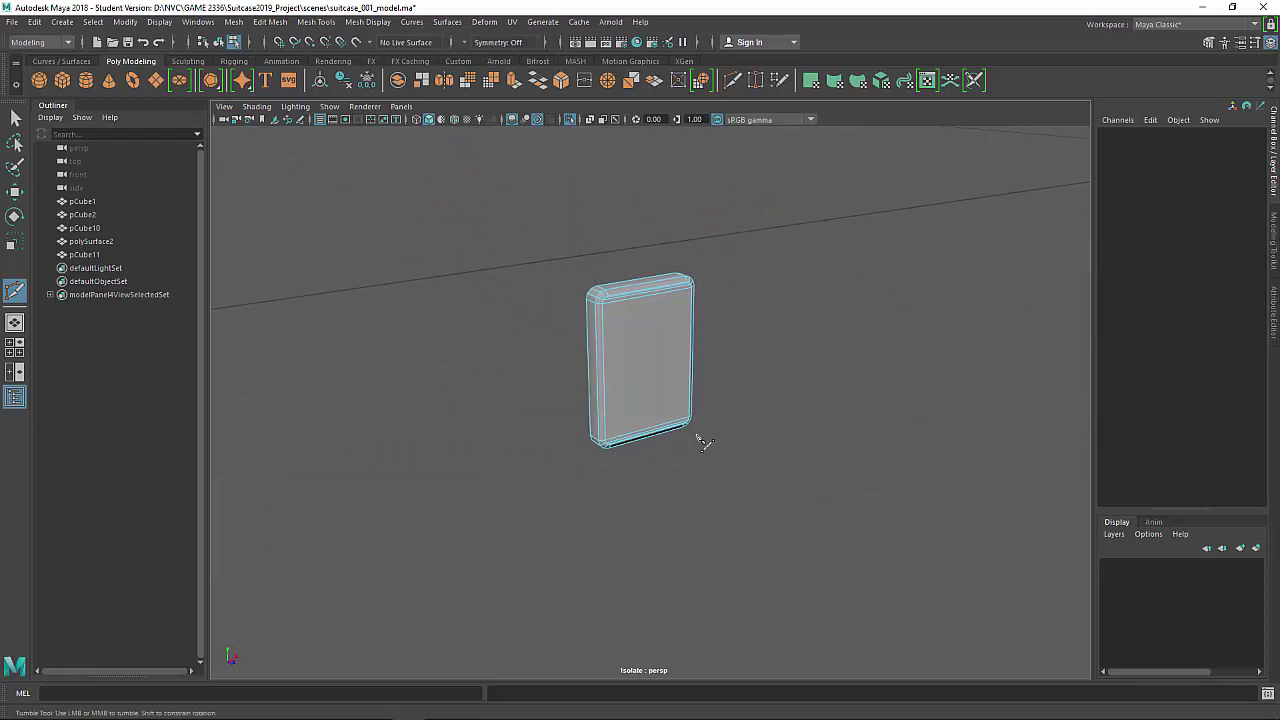
key("q")
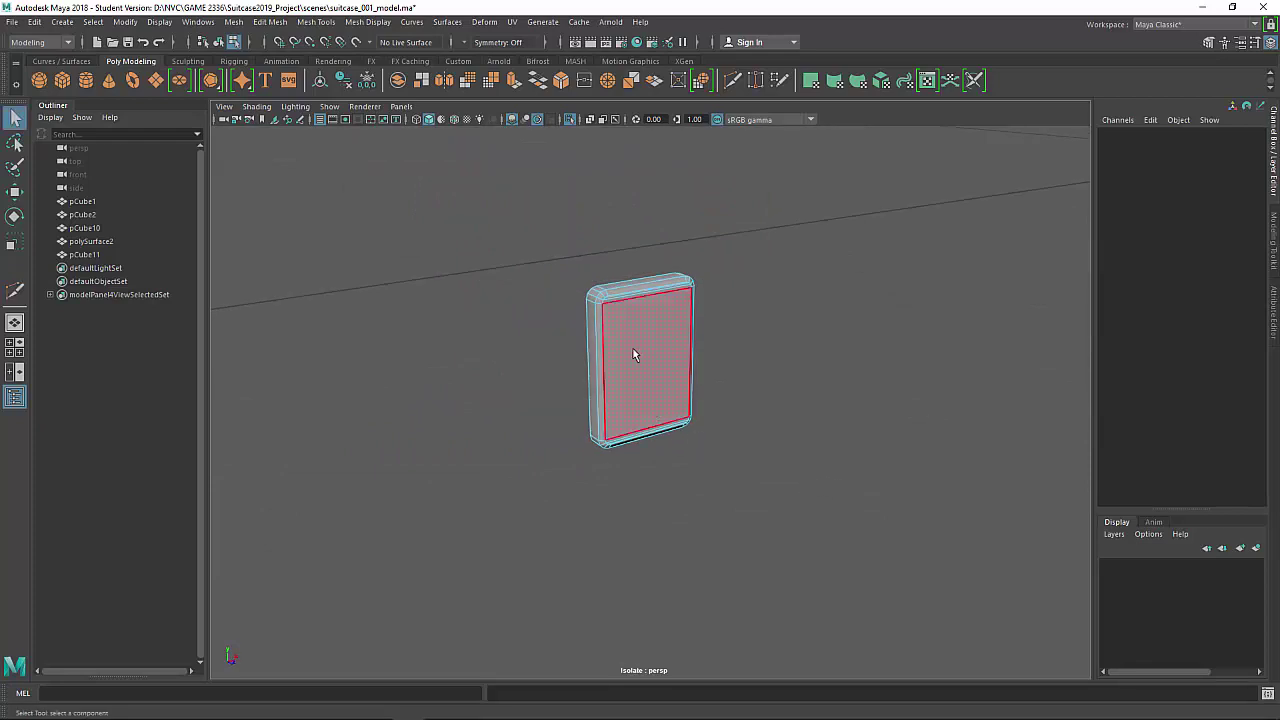
right_click_drag(633, 354, 774, 239)
key("f")
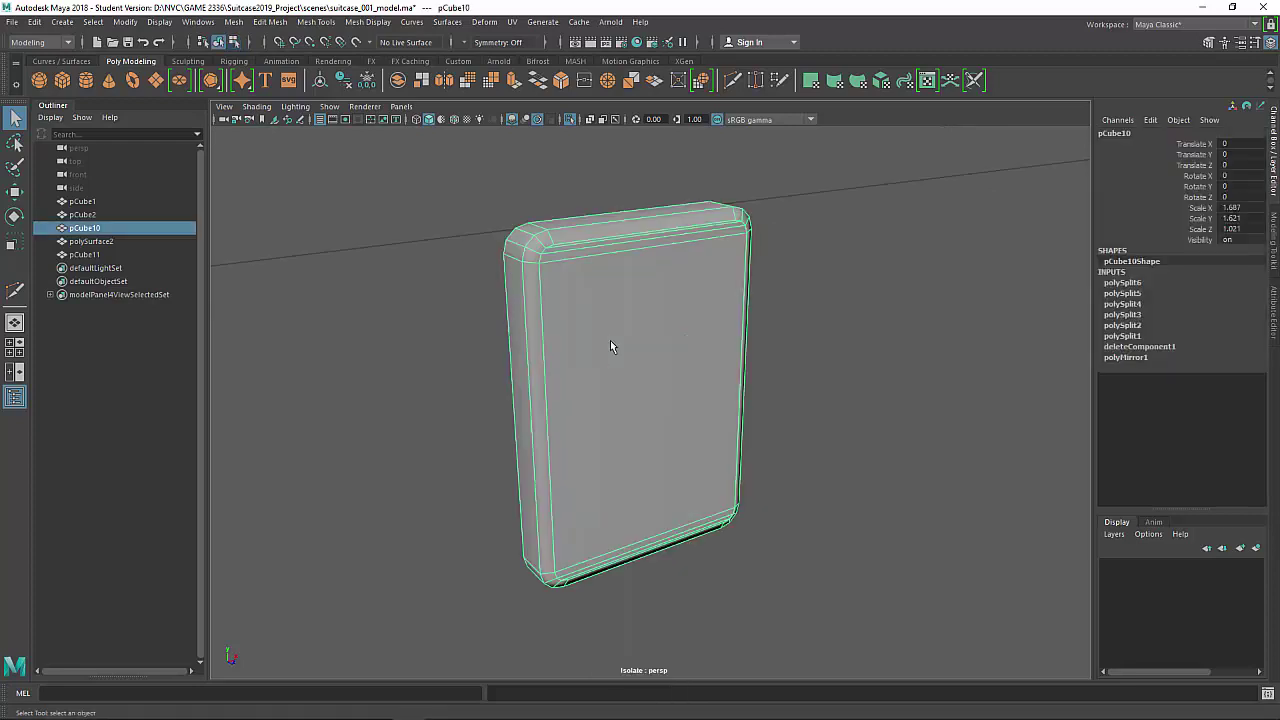
left_click(568, 120)
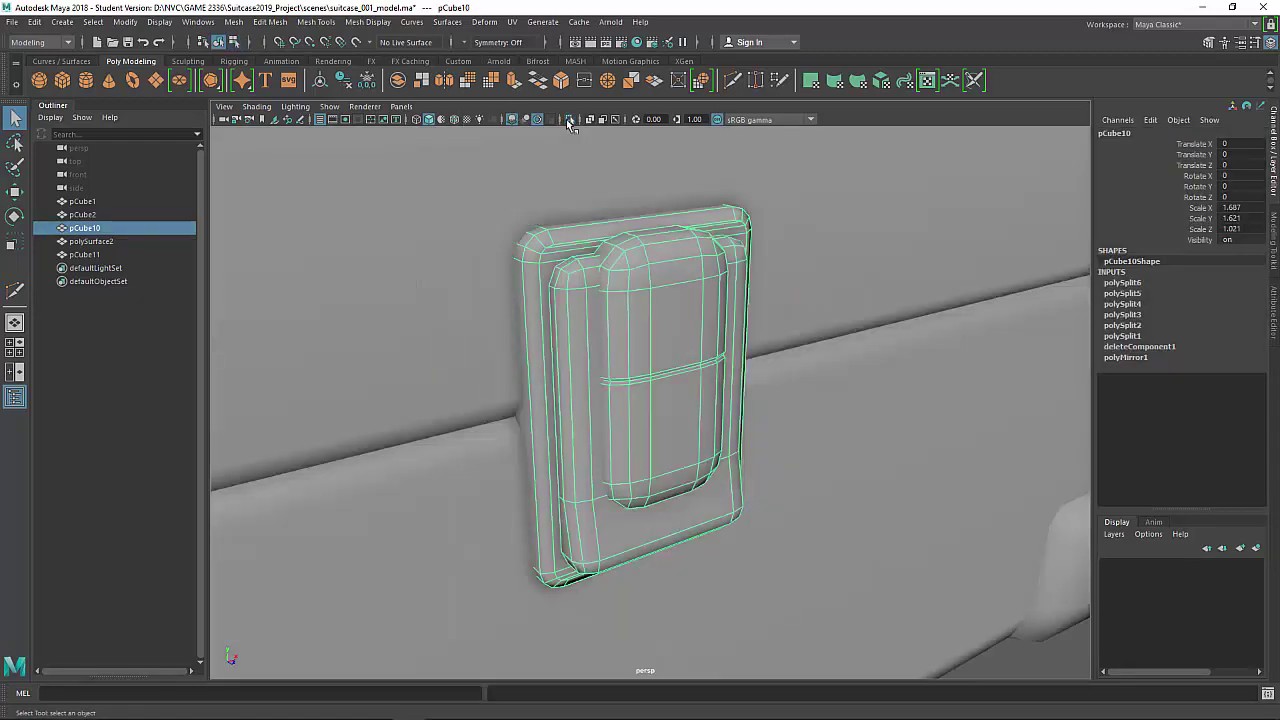
scroll(666, 403, "down", 3)
scroll(666, 403, "up", 4)
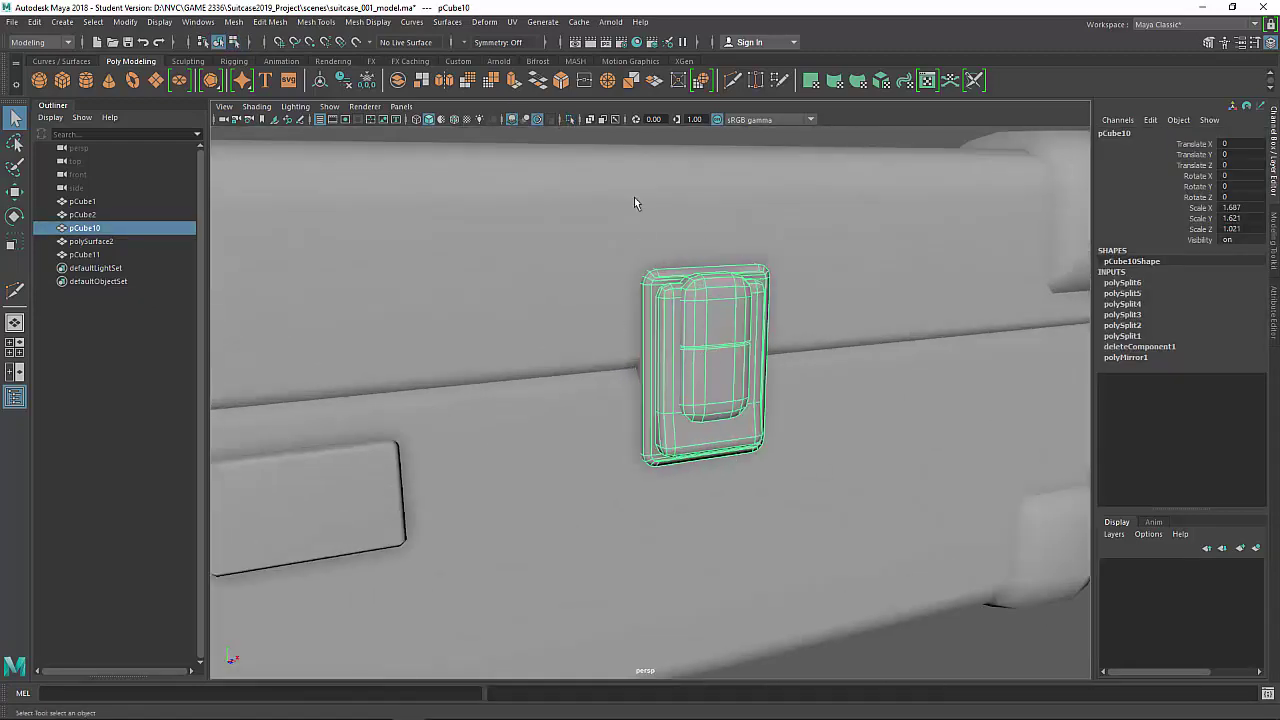
Check the latch for faces with more than 4 sides using Cleanup's Select matching polygons operation, and close the options.
left_click(232, 24)
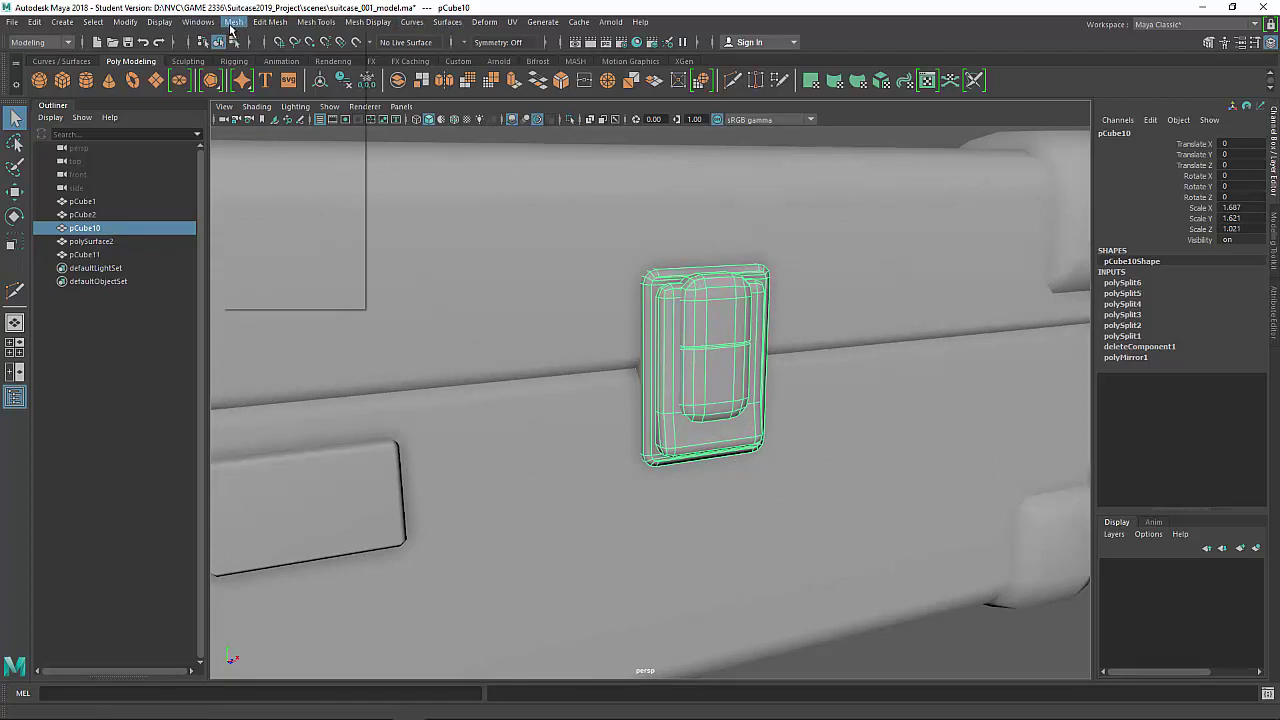
left_click(360, 286)
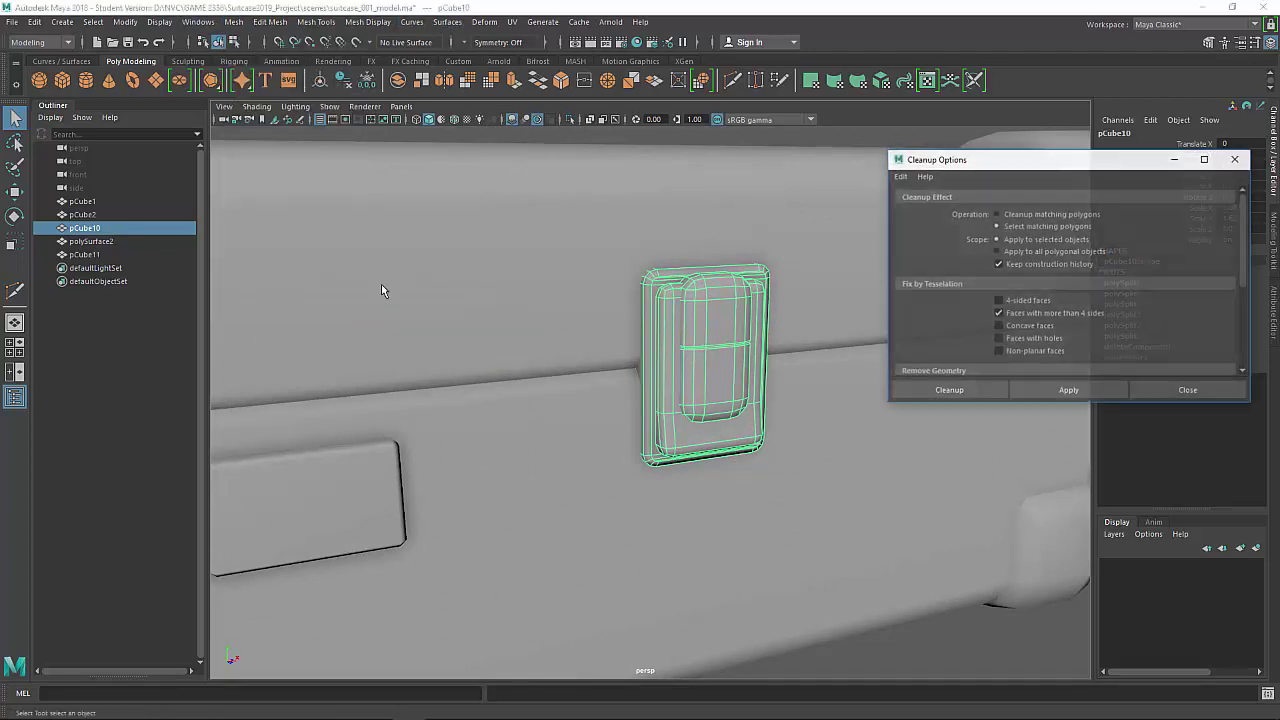
left_click(1065, 390)
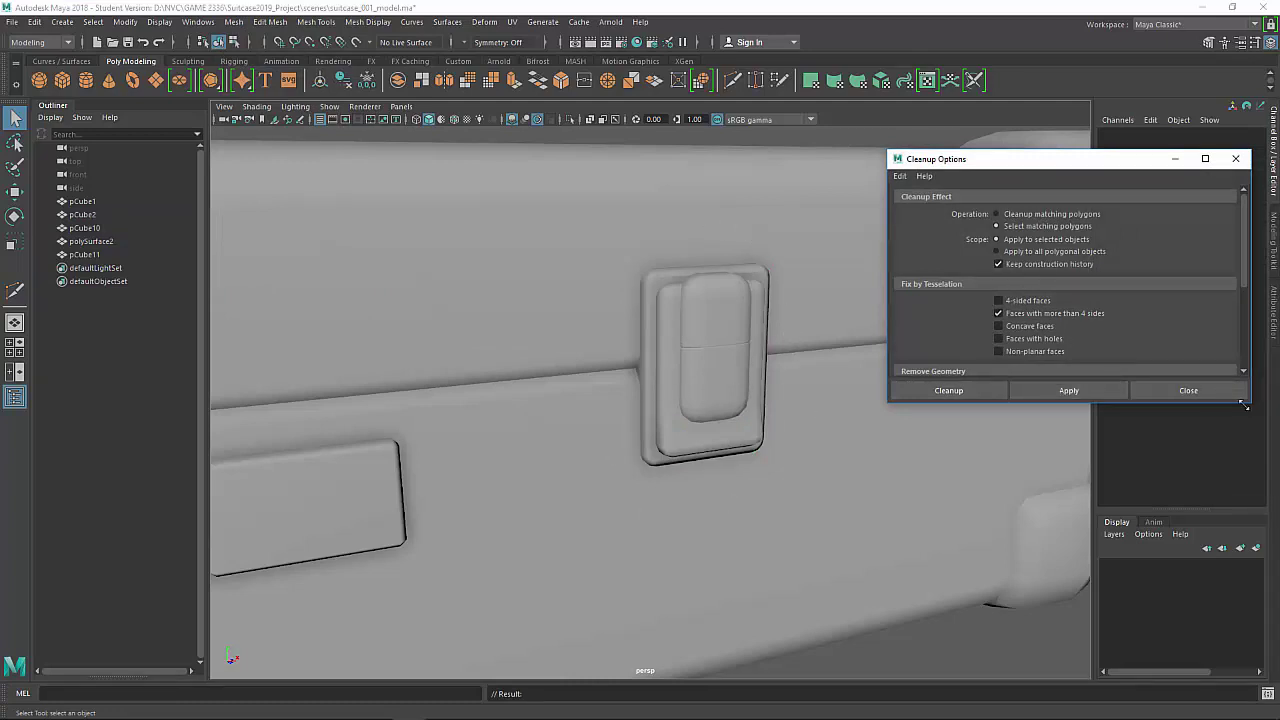
left_click(1188, 390)
Mirror the corrected latch across the world X axis in the negative direction and deselect it.
left_click(682, 374)
scroll(730, 372, "down", 5)
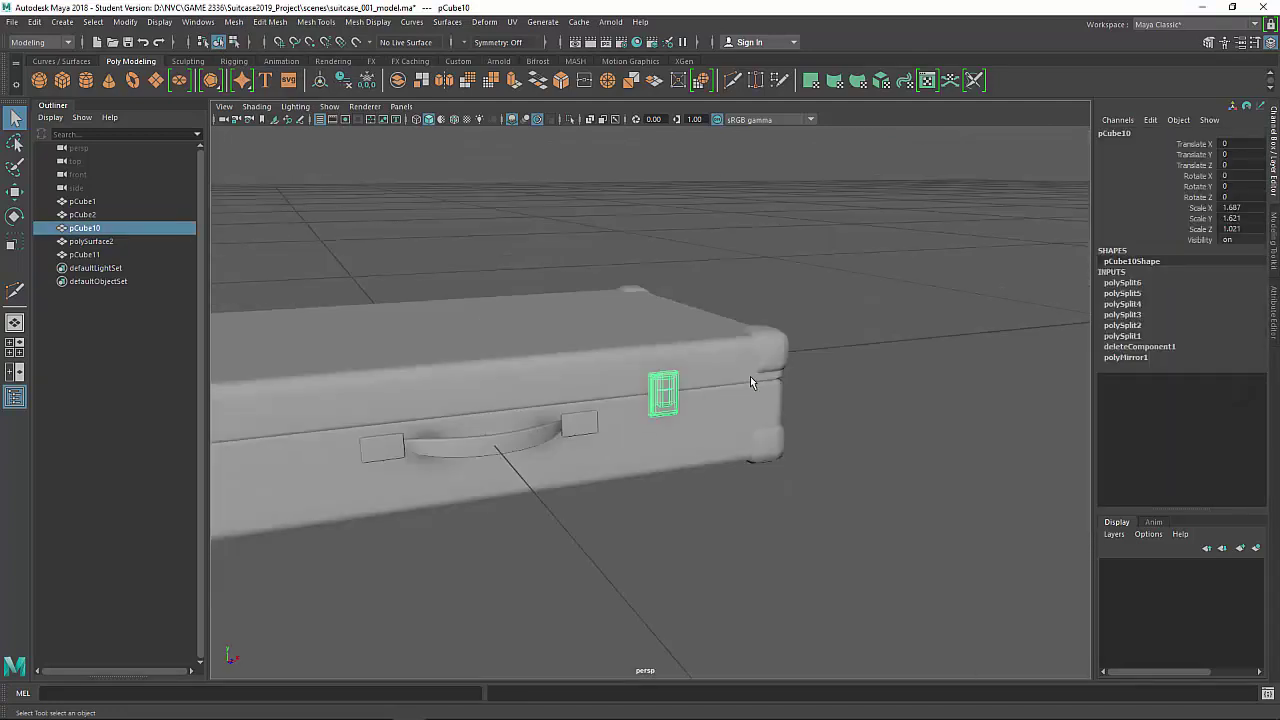
scroll(750, 376, "down", 3)
right_click_drag(801, 314, 760, 463, "shift")
left_click_drag(697, 451, 699, 470, "alt")
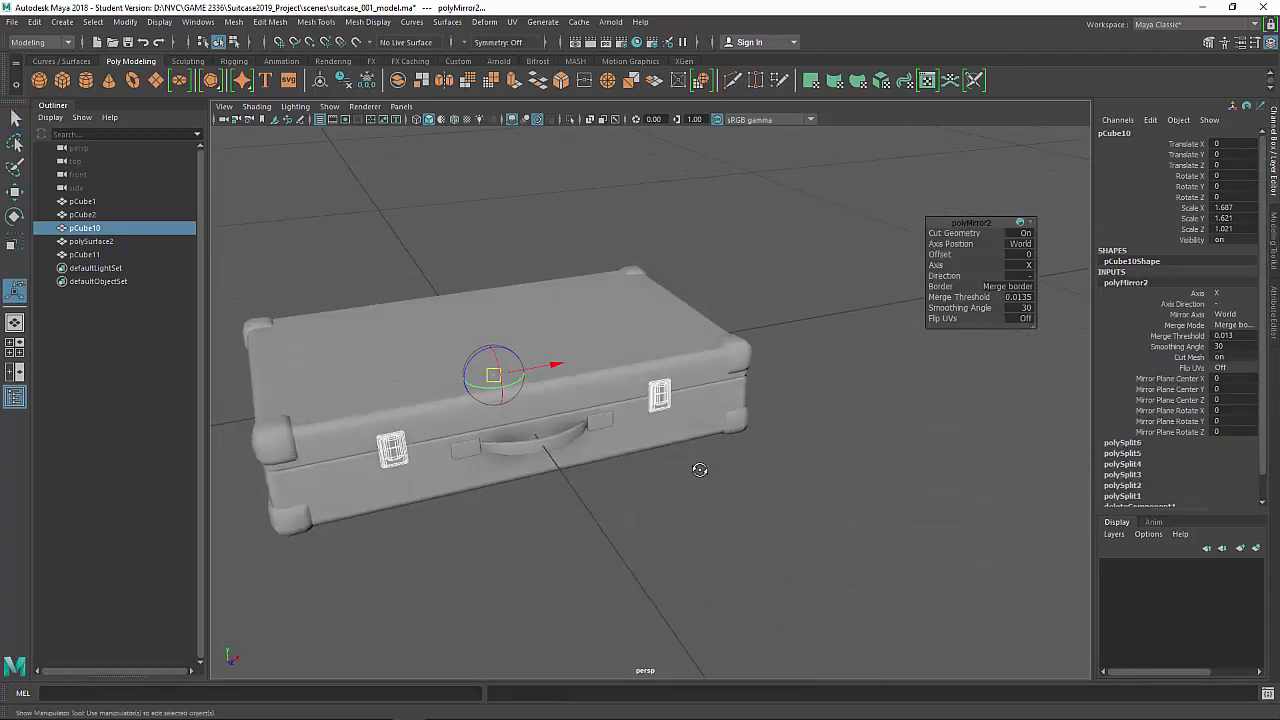
key("q")
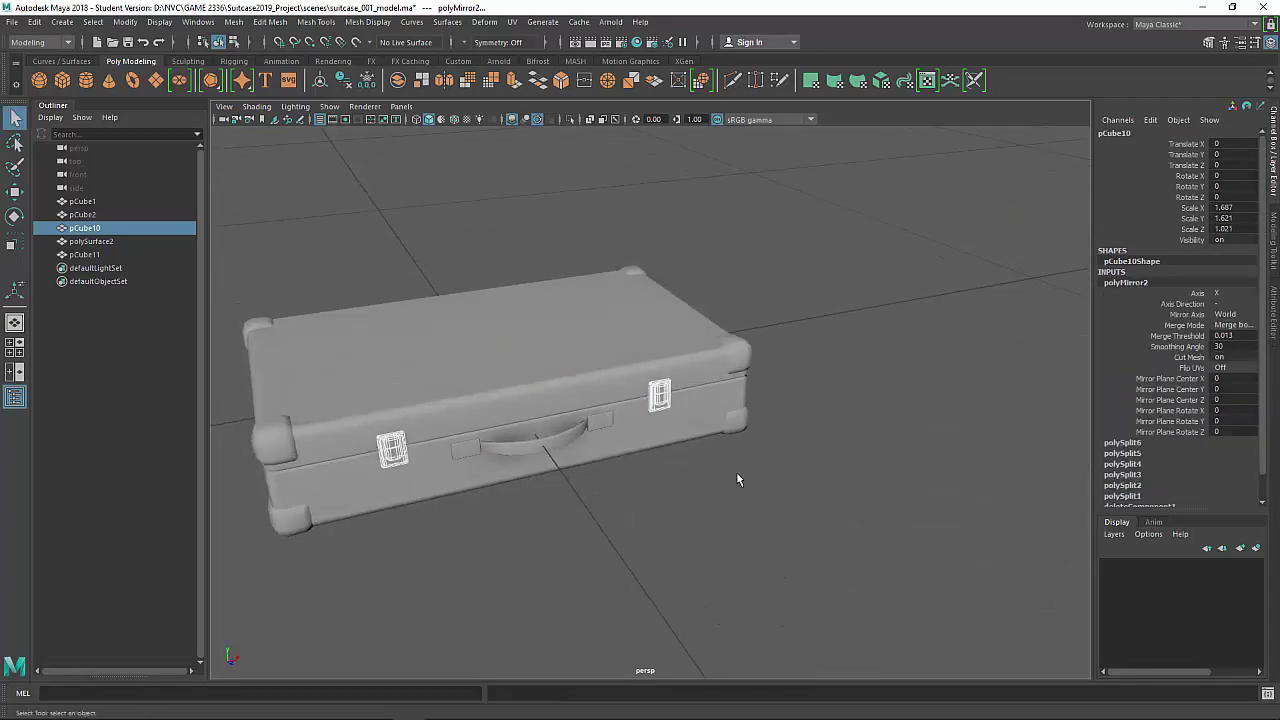
left_click(720, 537)
Use Cleanup to select faces with more than 4 sides on all polygonal objects, examine them around the suitcase, and close the options.
left_click_drag(720, 537, 564, 461, "alt")
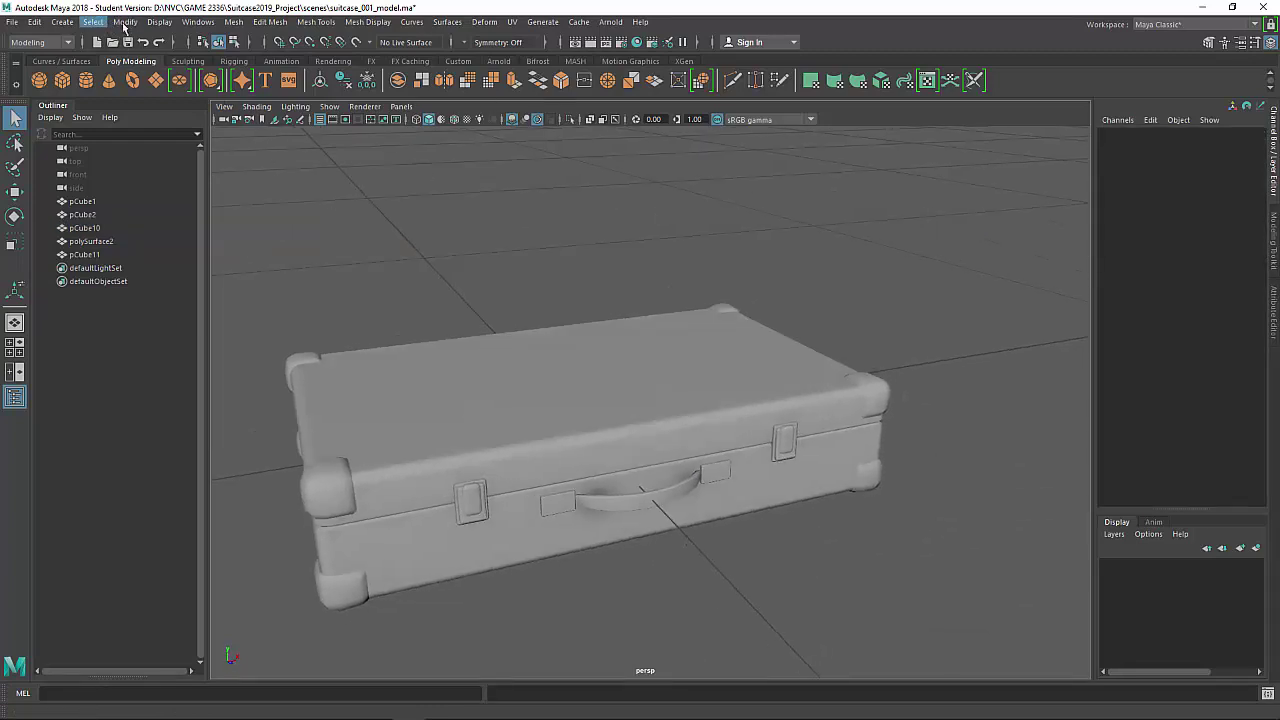
left_click(233, 21)
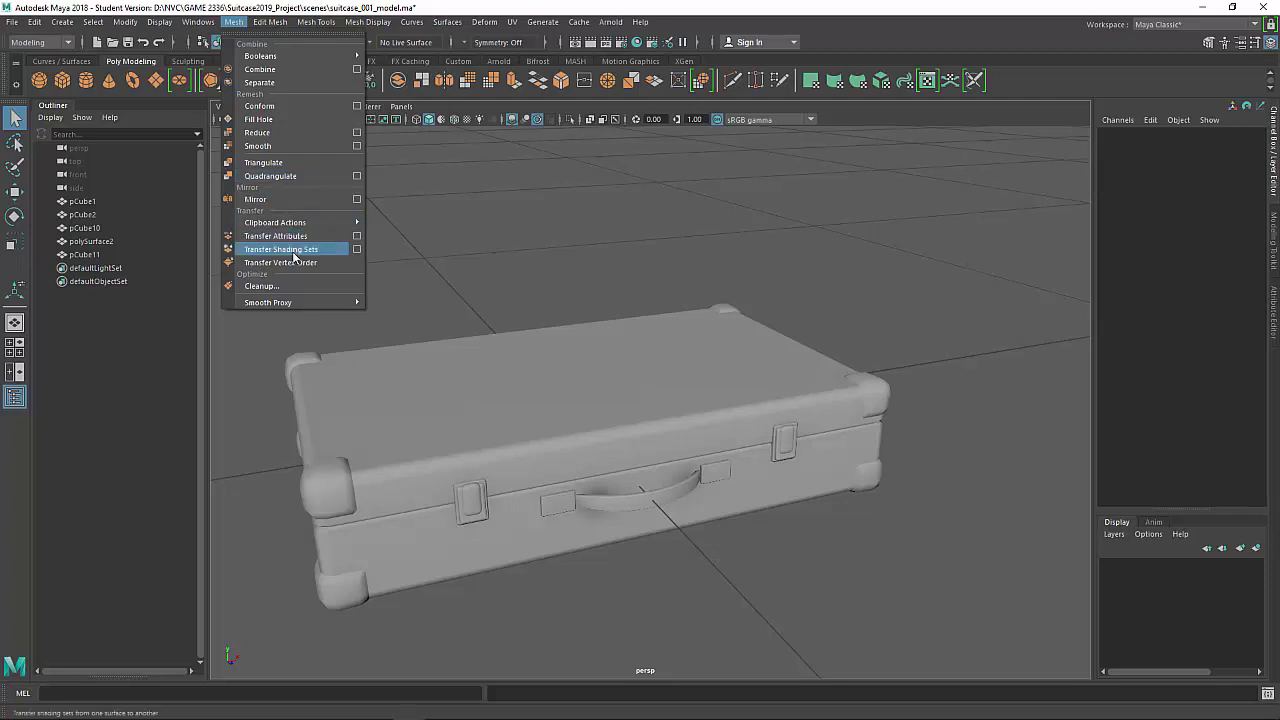
left_click(290, 286)
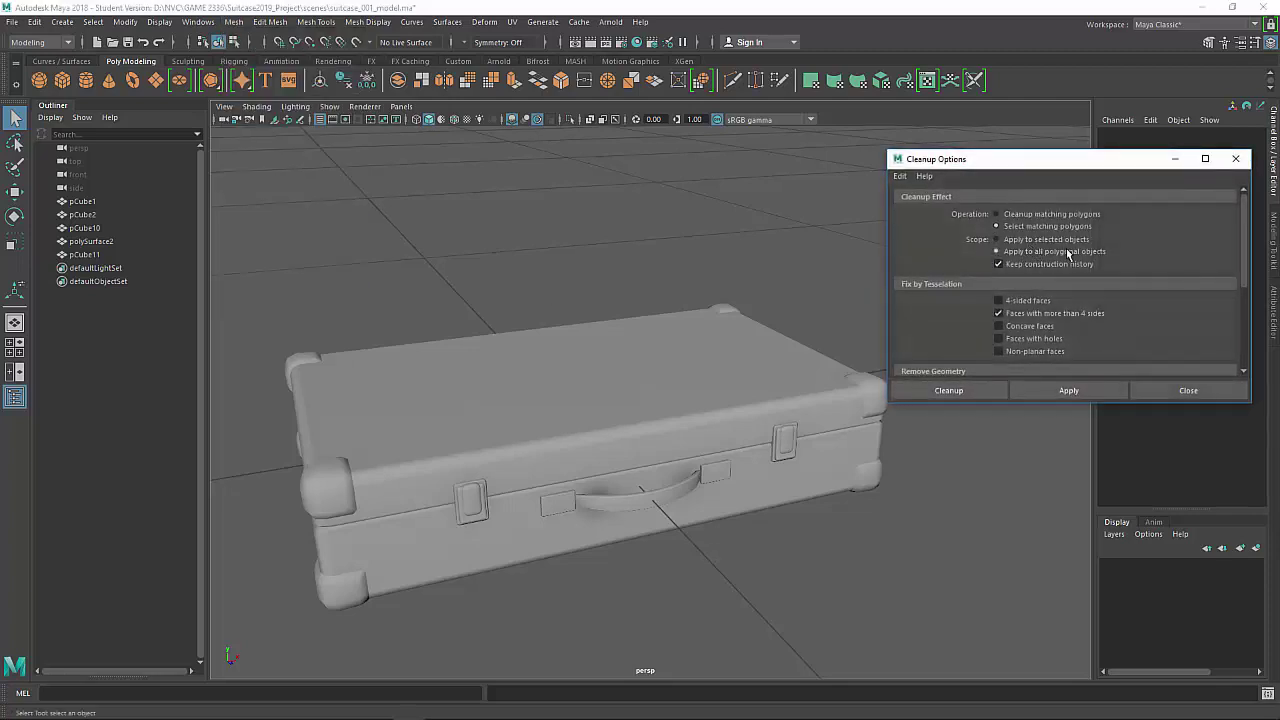
left_click(1040, 393)
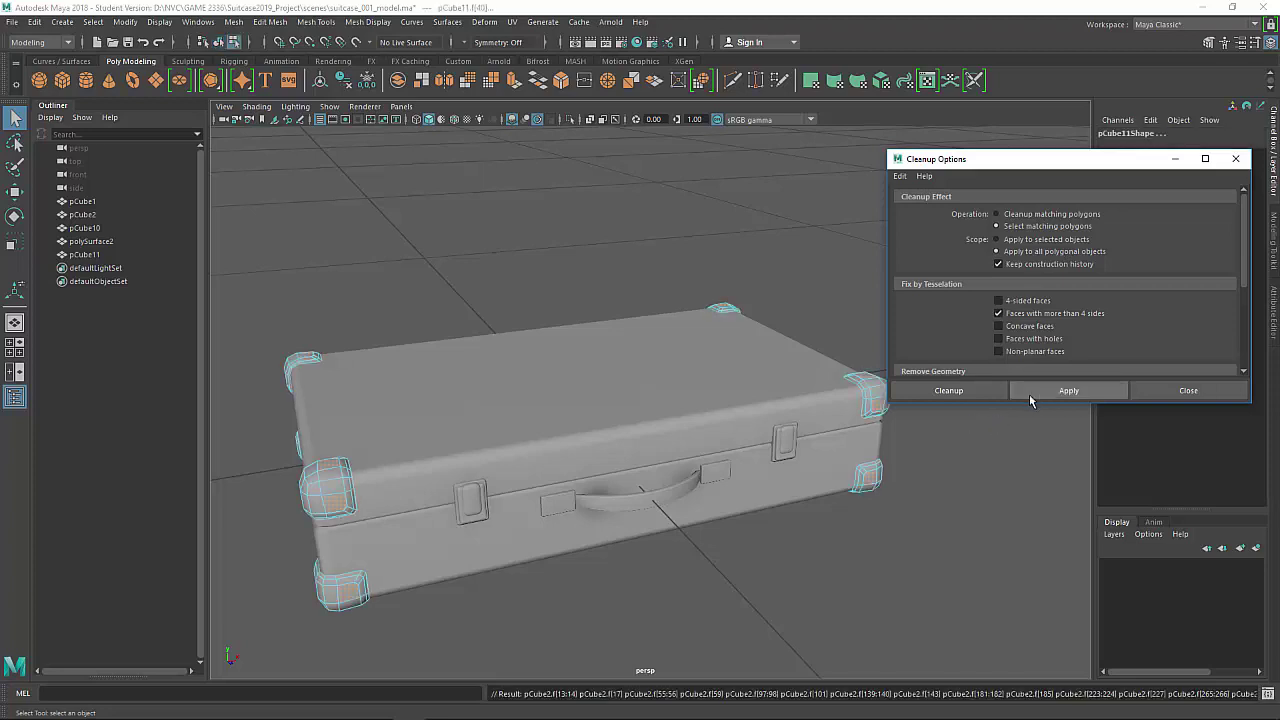
left_click_drag(951, 514, 883, 518, "alt")
middle_click_drag(883, 518, 703, 426, "alt")
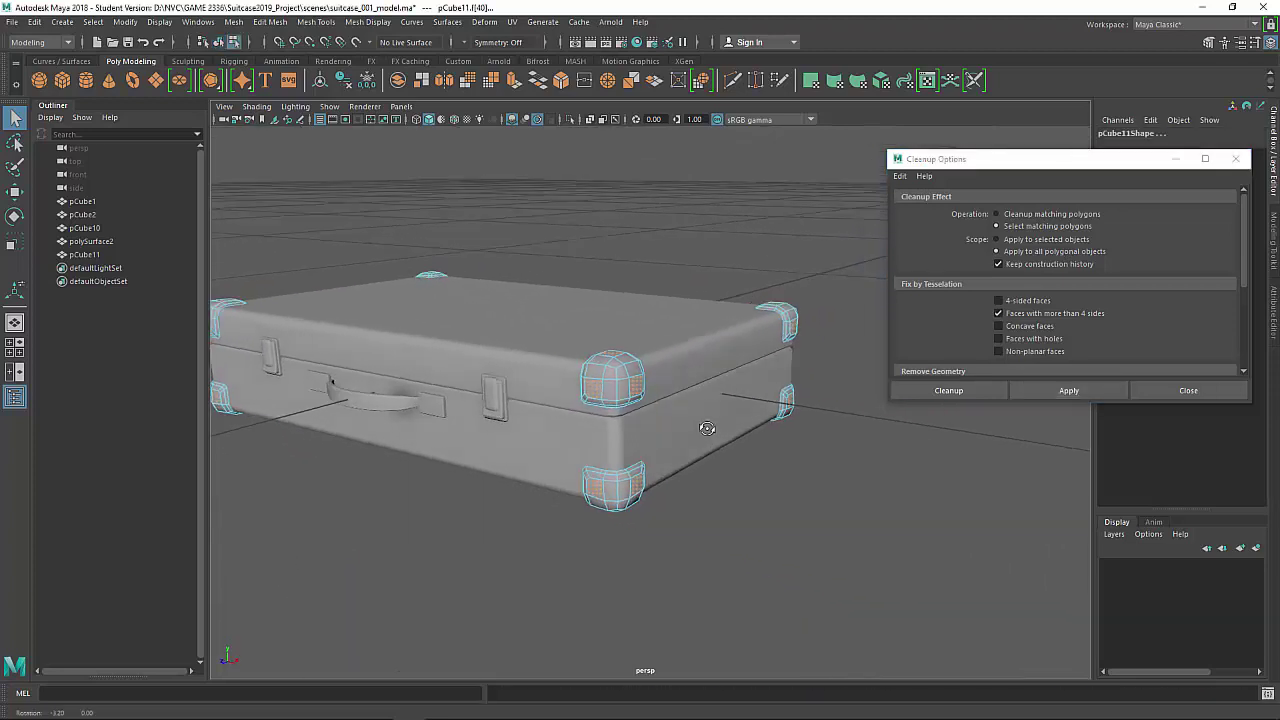
left_click_drag(703, 426, 746, 448, "alt")
right_click_drag(660, 377, 666, 411, "alt")
middle_click_drag(666, 411, 696, 432, "alt")
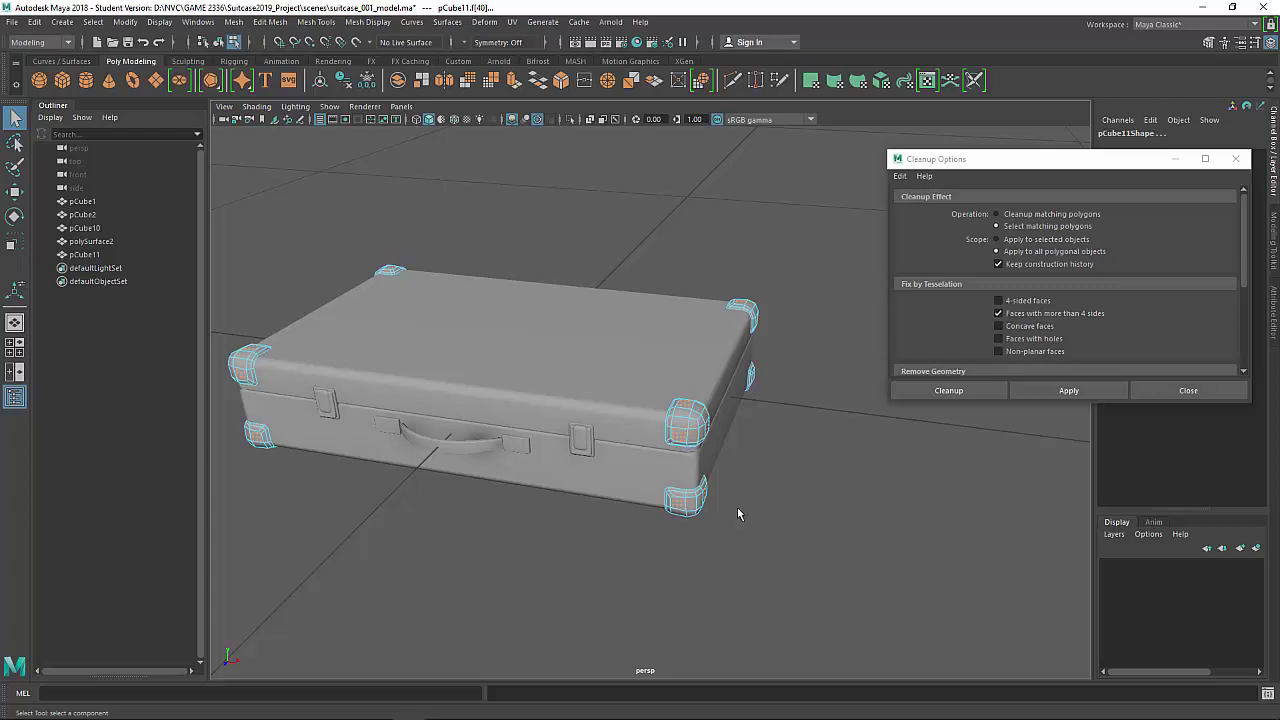
right_click_drag(738, 447, 816, 512, "alt")
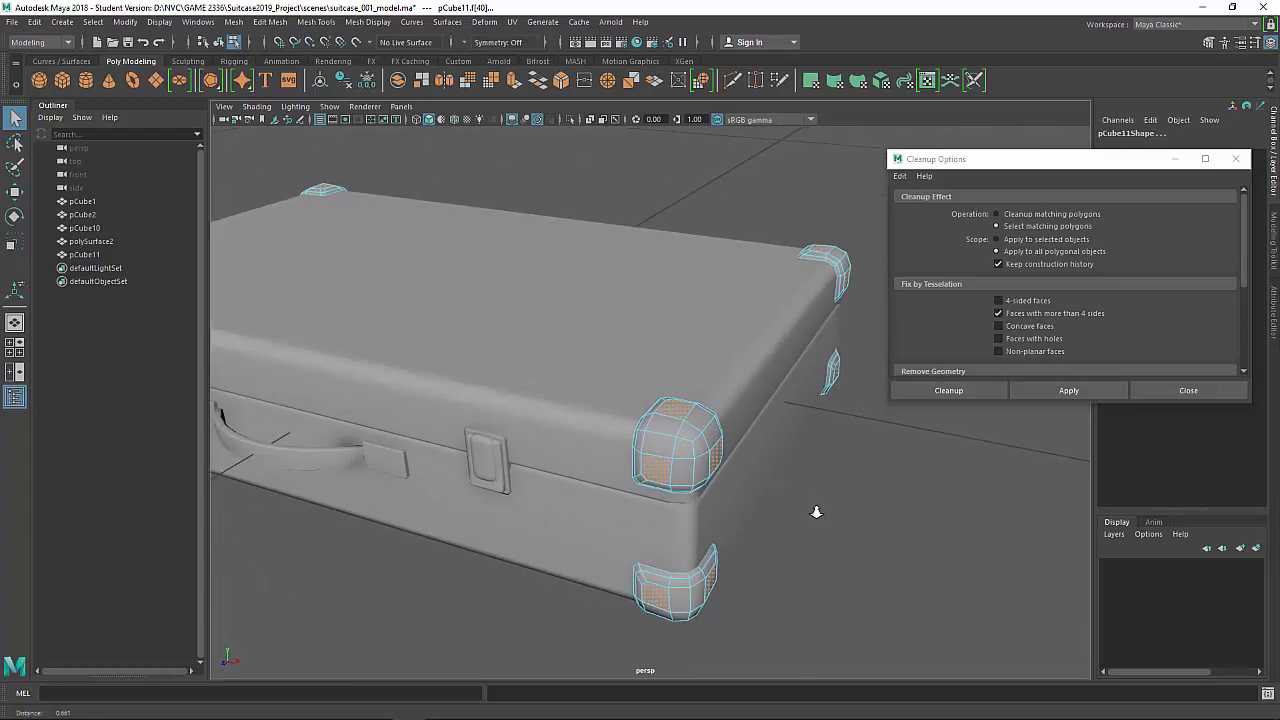
left_click(1160, 391)
Split the many-sided faces of the upper front-right corner protector with diagonal Multi-Cut edges.
right_click_drag(580, 470, 674, 509, "alt")
left_click_drag(674, 509, 620, 398, "alt")
right_click_drag(622, 365, 563, 362)
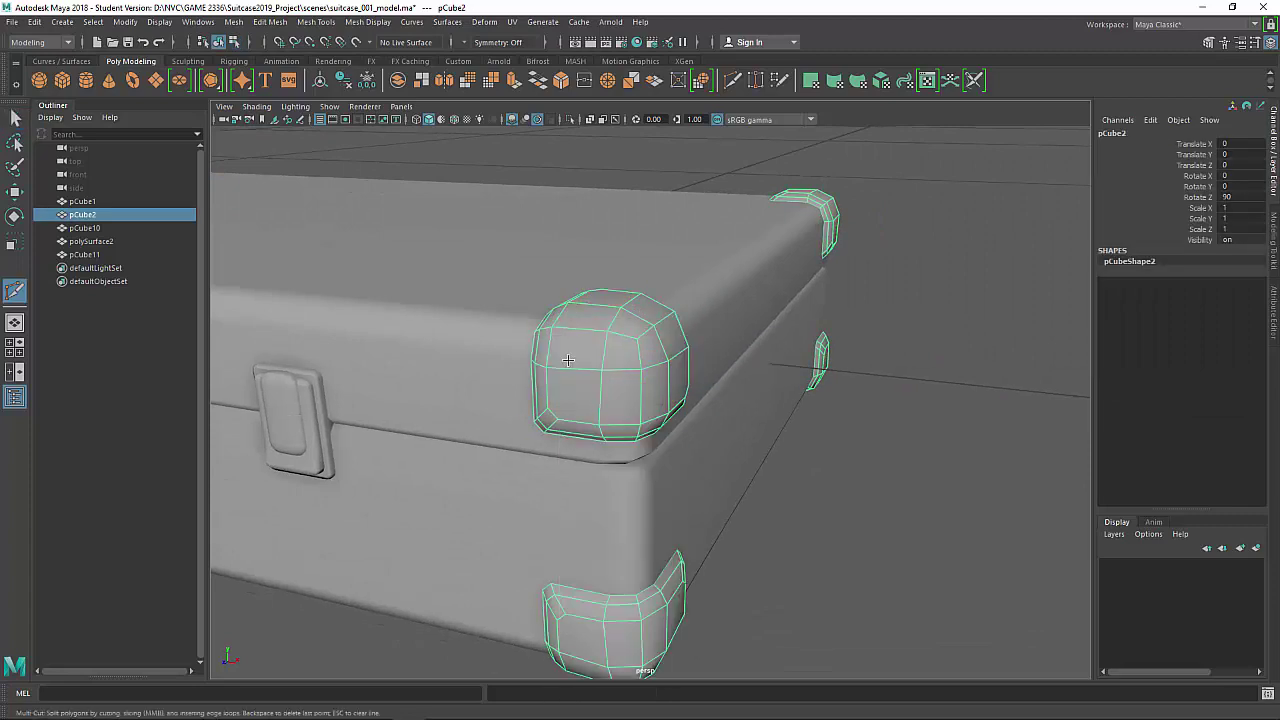
left_click_drag(563, 425, 590, 490, "alt")
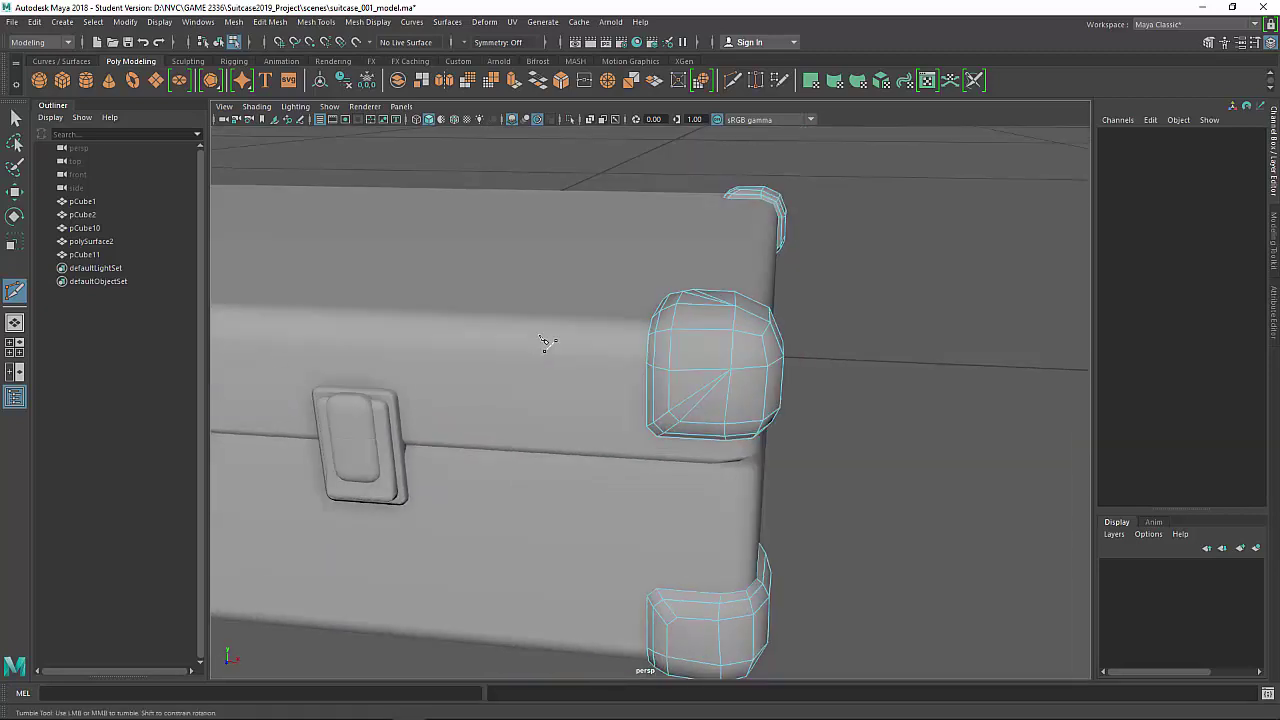
Delete all the other corner protectors, keeping only the upper front-right one with the new cuts.
key("w")
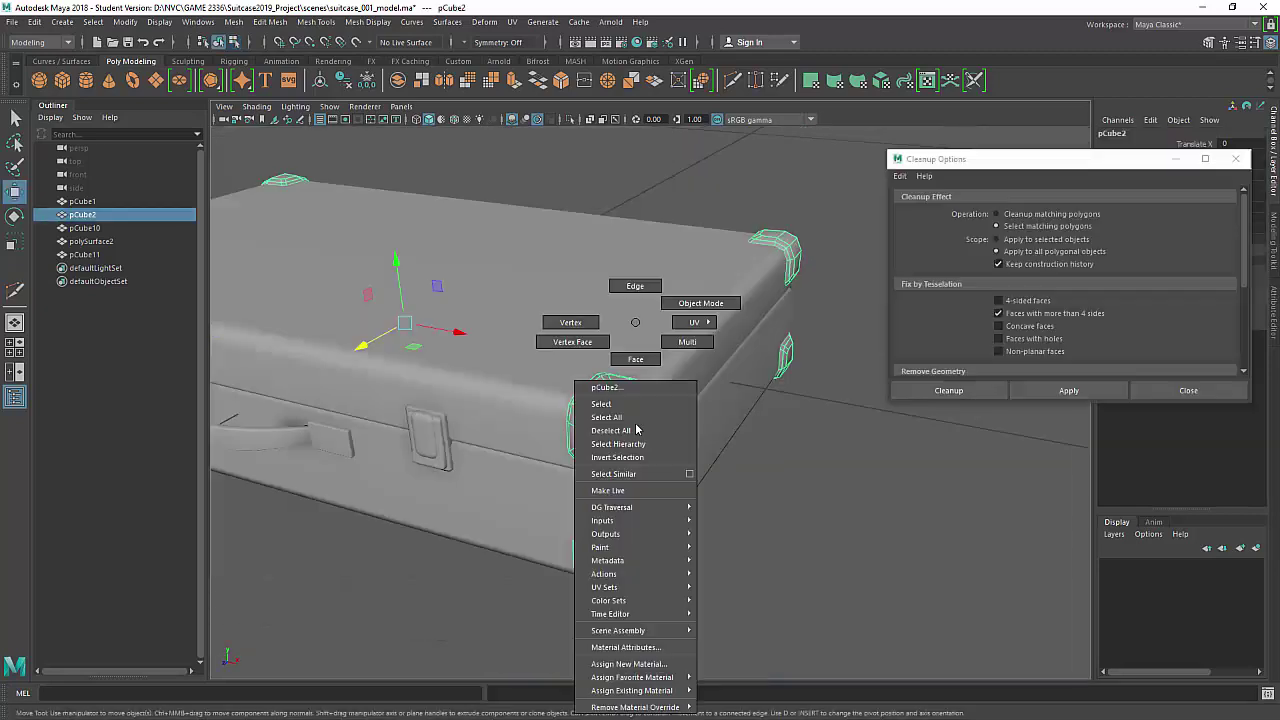
right_click_drag(611, 323, 502, 318)
left_click_drag(538, 218, 212, 580)
key("Delete")
left_click_drag(672, 254, 780, 404)
key("Delete")
left_click_drag(573, 537, 677, 470)
key("Delete")
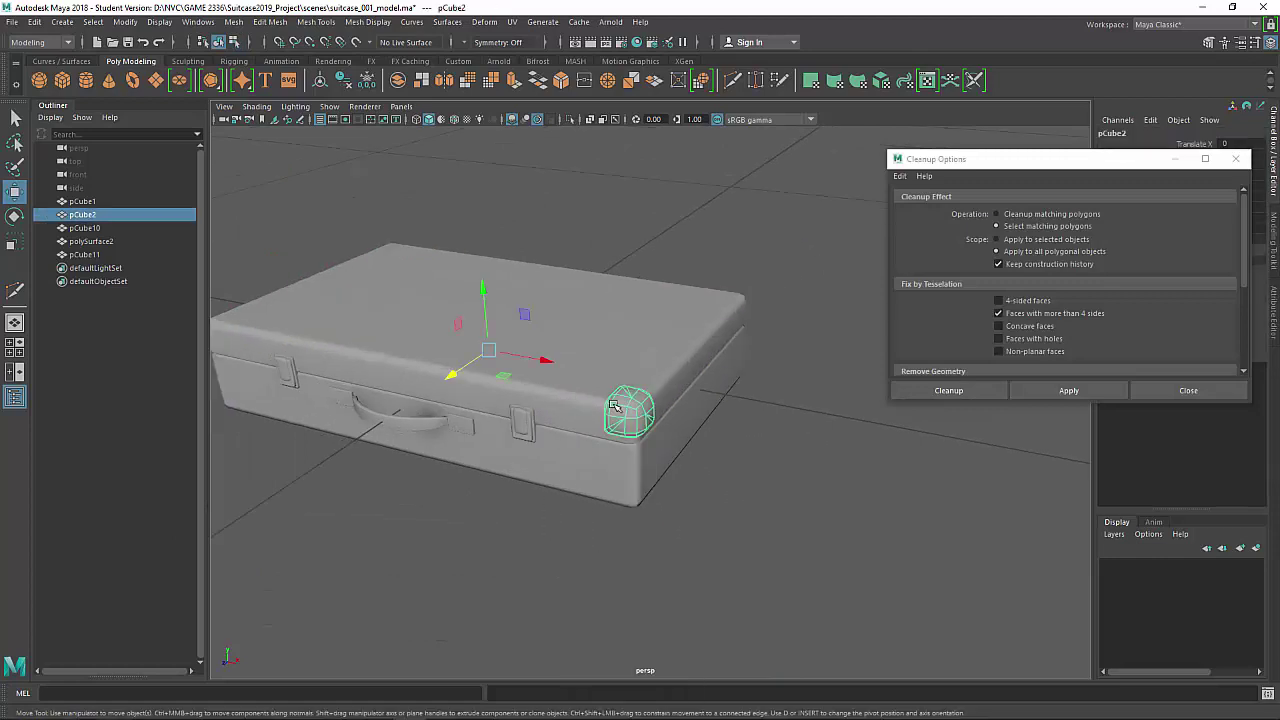
Mirror the remaining corner protector to the upper front-left corner of the suitcase.
mouse_move(828, 220)
right_mouse_down("shift")
mouse_move(826, 351)
mouse_move(827, 222)
right_mouse_up("shift")
left_click_drag(827, 222, 676, 247, "alt")
right_click_drag(681, 249, 679, 398, "shift")
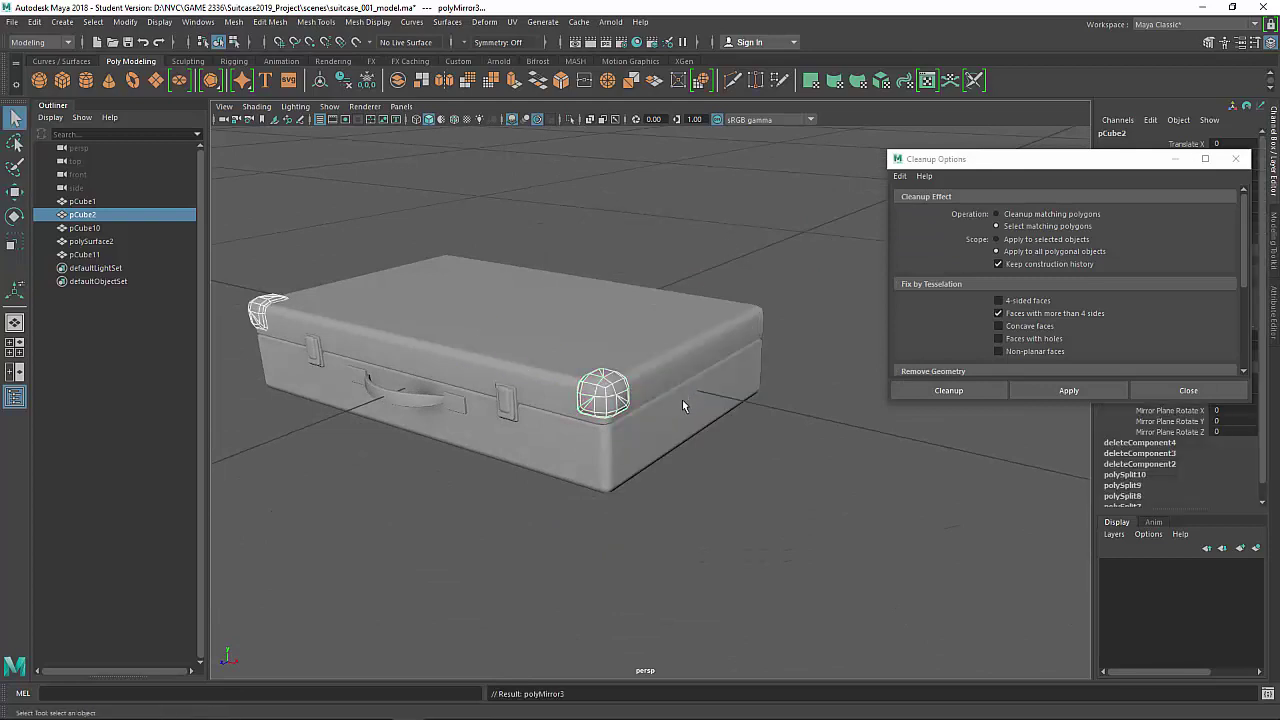
Close the Cleanup options and try to mirror the two upper front corner protectors across the Y axis.
right_click_drag(716, 227, 724, 374, "shift")
mouse_move(724, 374)
left_mouse_down("alt")
mouse_move(697, 380)
mouse_move(710, 376)
left_mouse_up("alt")
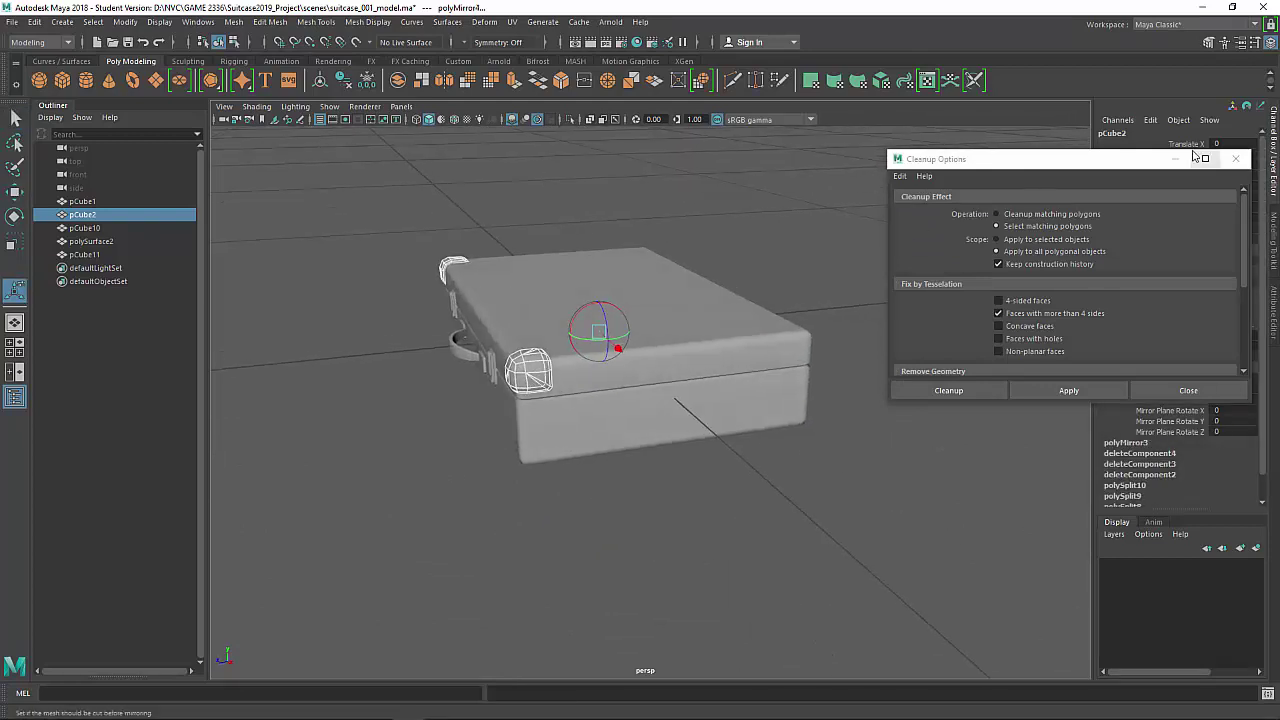
left_click(1230, 160)
left_click(1025, 268)
left_click(1038, 287)
left_click_drag(726, 302, 823, 309, "alt")
key("ctrl+z")
key("q")
left_click(826, 309)
Mirror the two upper front corner protectors across the world Y axis to the lower front corners.
left_click(668, 402)
right_click_drag(870, 227, 854, 385, "shift")
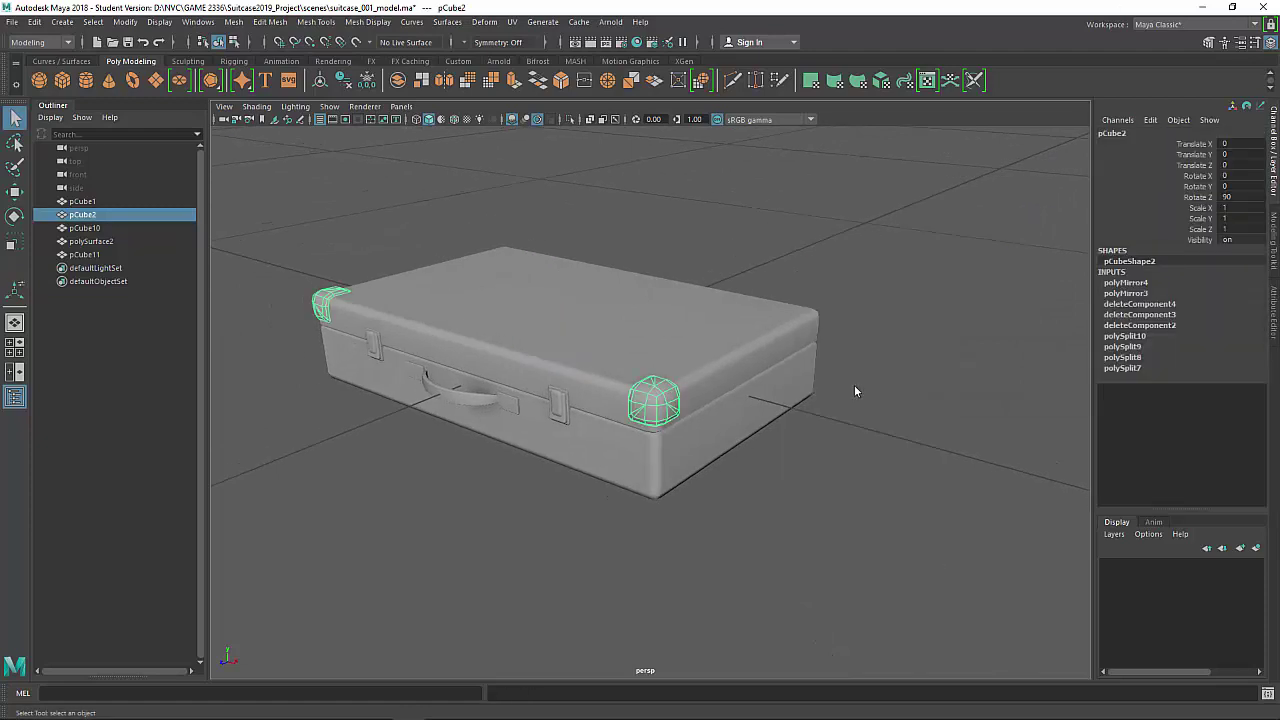
left_click(1027, 266)
left_click(1046, 288)
key("q")
left_click(797, 259)
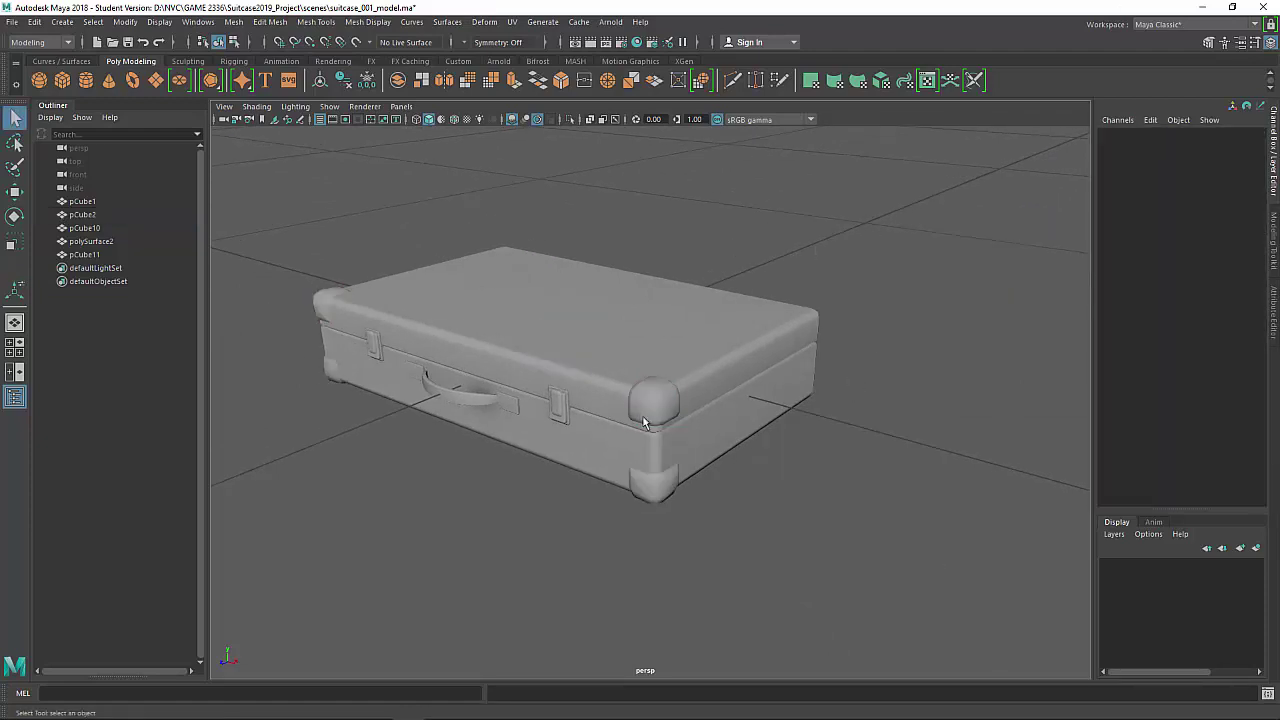
Mirror the four front corner protectors across the world Z axis to the back of the suitcase.
left_click(649, 423)
right_click_drag(939, 265, 928, 417, "shift")
left_click(1024, 268)
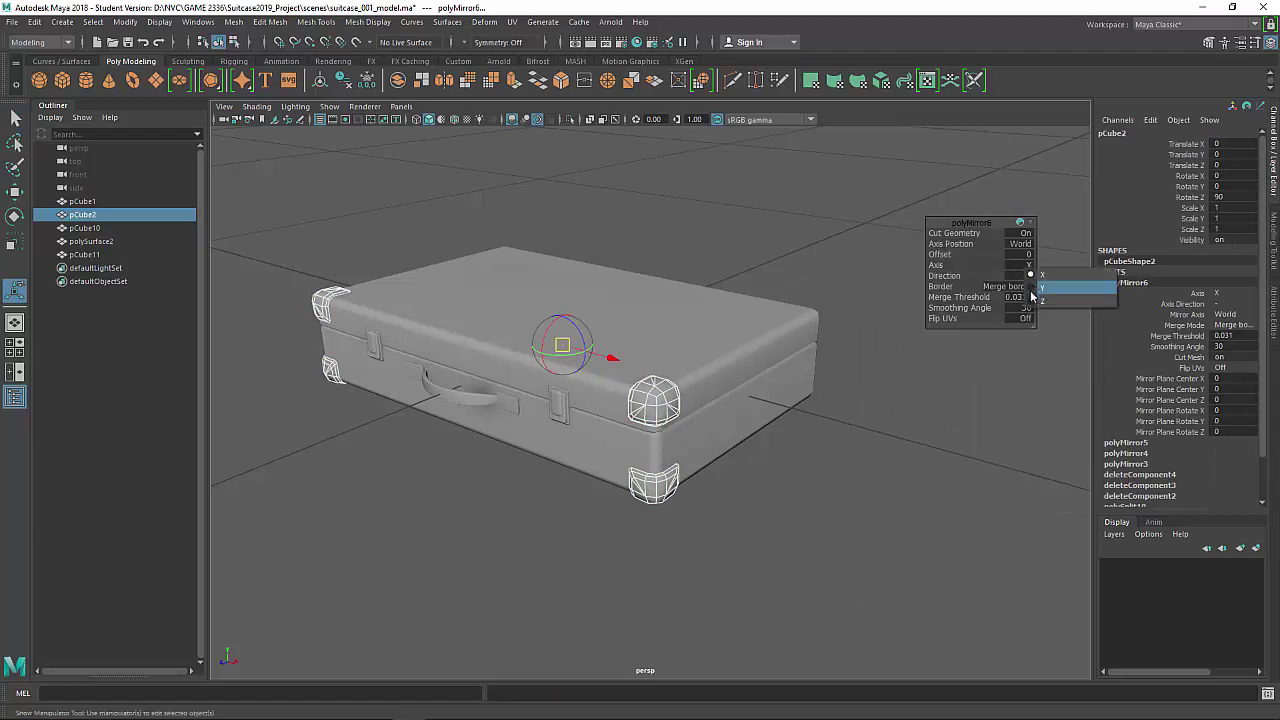
left_click(1040, 301)
key("q")
Use Multi-Cut to add vertical edges across one rounded end of the back hinge plate, joining its upper and lower corner vertices.
scroll(686, 389, "up", 8)
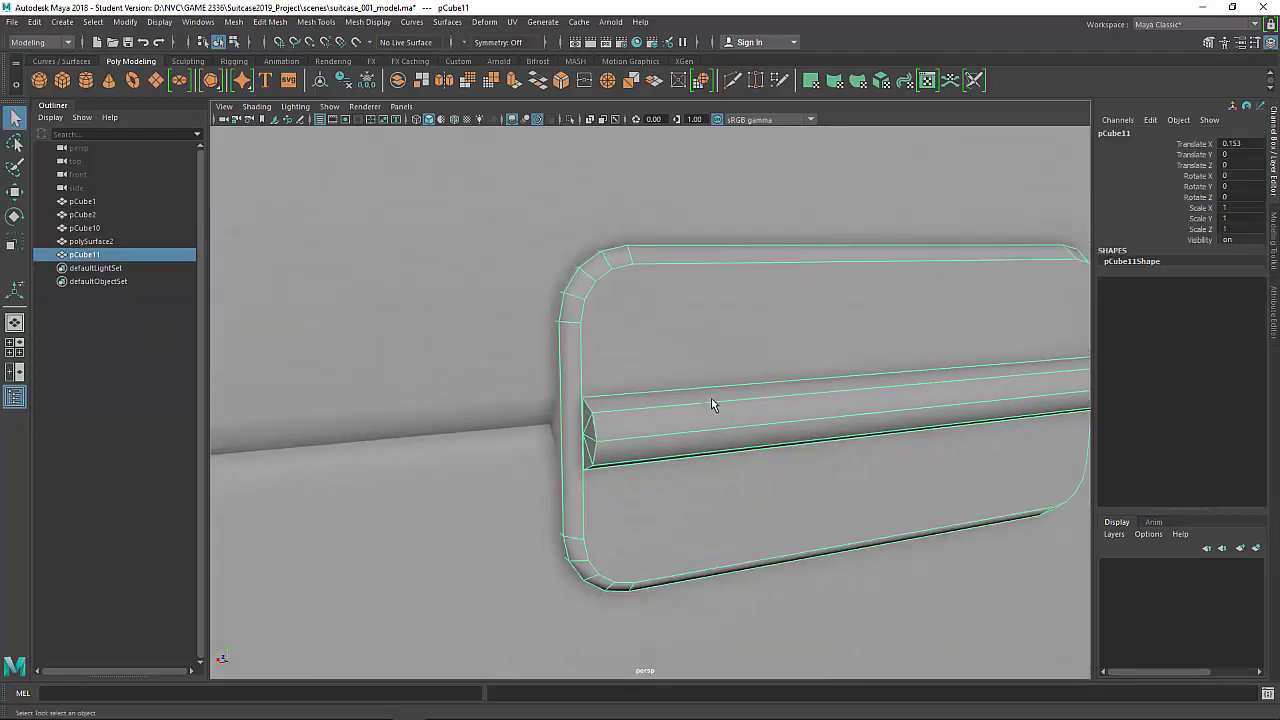
middle_click_drag(714, 406, 557, 398, "alt")
right_click_drag(665, 322, 570, 308, "shift")
left_click(471, 255)
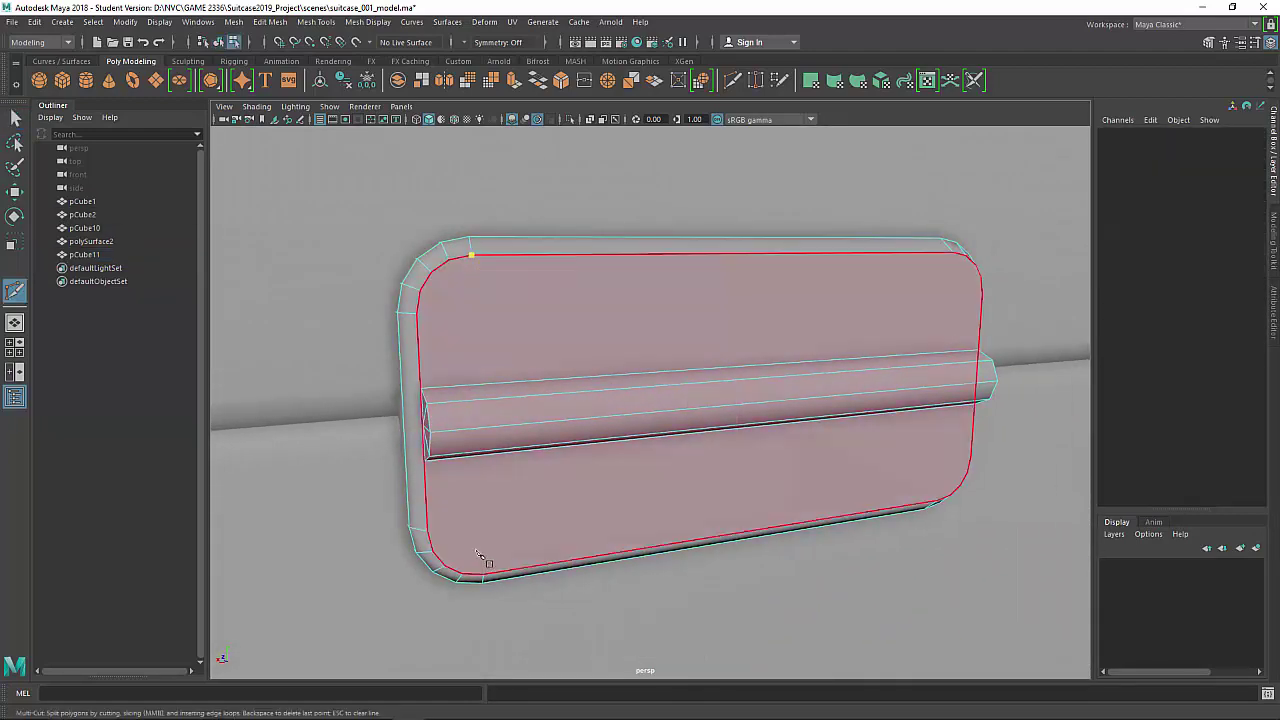
left_click(484, 577)
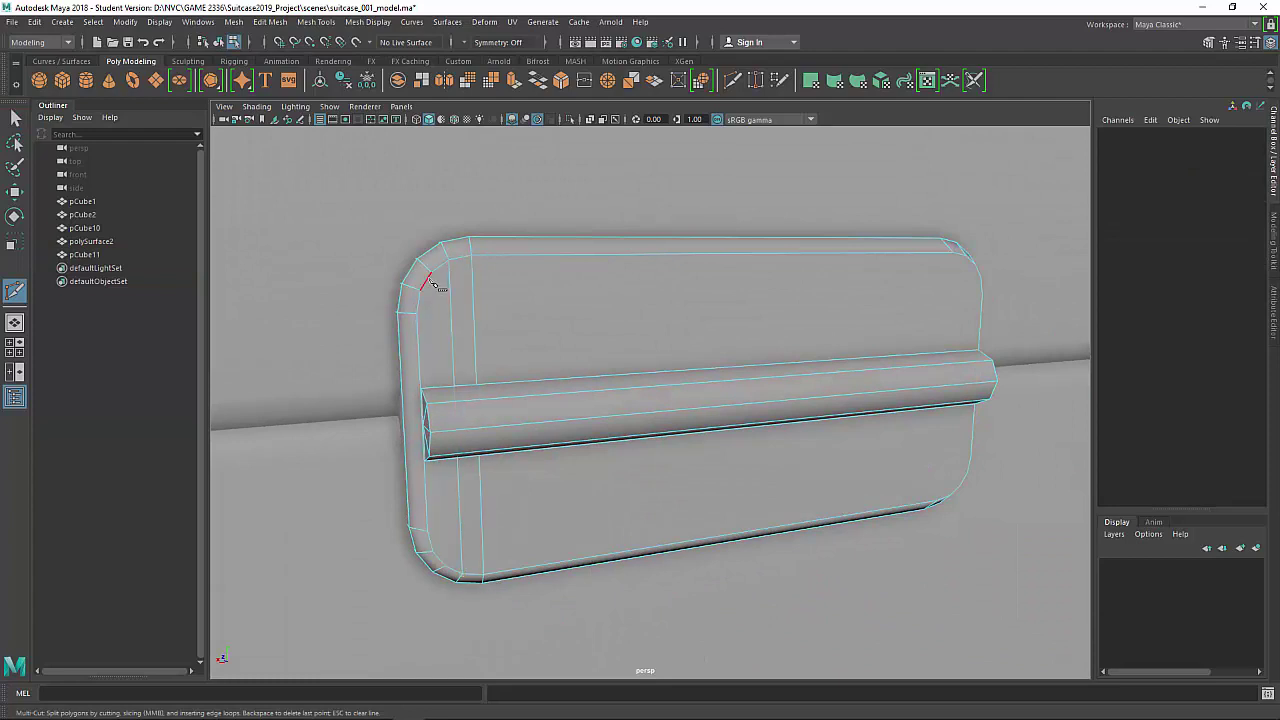
left_click(431, 272)
left_click(445, 567)
right_click(445, 567)
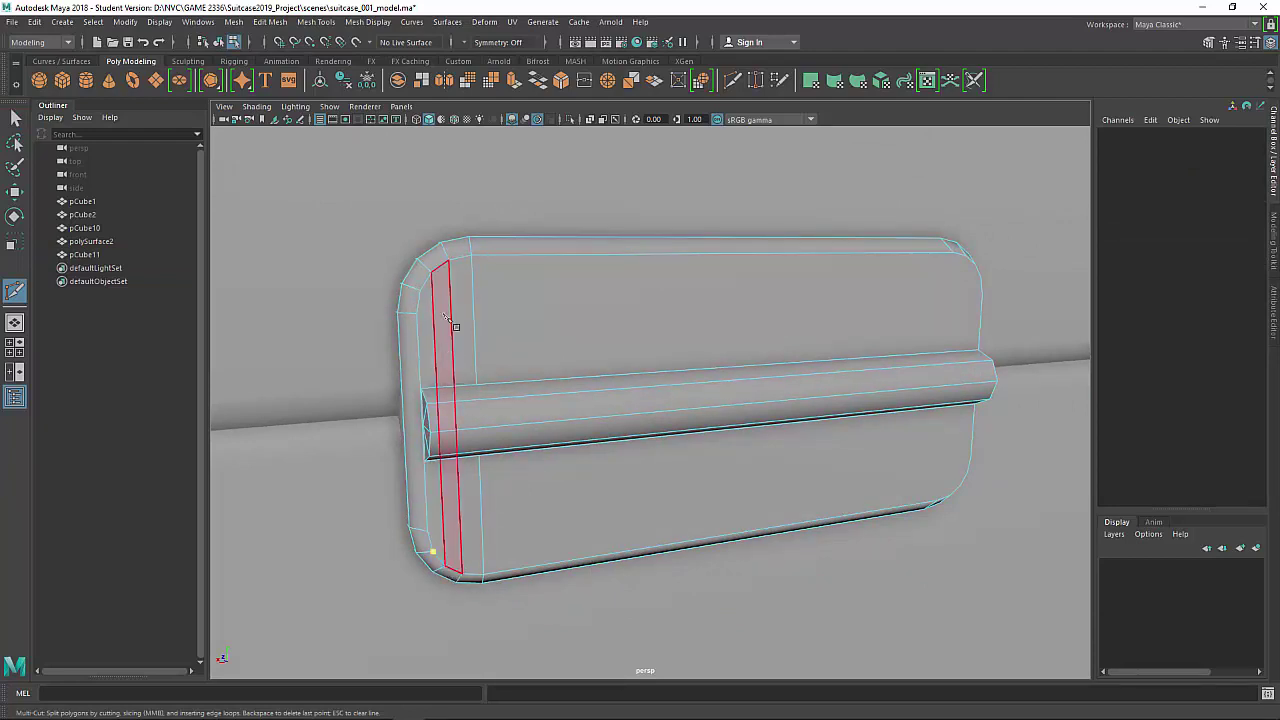
Add matching vertical cuts across the opposite rounded end of the hinge plate and return to object mode.
left_click_drag(447, 318, 640, 254, "alt")
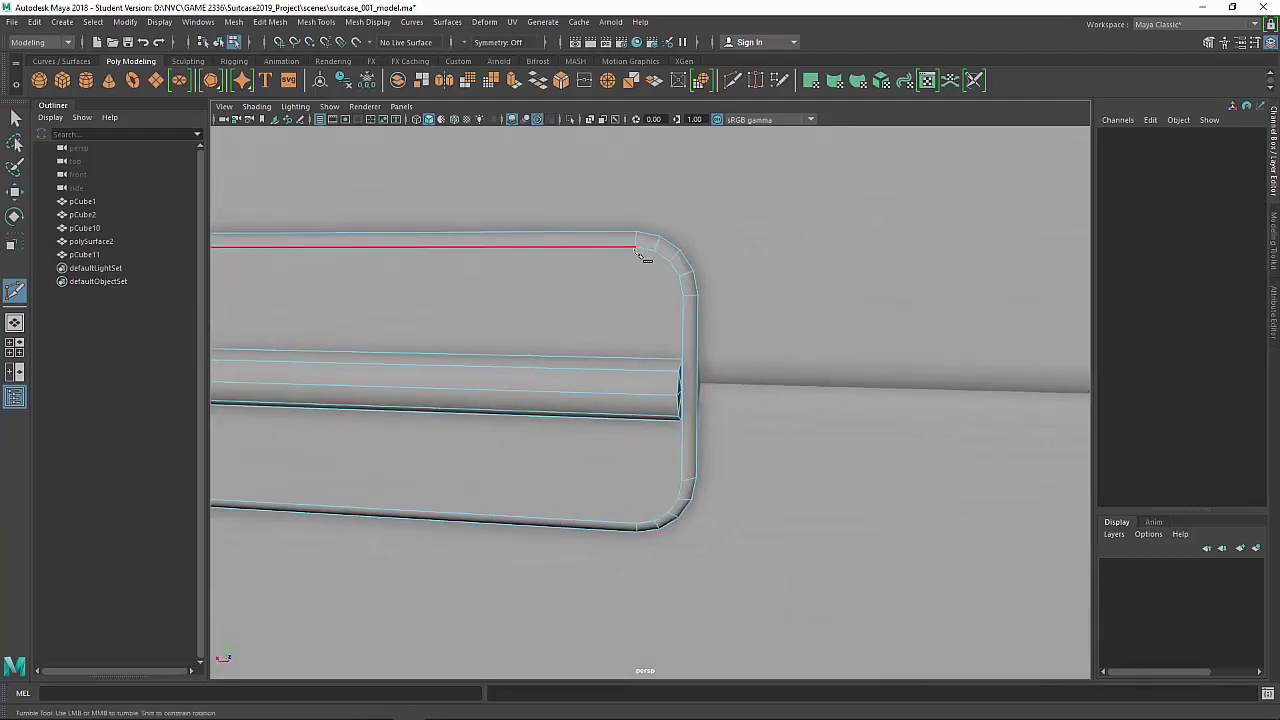
left_click(650, 527)
left_click(655, 522)
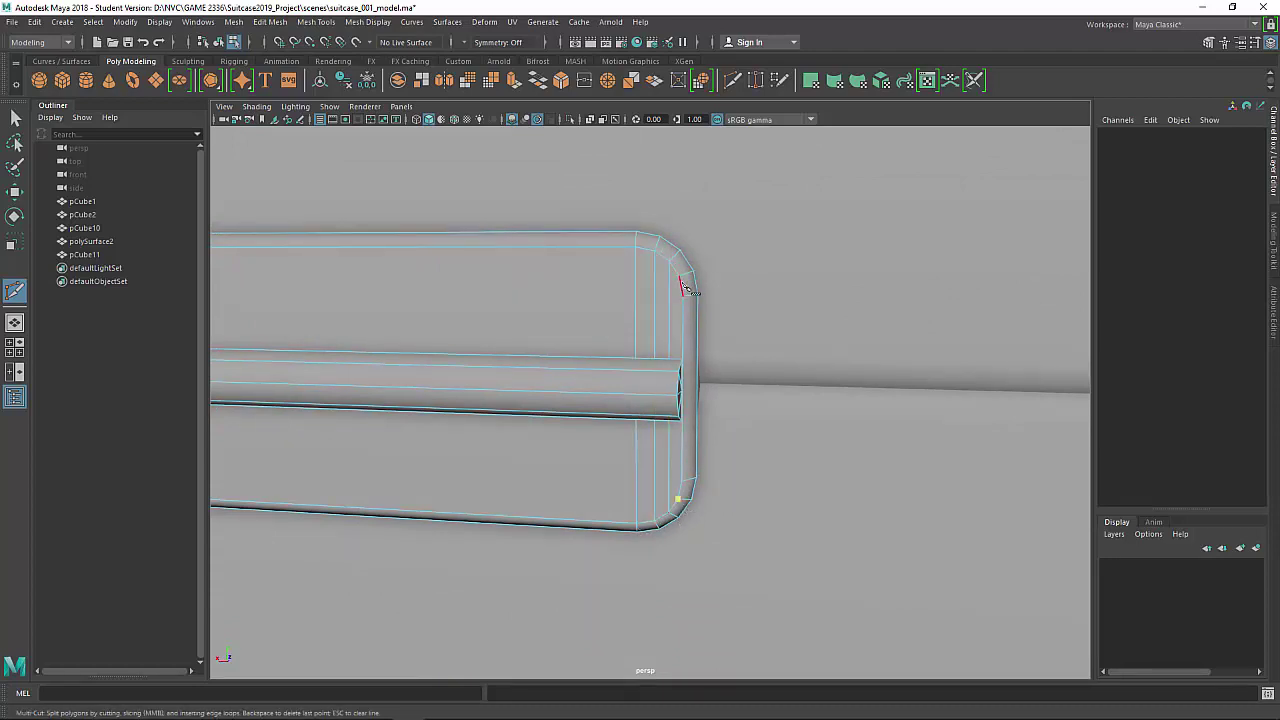
key("w")
key("F8")
Delete the faces of the other back hinge, keeping only the hinge with the new cuts.
right_click_drag(968, 420, 746, 386, "alt")
left_click(746, 510)
left_click_drag(660, 470, 746, 500, "alt")
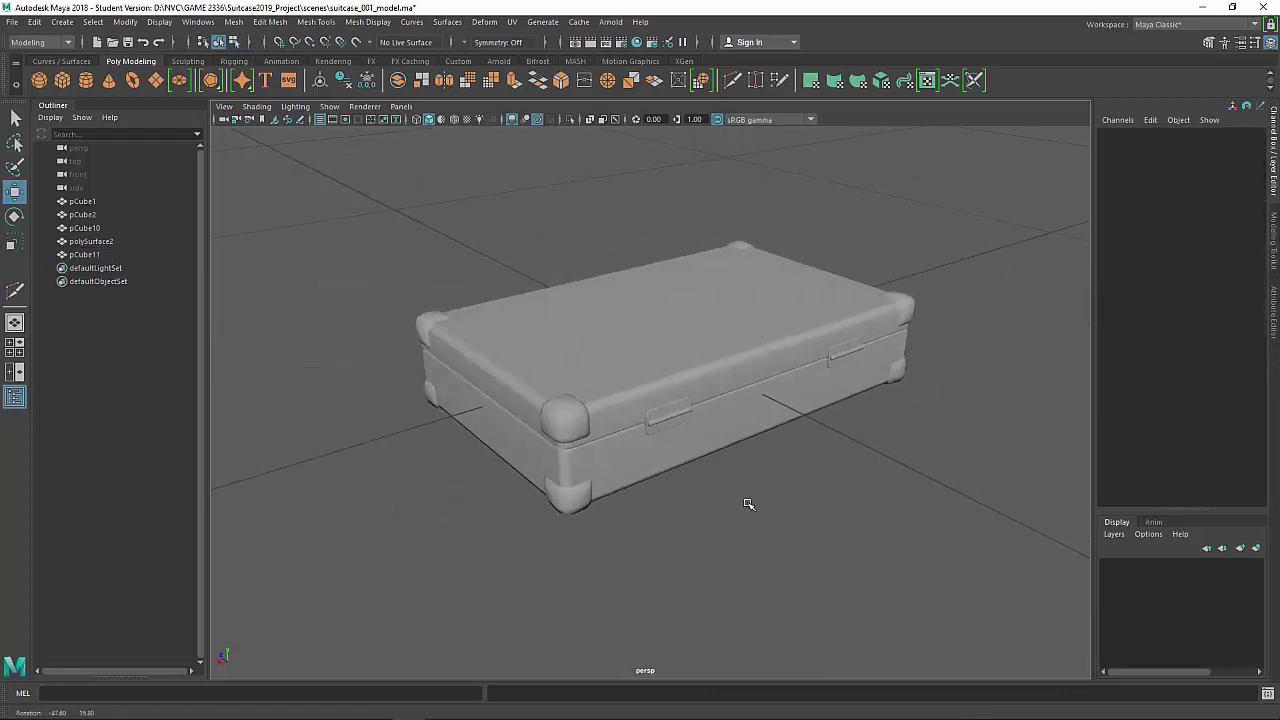
left_click(834, 388)
left_click_drag(890, 470, 784, 422, "alt")
right_click_drag(858, 392, 963, 551)
key("Delete")
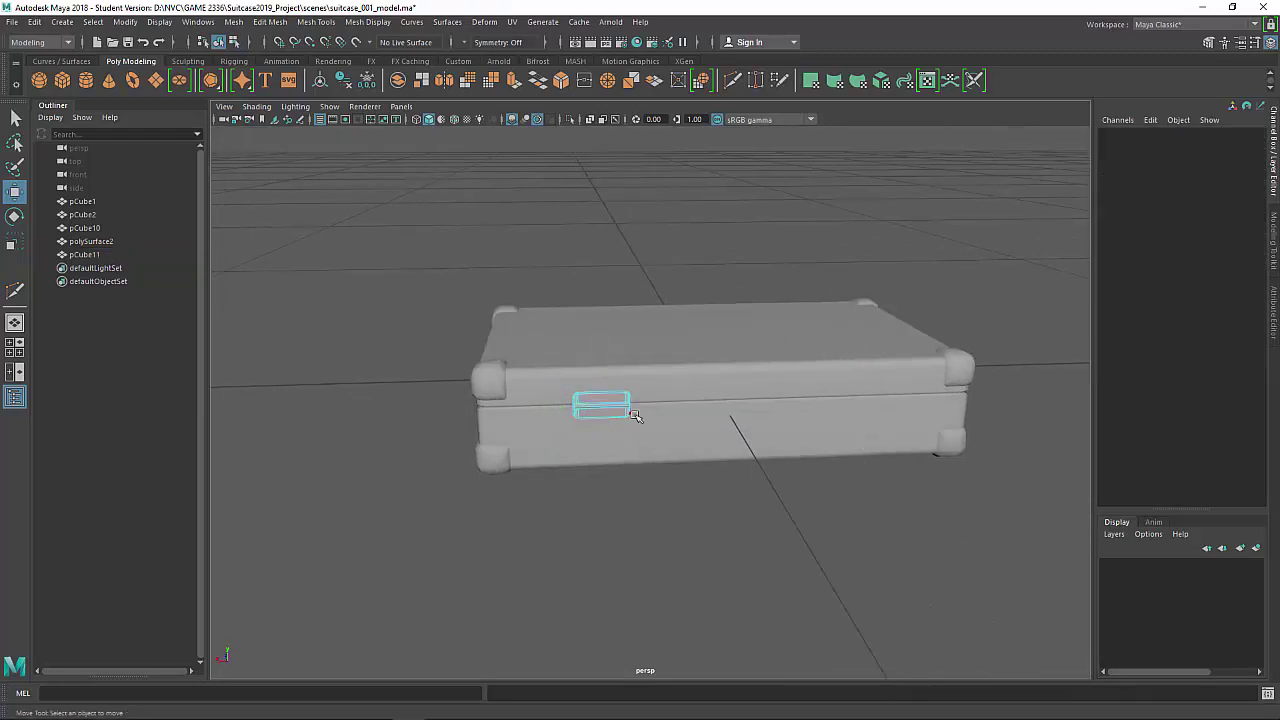
key("F8")
Mirror the remaining hinge across the world X axis to the other side of the suitcase's back.
left_click_drag(694, 432, 691, 446, "alt")
right_click_drag(726, 380, 708, 531, "shift")
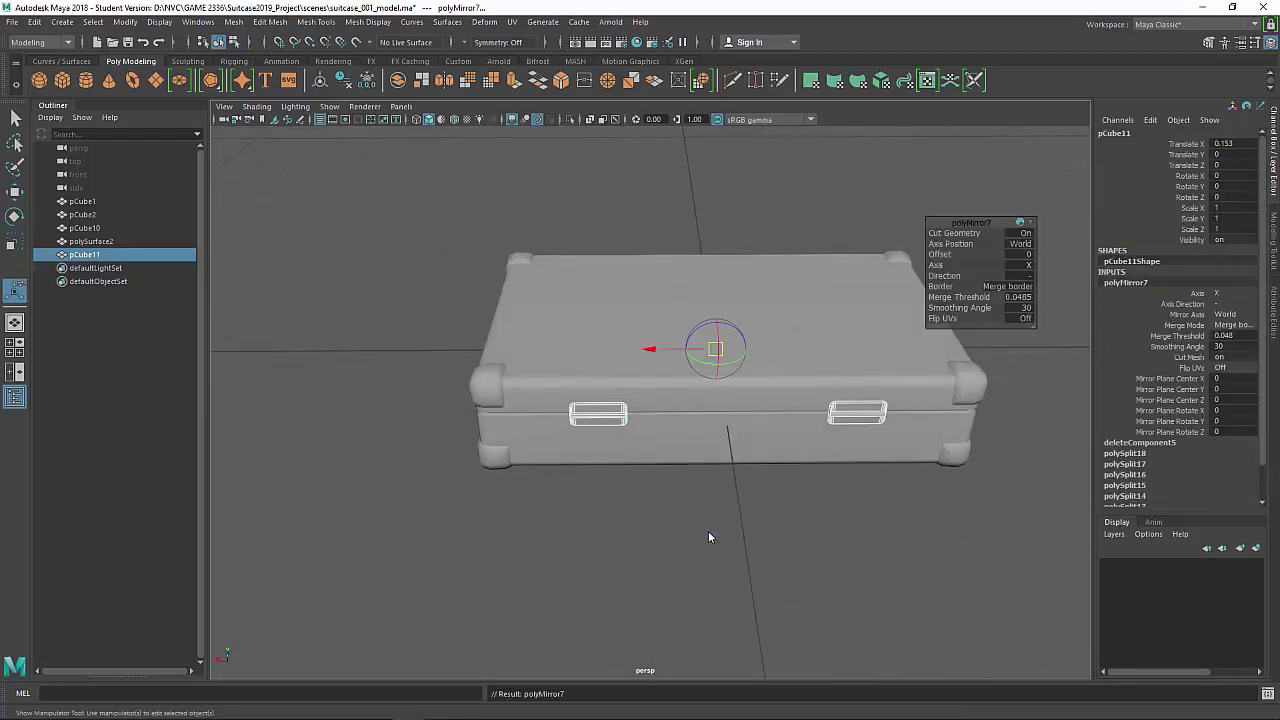
left_click(708, 531)
left_click_drag(708, 531, 802, 405, "alt")
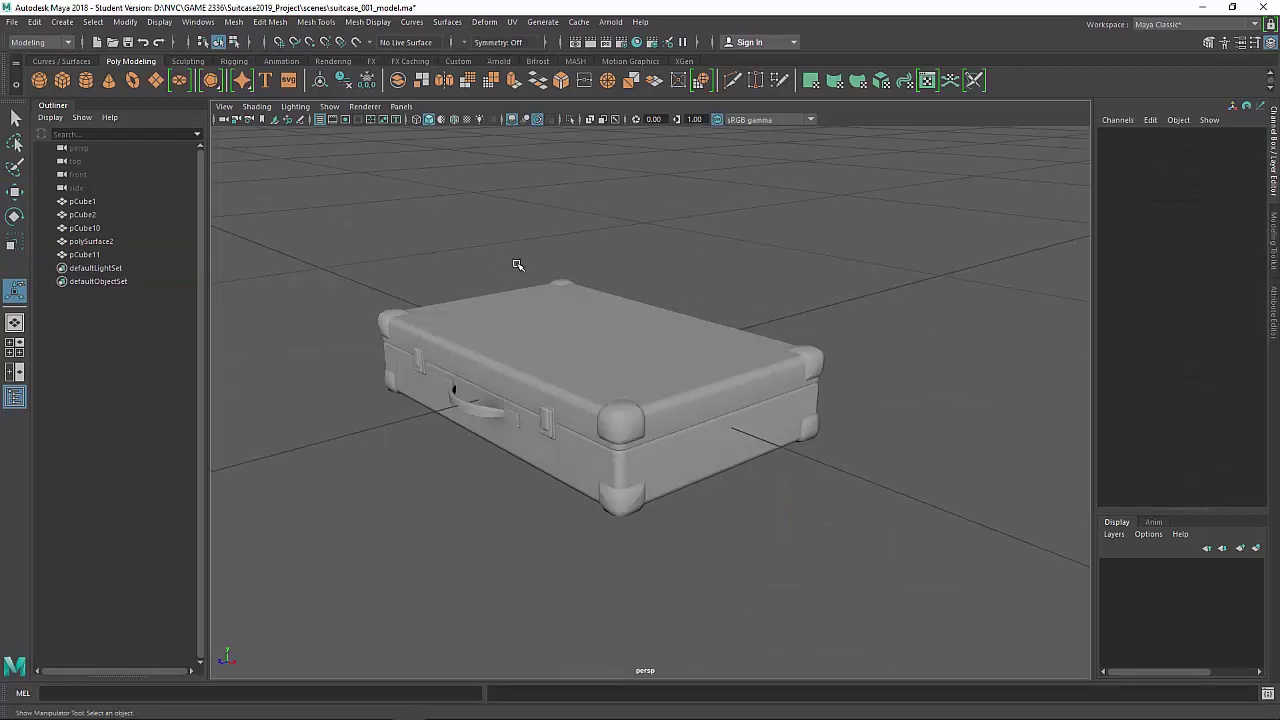
Examine the edge layout of the mirrored hinges up close and review the whole suitcase.
left_click_drag(834, 333, 654, 391, "alt")
left_click(654, 391)
right_click_drag(654, 391, 955, 480, "alt")
key("q")
right_click_drag(537, 334, 640, 395, "alt")
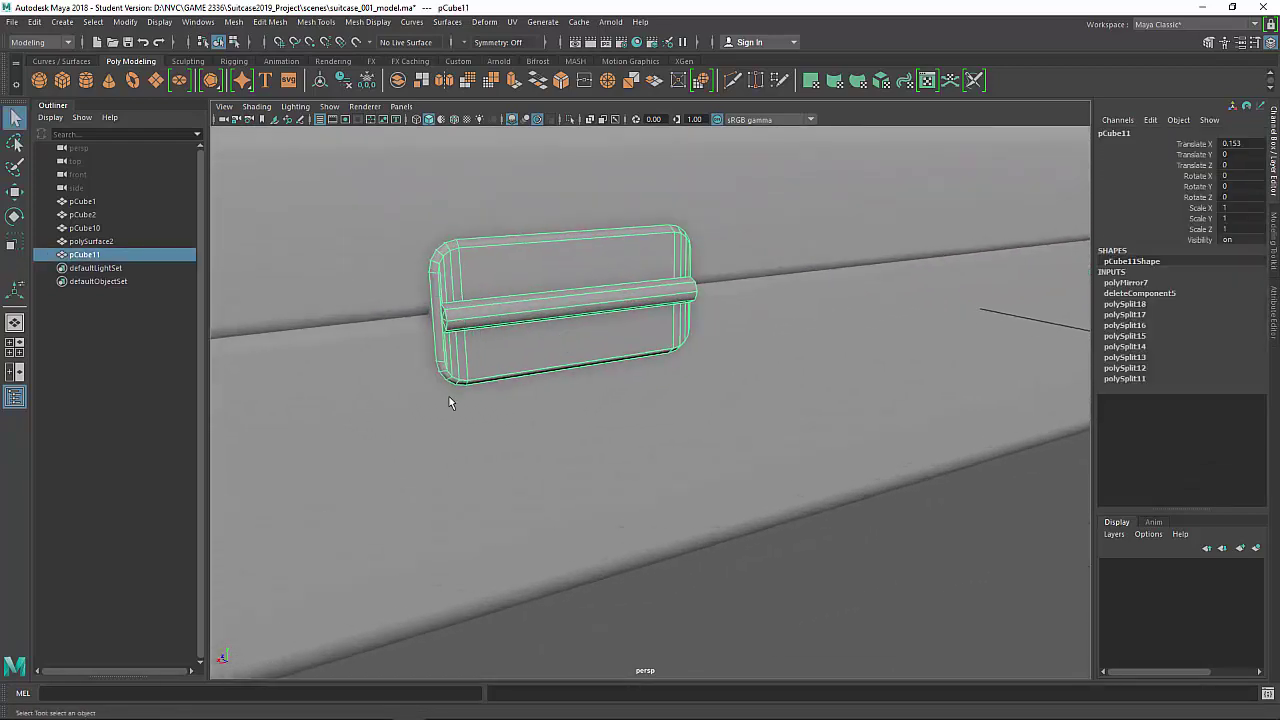
left_click_drag(492, 316, 433, 286, "alt")
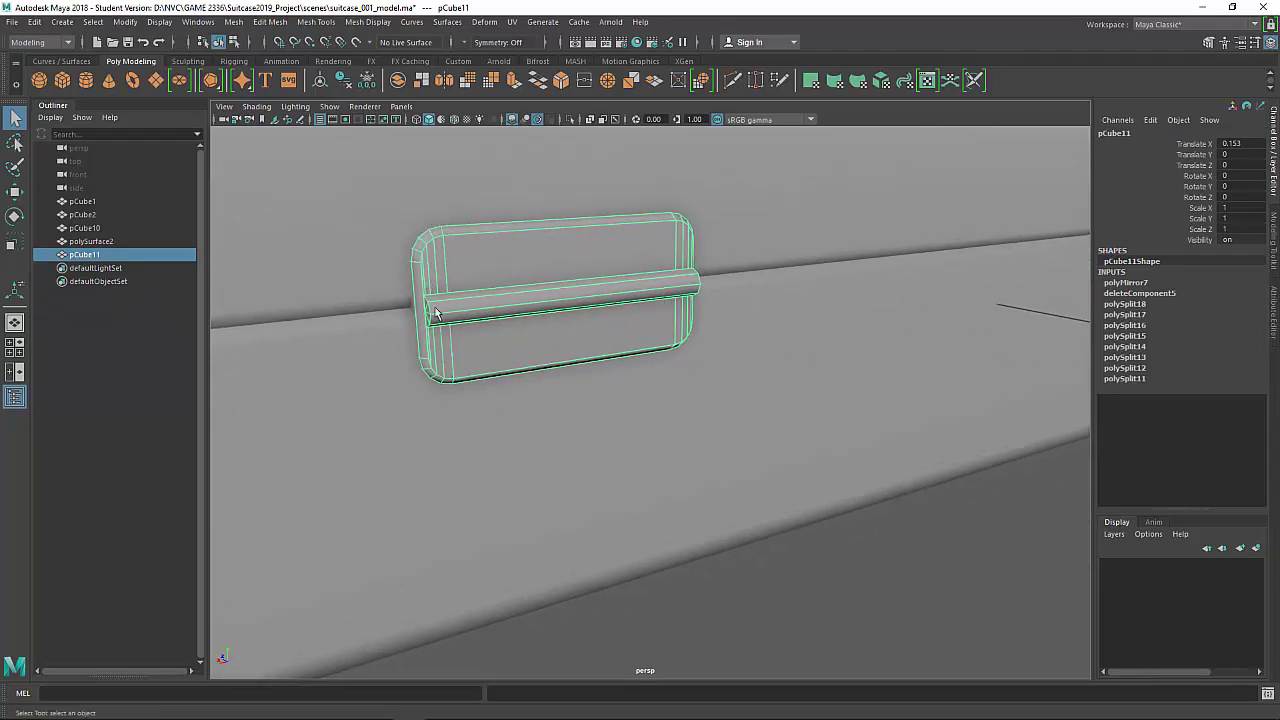
right_click_drag(683, 403, 570, 402, "alt")
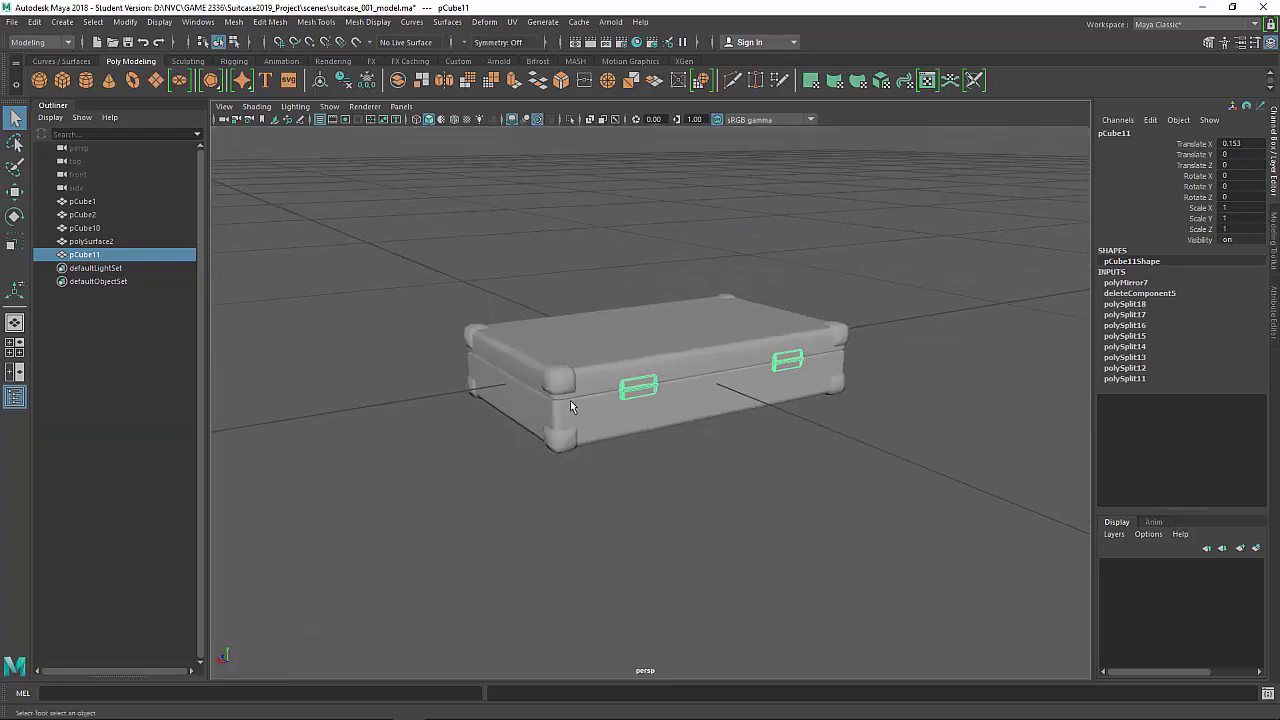
left_click_drag(570, 402, 775, 418, "alt")
left_click(760, 290)
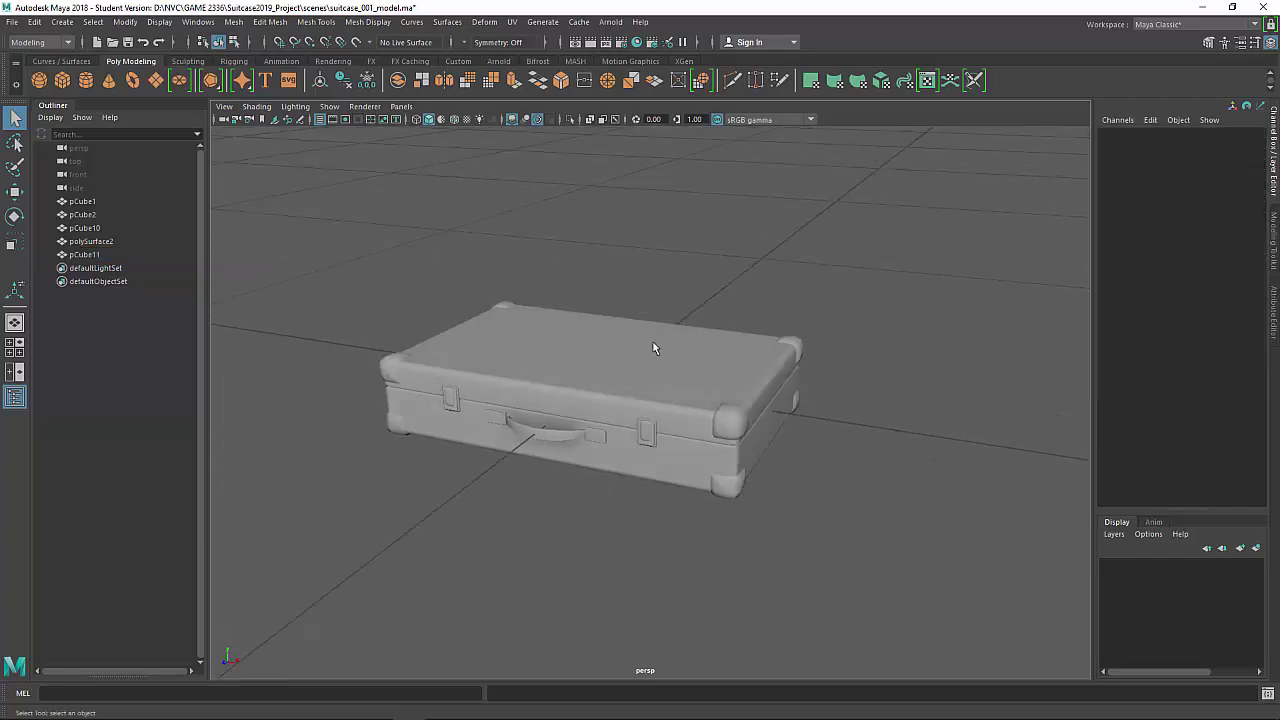
Check all polygonal objects with Cleanup for faces with more than 4 sides, then close the options.
left_click(231, 22)
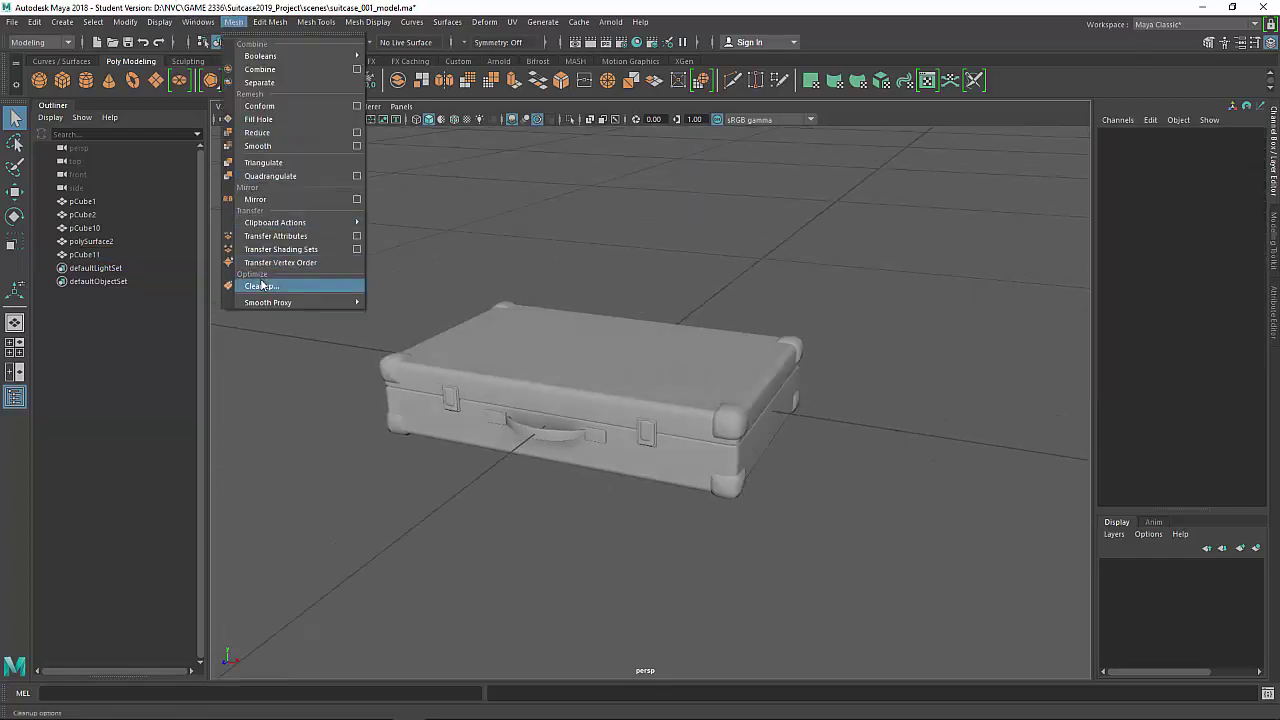
left_click(359, 284)
left_click(1063, 390)
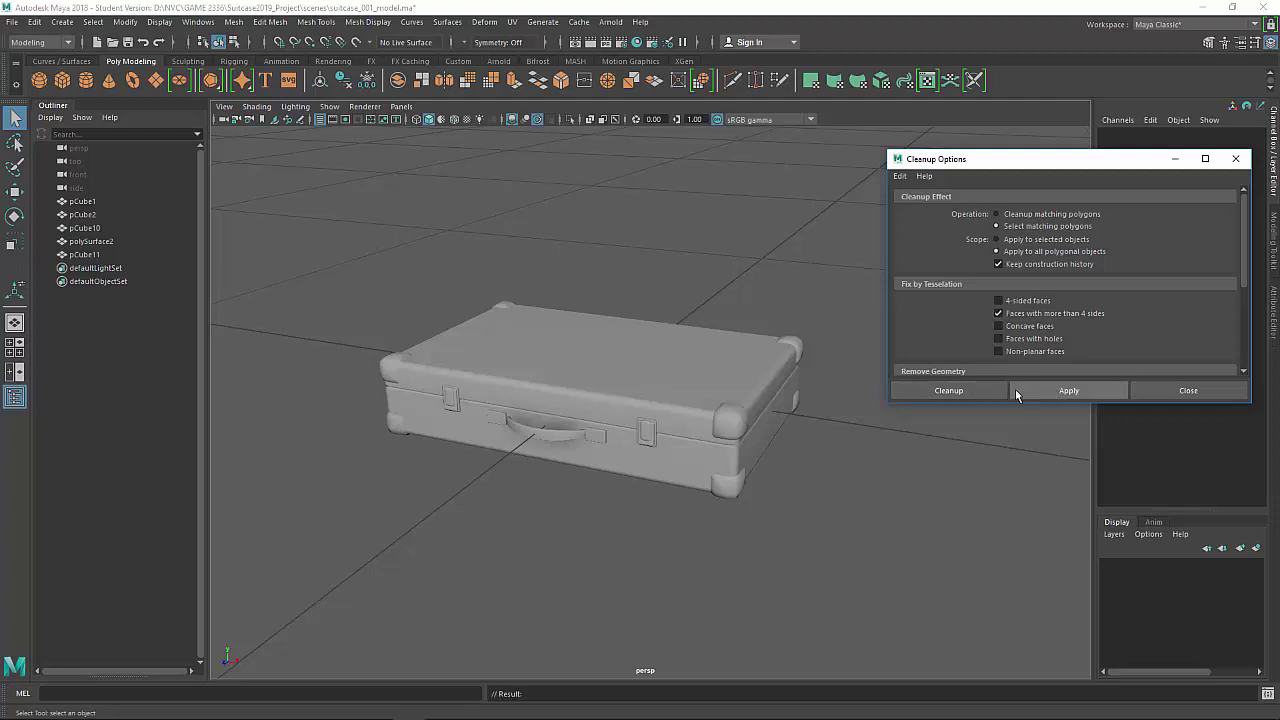
left_click_drag(760, 385, 770, 505, "alt")
left_click(1212, 392)
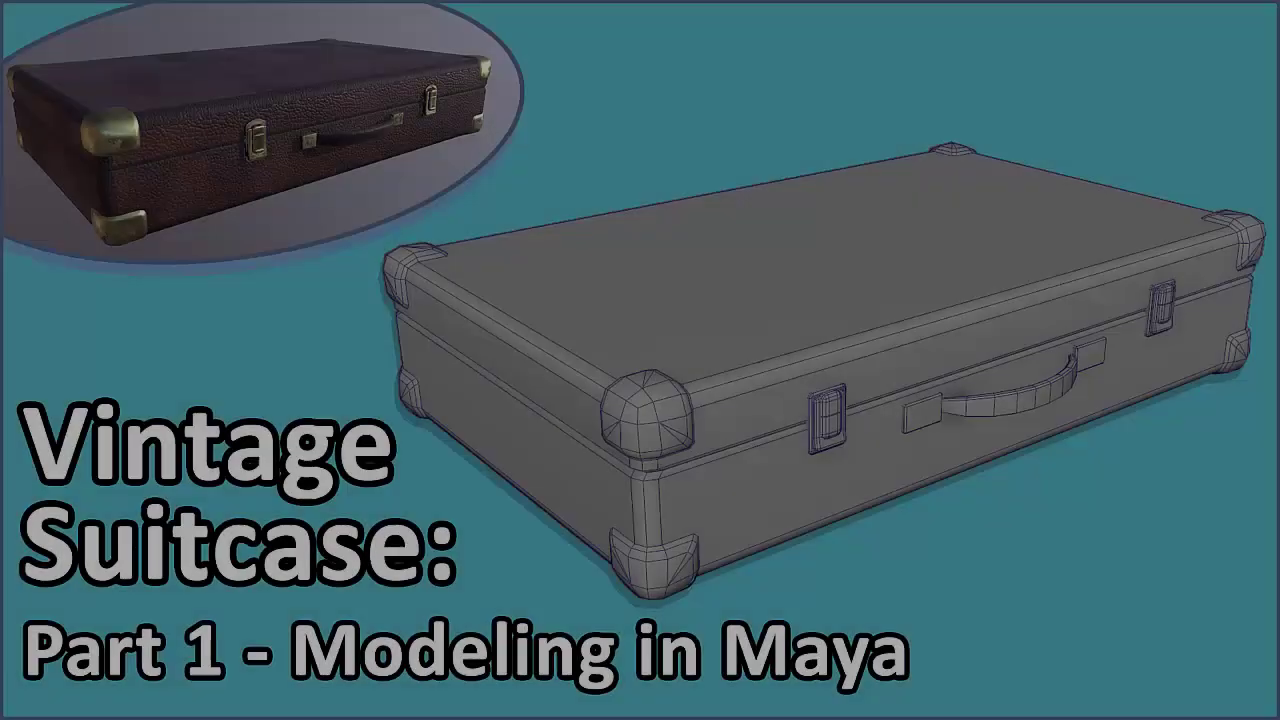